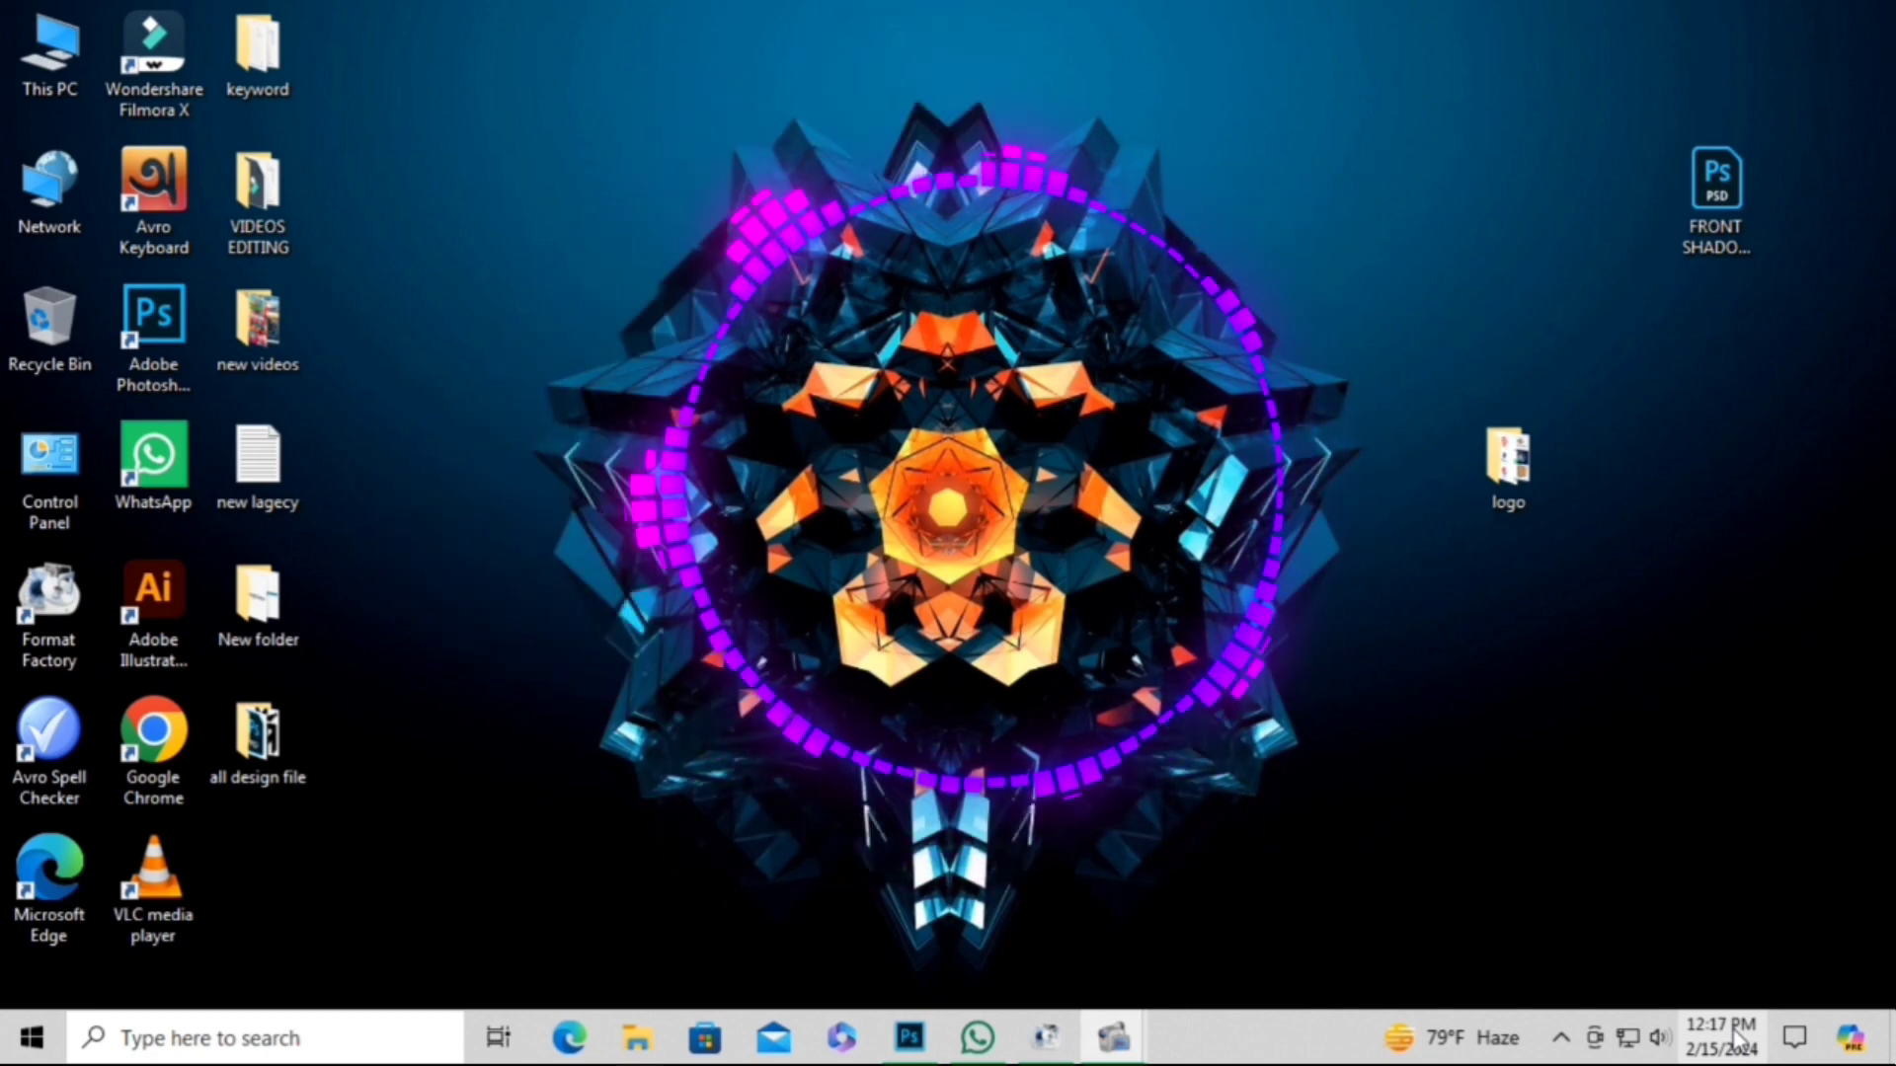
Open the logo folder on the desktop and view the monogram and wordmark example images, the wordmark one maximized.
double_click(1511, 450)
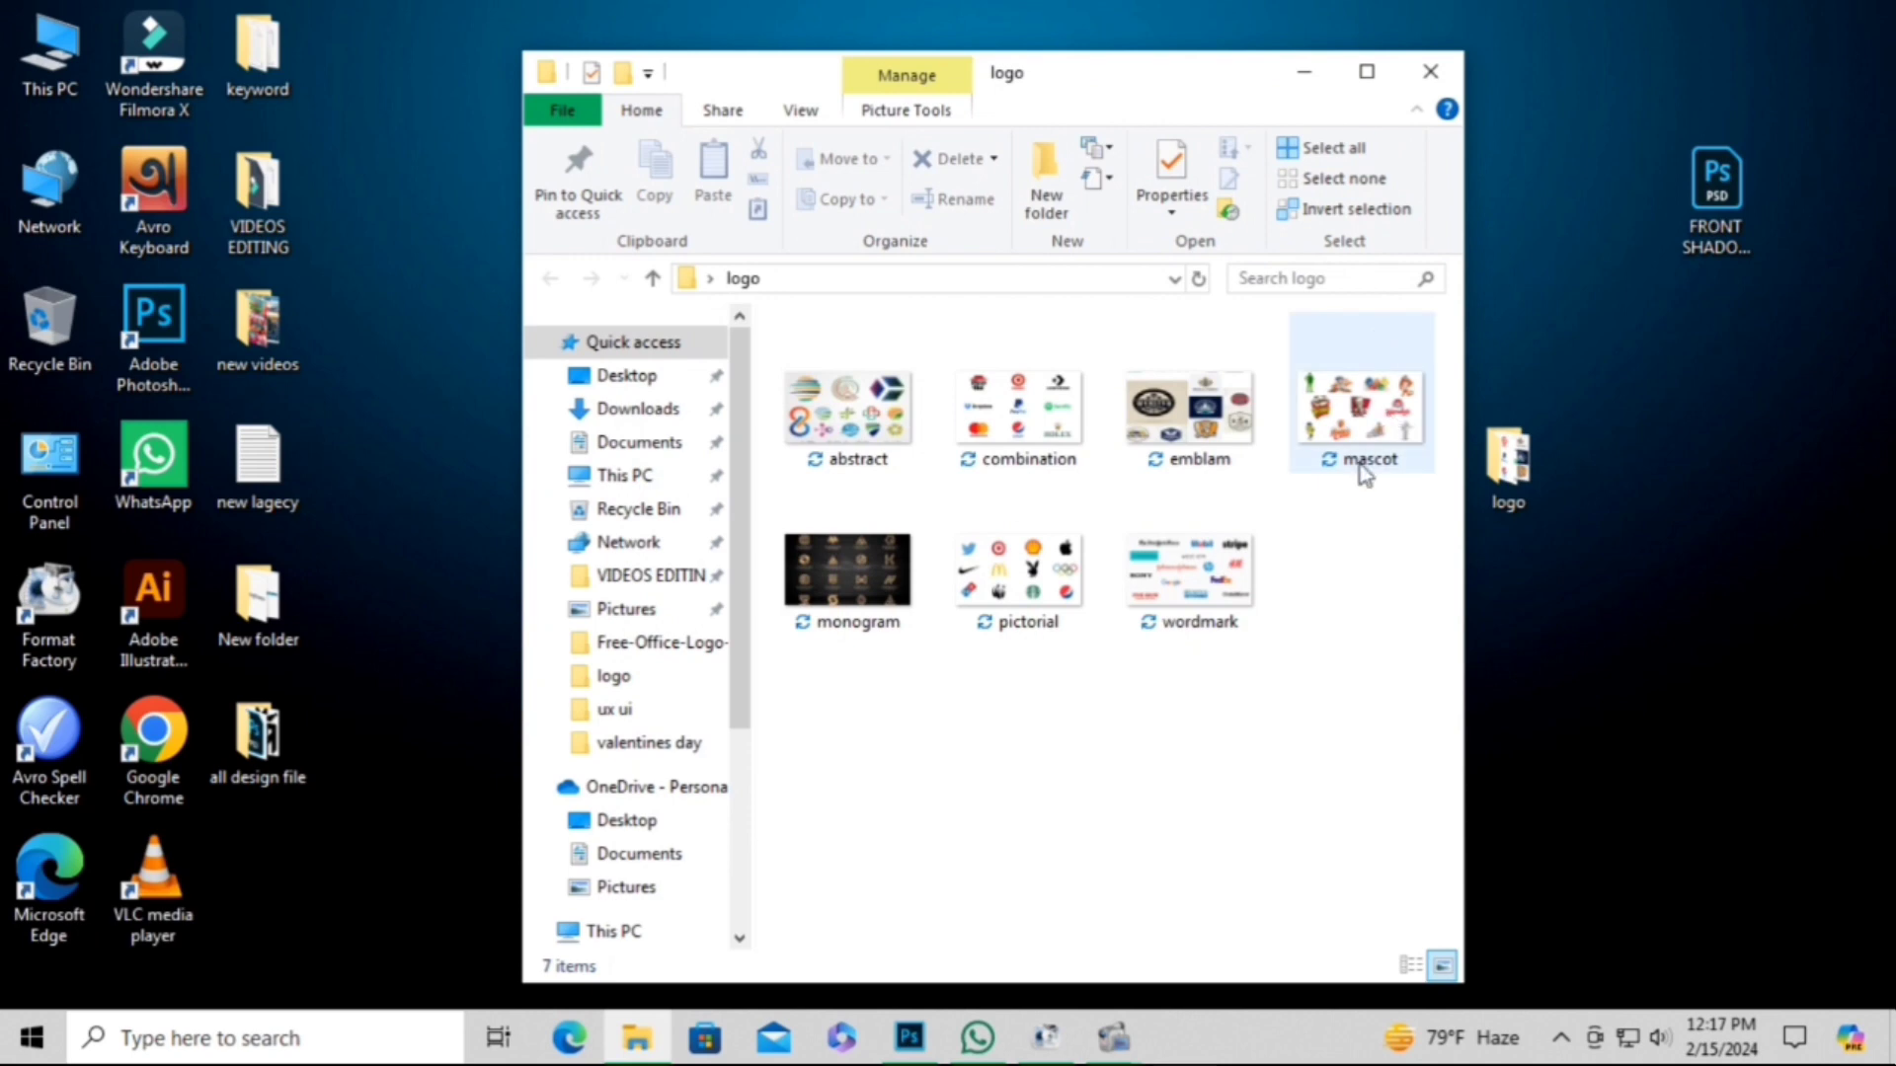
click(845, 584)
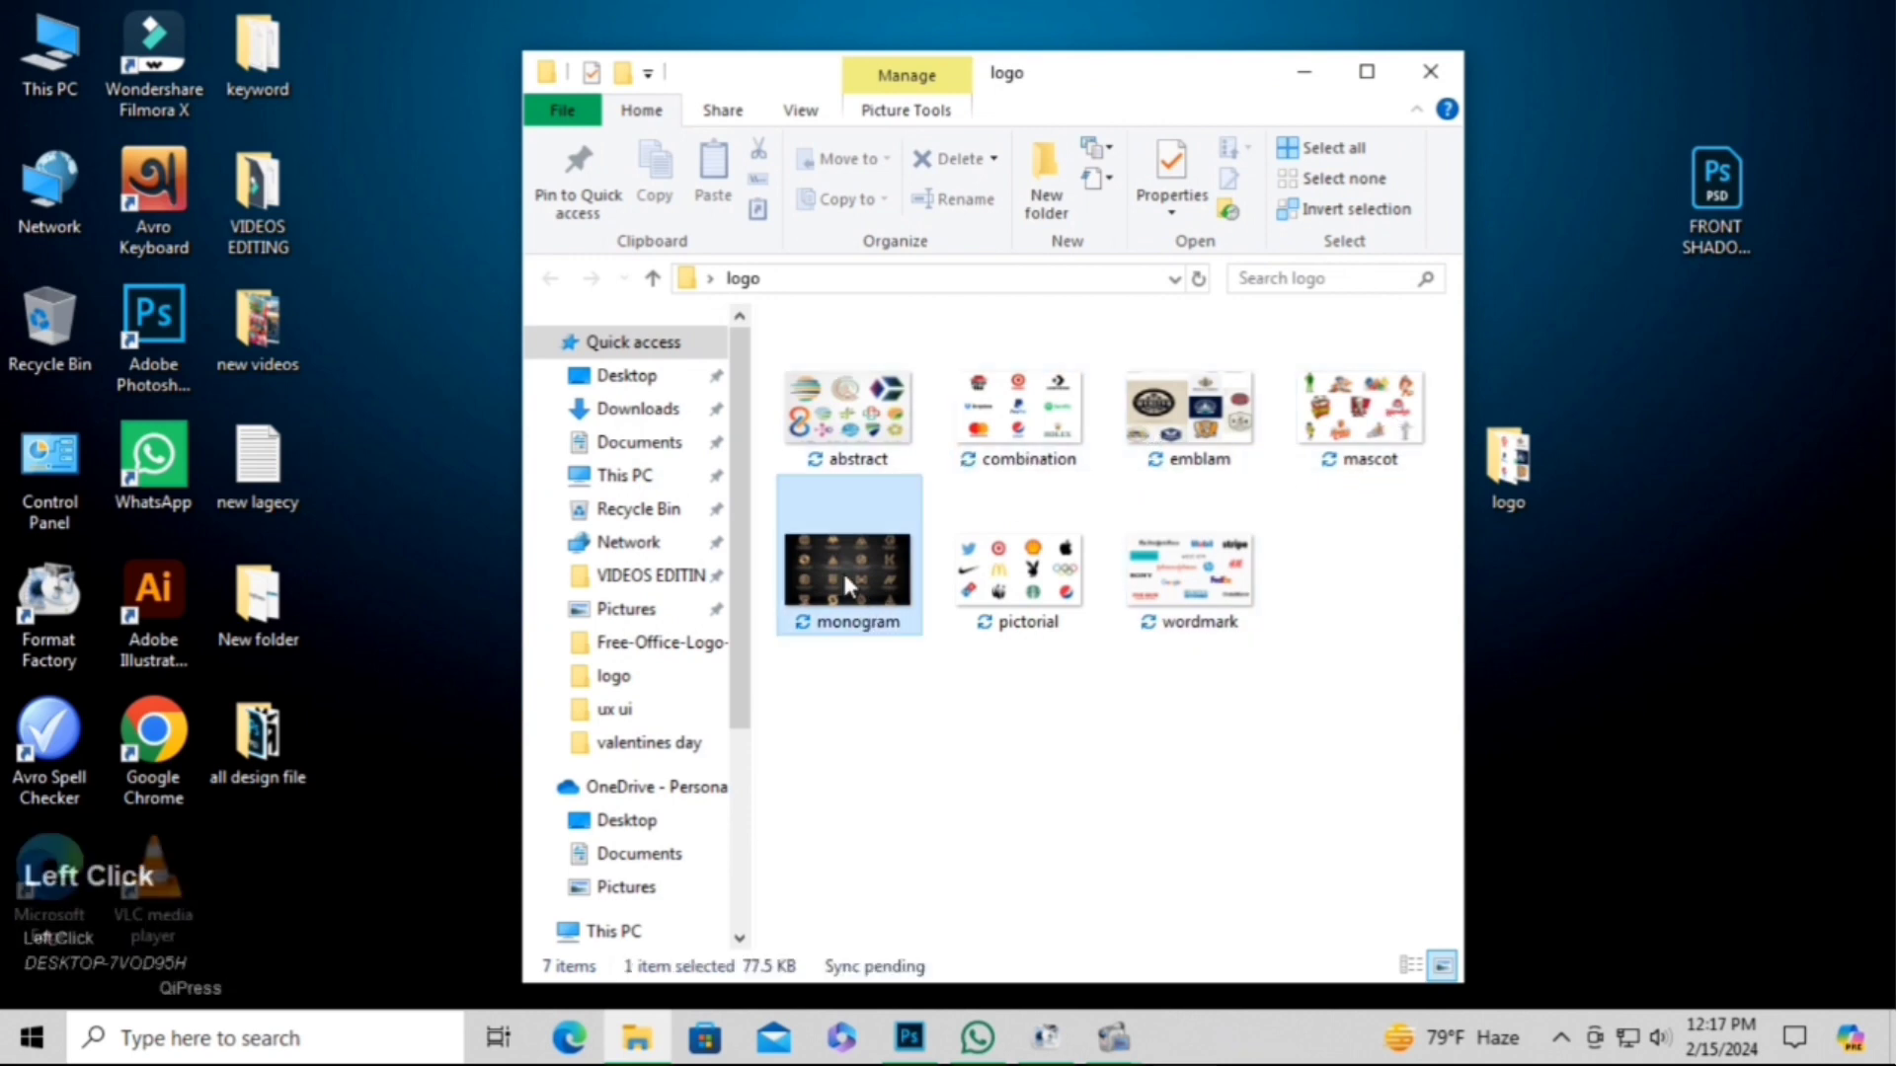
double_click(845, 576)
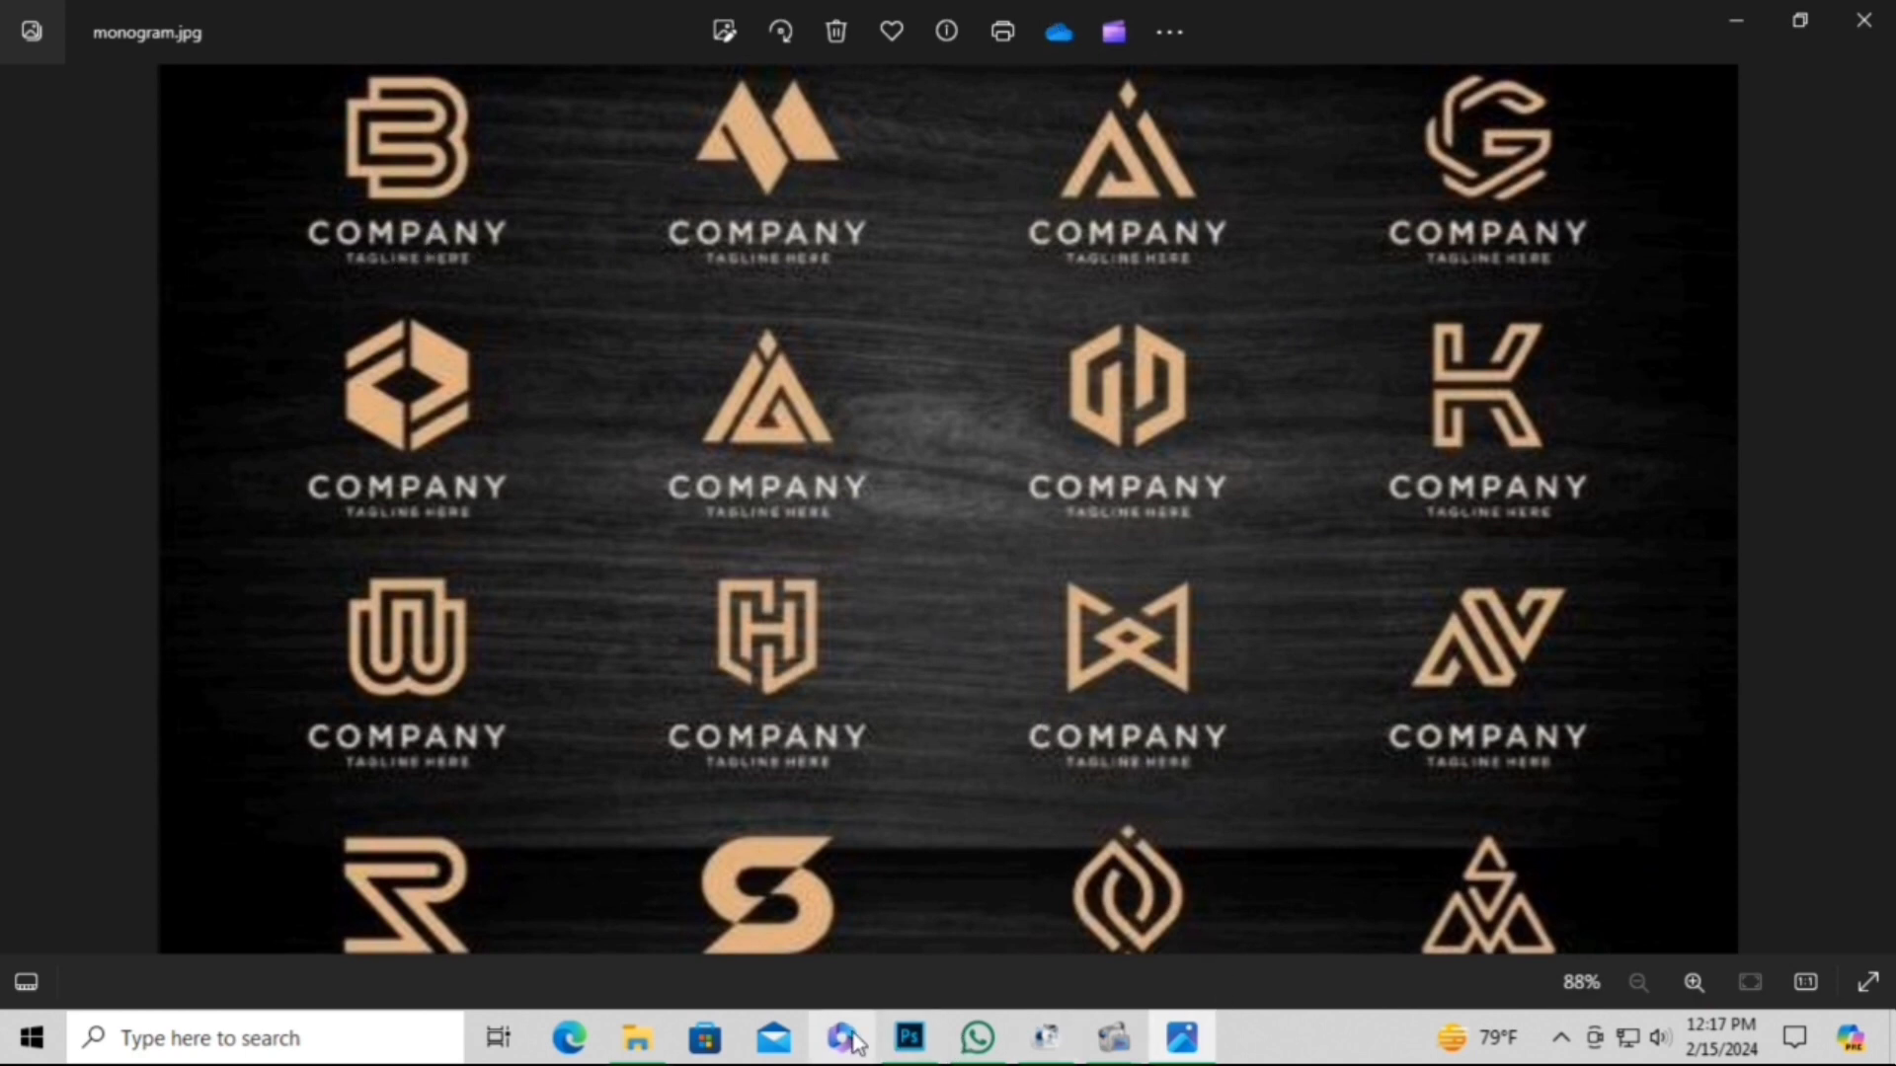
click(637, 1039)
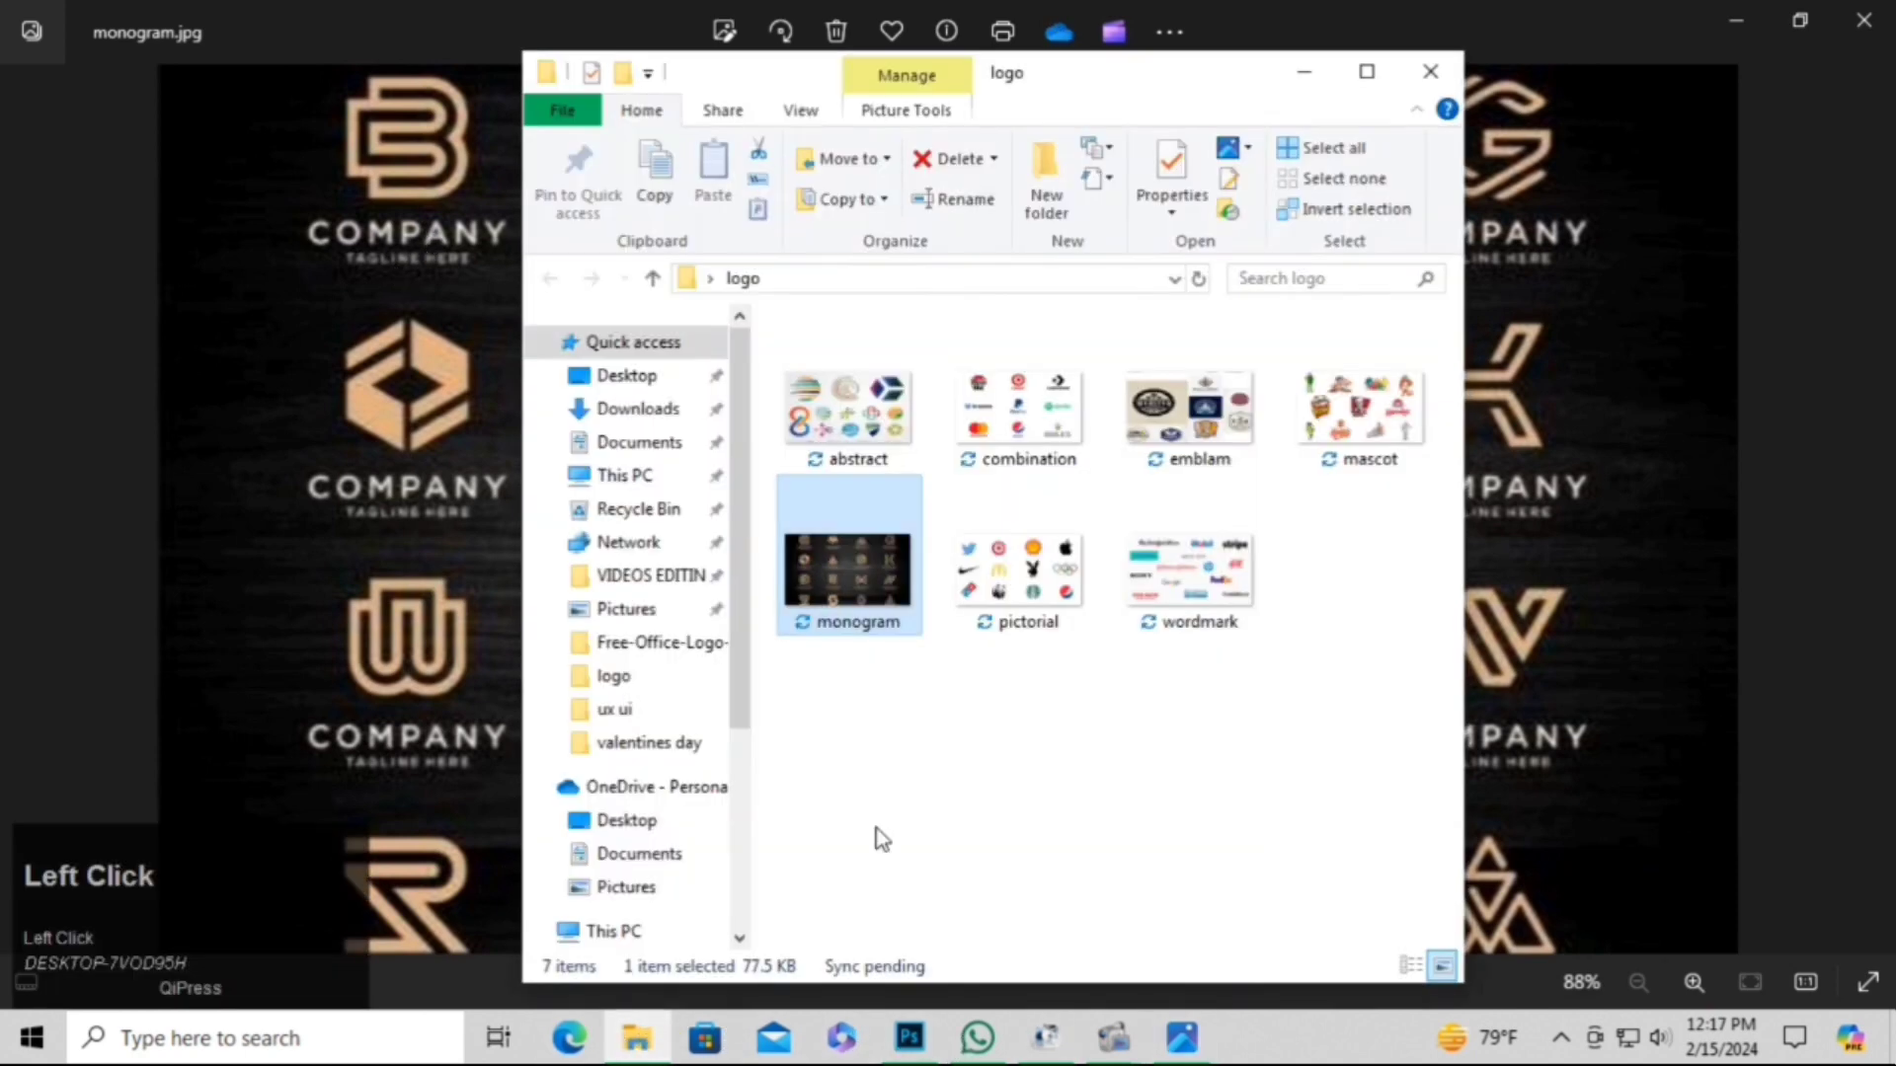
double_click(1205, 571)
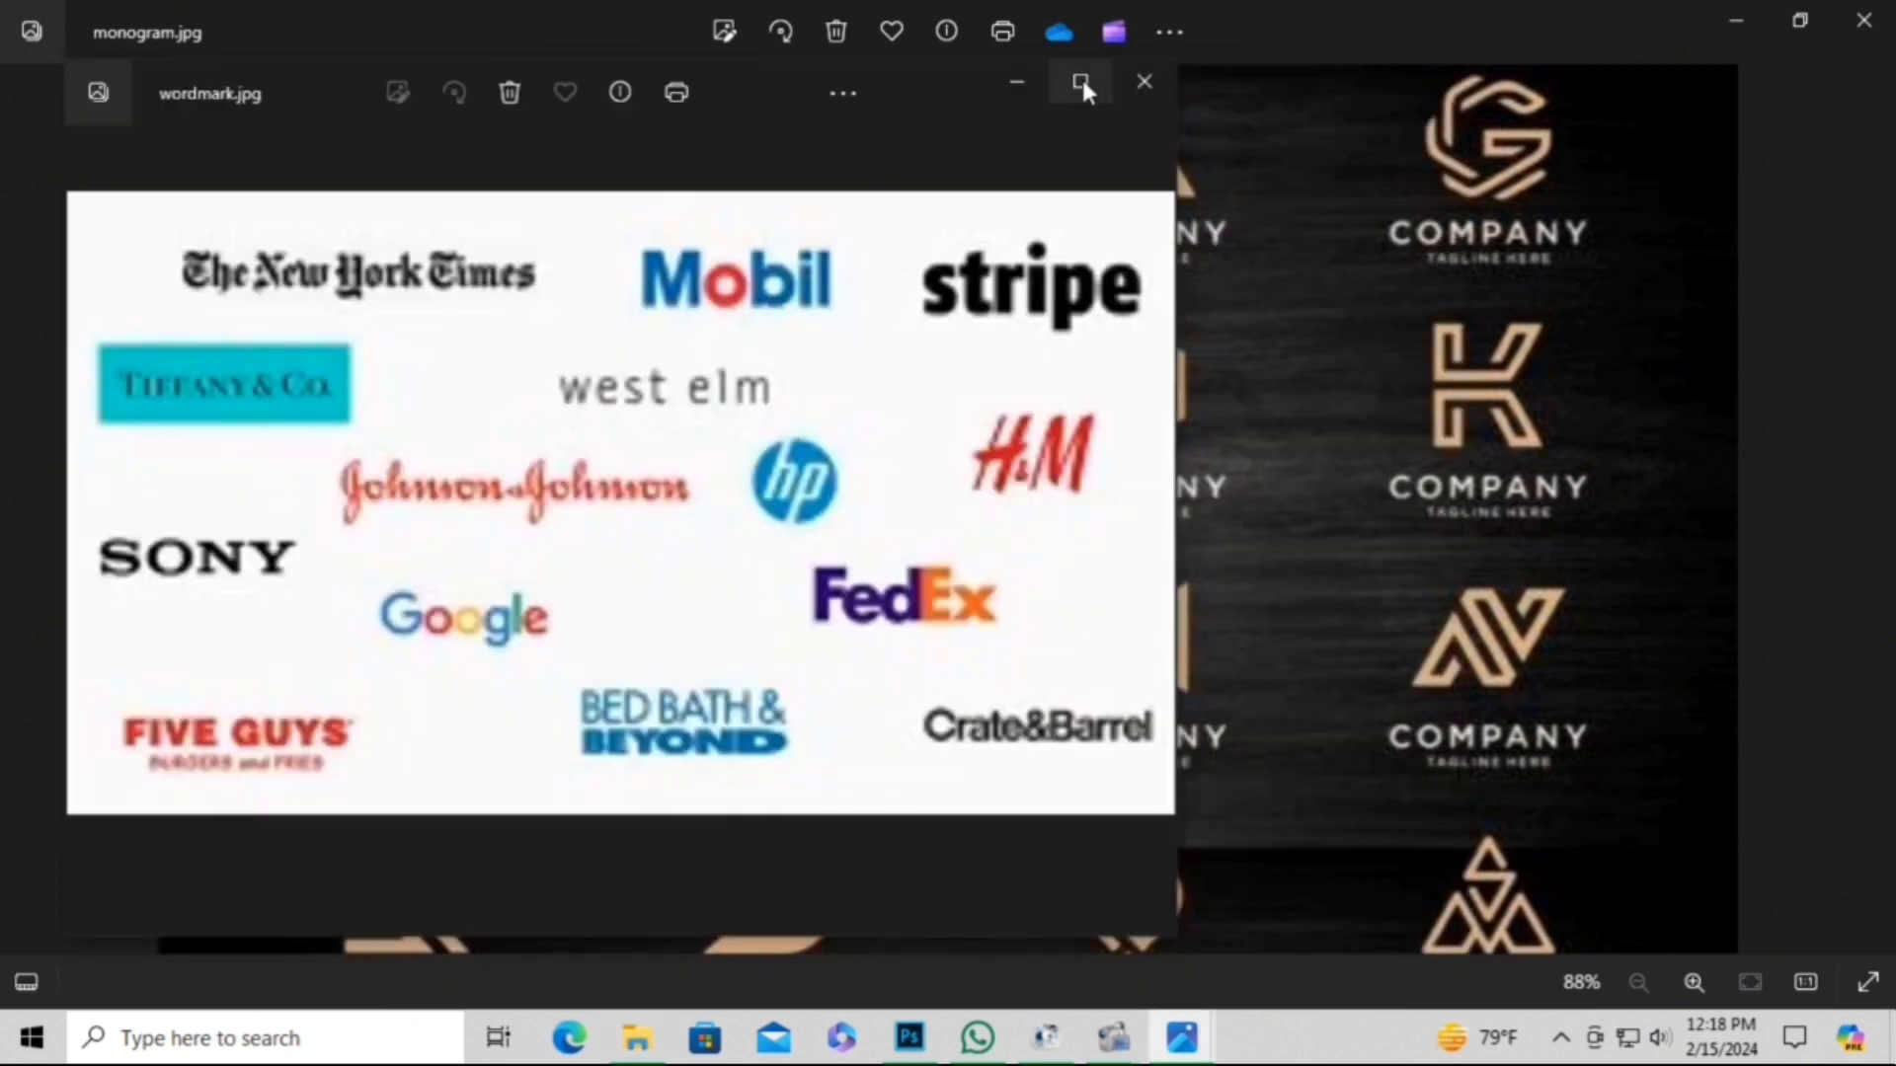
click(1081, 79)
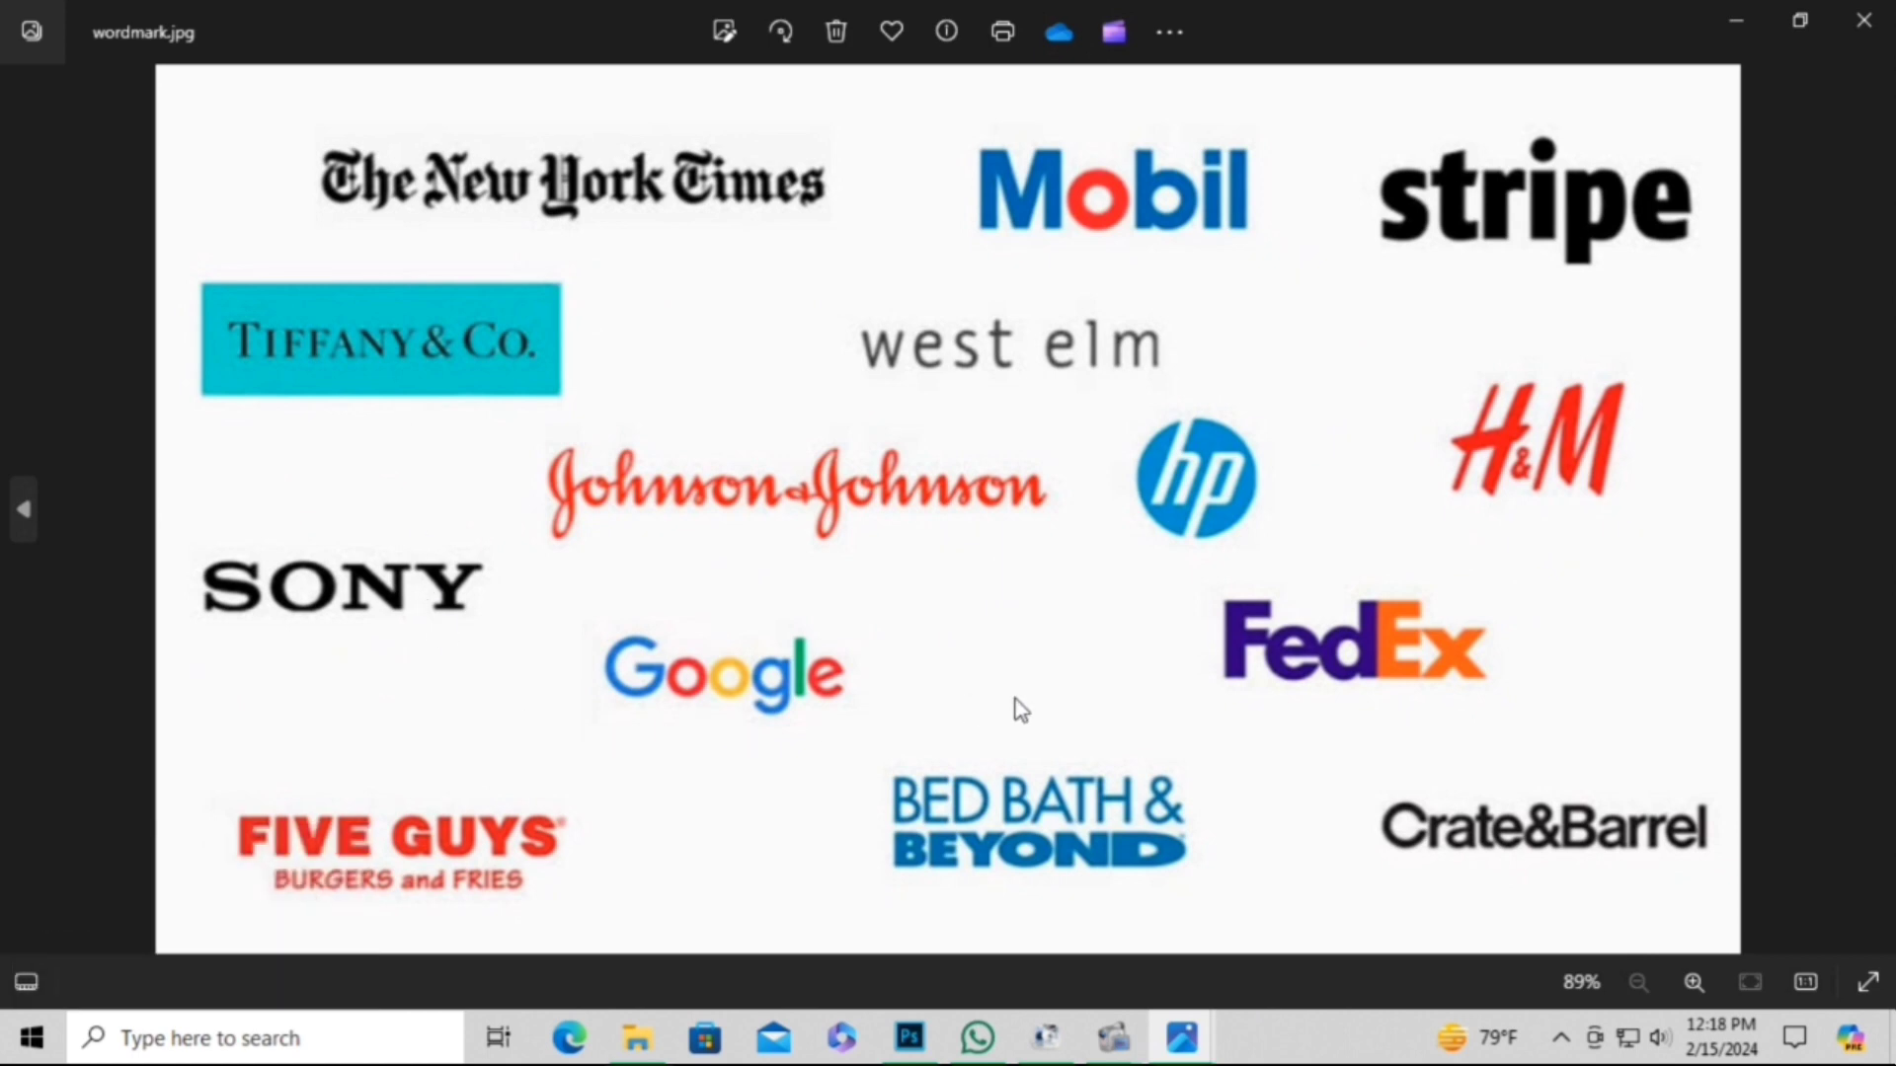
View the pictorial and abstract logo example images from the logo folder, with the abstract image maximized.
click(637, 1039)
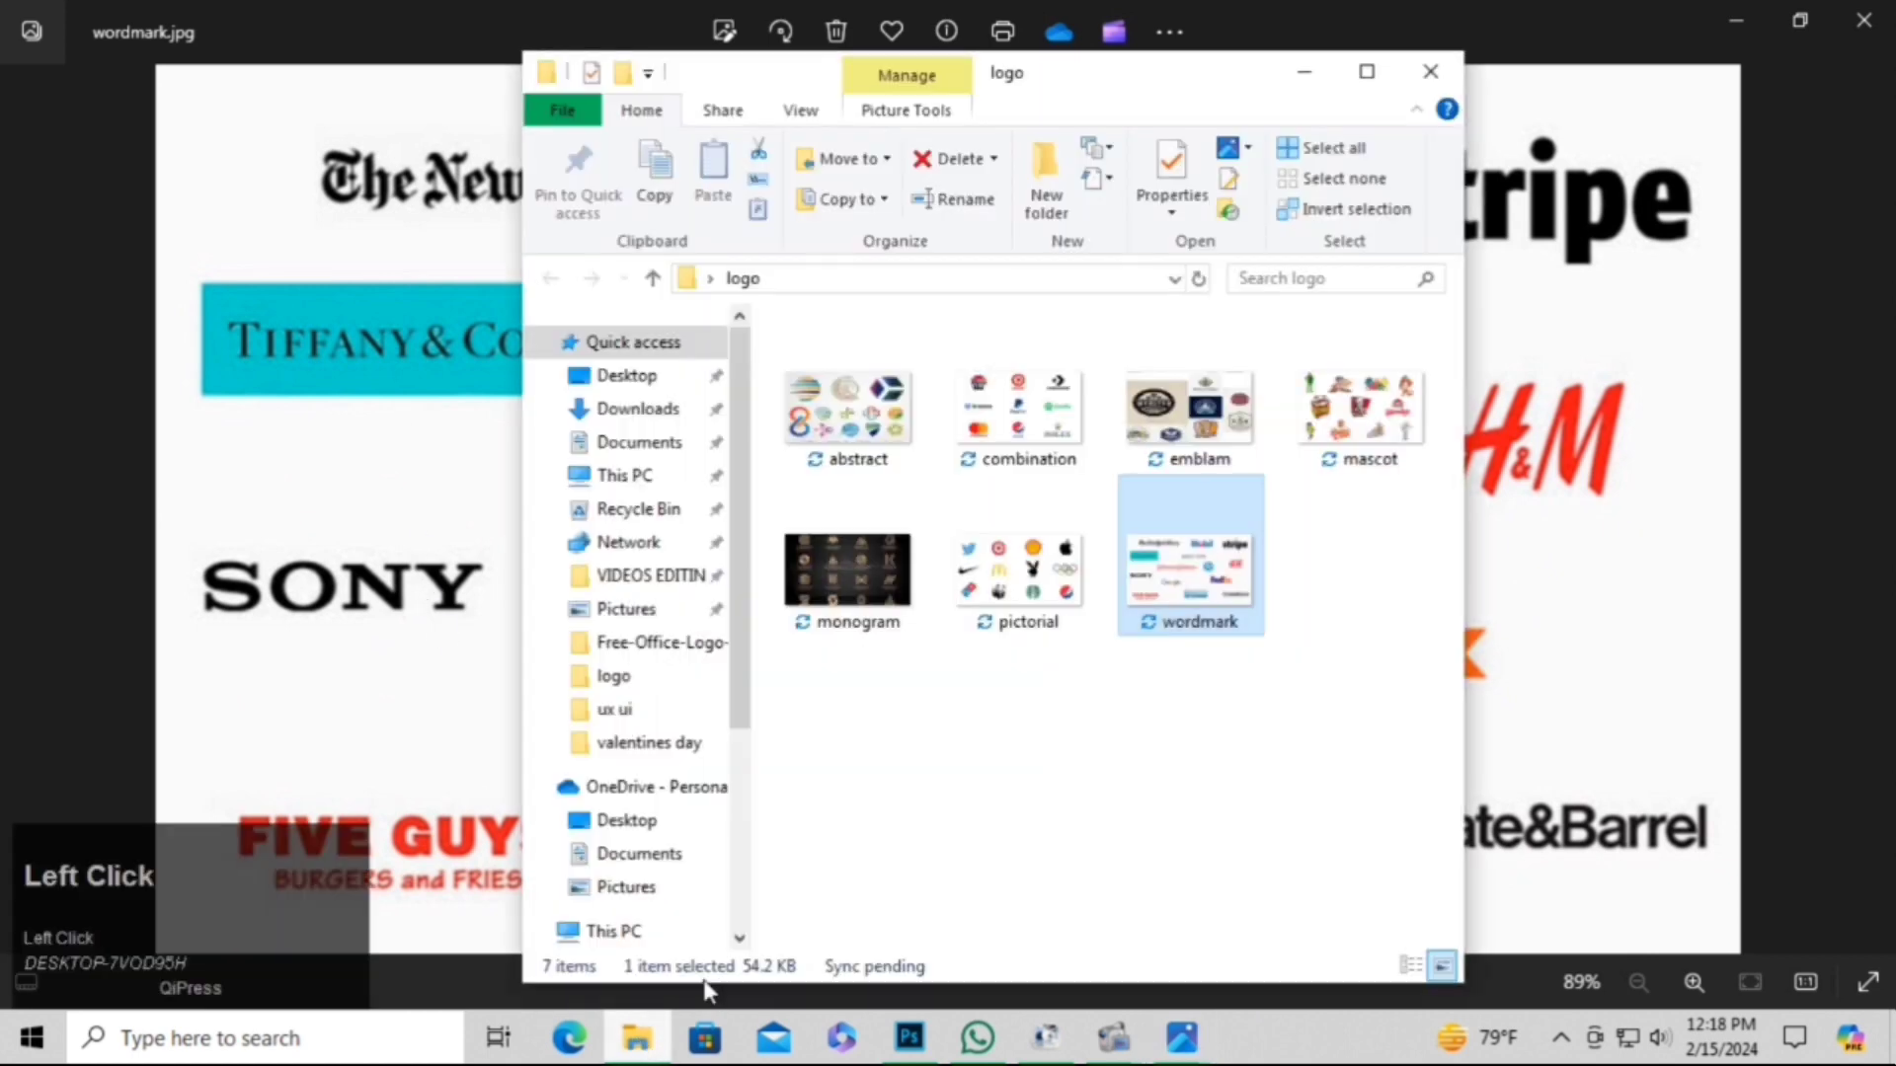
click(1018, 593)
double_click(1017, 592)
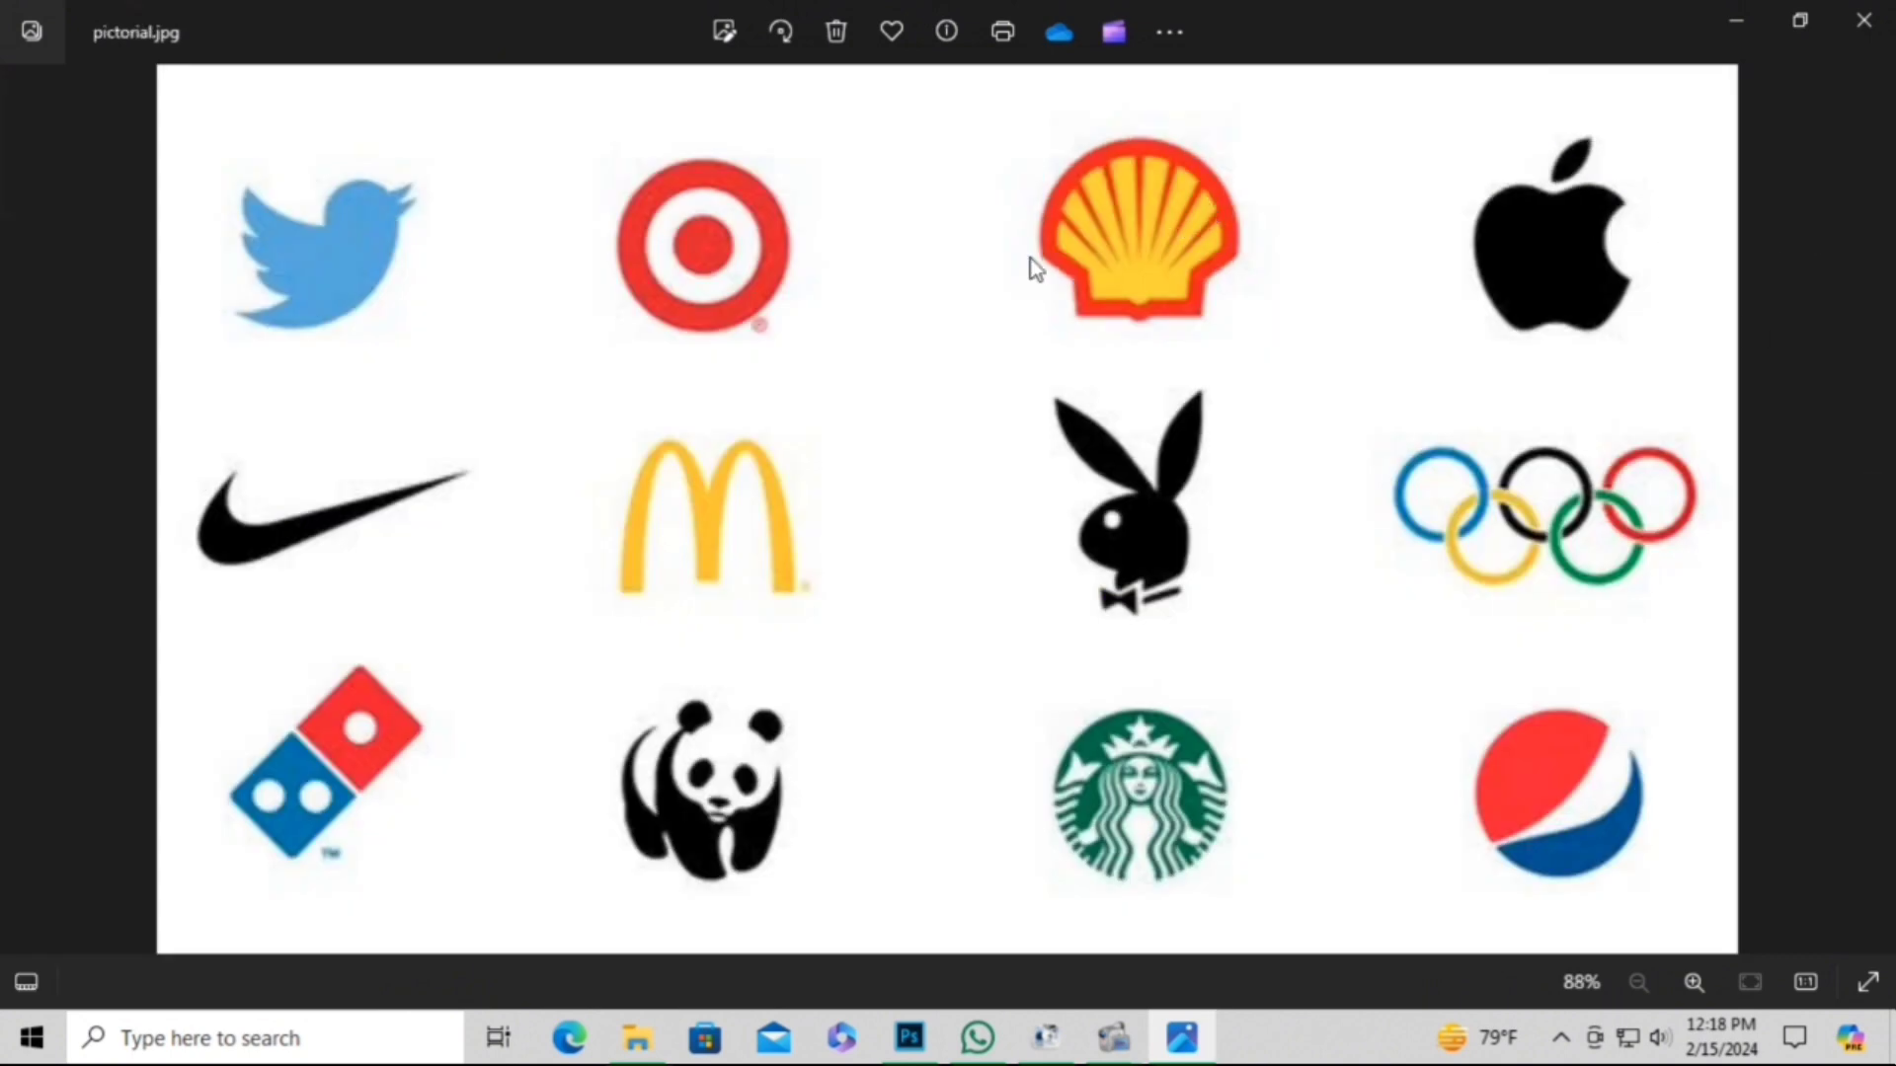
click(637, 1037)
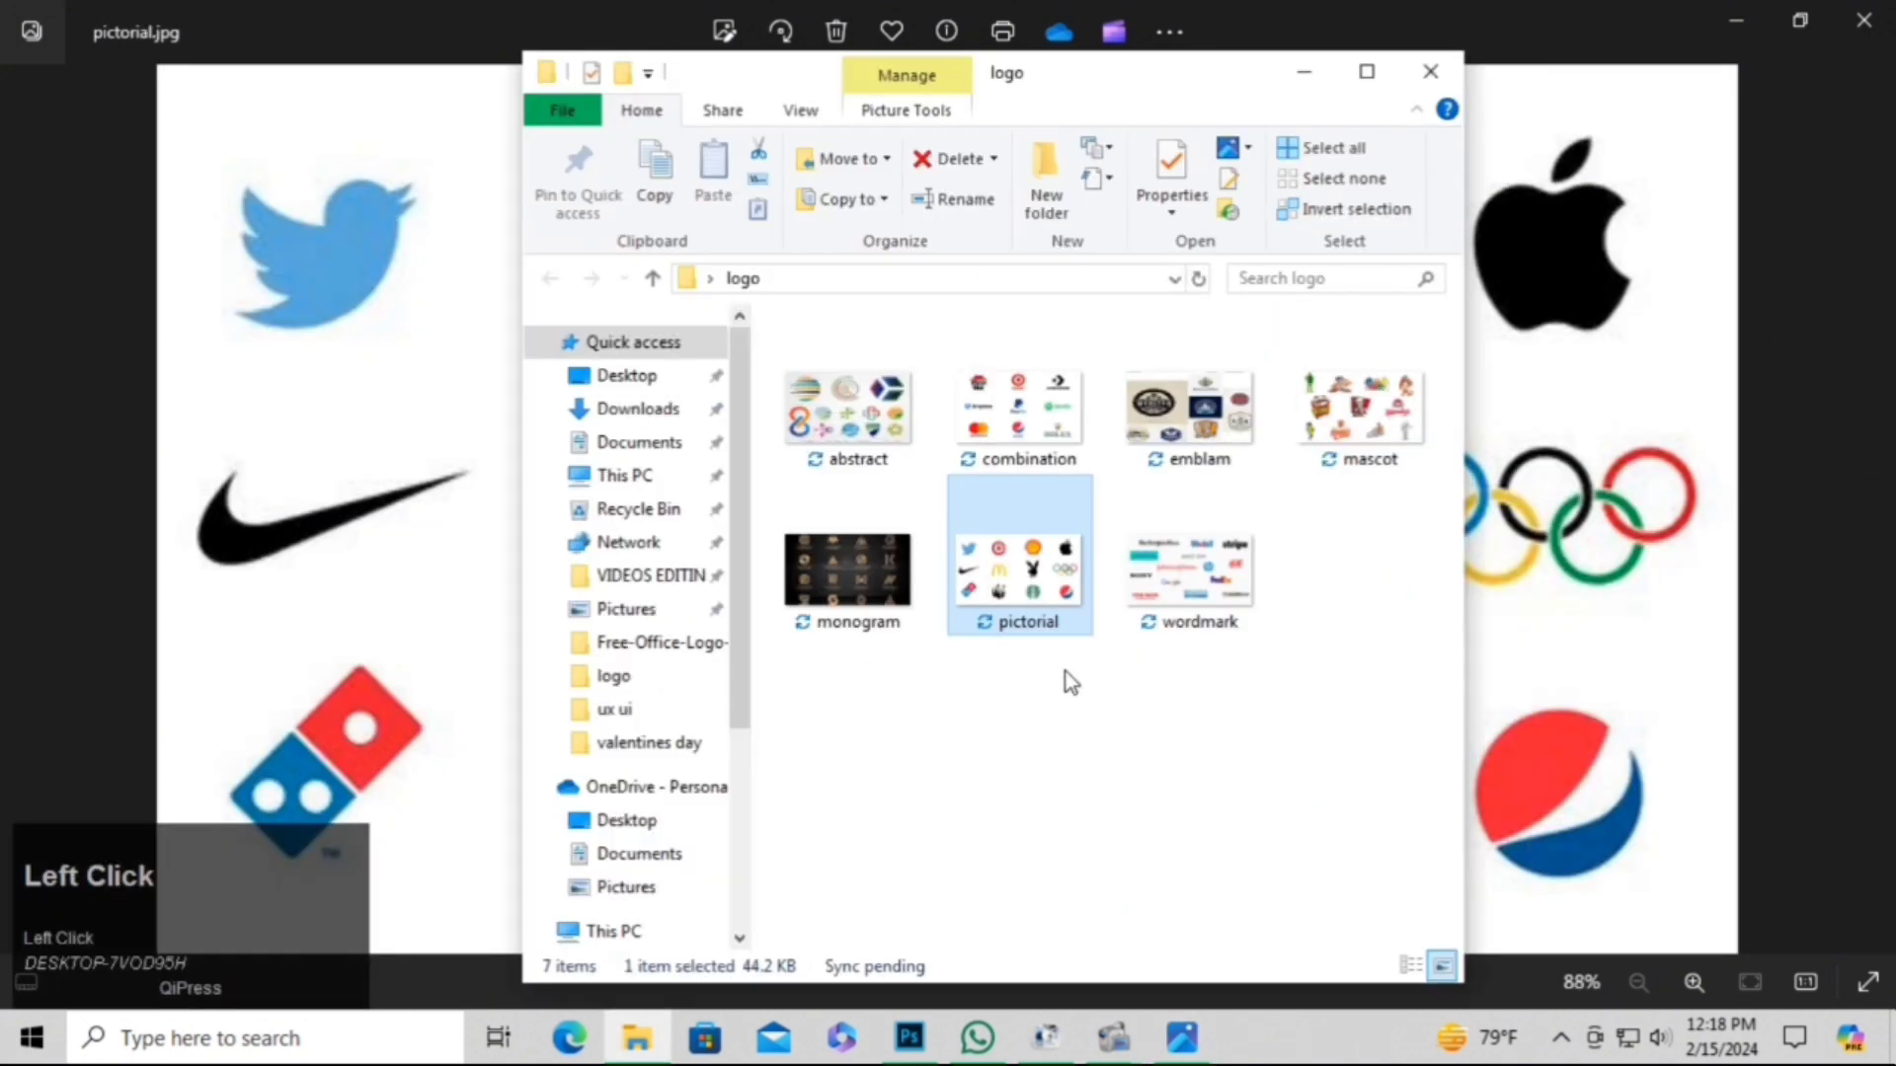
click(859, 409)
double_click(854, 405)
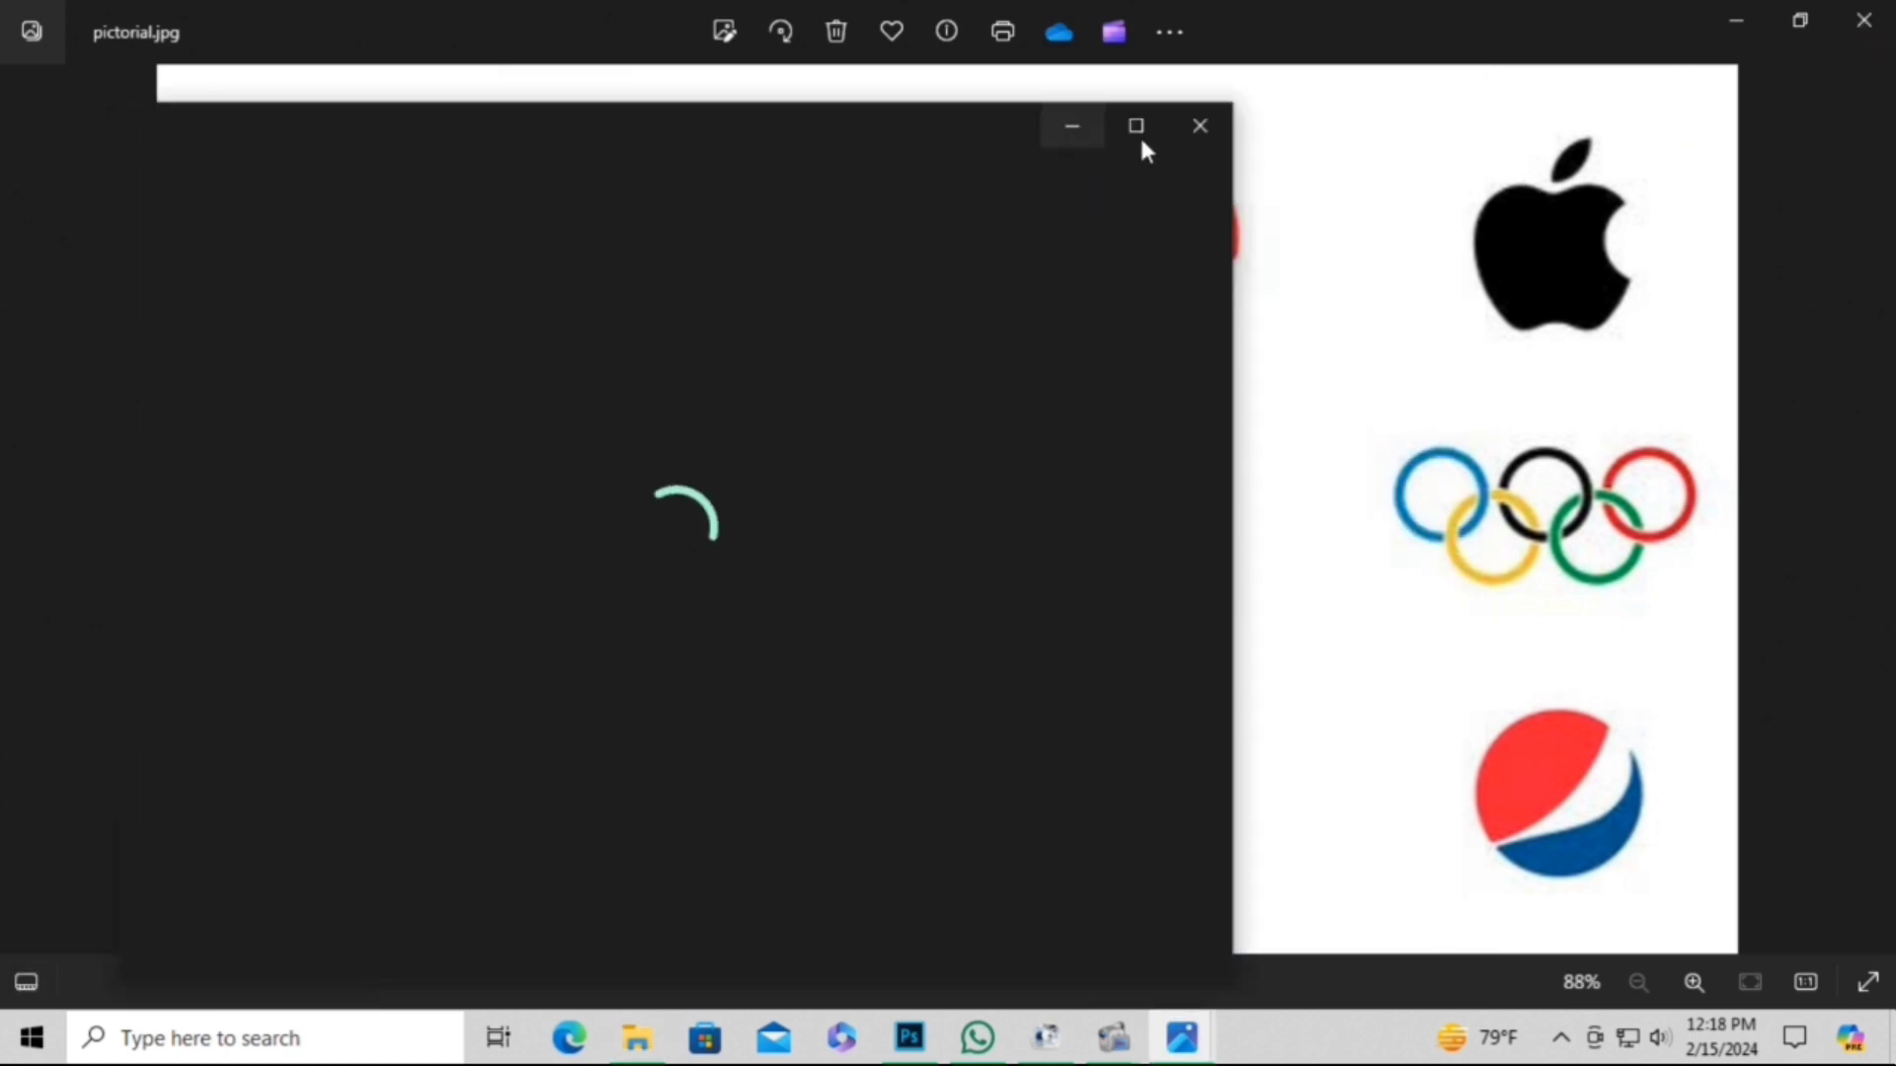
click(1140, 134)
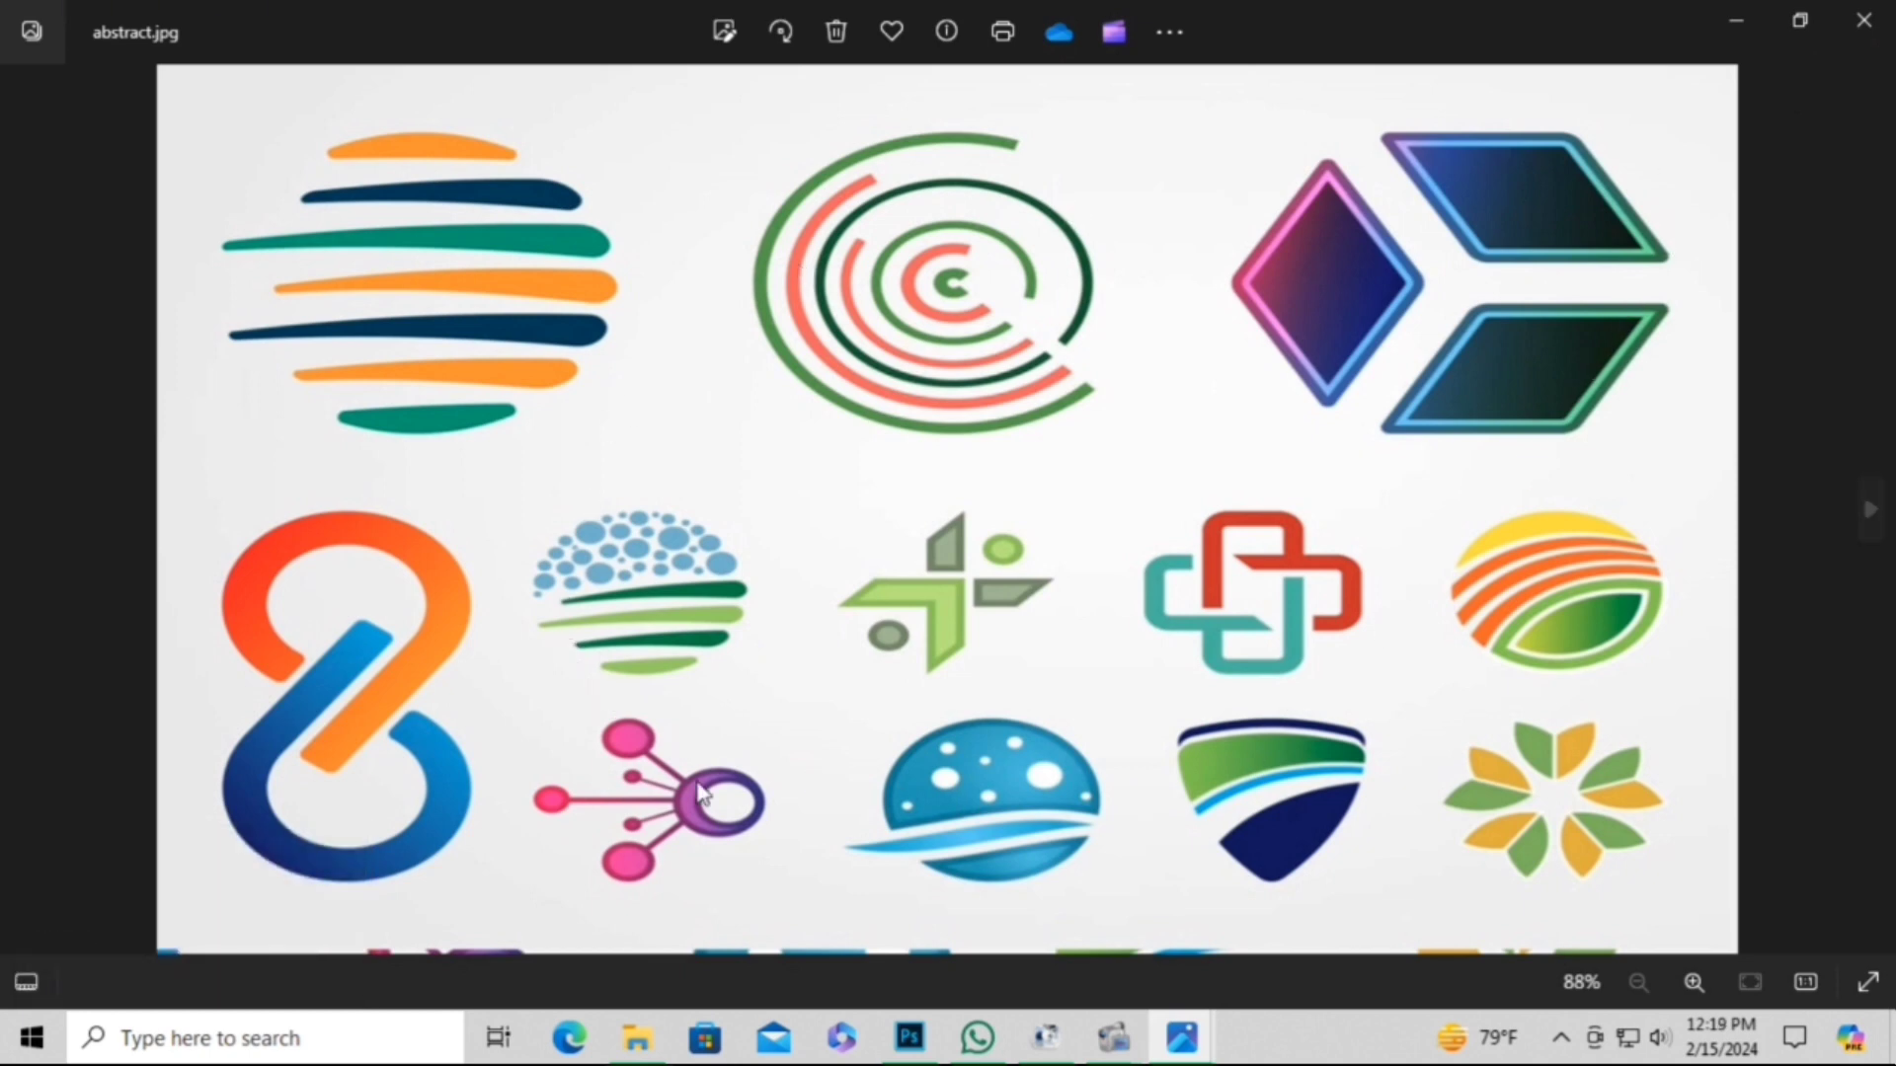
View the mascot logo example image from the logo folder at full window size.
click(638, 1038)
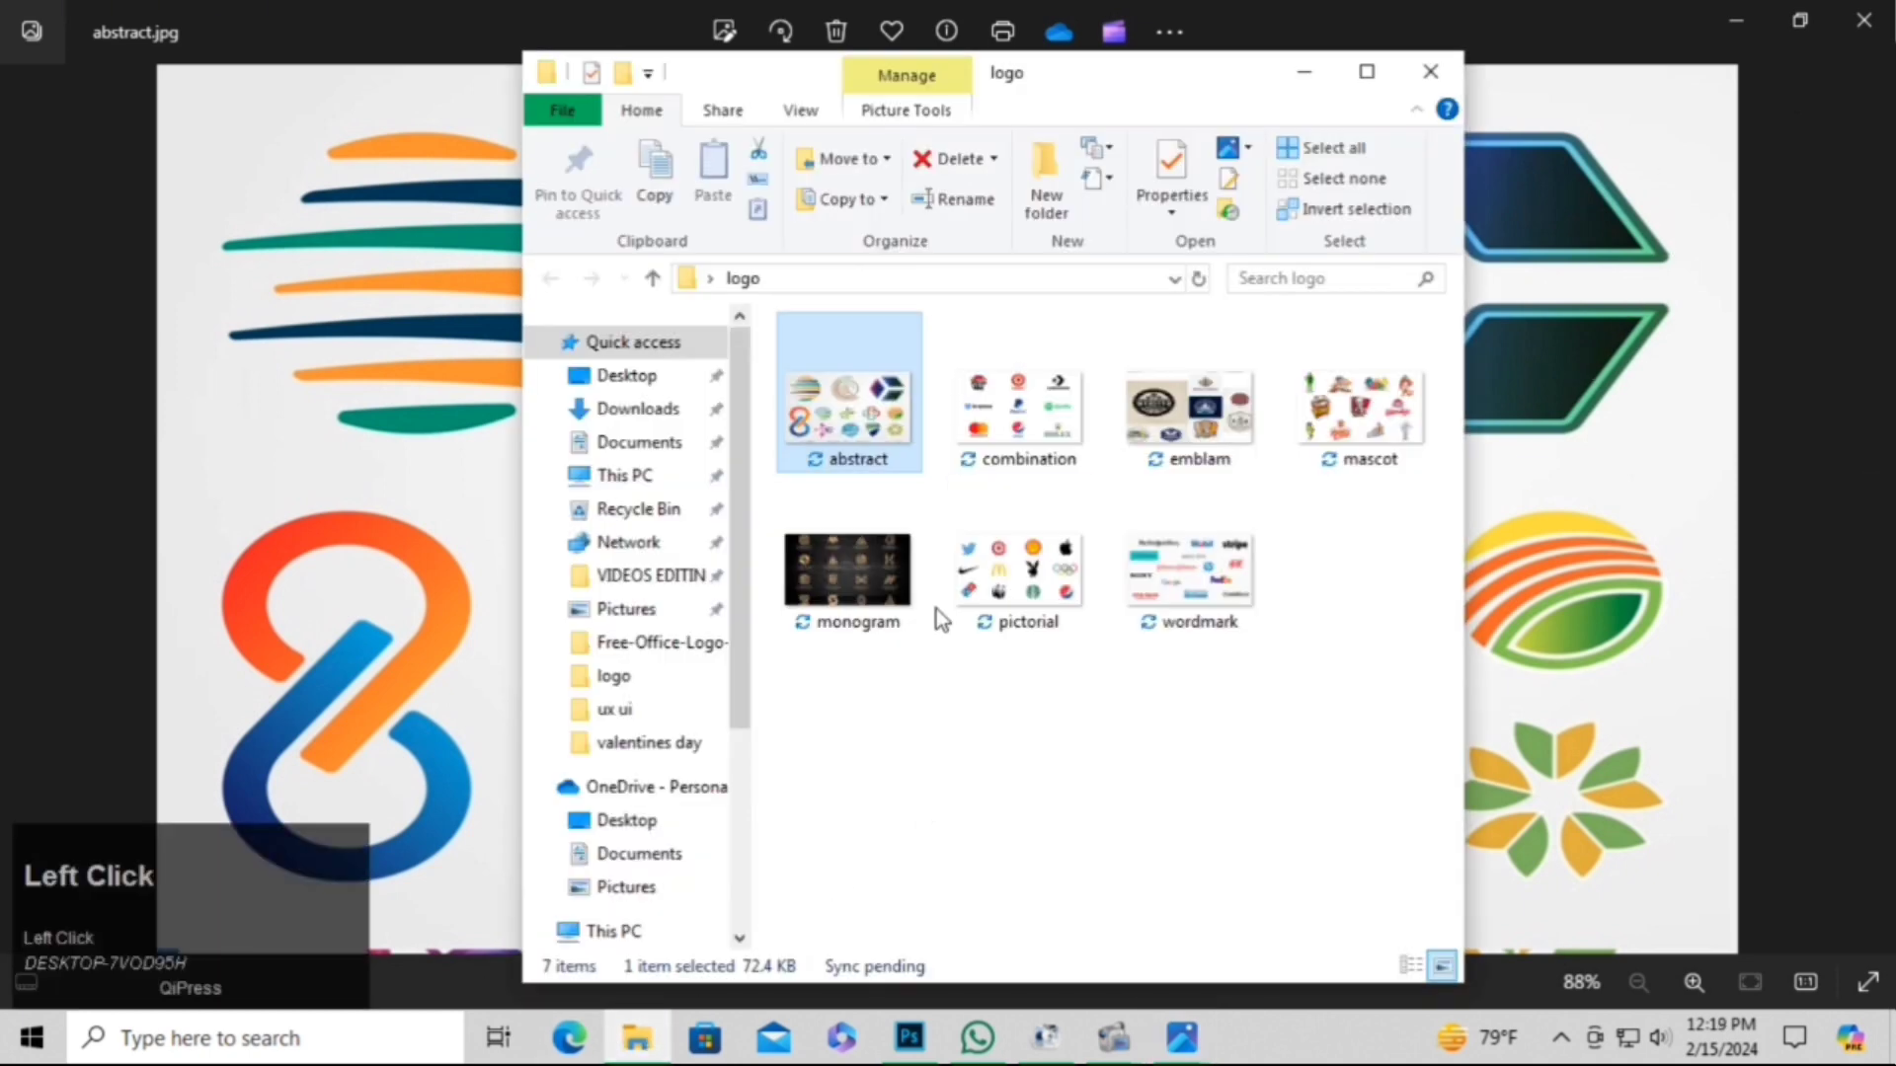
double_click(1380, 412)
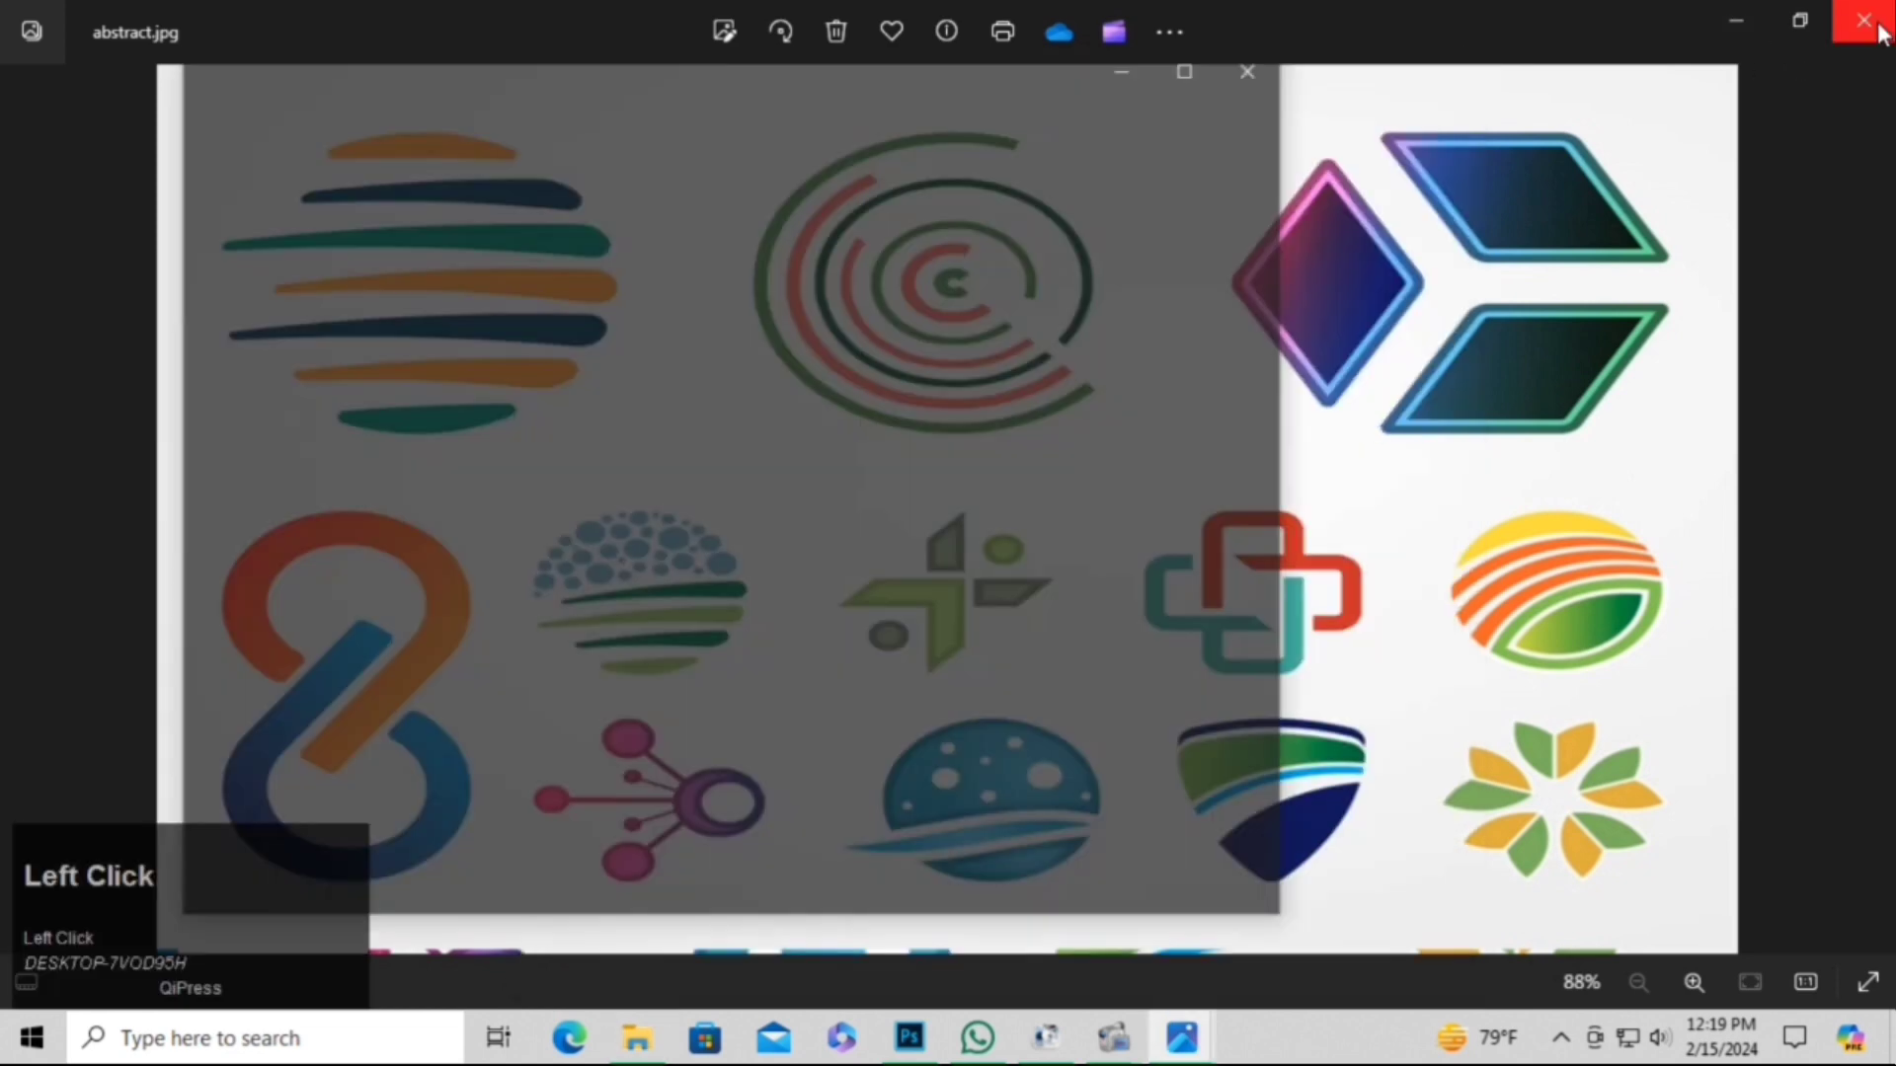
click(1190, 61)
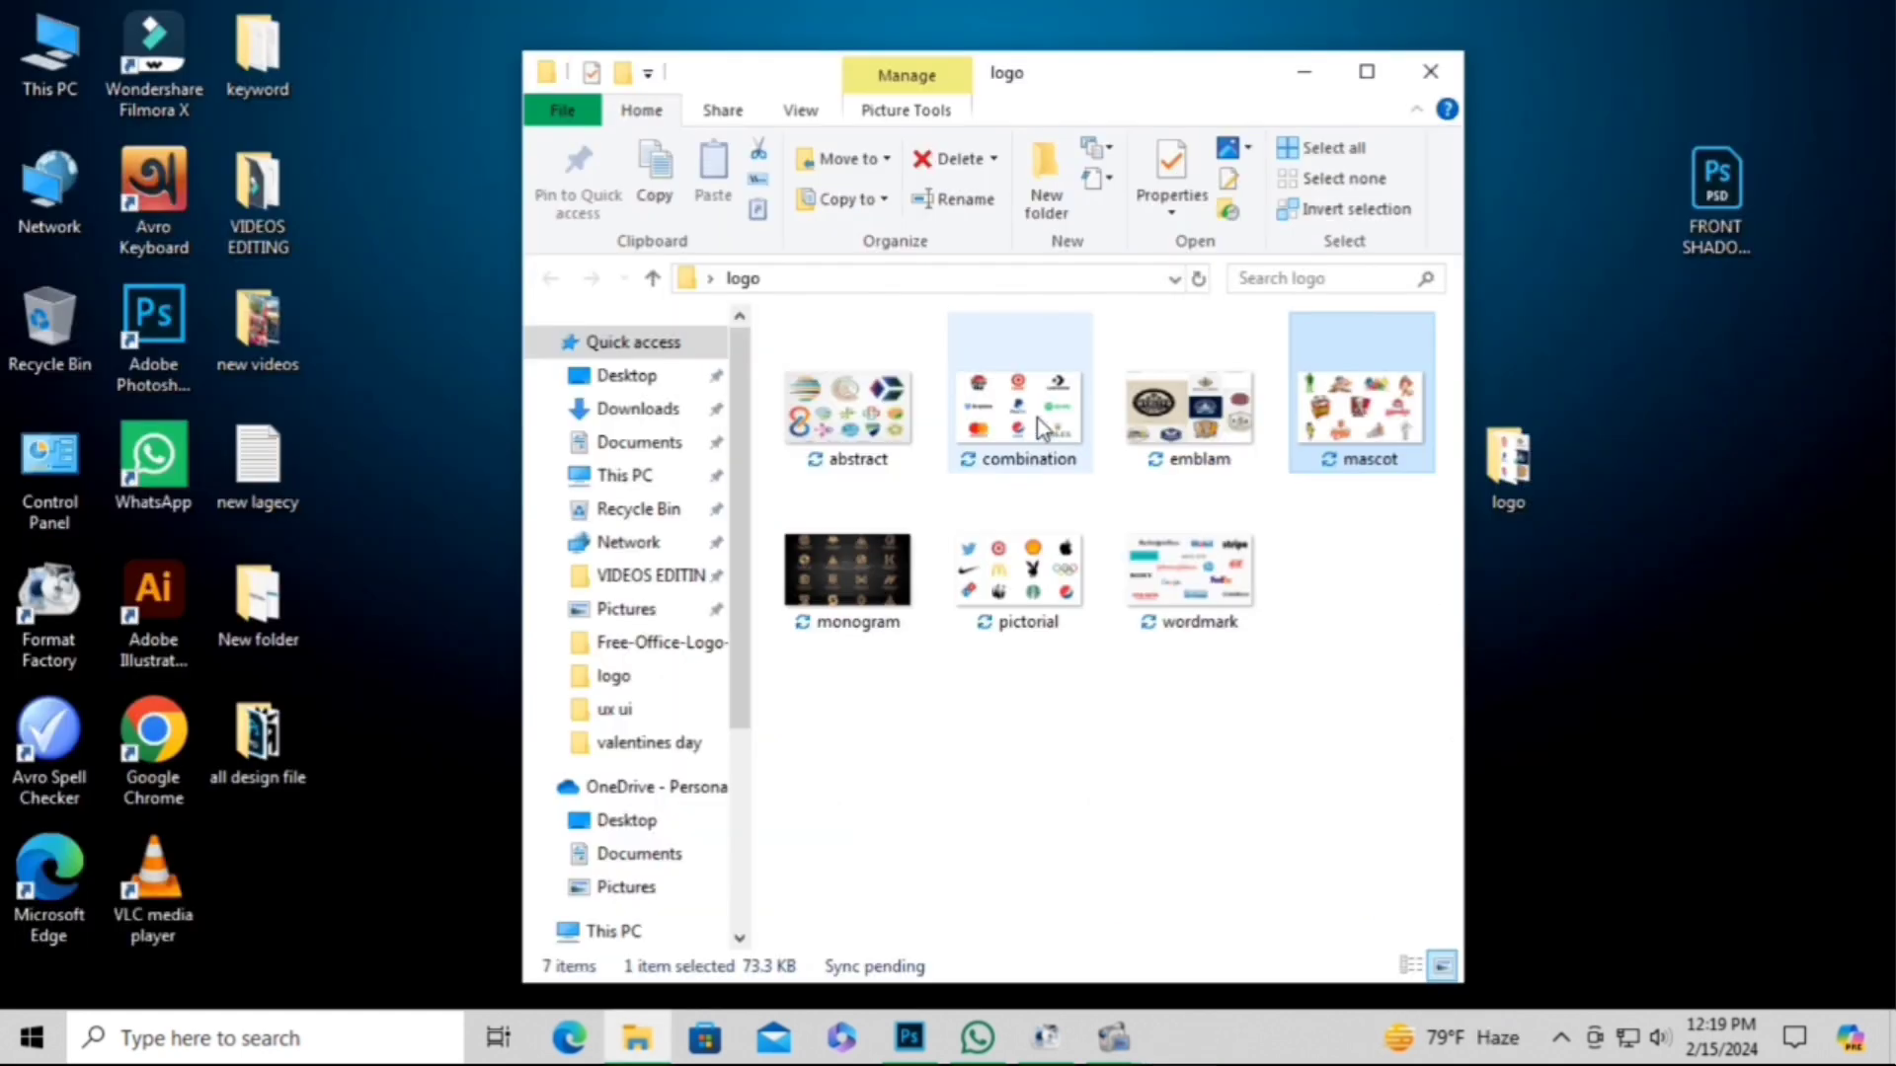
View the combination and emblam logo example images from the logo folder, with the emblam image maximized.
click(1041, 427)
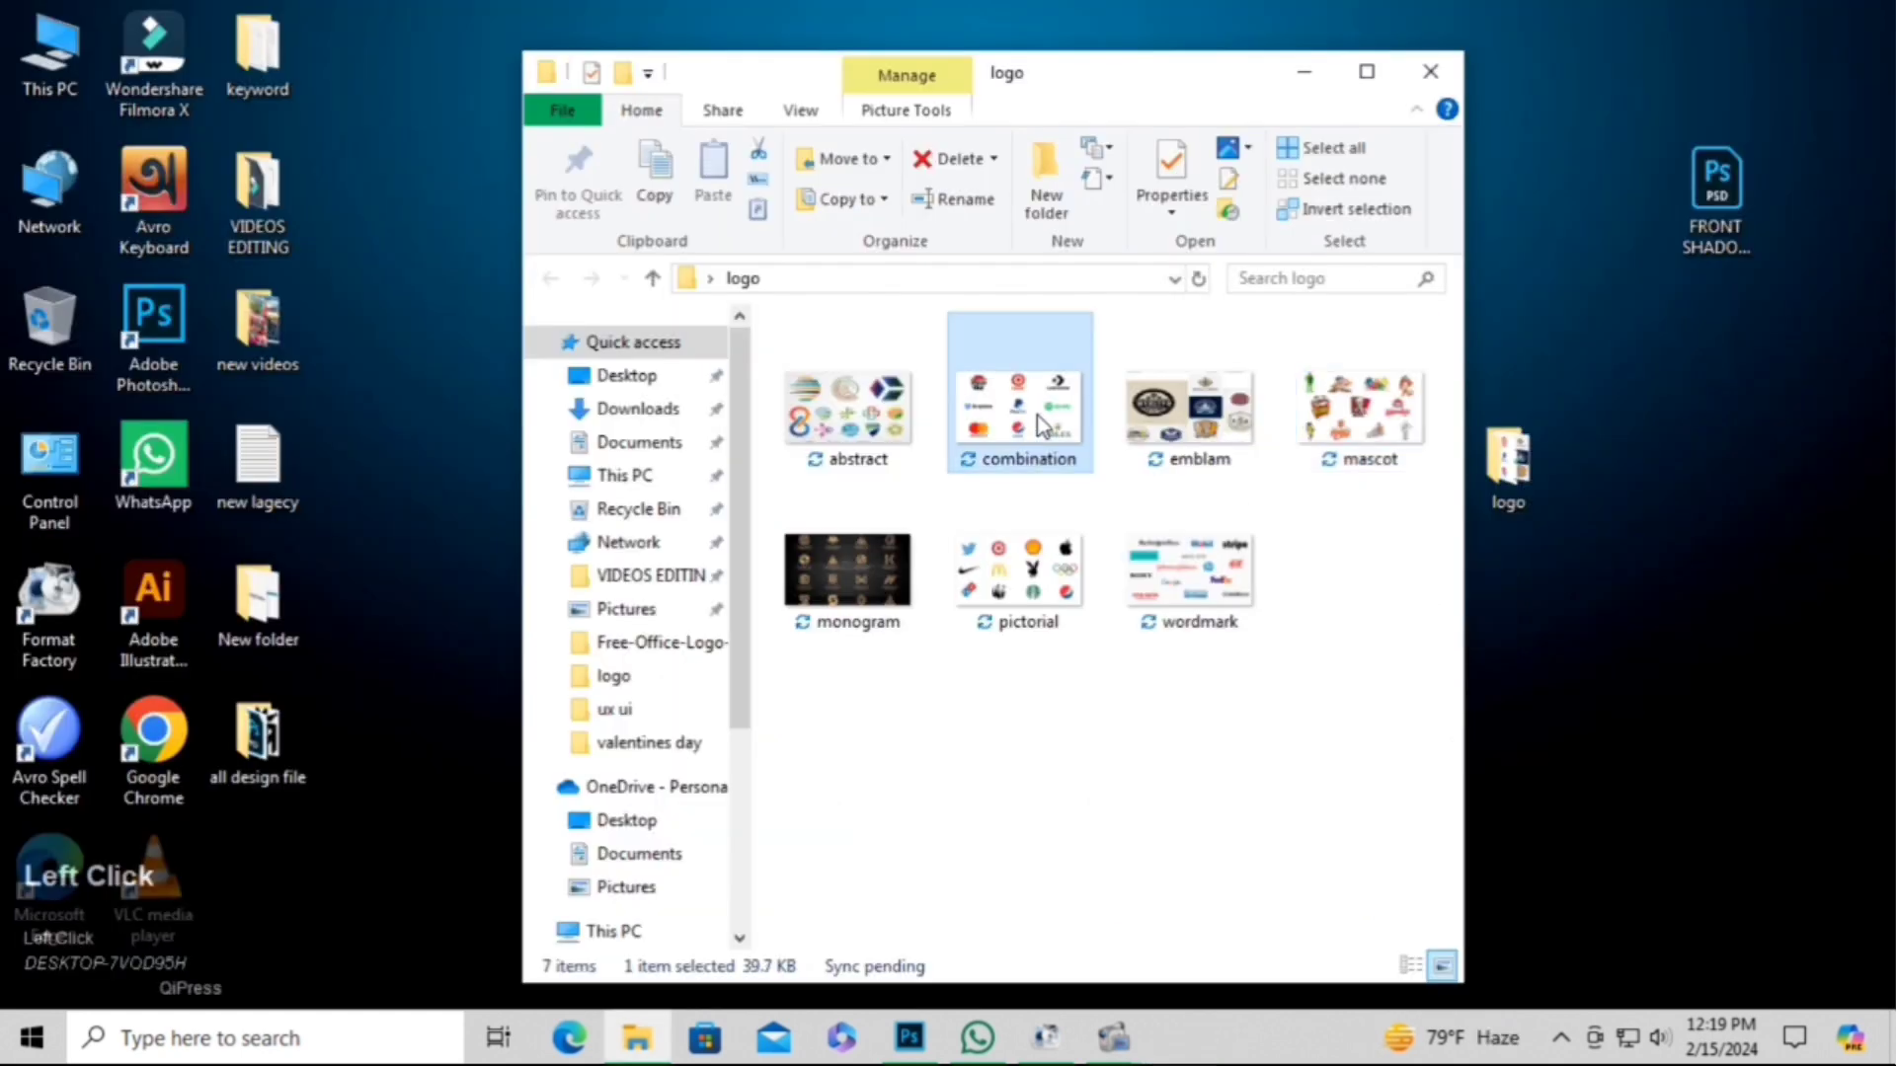
double_click(1042, 427)
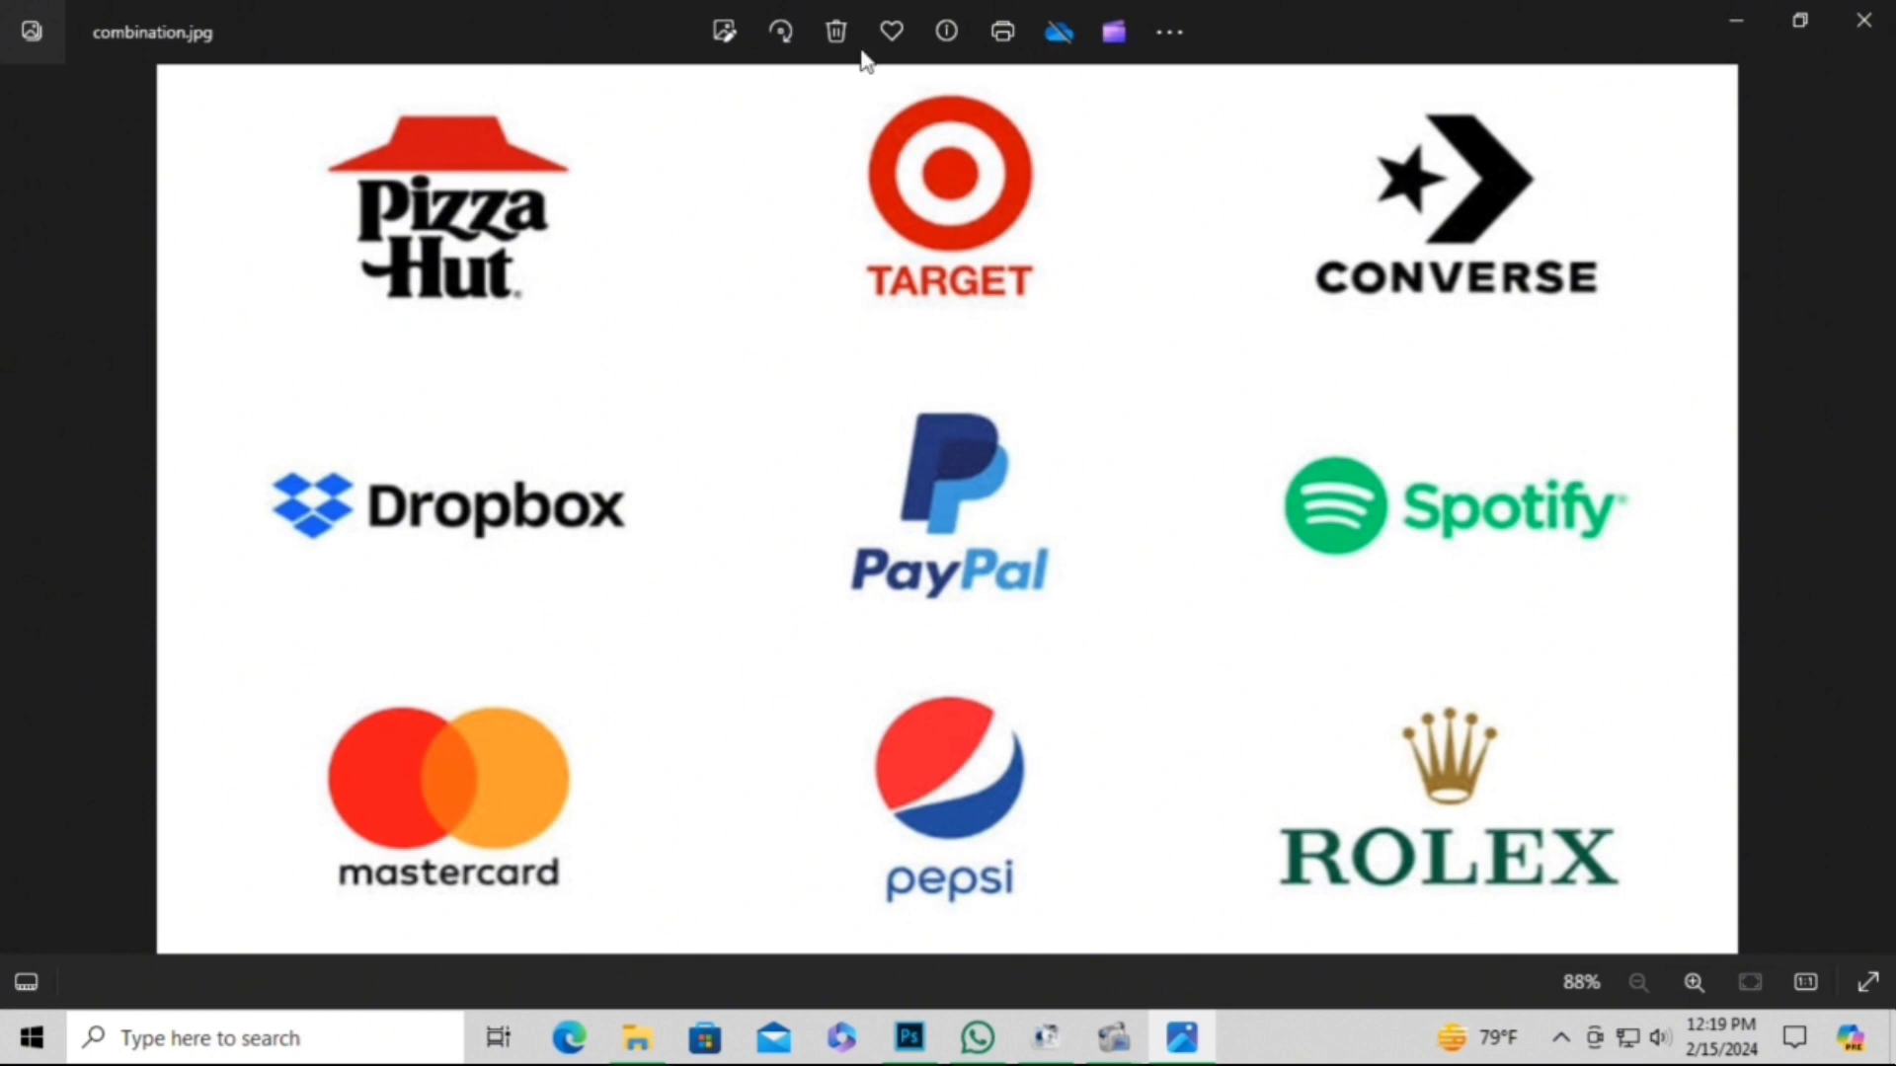
click(637, 1038)
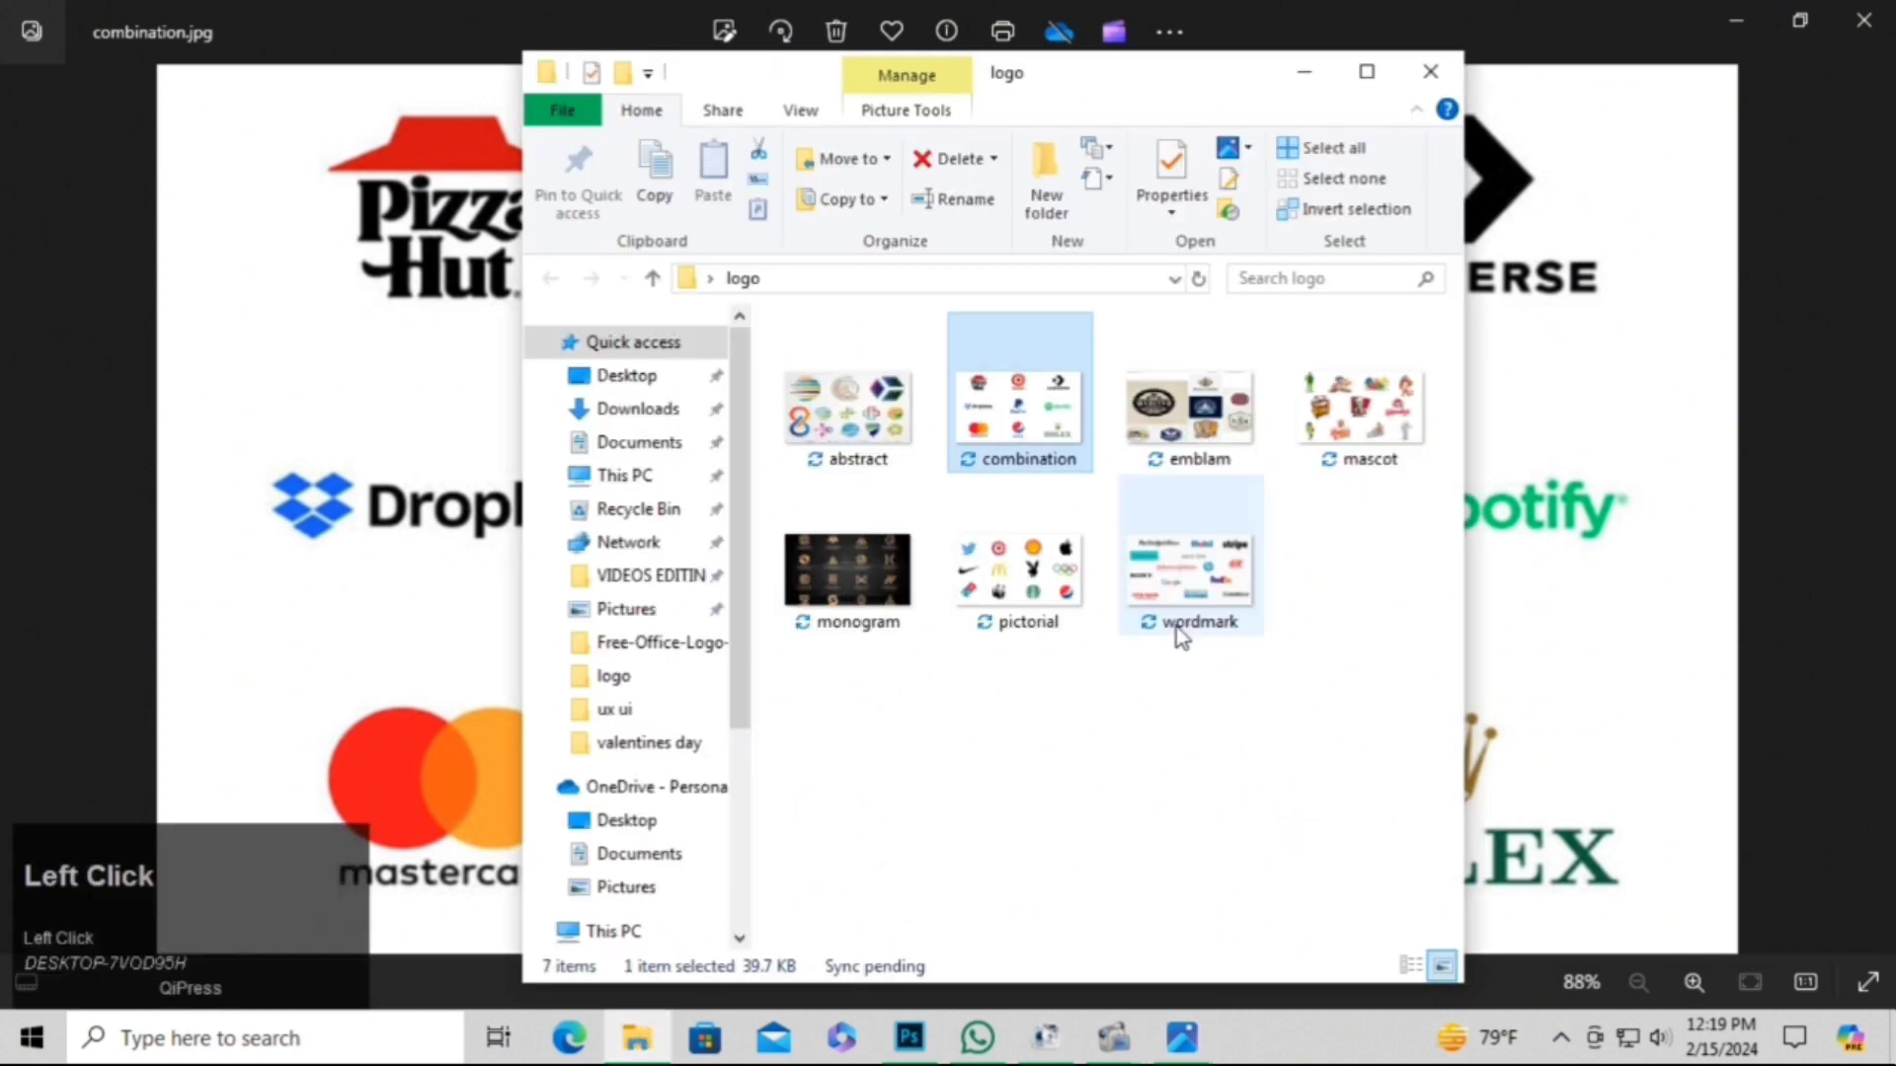
double_click(1187, 391)
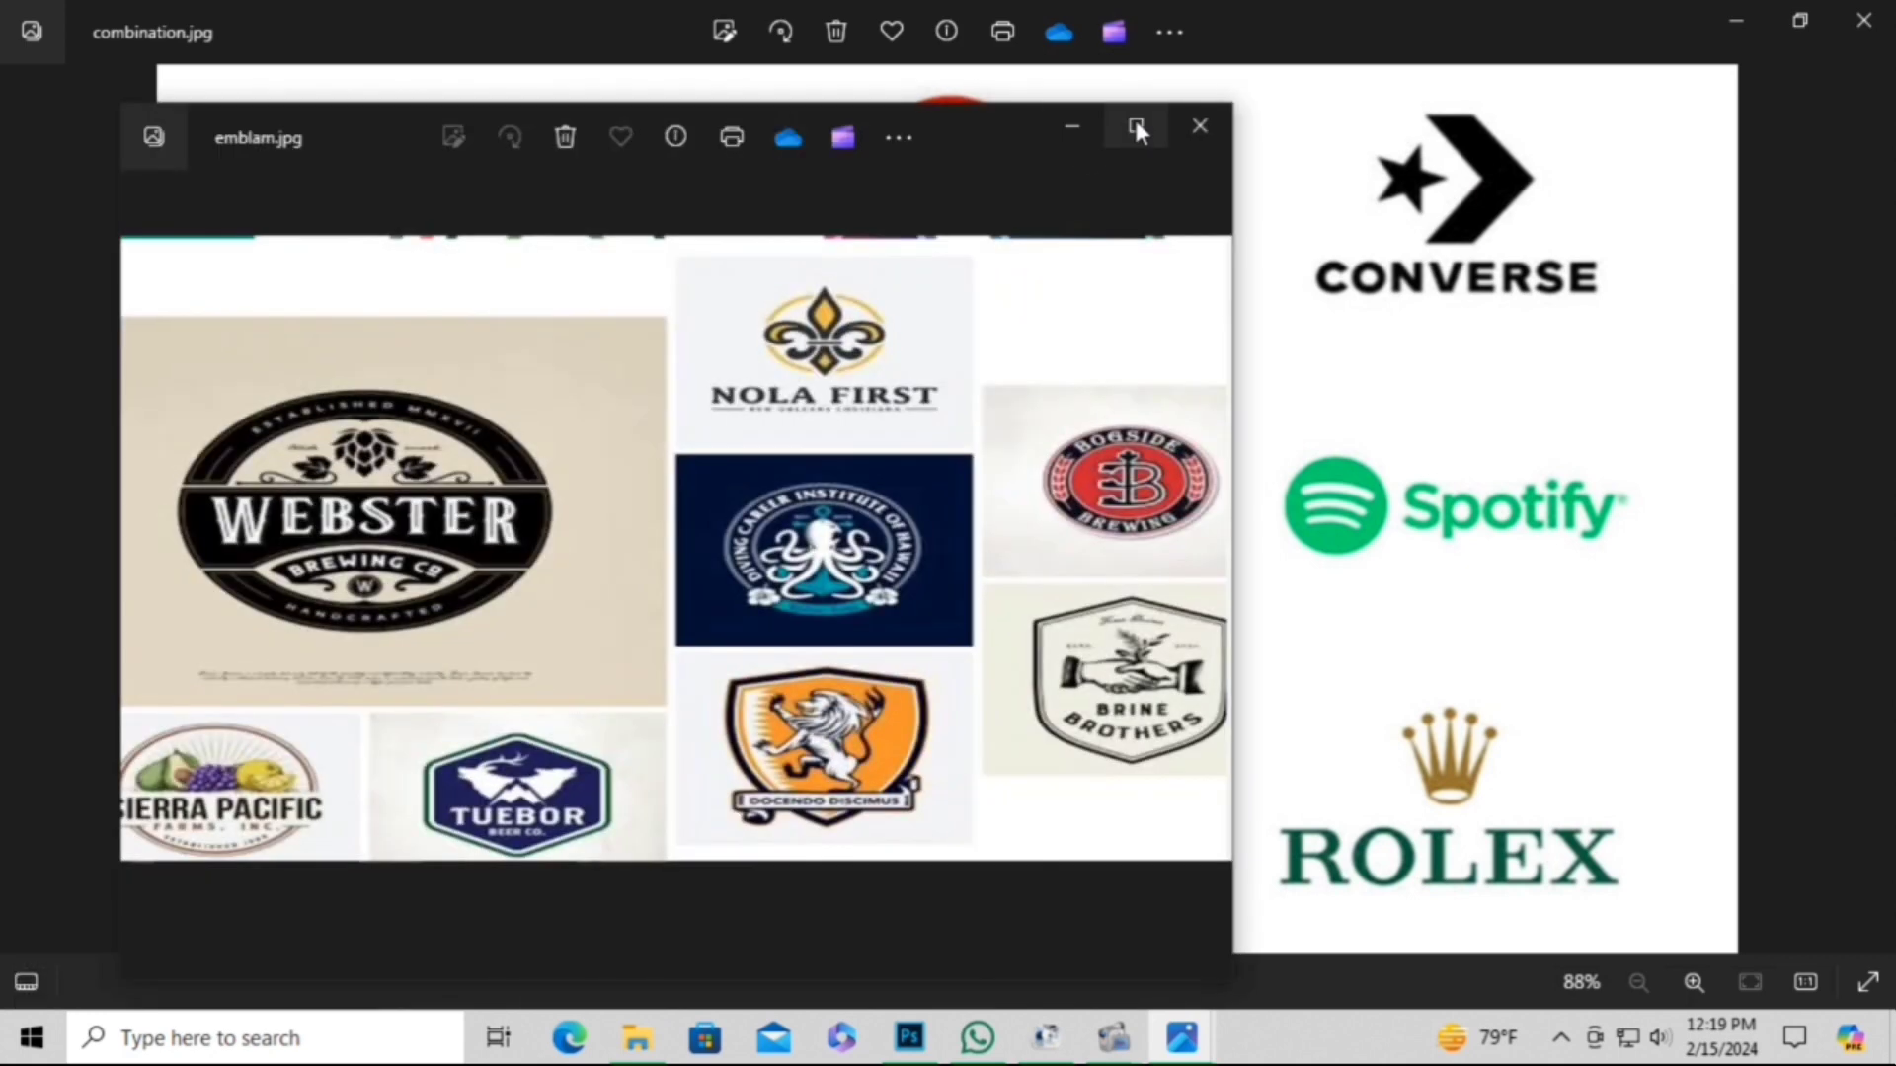
click(1135, 129)
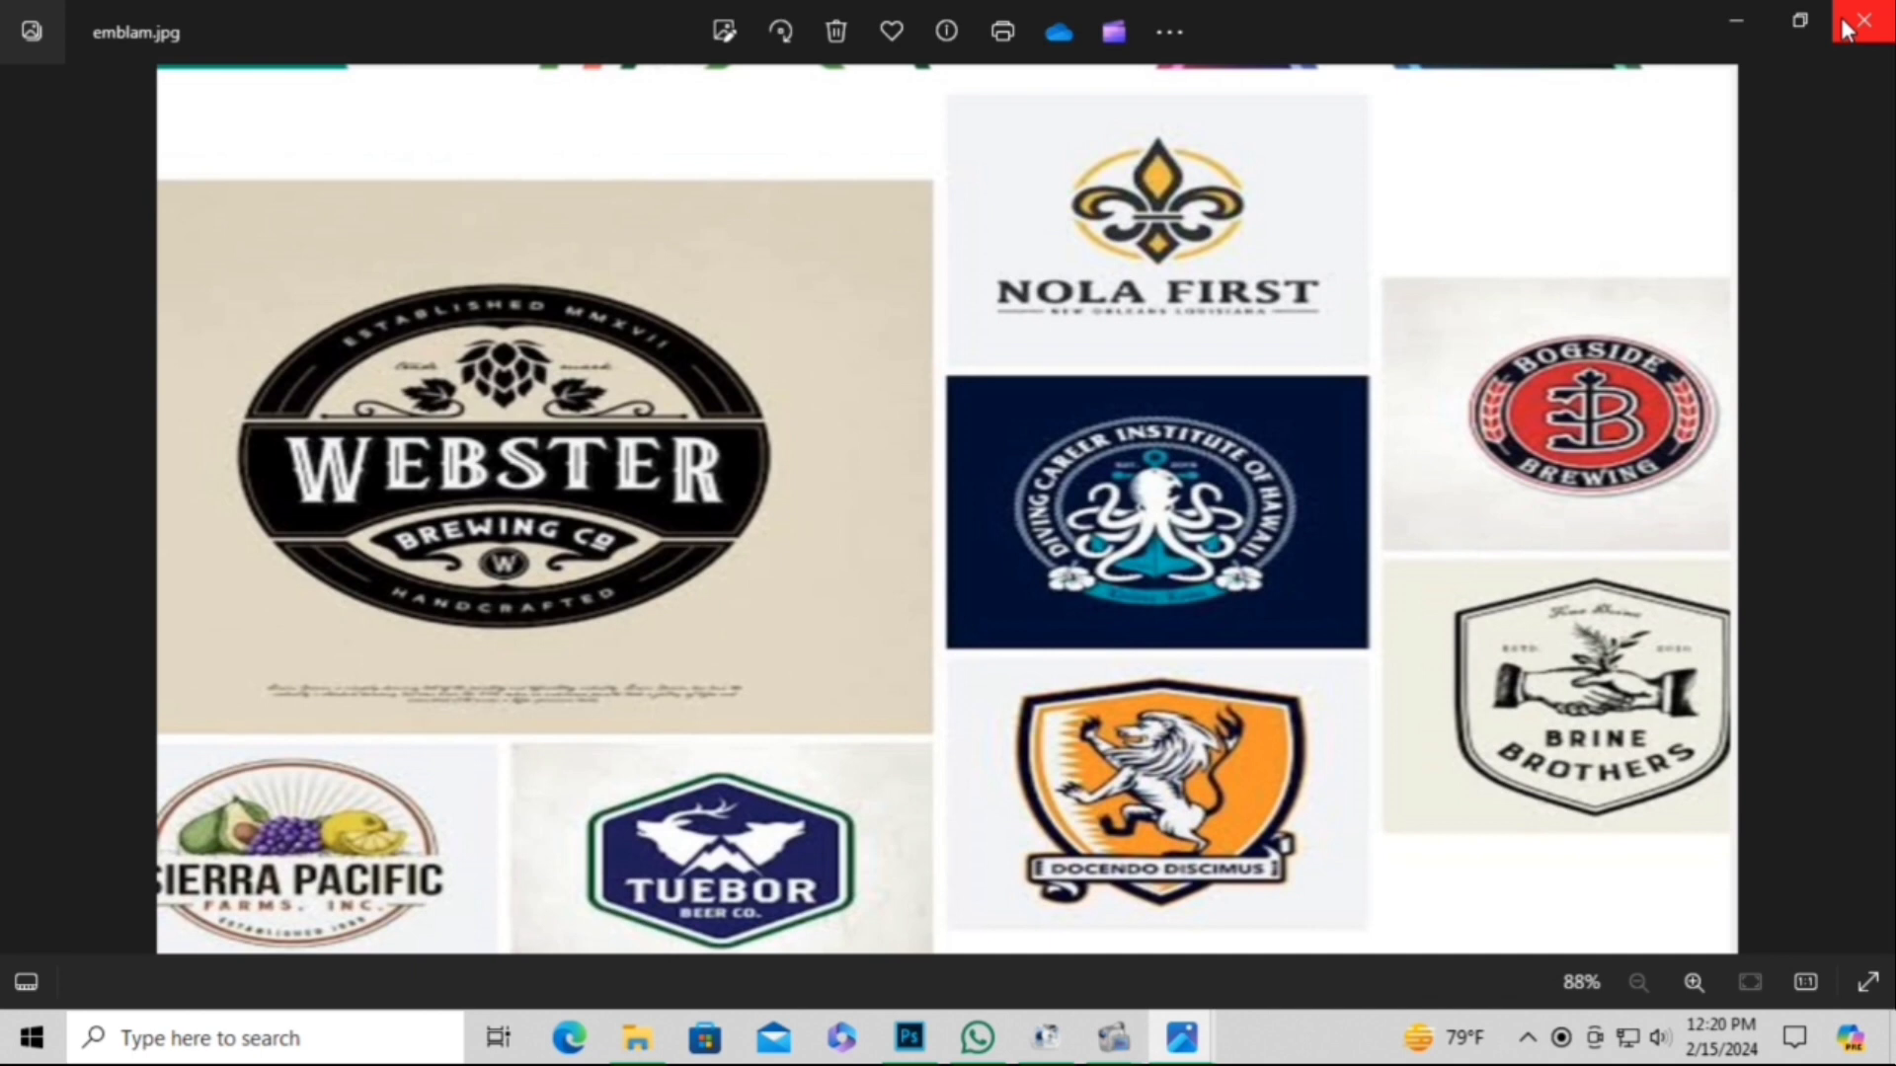
Close the emblam and combination images and the logo folder window.
click(1835, 22)
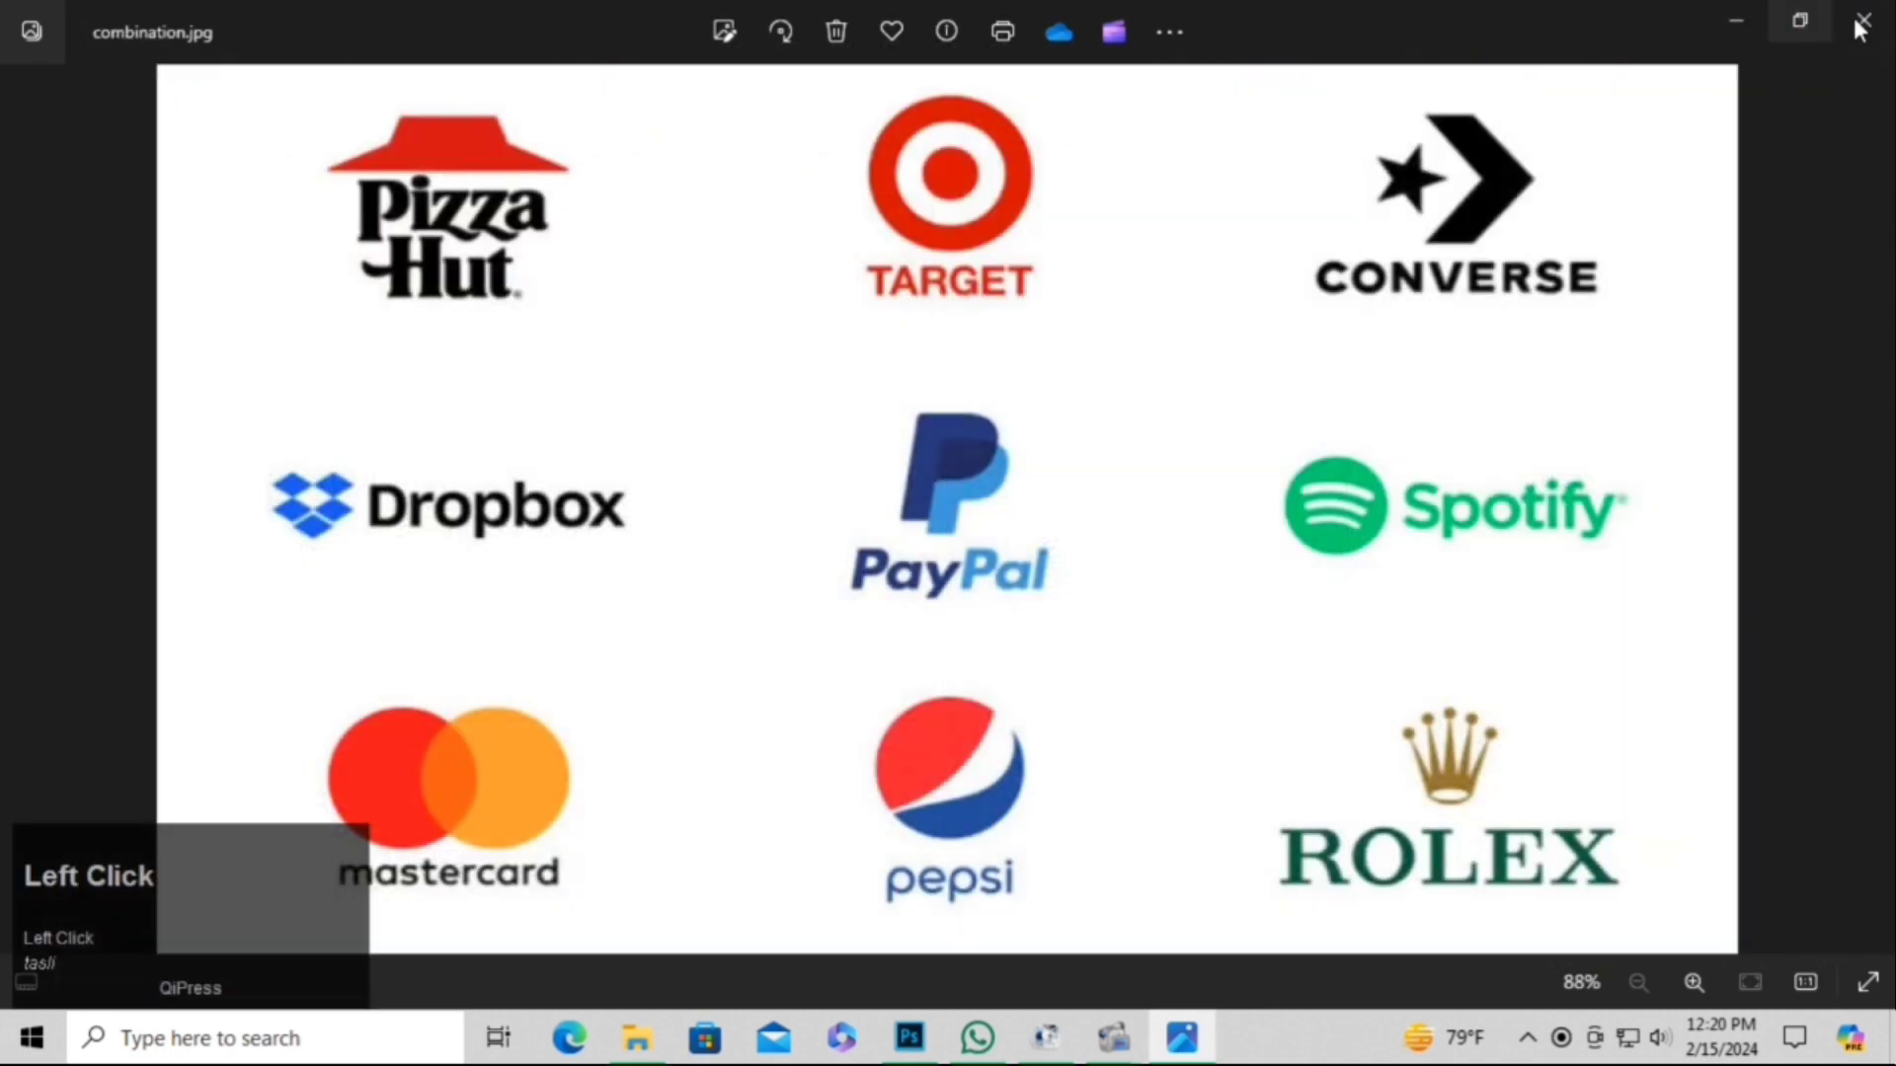
click(1869, 24)
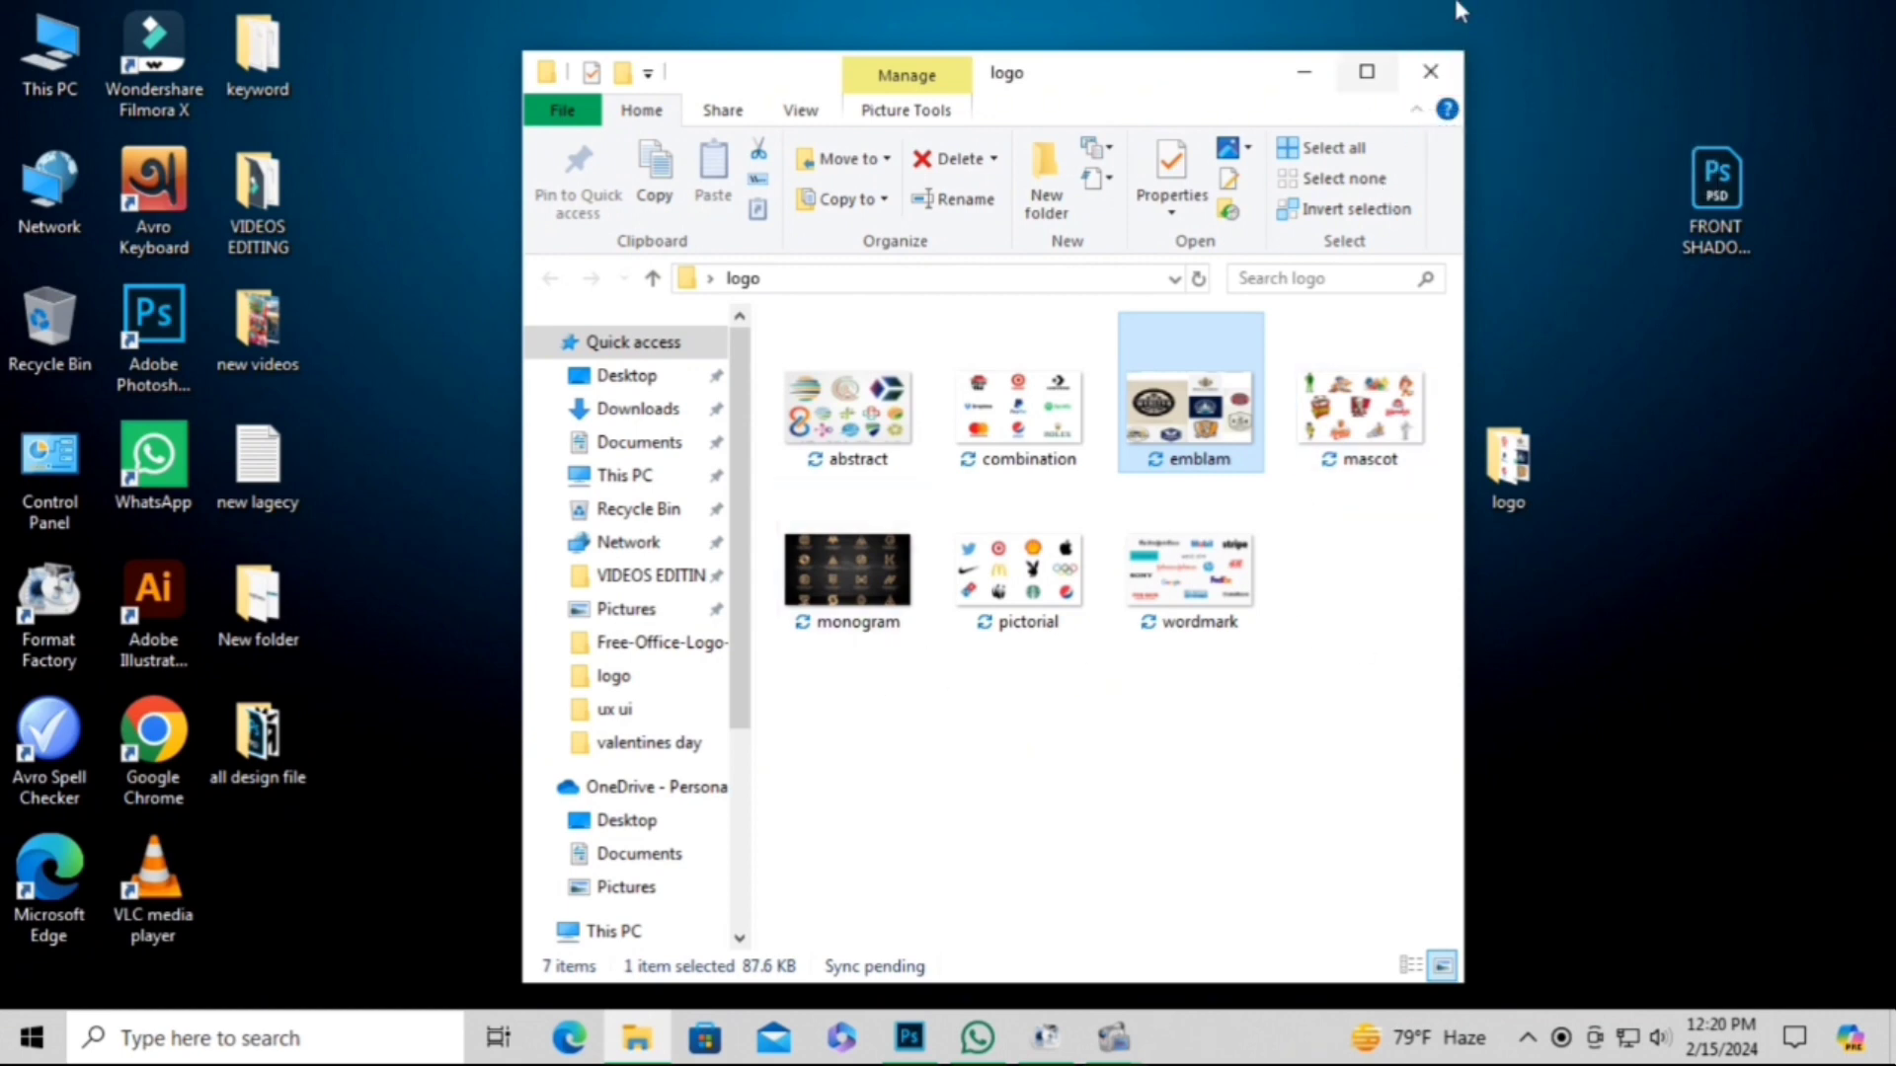
click(1428, 77)
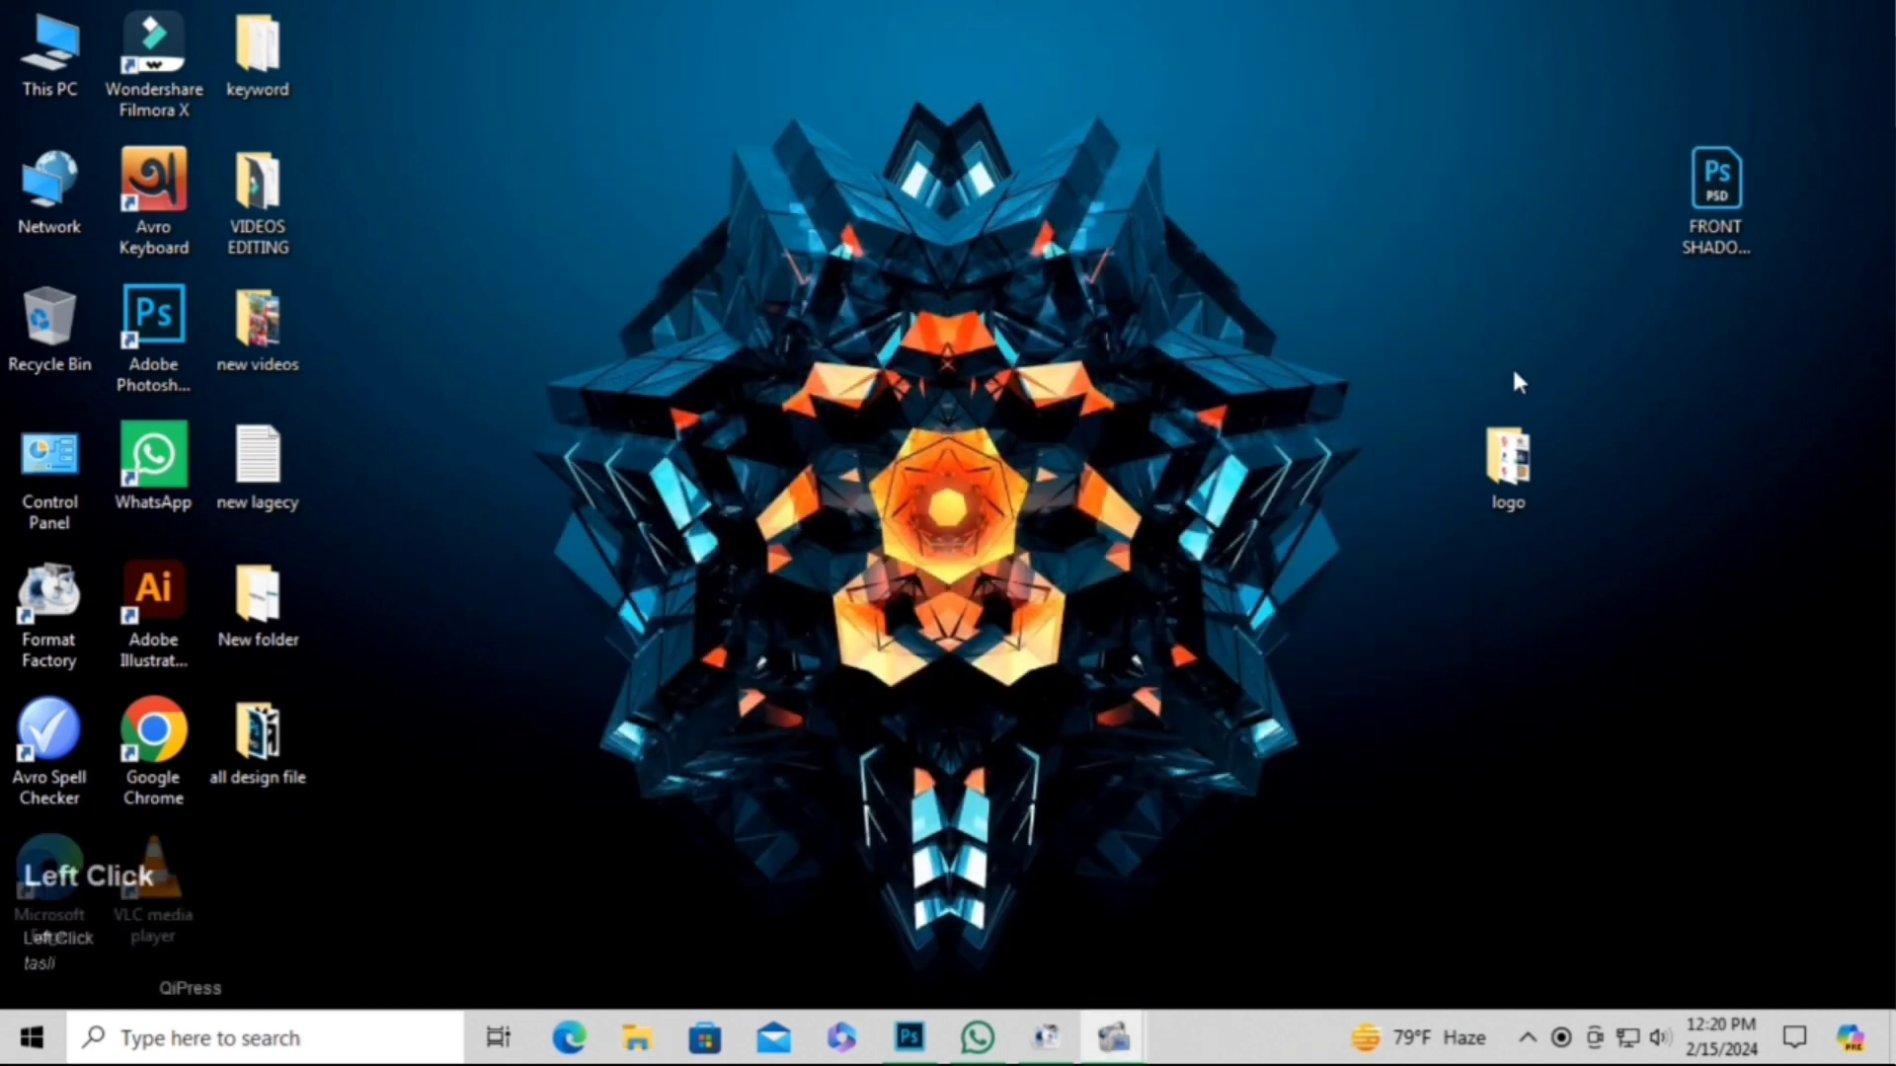
Switch to Photoshop and start setting up a new document.
click(910, 1038)
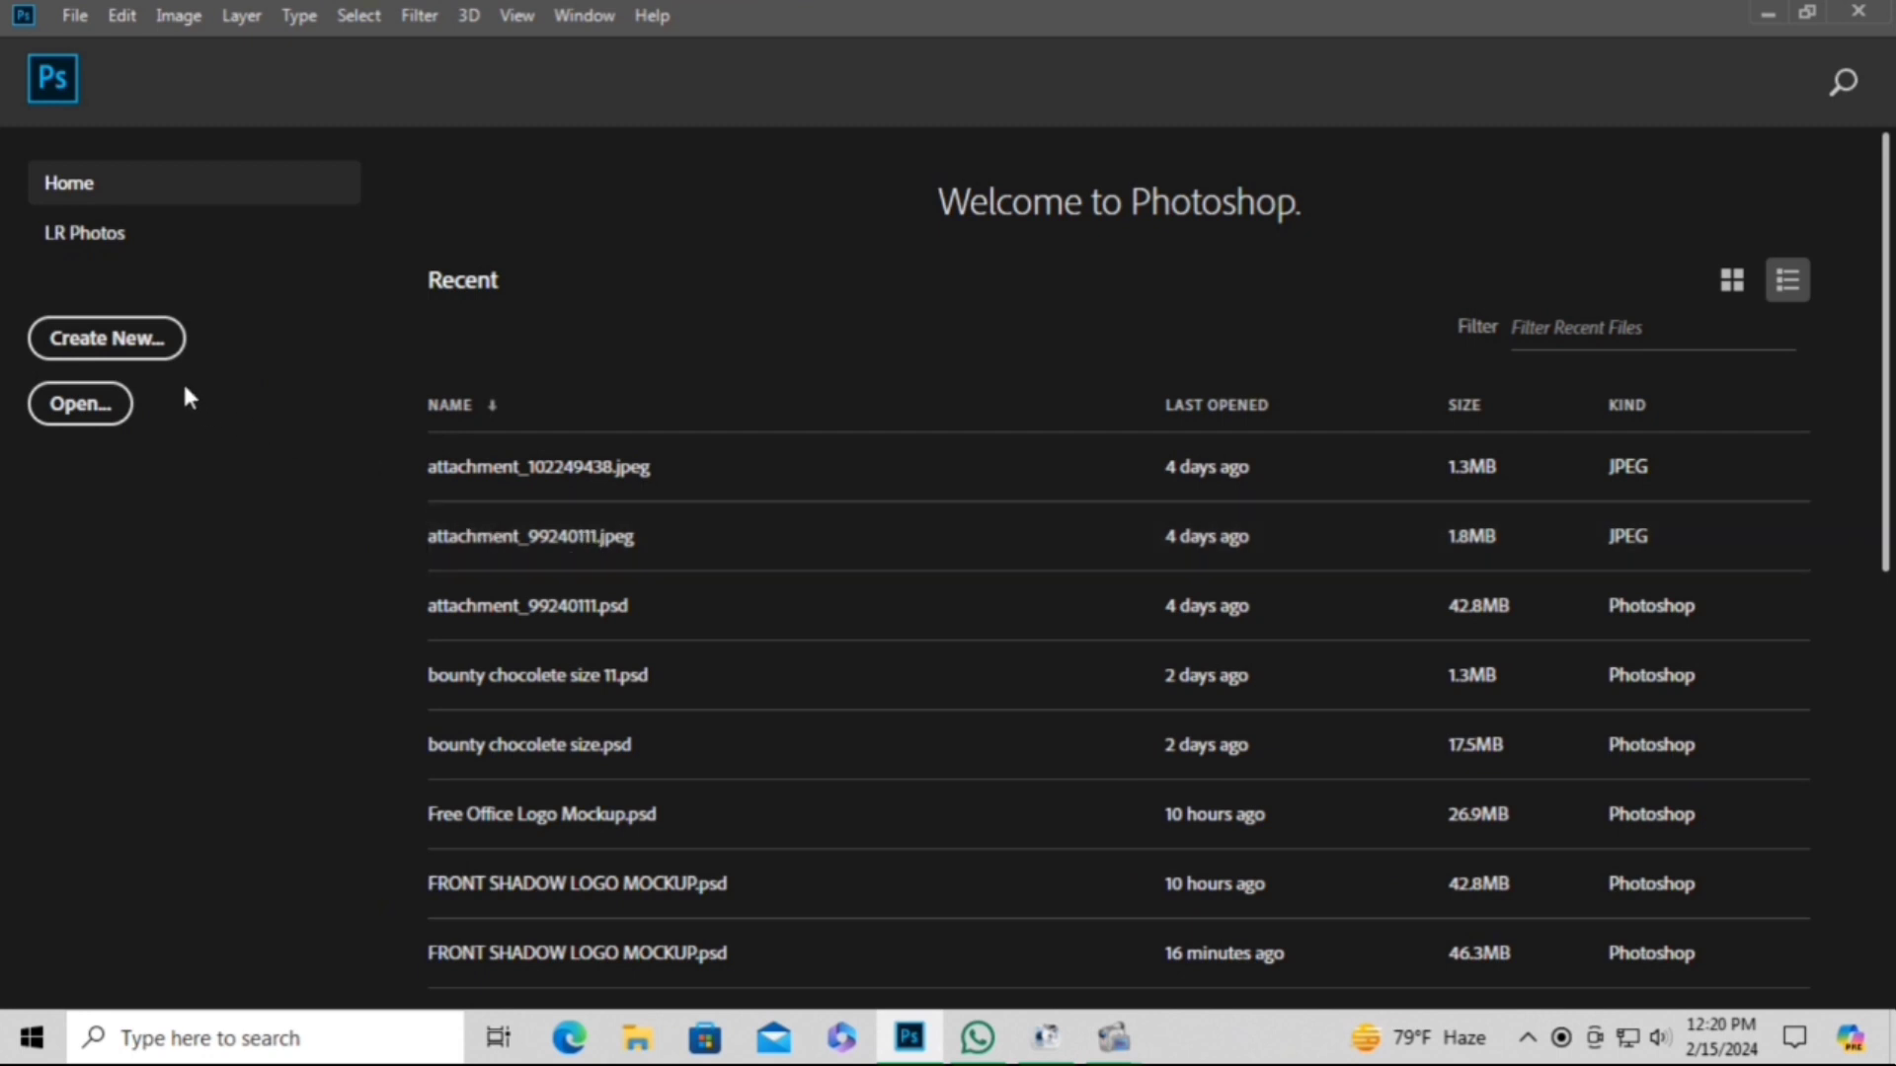
click(131, 348)
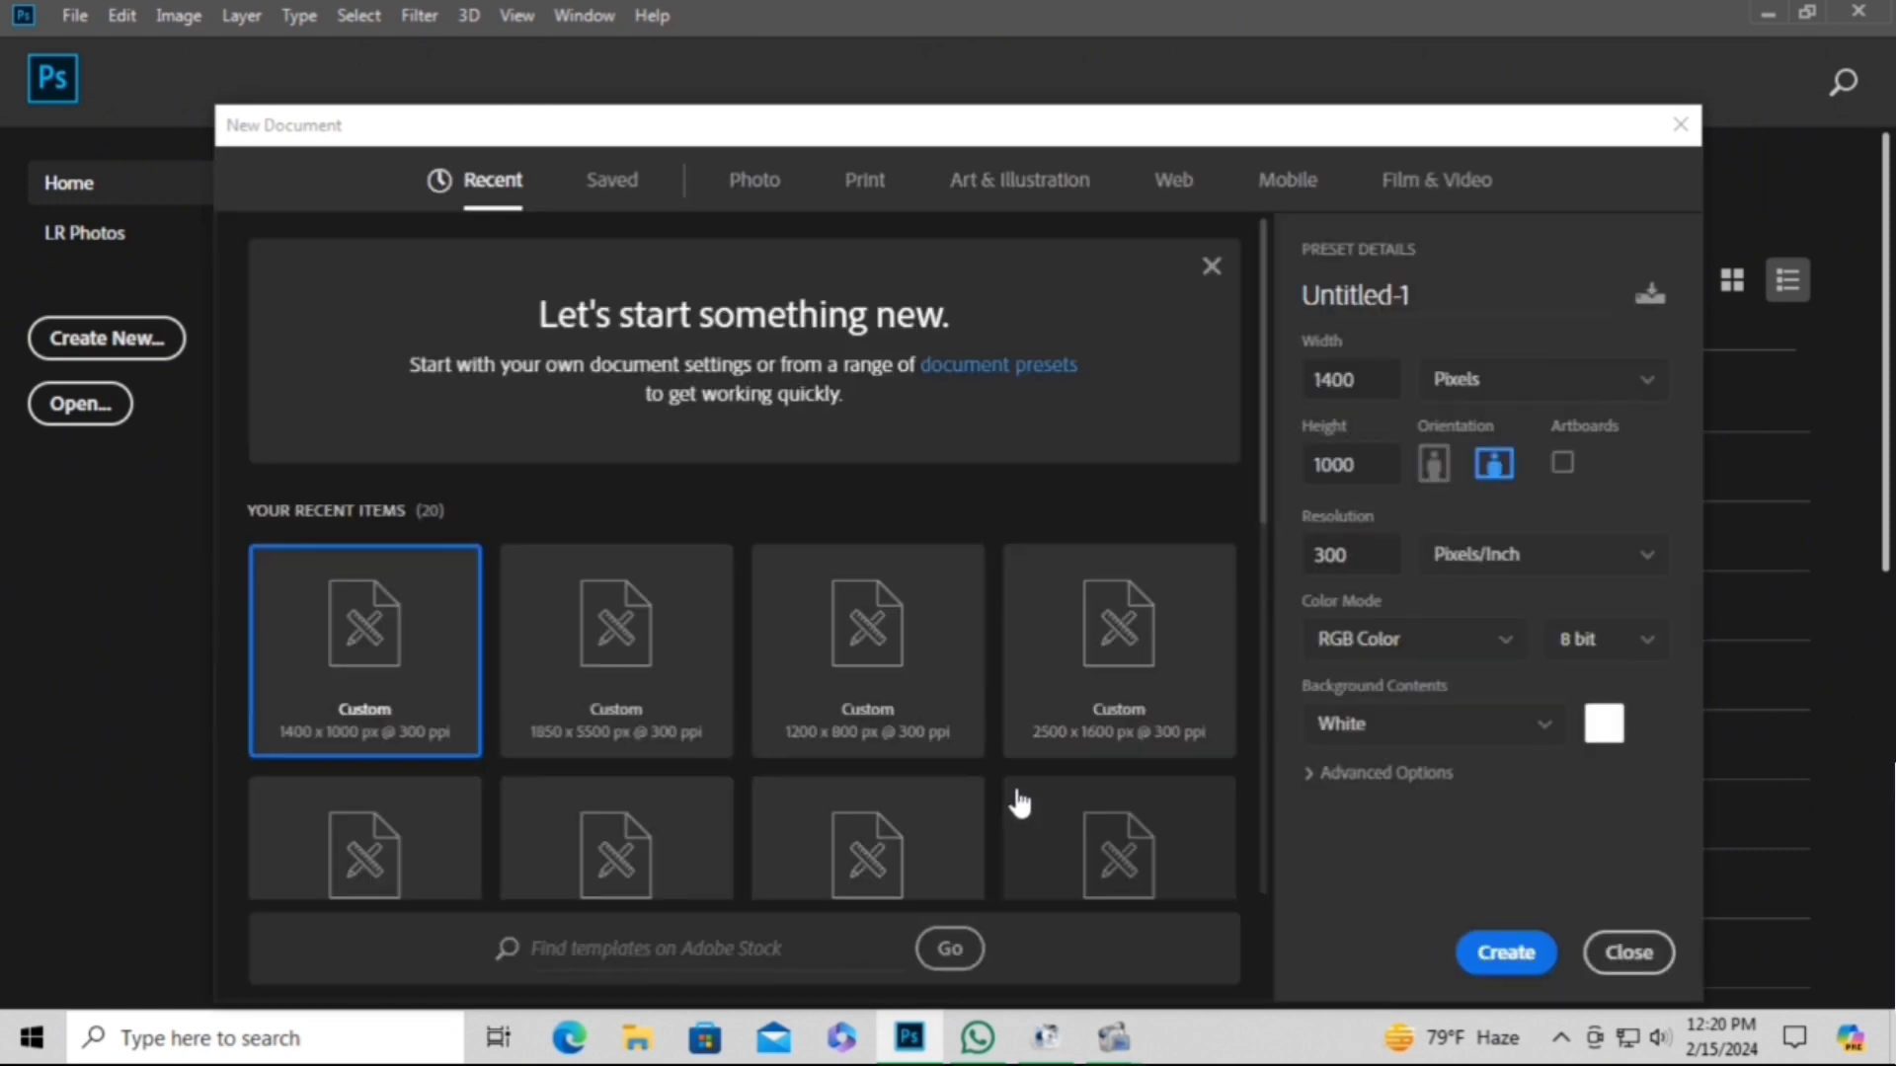
click(1114, 1039)
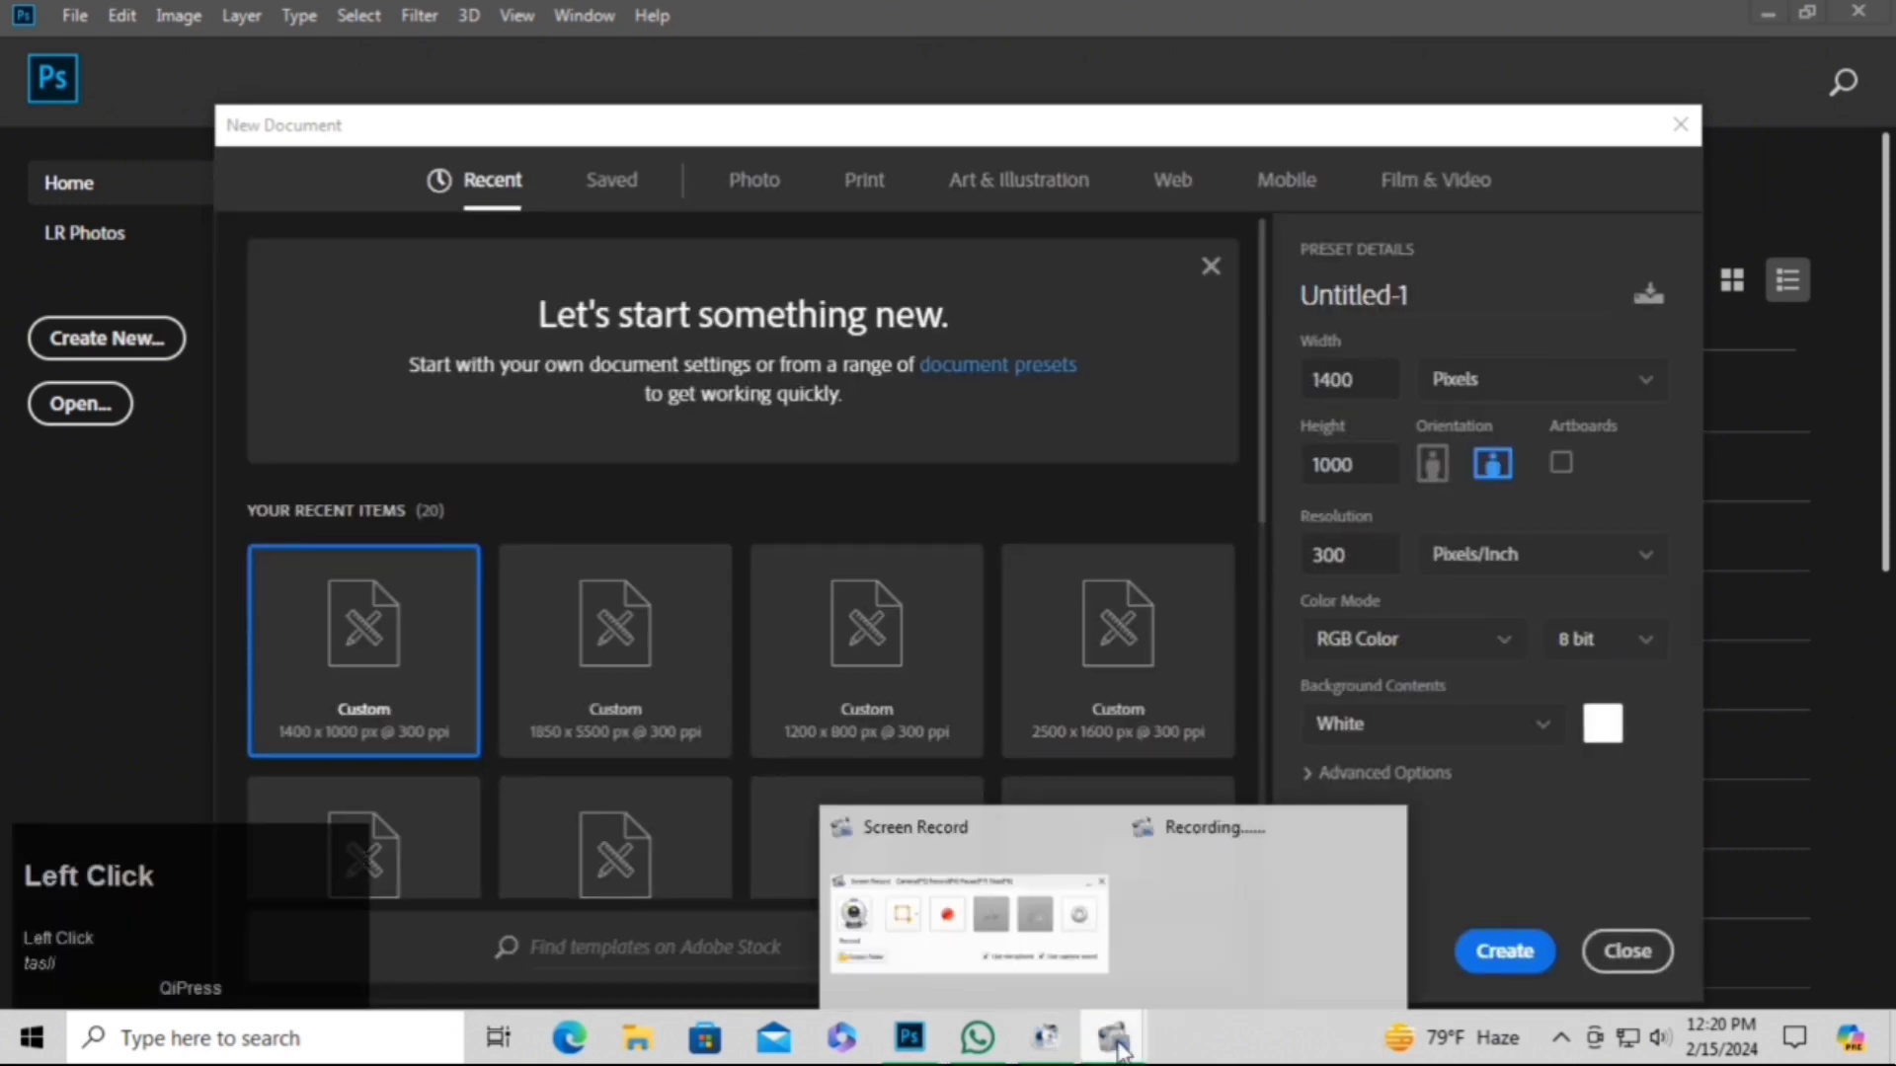
click(1047, 943)
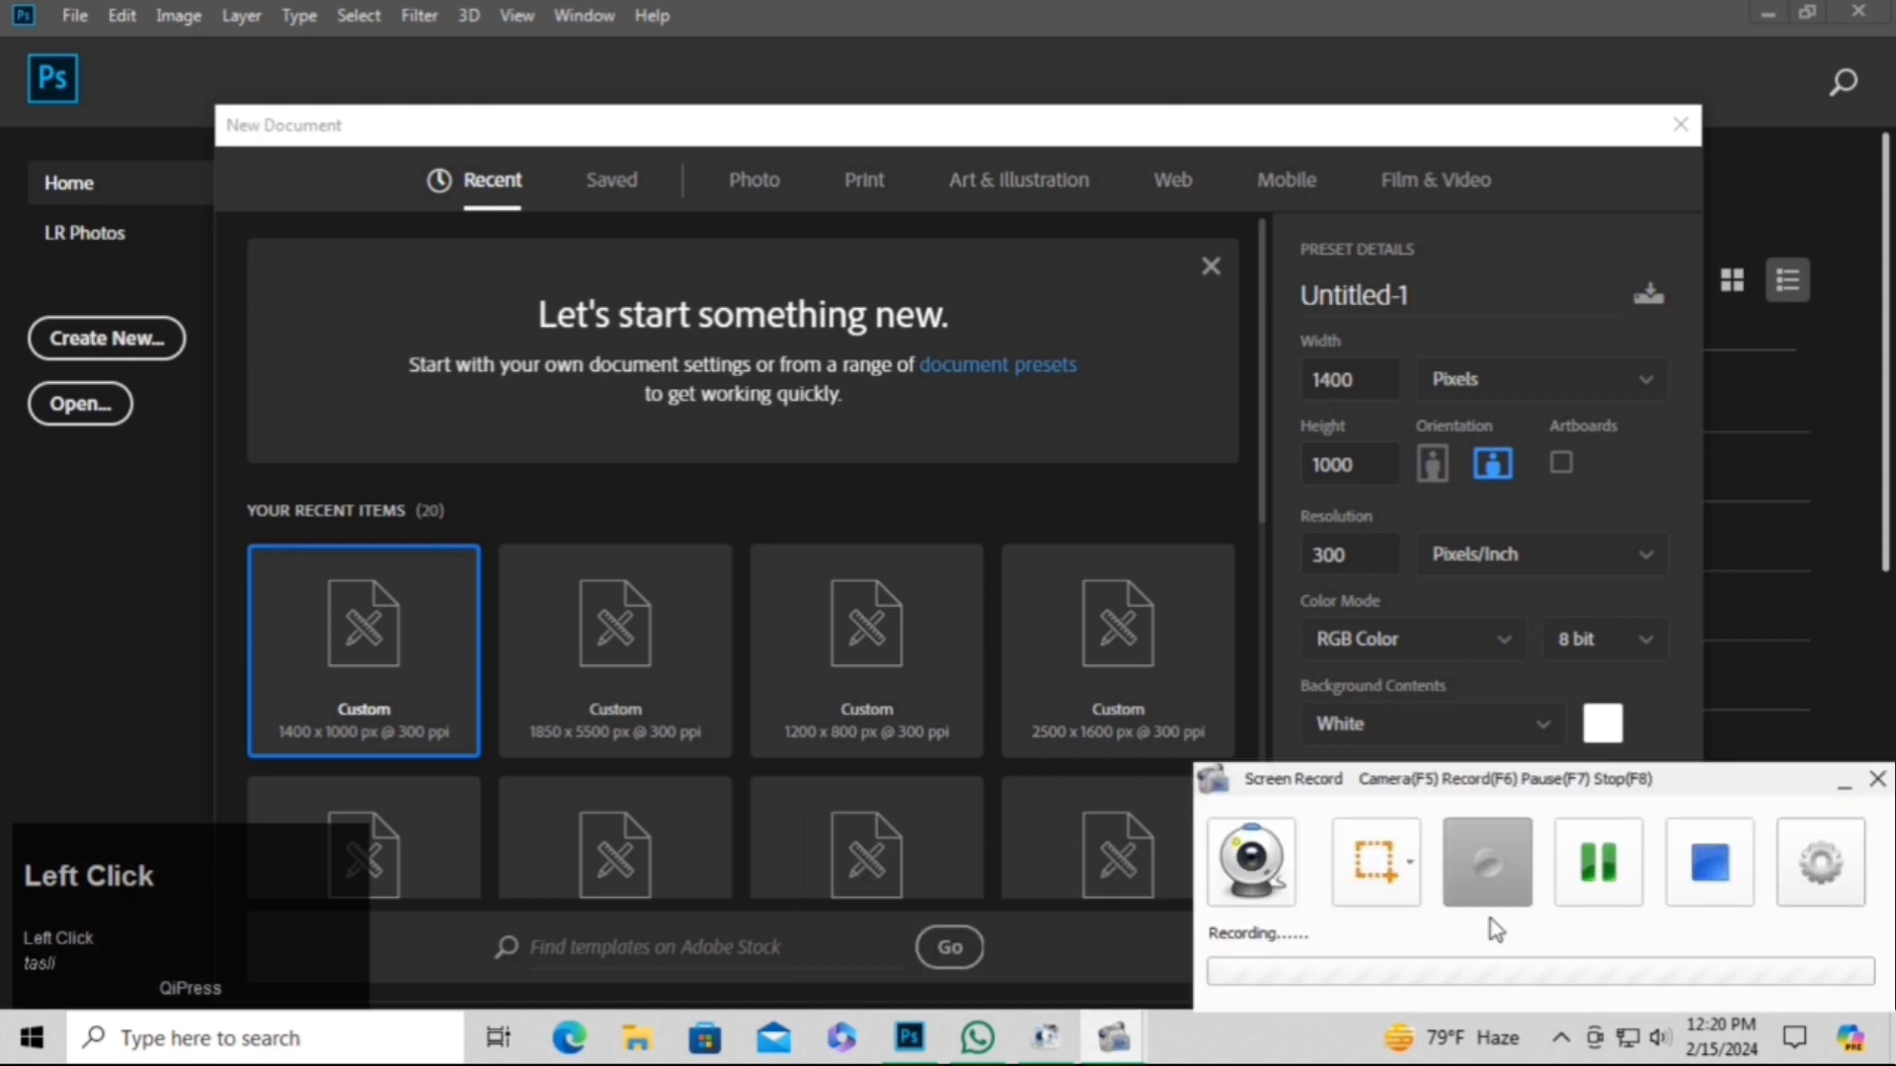
click(1840, 780)
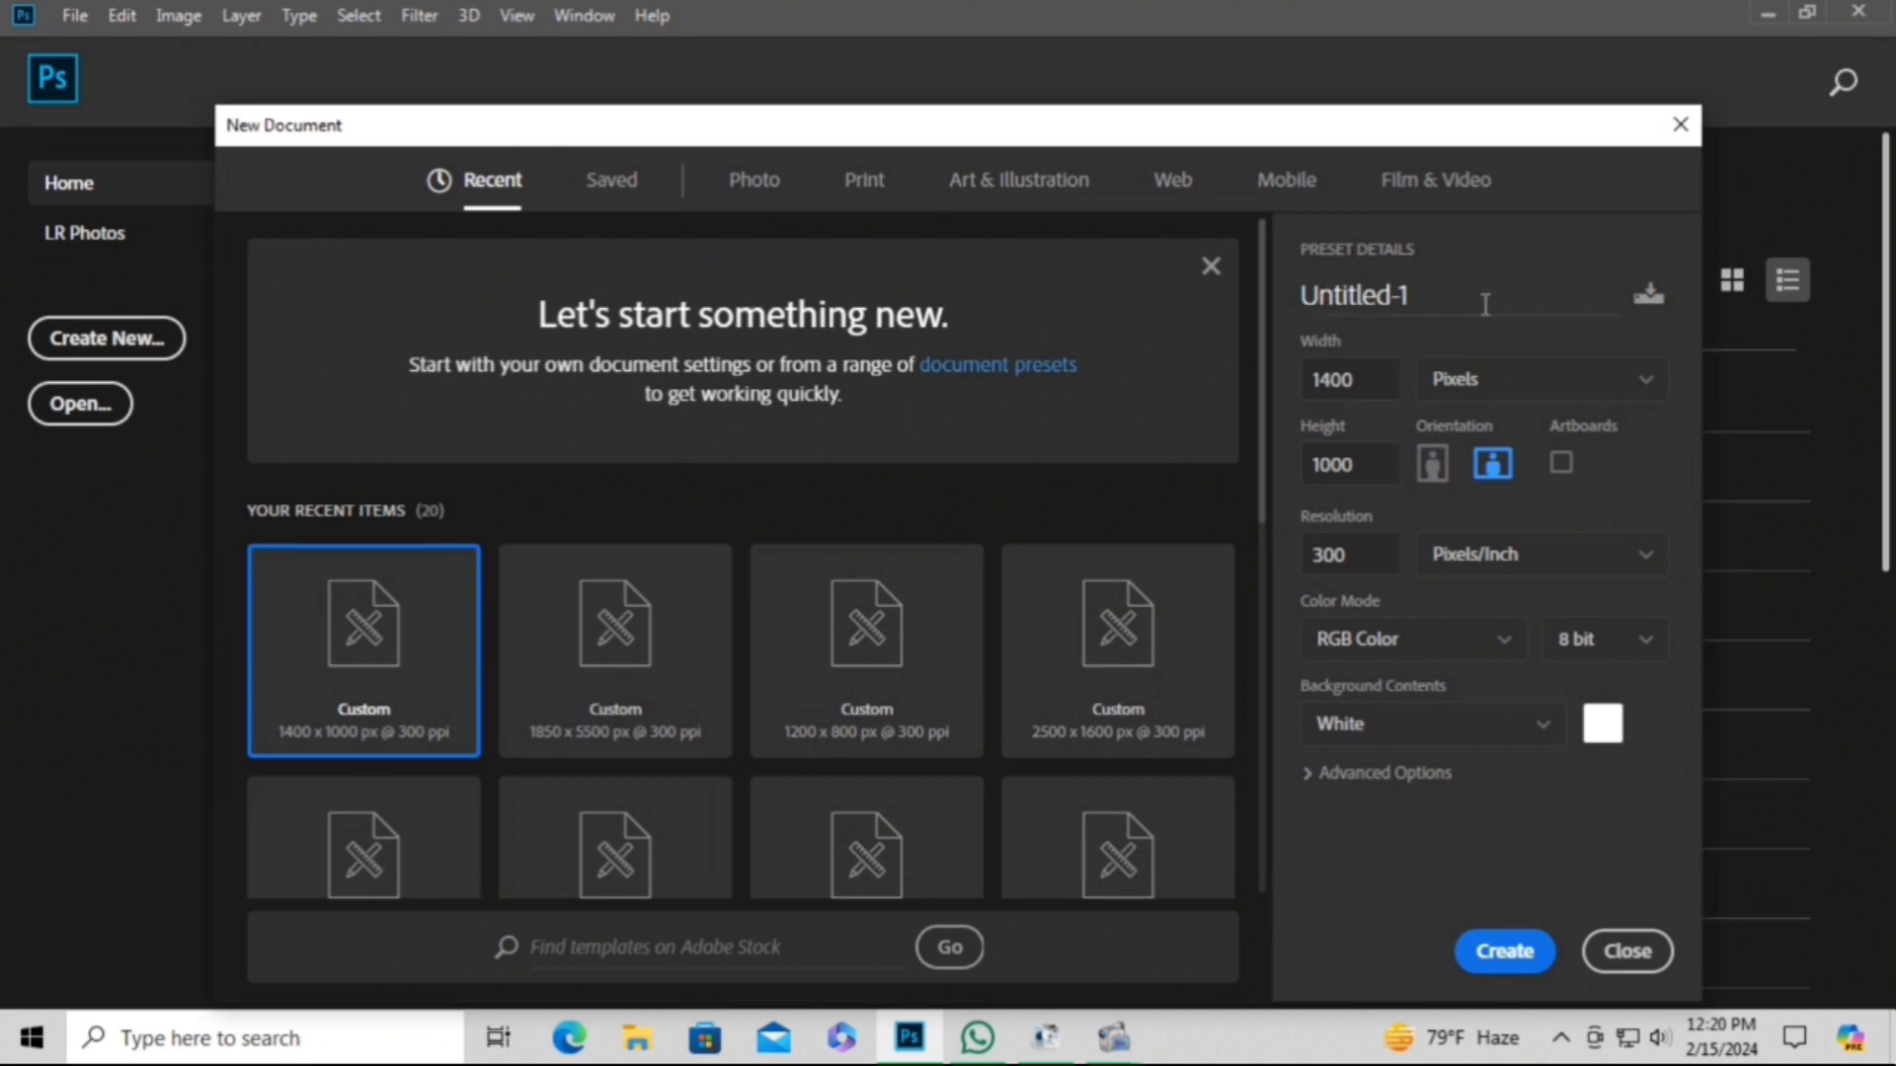
Create a new document named logo, 1400 x 1000 pixels at 300 pixels/inch, with RGB Color mode and a white background.
drag(1459, 298, 1239, 301)
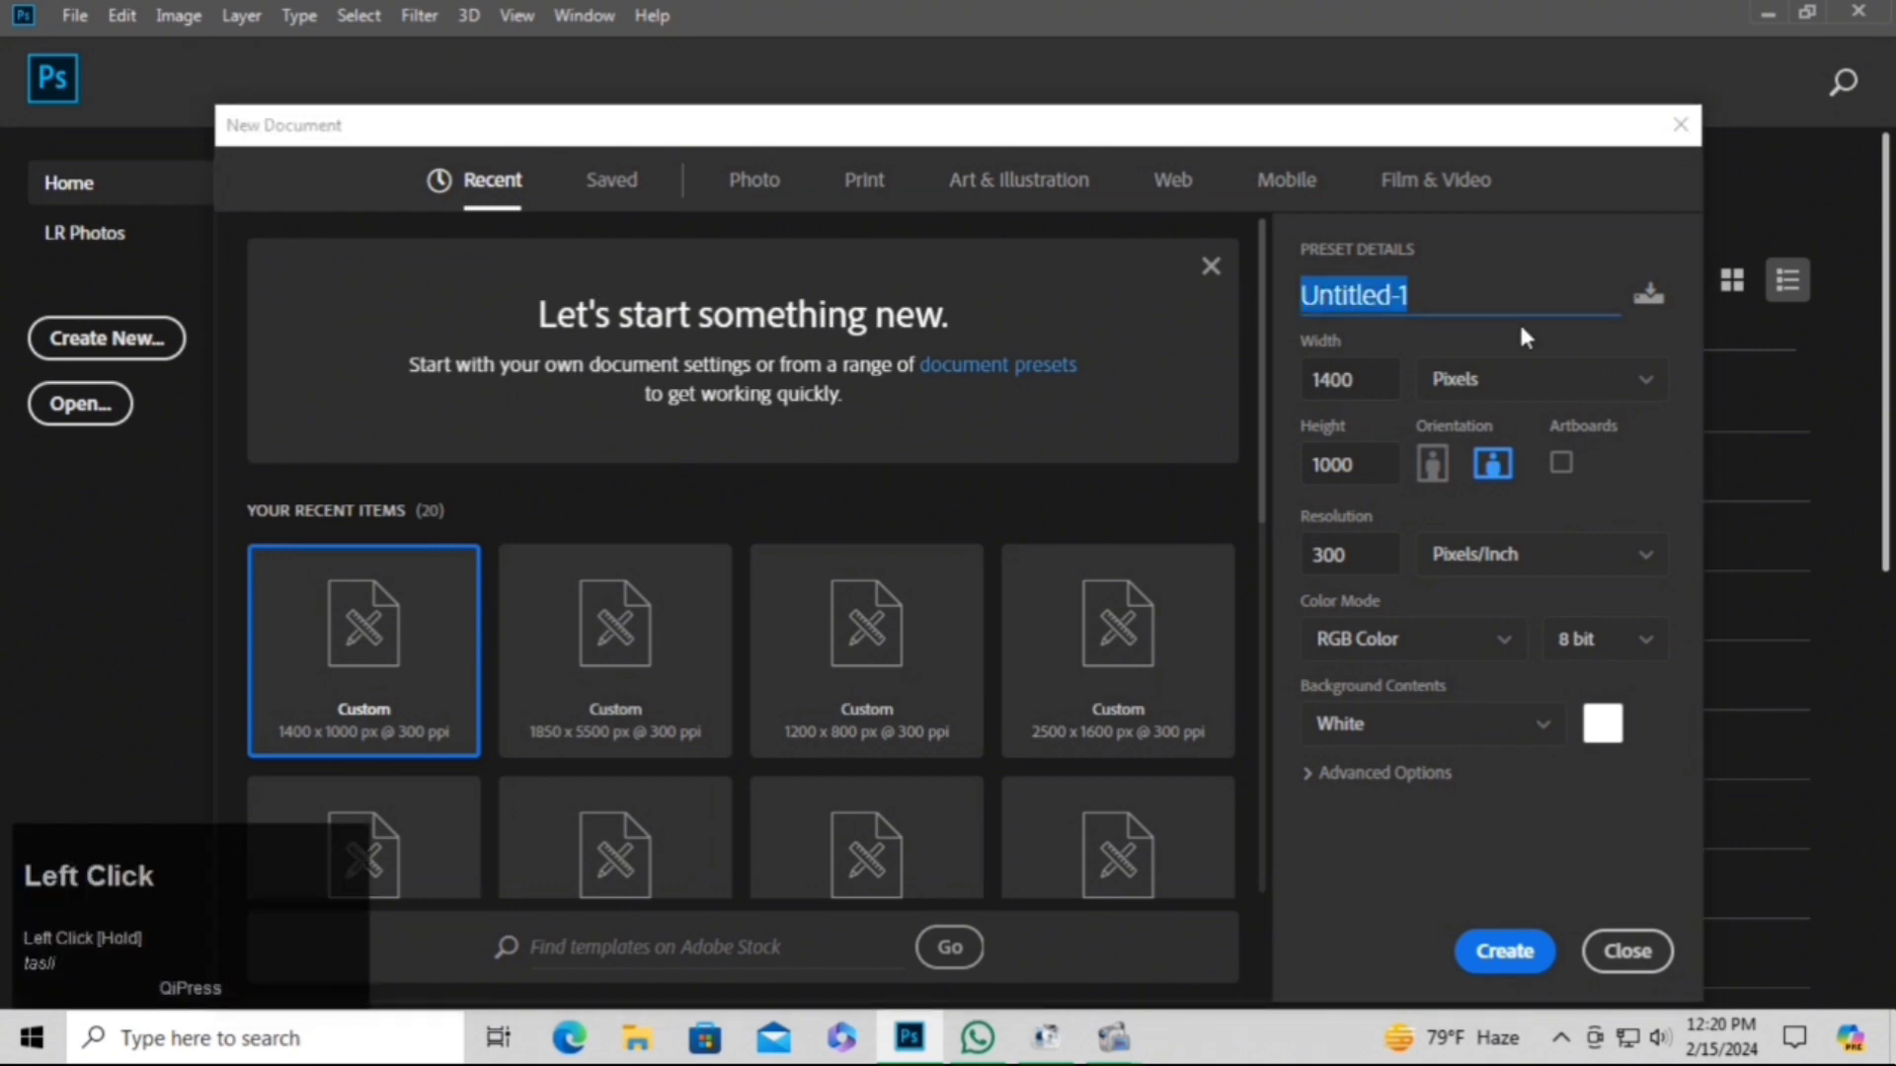
text(log)
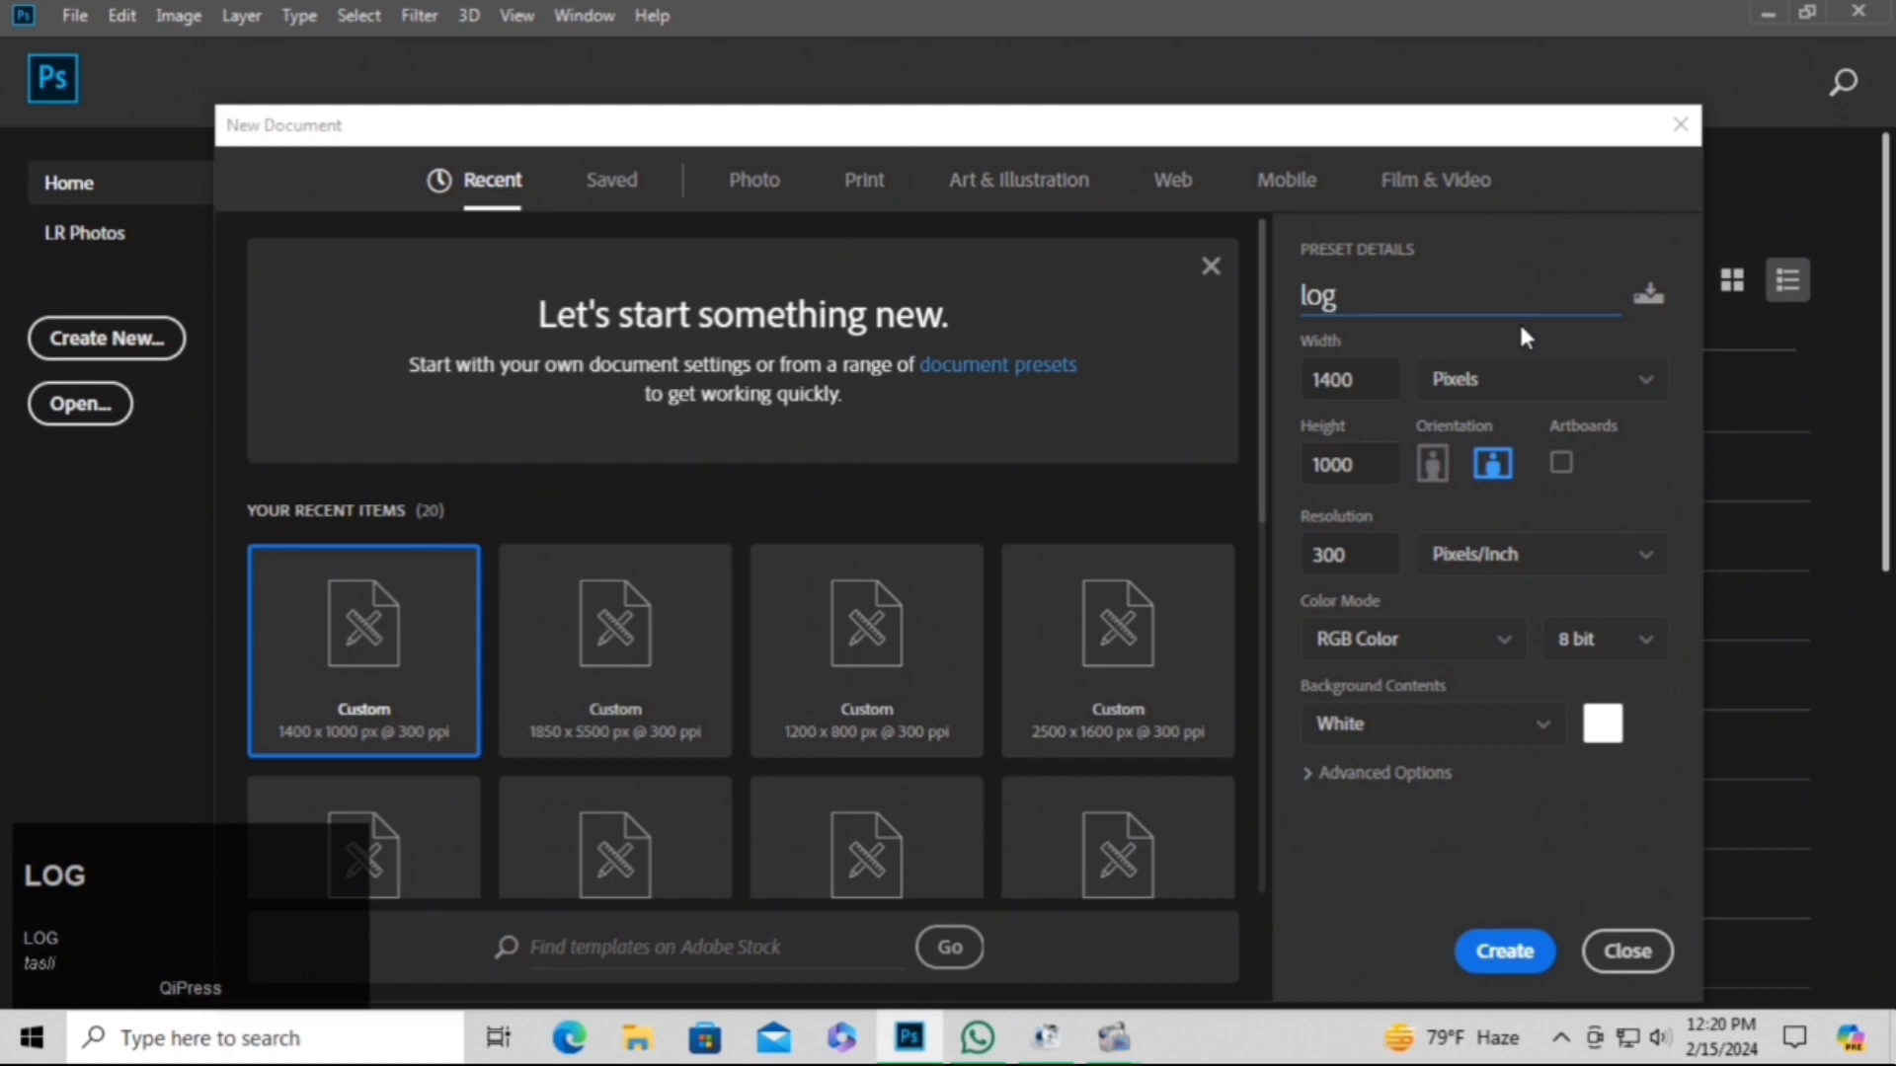
text(o)
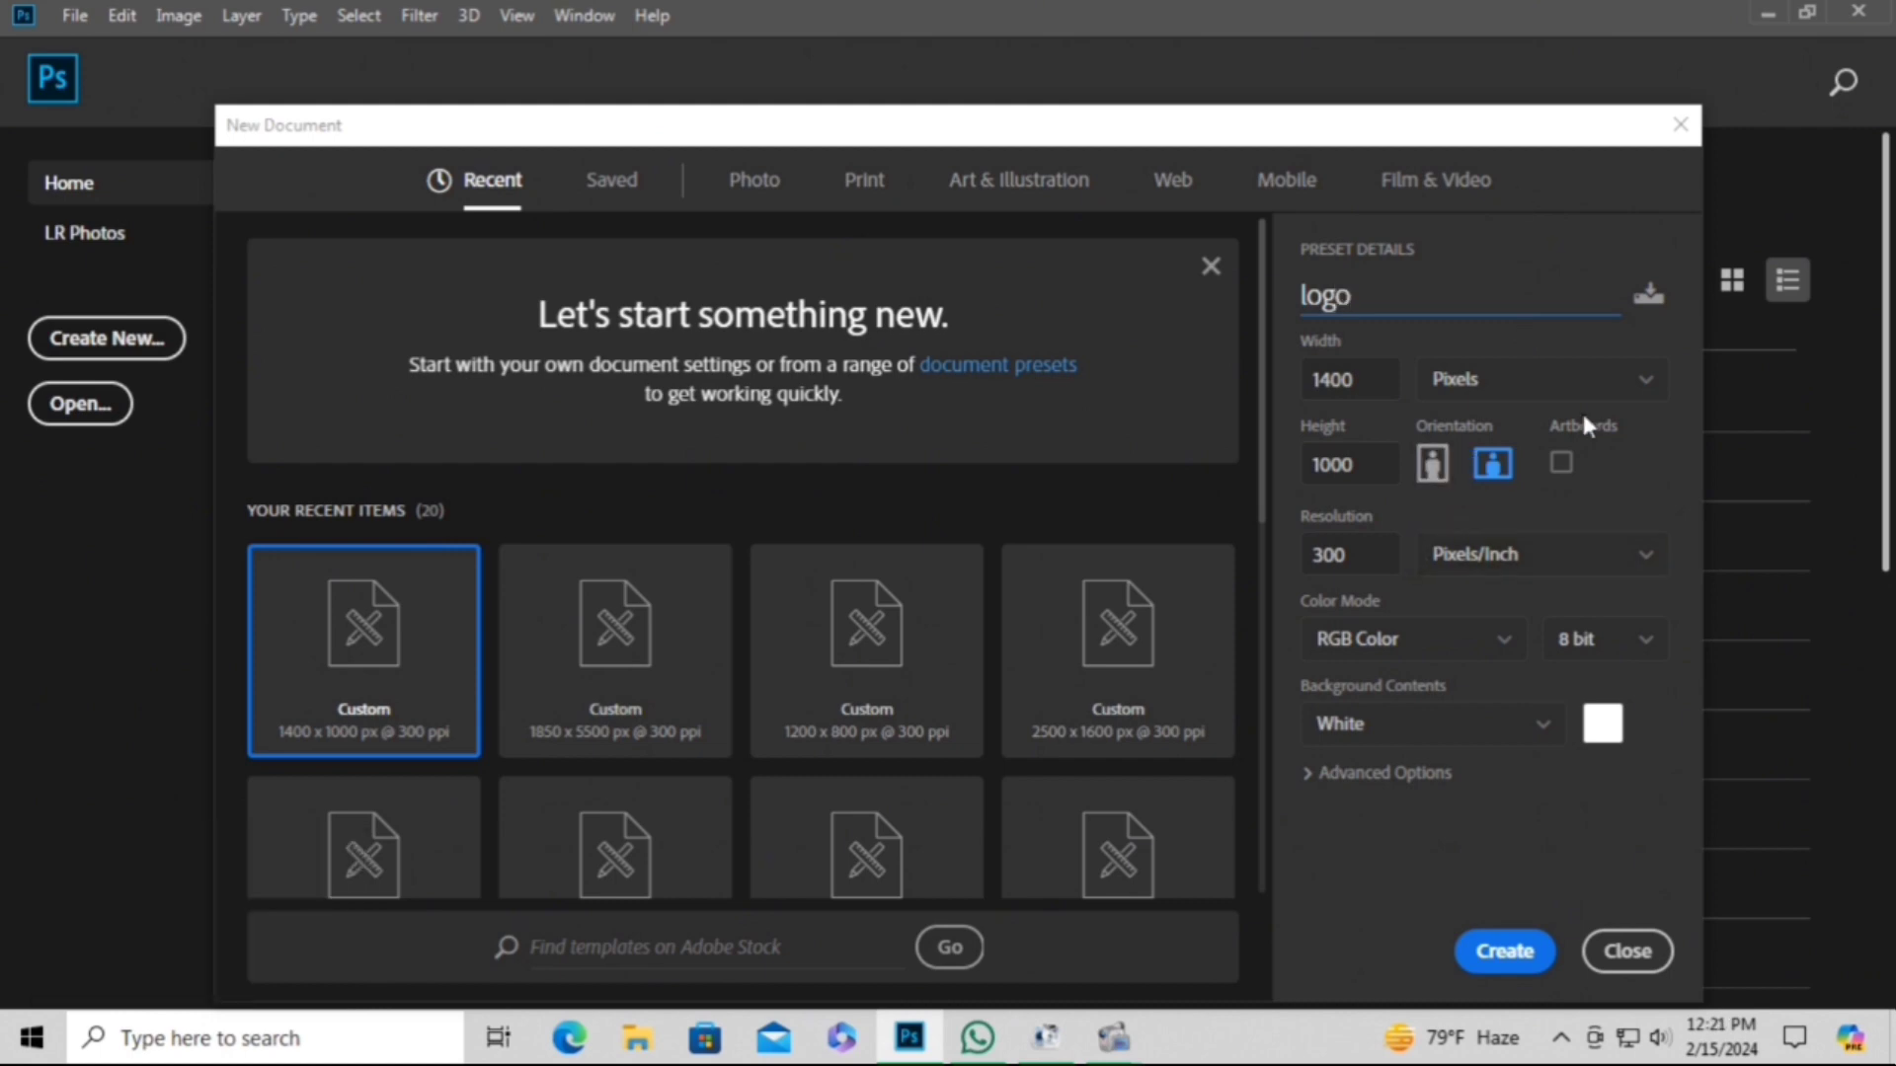
click(1630, 395)
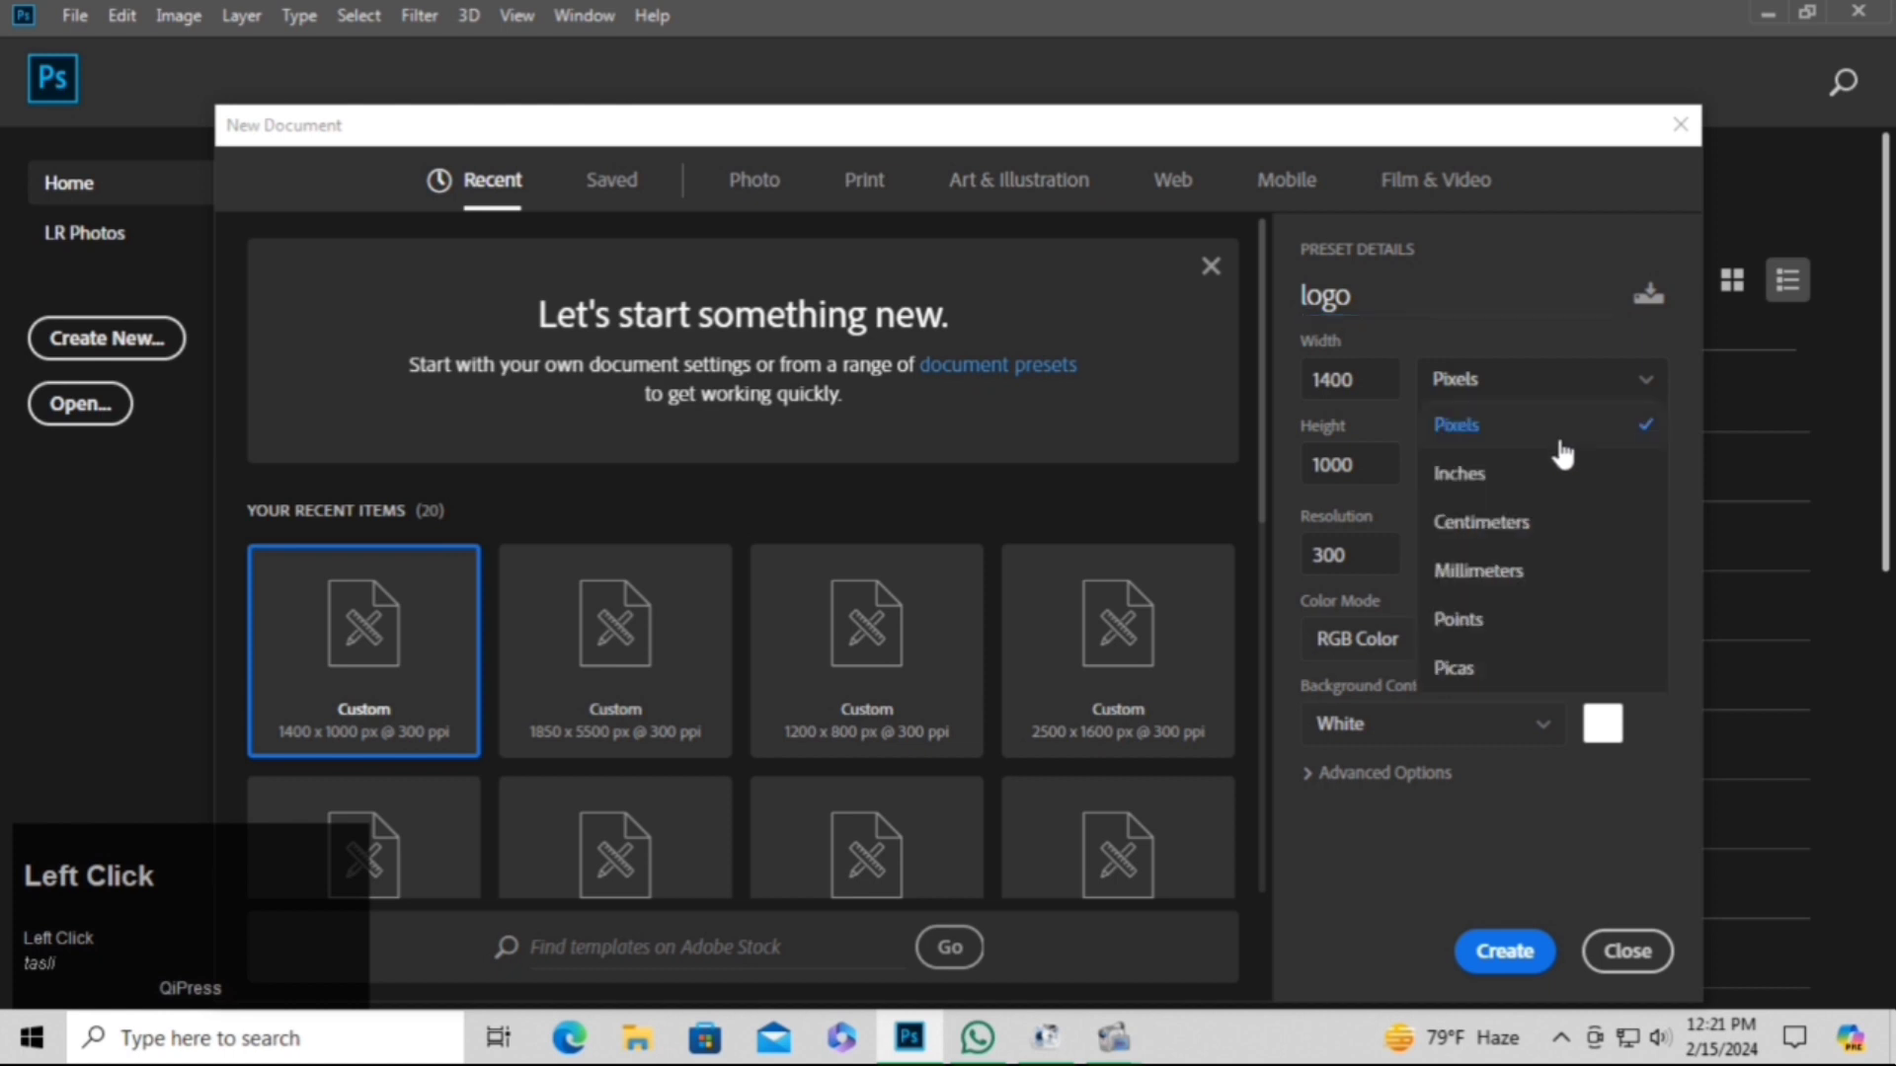
click(1560, 452)
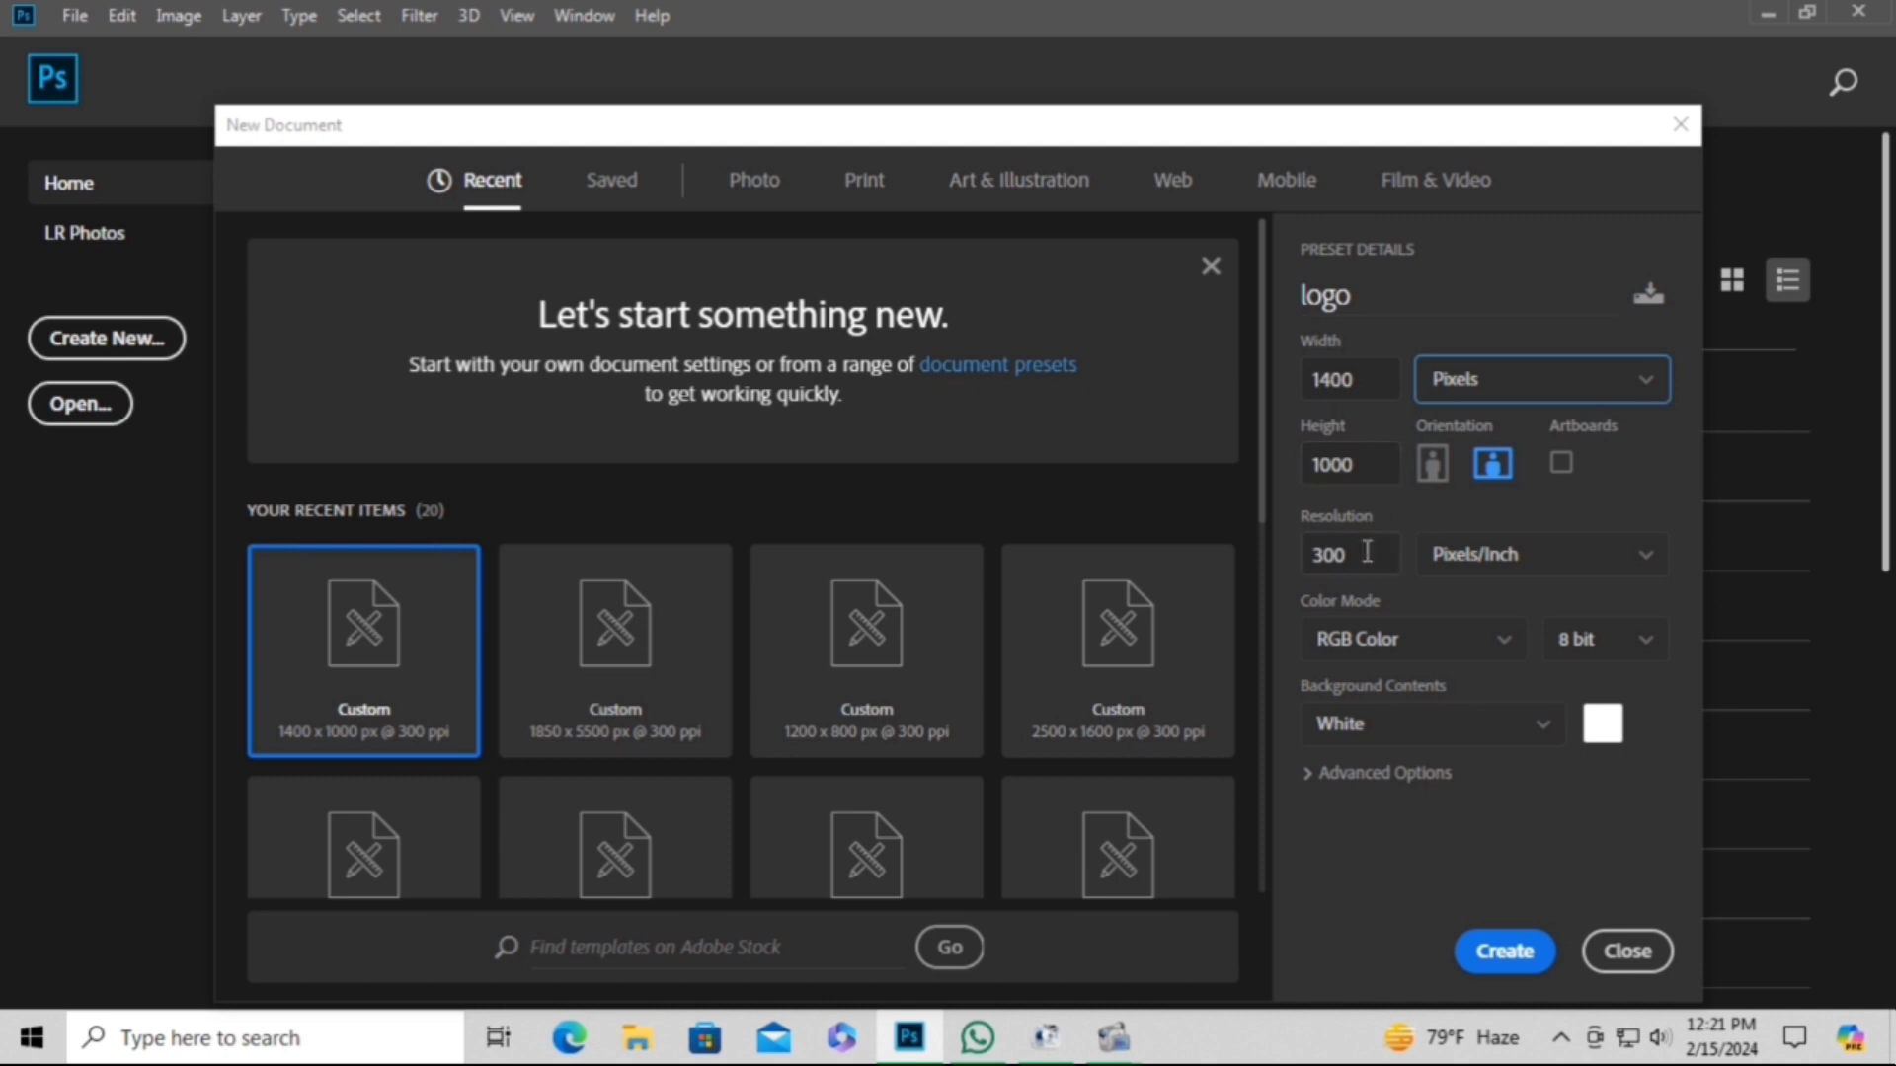
click(1497, 639)
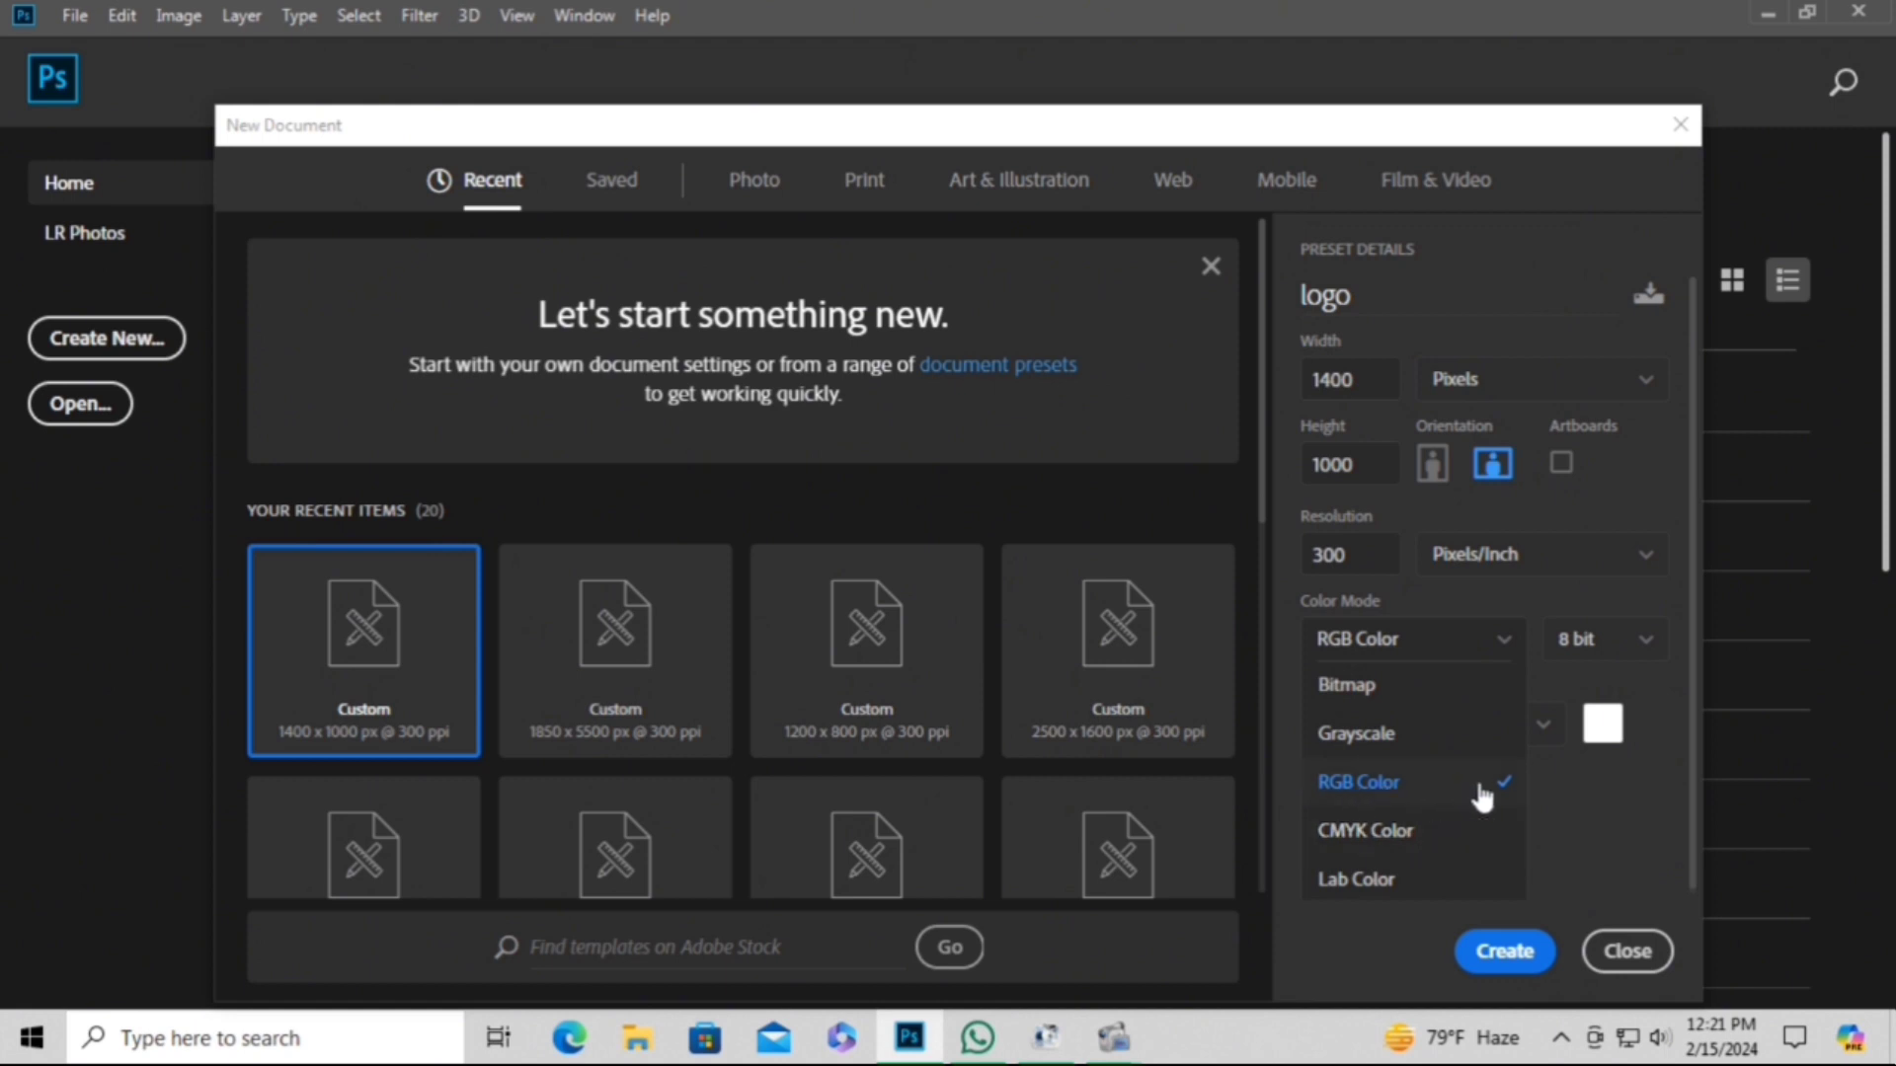
click(1573, 795)
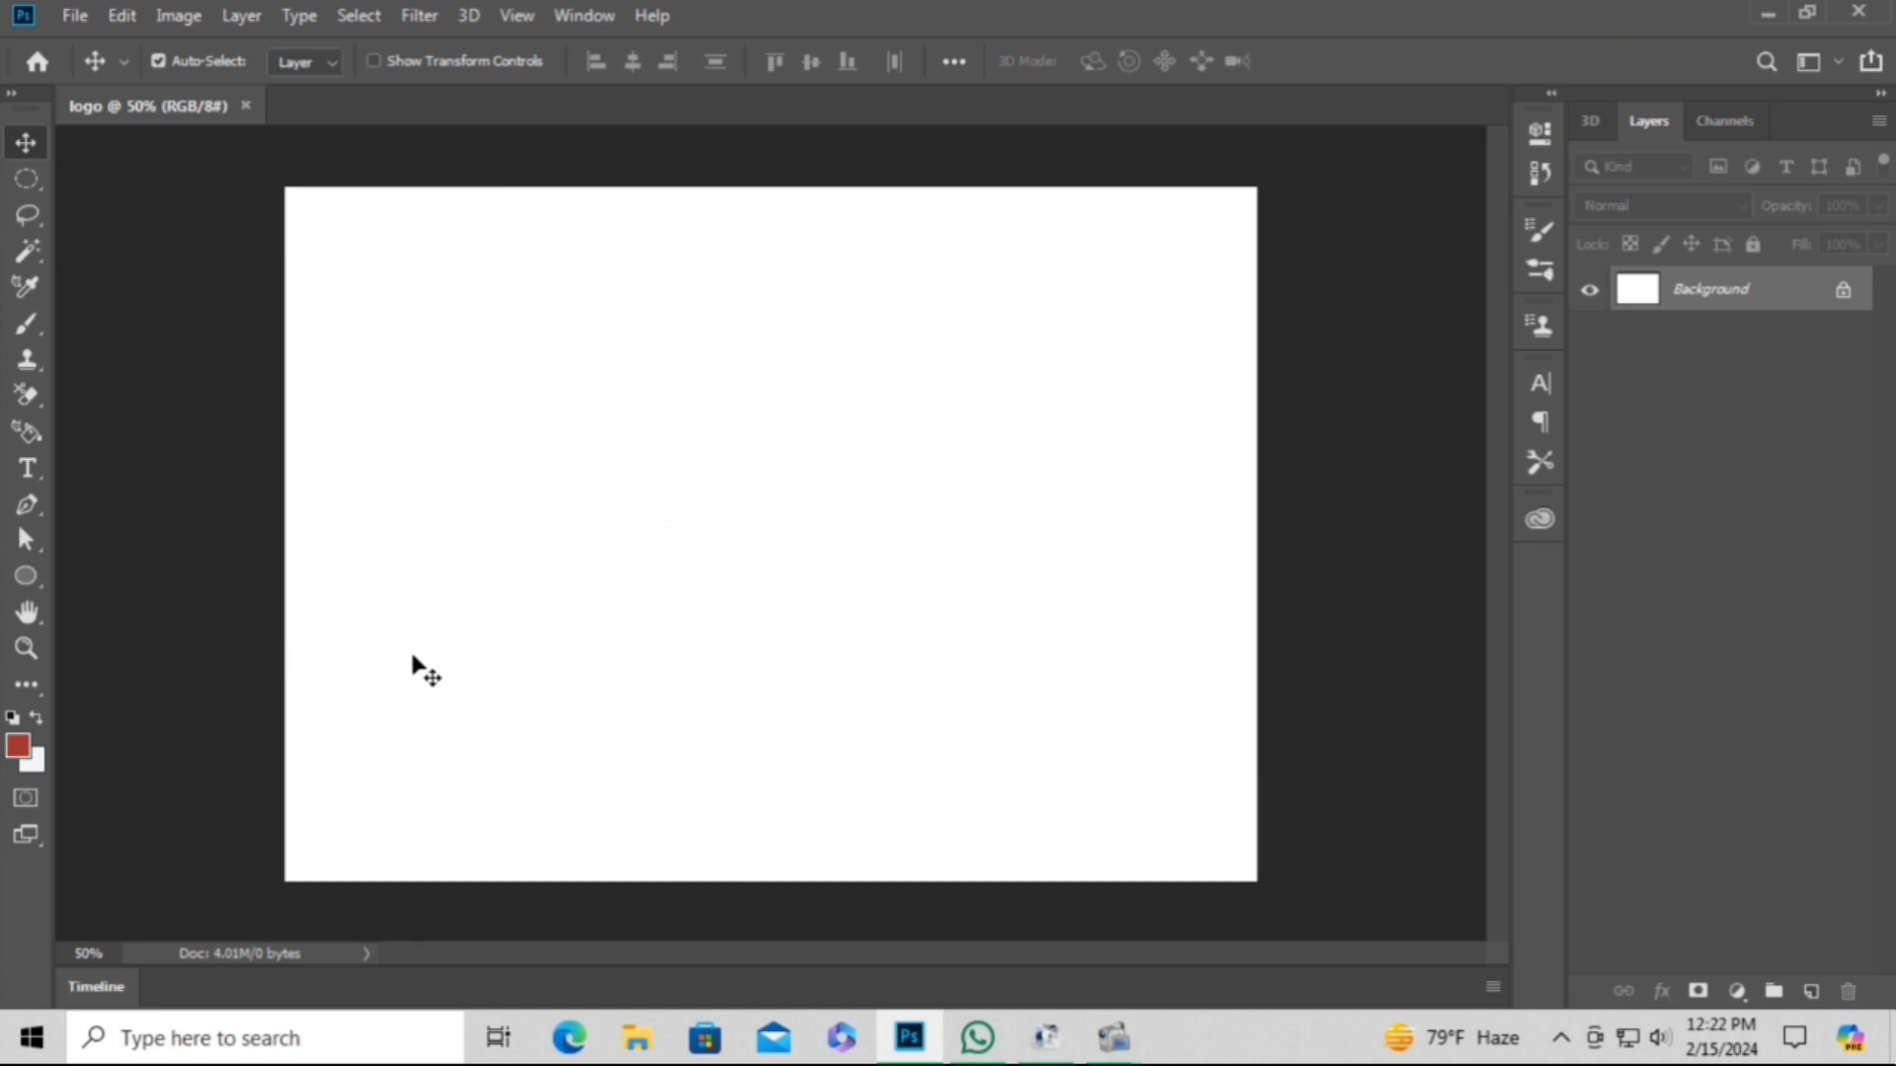
Draw a filled circle shape about 836 px in diameter on the canvas with the Ellipse tool.
right_click(26, 576)
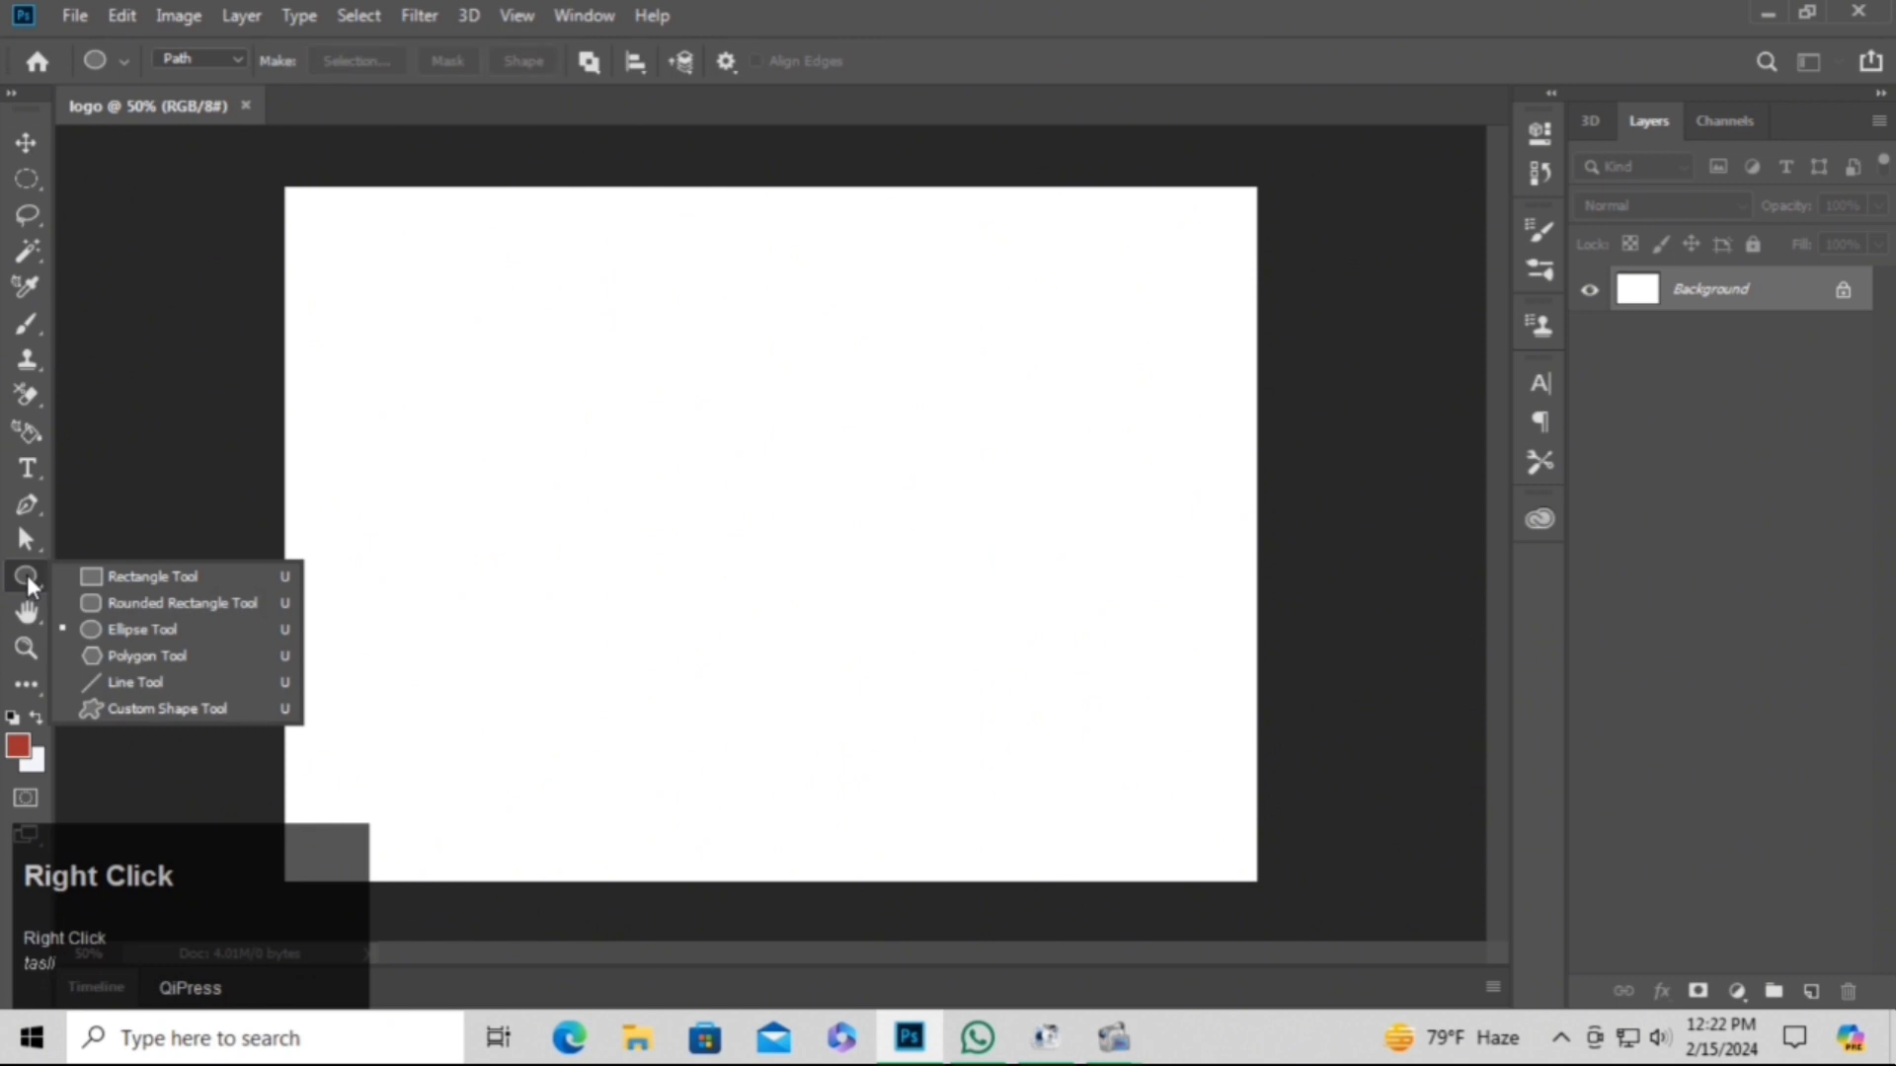
click(153, 628)
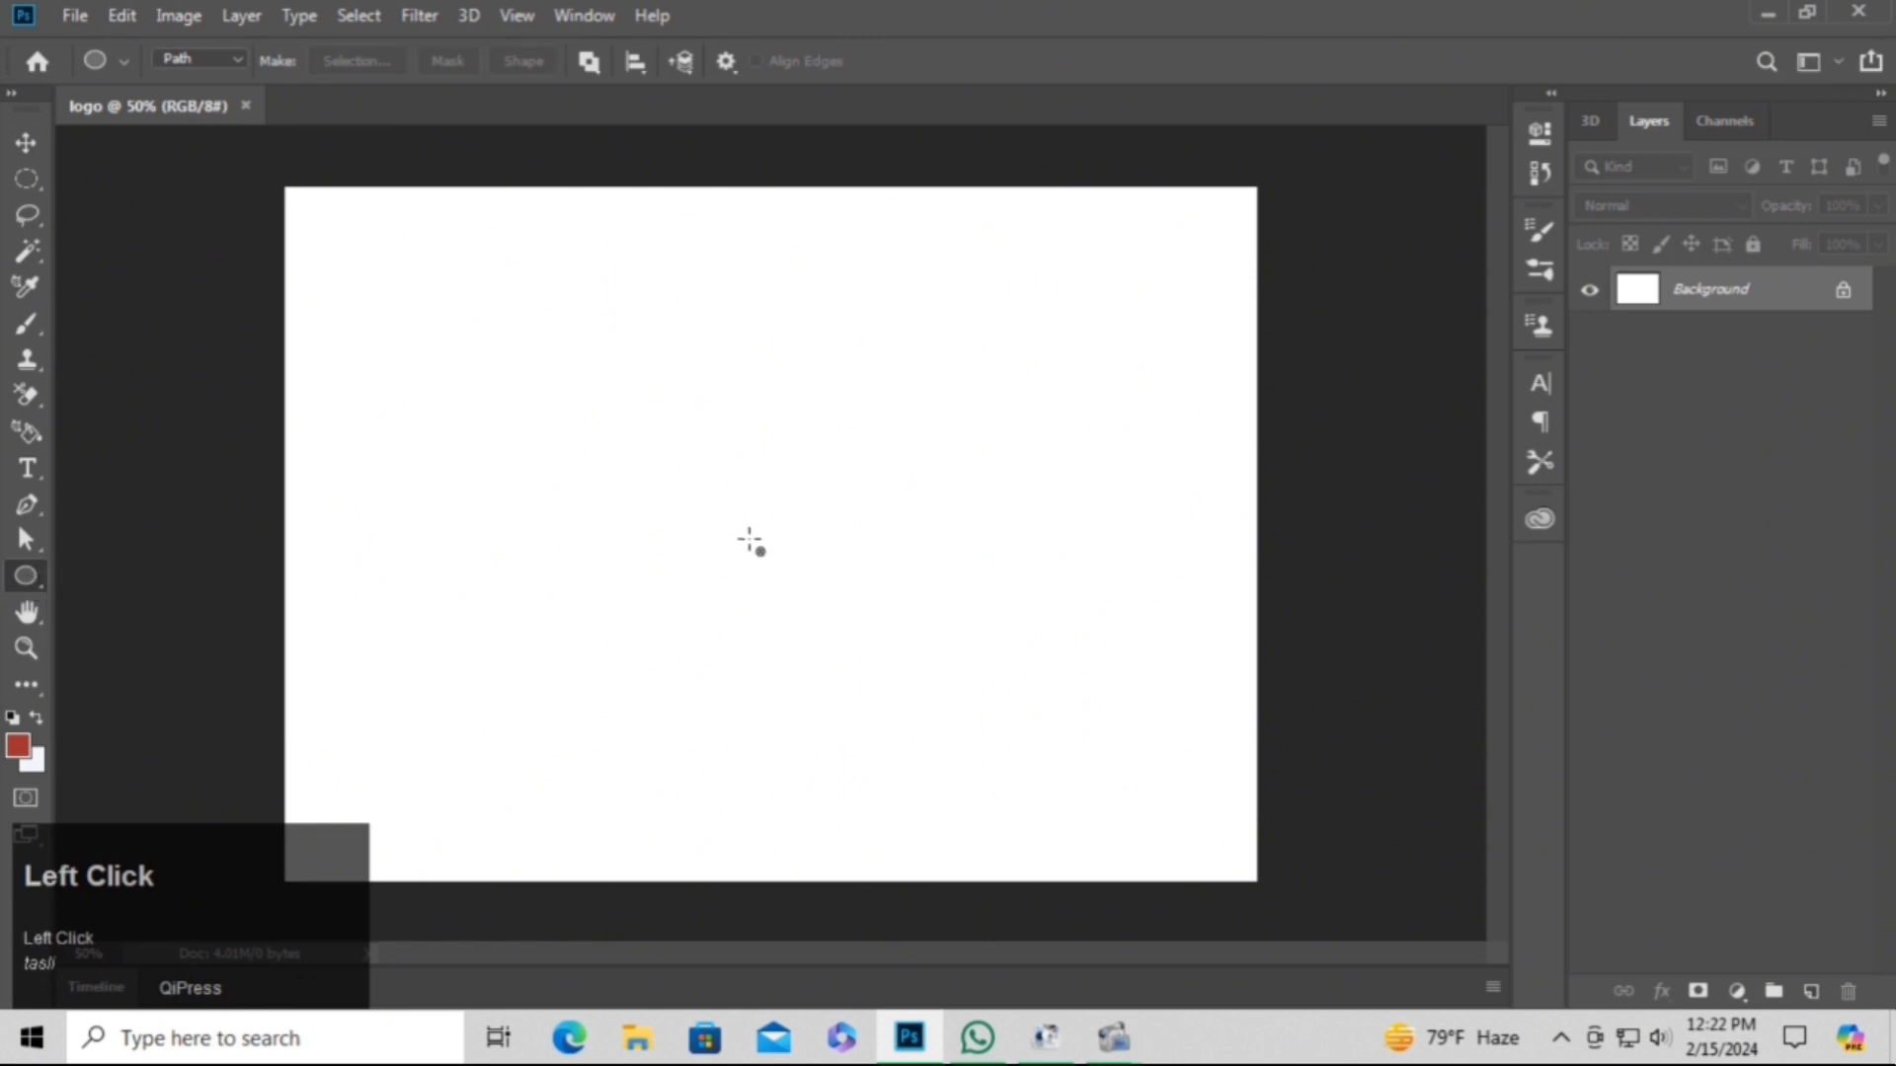
drag(829, 514, 978, 787)
click(1460, 123)
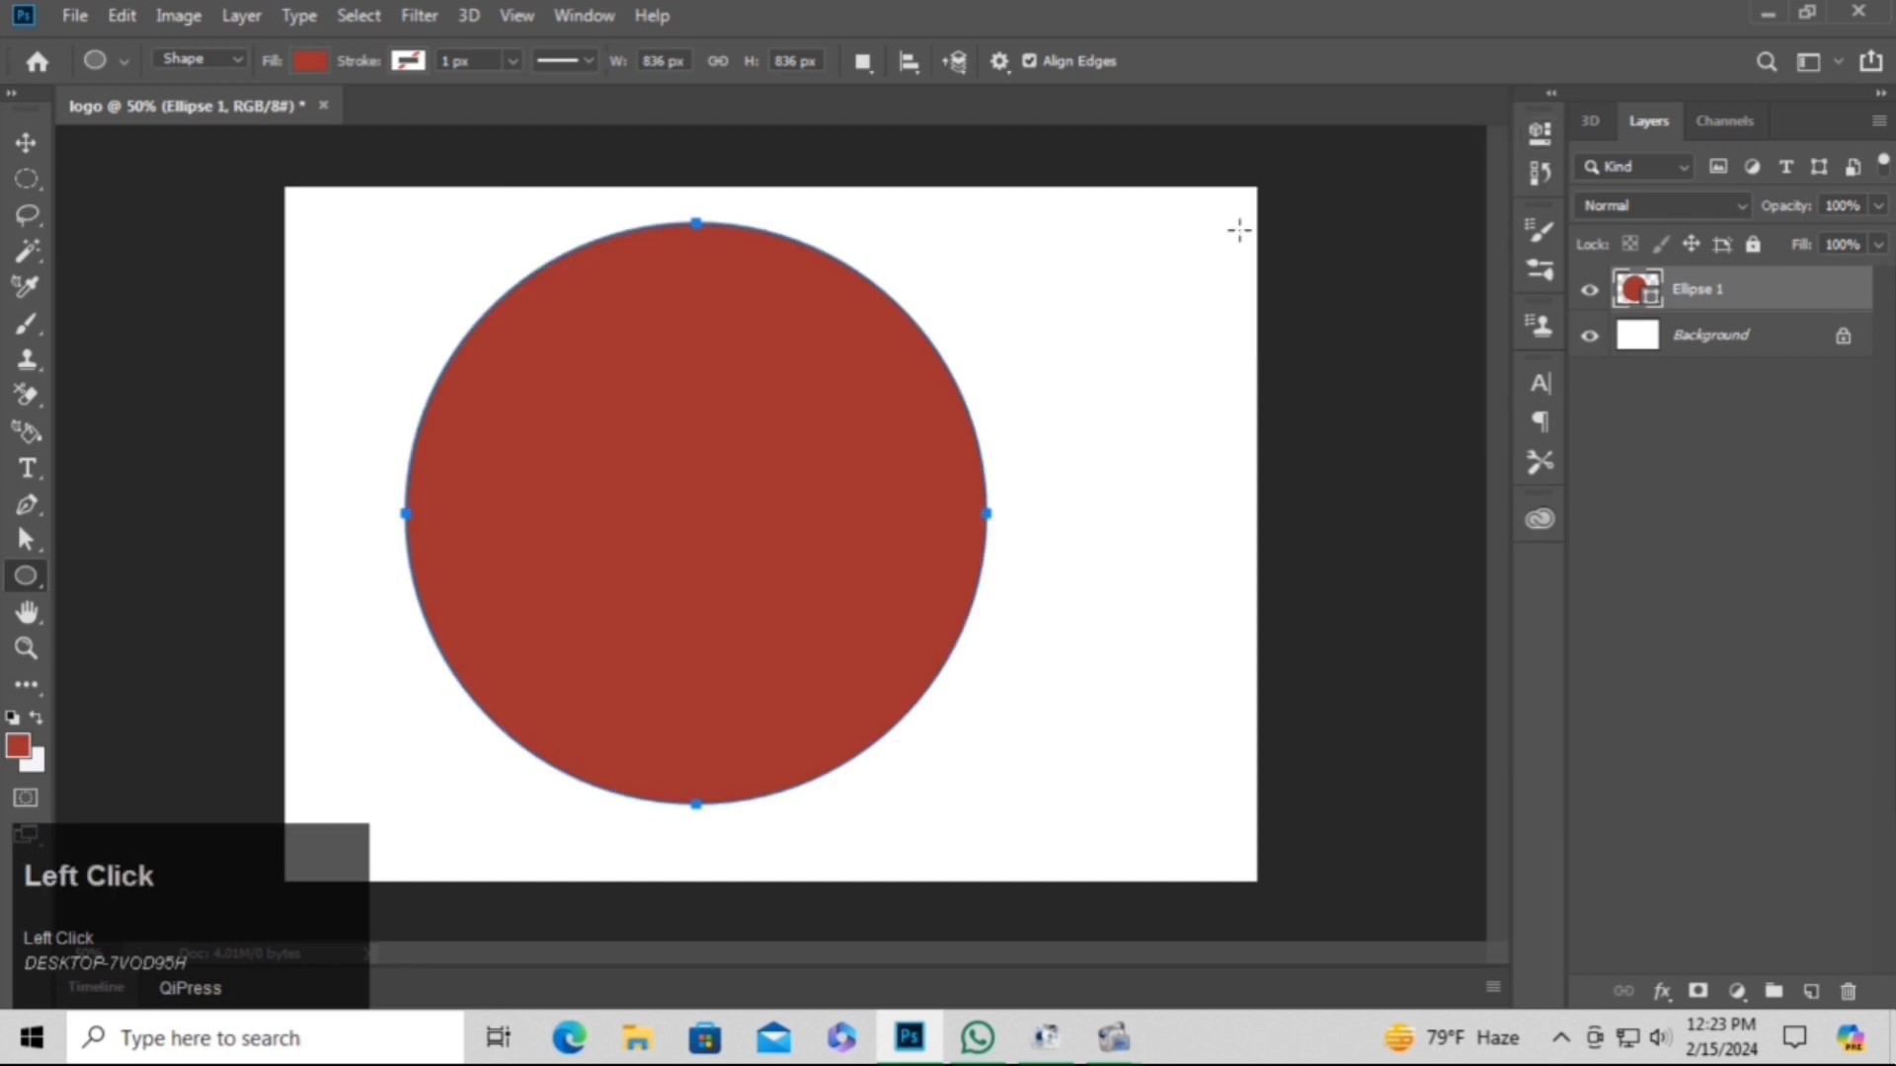
Recolor the circle to bright red #fa0410 and move it to the middle of the canvas.
key(v)
double_click(1612, 296)
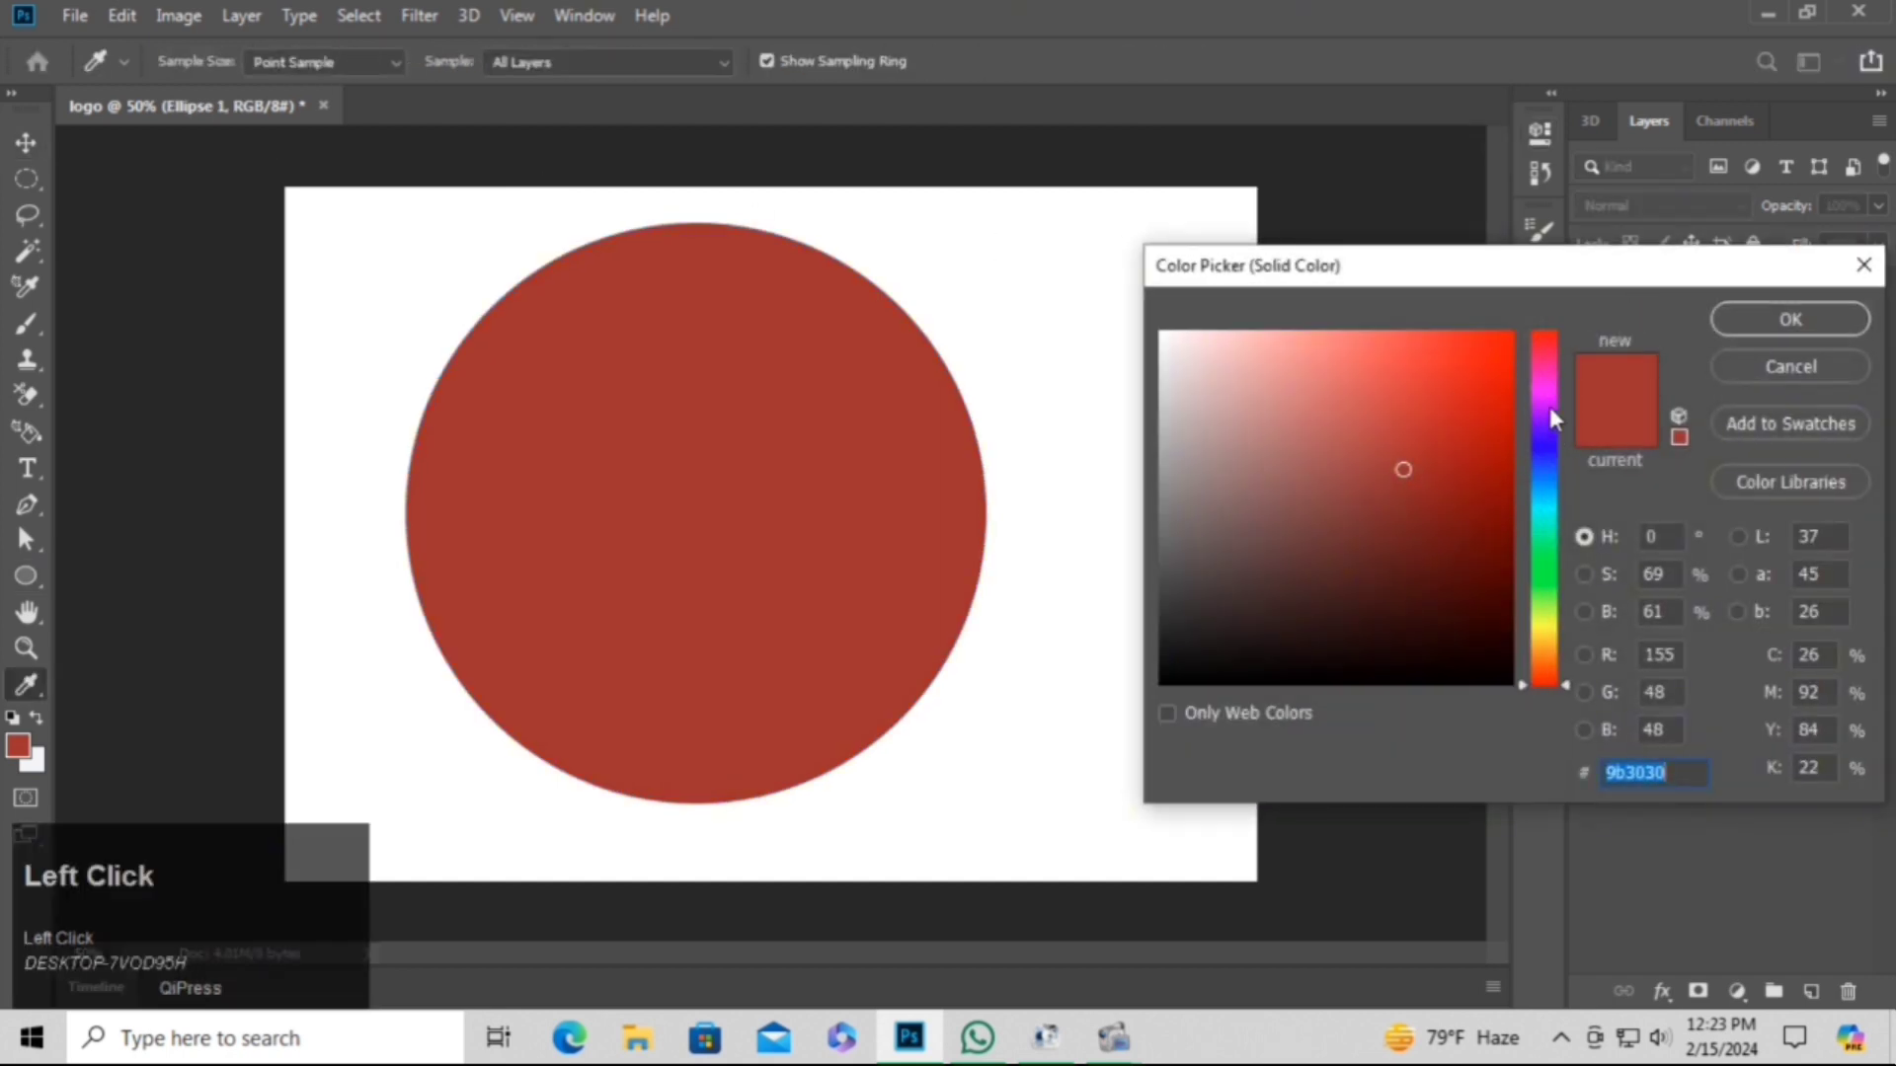
click(1545, 336)
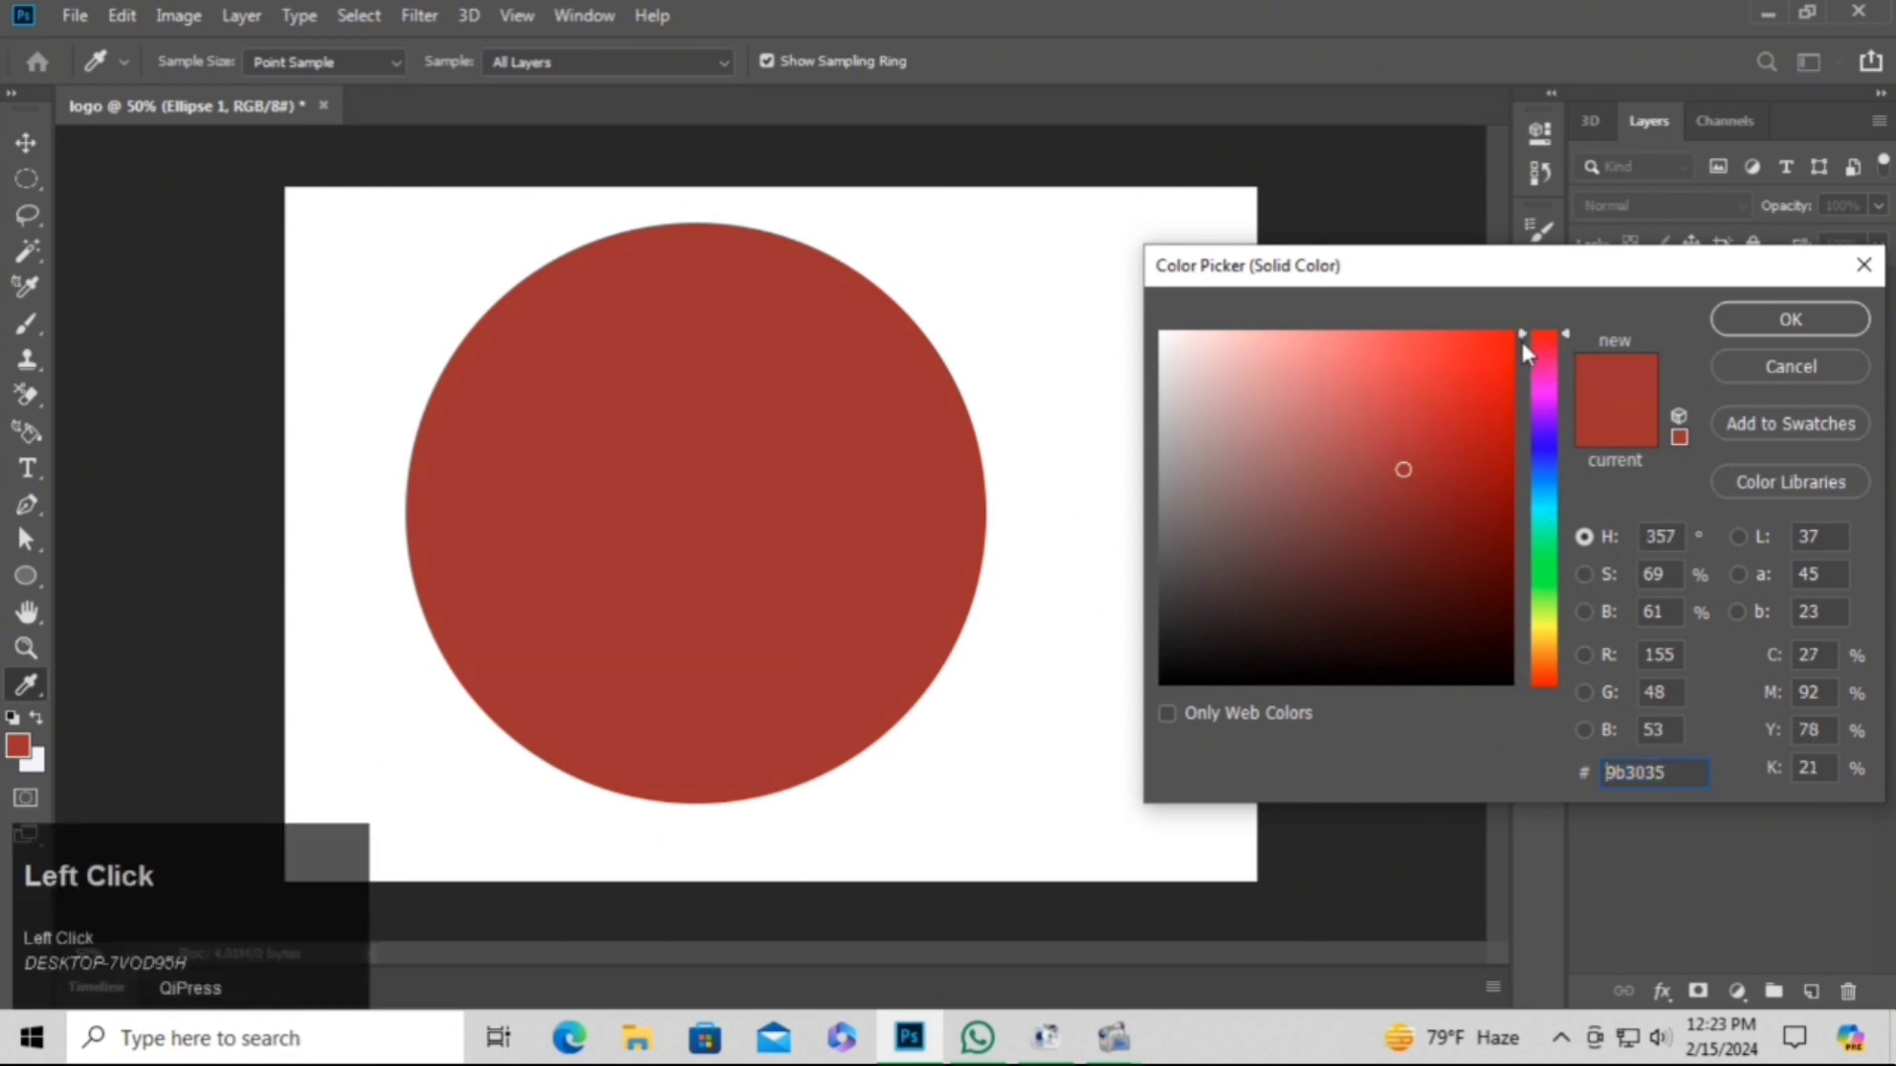
click(1508, 338)
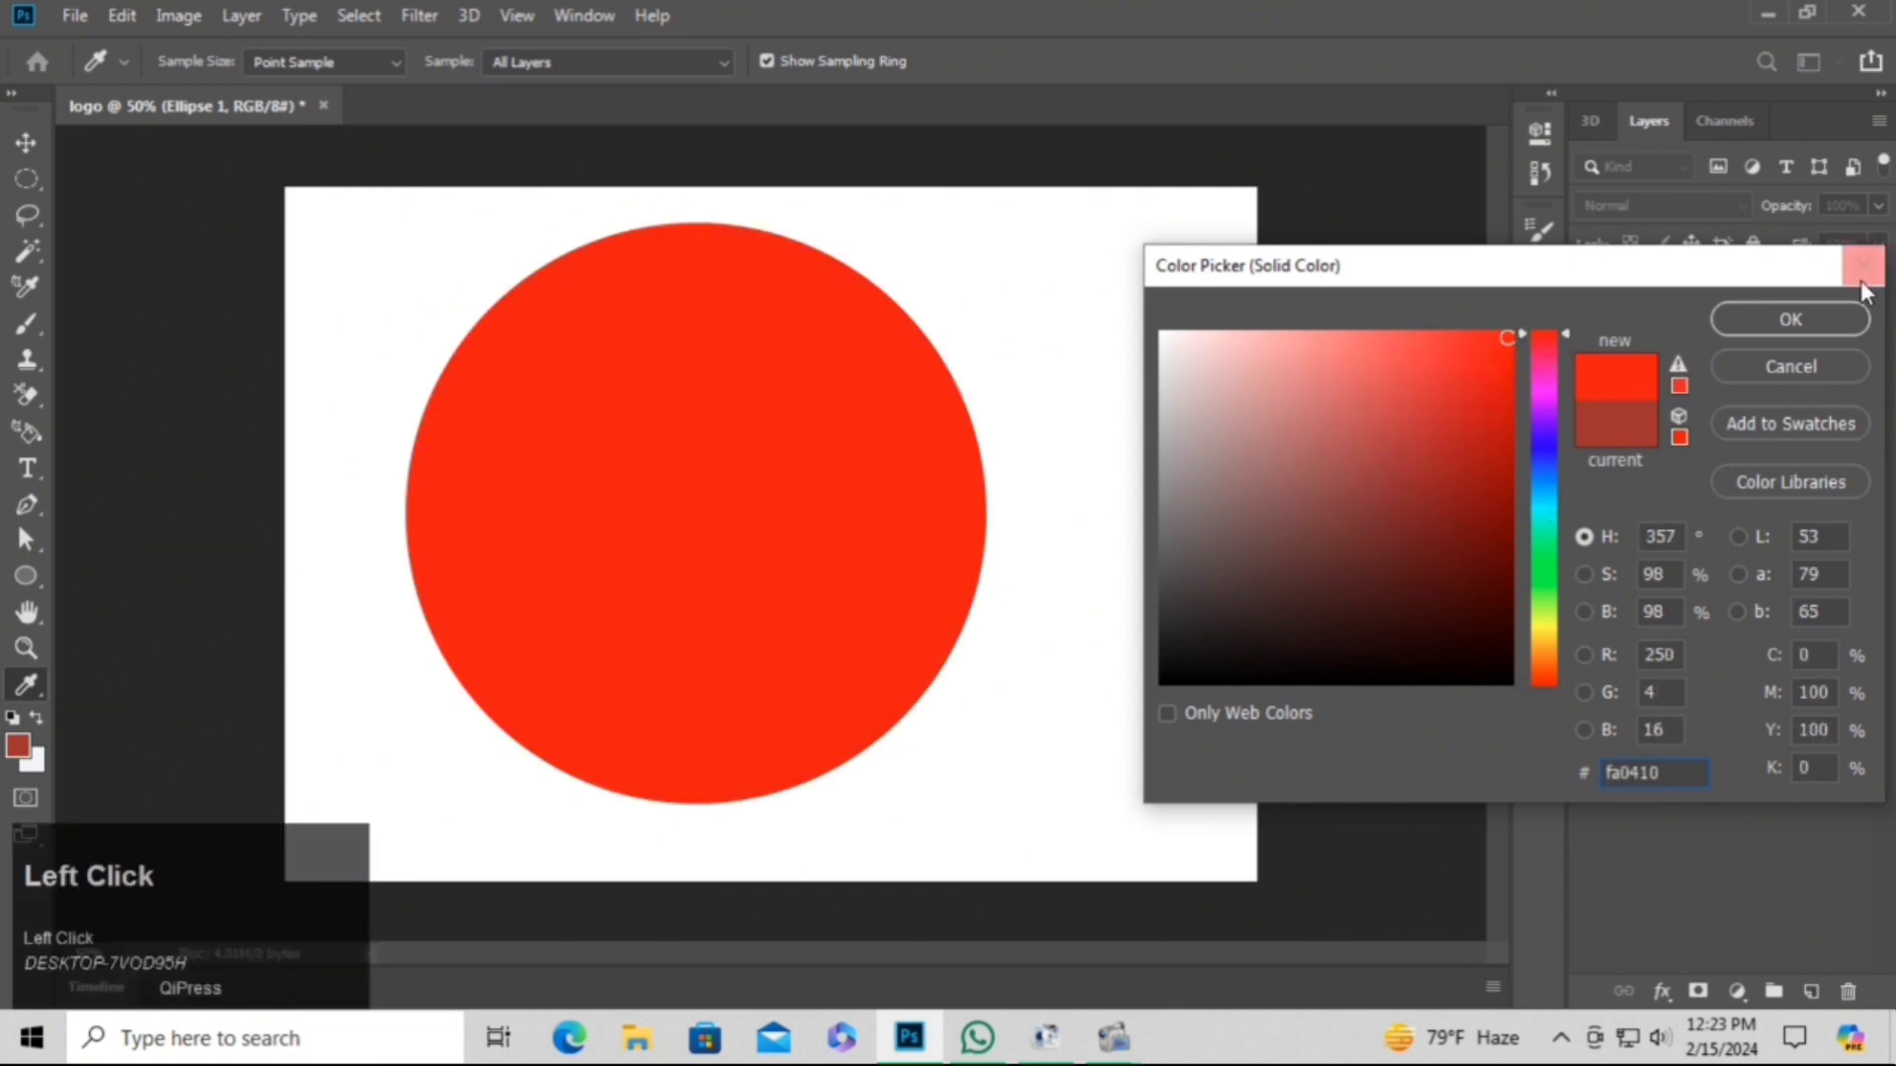
click(1789, 319)
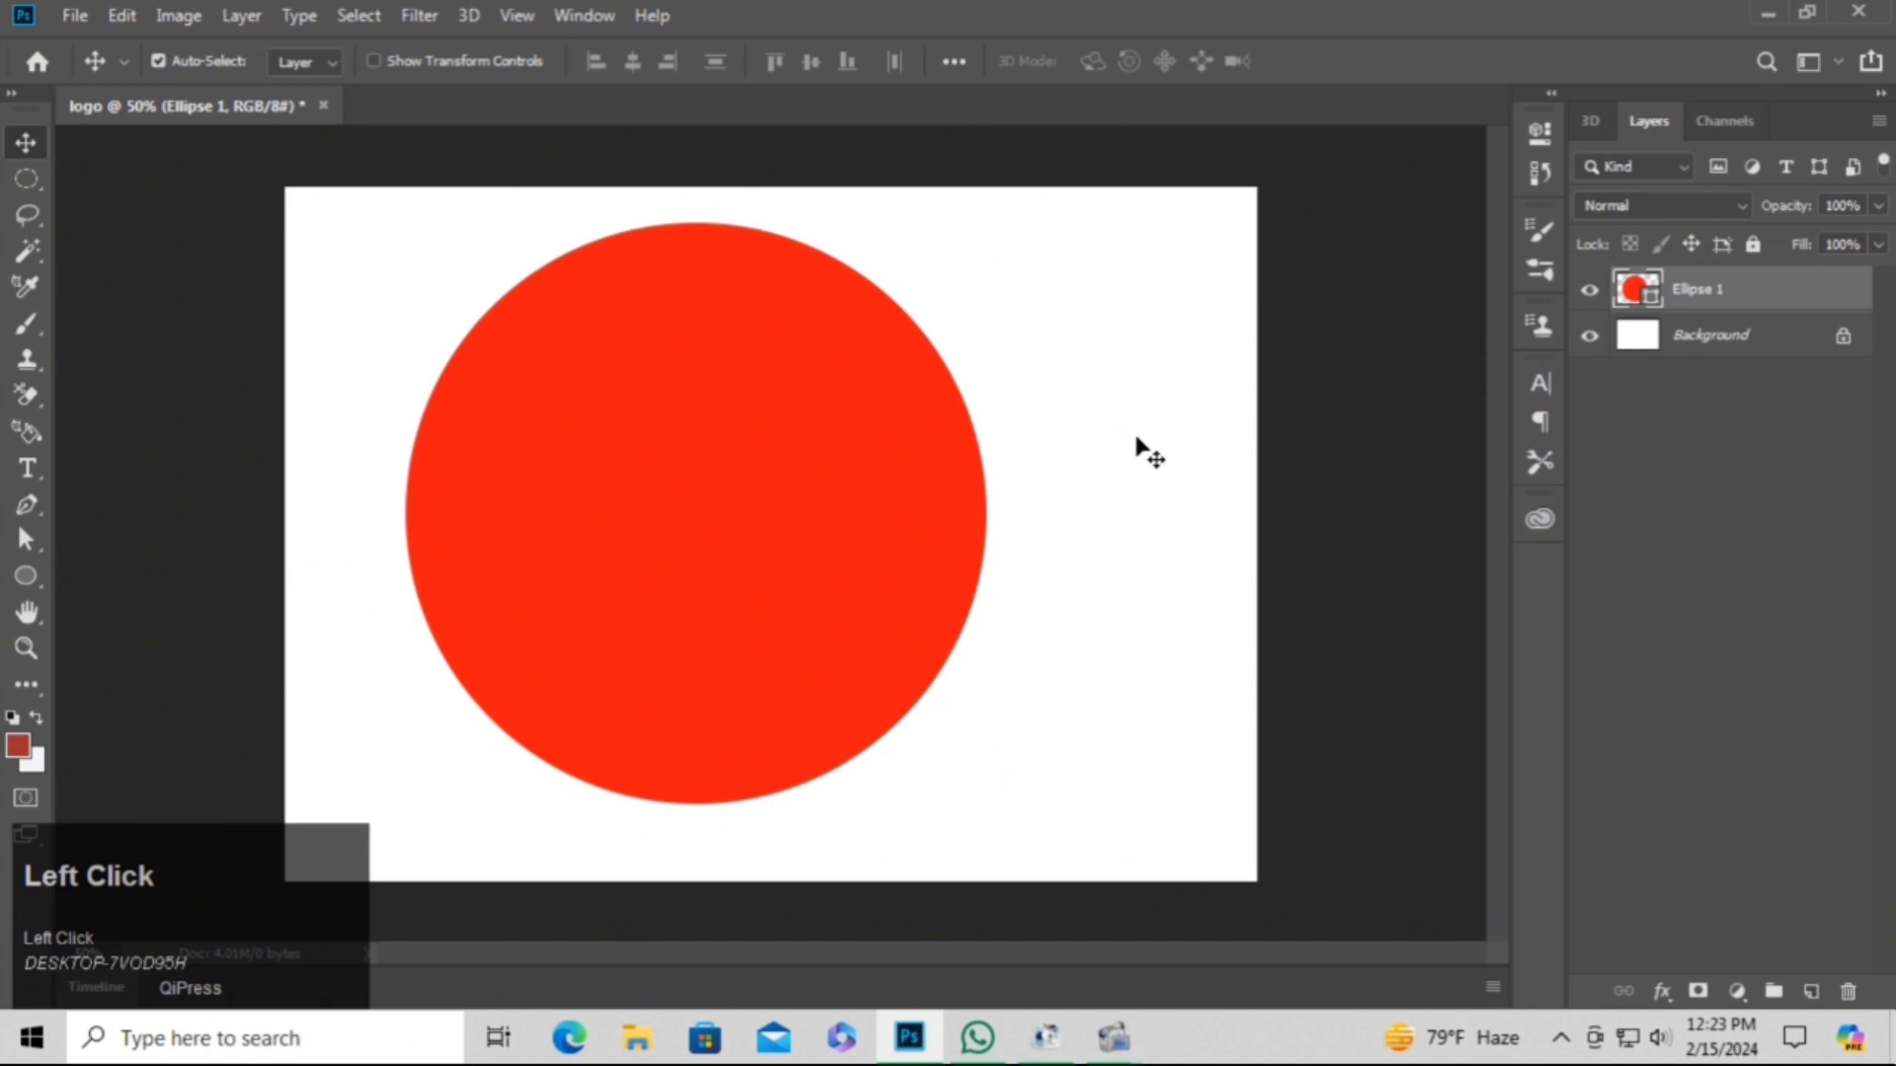
drag(765, 515, 853, 546)
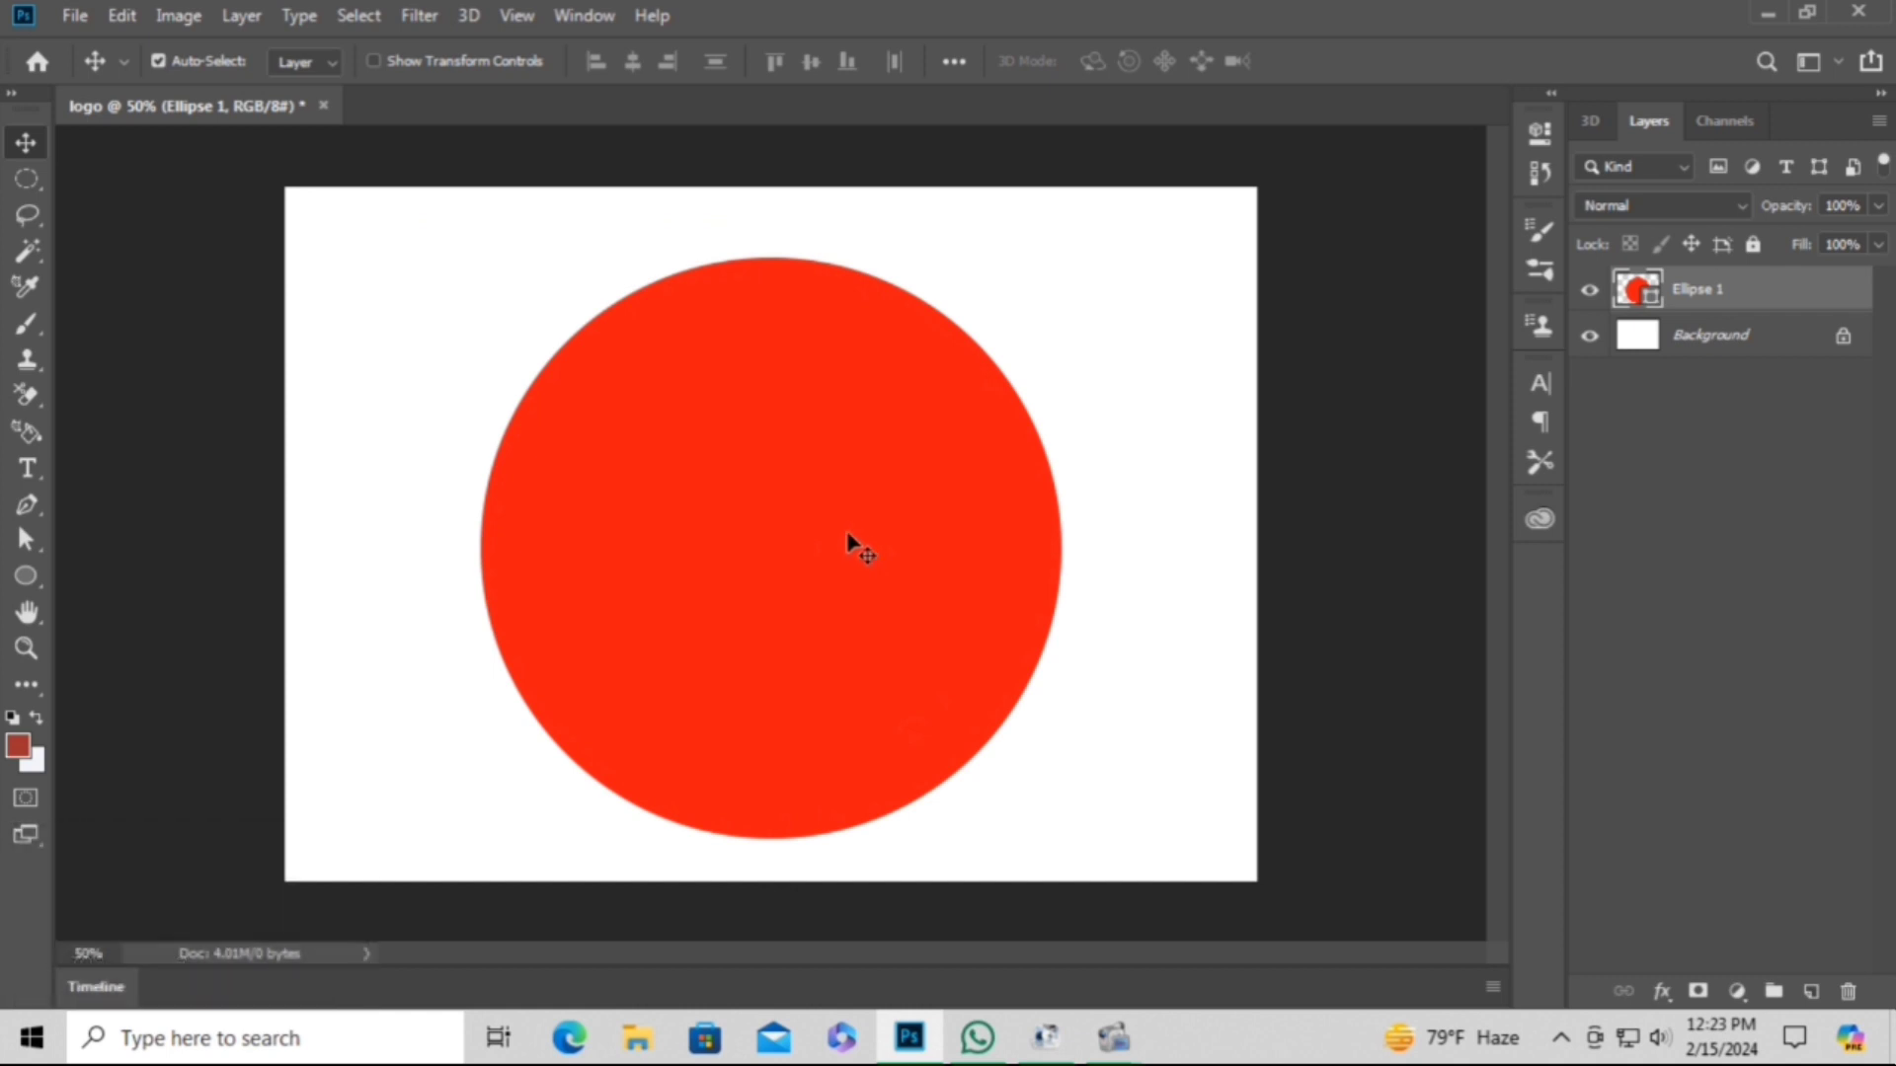
Duplicate the red circle and scale the copy about its center to about 83%.
key(ctrl+j)
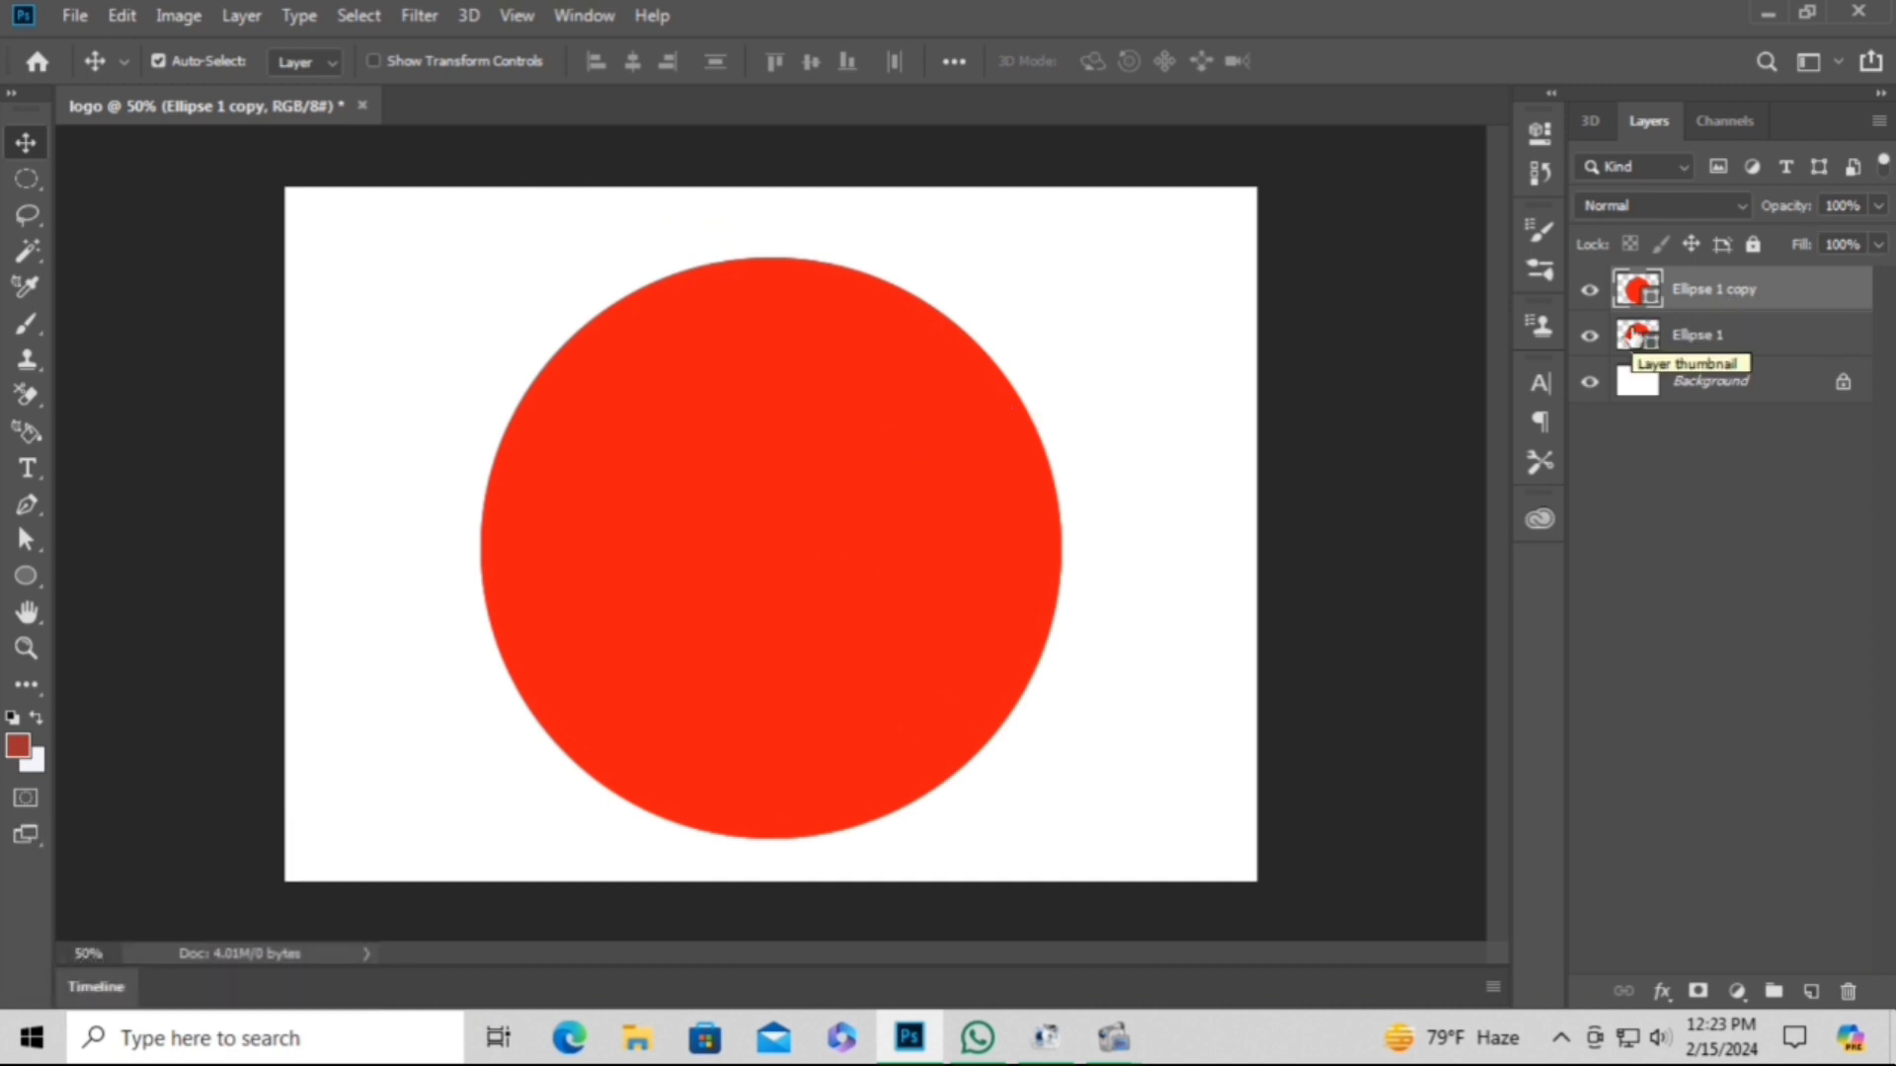
key(ctrl)
key(ctrl+t)
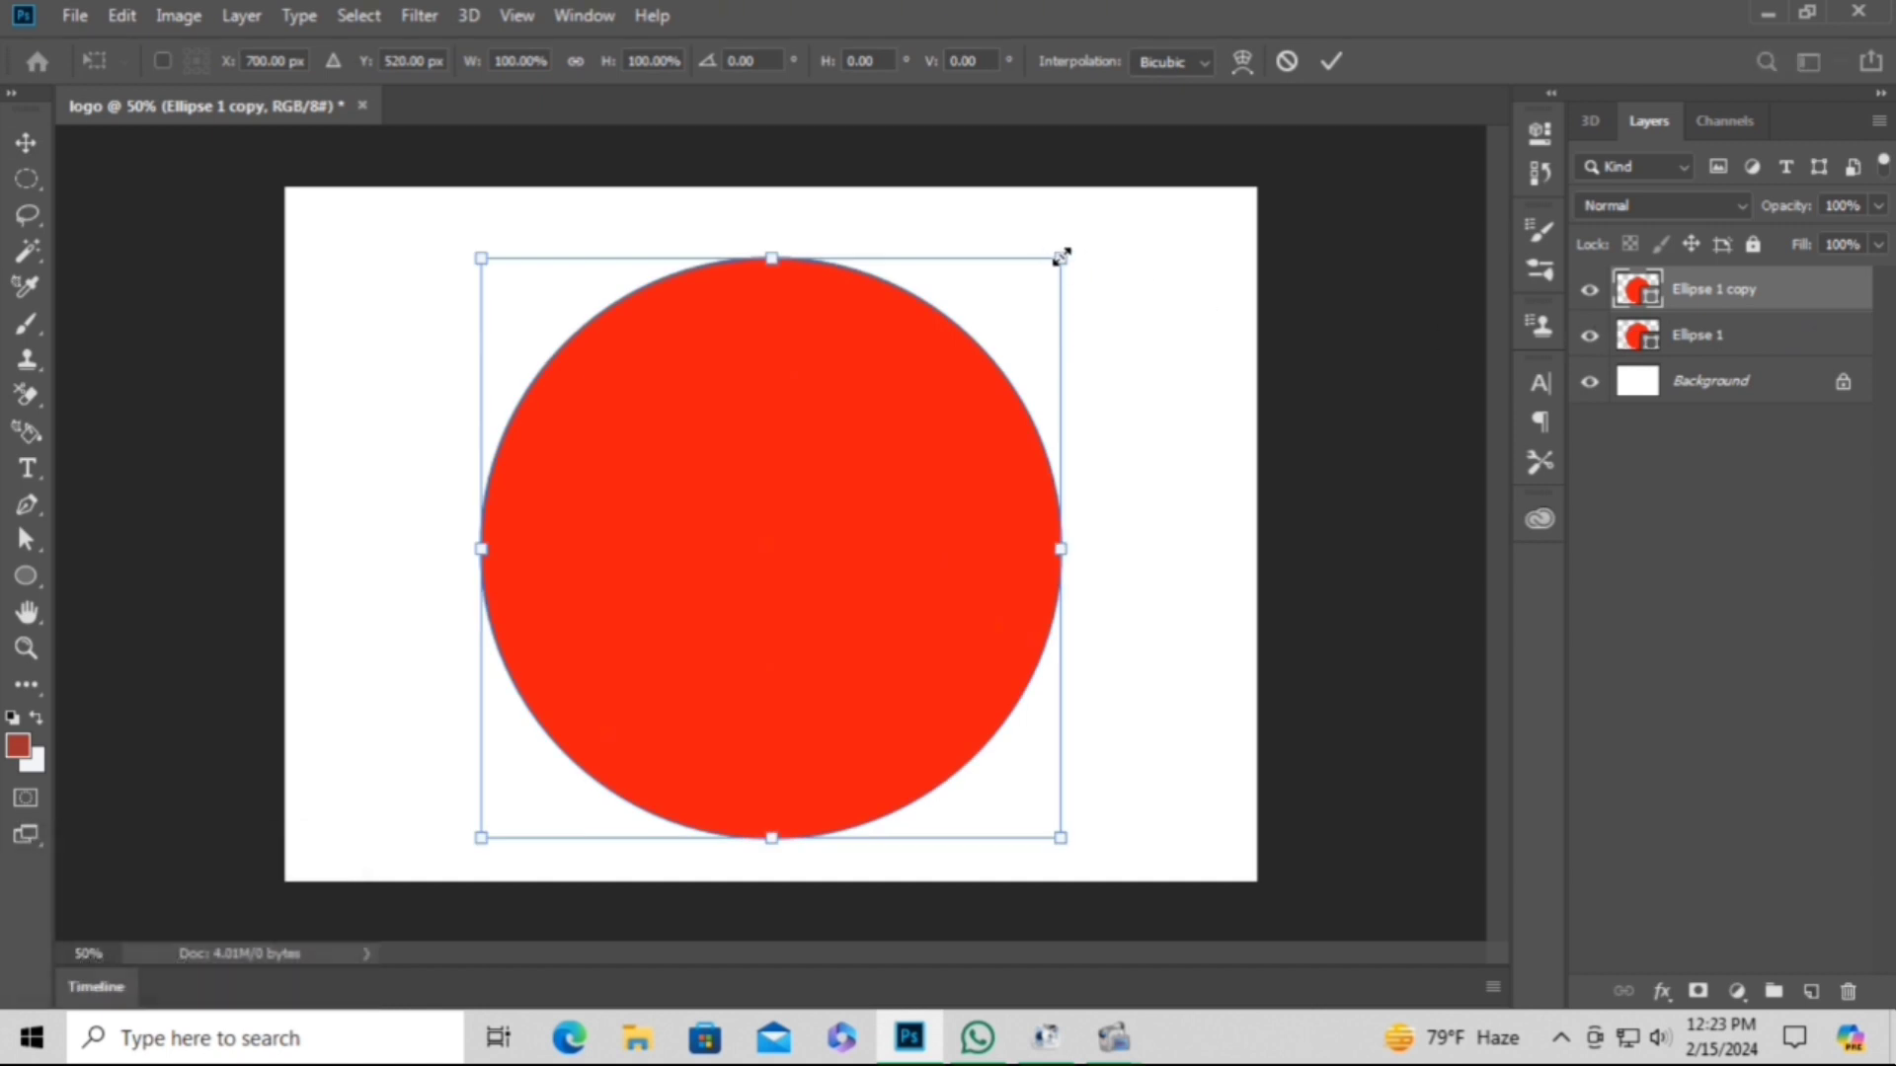
key(shift+alt)
drag(1063, 256, 1021, 307)
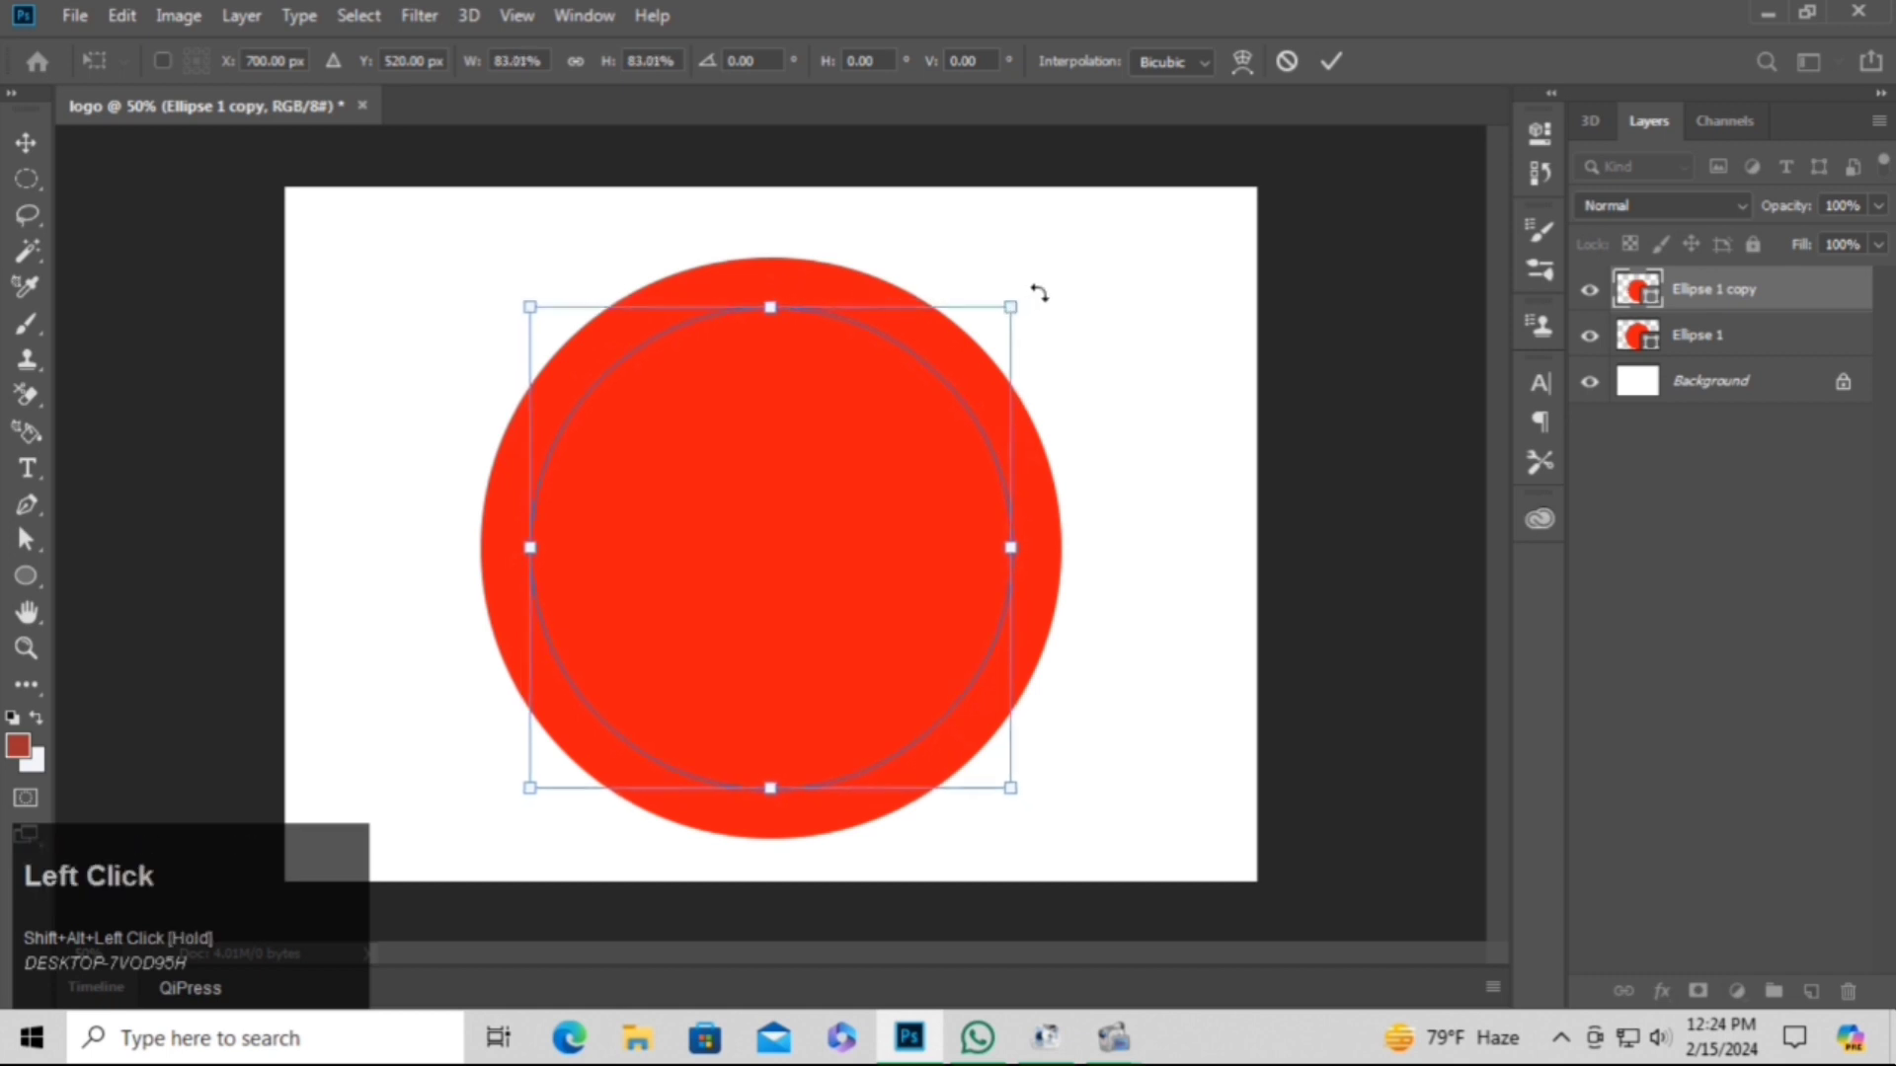
key(Return)
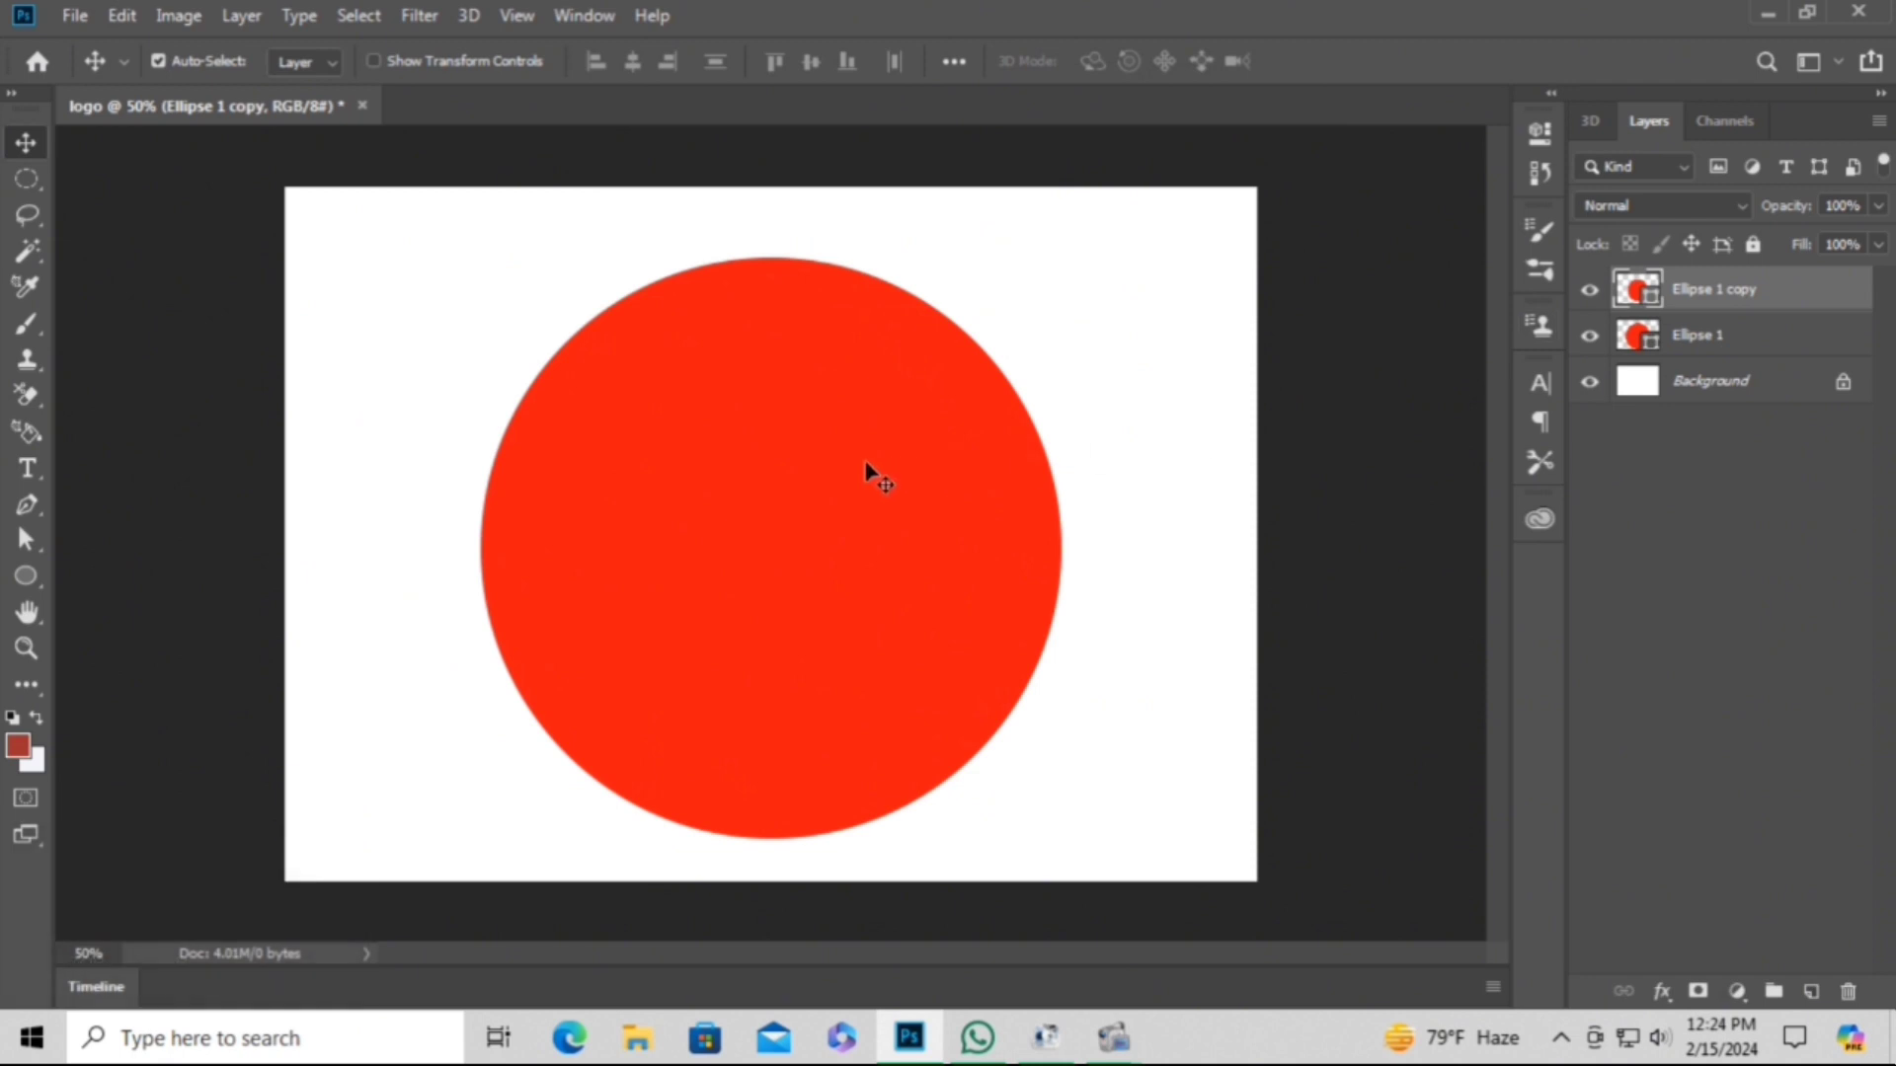
click(830, 458)
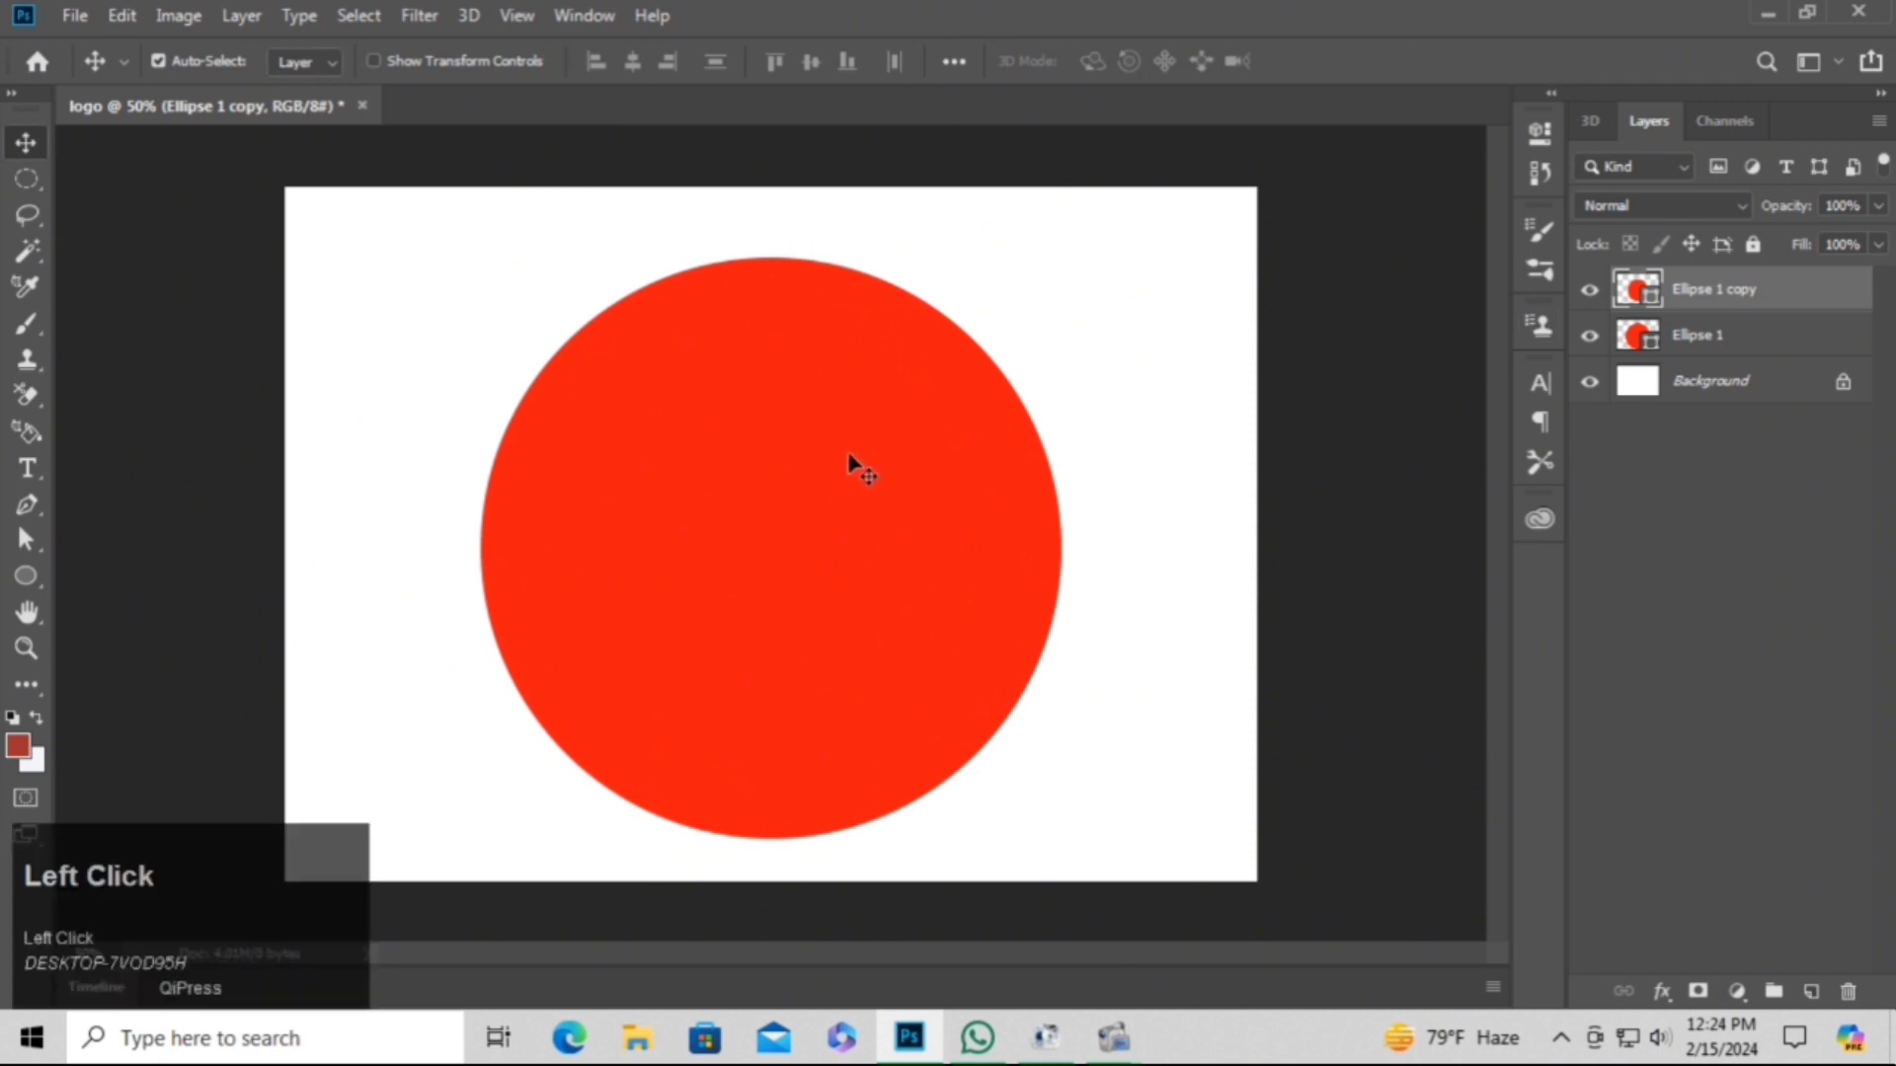
Set the smaller circle copy's fill color to near-white #fdfdfd.
double_click(1656, 304)
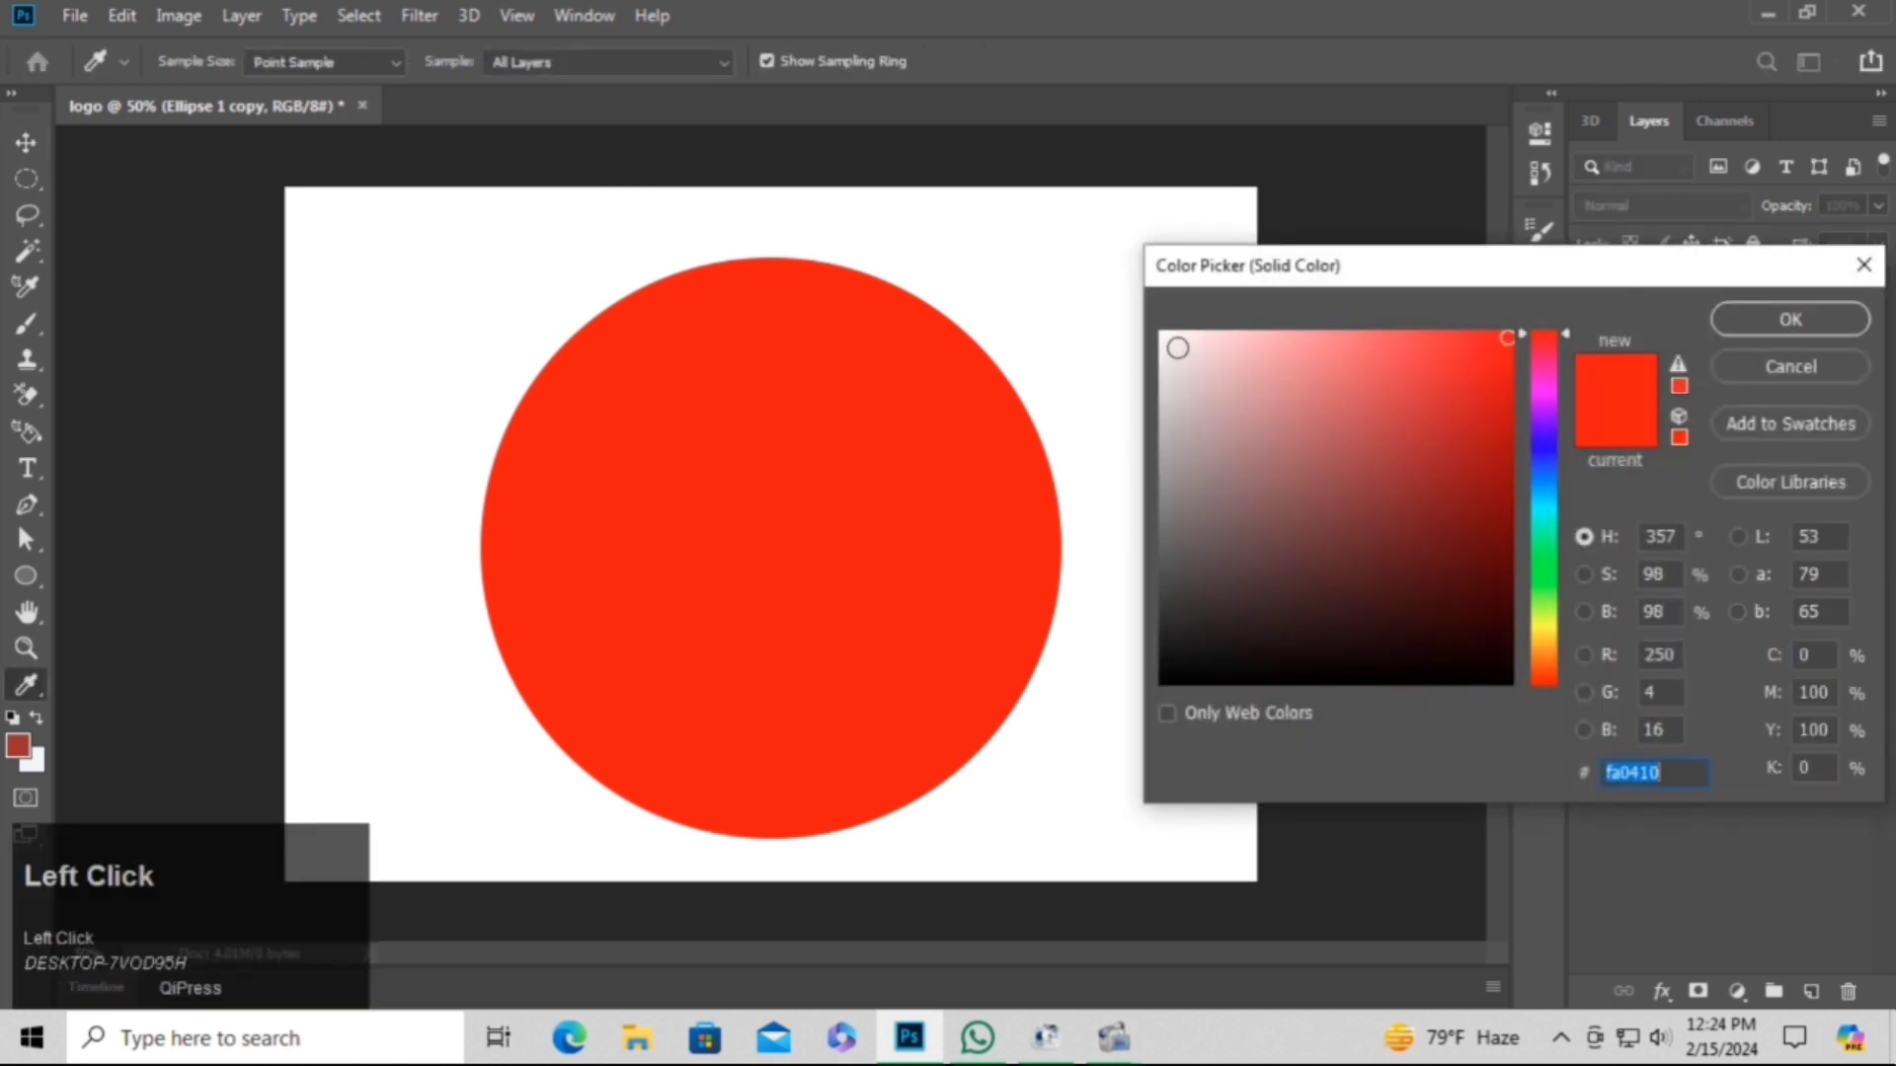
click(1161, 334)
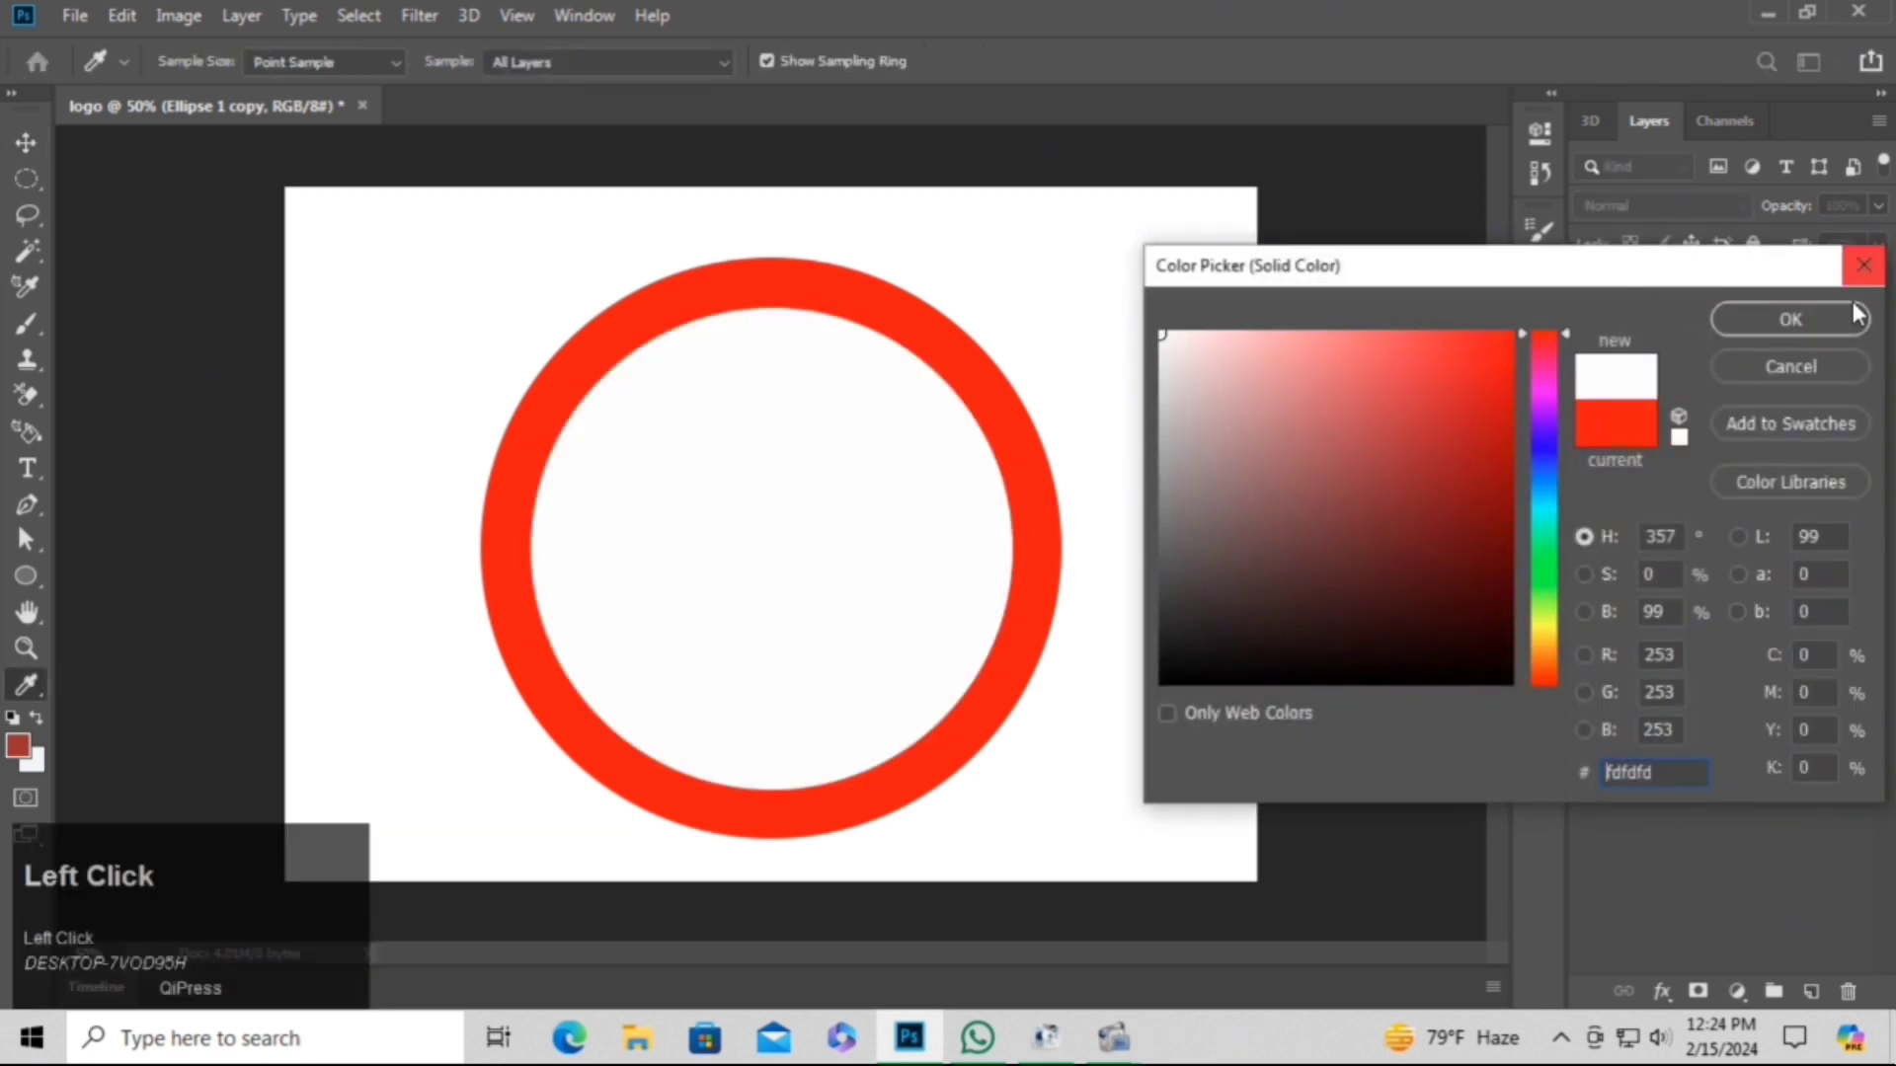
click(1826, 318)
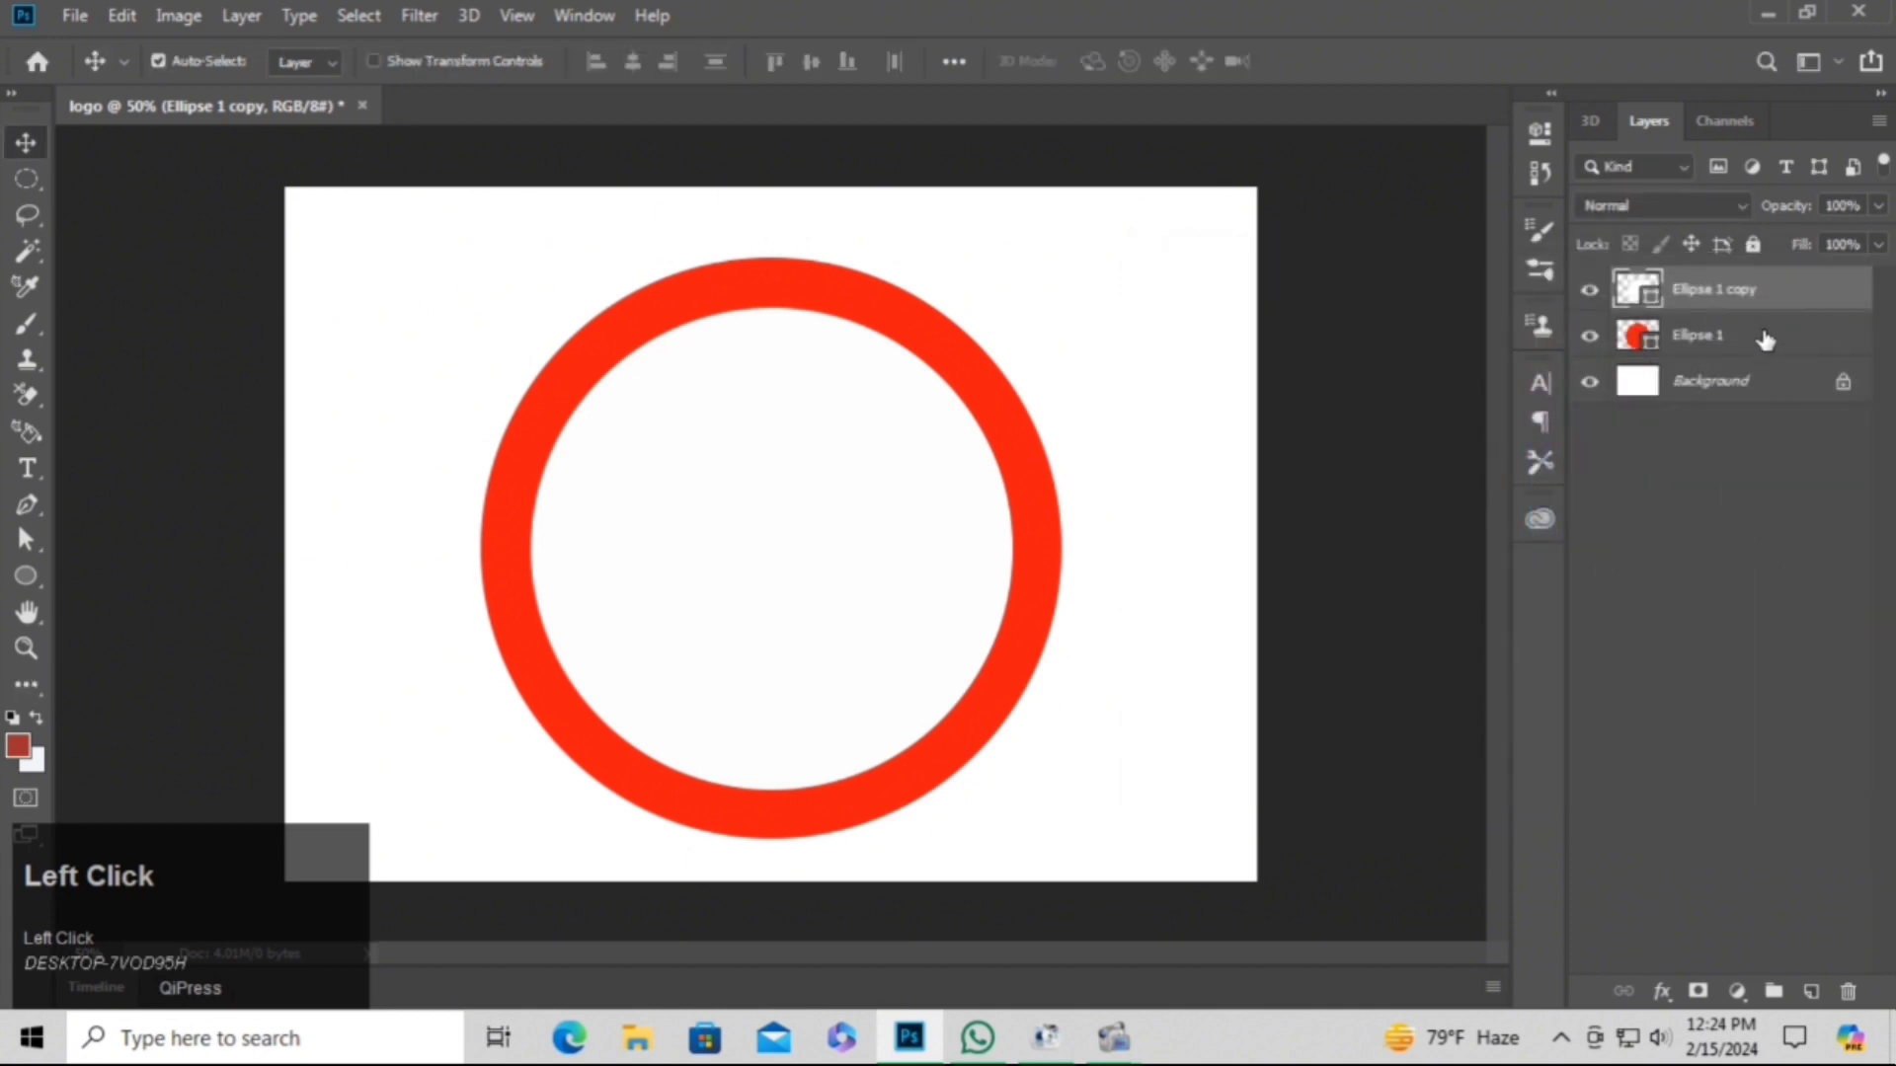
Rasterize the Ellipse 1 and Ellipse 1 copy layers and merge them into one layer.
click(1765, 338)
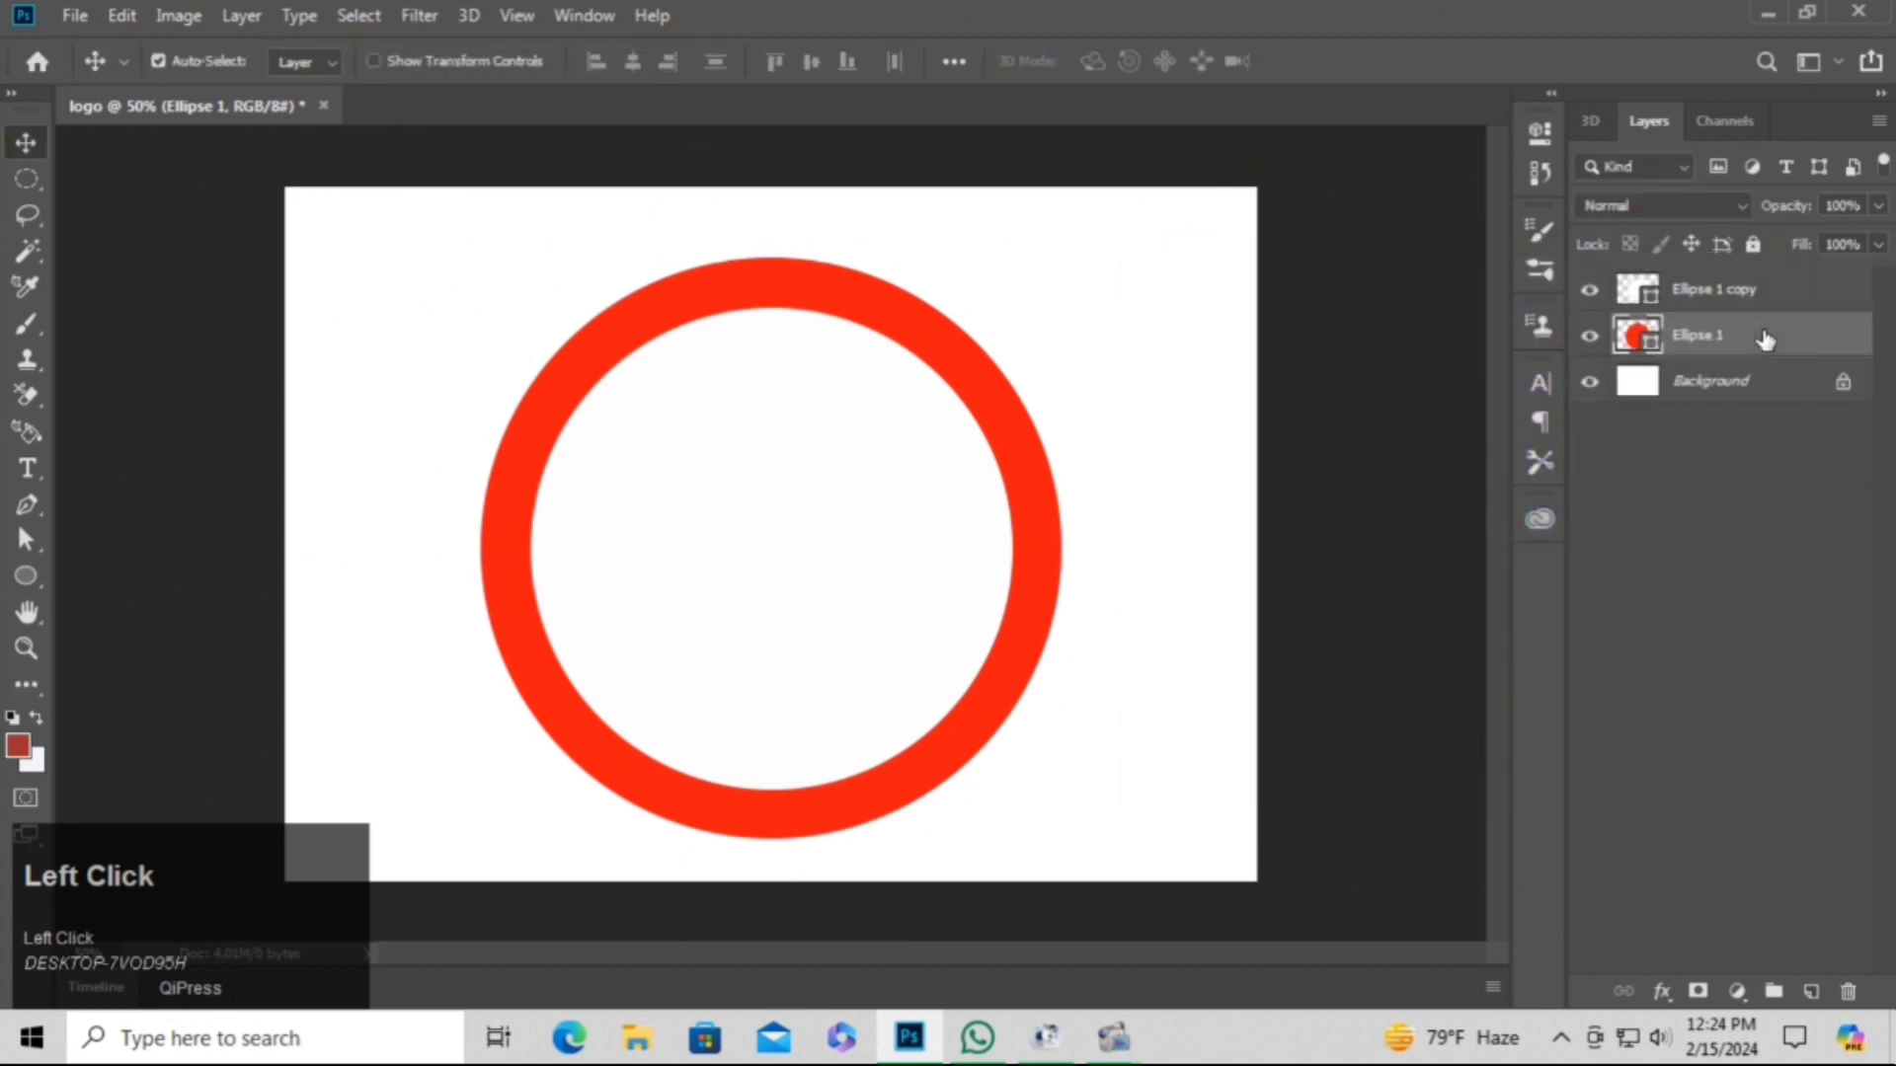
ctrl+shift+click(1808, 299)
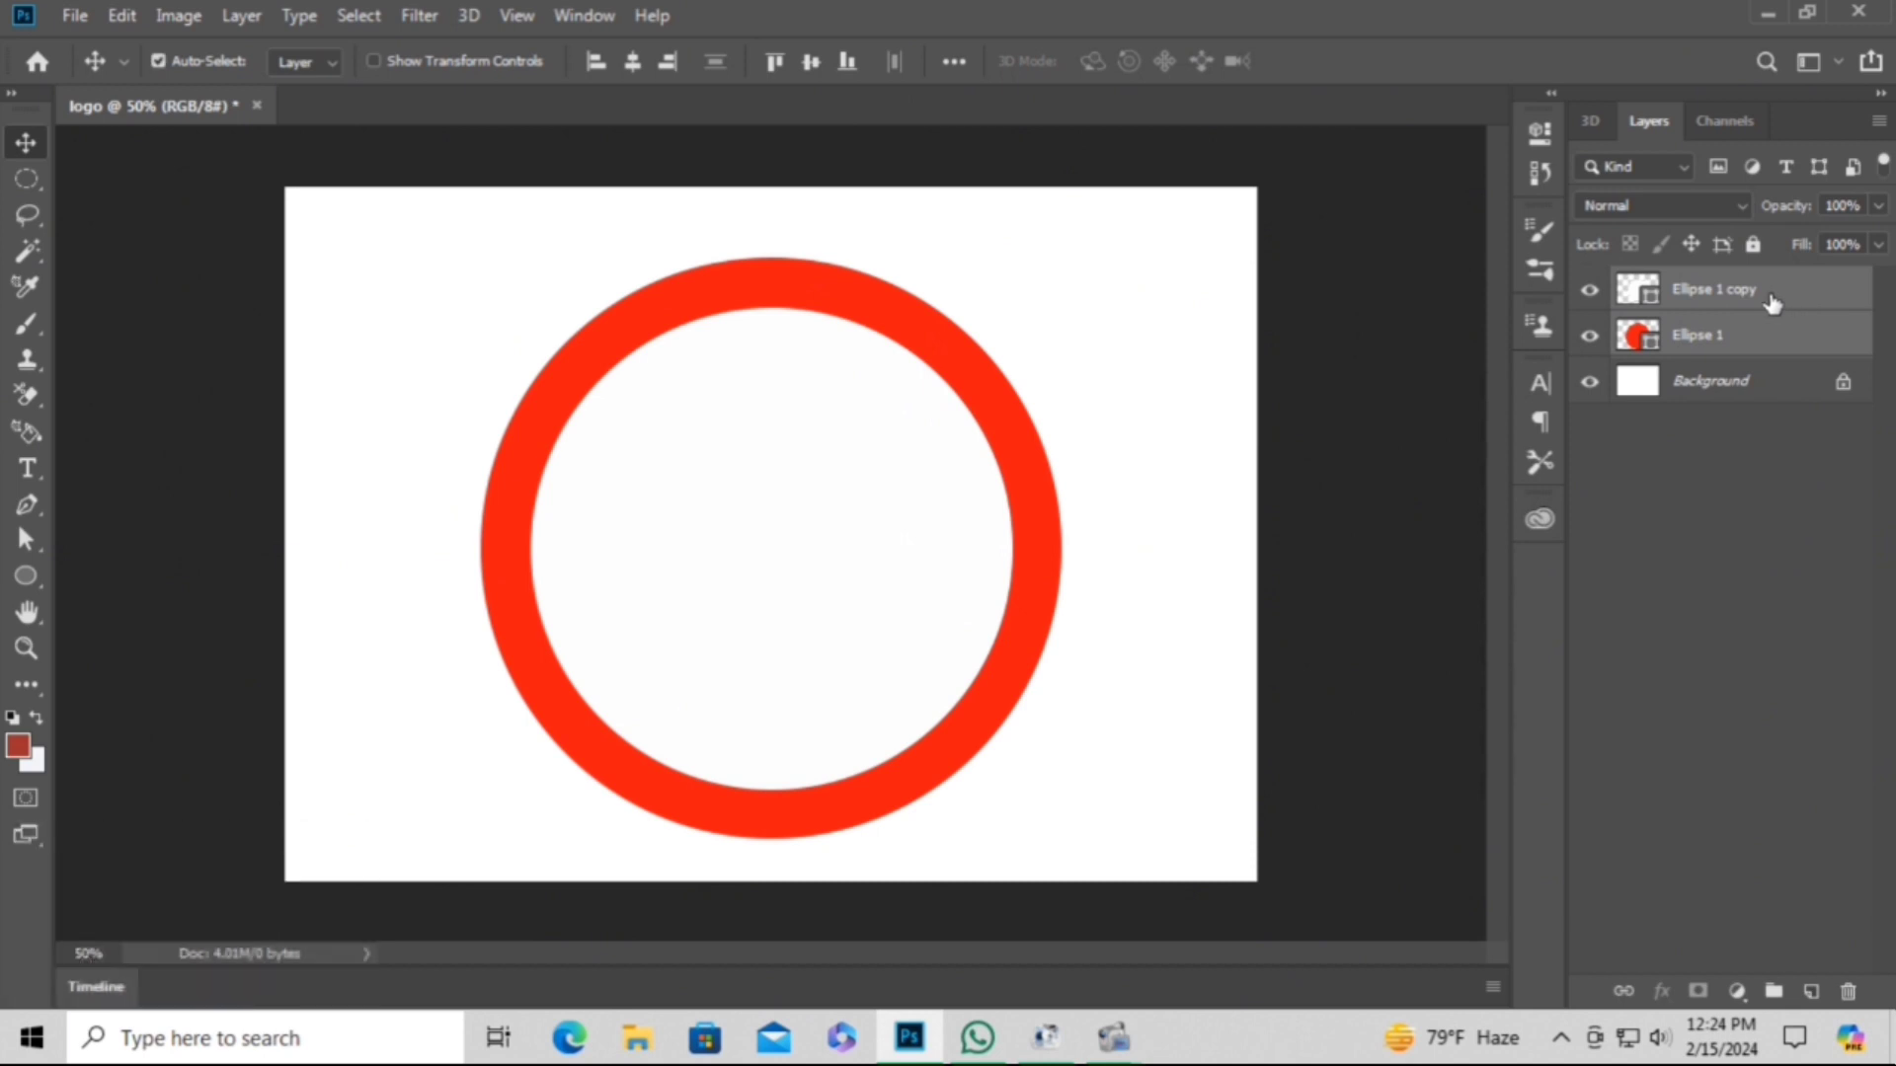
right_click(1771, 302)
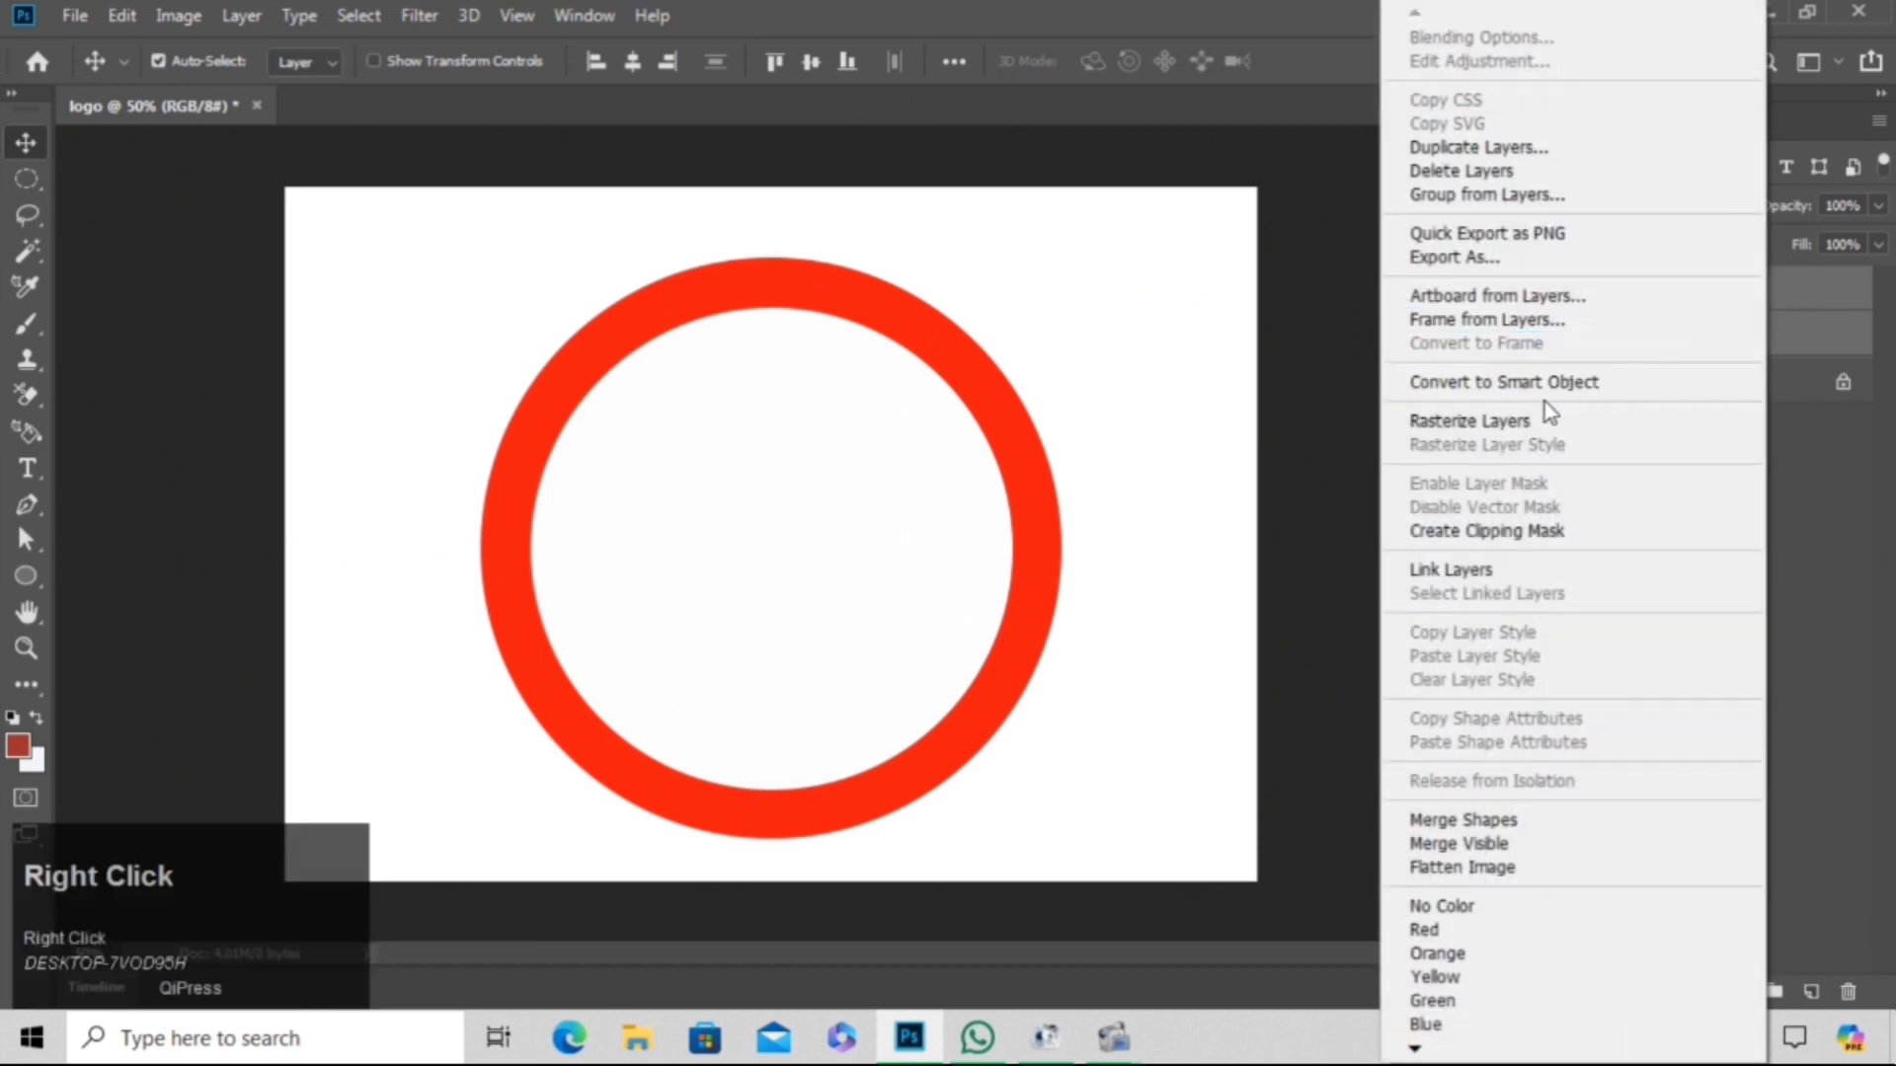
click(1501, 421)
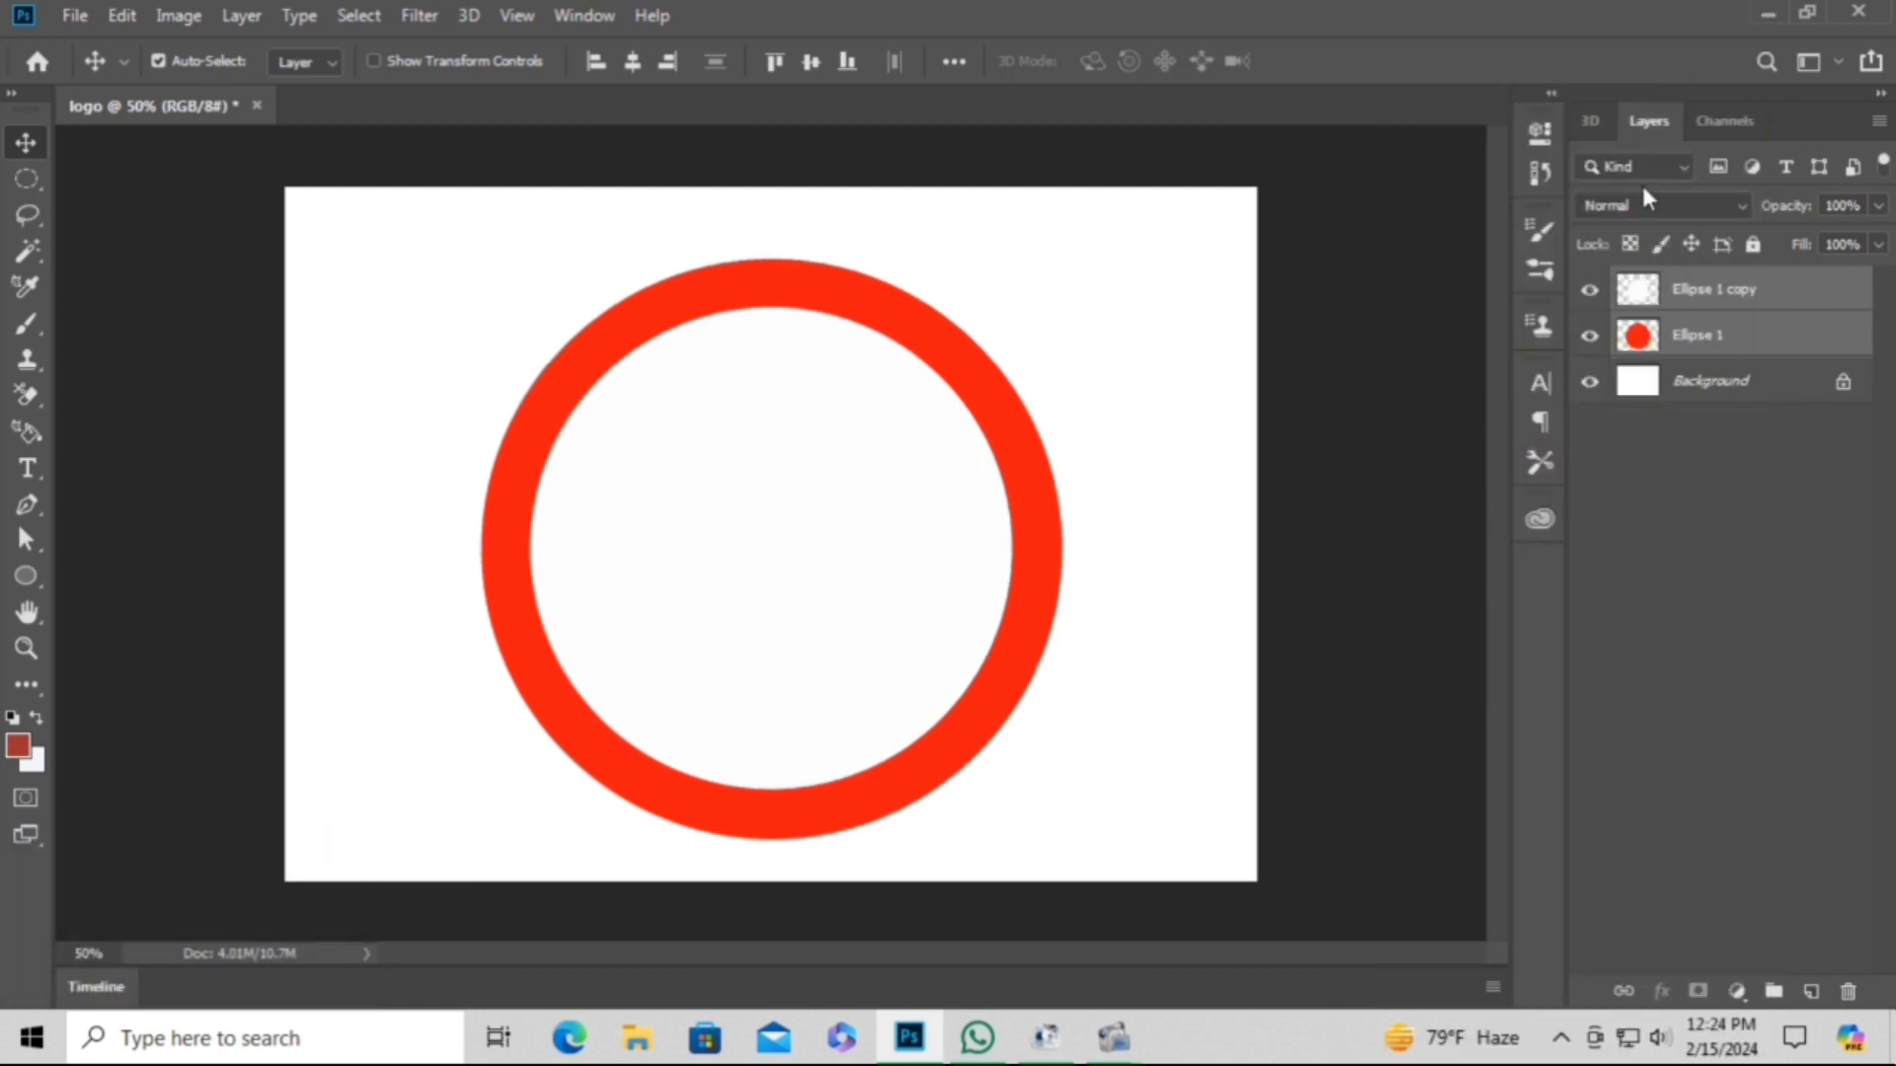
right_click(1771, 312)
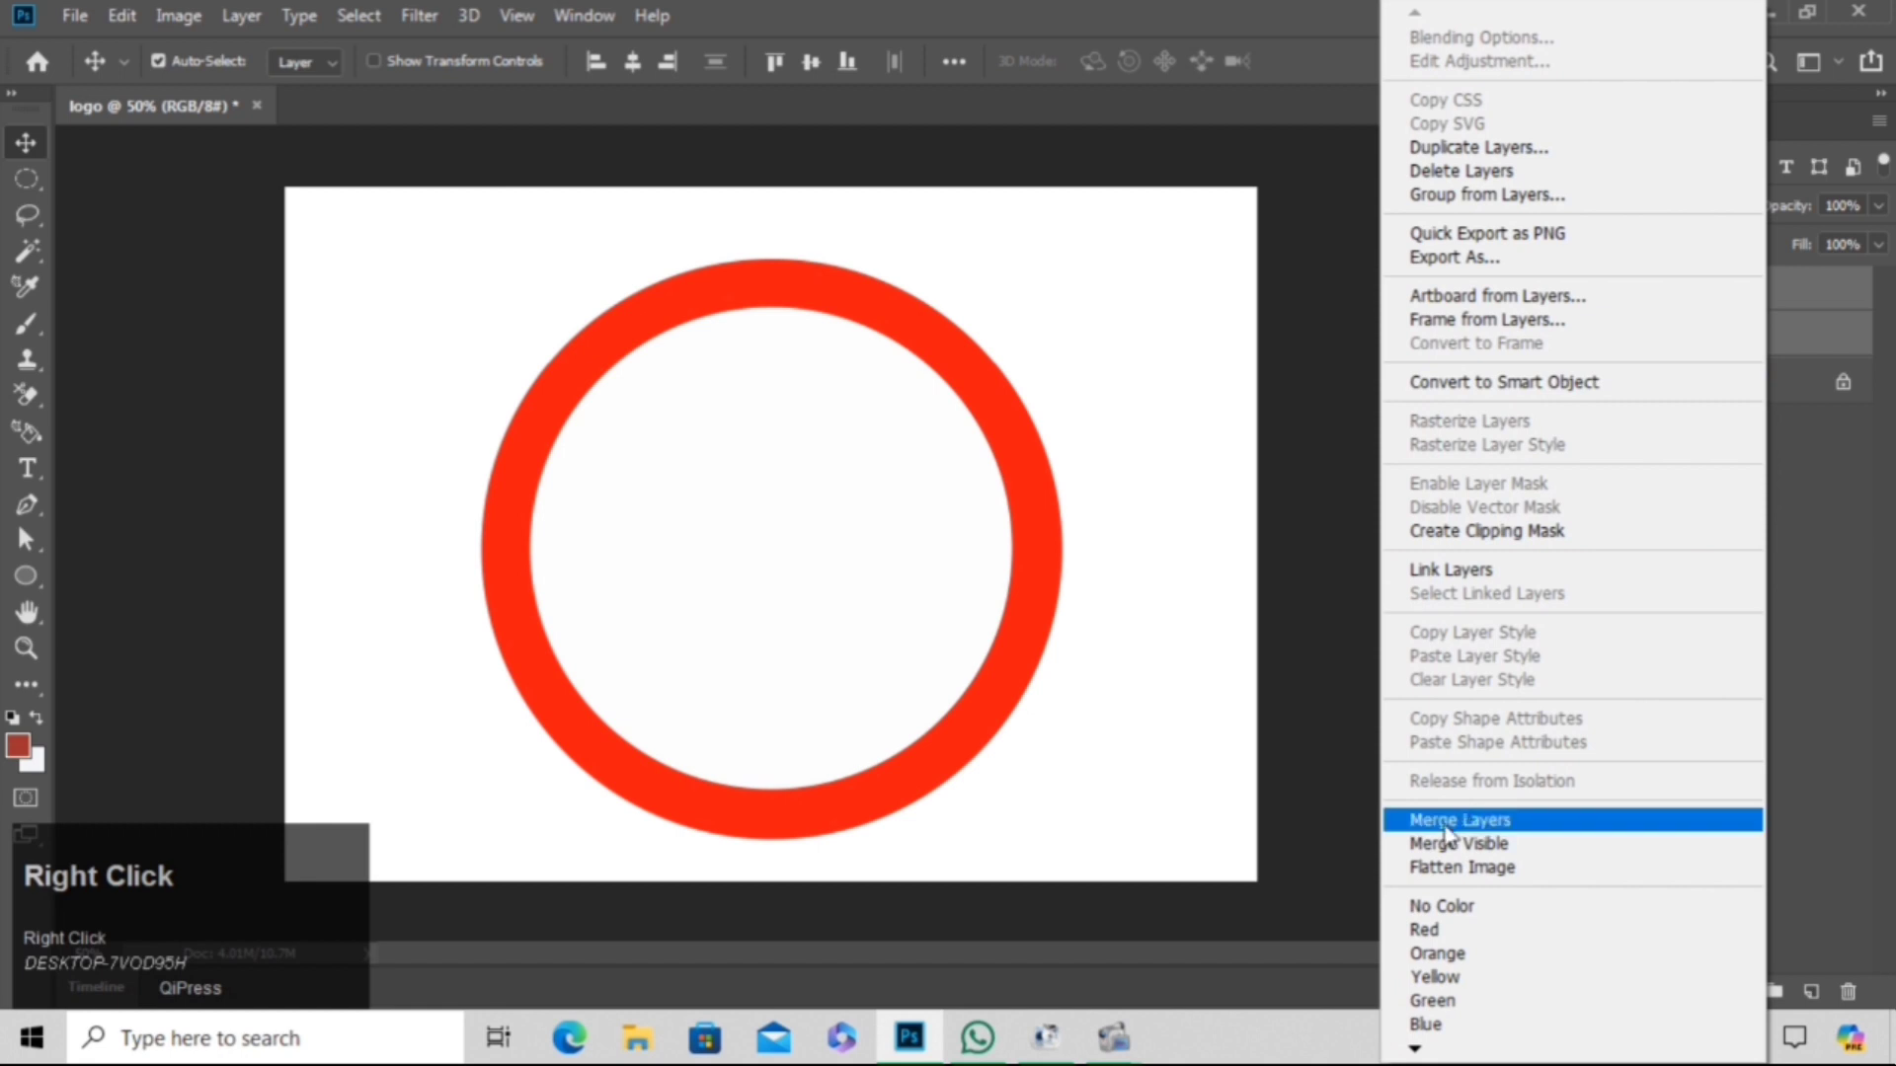
click(1502, 822)
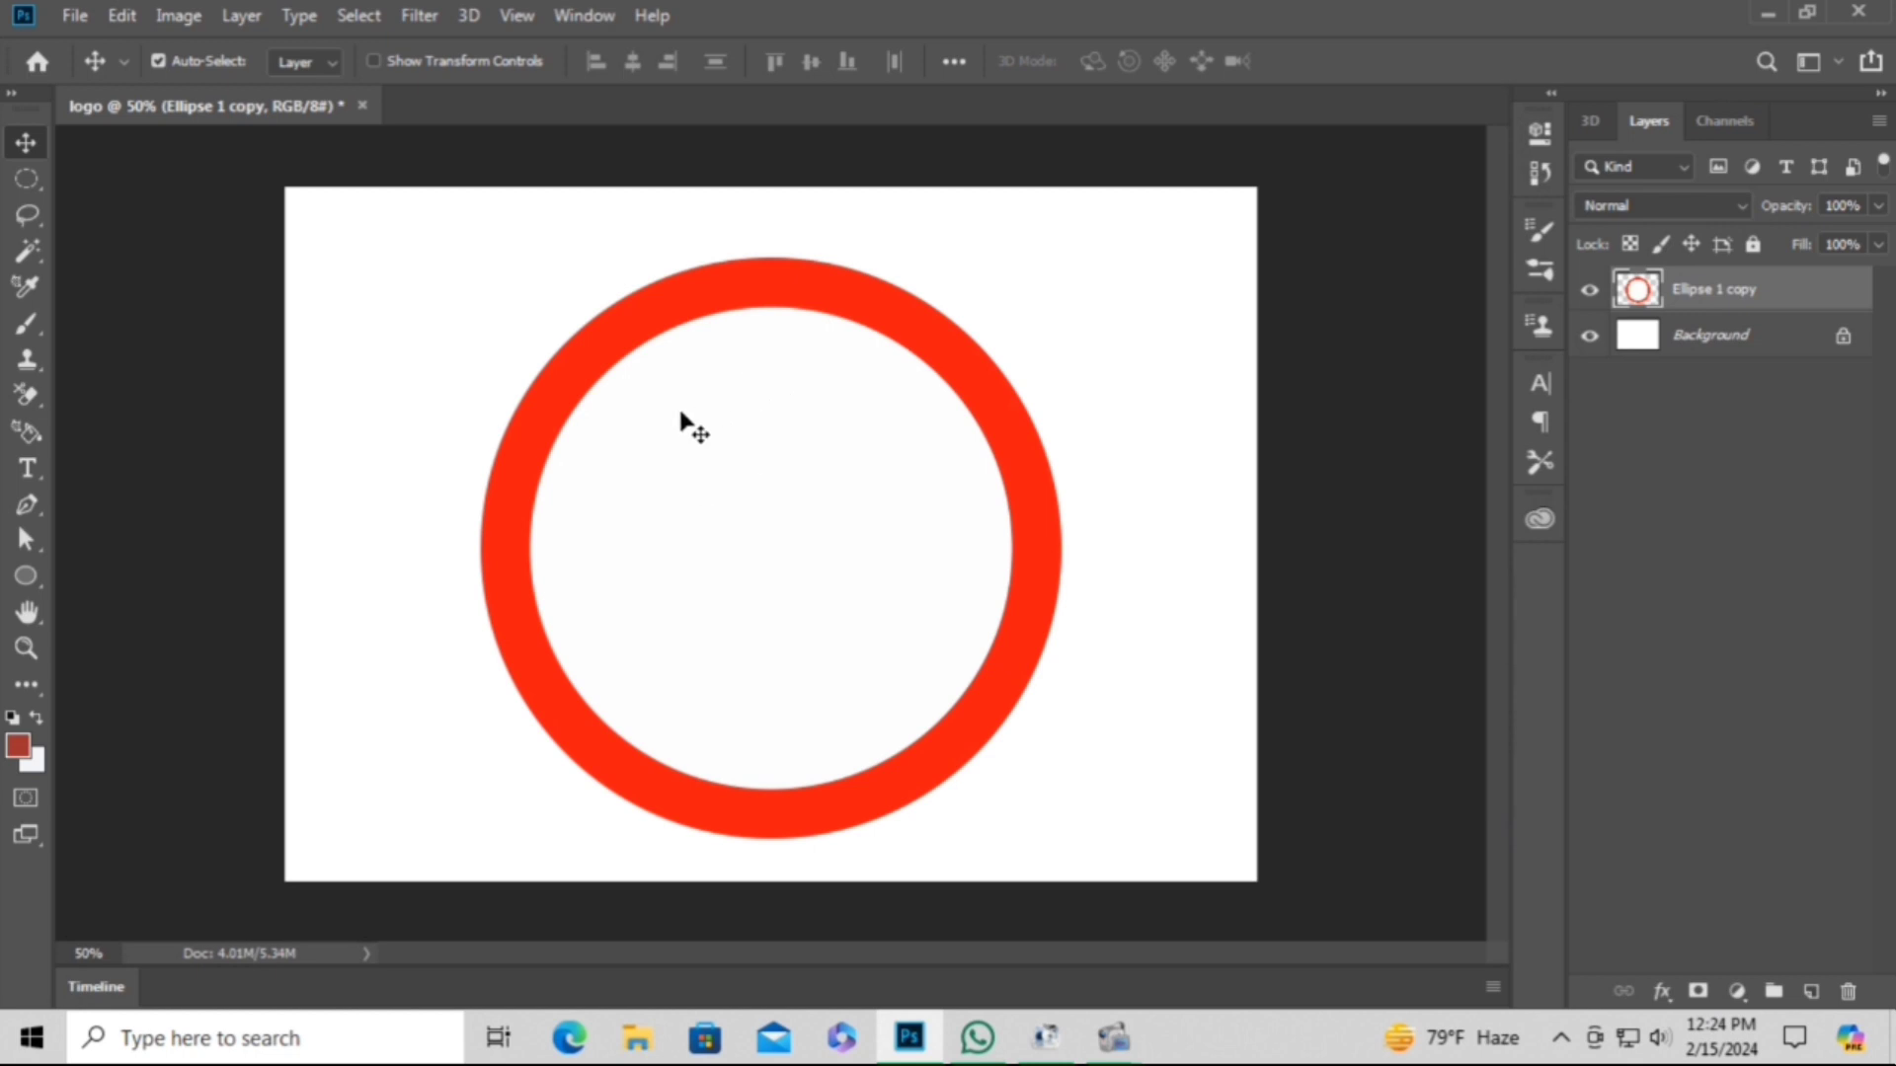
Hide the Background layer and delete the white area inside the red ring using the Magic Wand tool.
click(1590, 336)
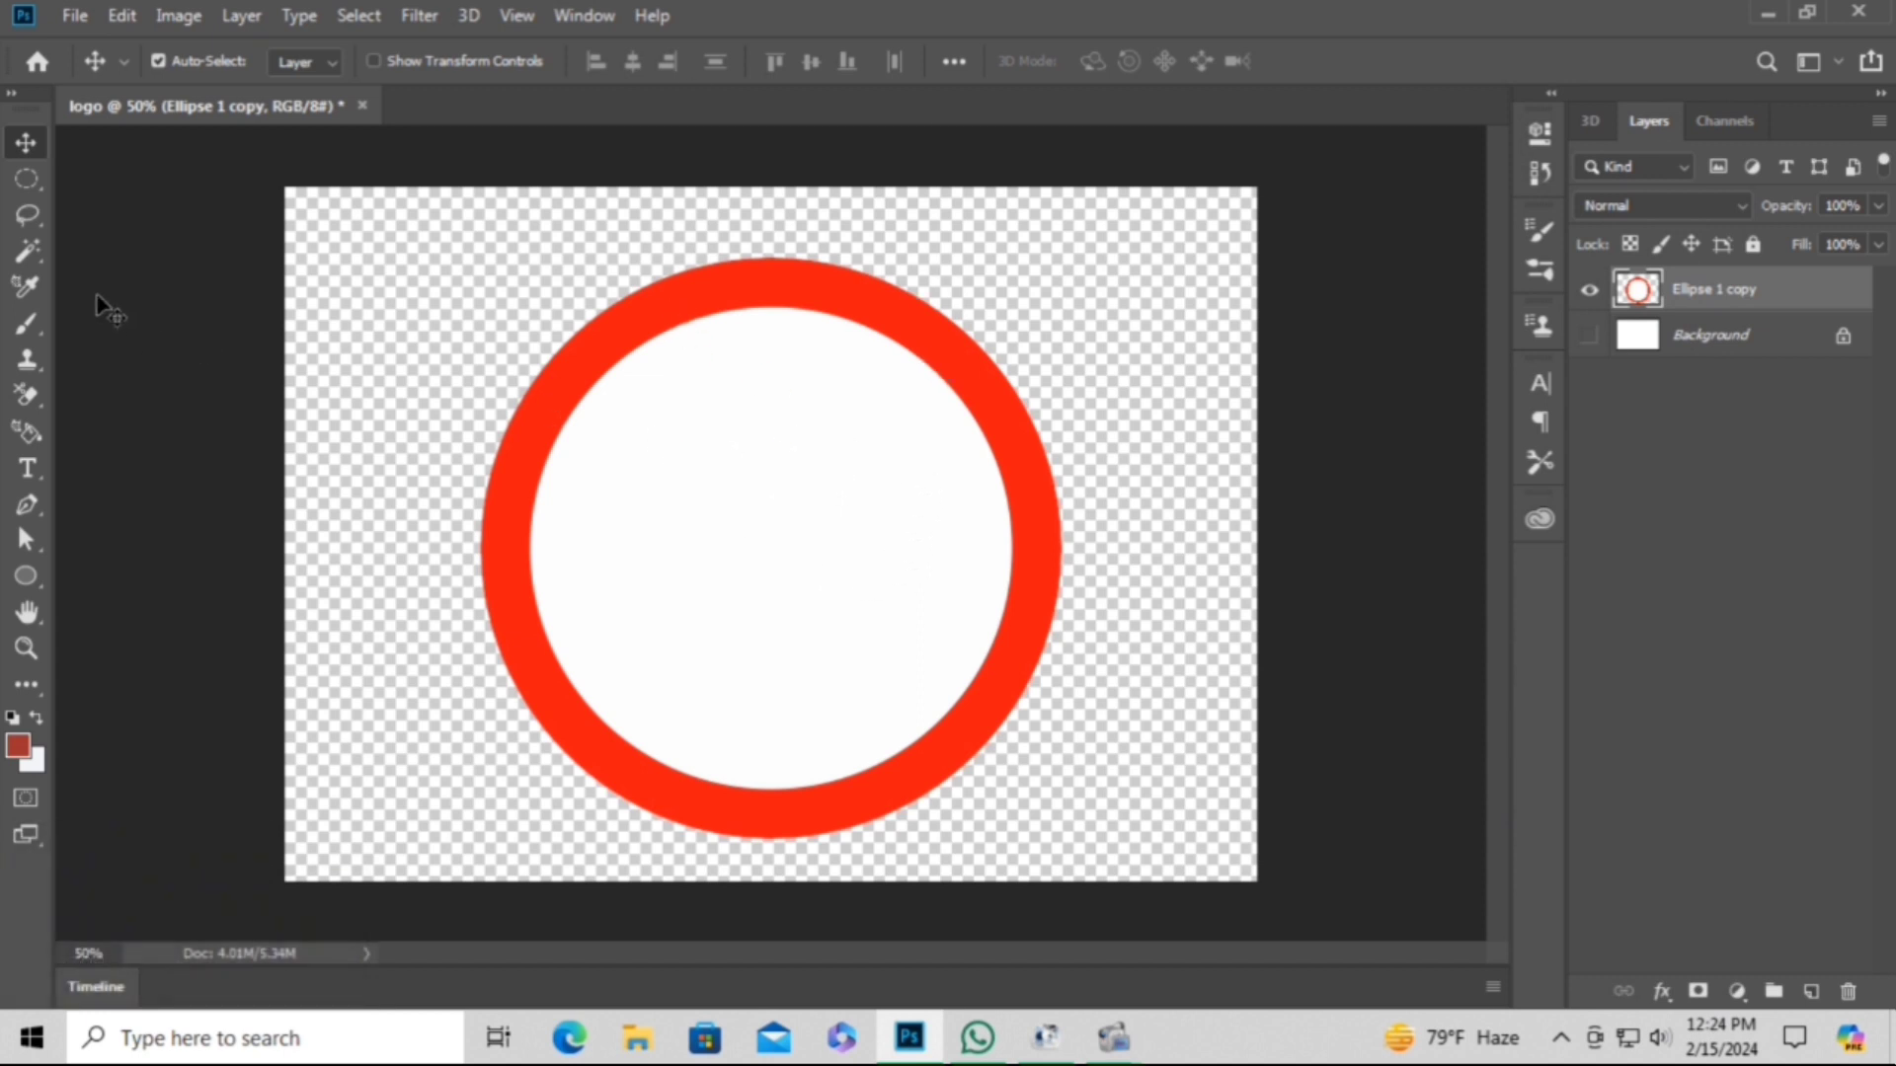
click(25, 247)
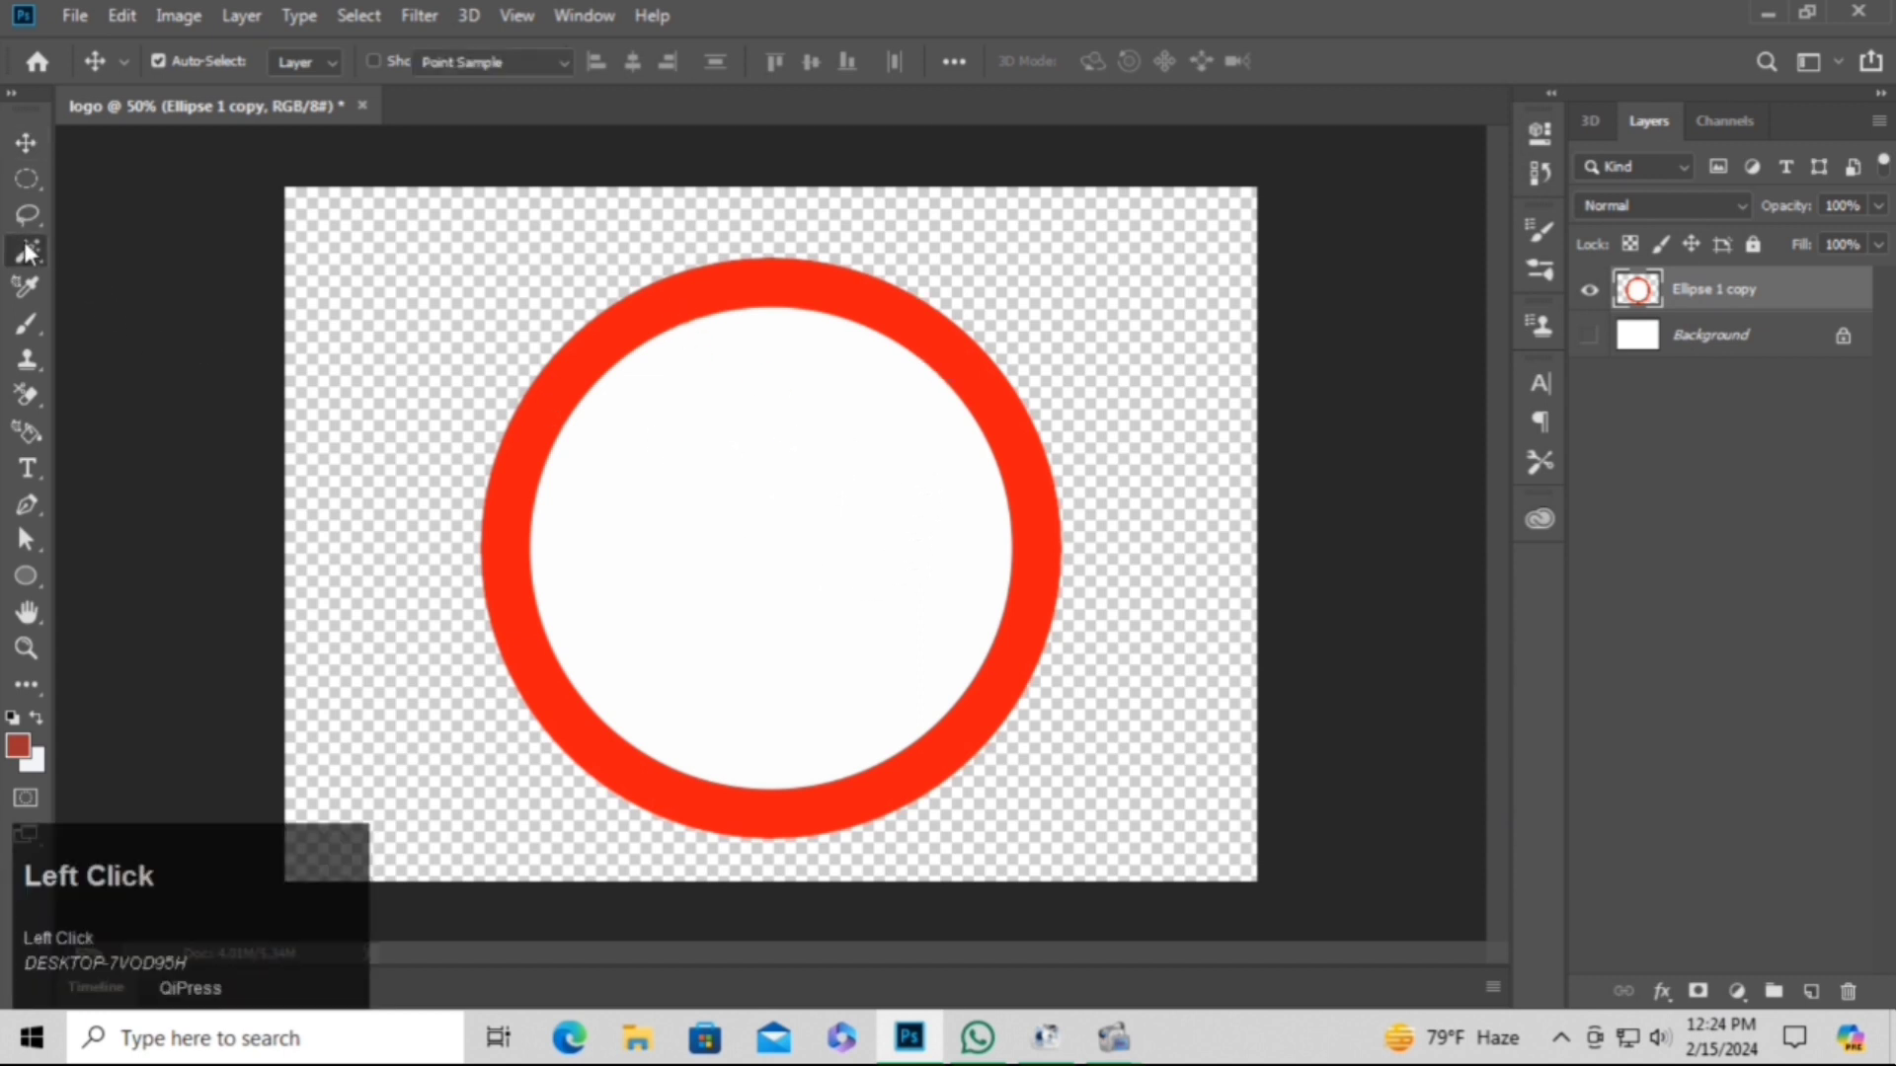
click(804, 449)
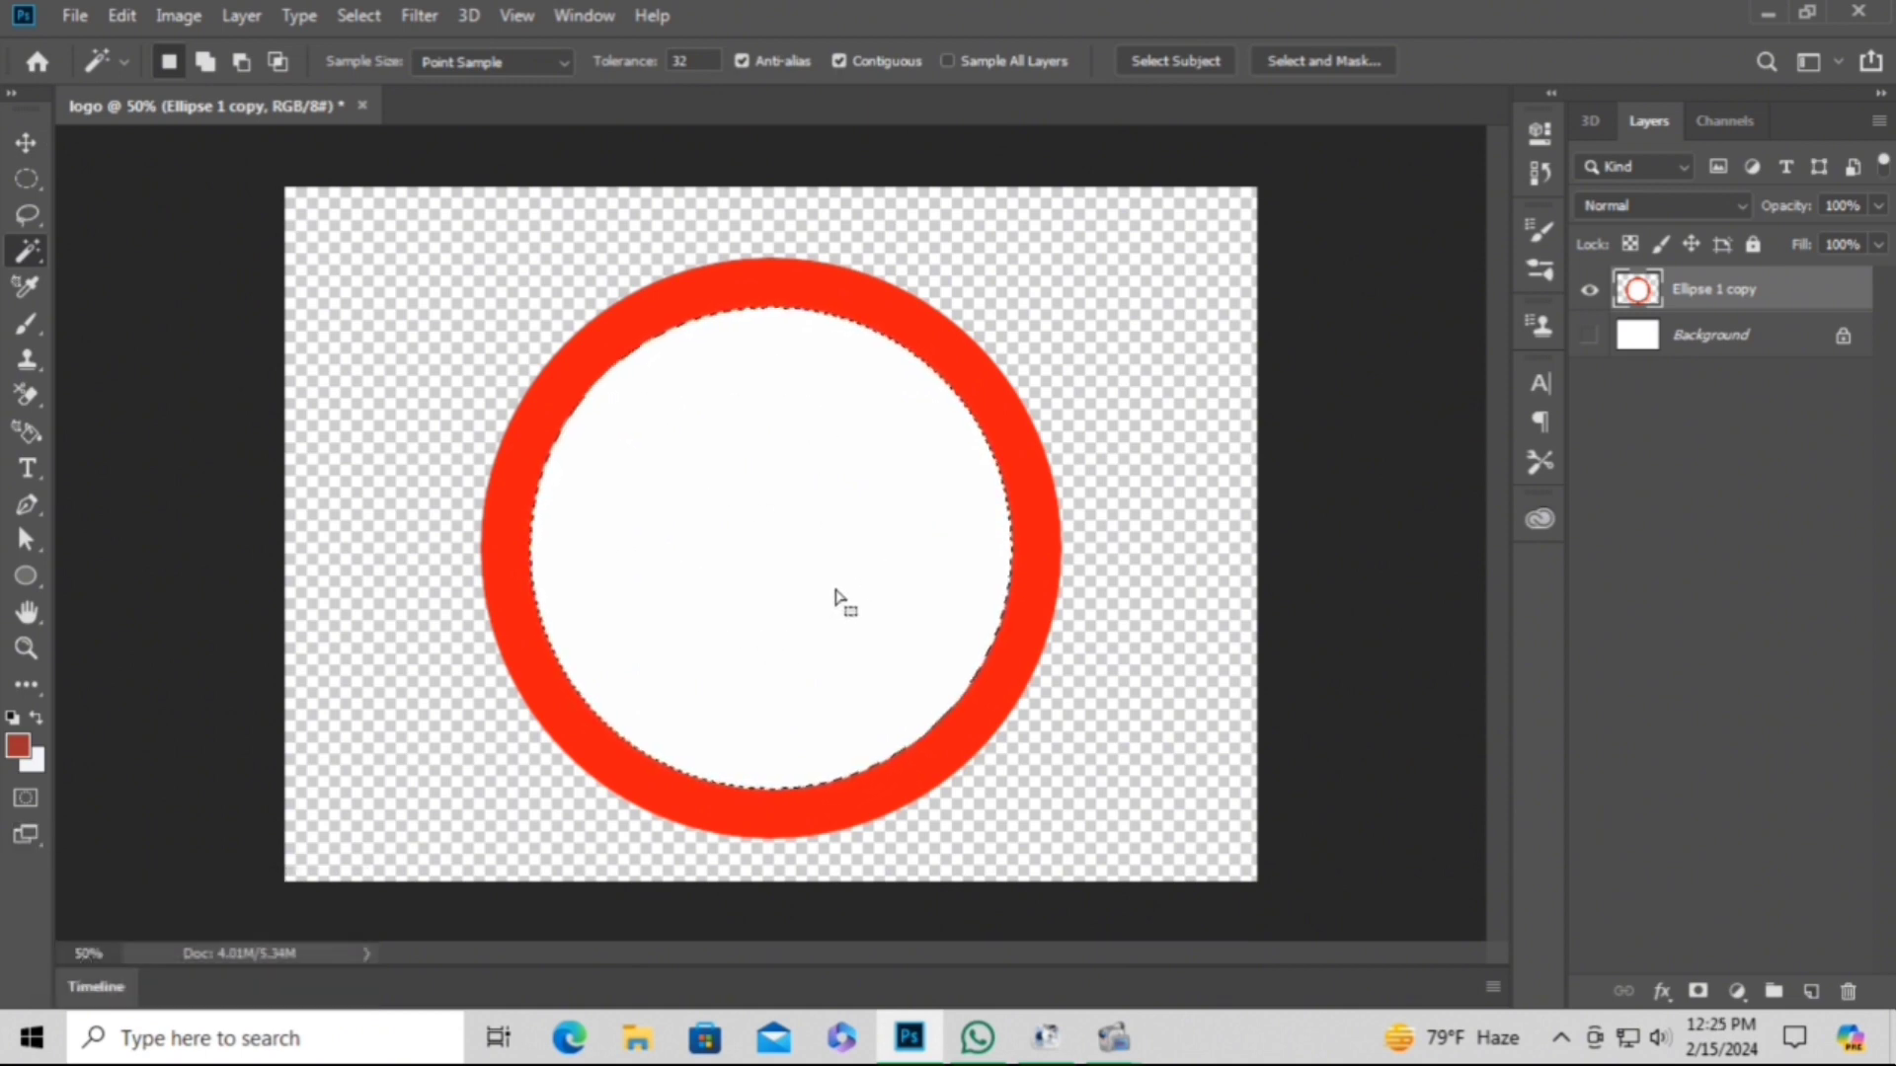
key(Delete)
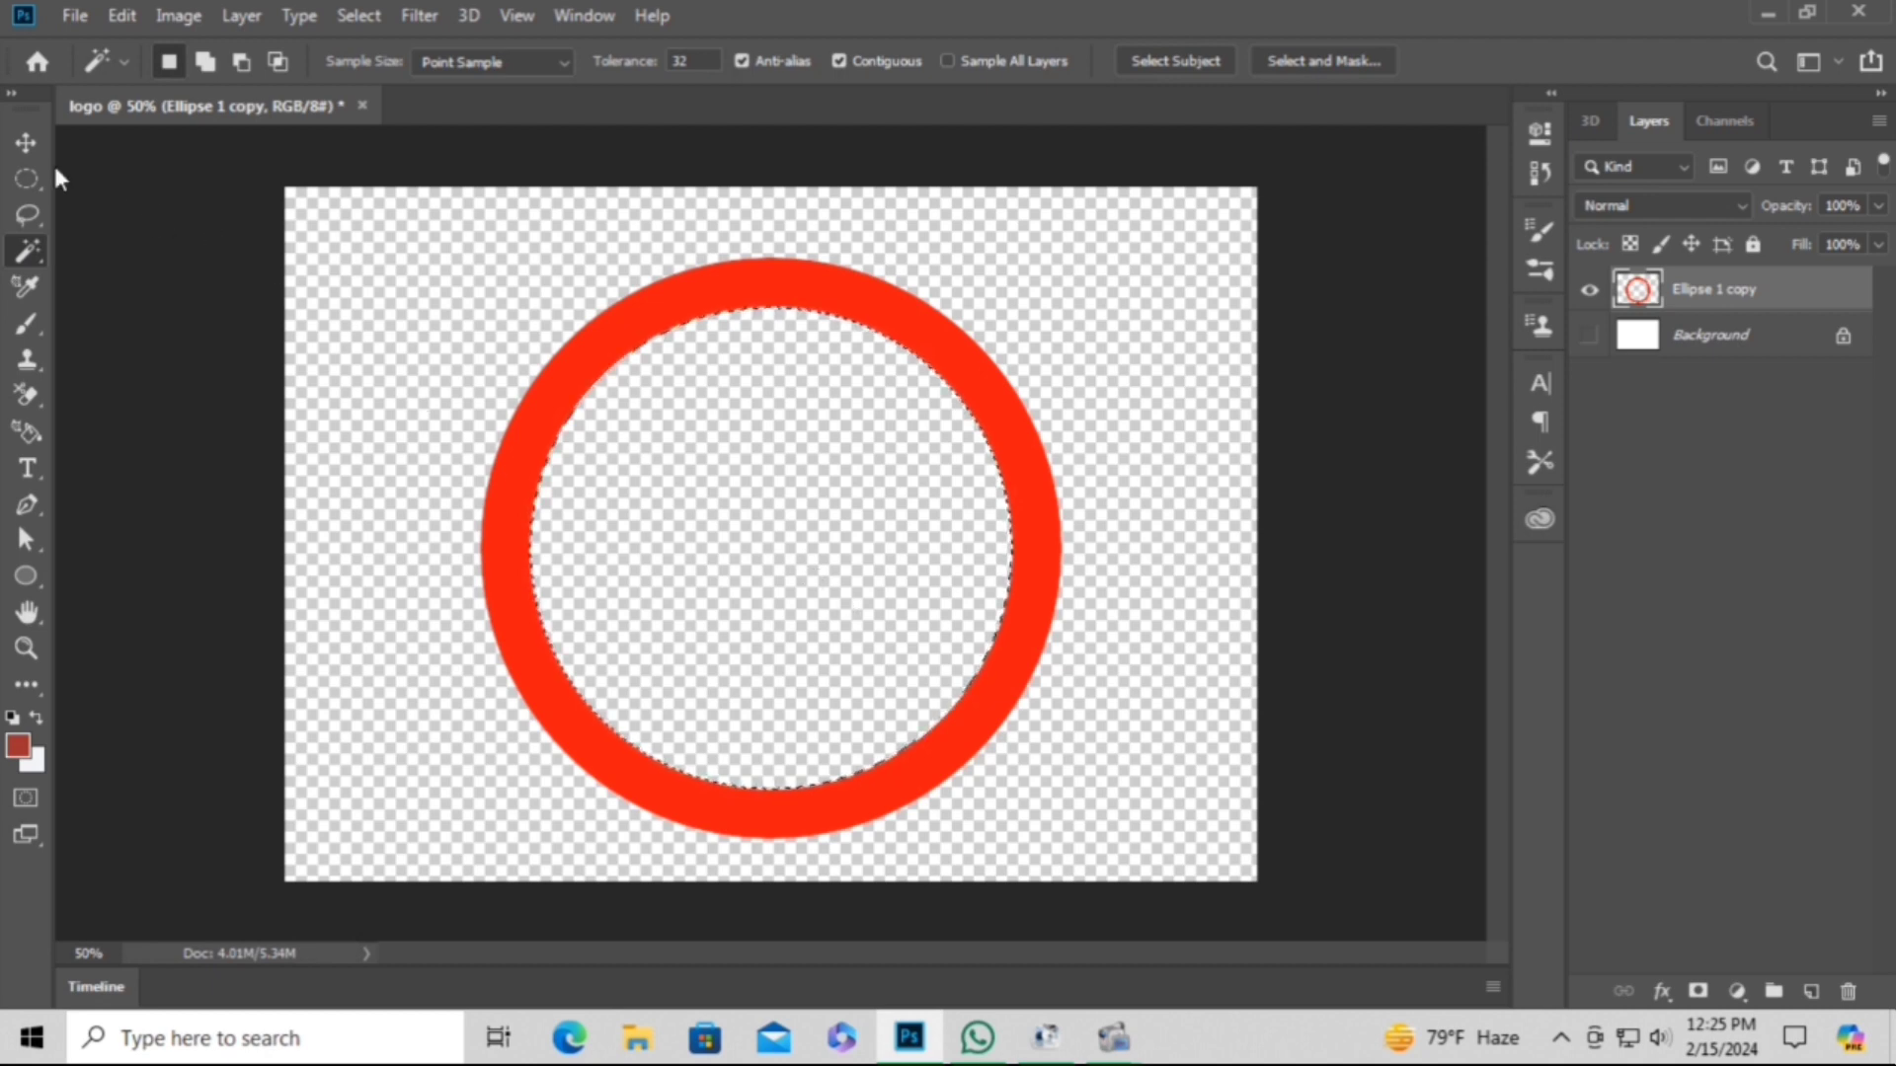
Clear the selection and move the red ring slightly upward on the canvas.
click(25, 143)
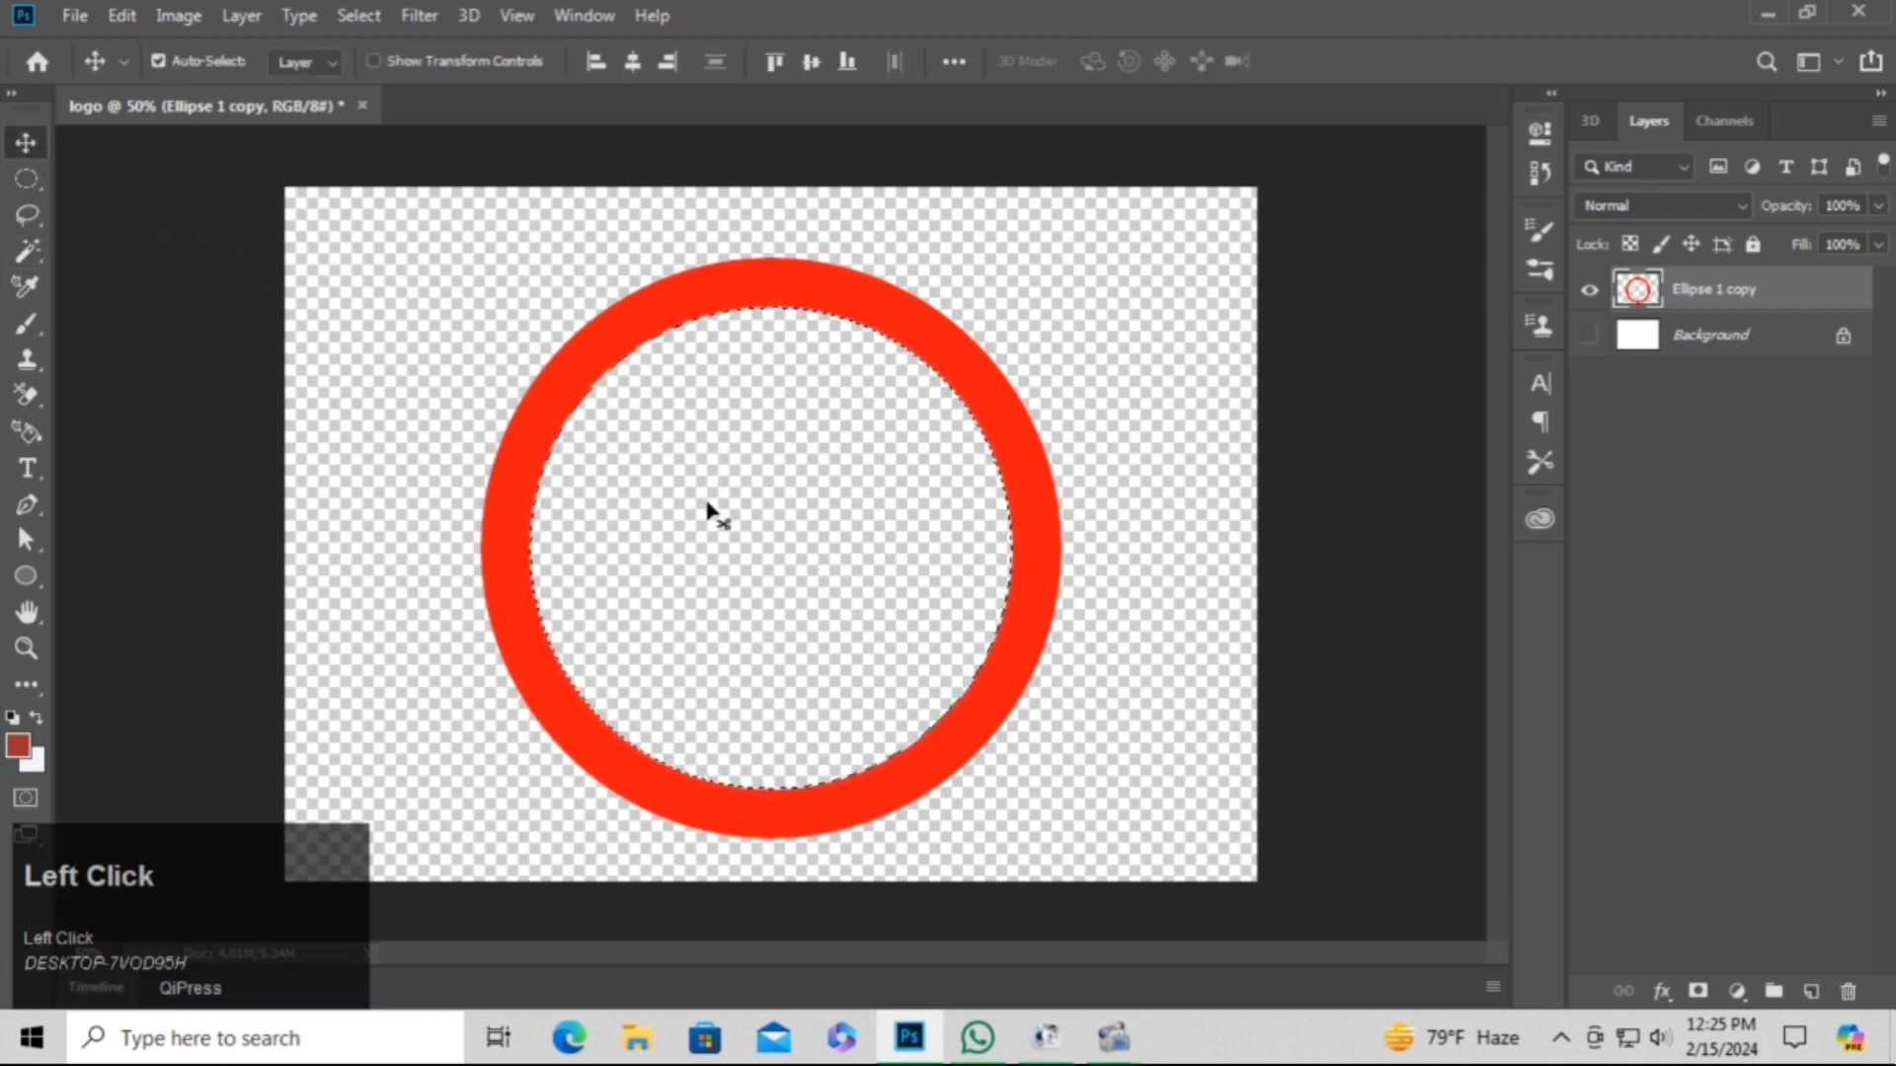
key(ctrl+d)
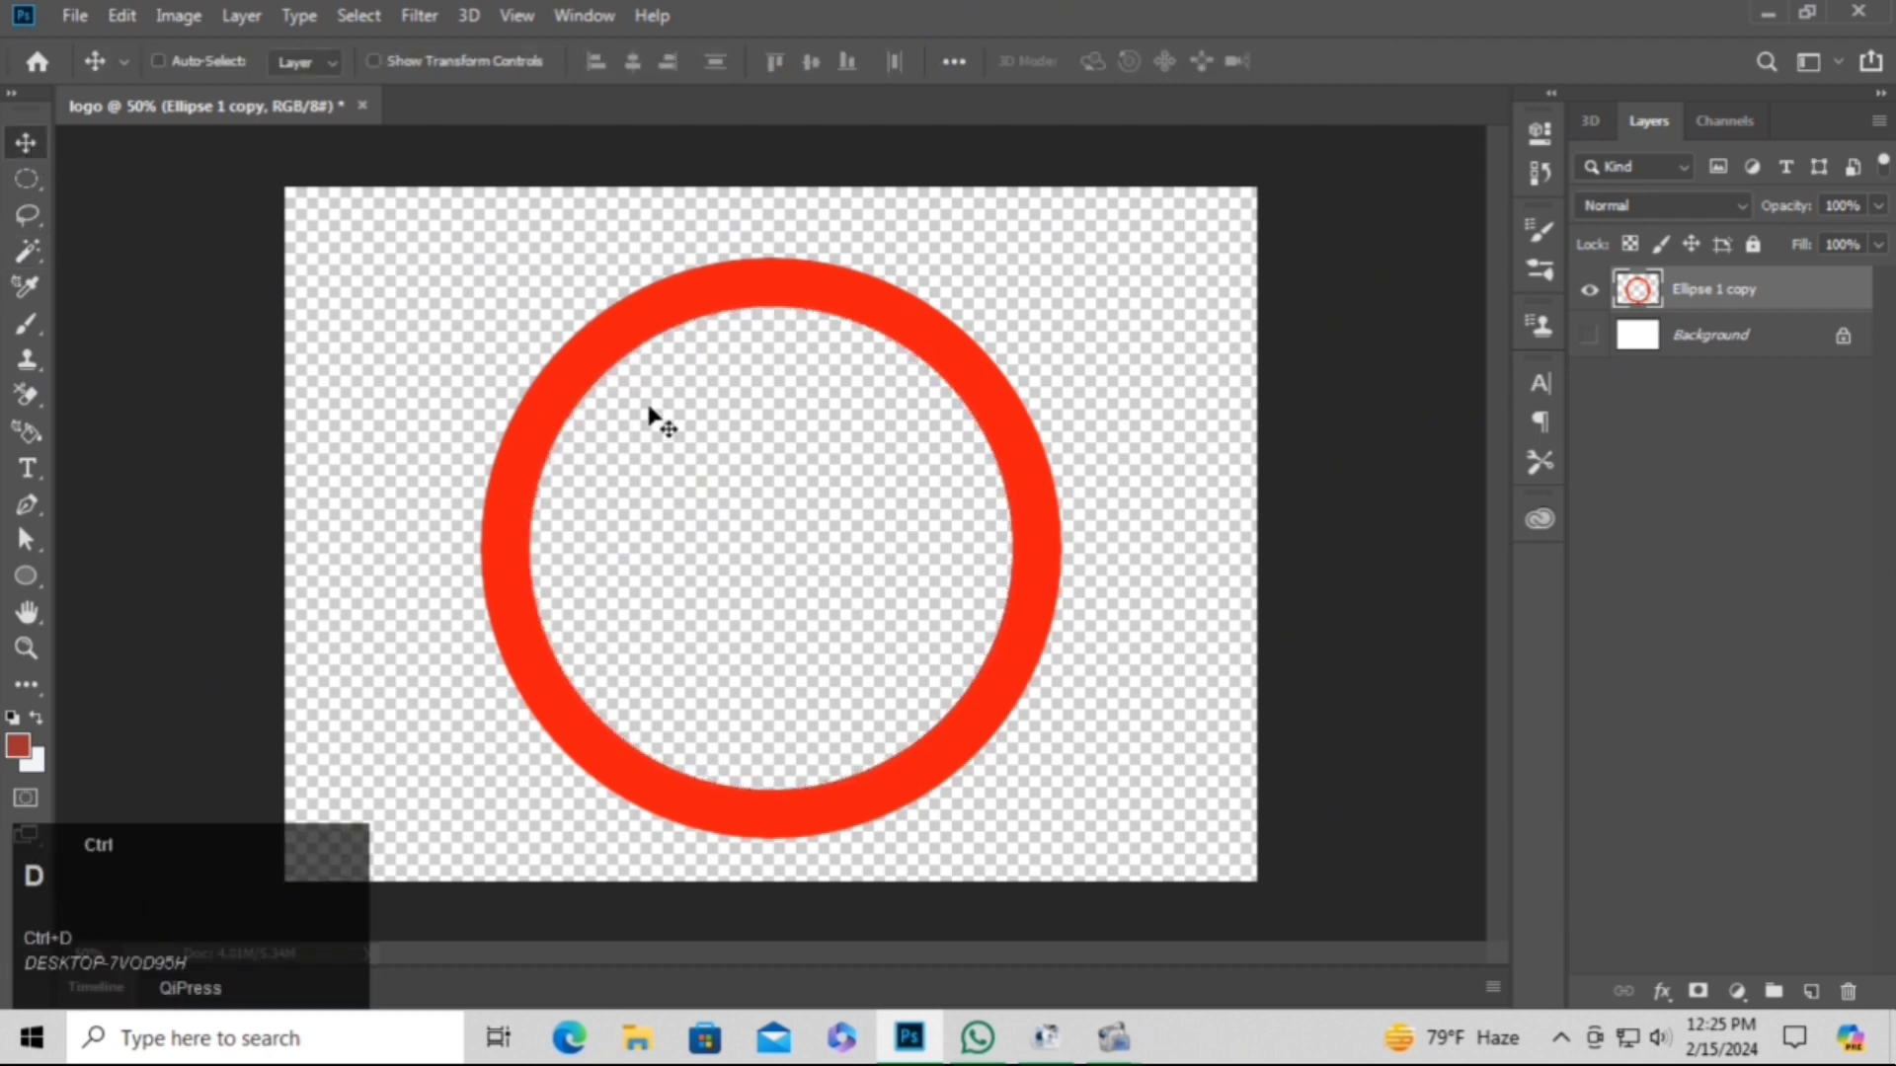
drag(914, 461, 926, 339)
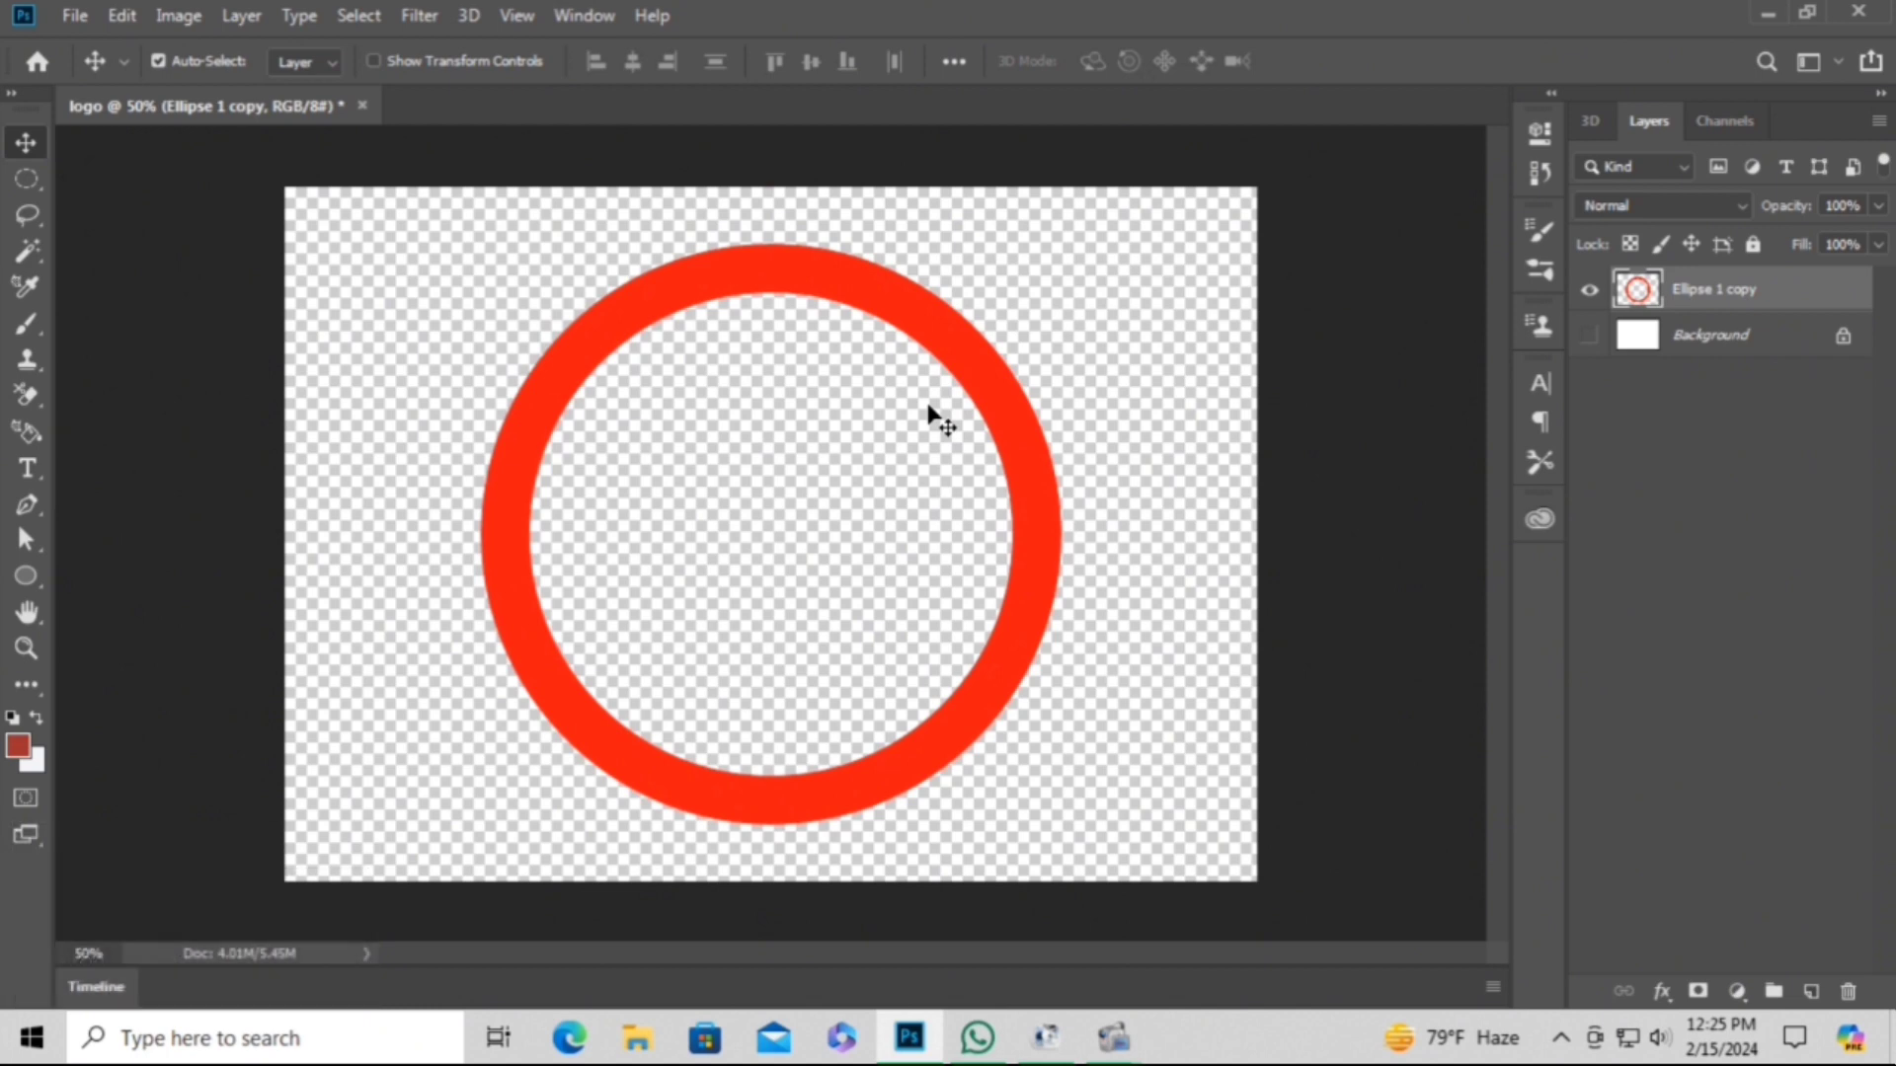
Add a text layer with the letter s inside the red ring, replacing the placeholder text.
click(32, 465)
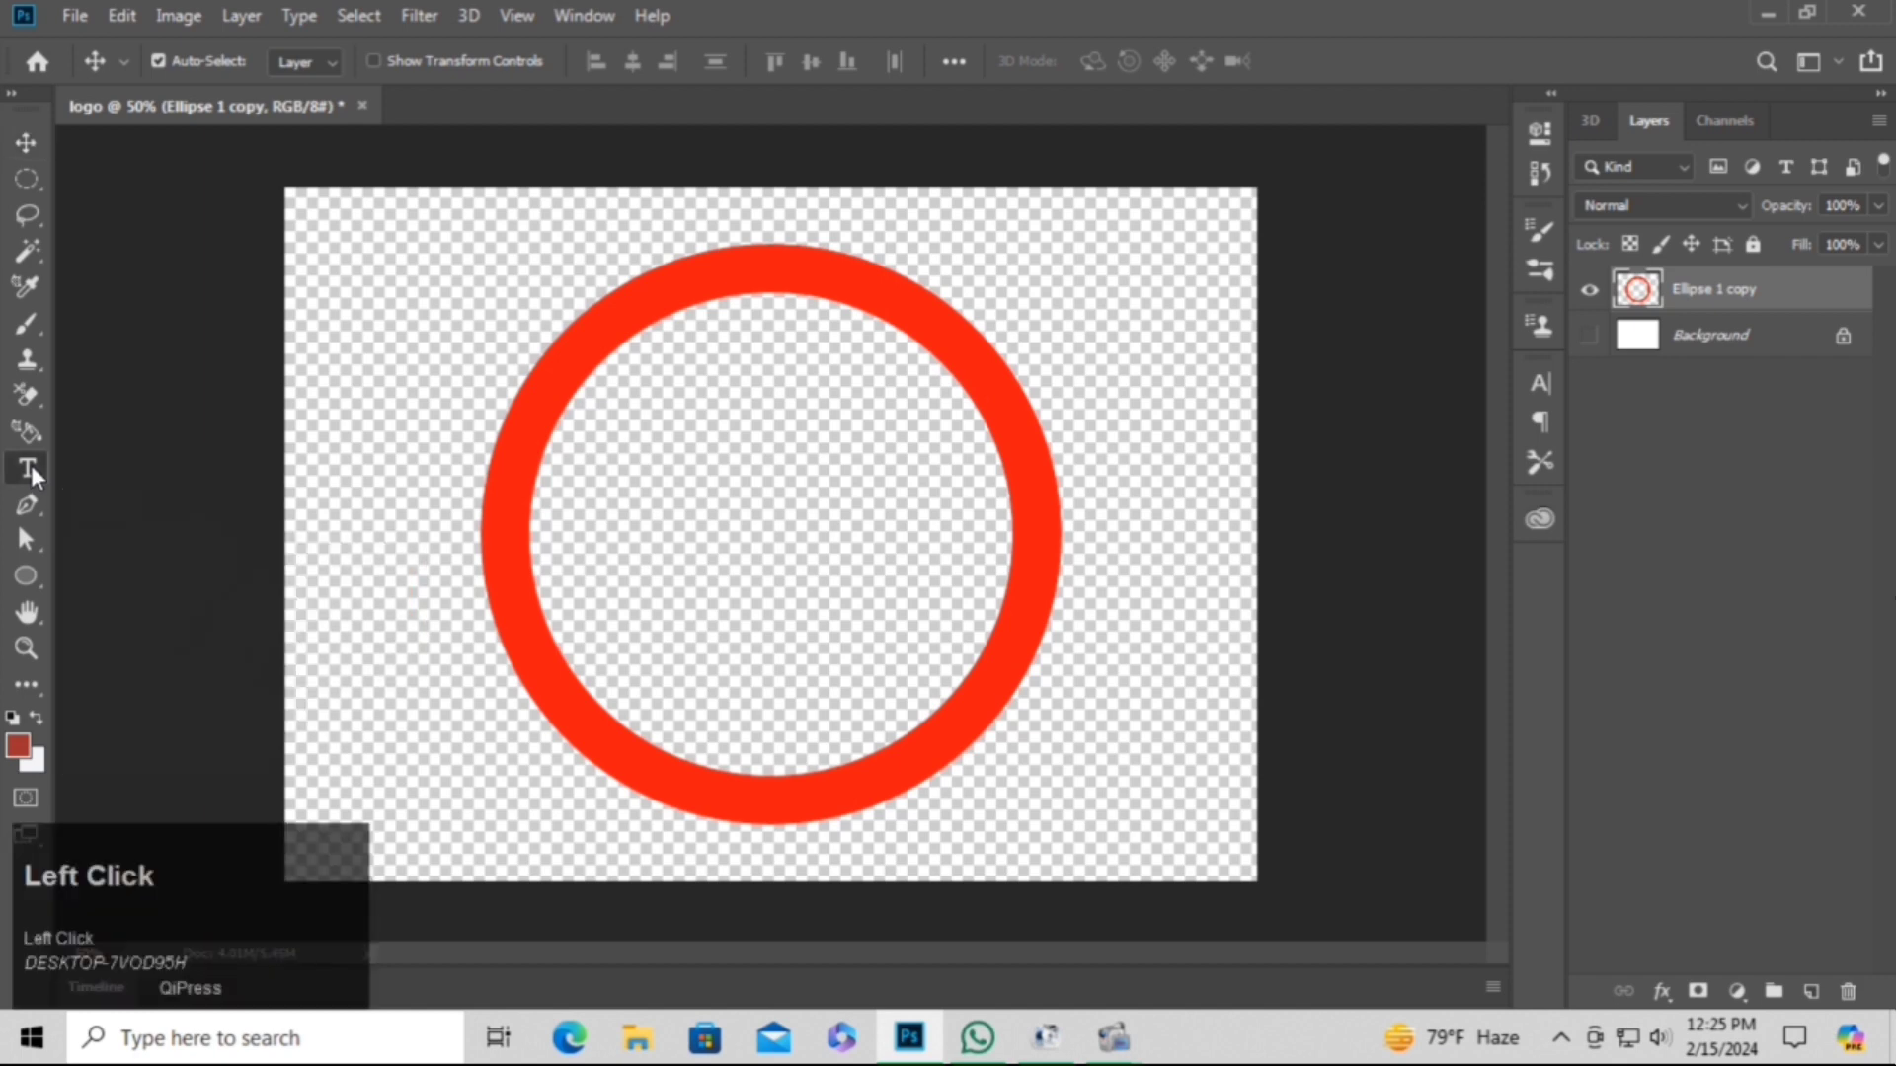
click(725, 532)
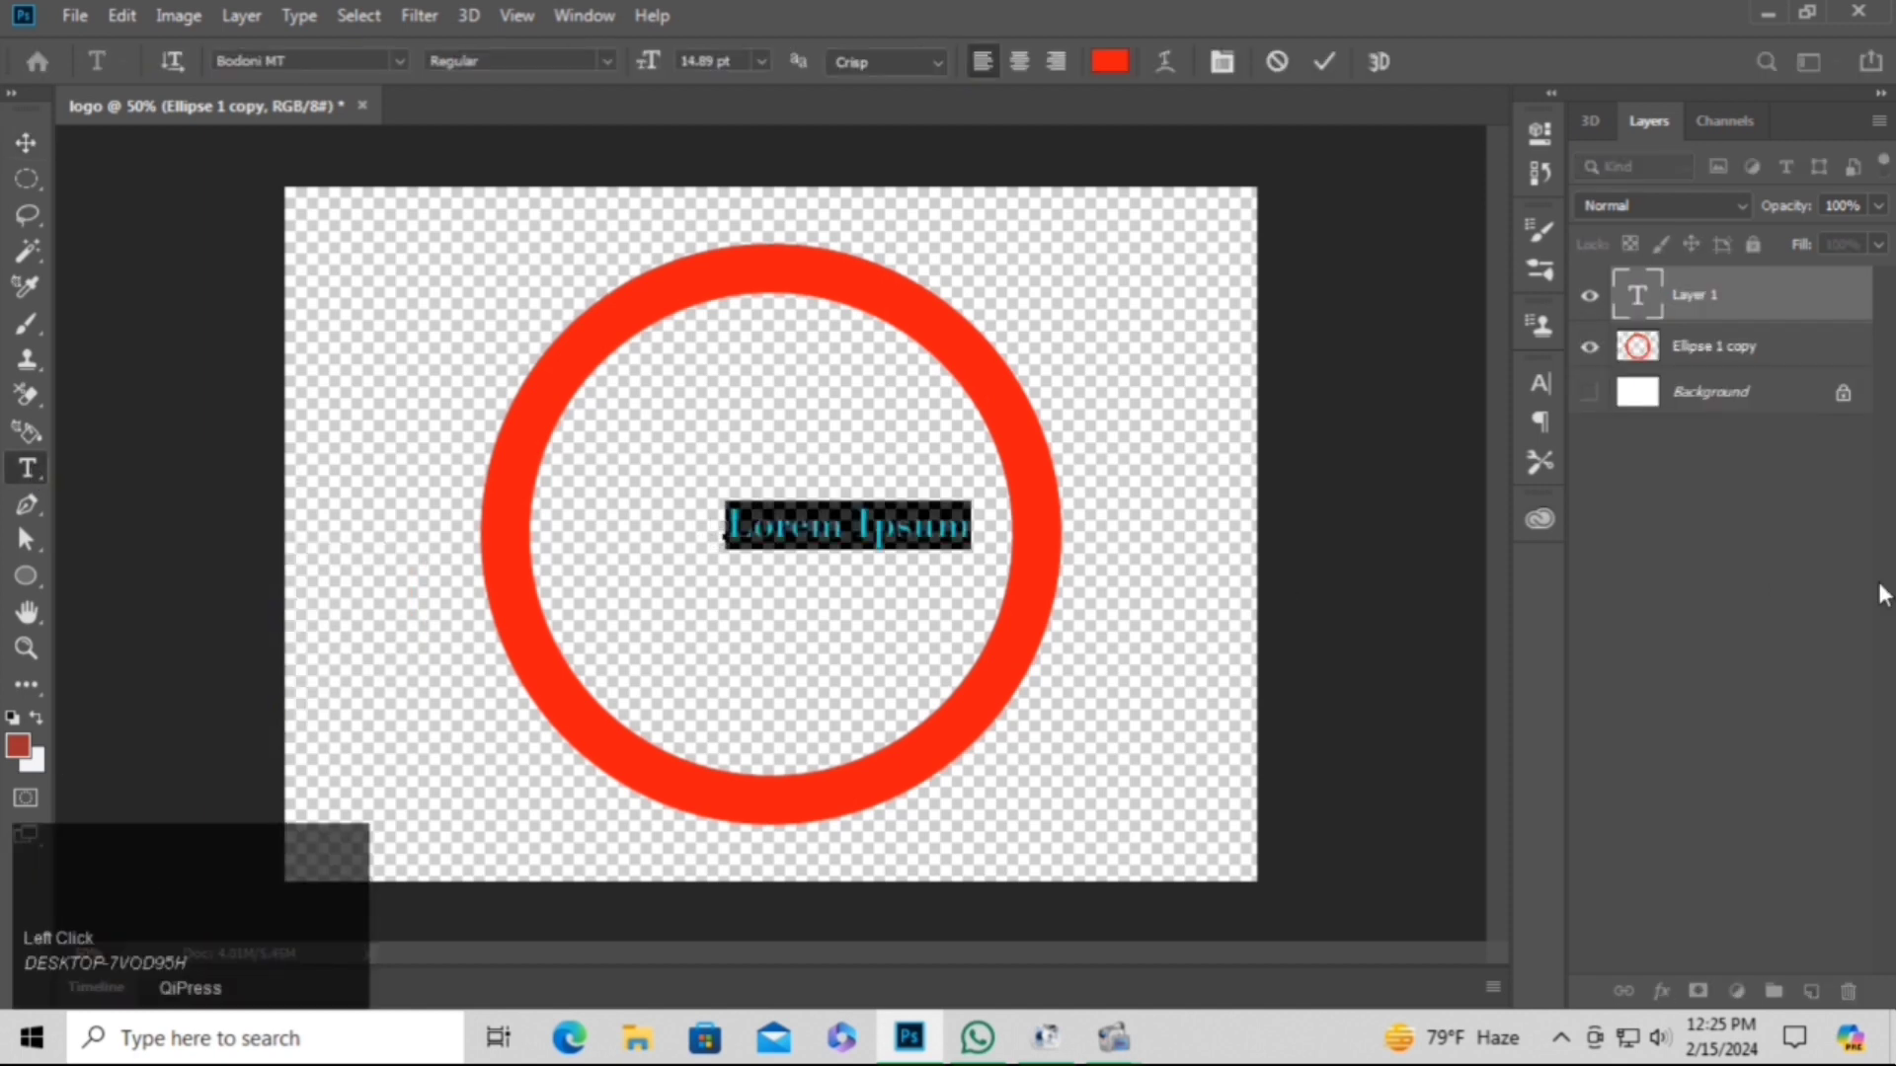
key(BackSpace)
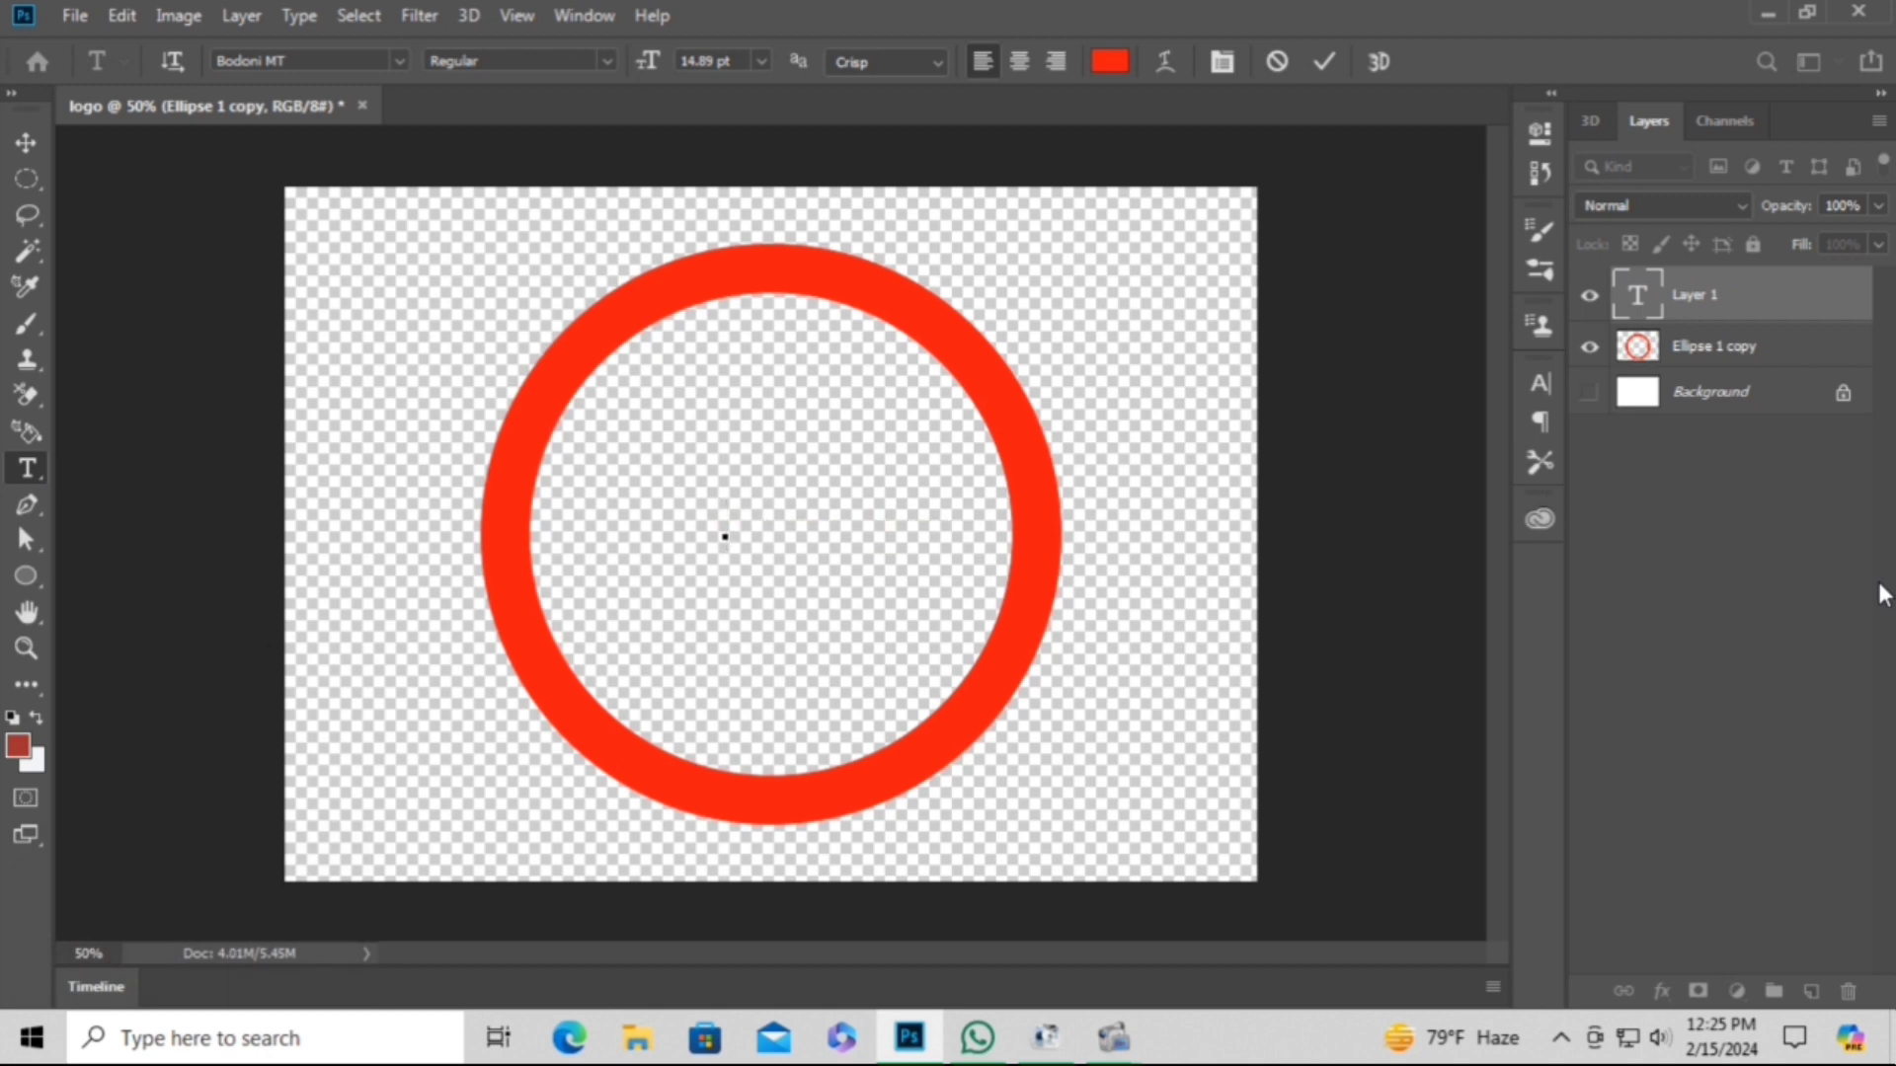
text(s)
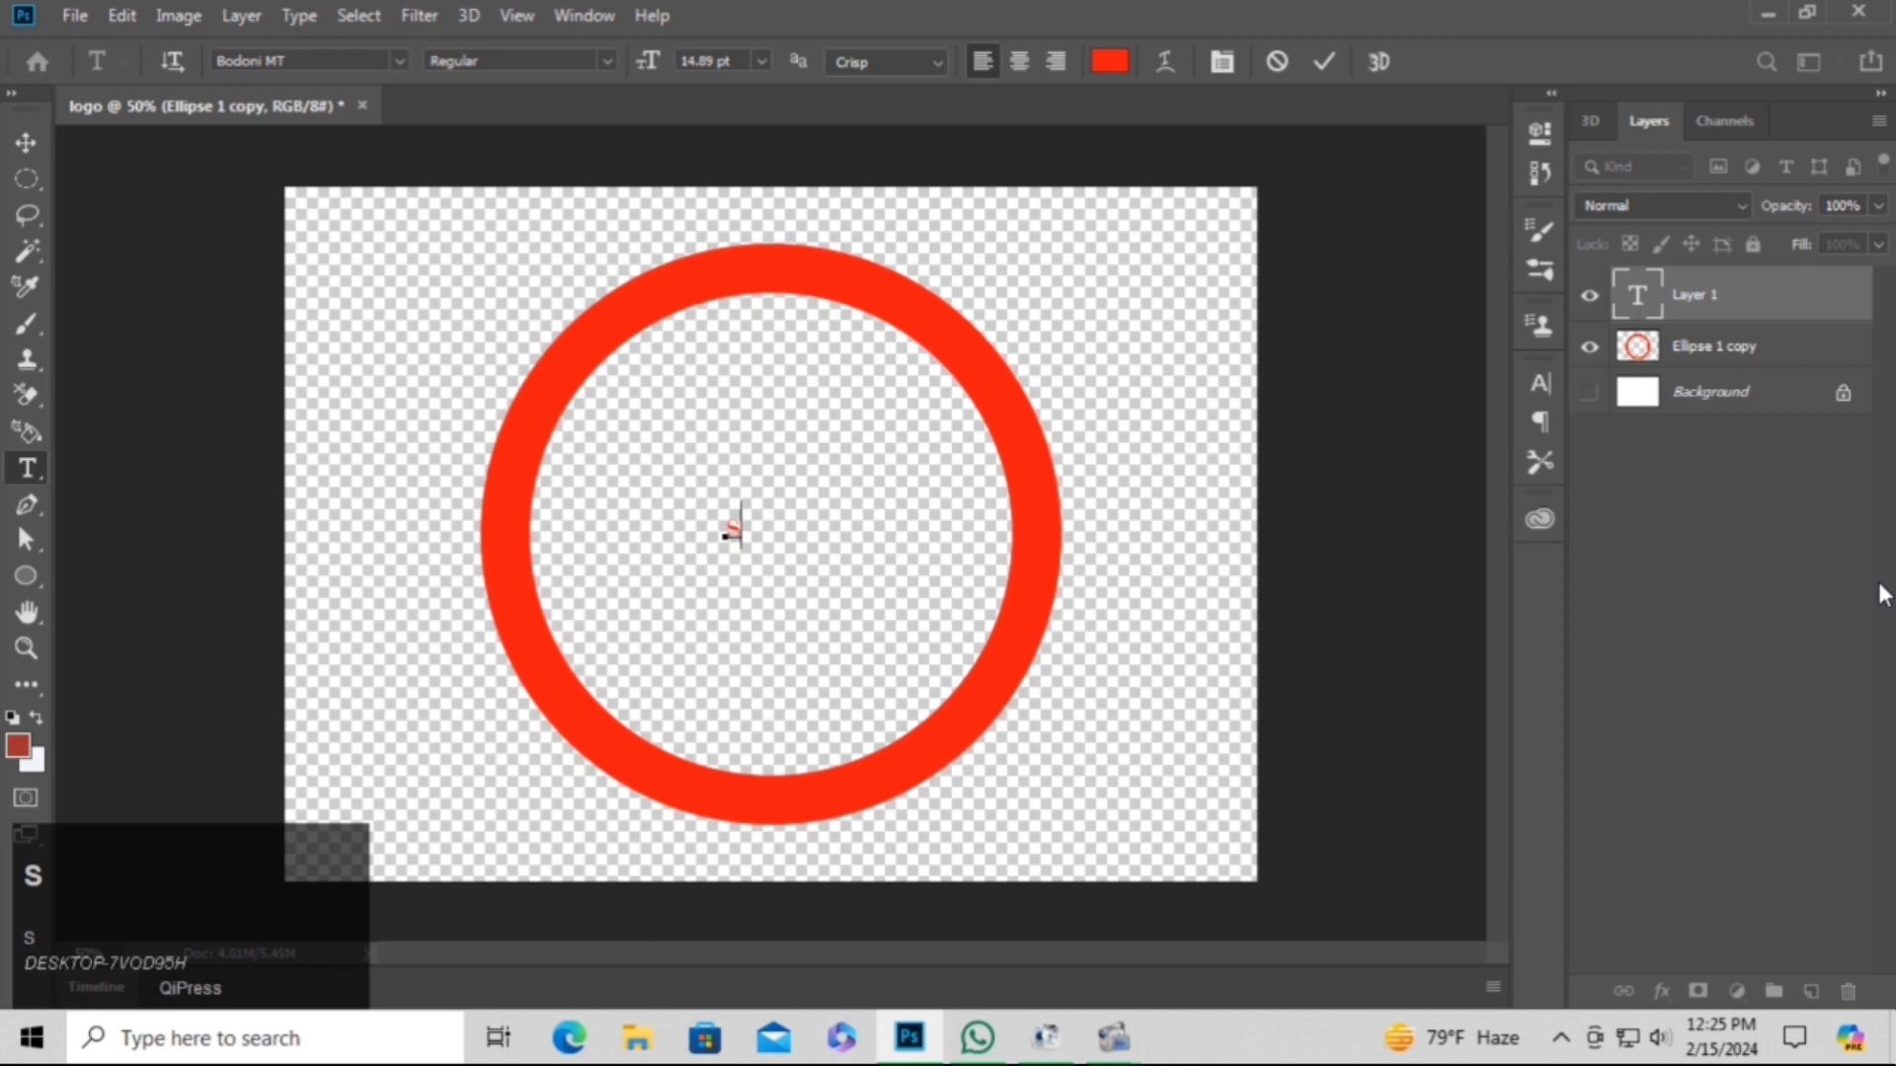
click(26, 141)
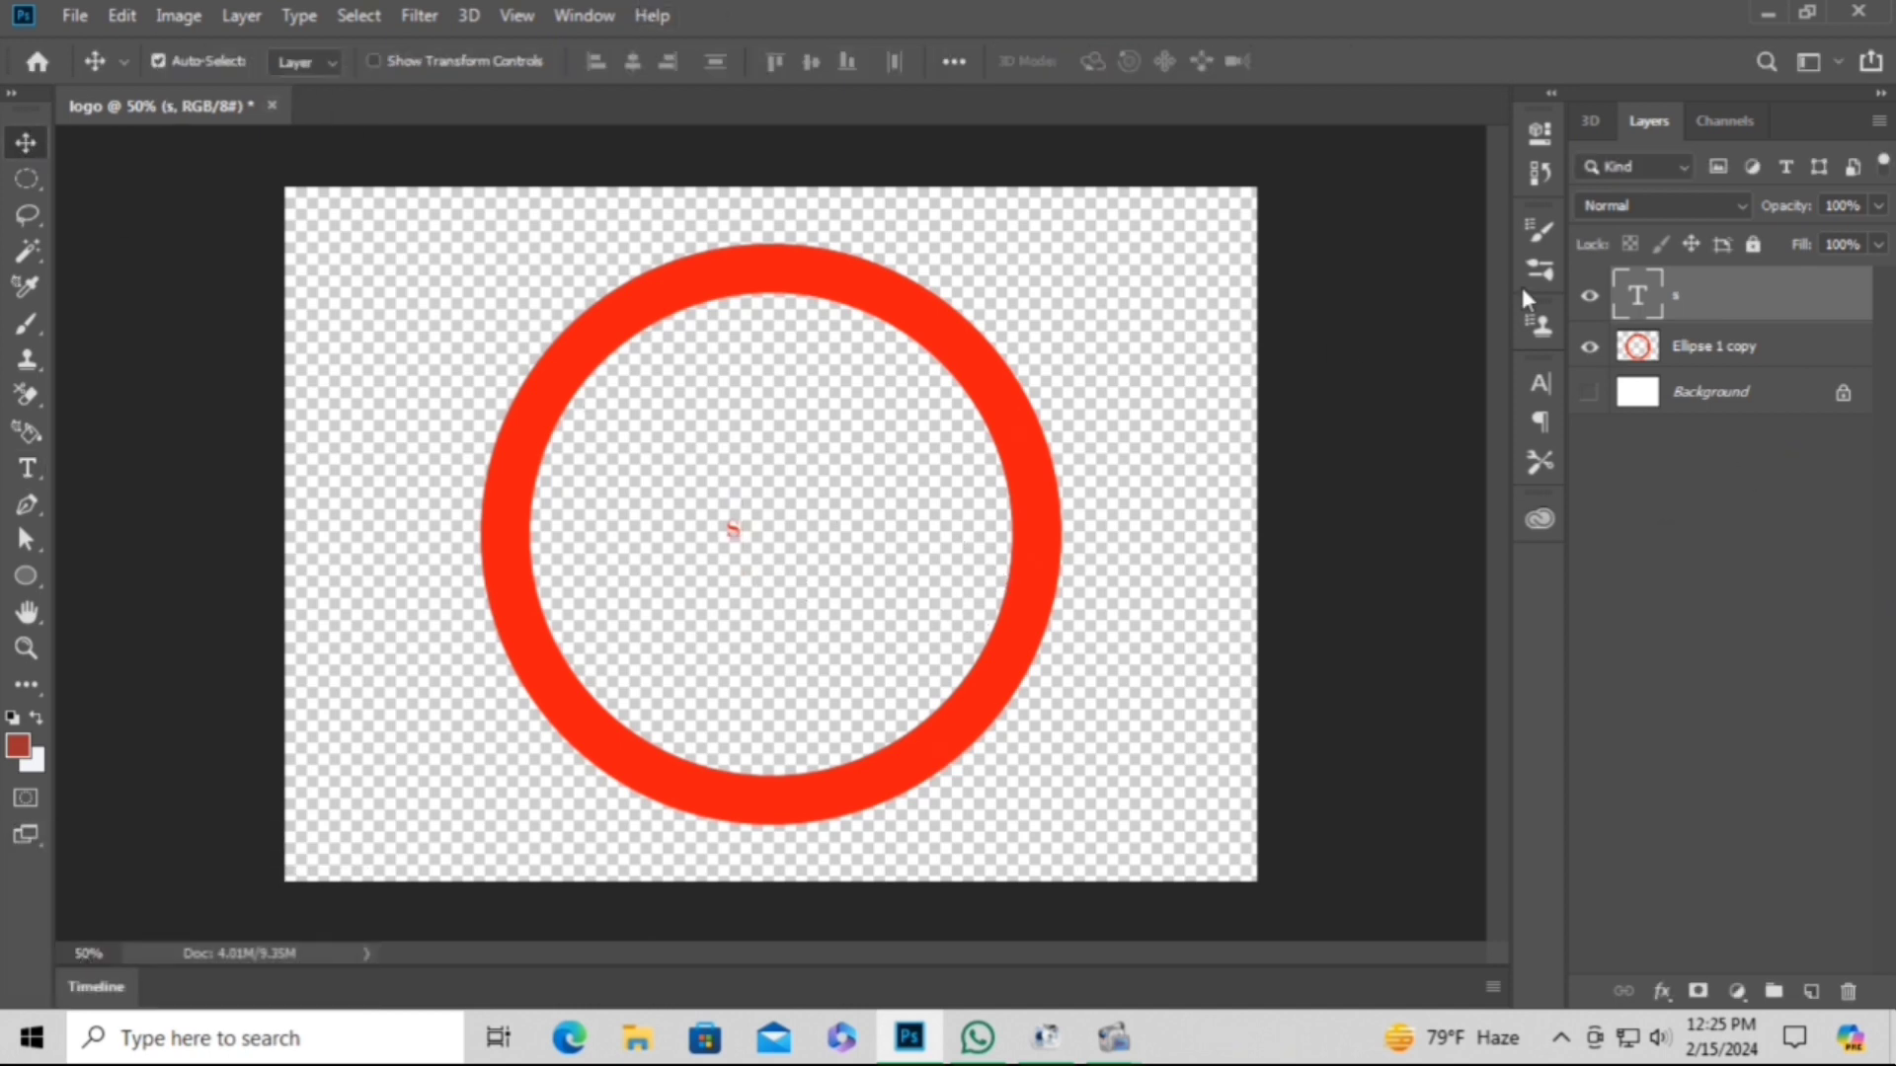
Set the font size of the letter s text layer to 60 pt.
click(1541, 382)
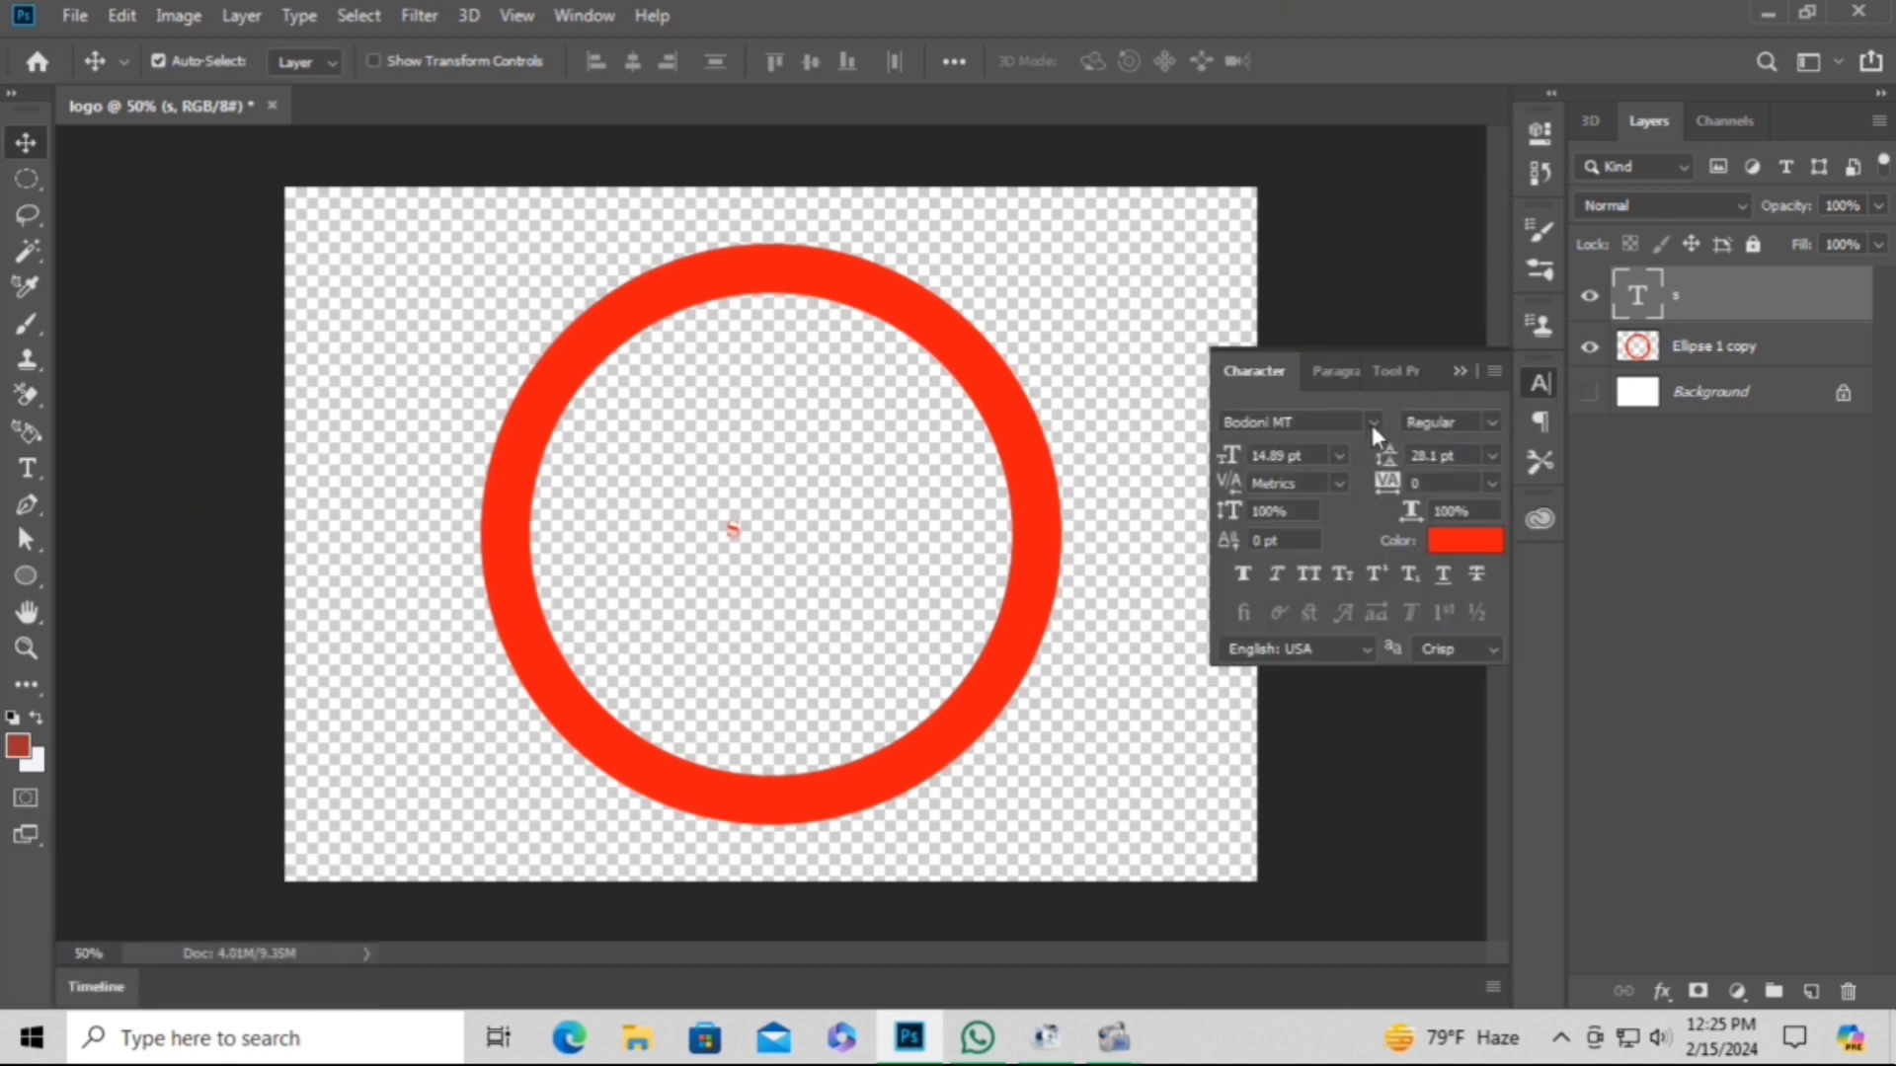
click(1341, 456)
click(1336, 789)
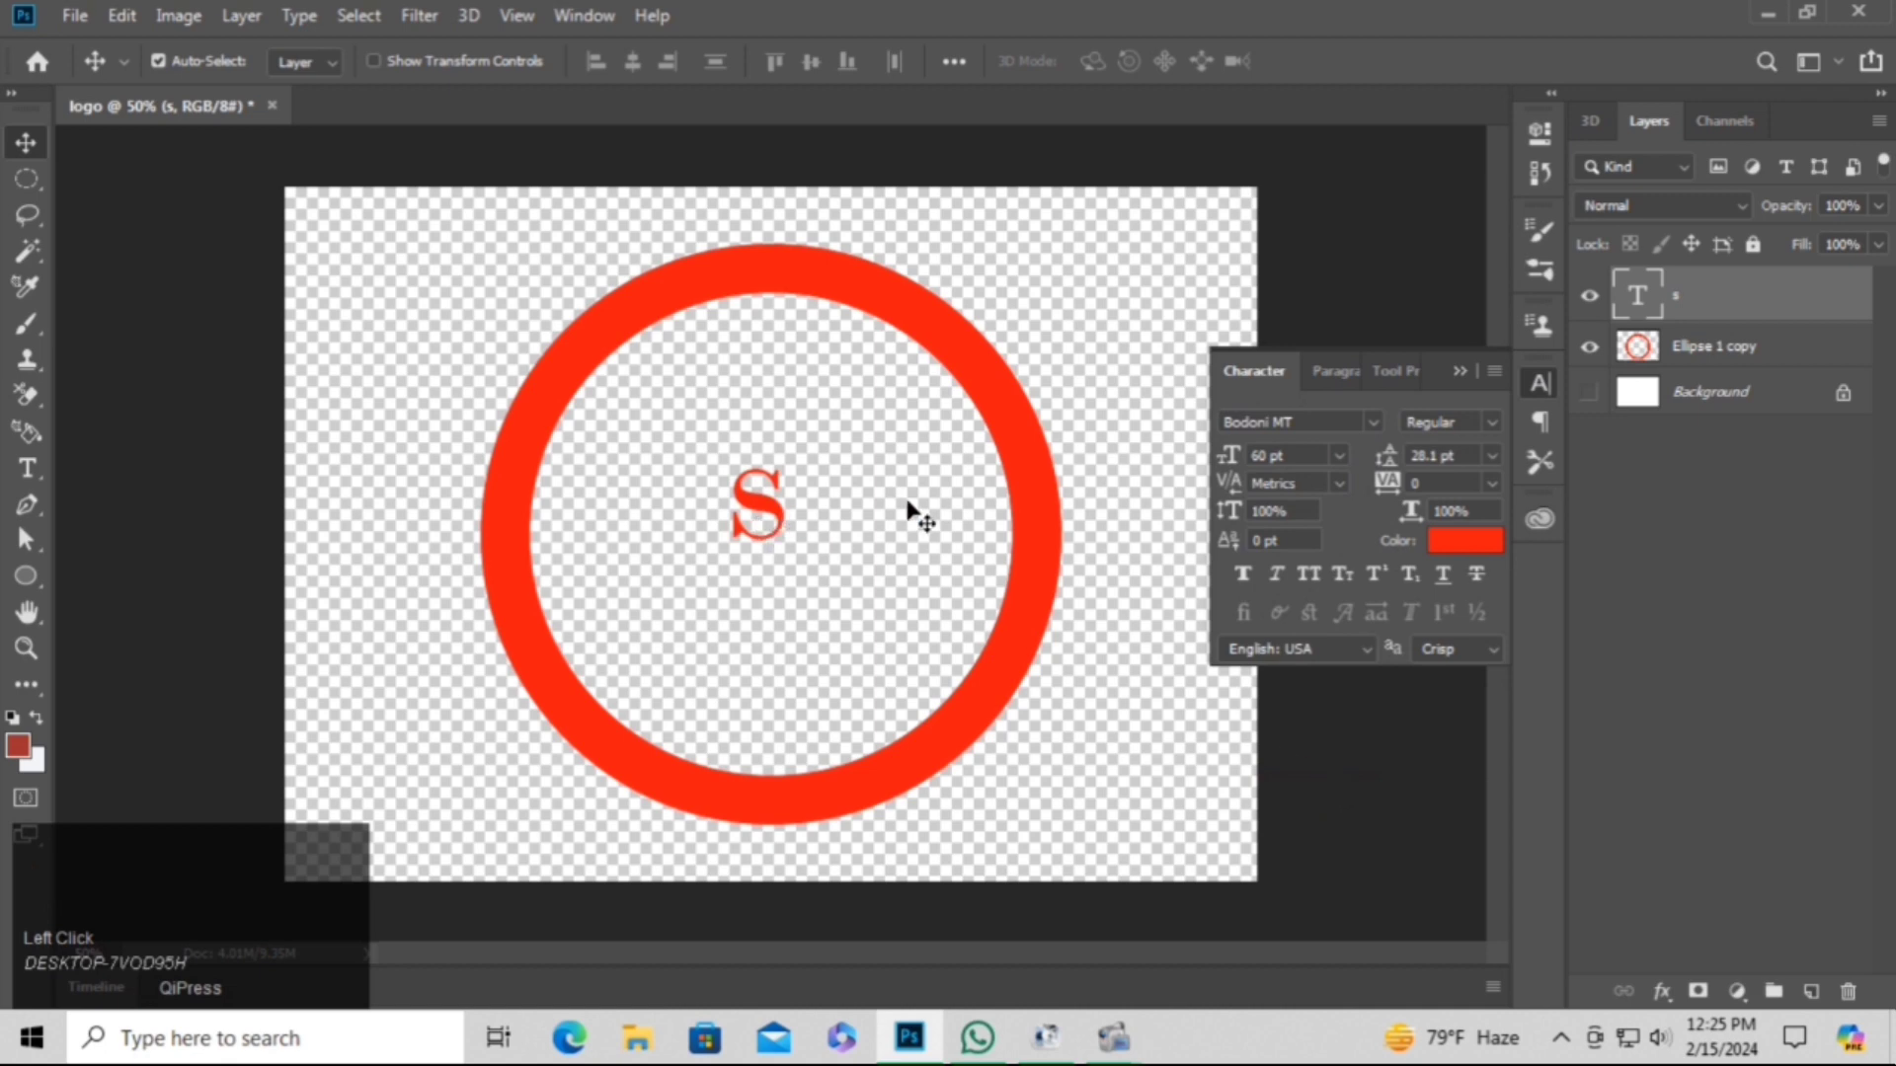
click(1456, 365)
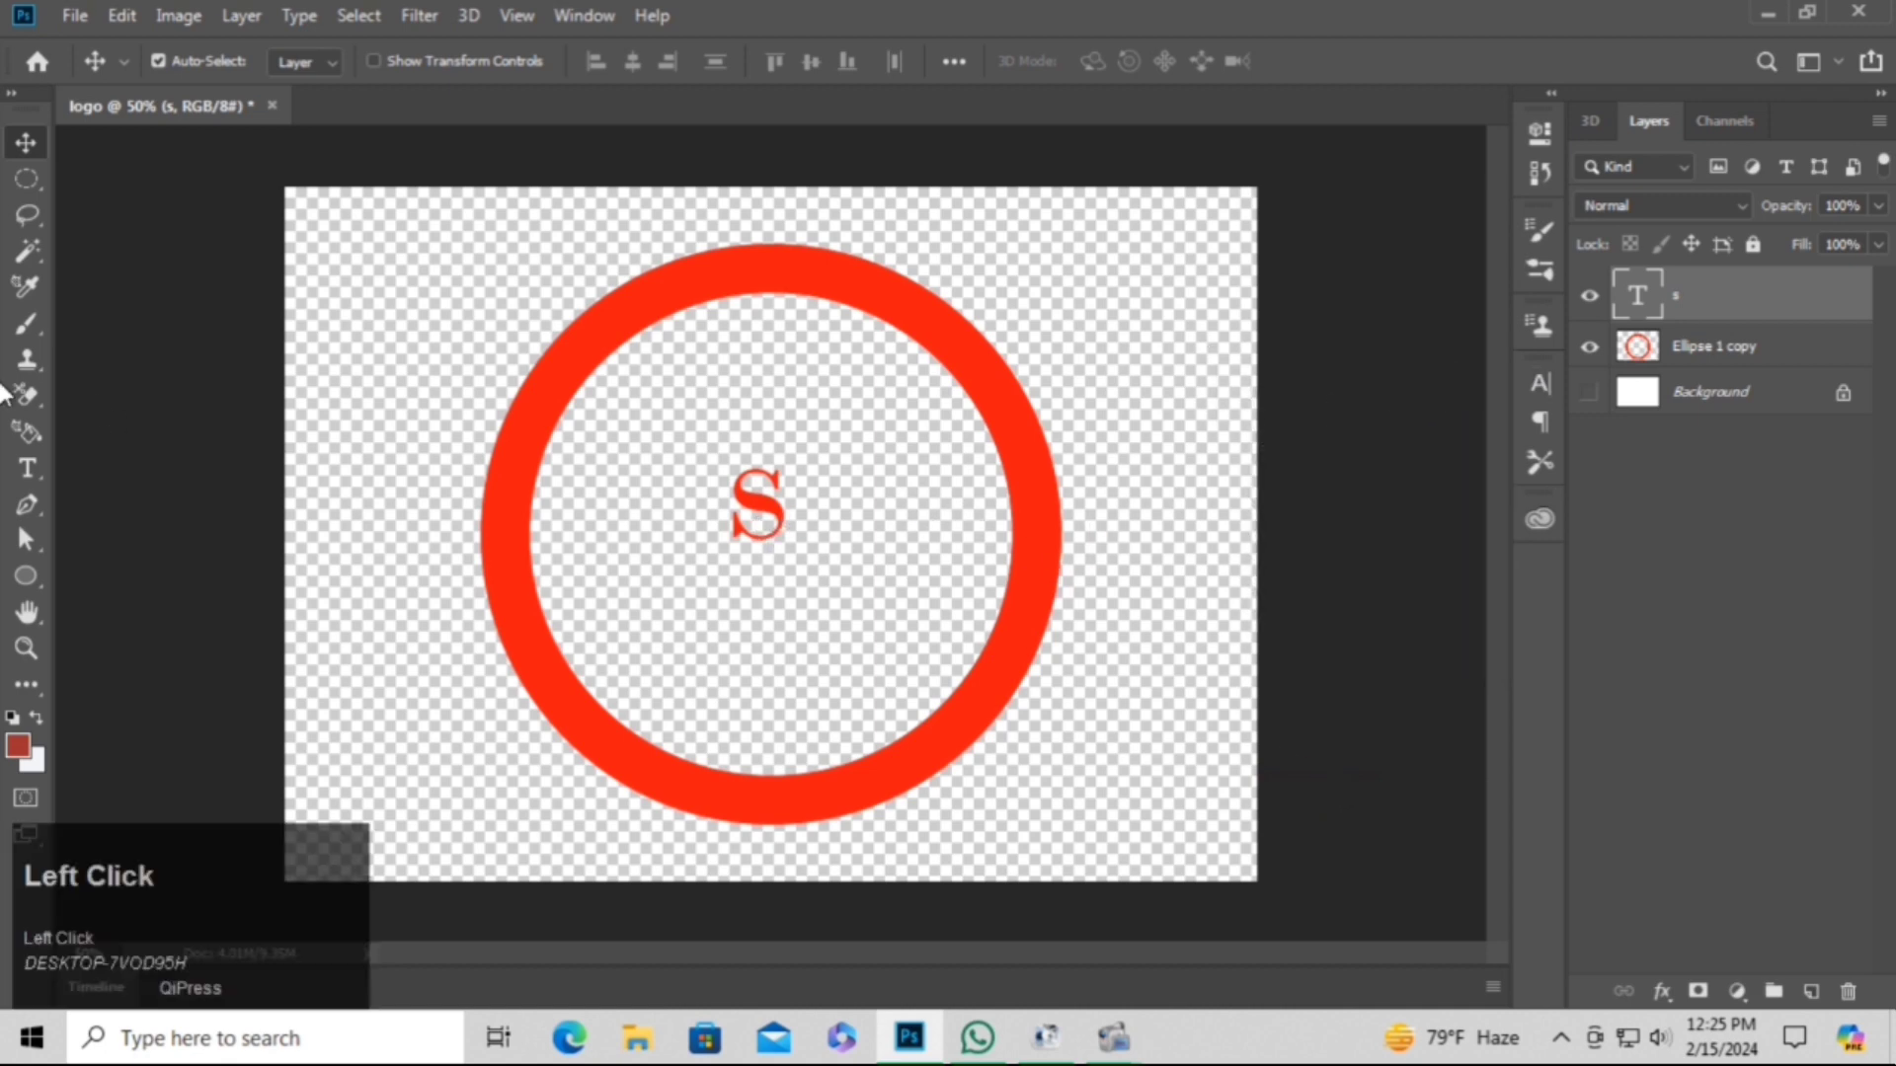
Add a separate text layer with the letter r beside the s inside the red ring.
click(29, 469)
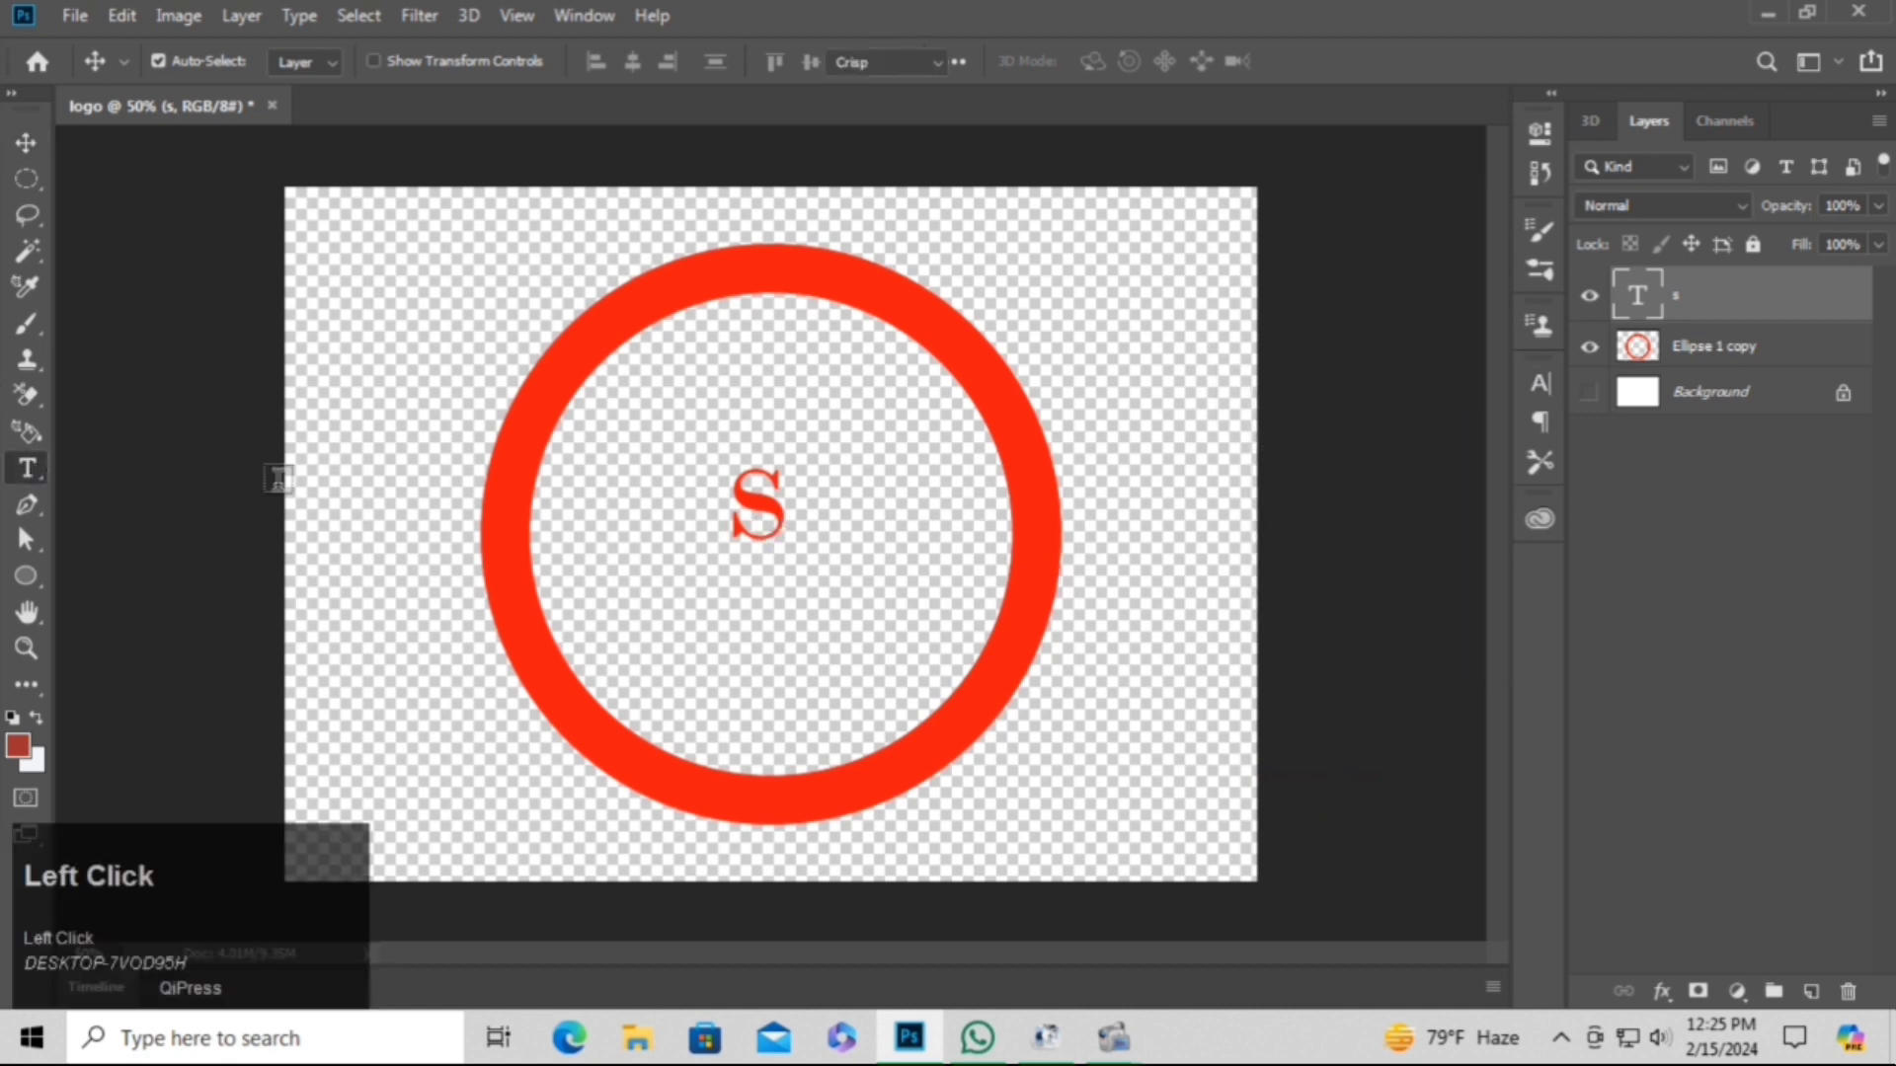
click(855, 499)
text(r)
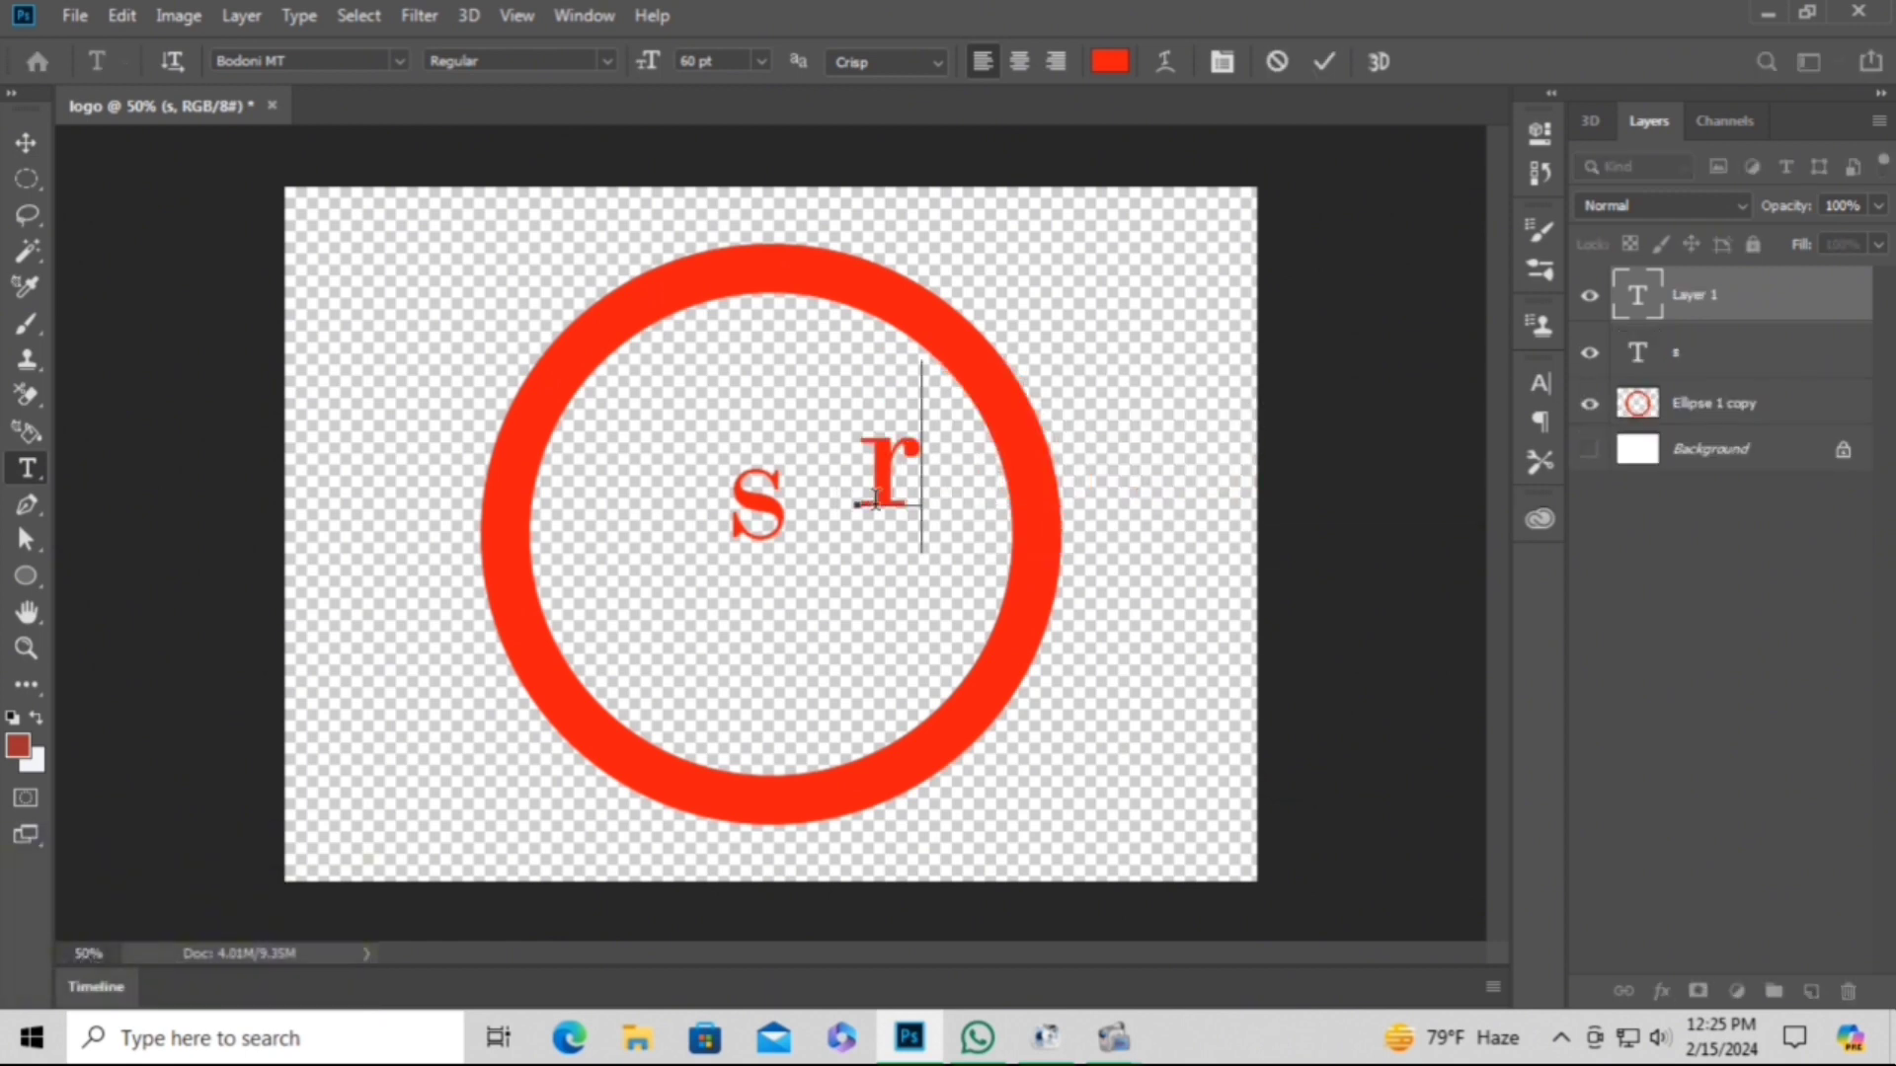
click(26, 143)
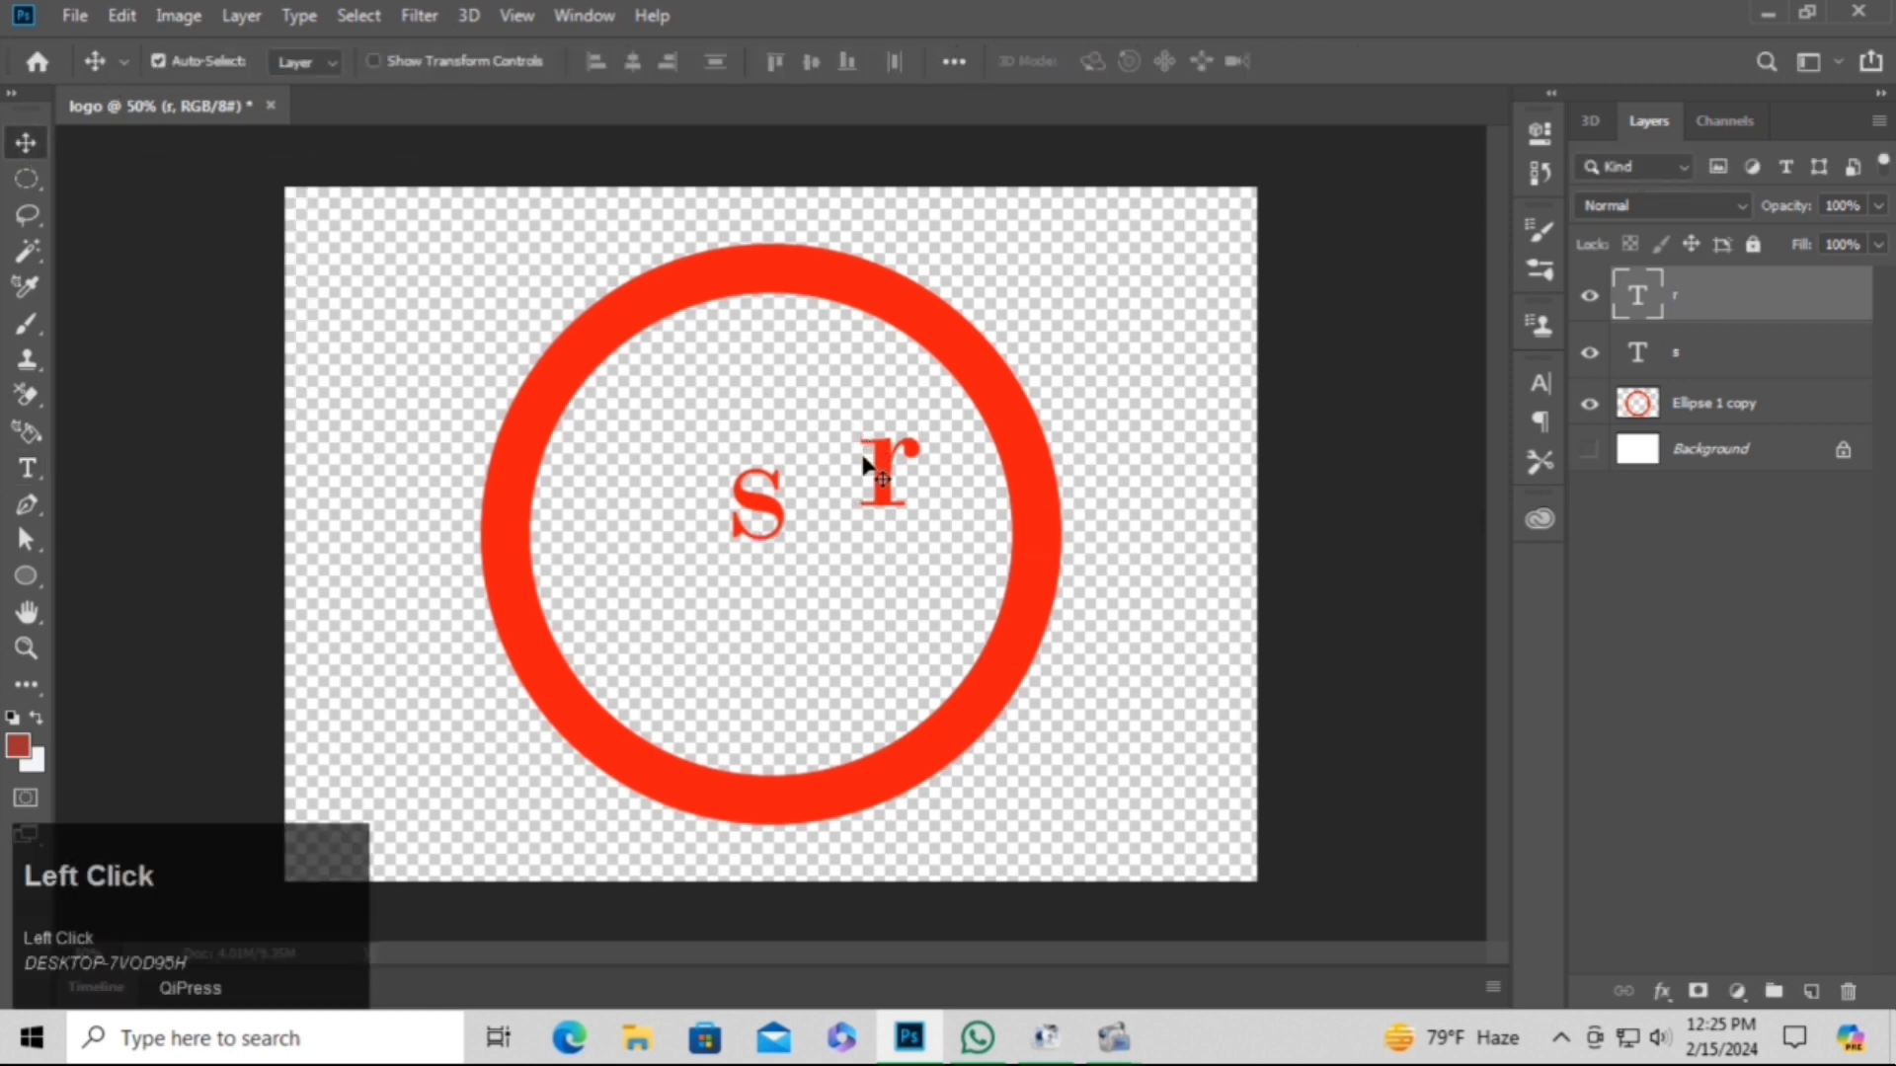
Apply All Caps formatting to both the r and s text layers.
click(1539, 393)
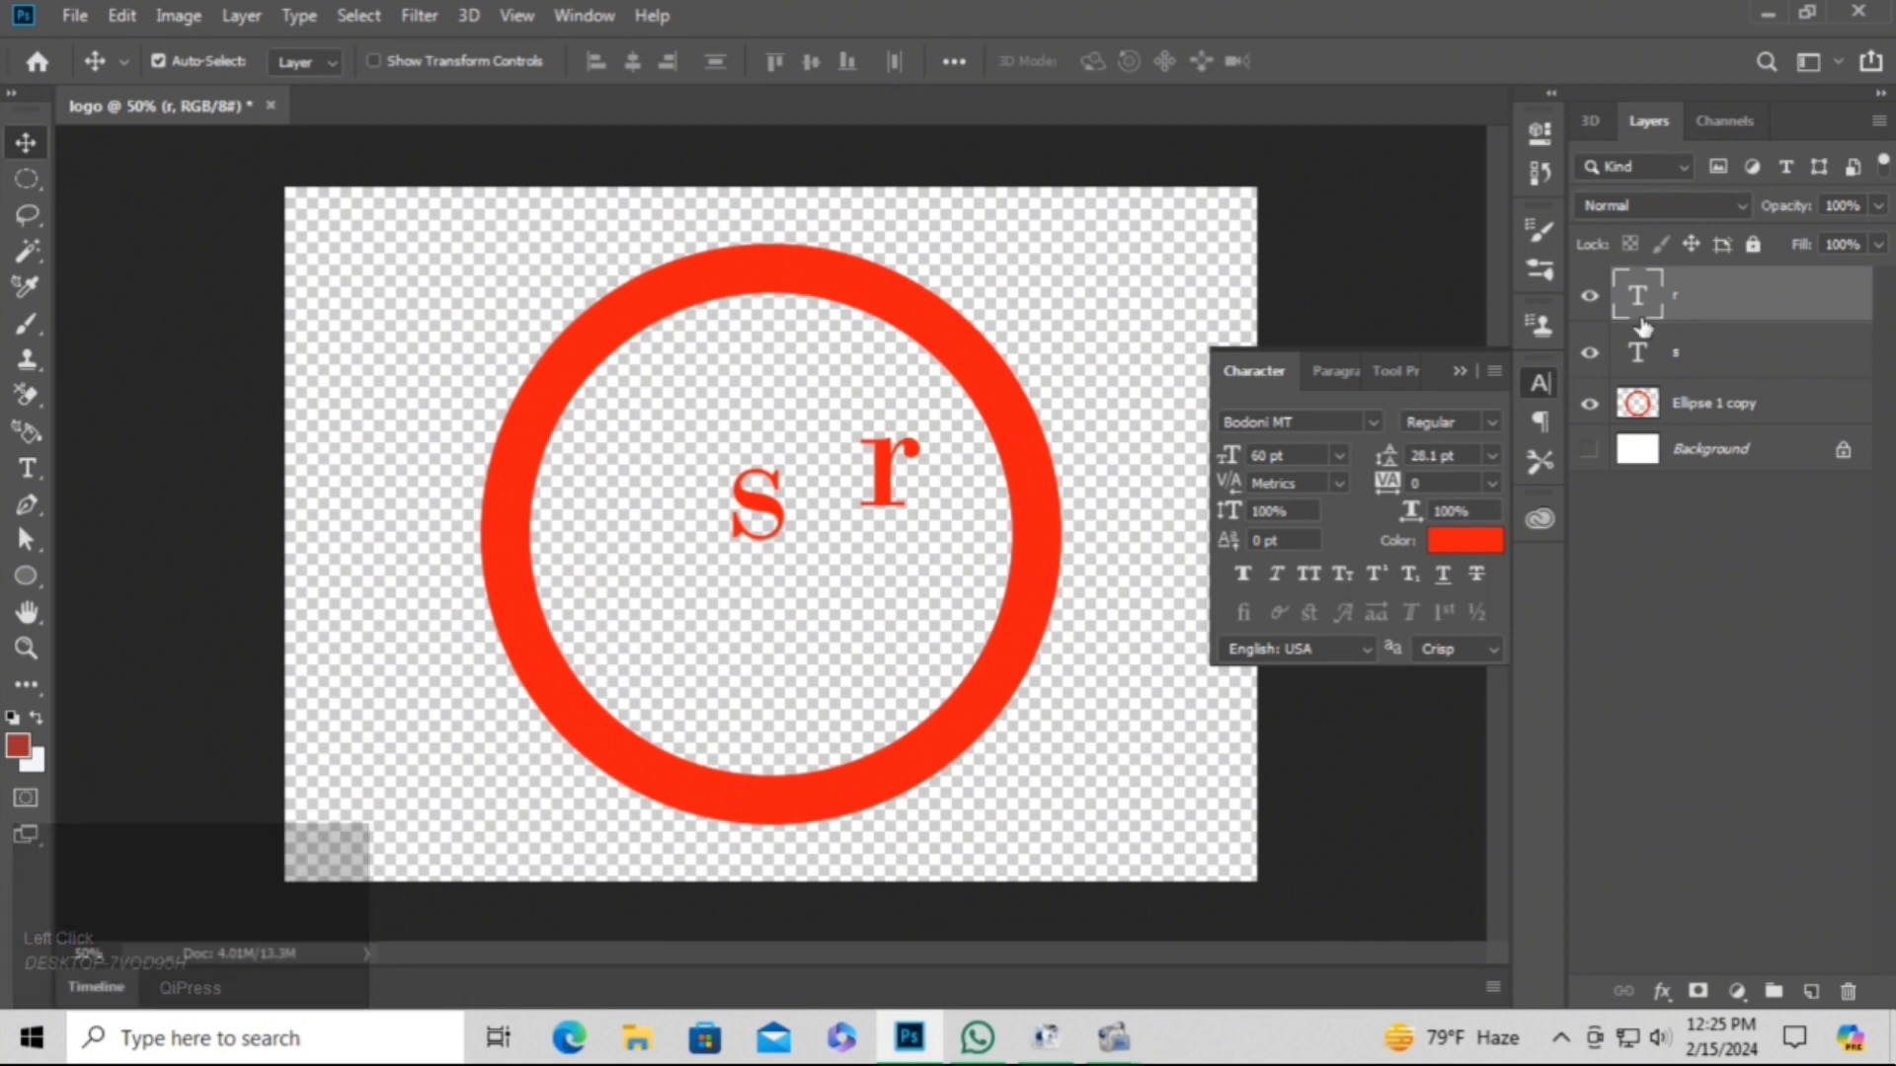
click(1243, 574)
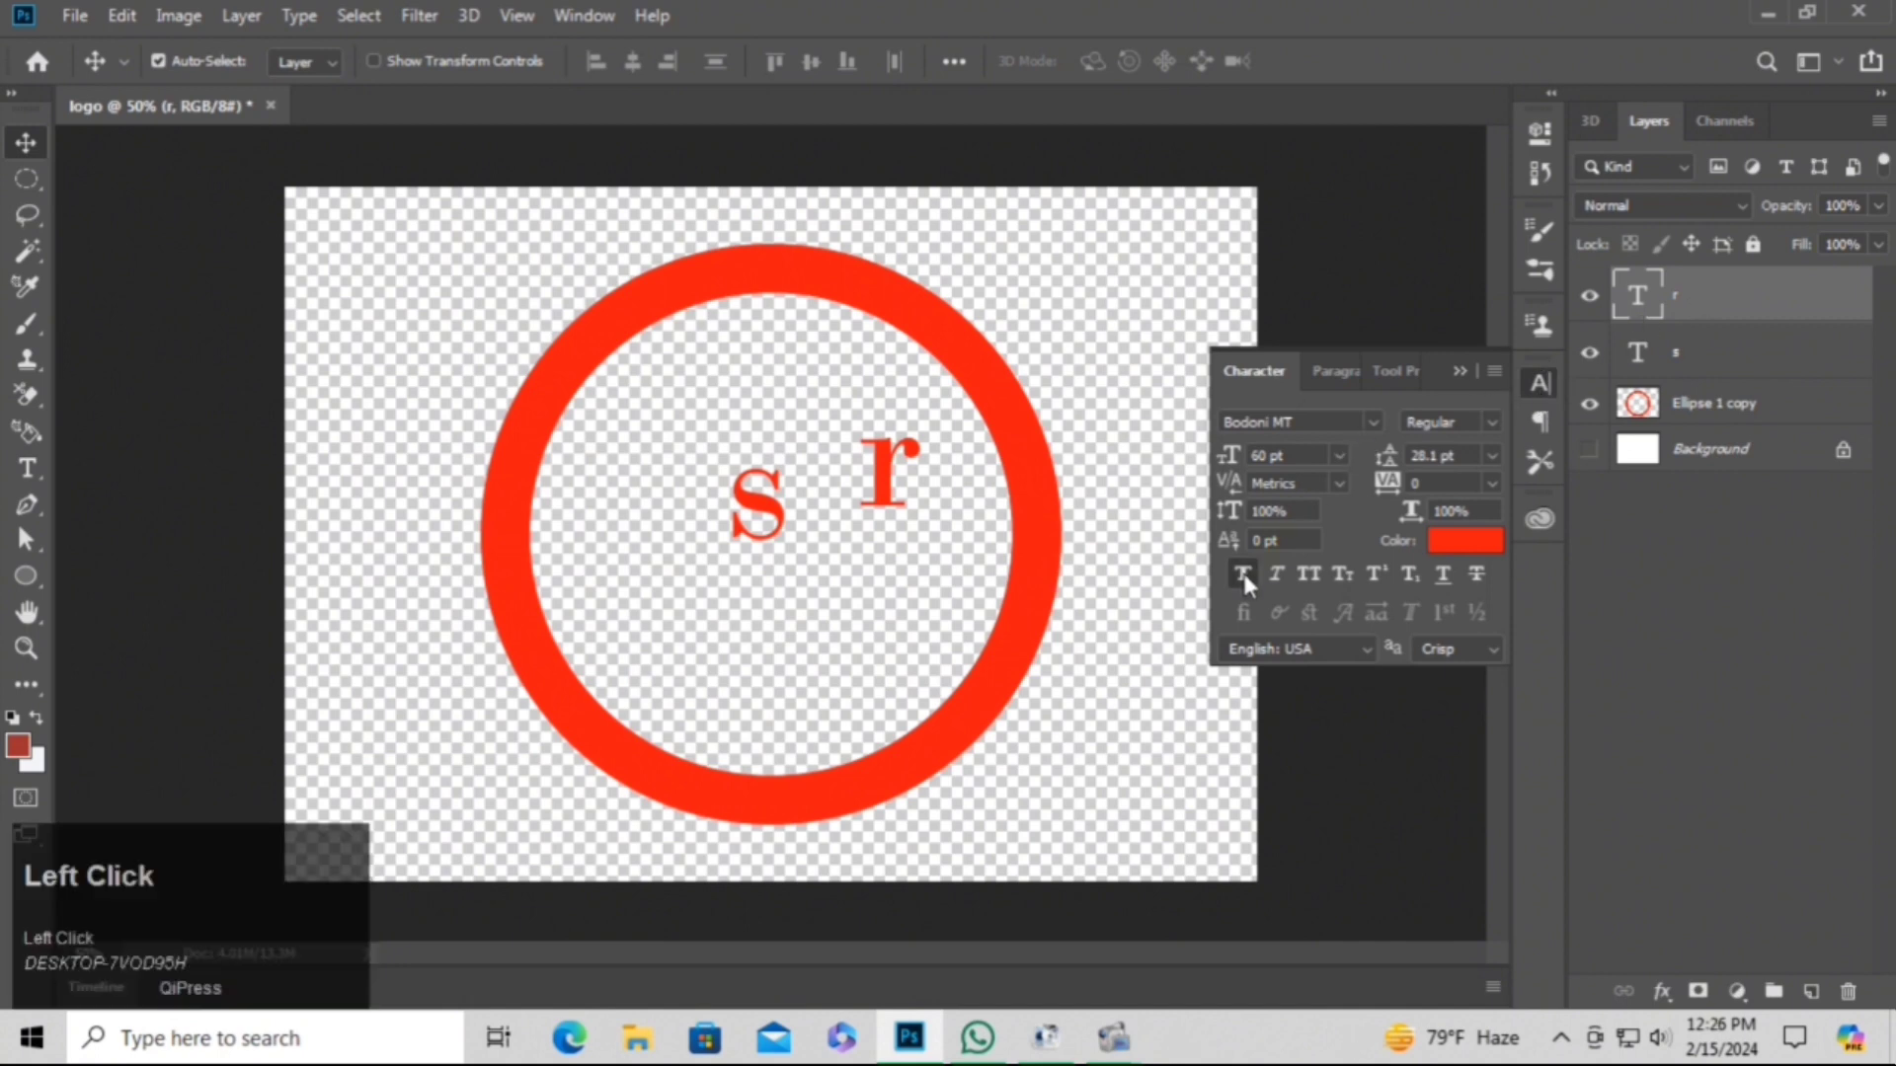
click(1244, 575)
click(1298, 578)
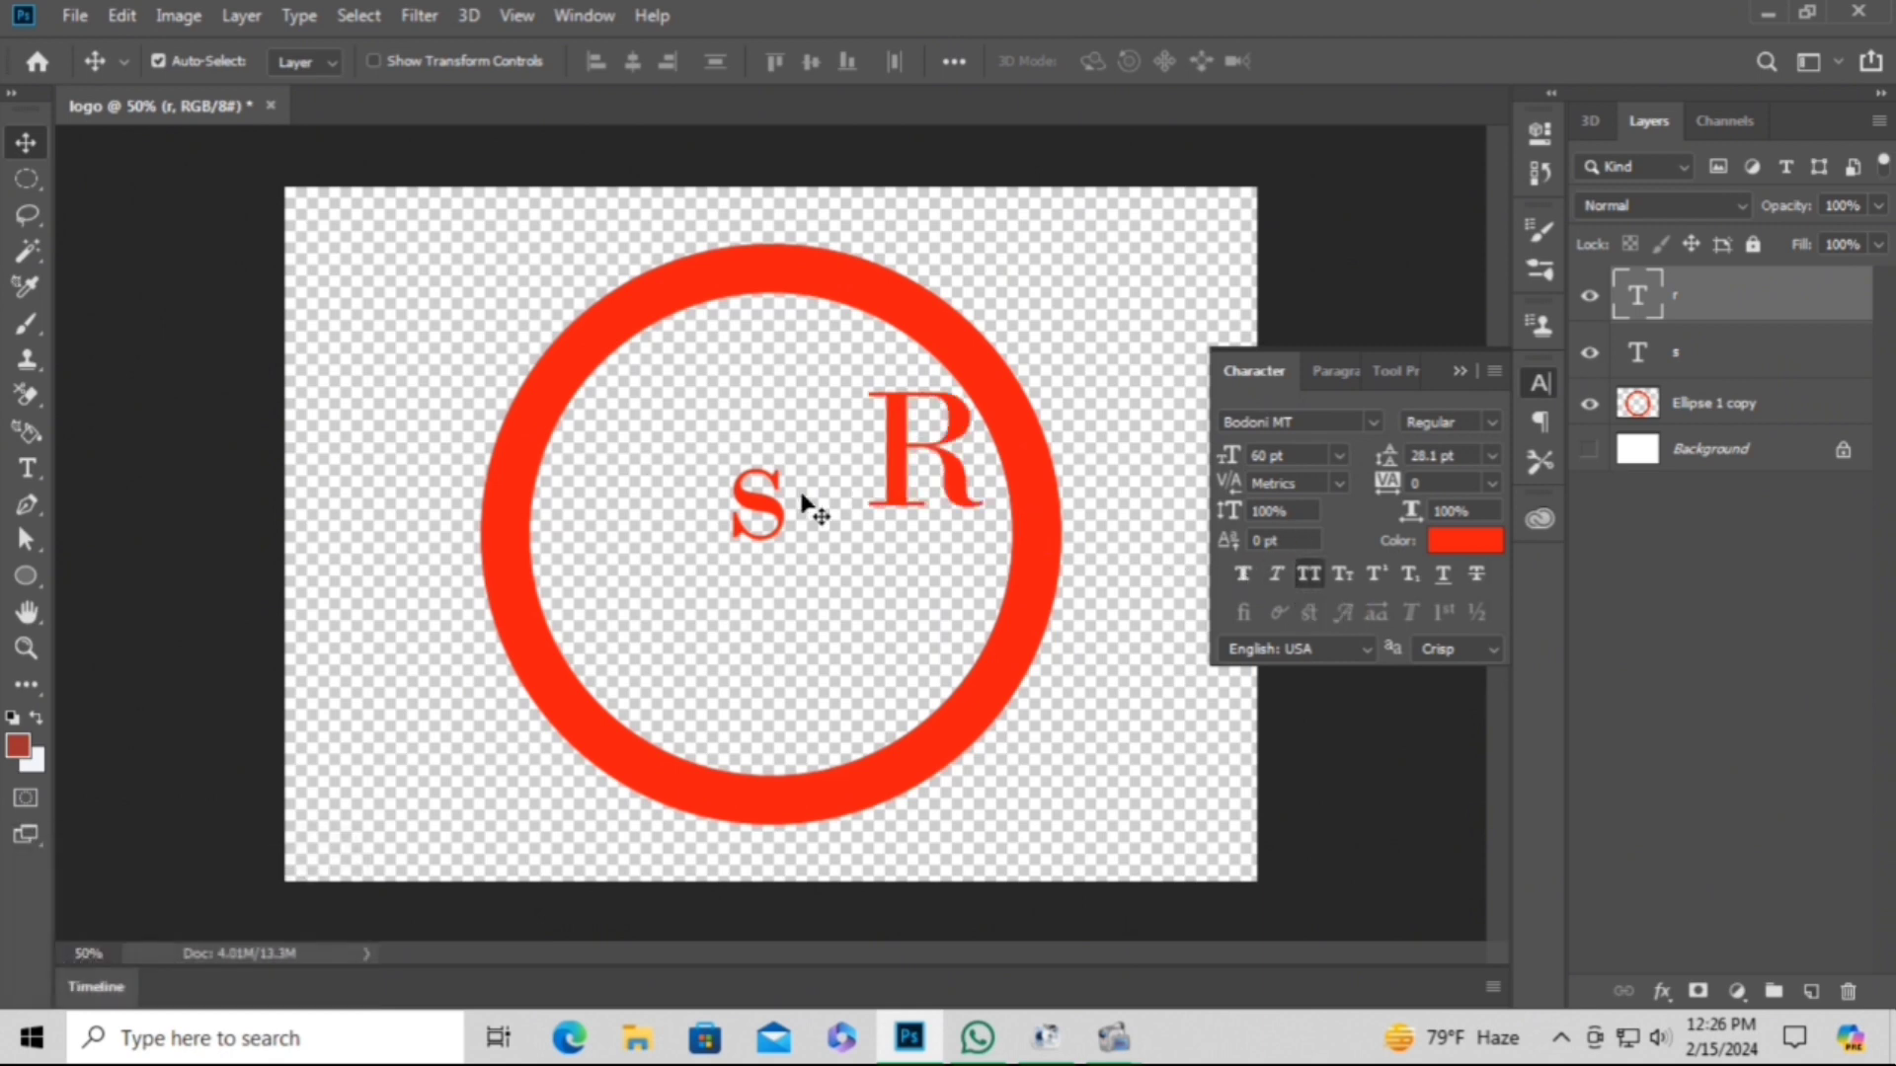
click(775, 515)
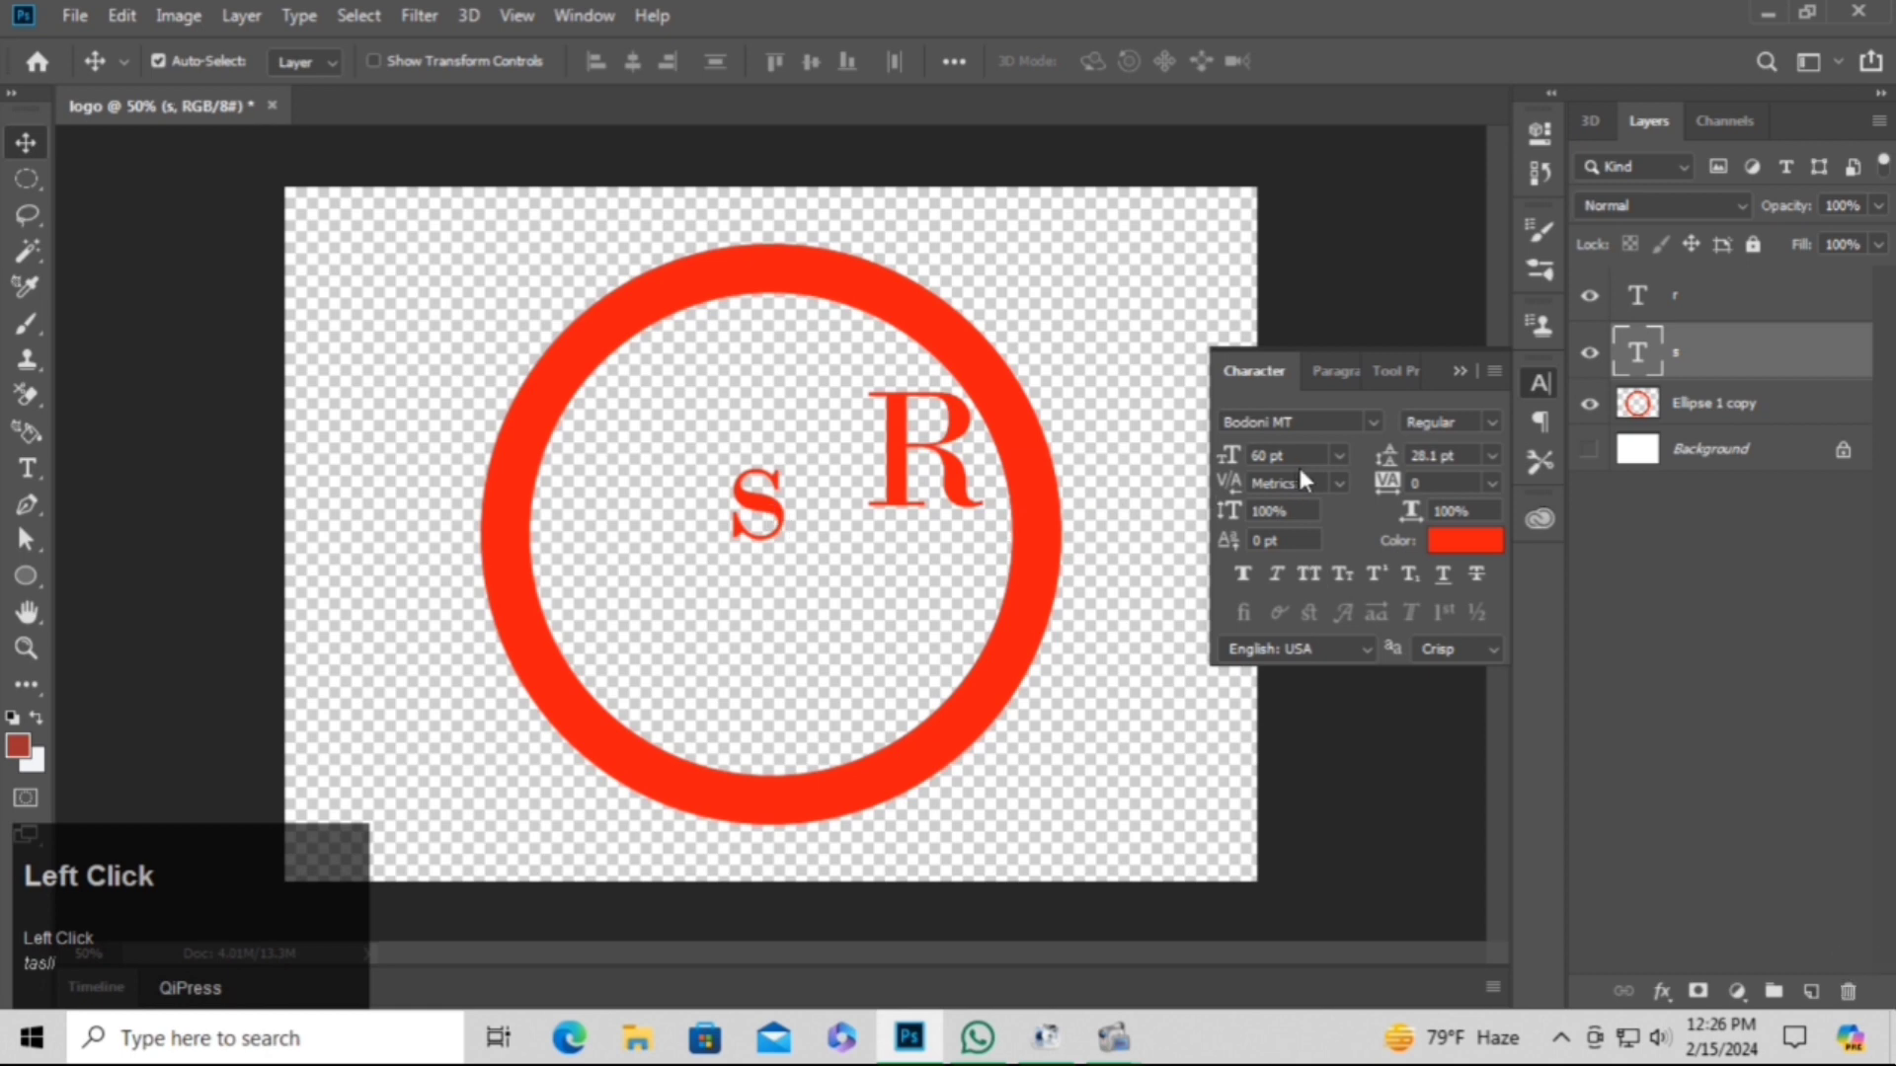
click(1312, 574)
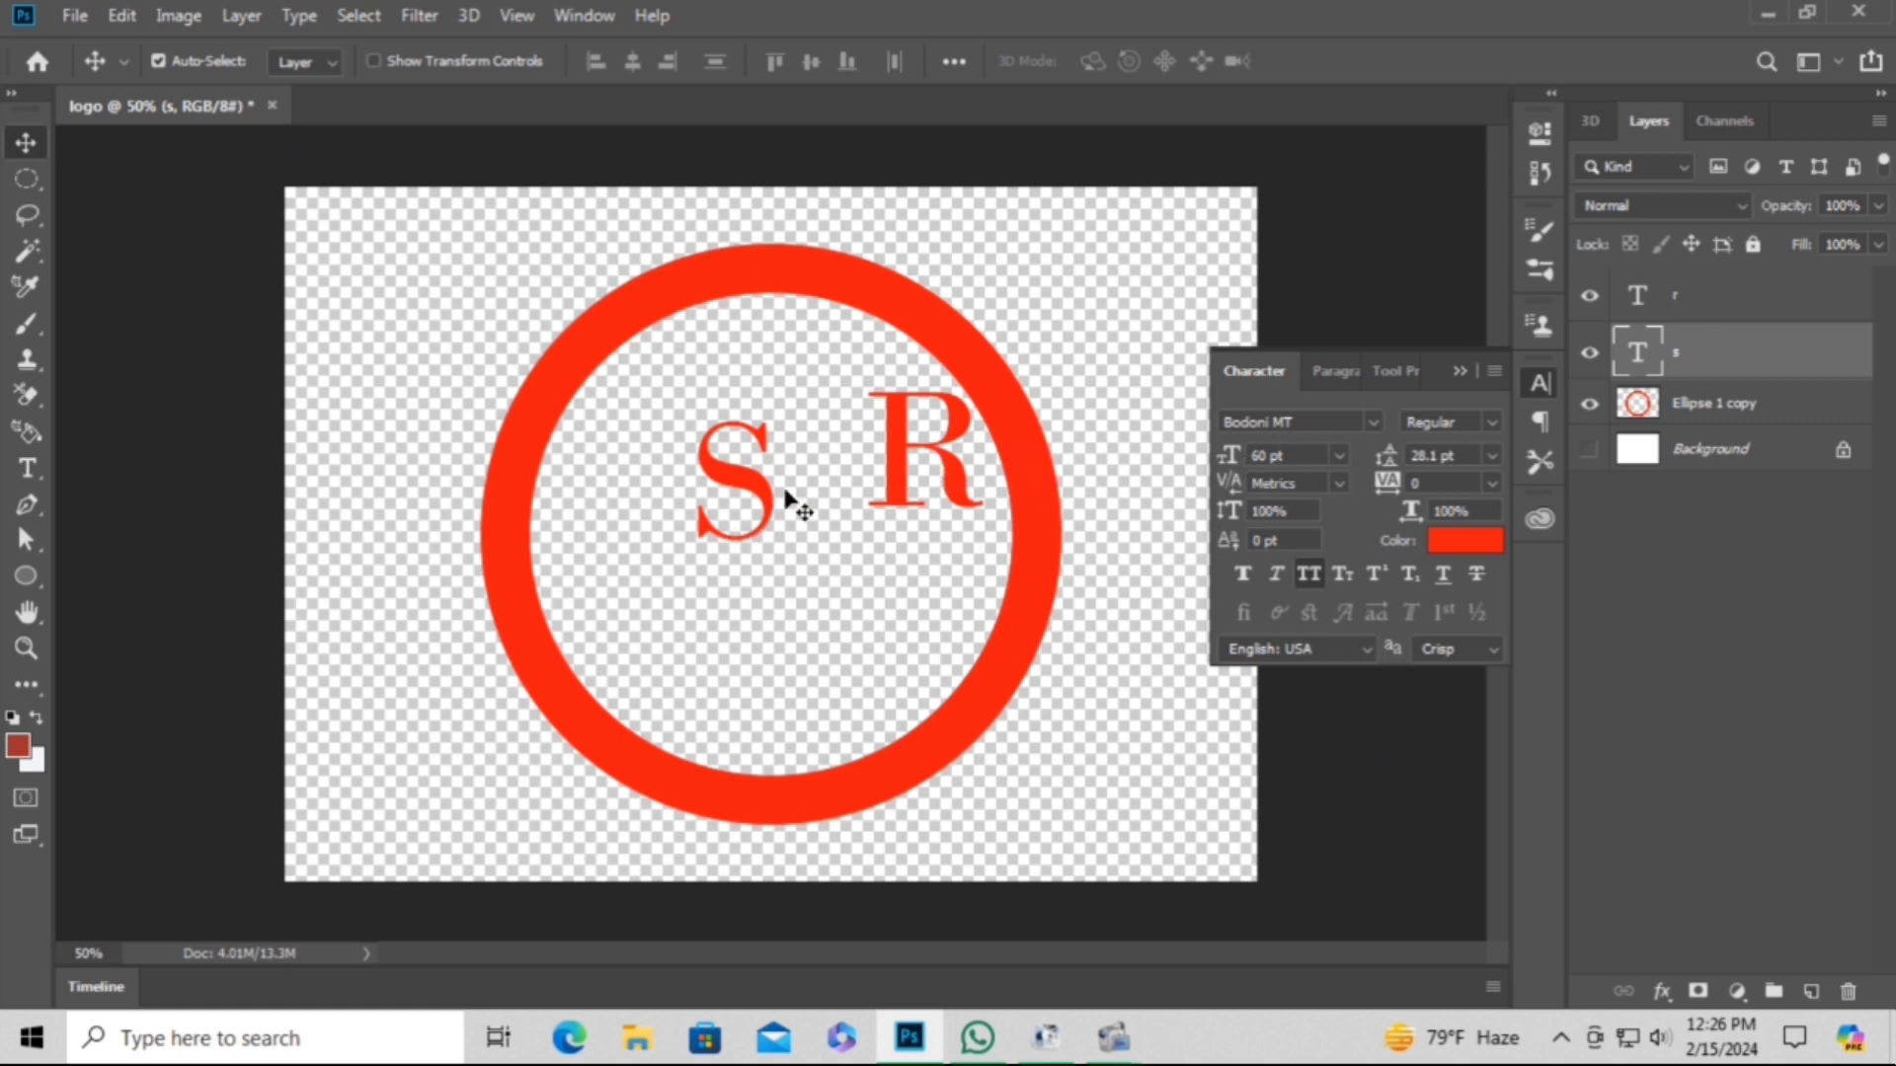
Place the S and R side by side and scale them together to about 235.5% inside the red ring.
drag(901, 465, 469, 785)
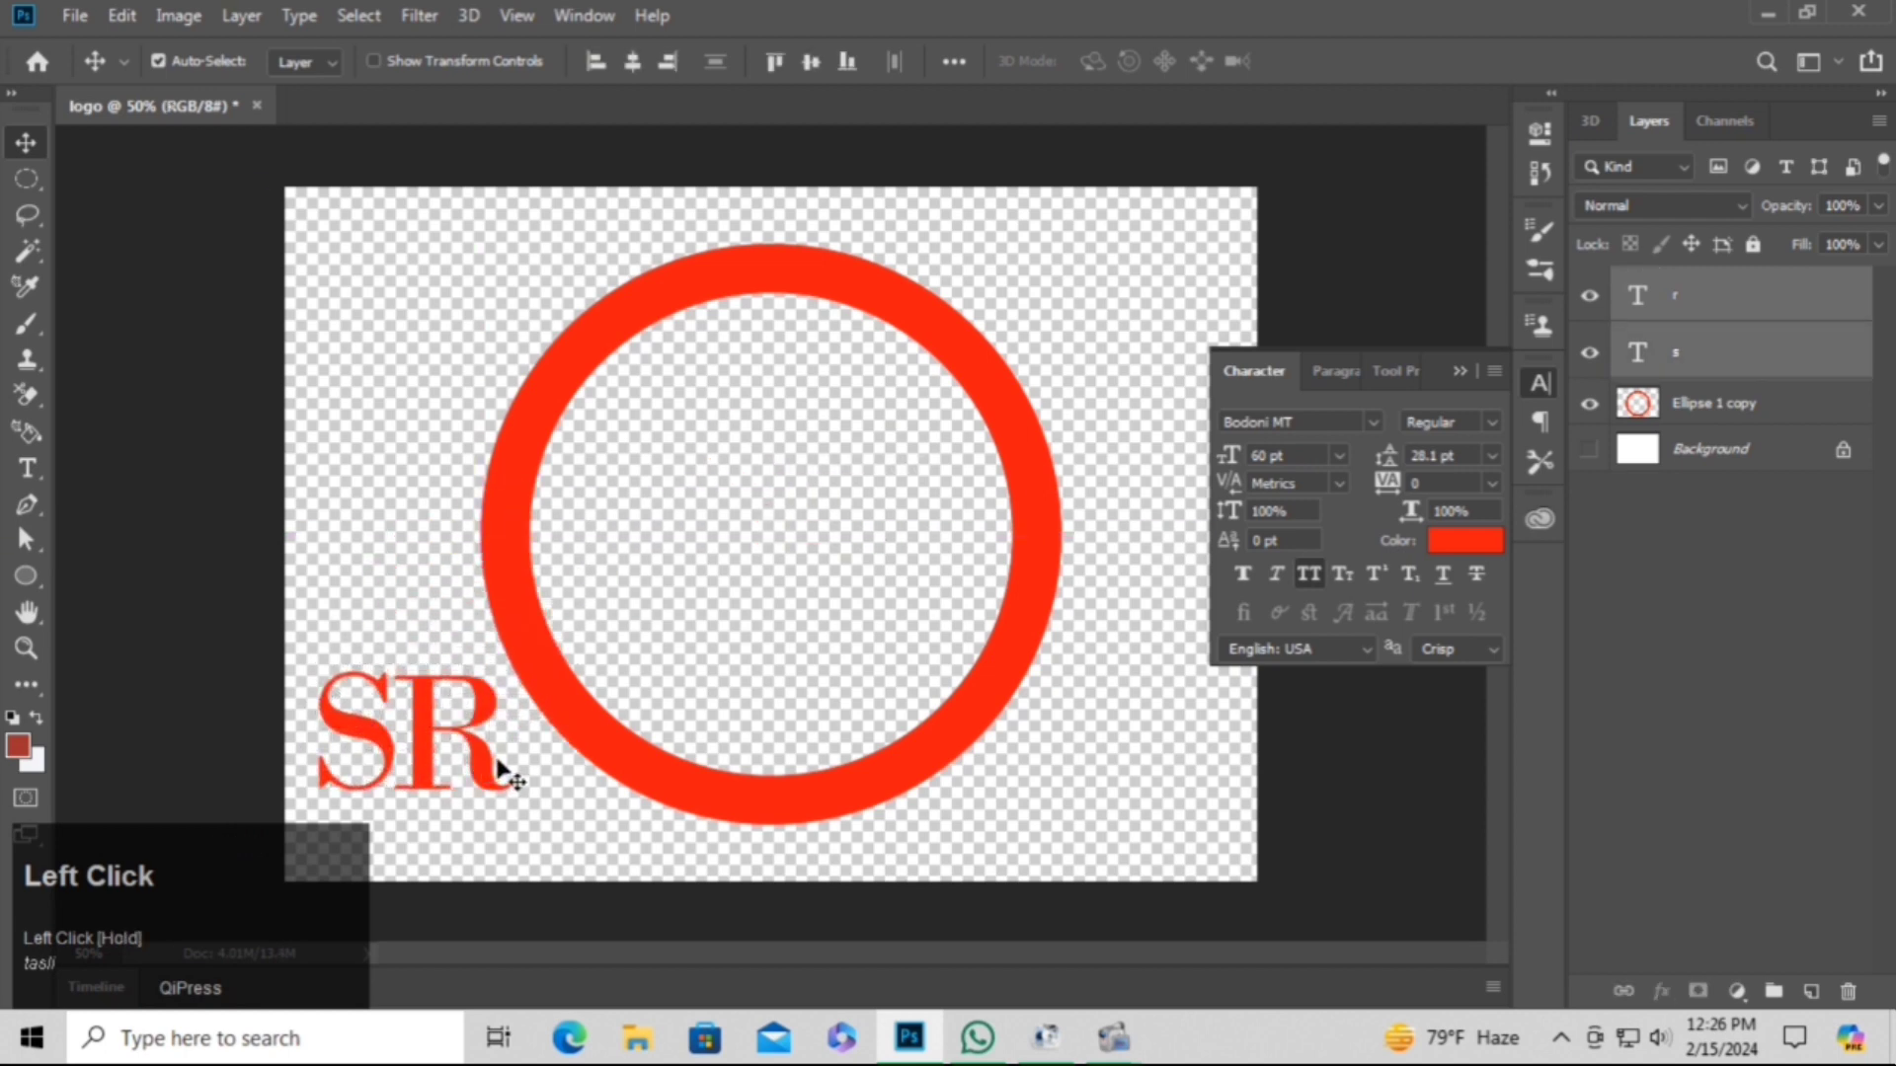
key(ctrl+t)
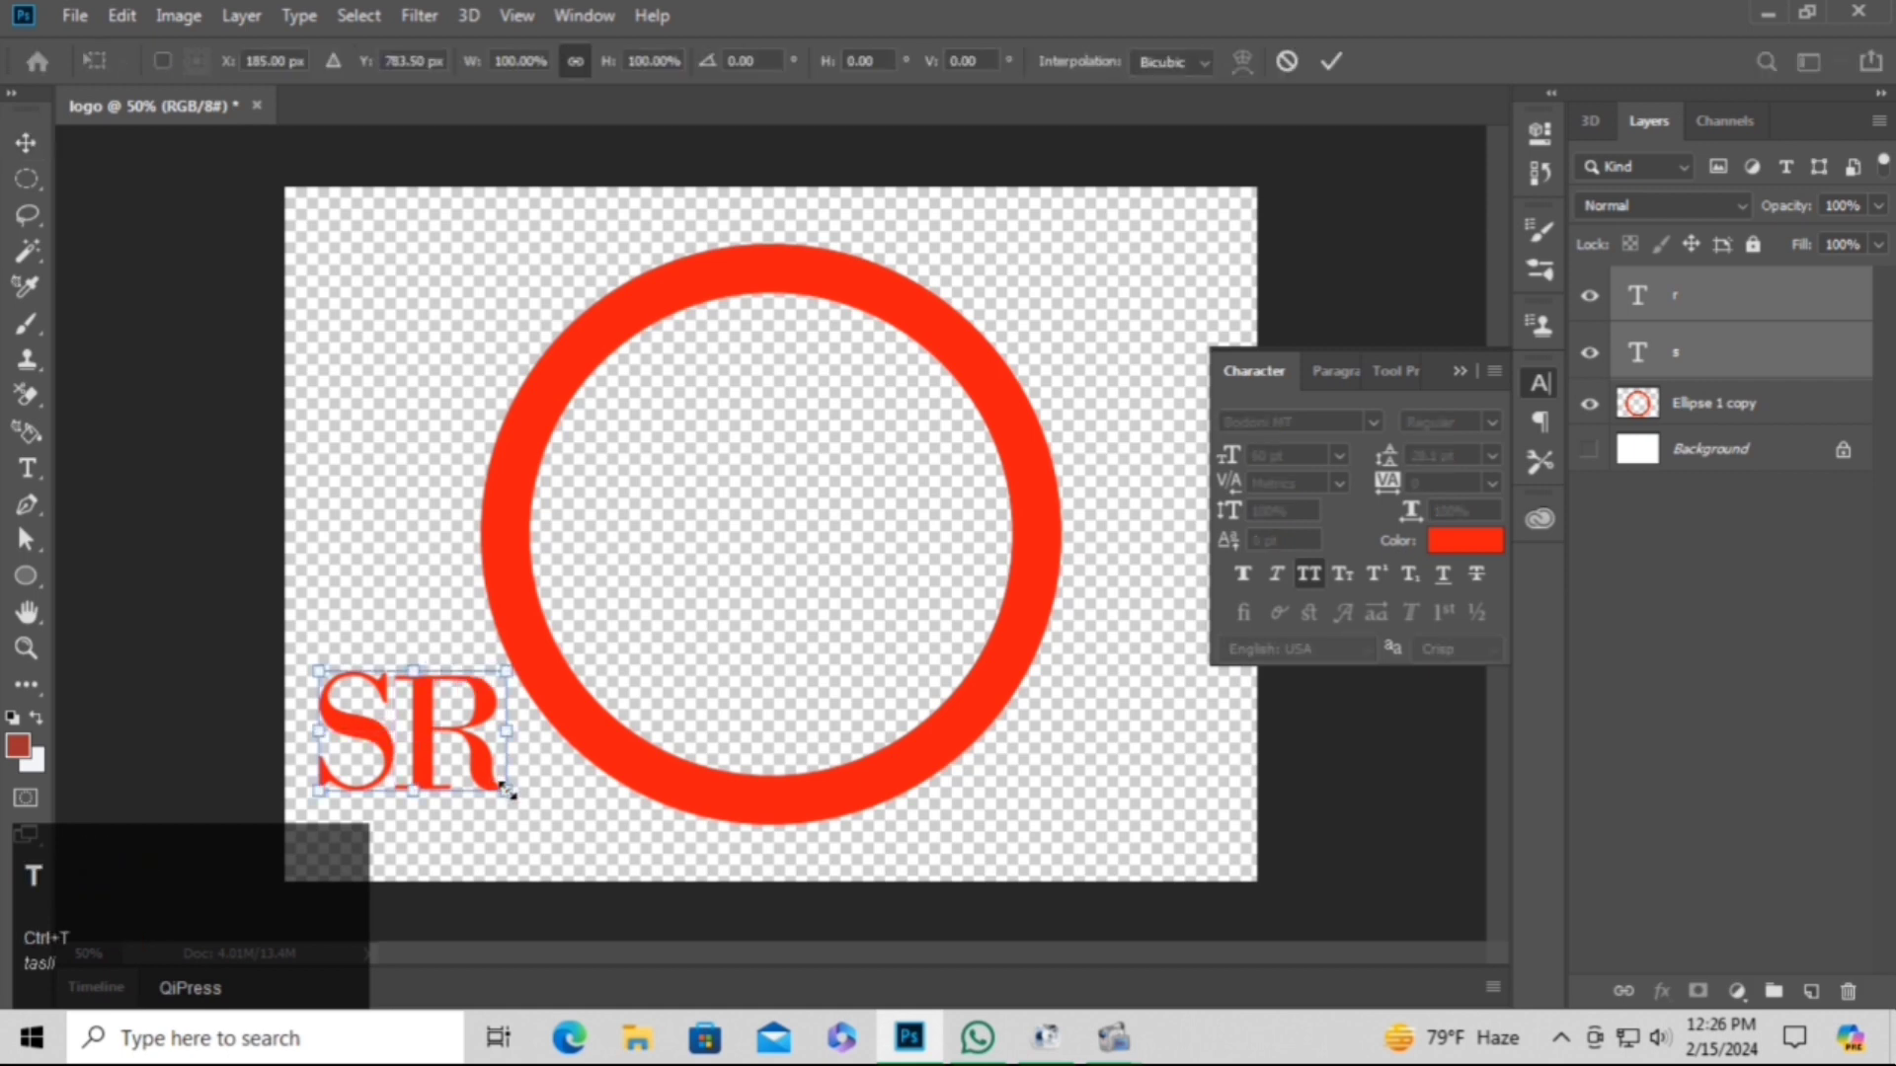
drag(506, 790, 697, 911)
drag(569, 837, 830, 551)
drag(963, 637, 1018, 721)
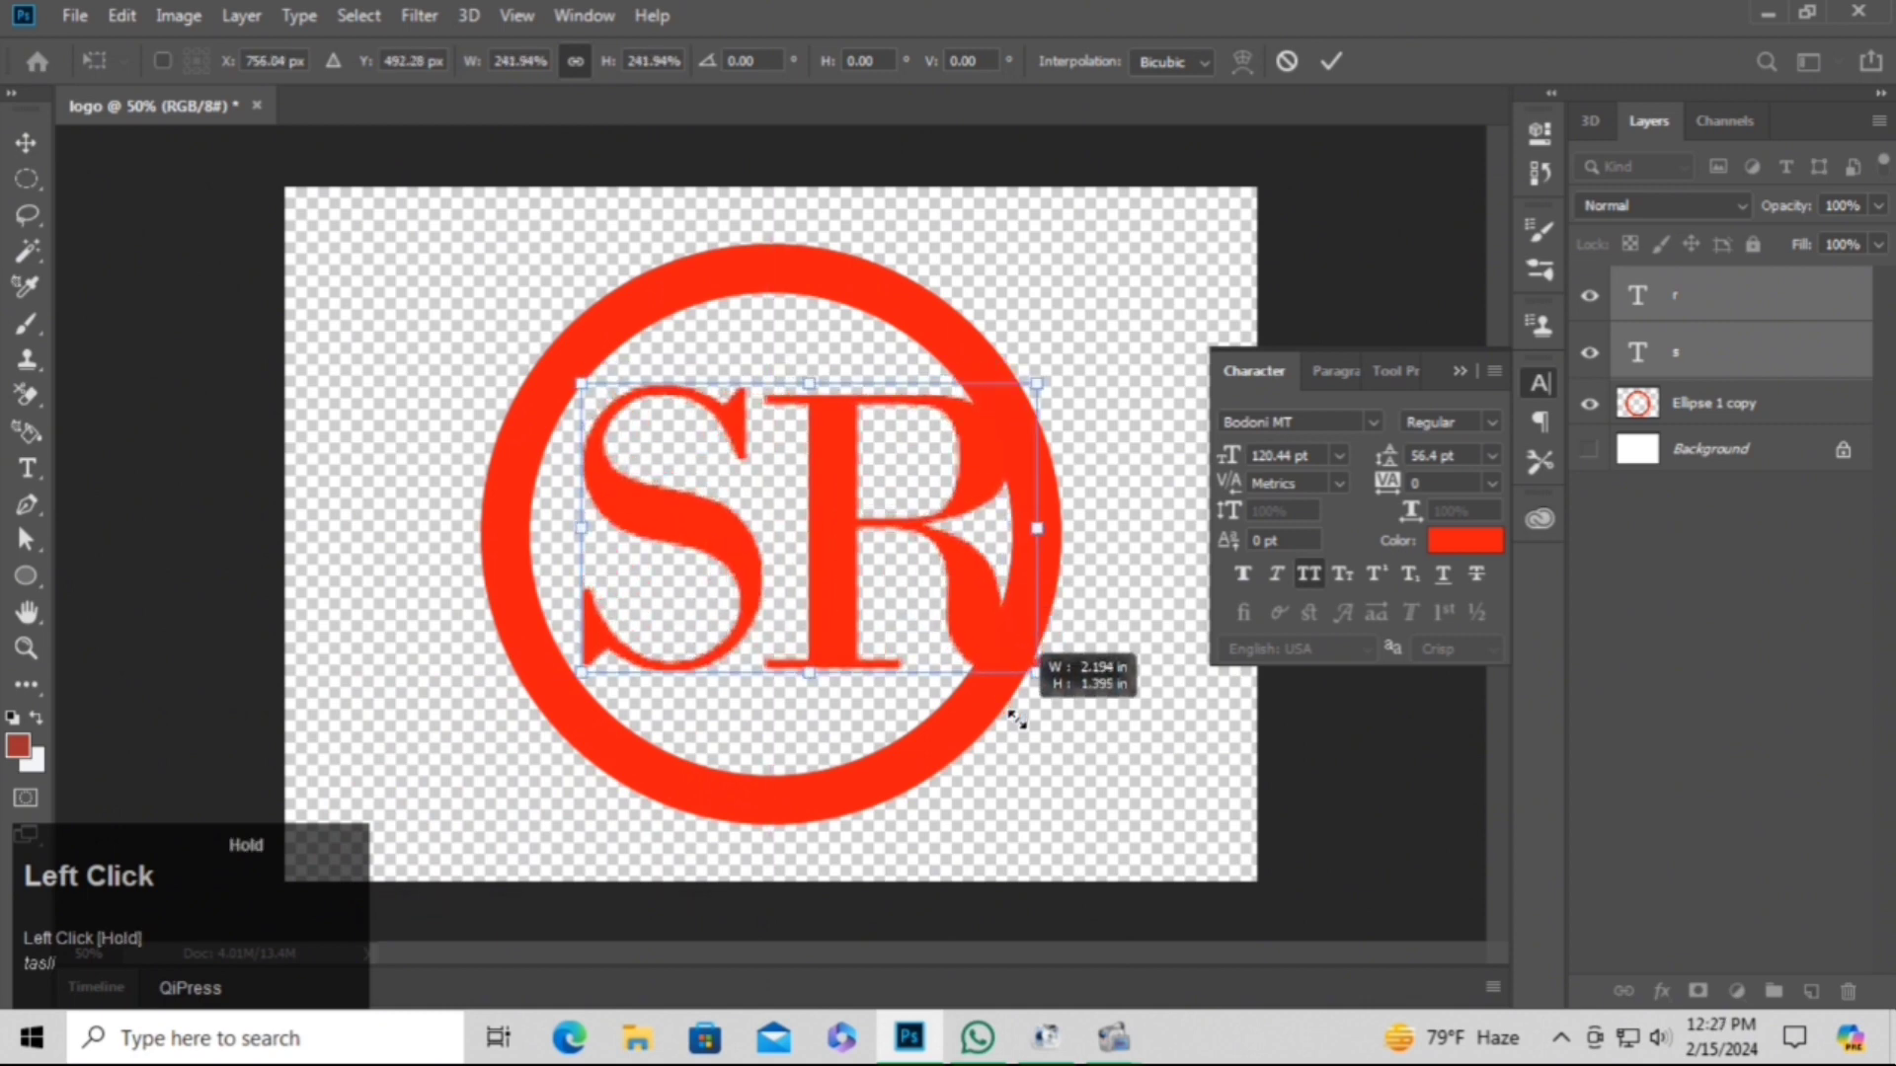
drag(1017, 721, 1002, 711)
drag(812, 560, 796, 534)
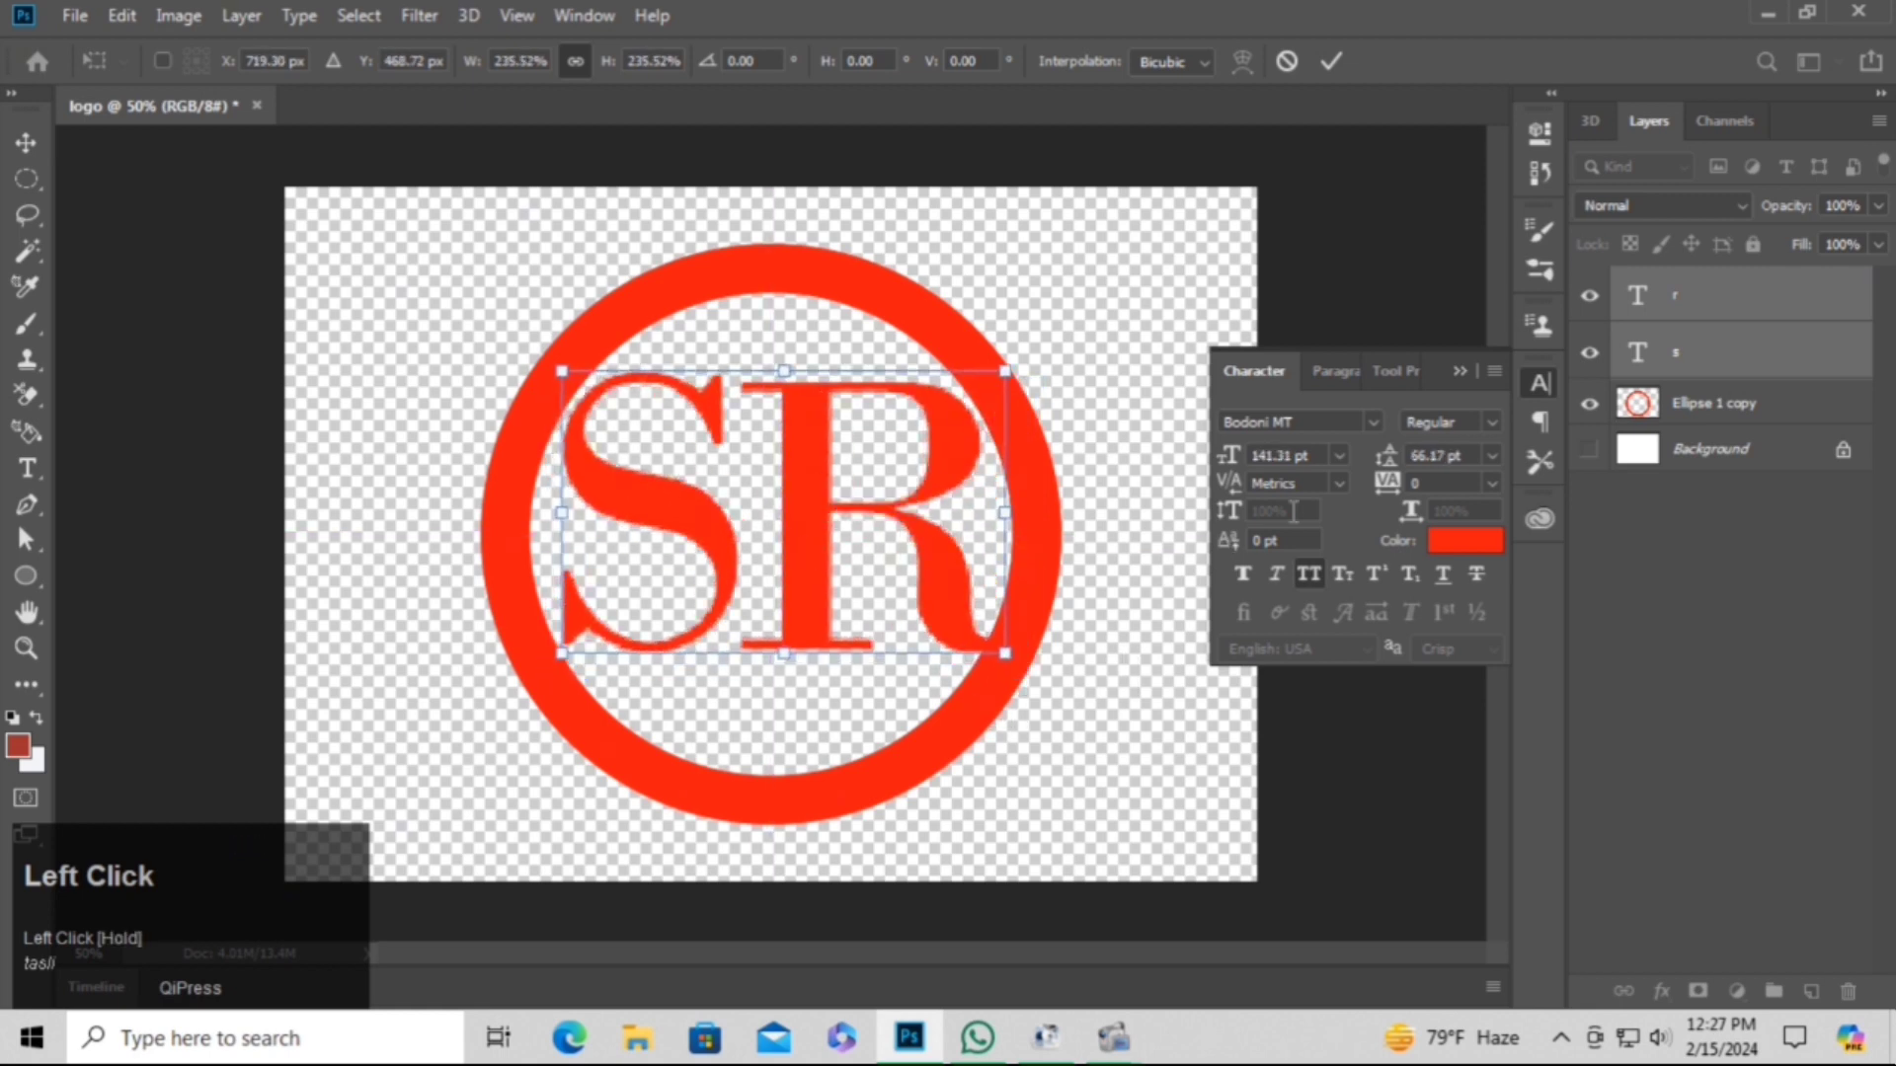
click(1466, 370)
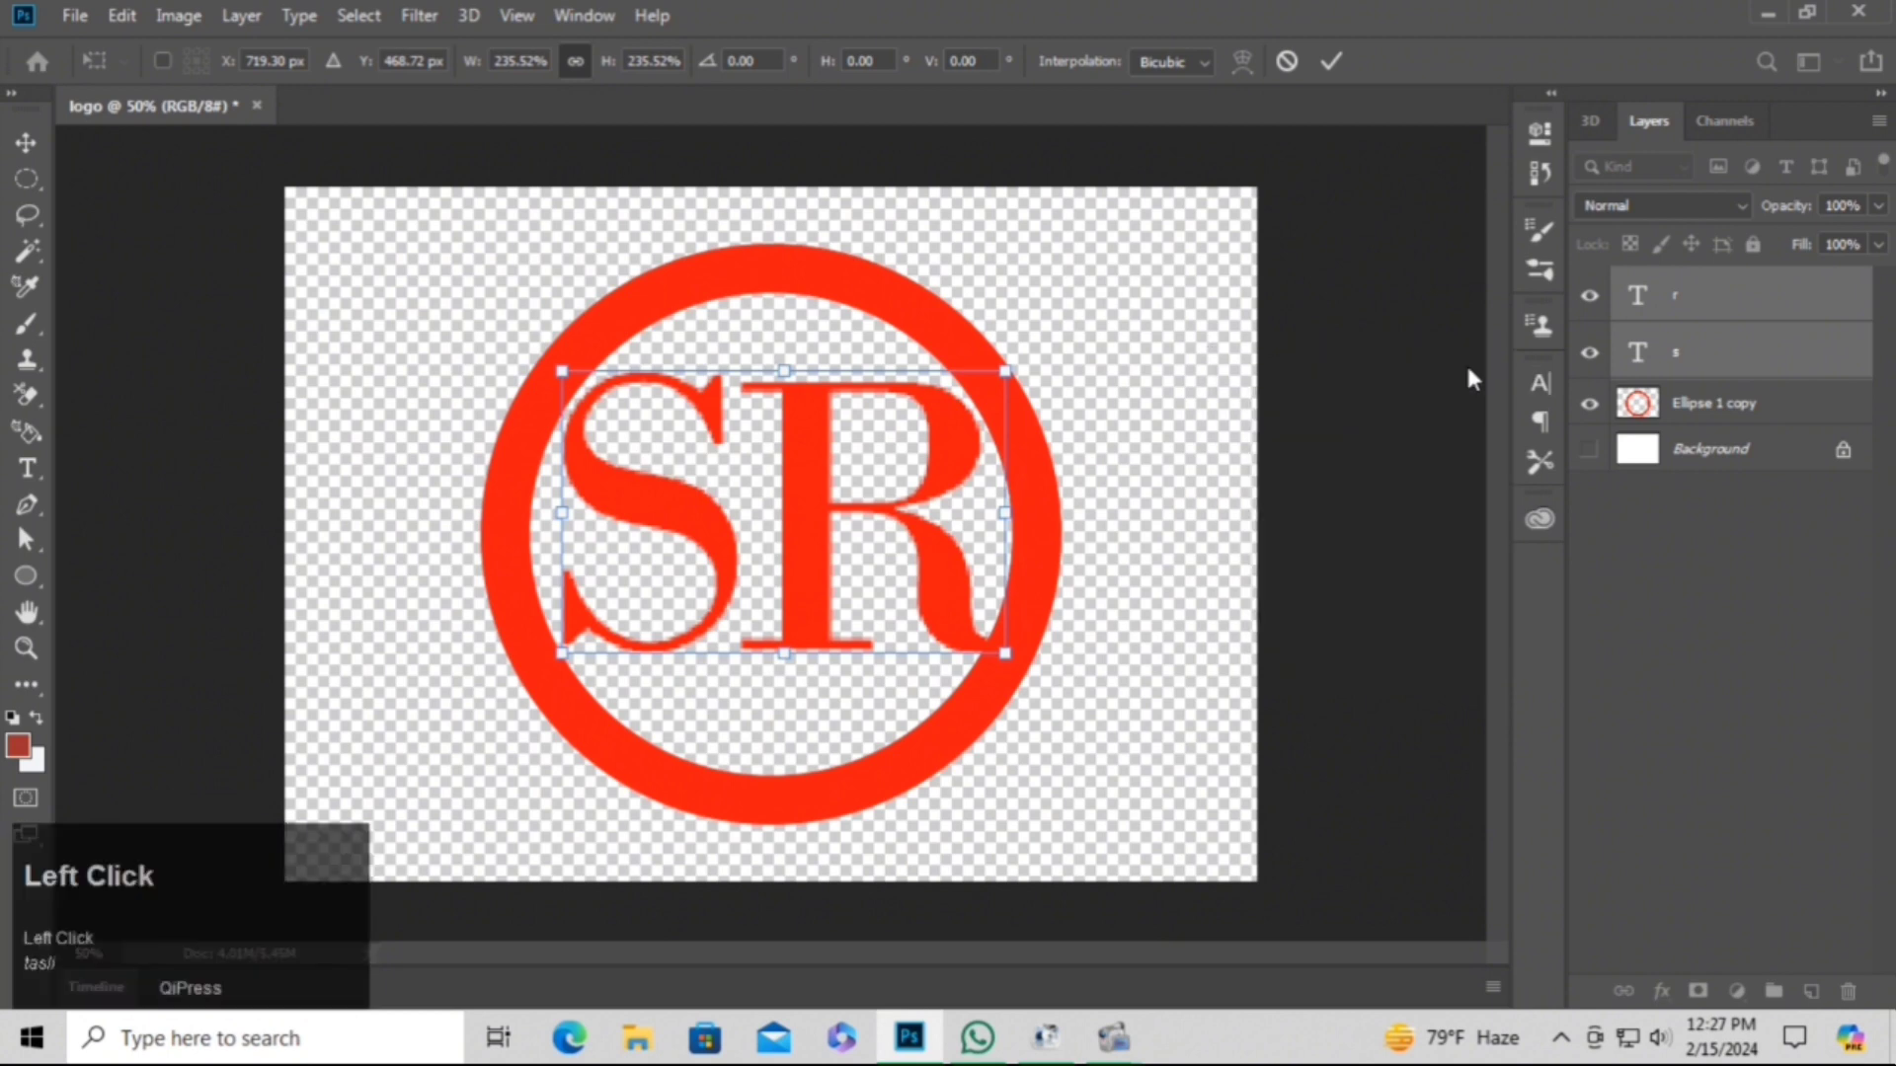
click(1330, 60)
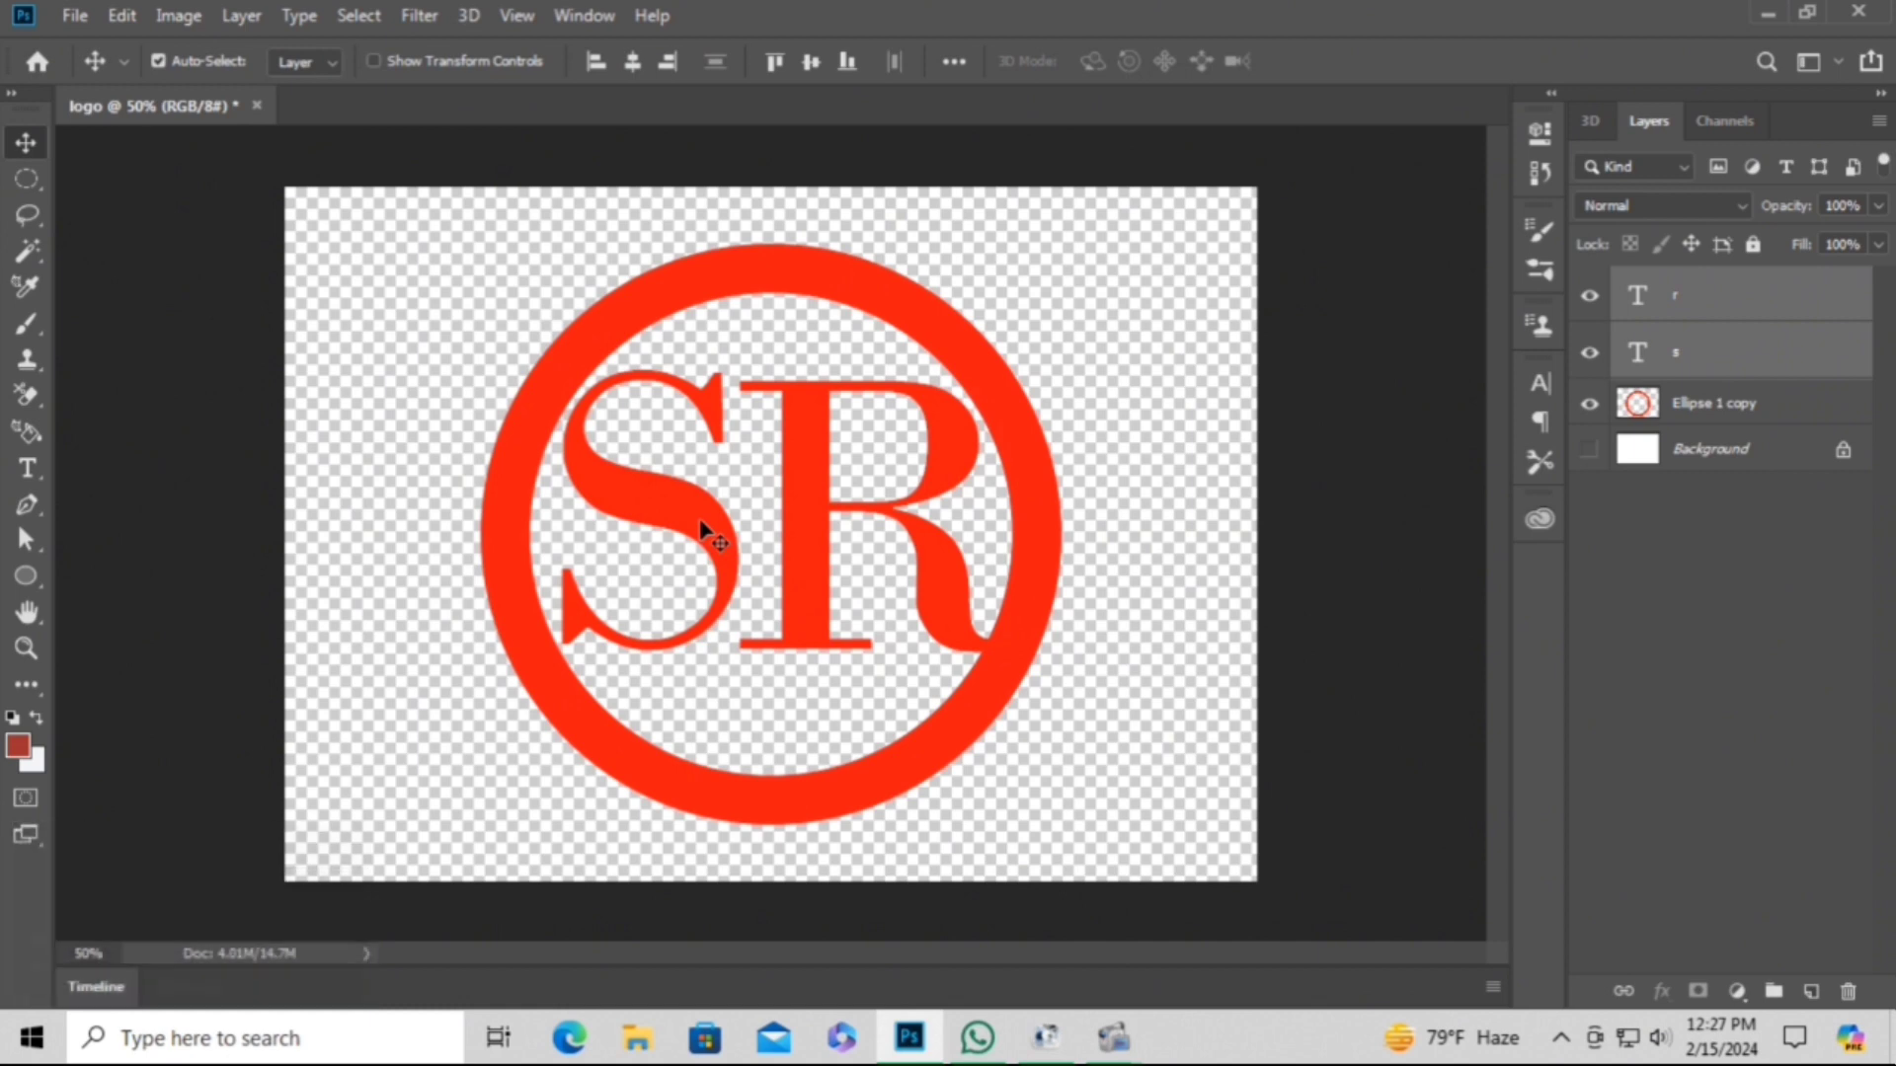
Change the letter S text color to blue 04a7dc.
click(1384, 520)
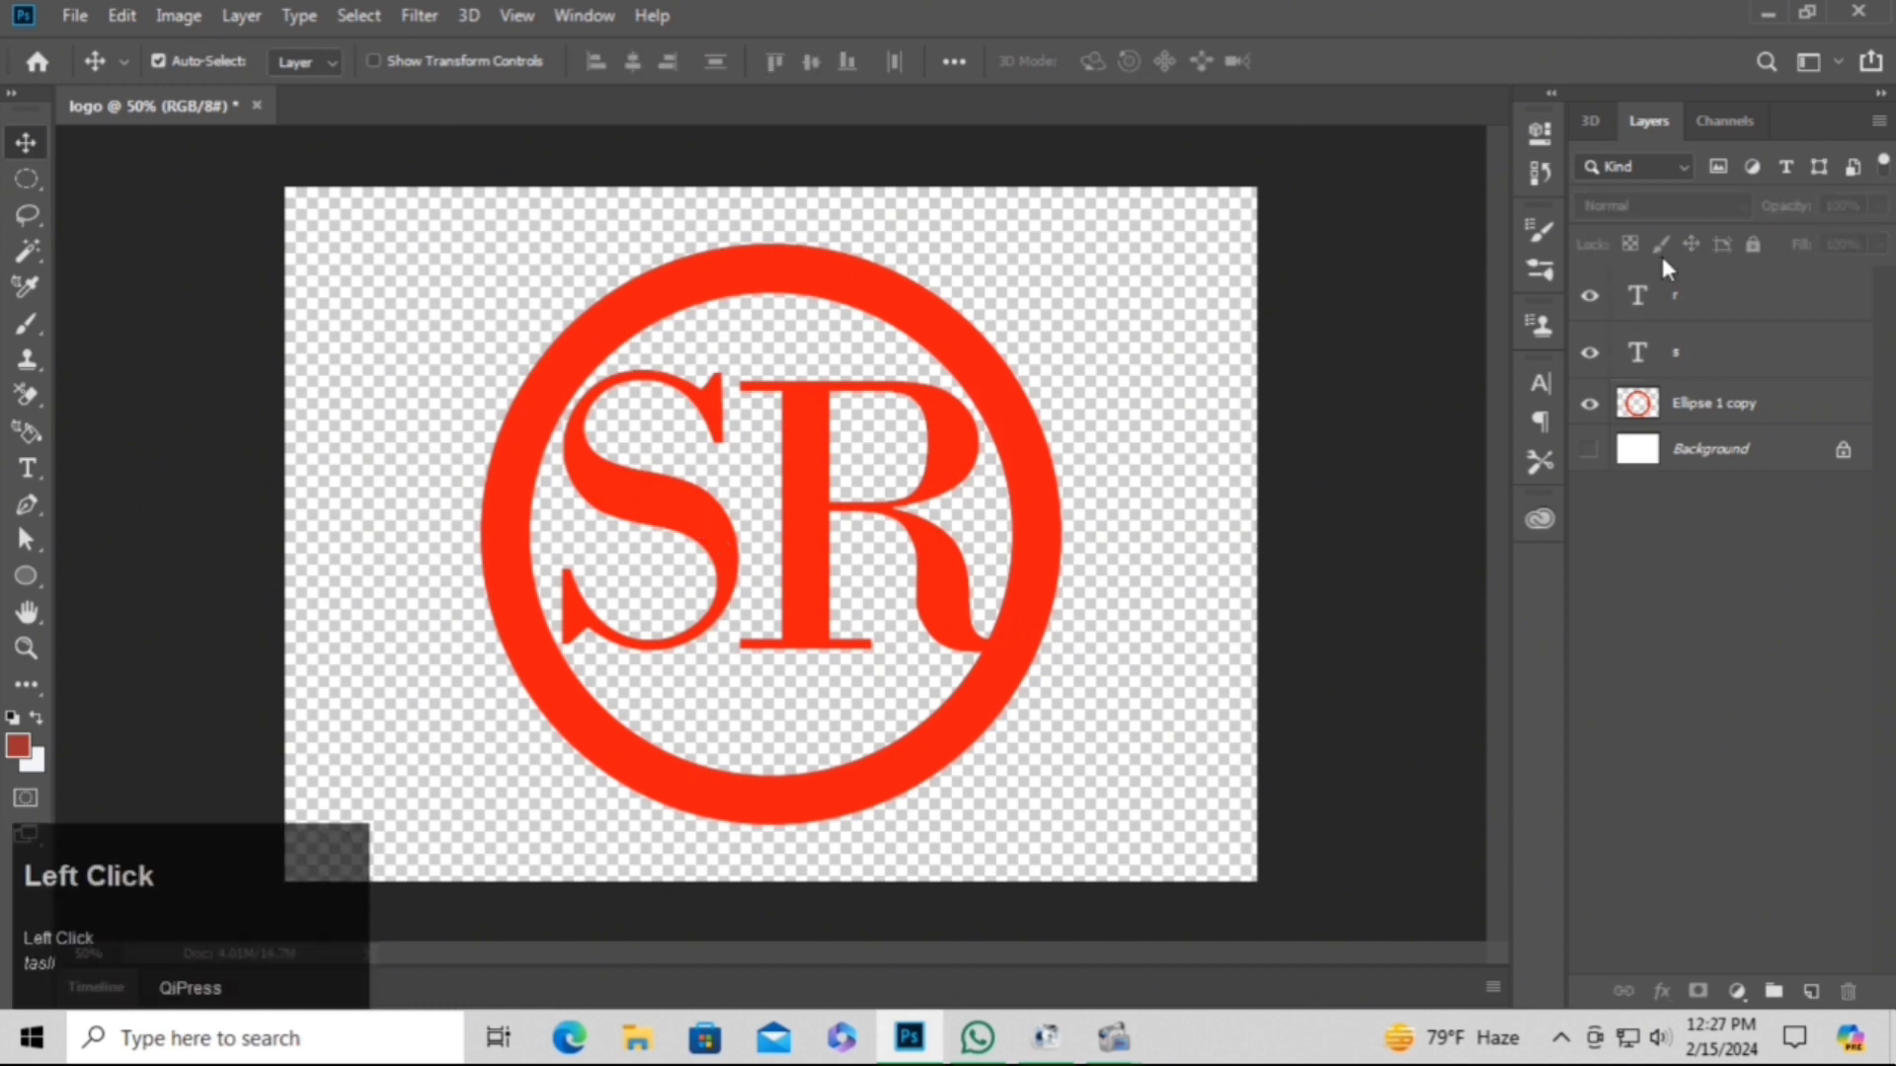
click(1661, 357)
click(1543, 383)
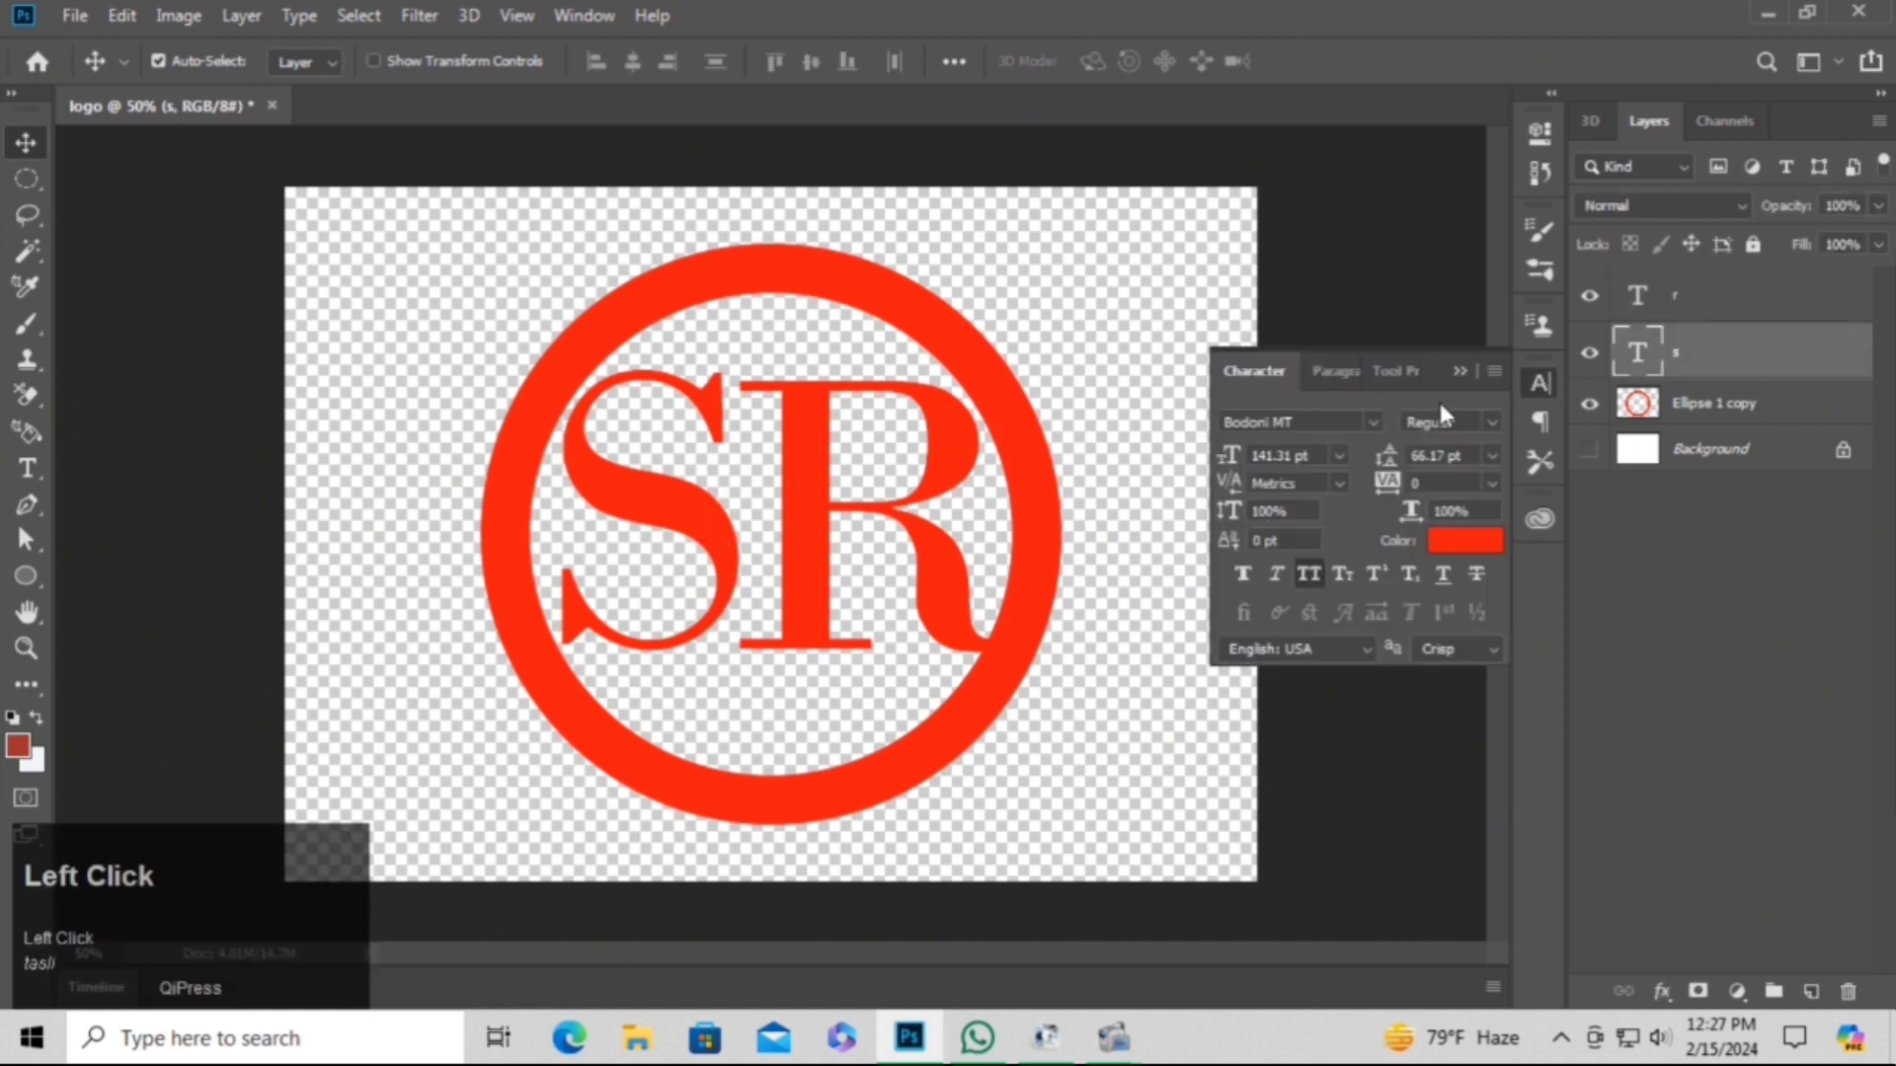
click(1460, 538)
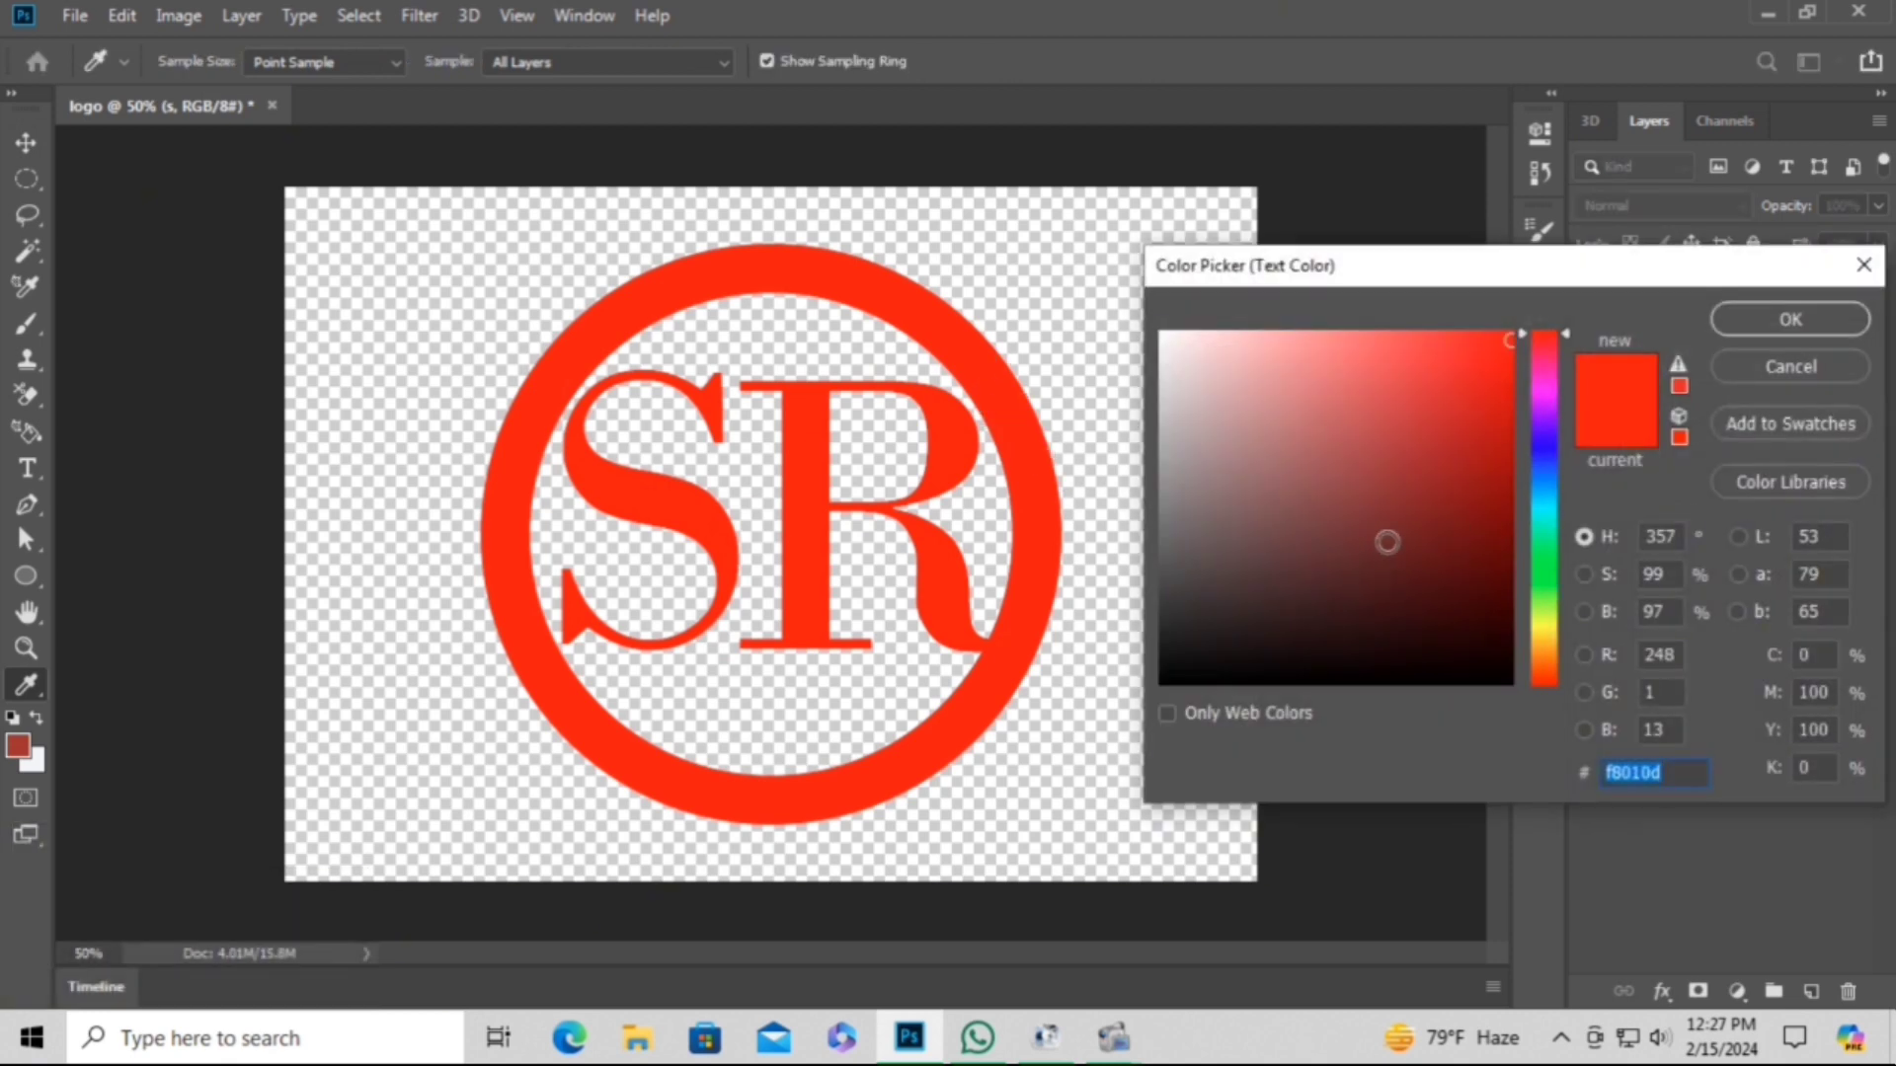
click(1548, 493)
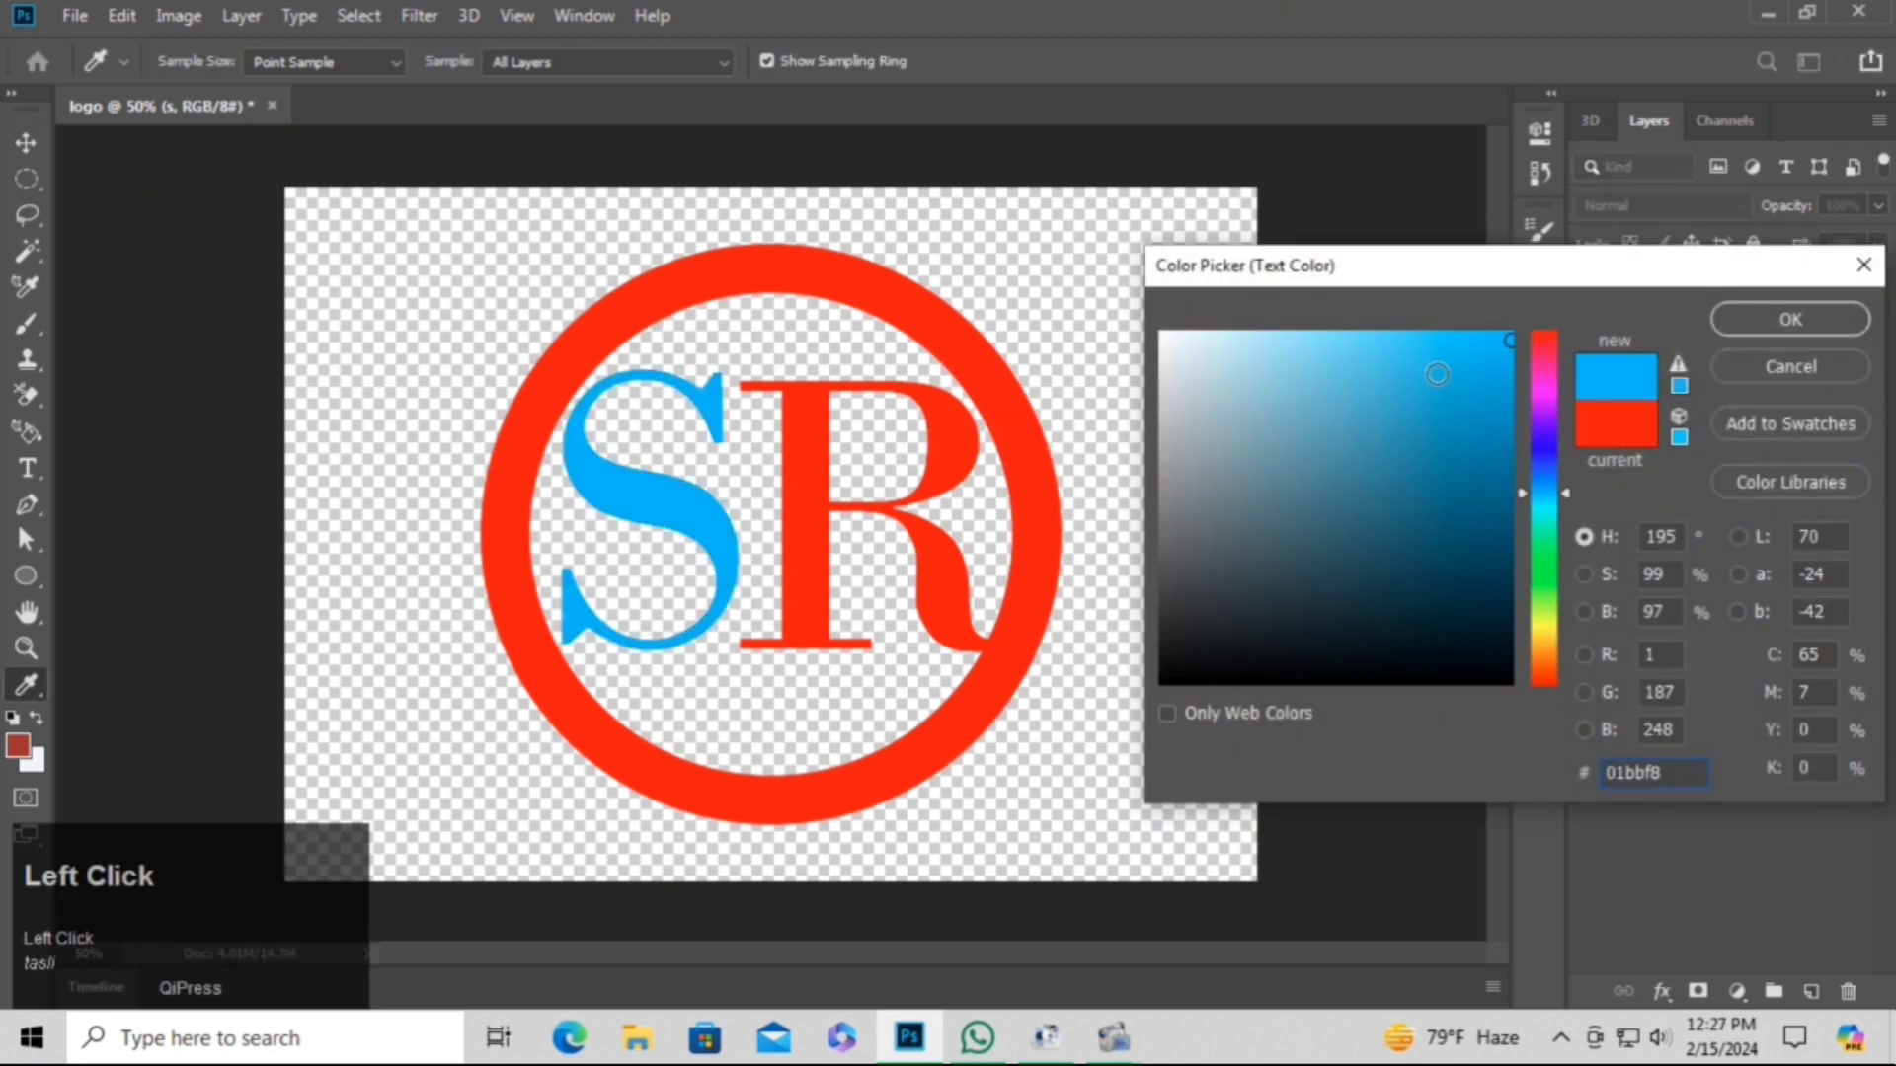
click(1488, 474)
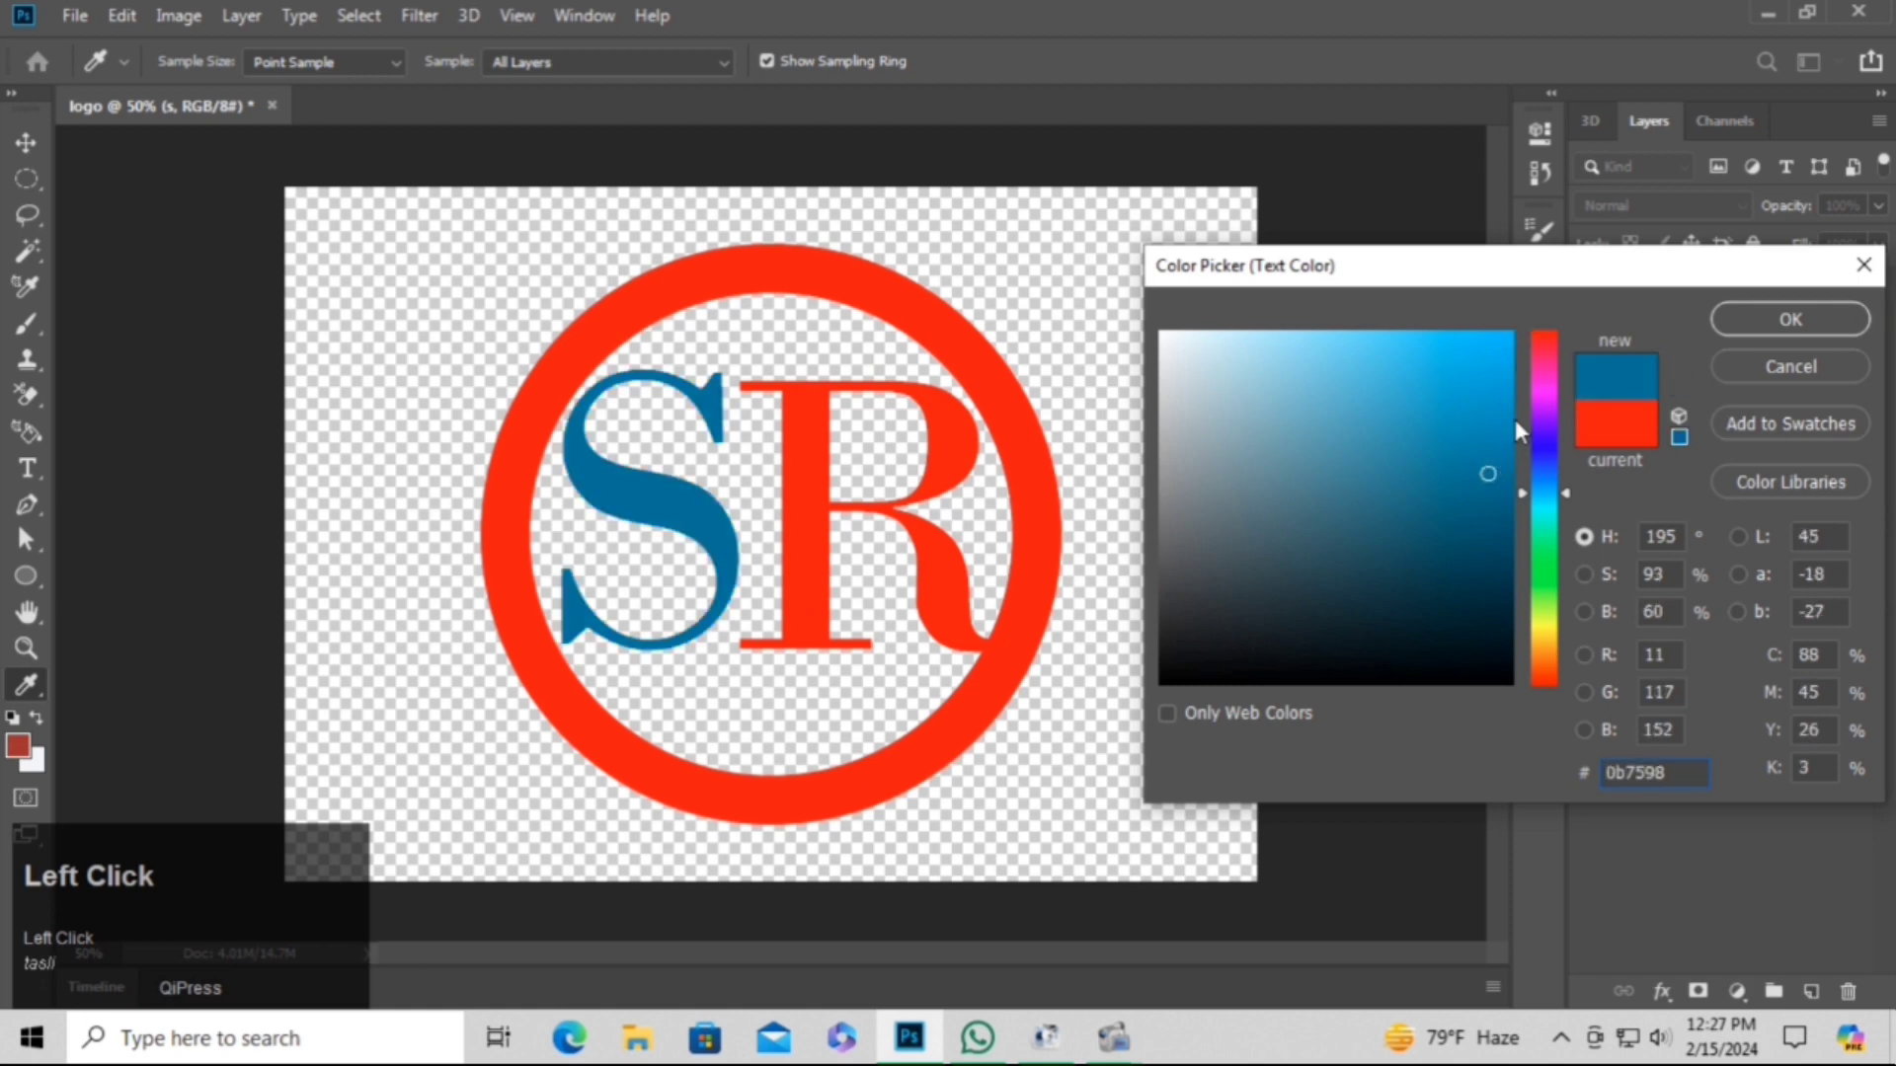
click(1503, 379)
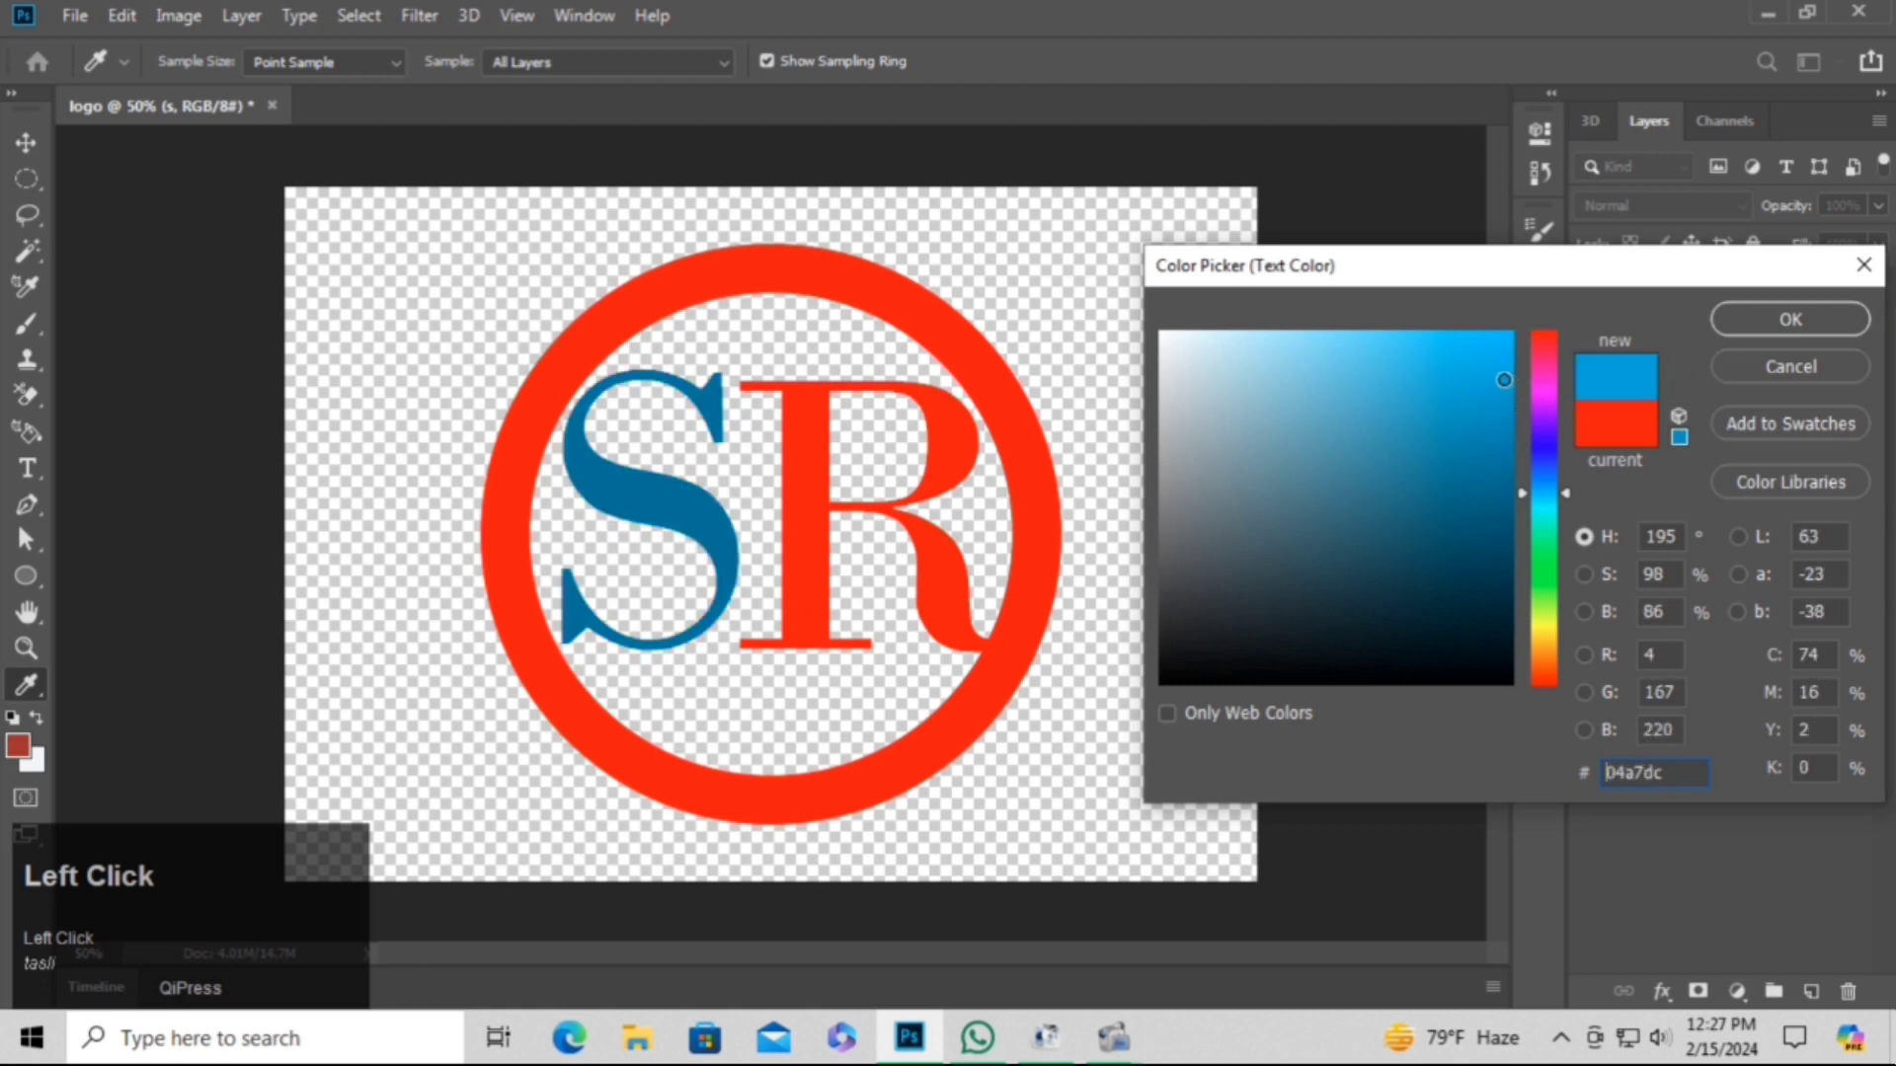
click(1784, 324)
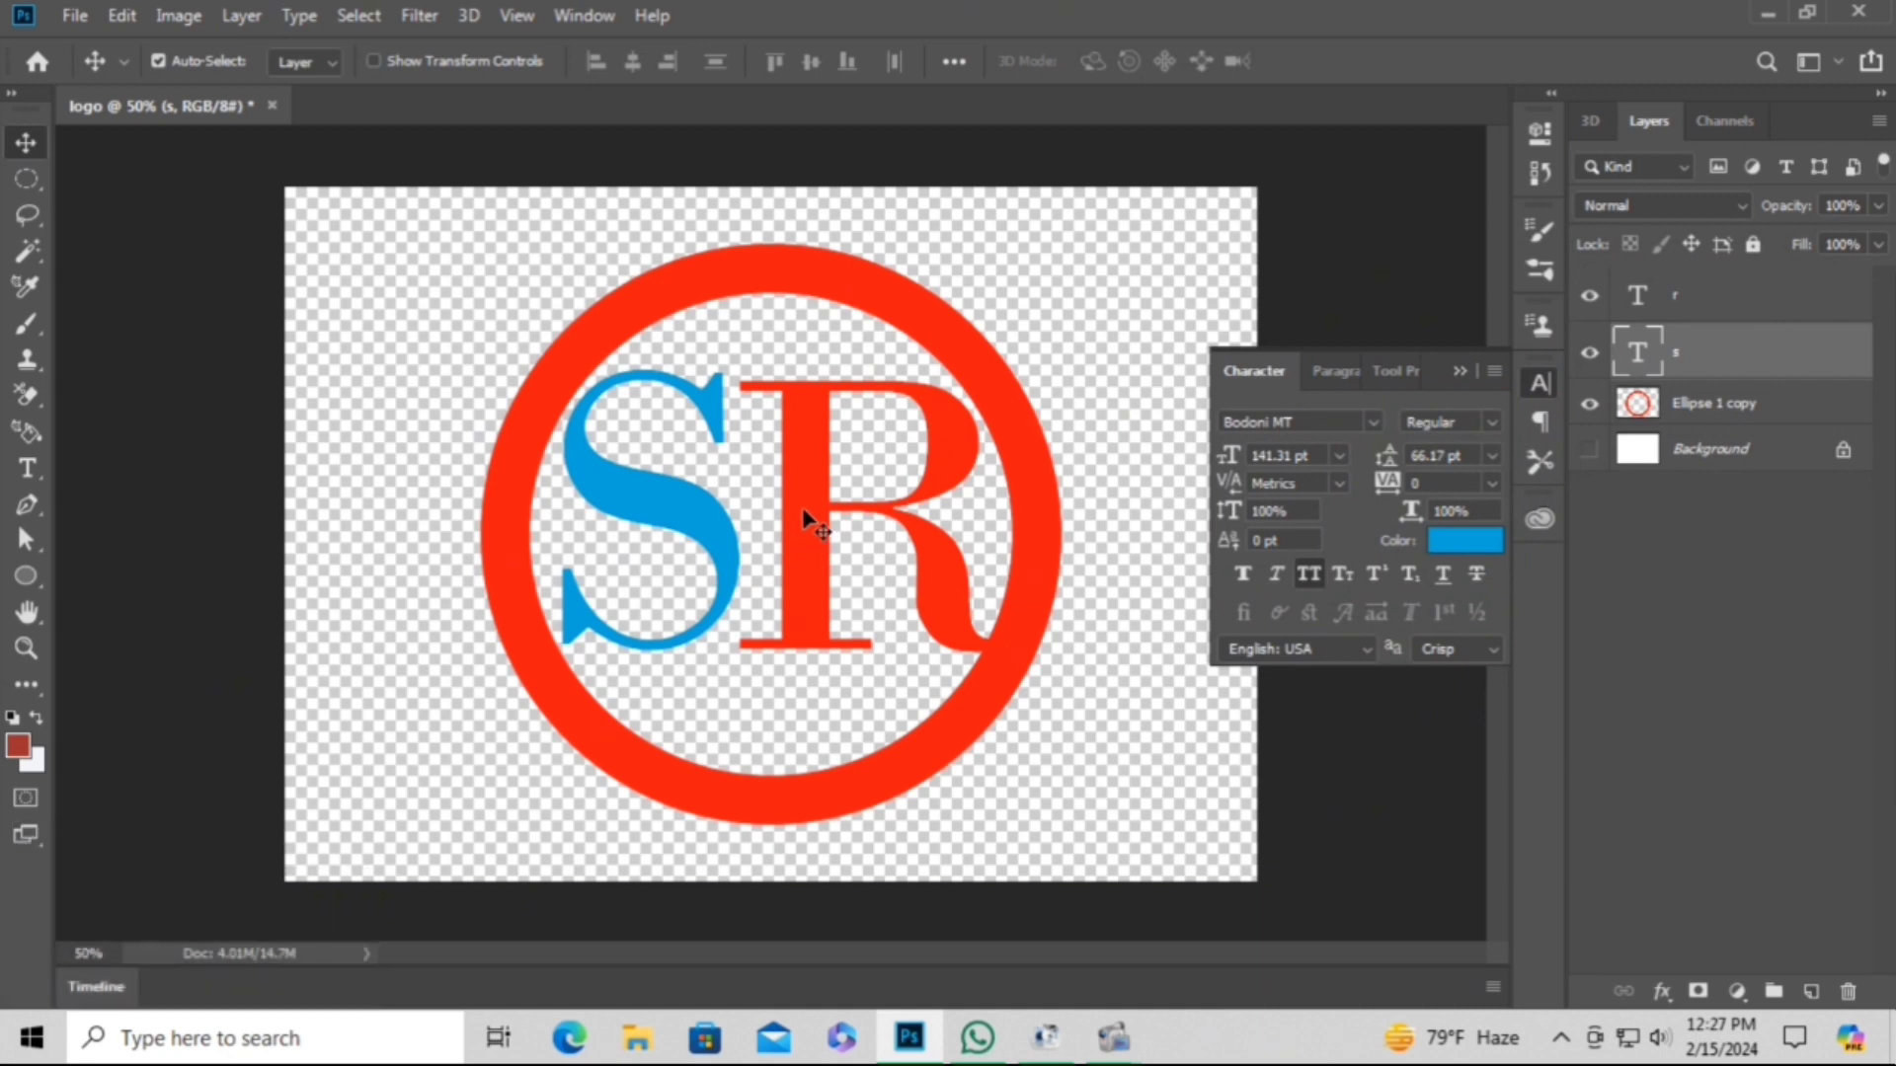
Change the letter R text color to muted reddish brown a86569.
click(805, 520)
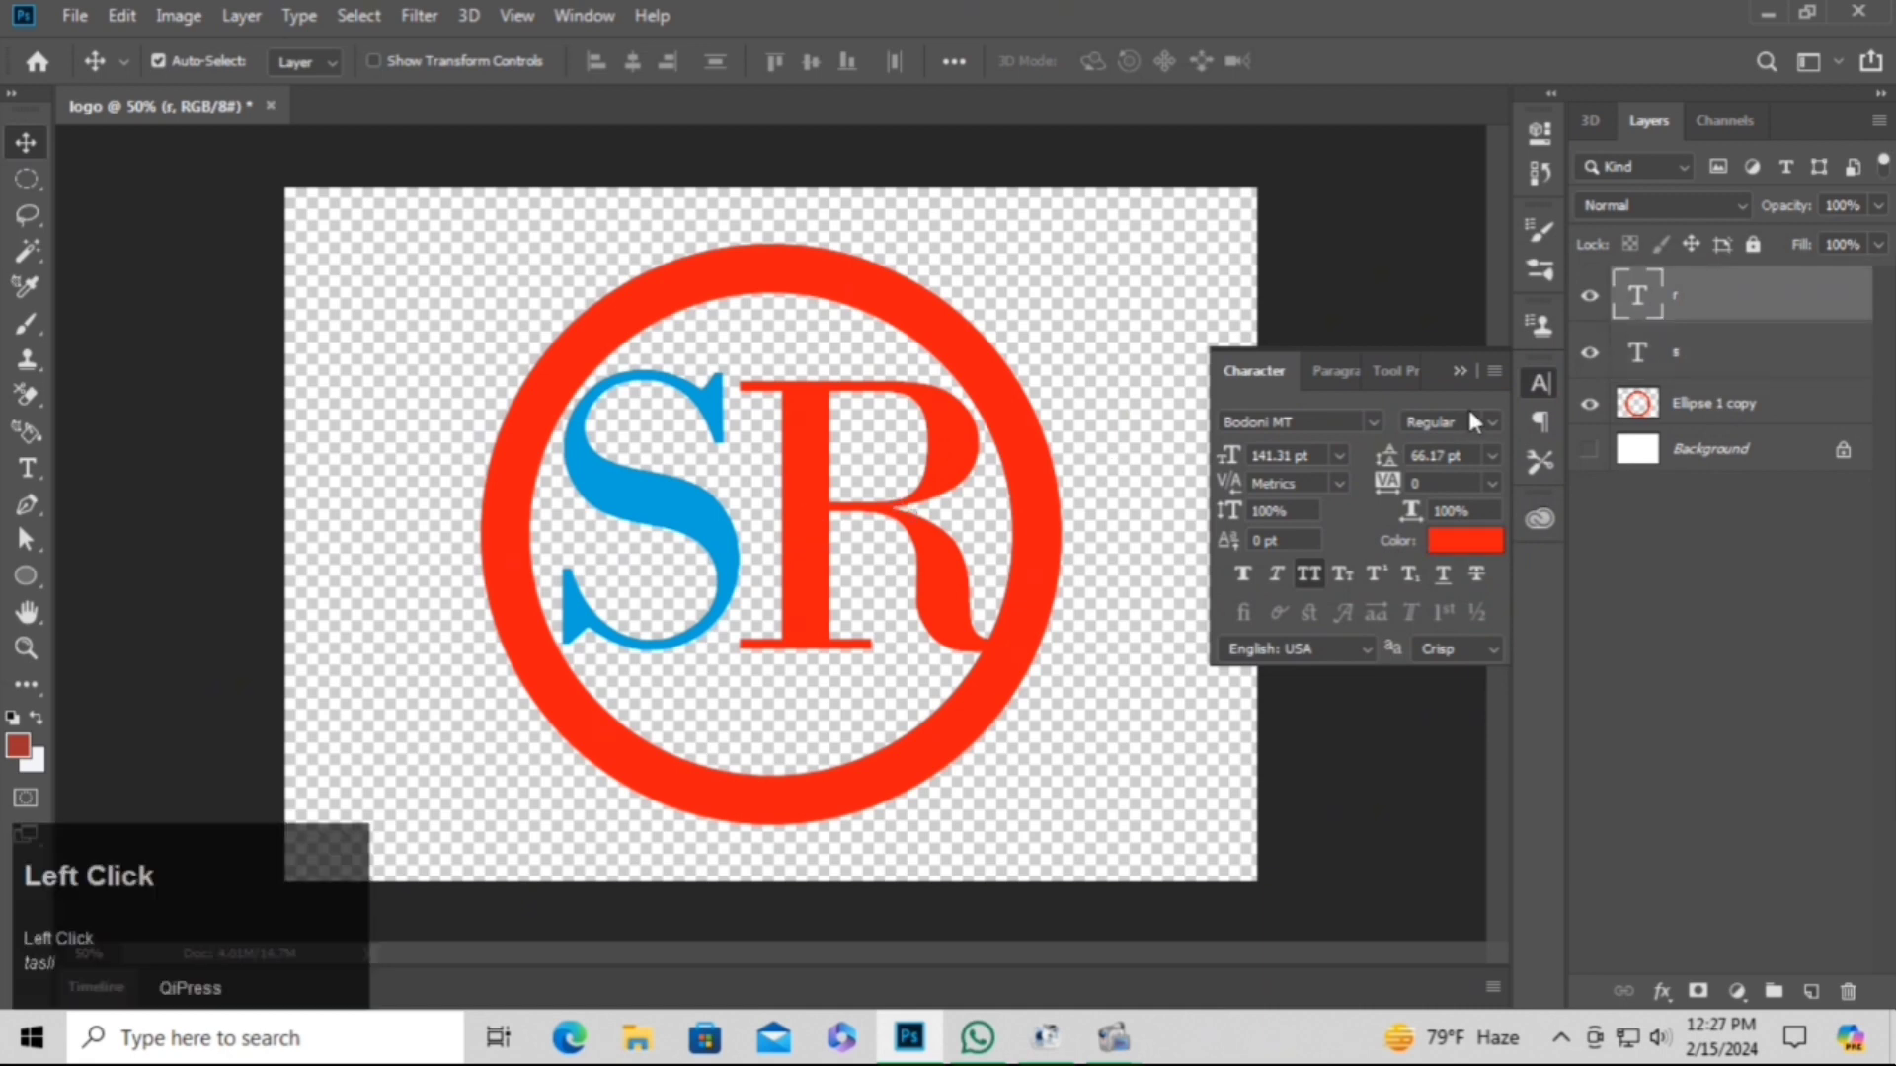
click(1465, 540)
drag(1304, 382, 1304, 456)
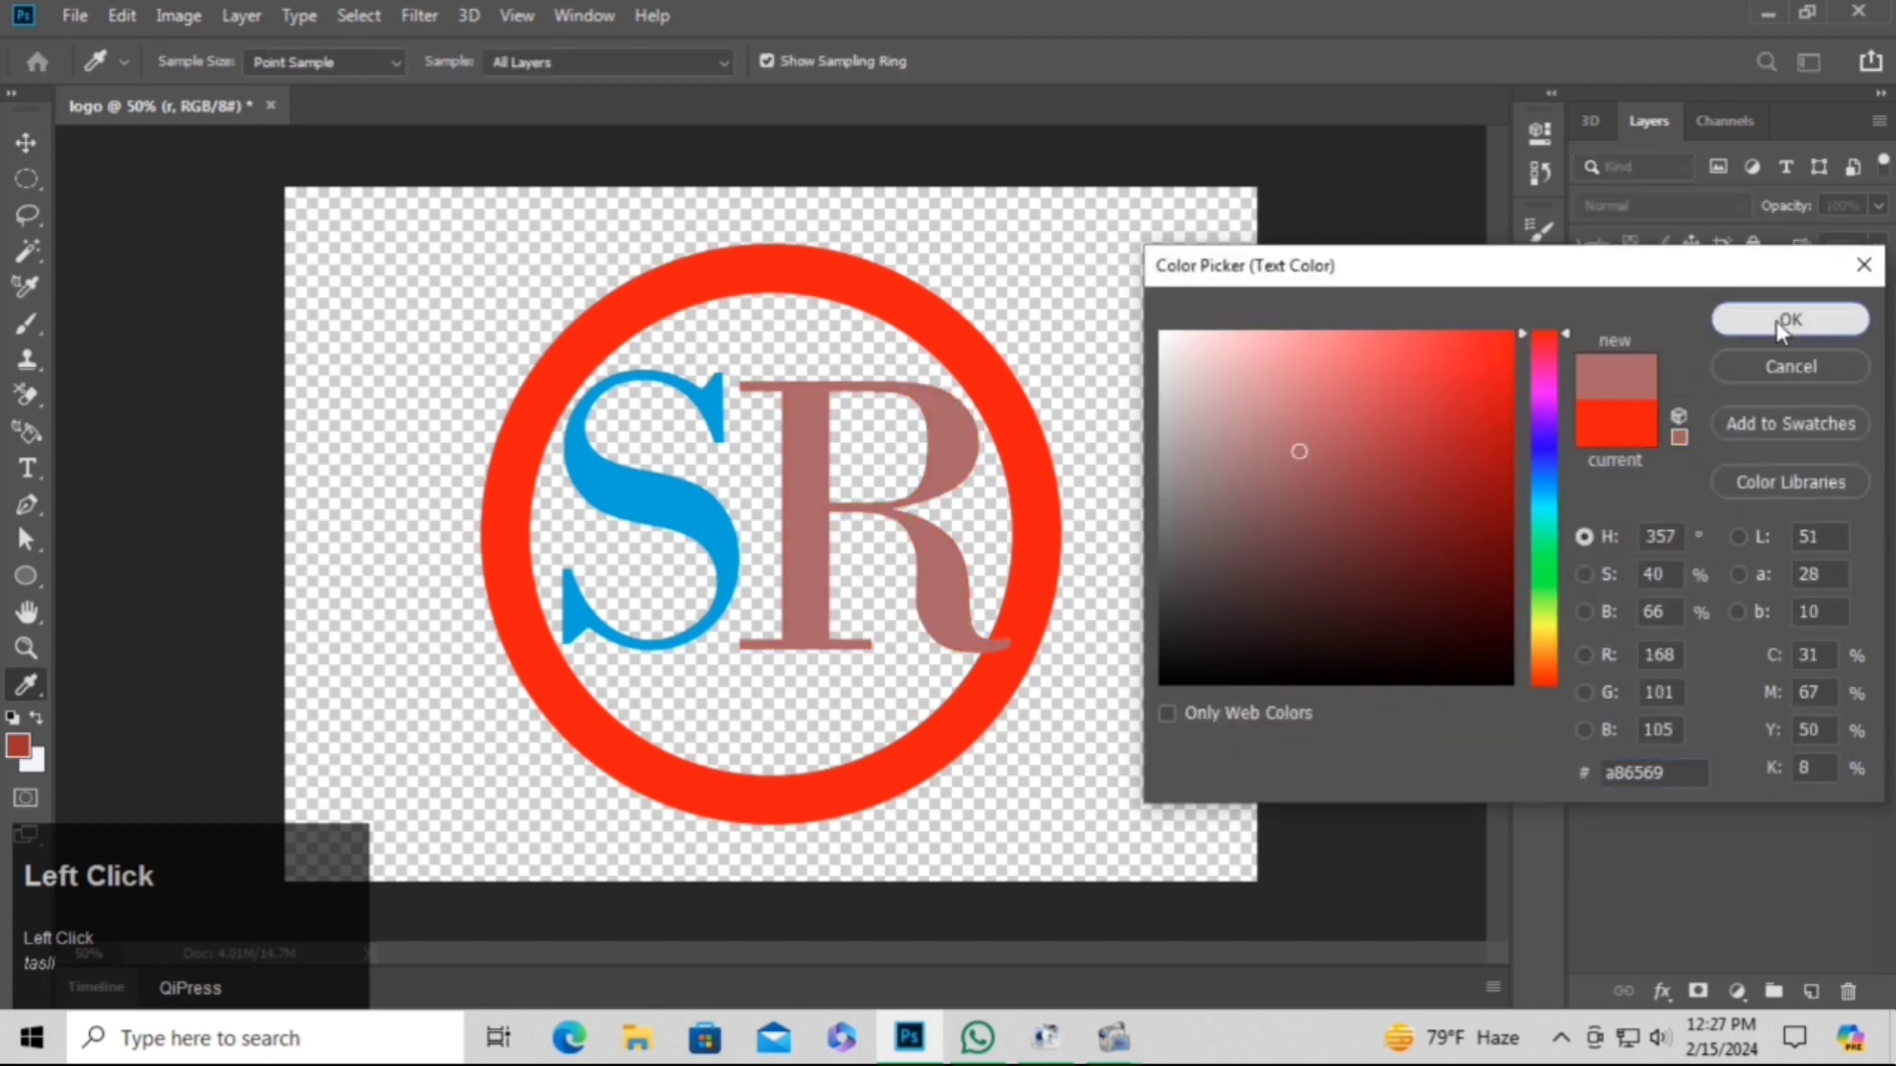
click(1768, 319)
click(1468, 367)
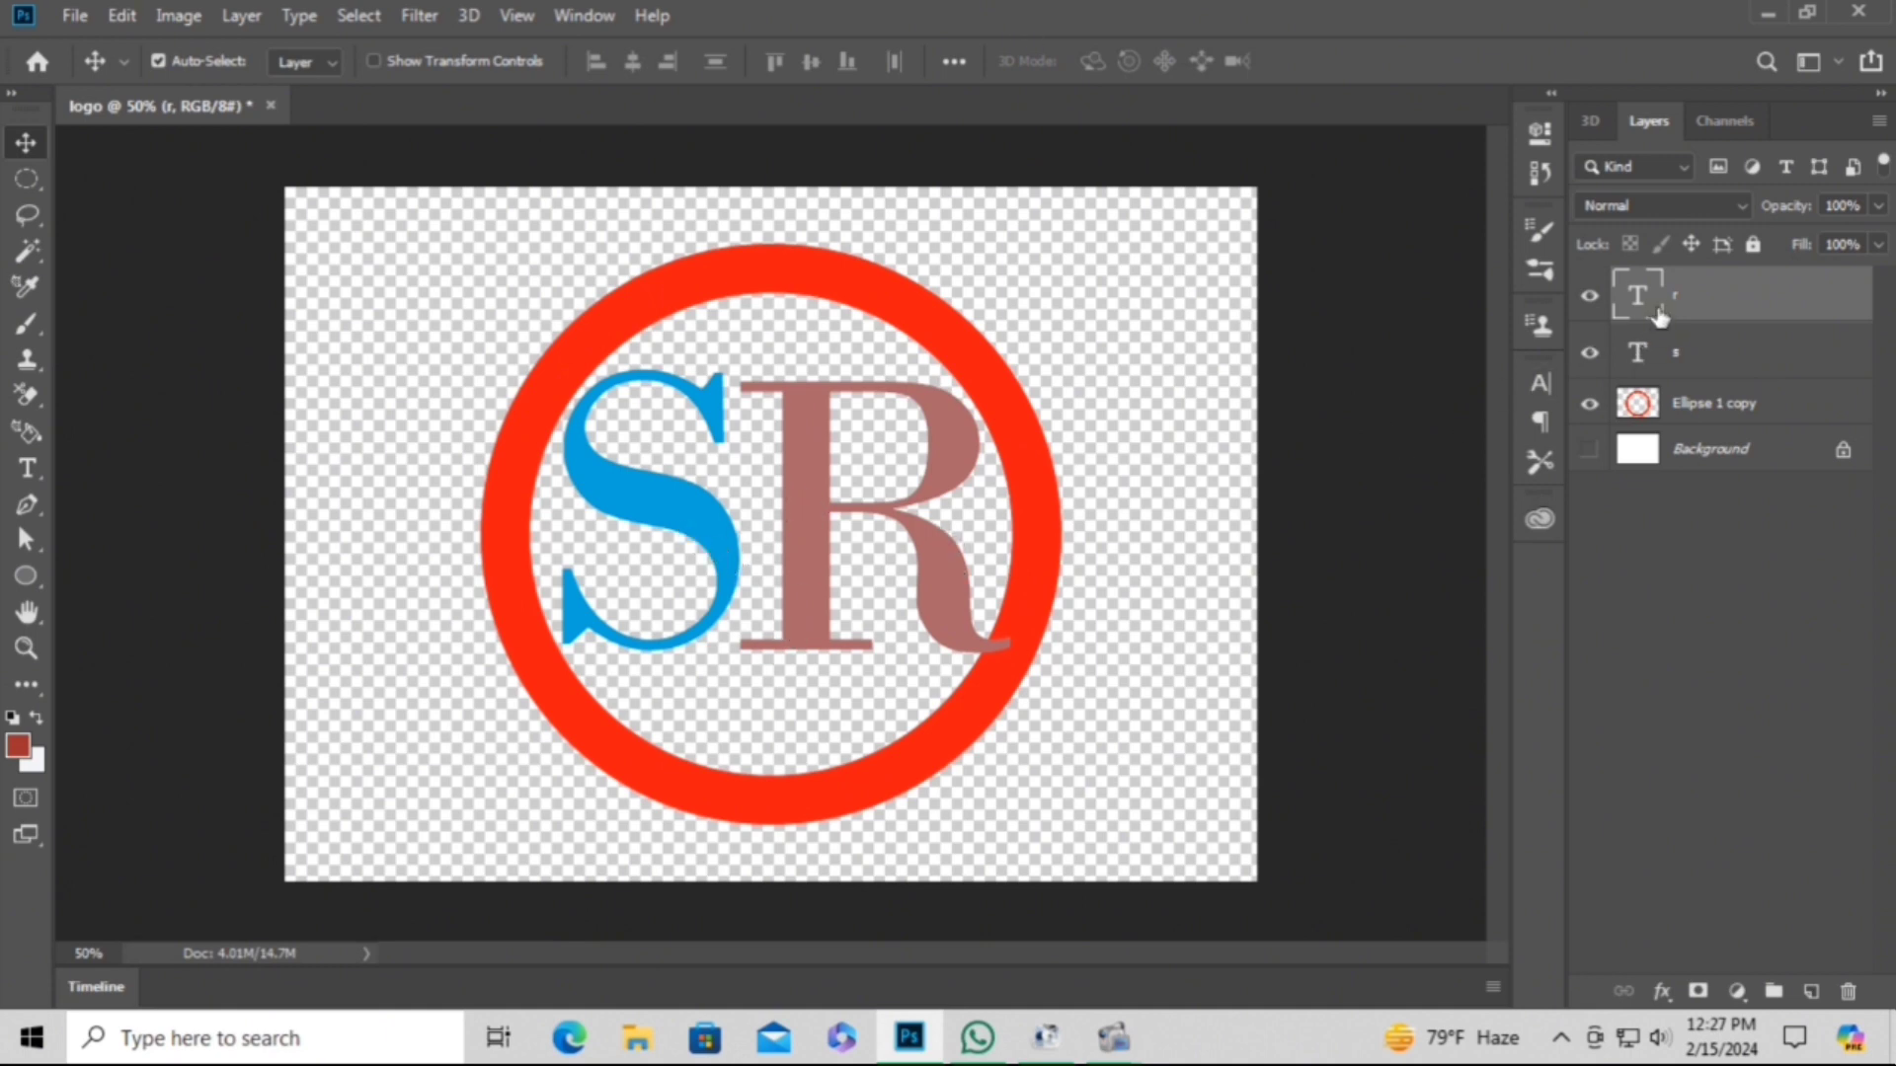
Apply Faux Bold to both the R and S text layers.
click(1547, 384)
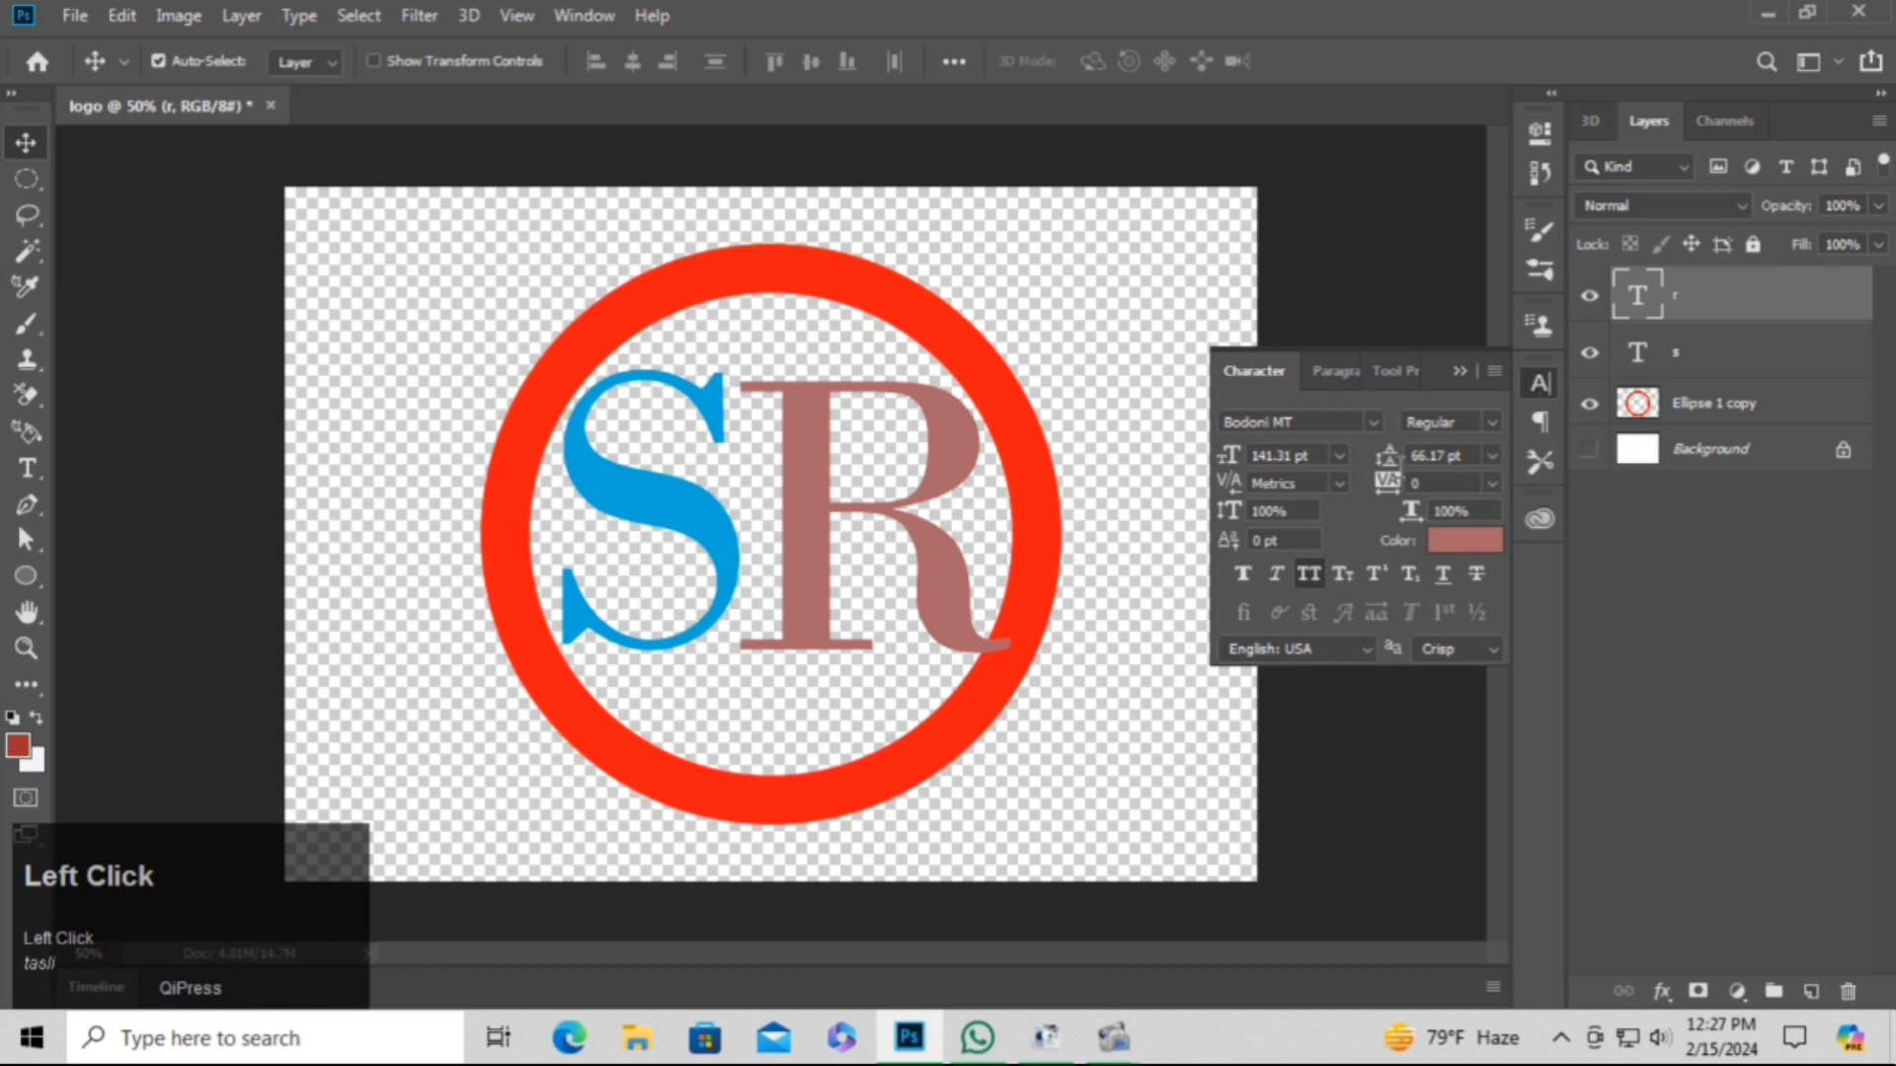
click(1246, 575)
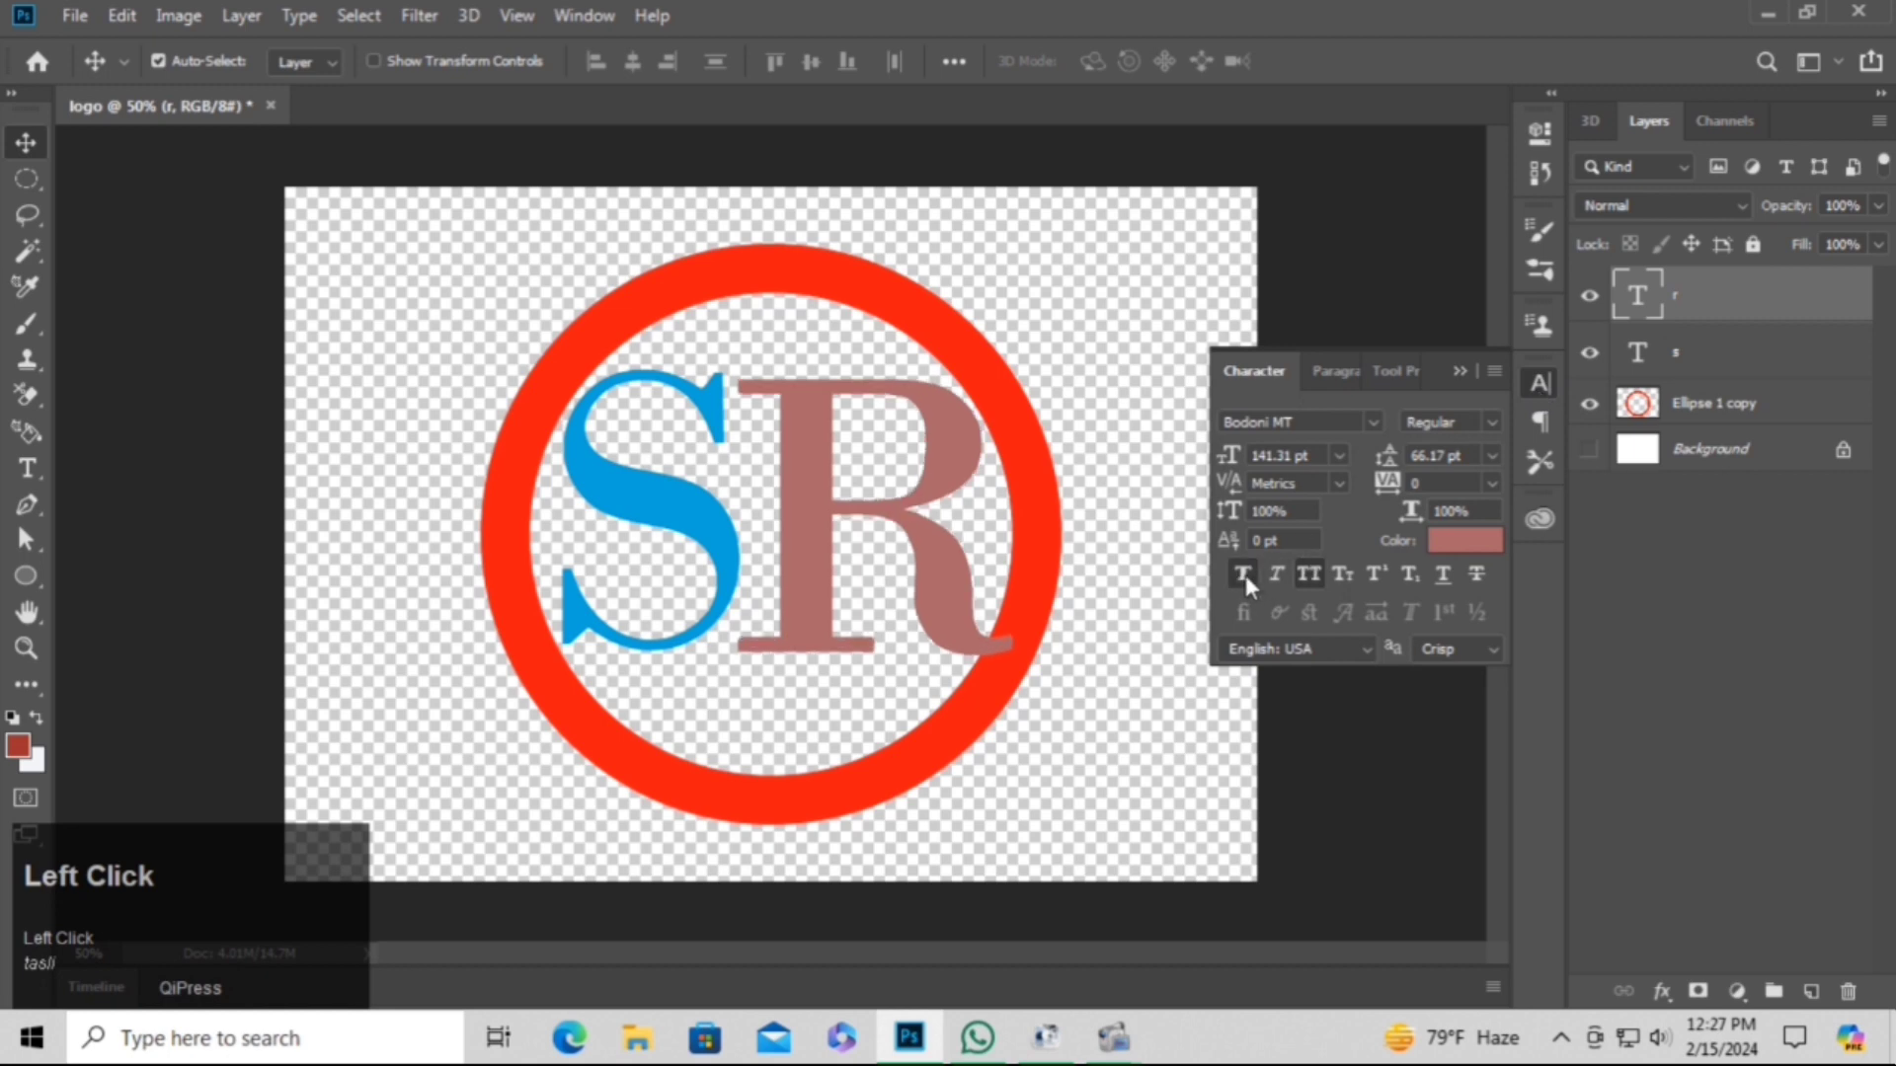
click(684, 503)
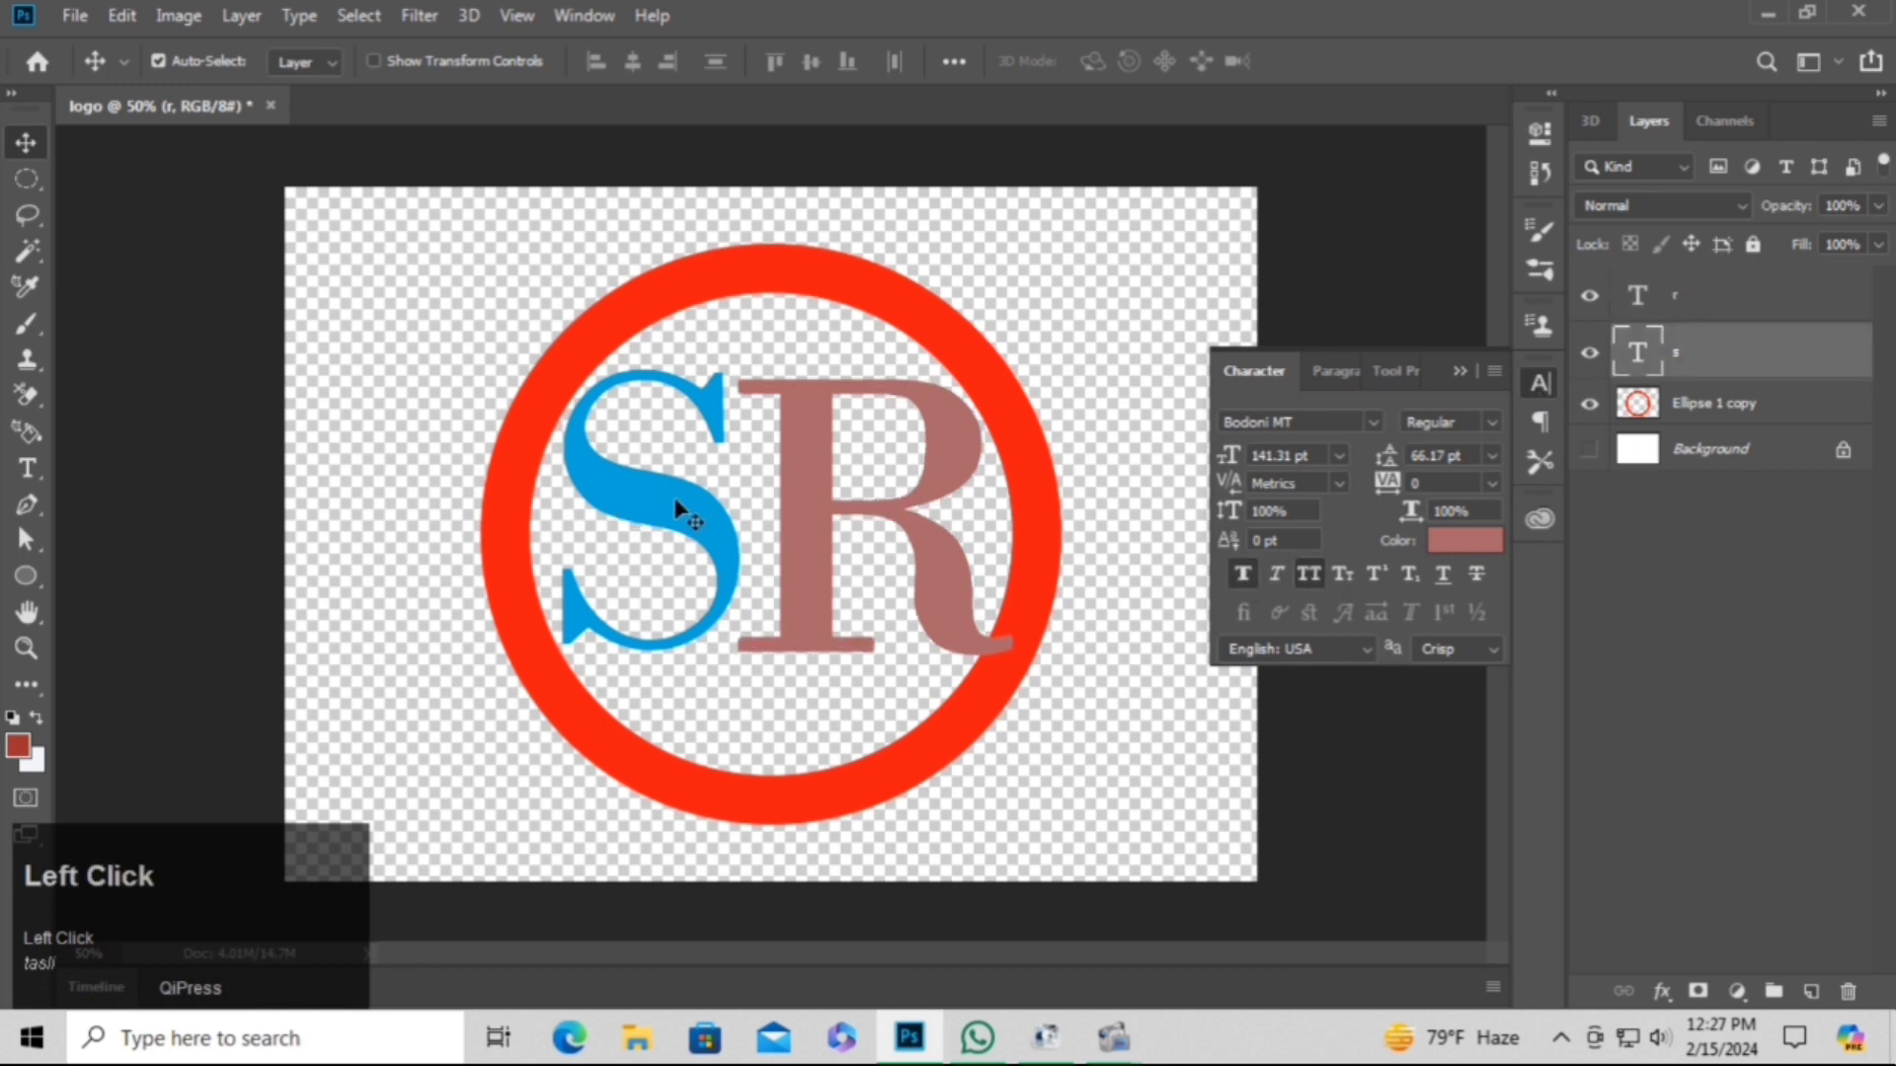
click(1245, 576)
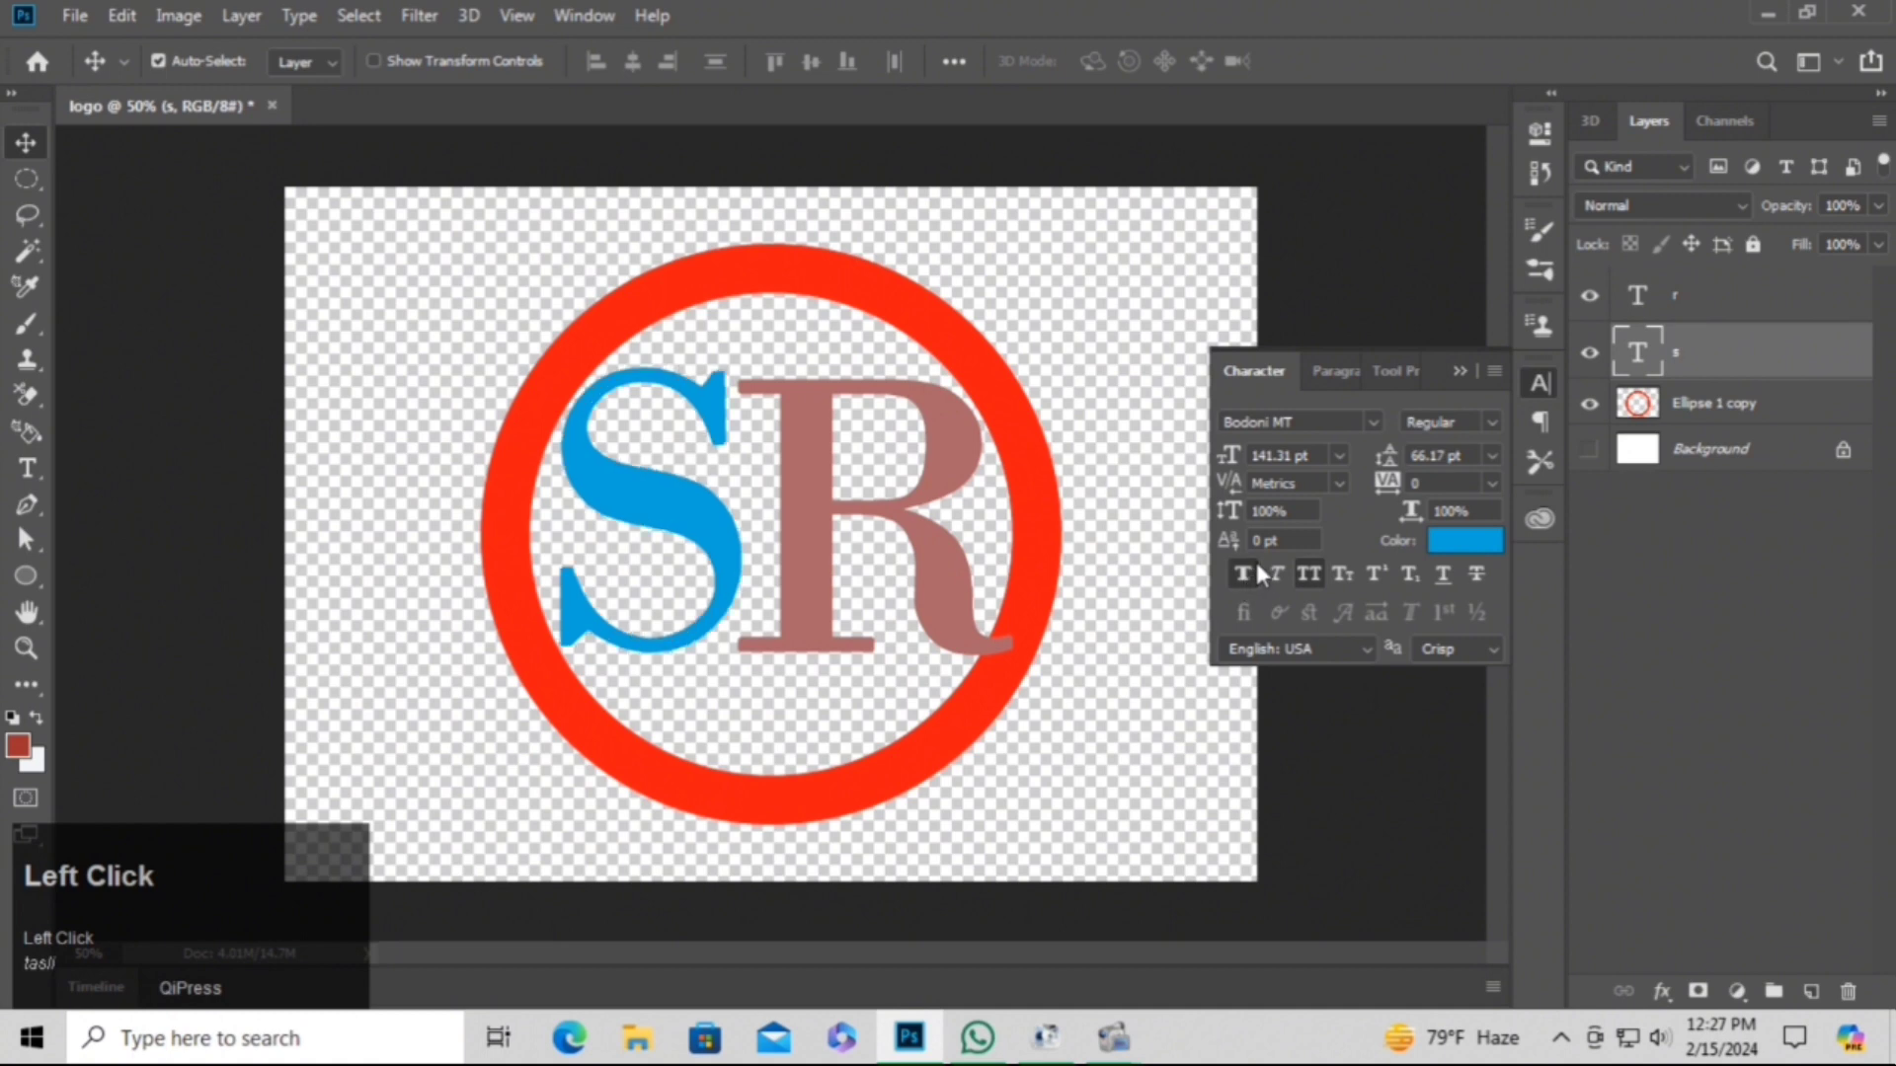
click(1462, 373)
Overlap the R and S, center both letters inside the ring, and stack the s layer above the r layer.
mouse_move(691, 502)
mouse_down()
mouse_move(711, 504)
mouse_move(688, 500)
mouse_up()
click(801, 534)
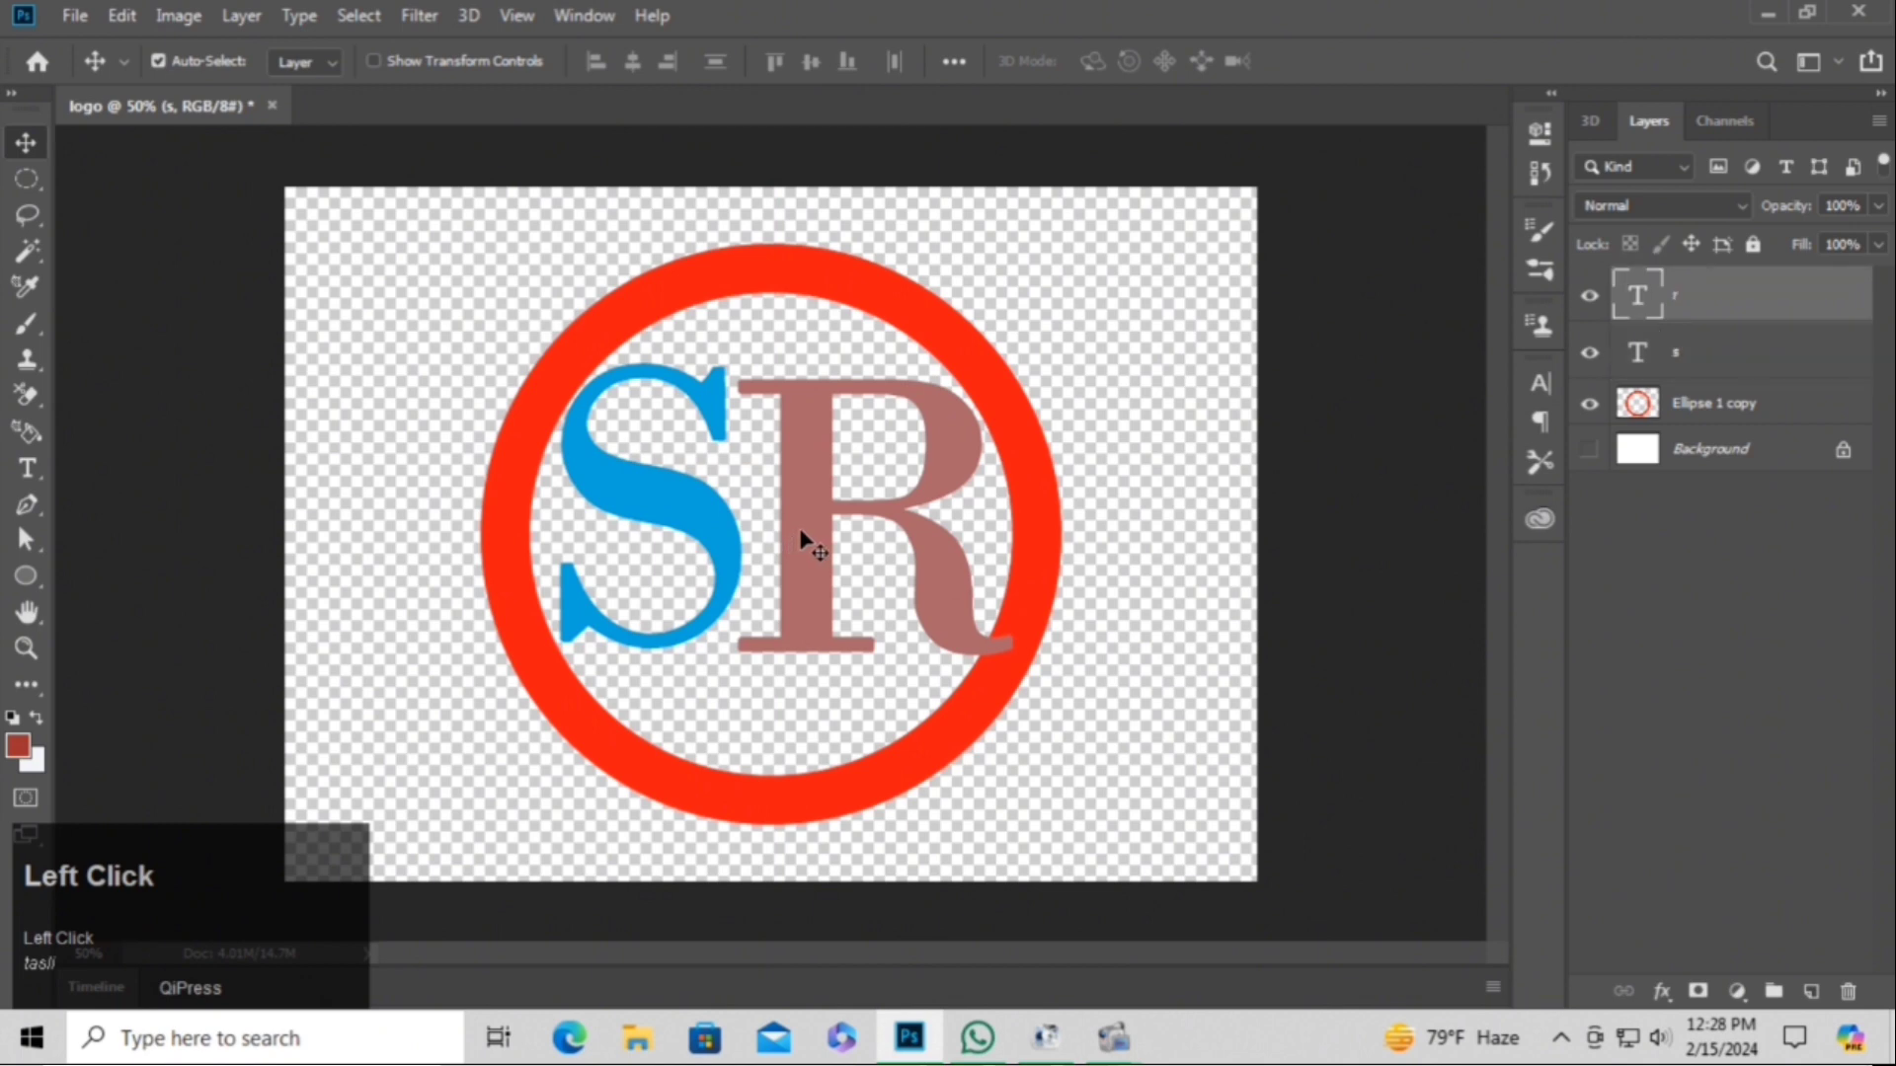
drag(801, 537, 743, 536)
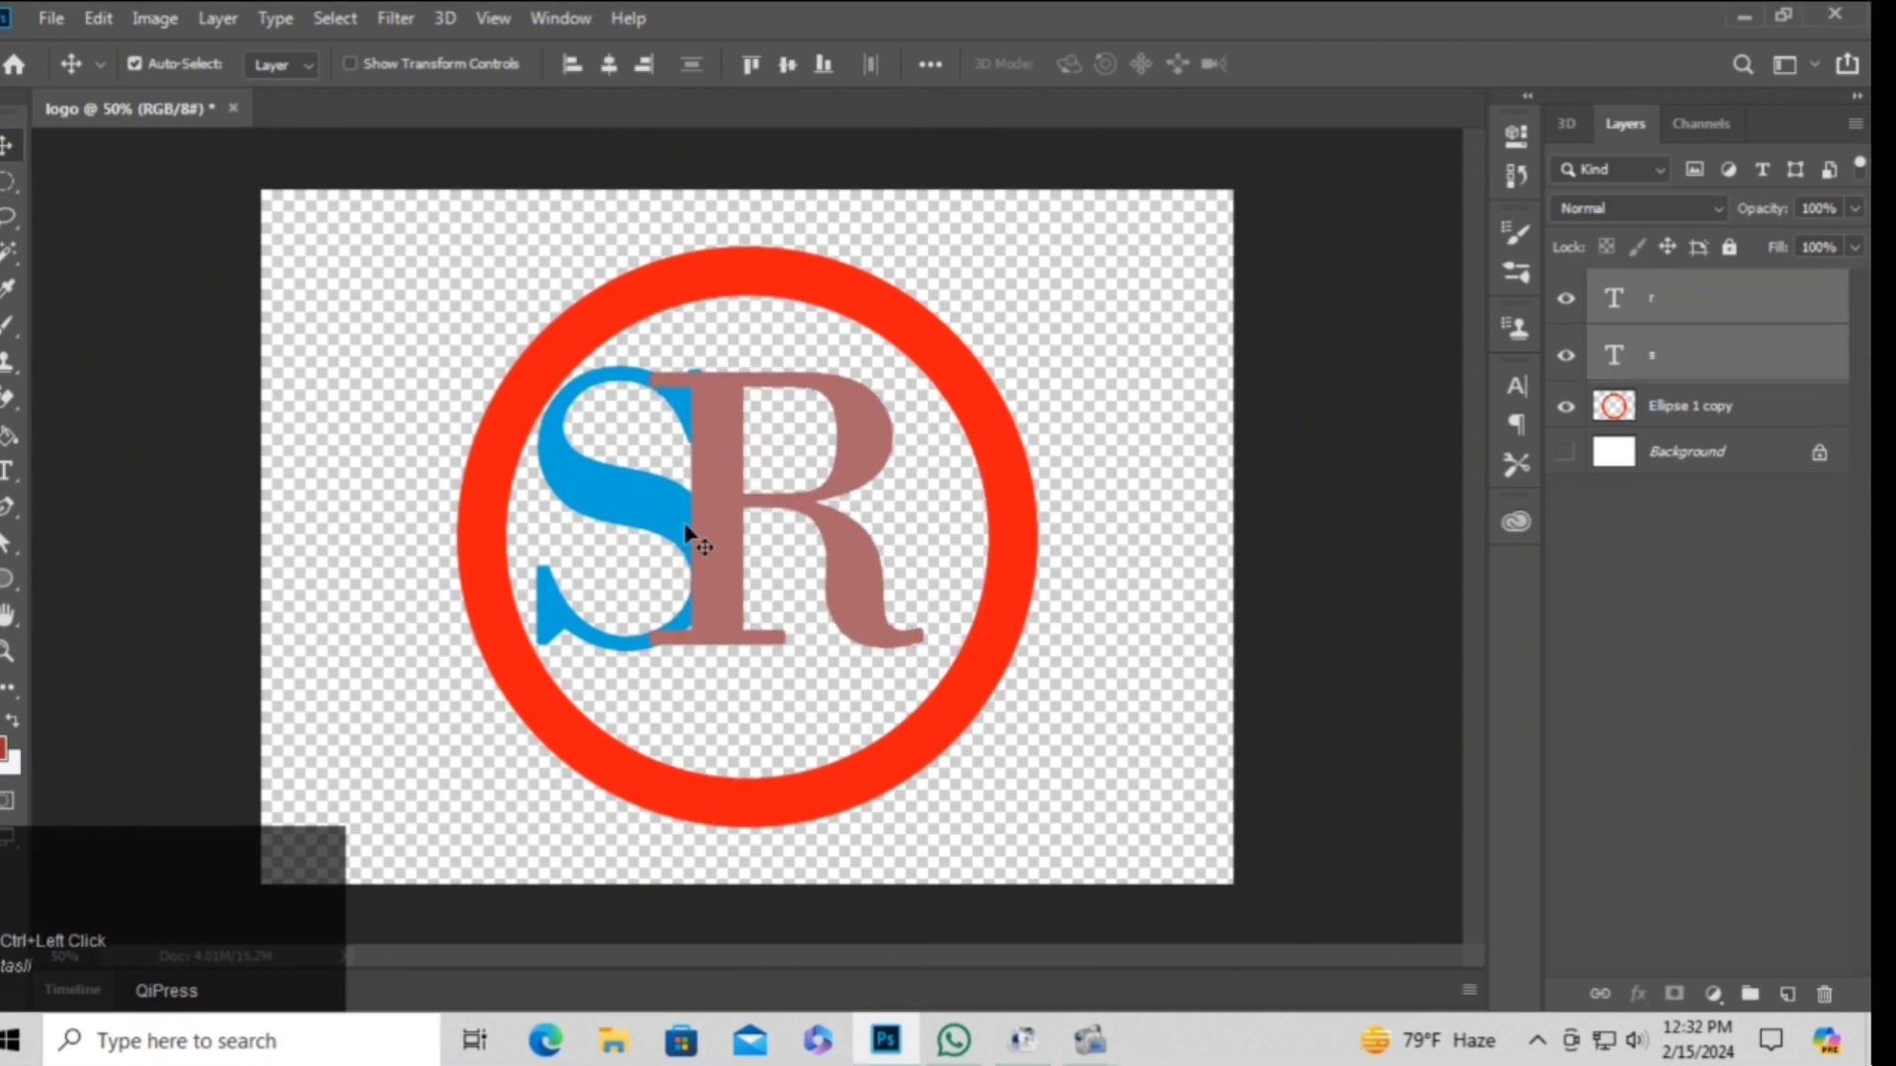
drag(736, 528, 740, 555)
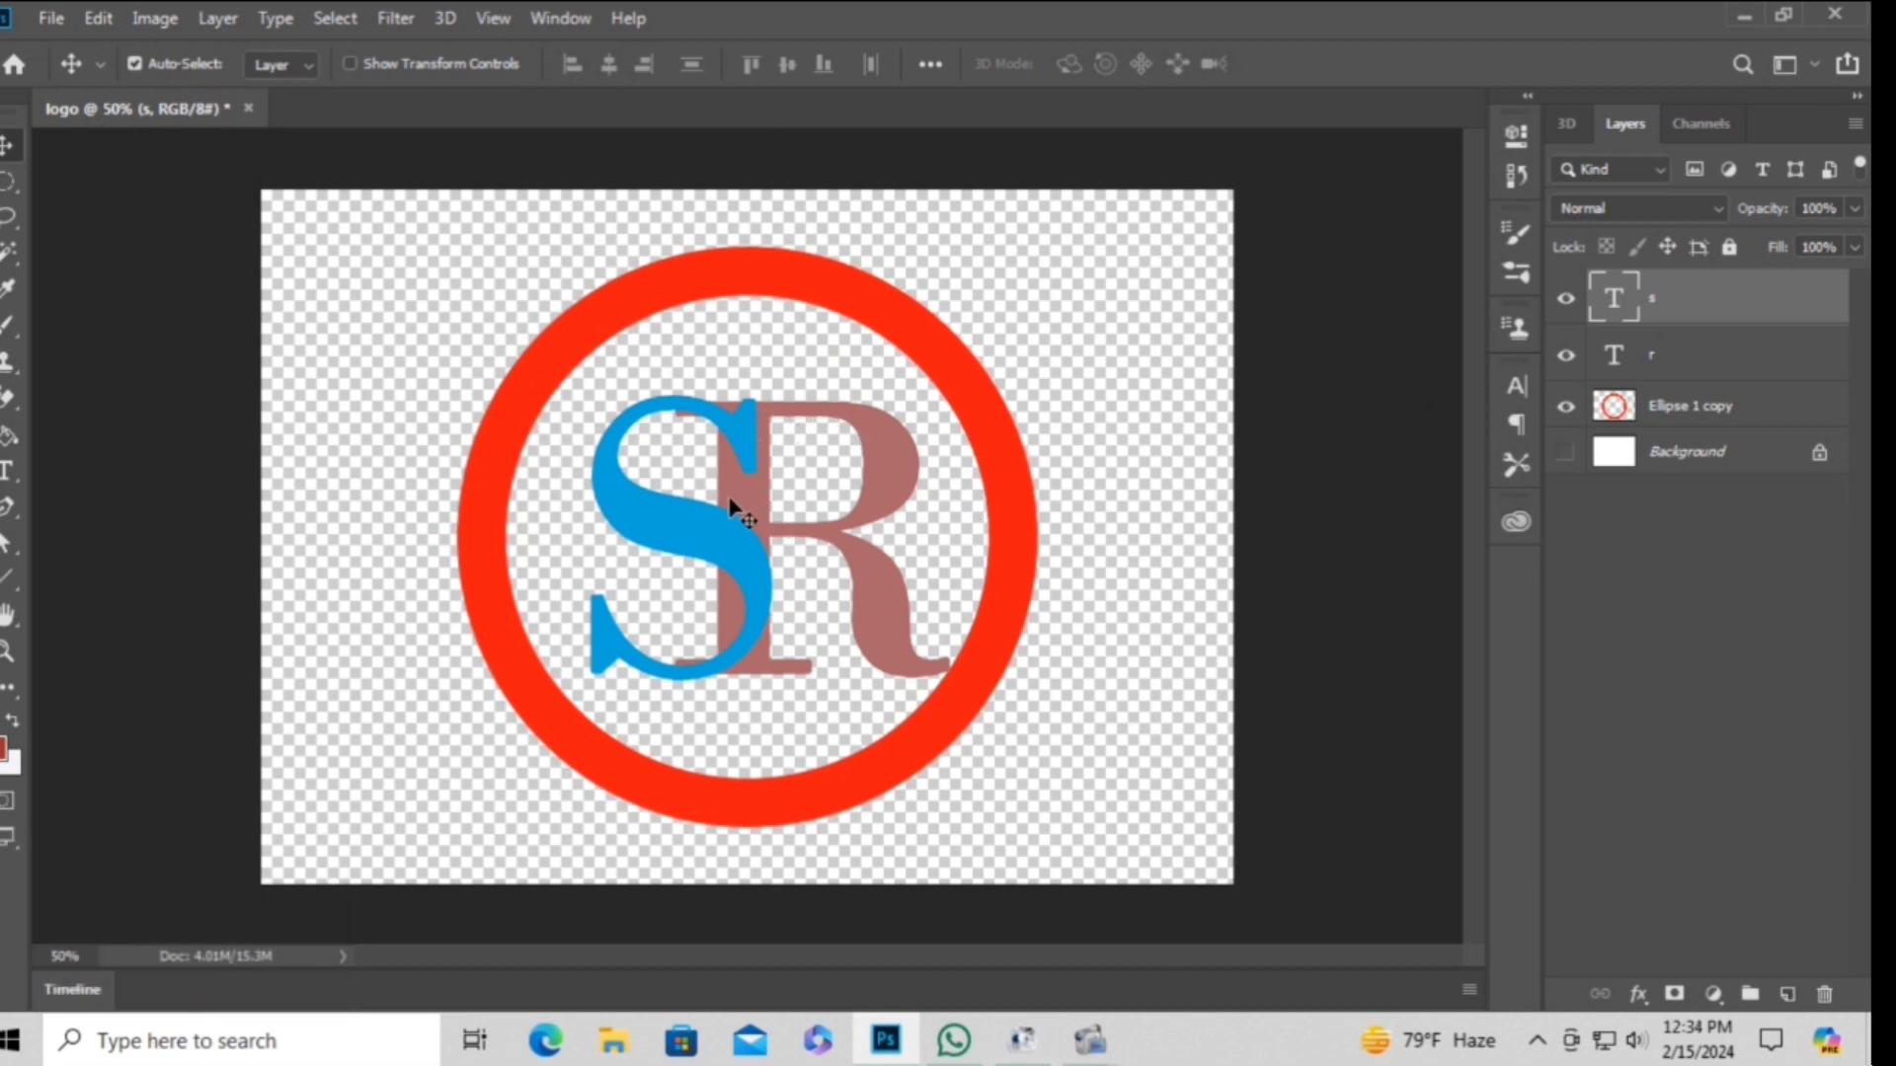
click(1712, 364)
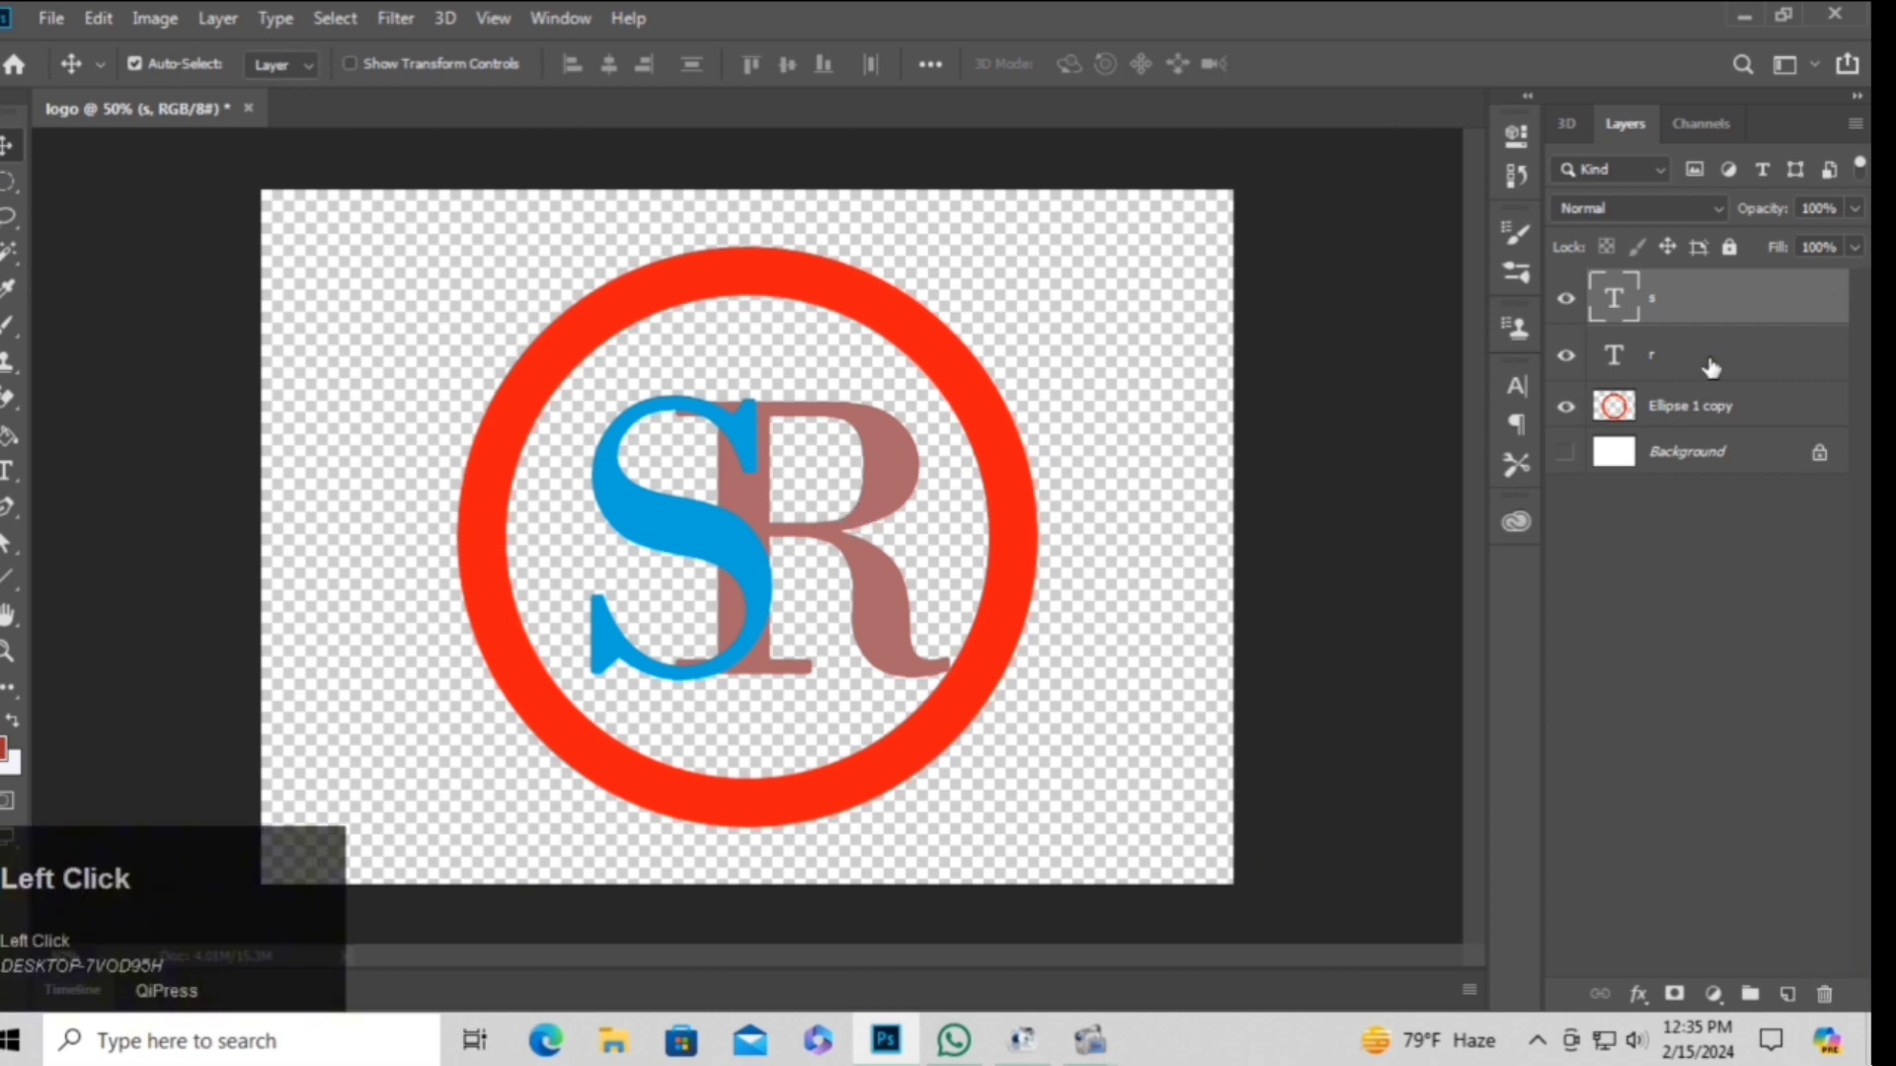
Rasterize both letter layers and delete the part of the S inside a diagonal pen-path selection drawn around the R.
ctrl+shift+click(1731, 320)
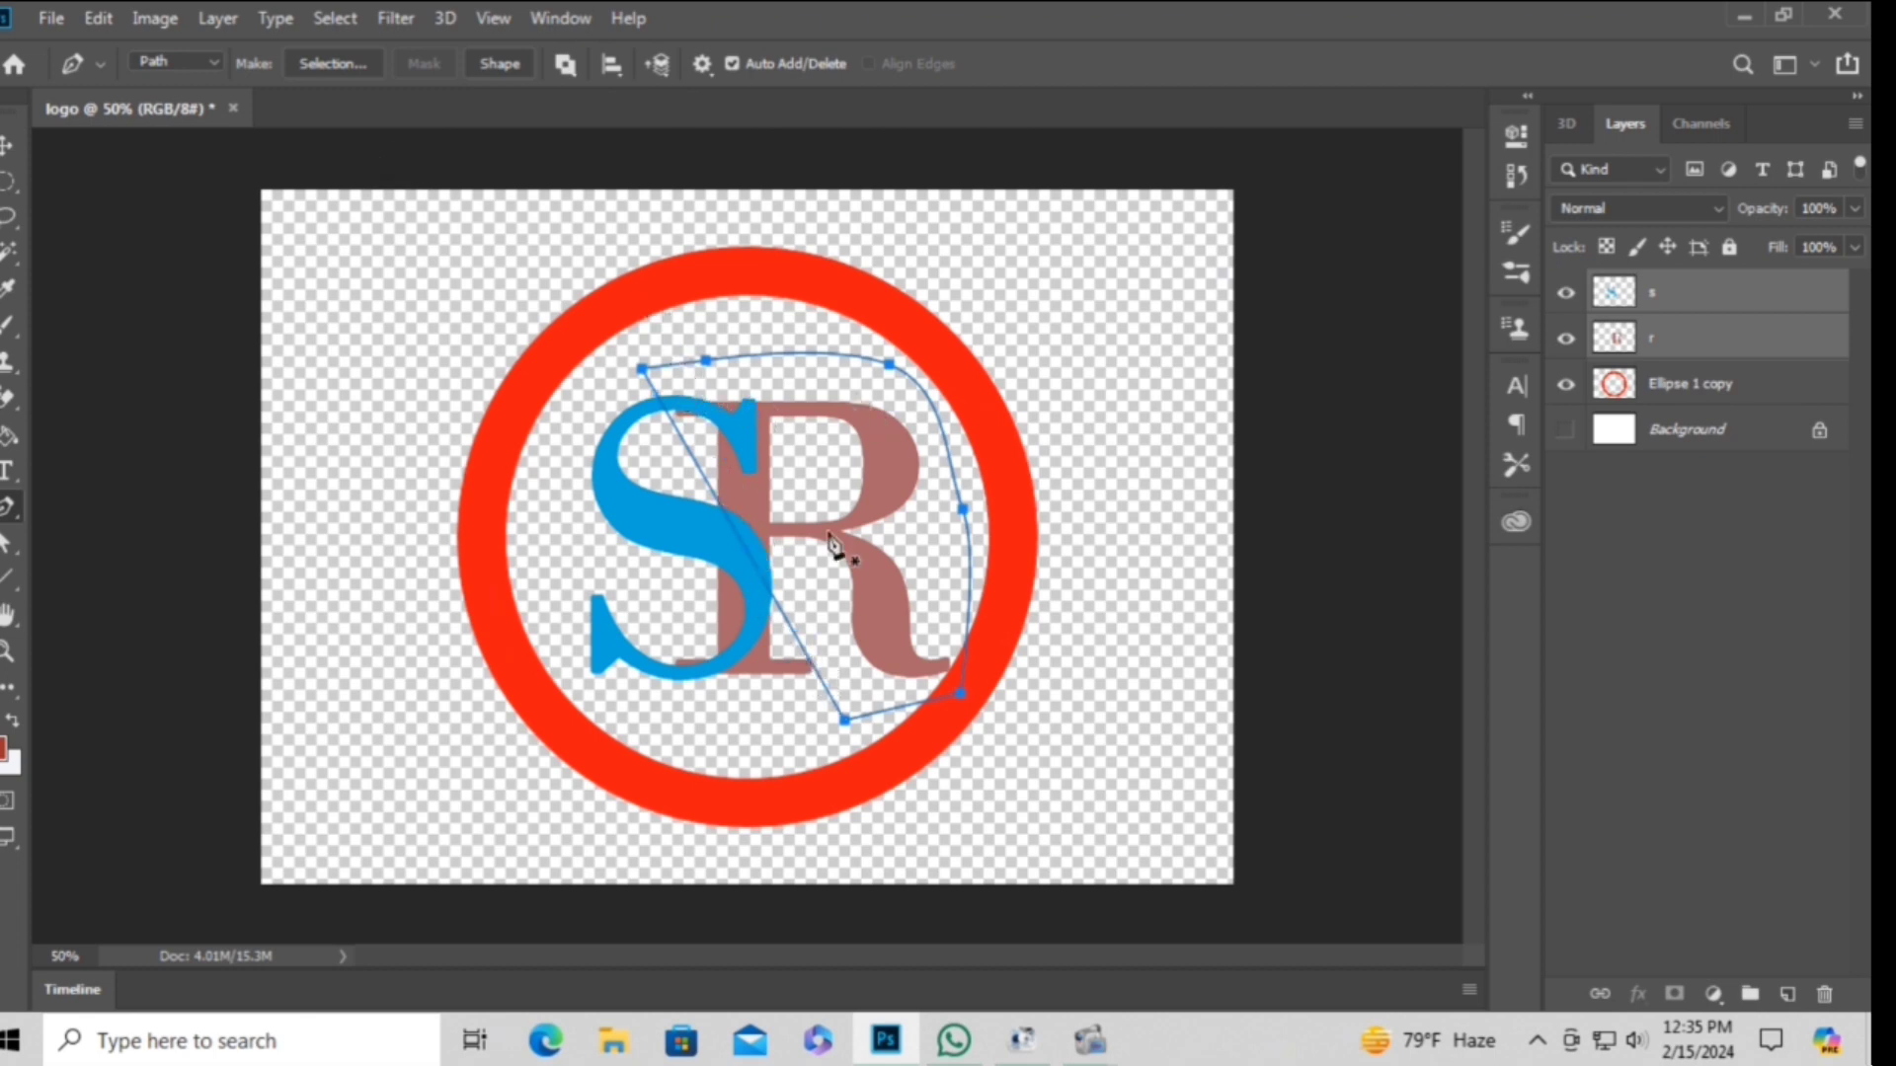
key(ctrl)
key(ctrl+Return)
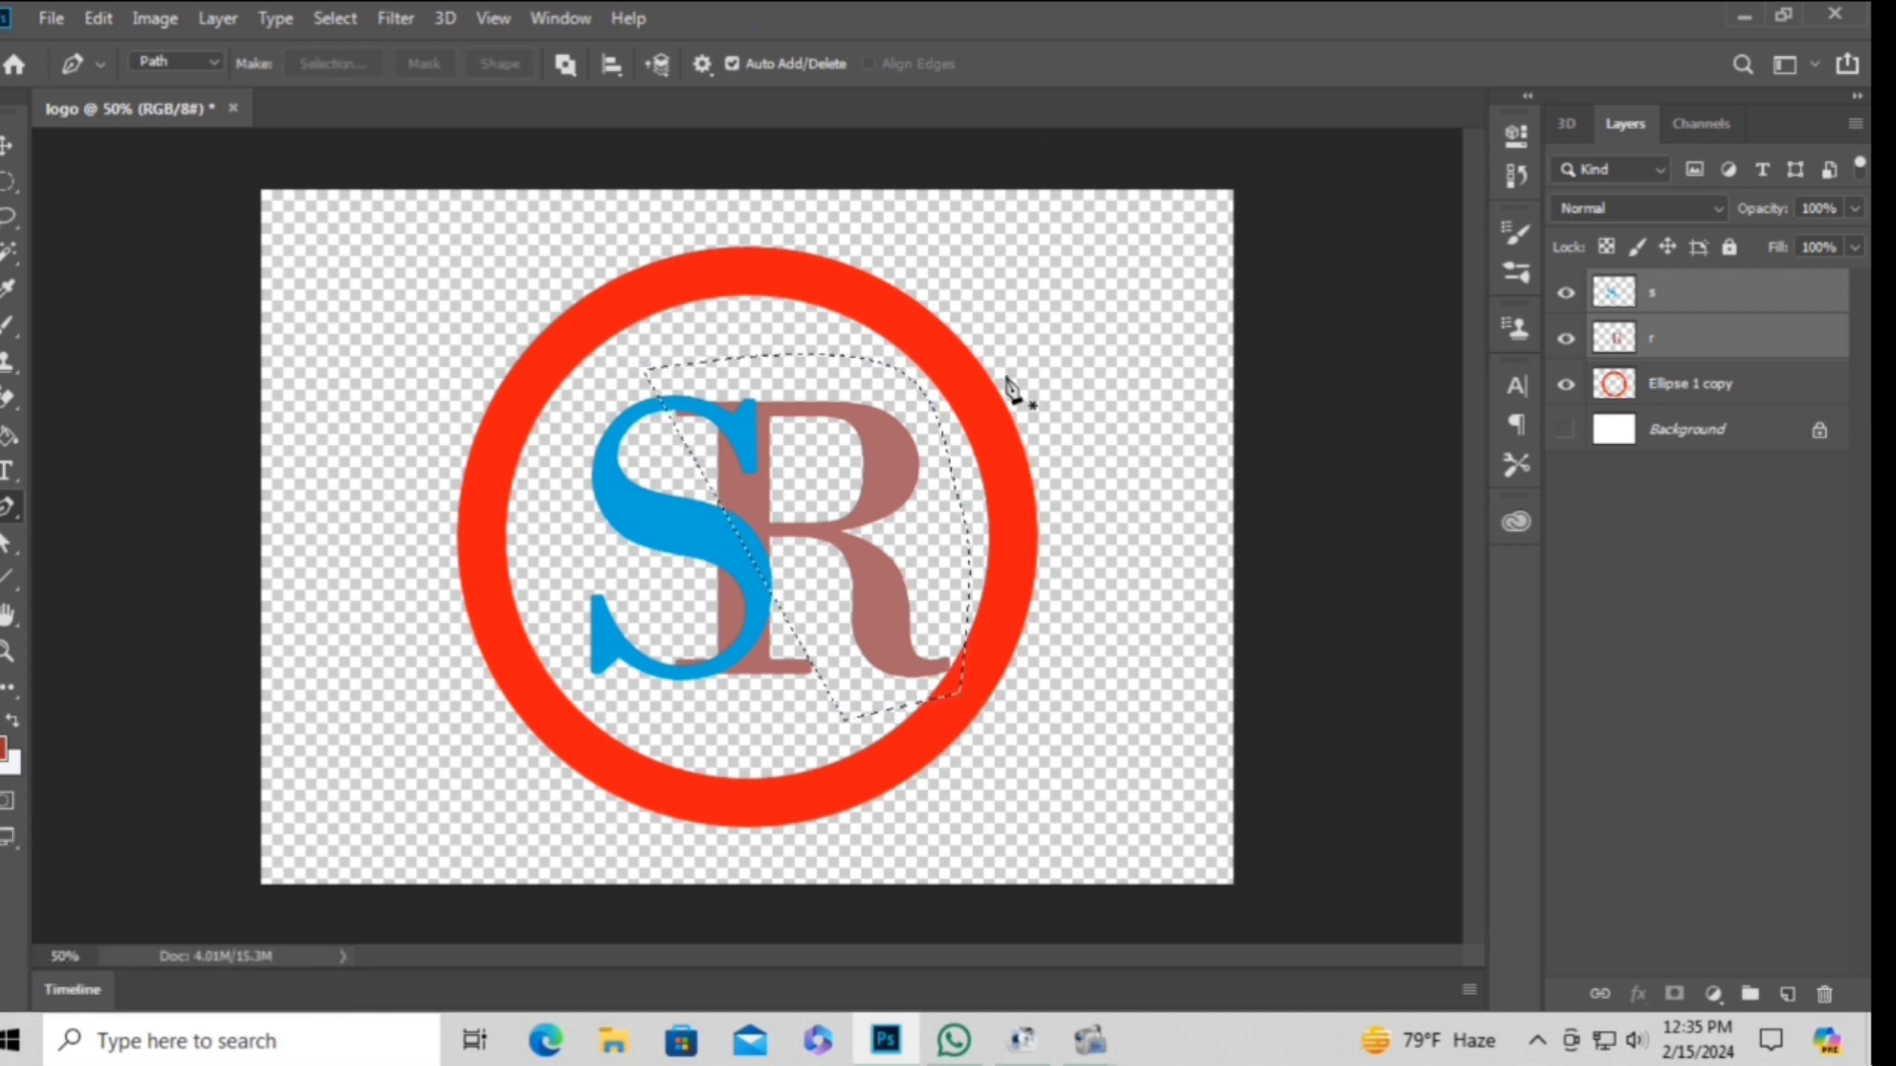
click(1716, 298)
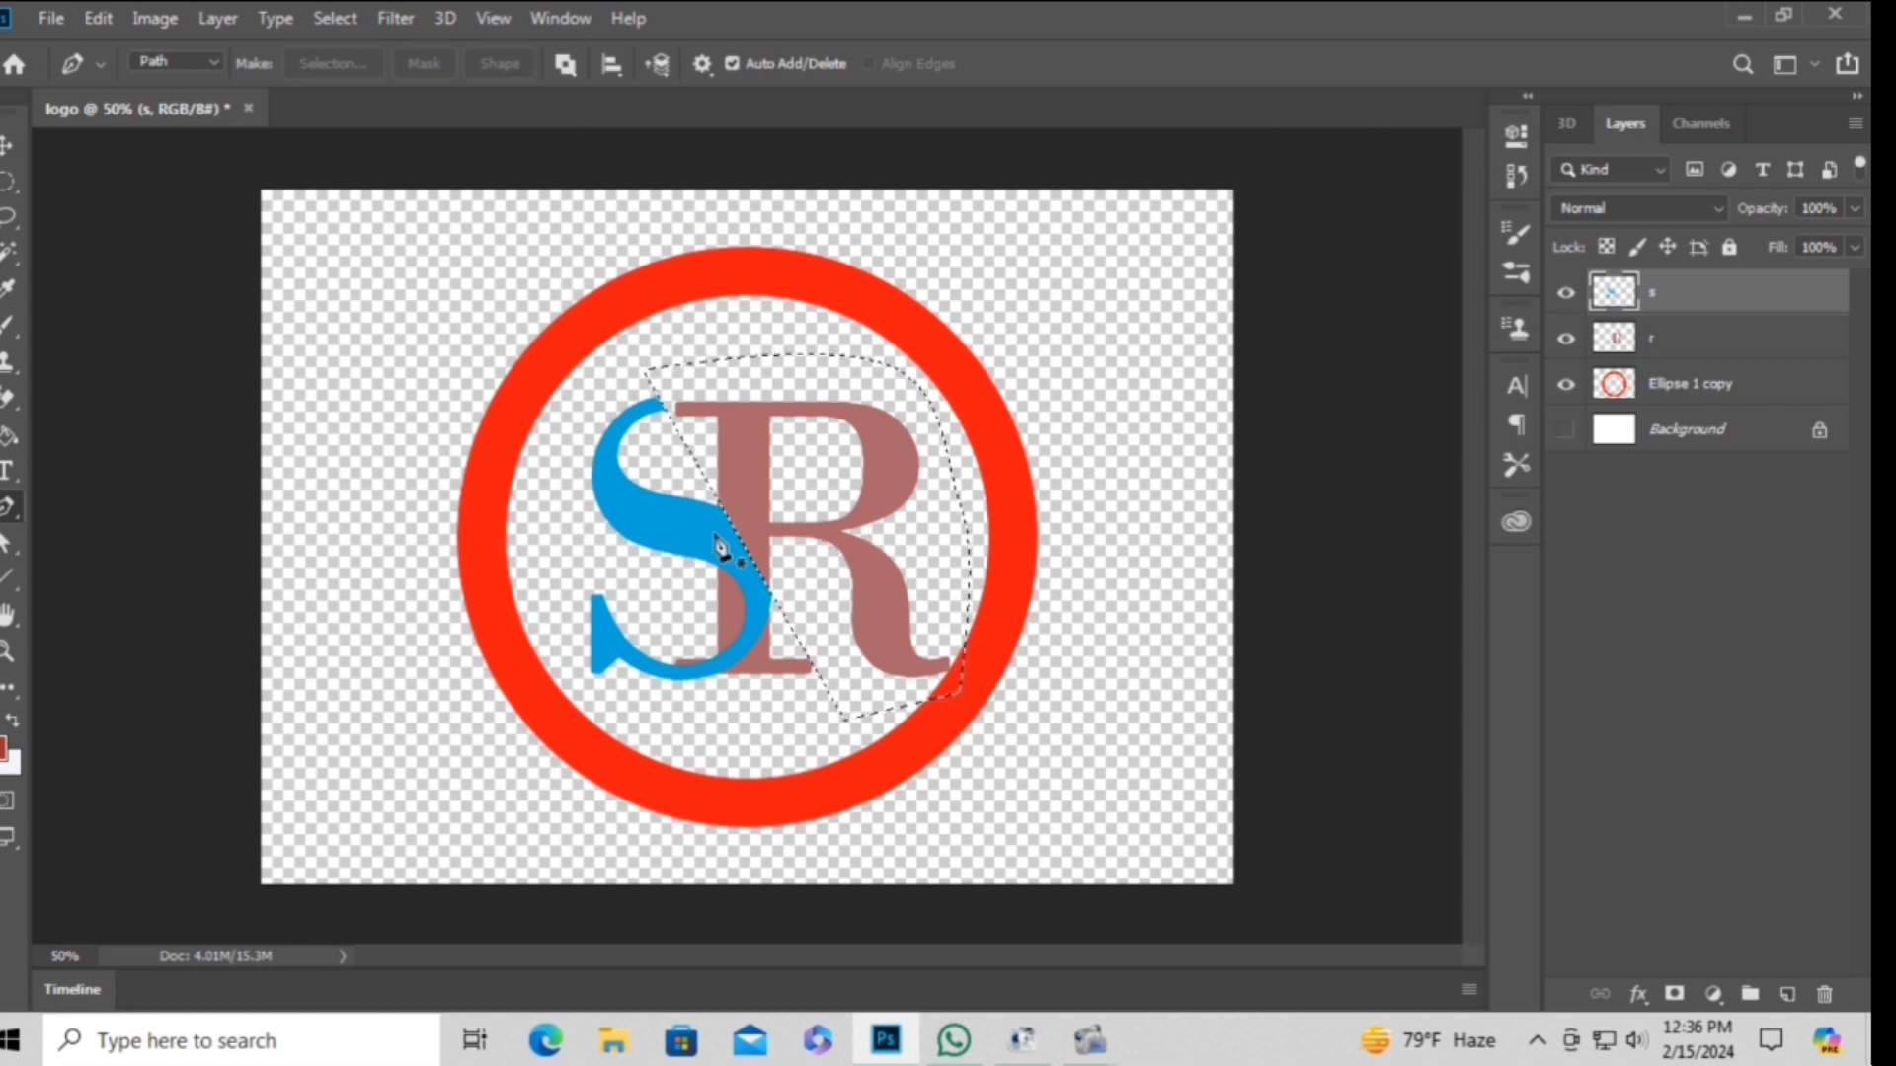
Draw a closed Pen path around the S along the same diagonal cut and convert it to a selection.
click(12, 509)
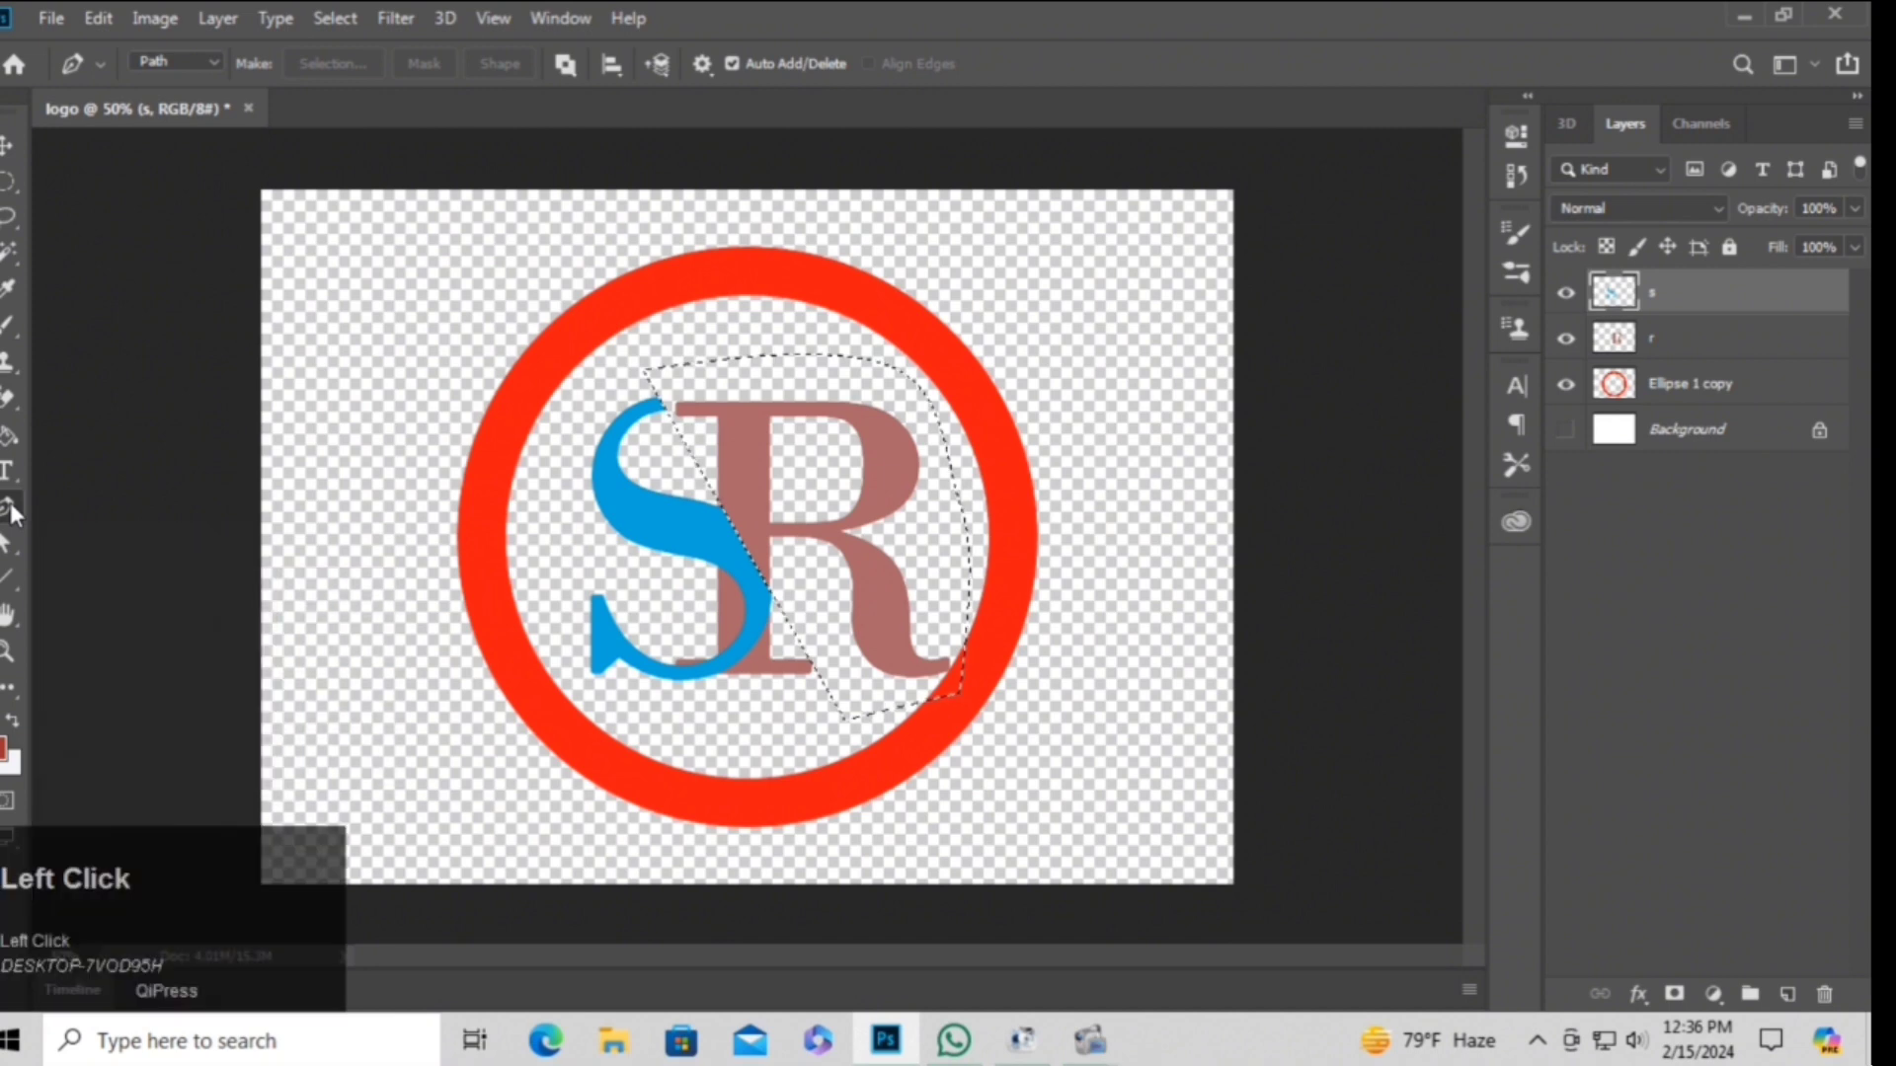
click(642, 370)
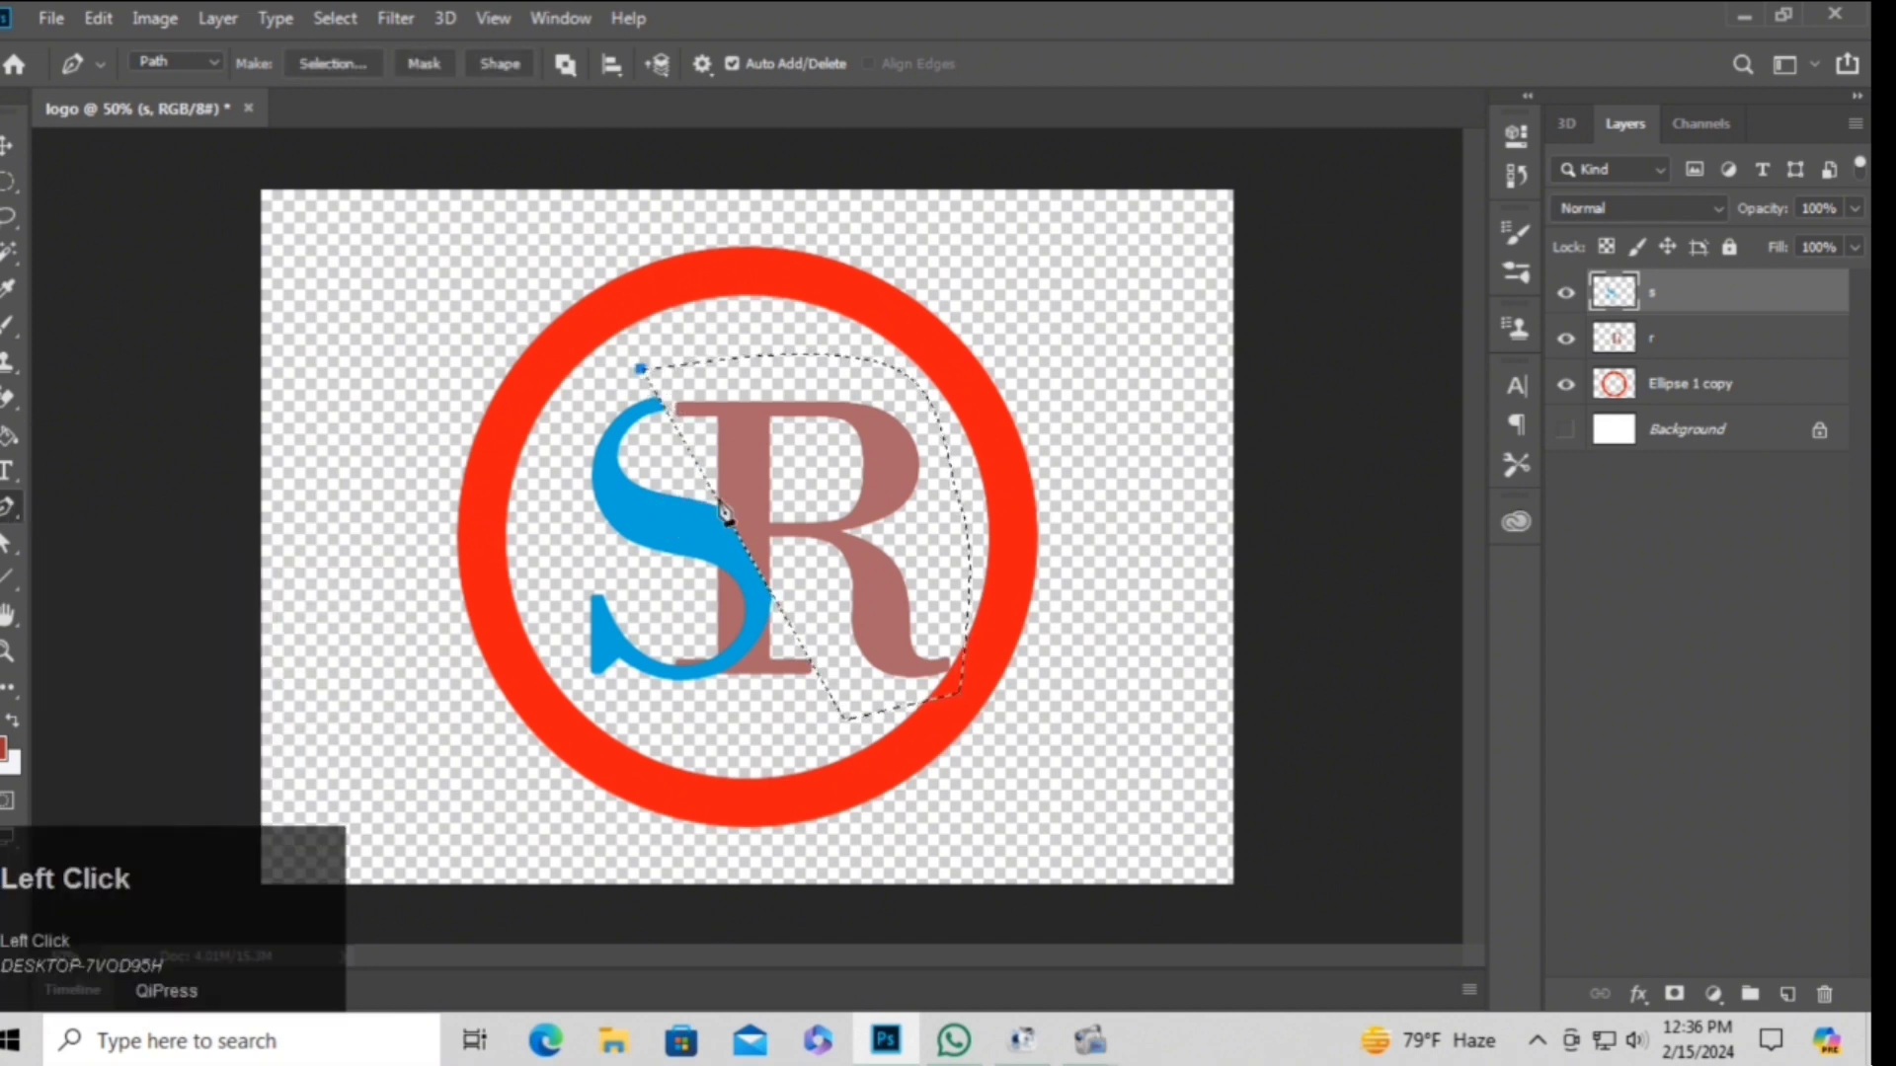
click(846, 718)
click(613, 709)
drag(542, 548, 546, 523)
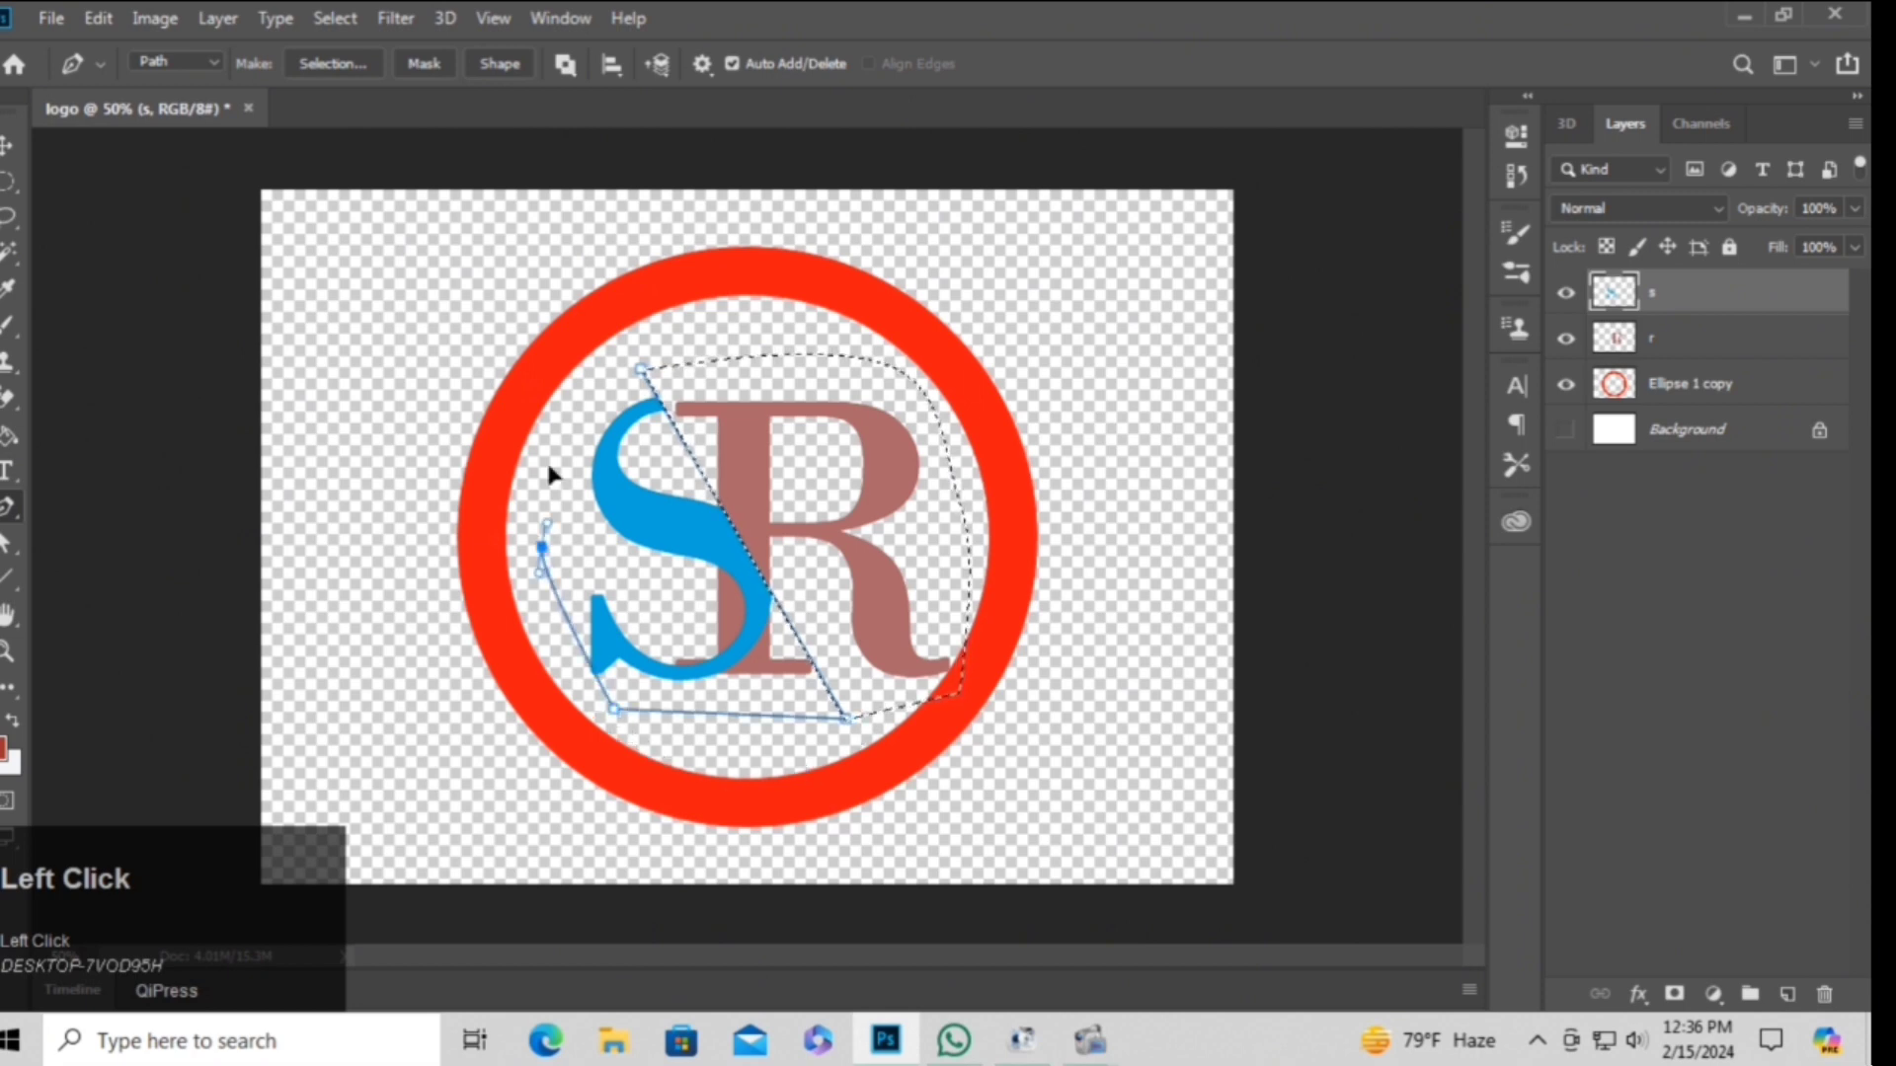
drag(546, 428, 553, 406)
click(641, 370)
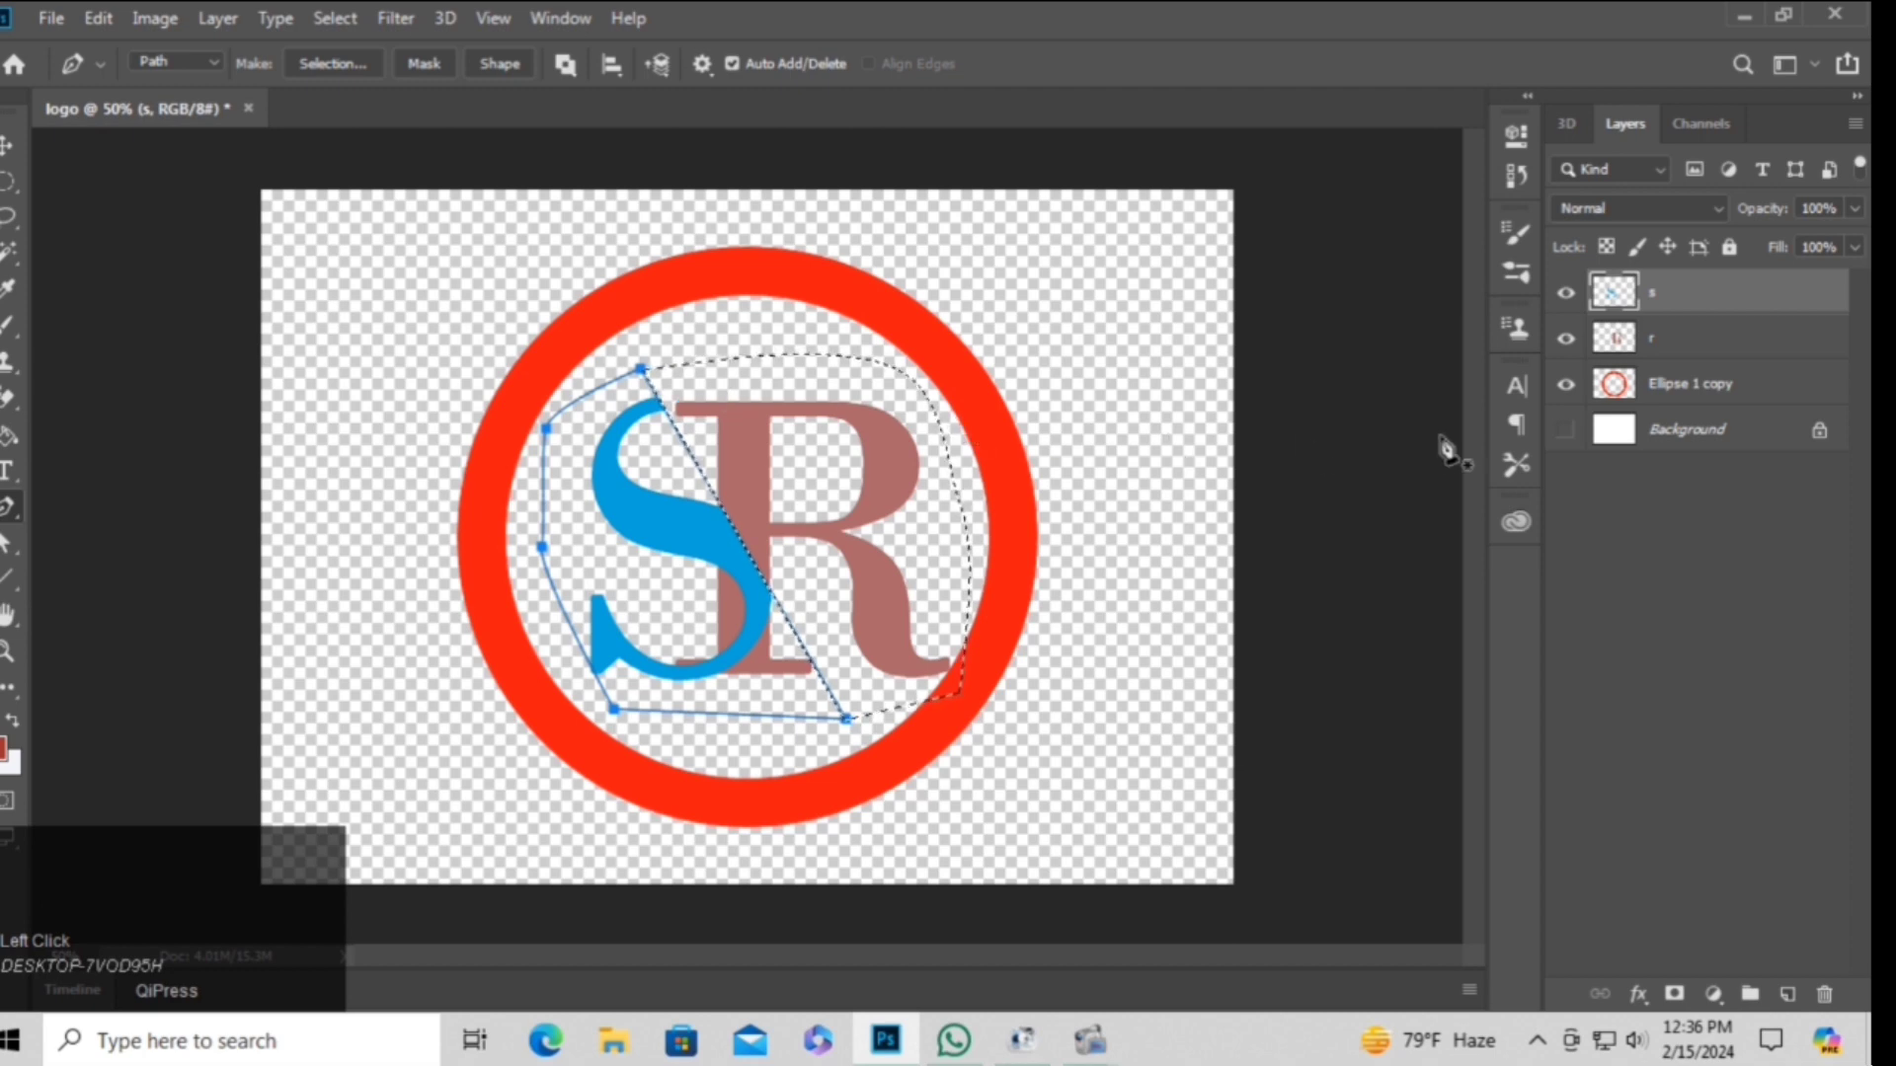
key(ctrl+Return)
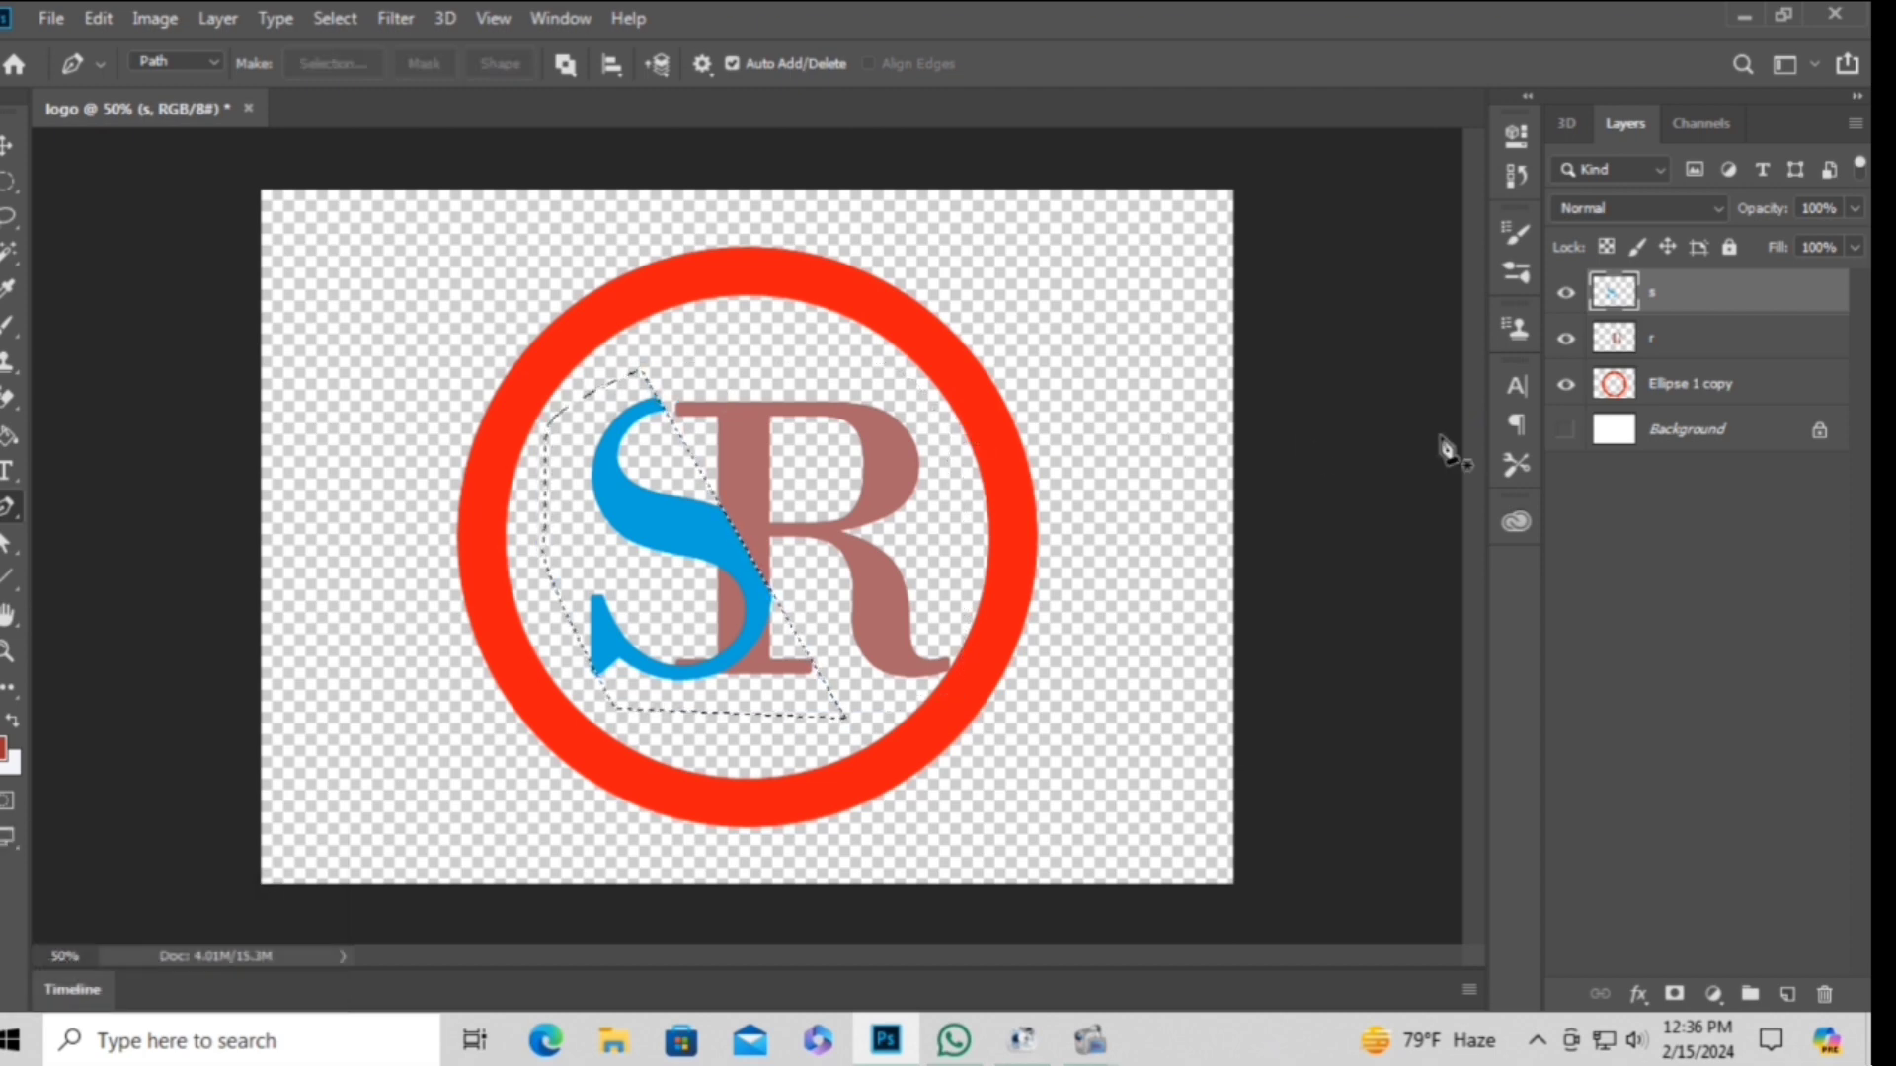
Delete the part of the R inside the selection on the r layer, and clear the selection.
click(1697, 340)
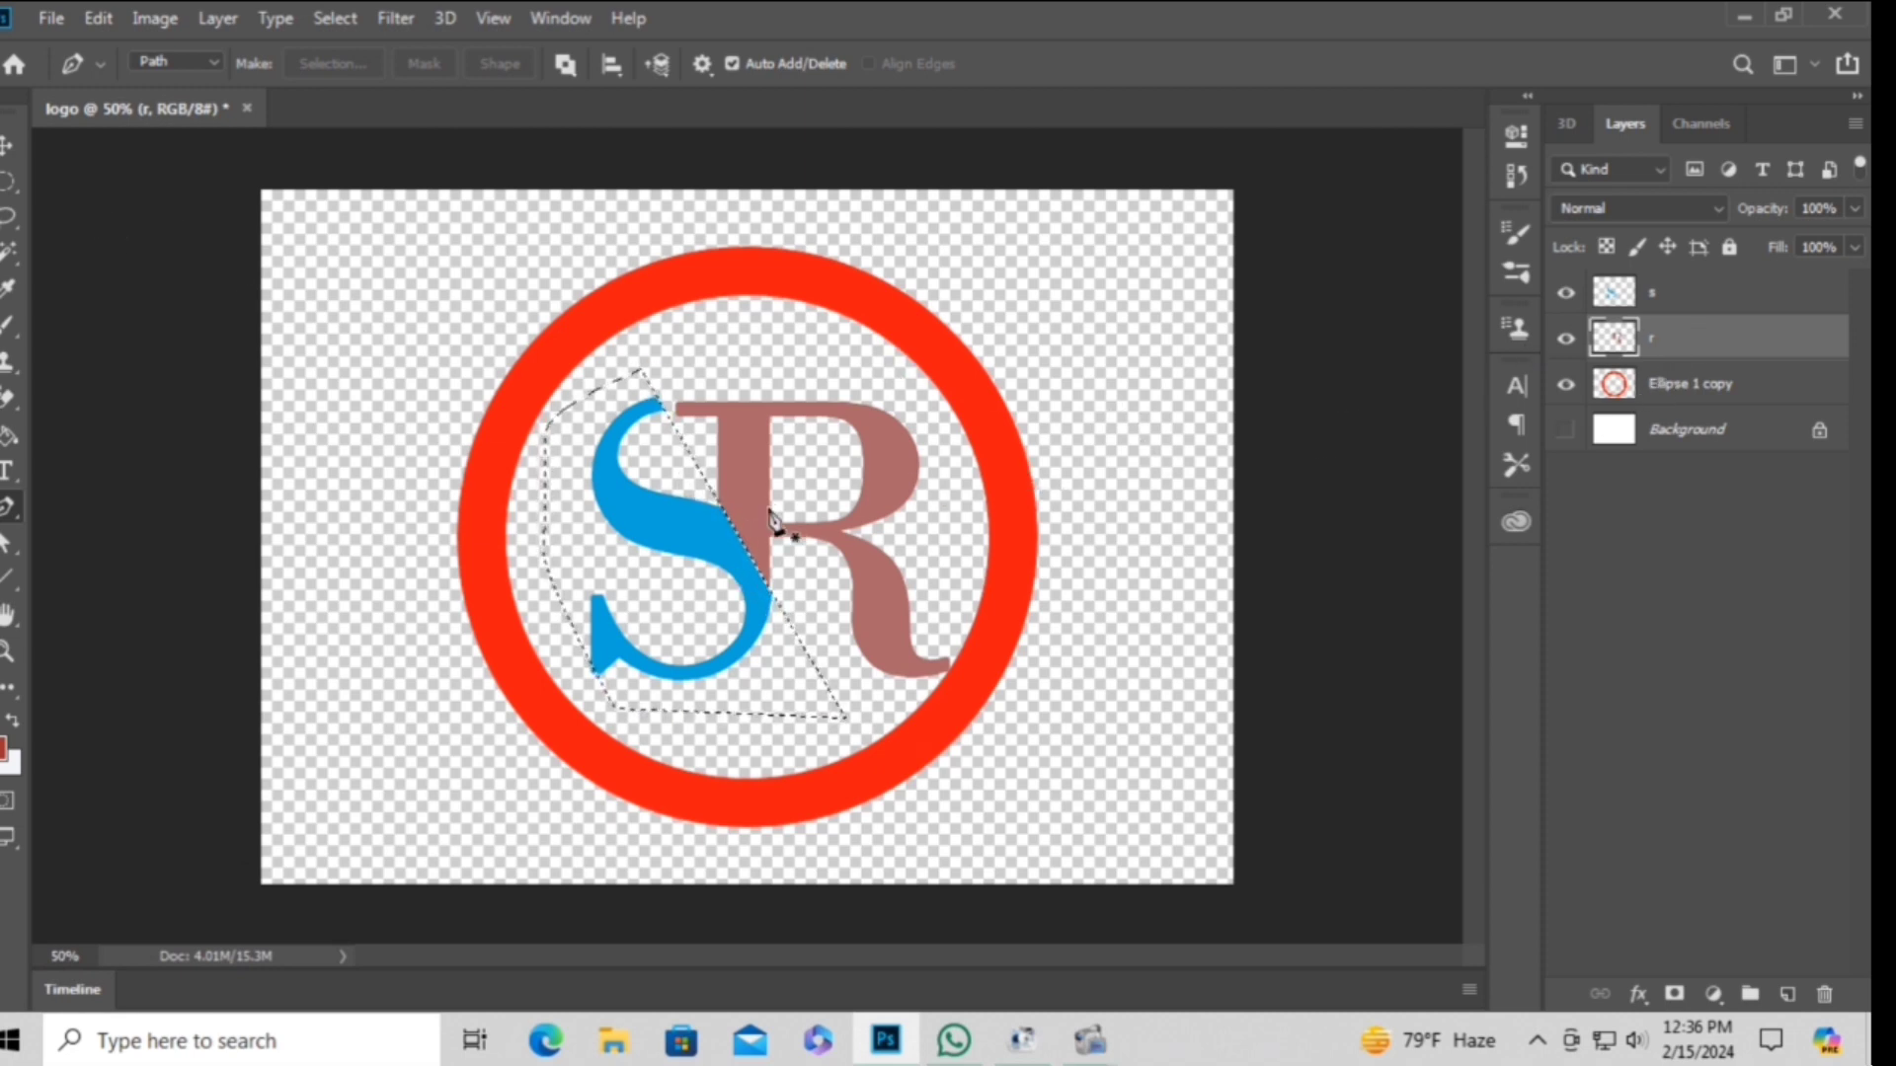
click(10, 148)
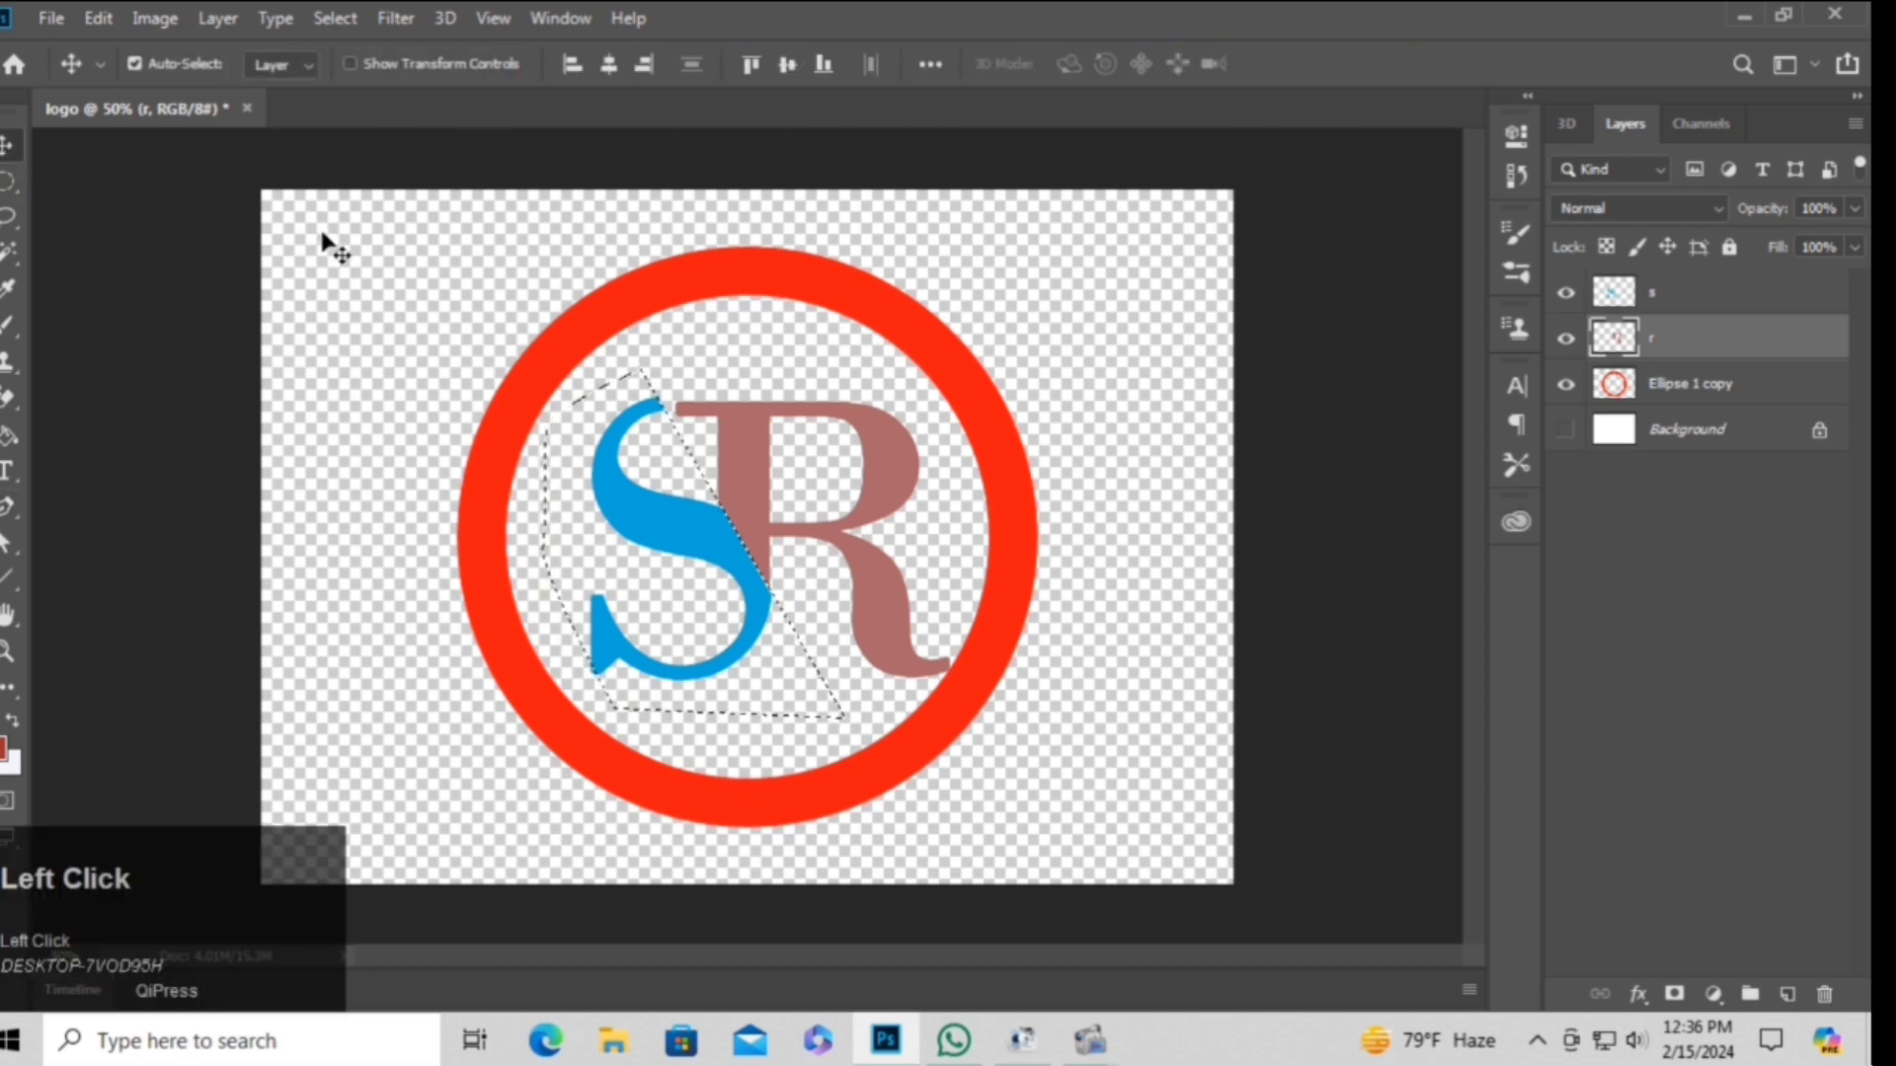
click(324, 236)
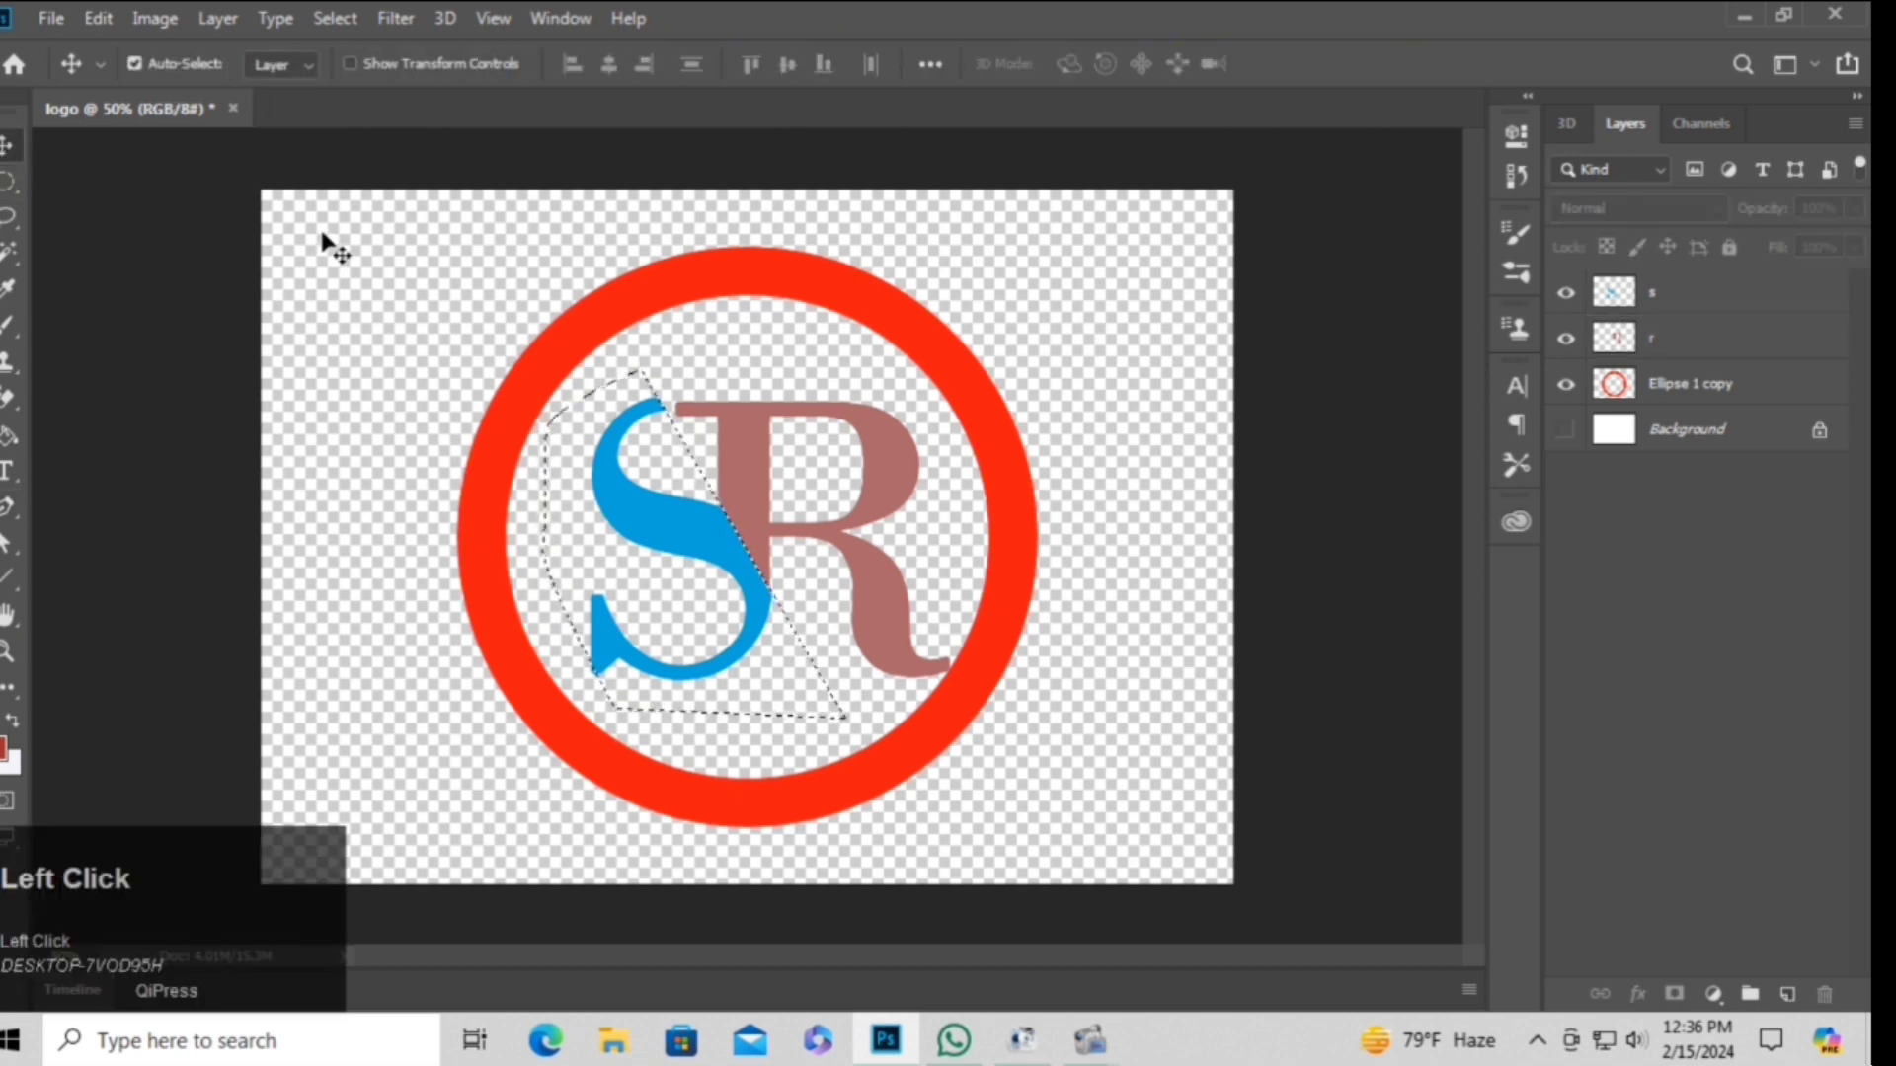
key(ctrl+d)
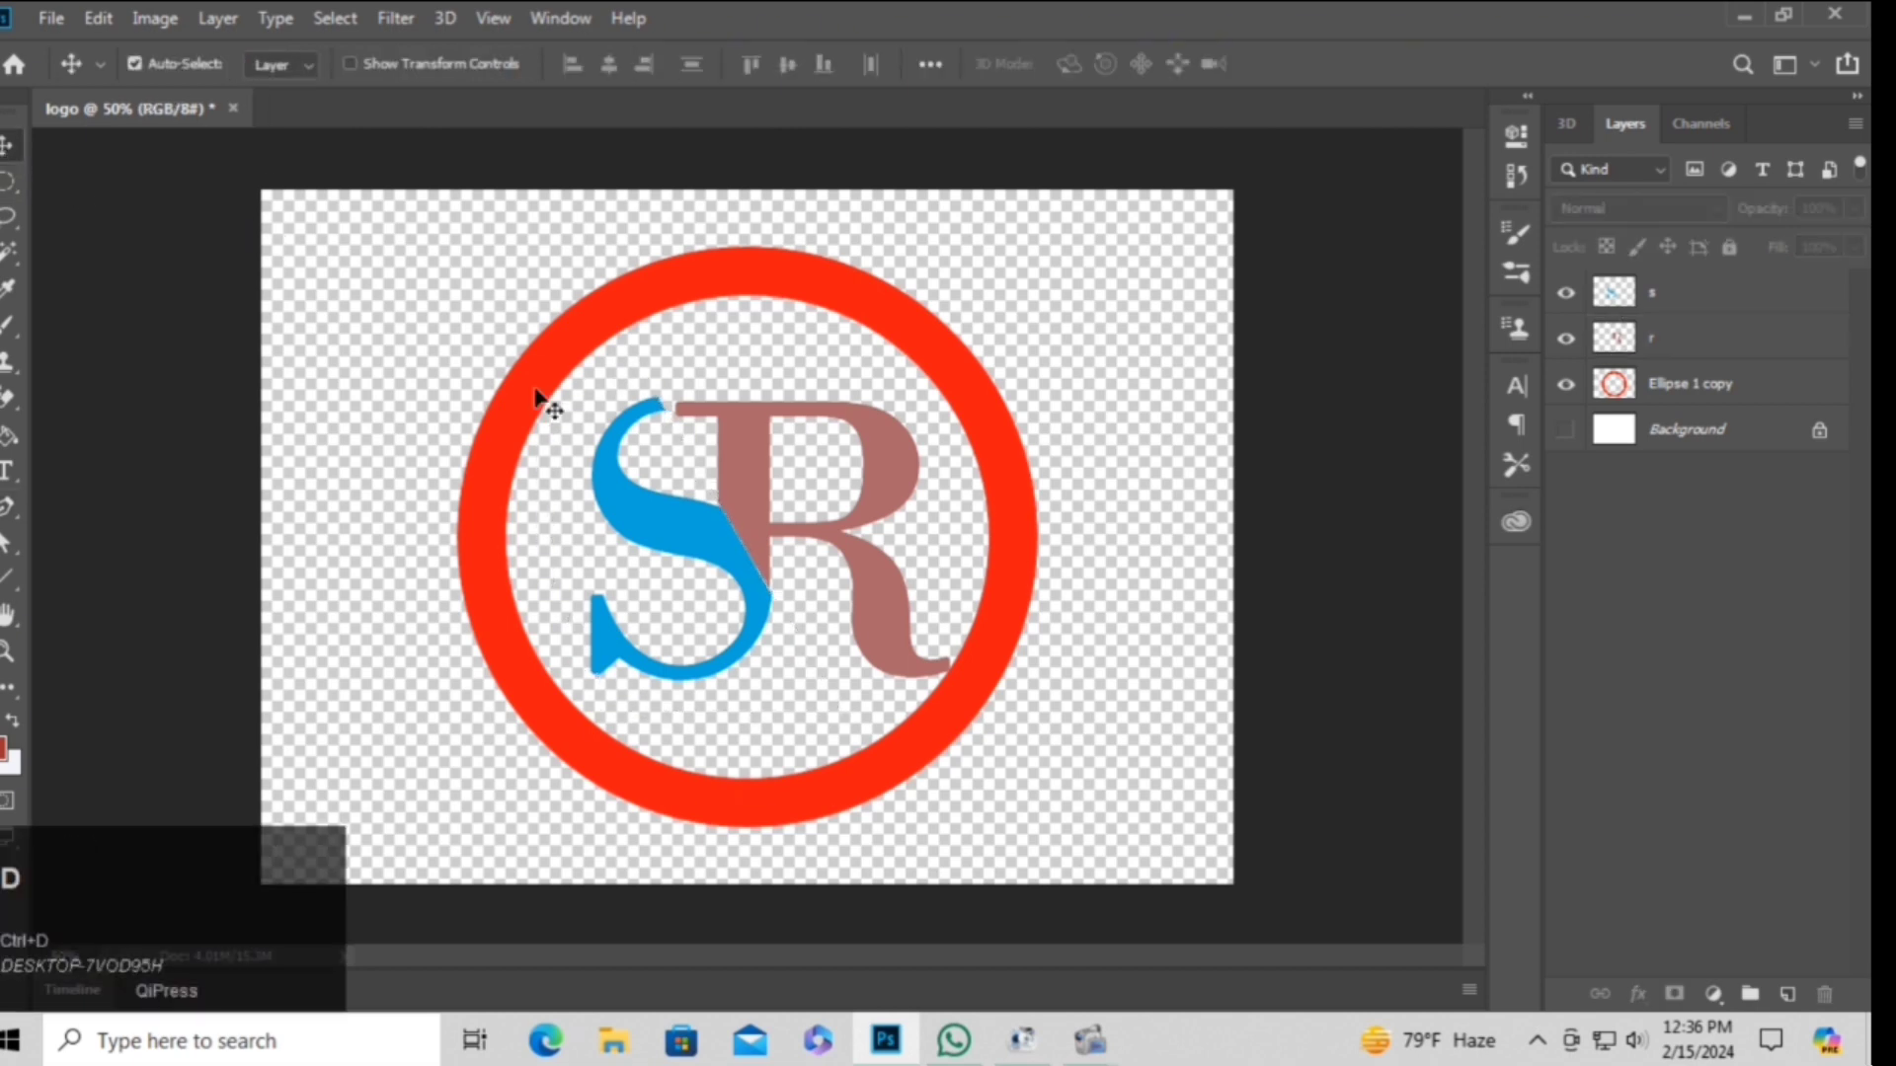
Nudge the R slightly to the right to open a thin gap along the diagonal cut.
click(754, 538)
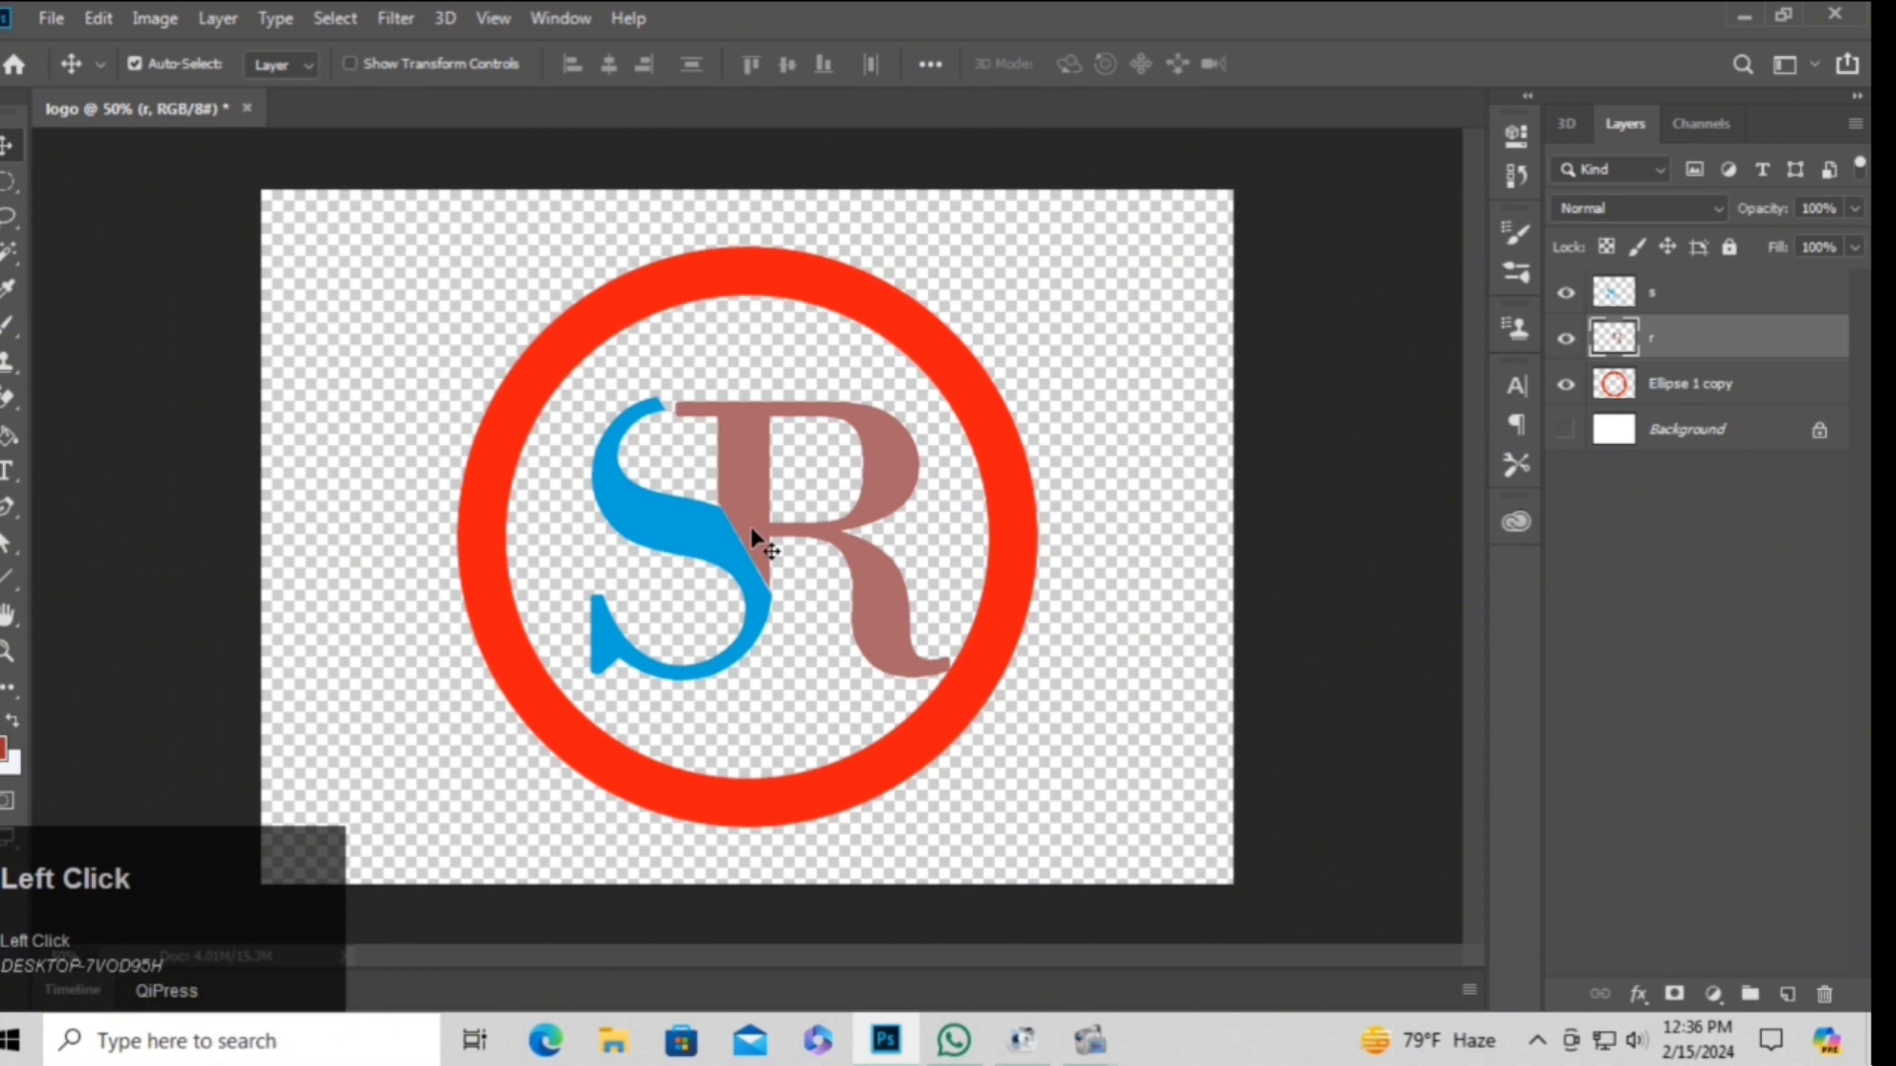
key(Right)
key(Right)
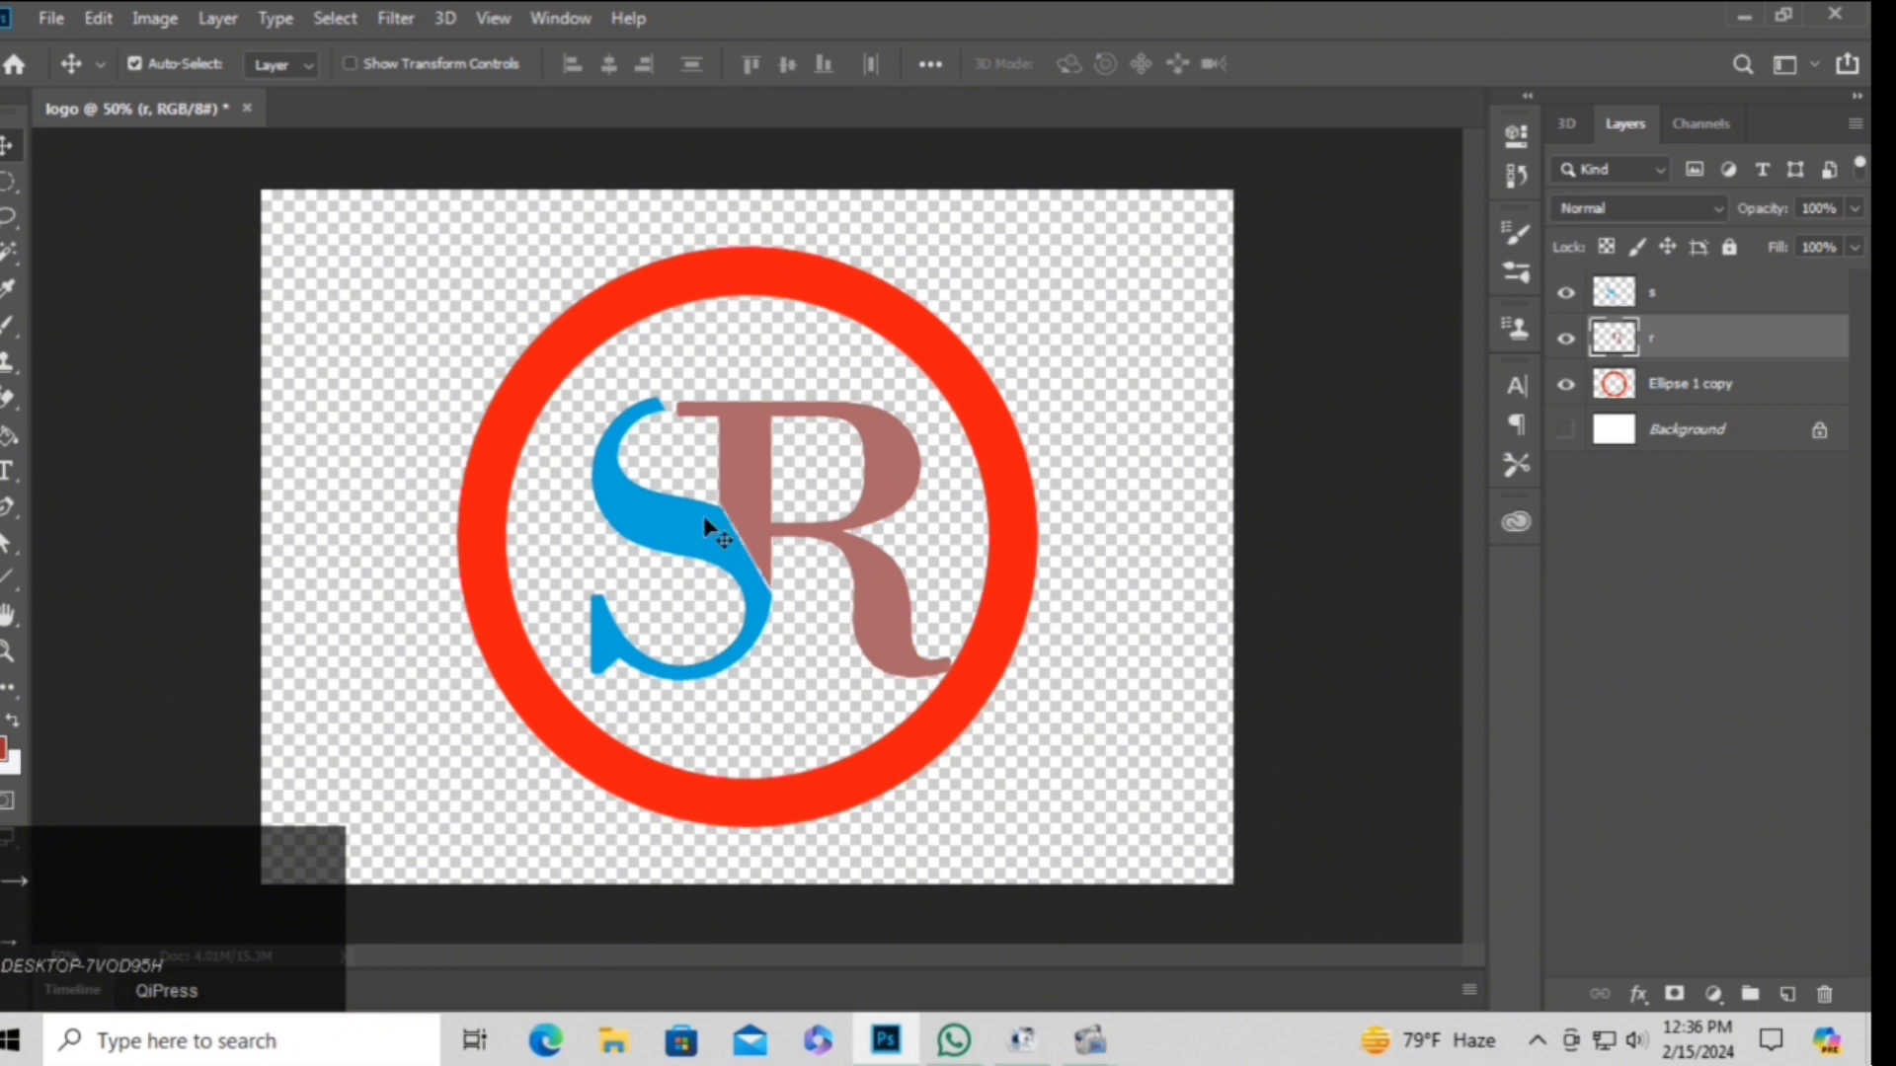
key(Right)
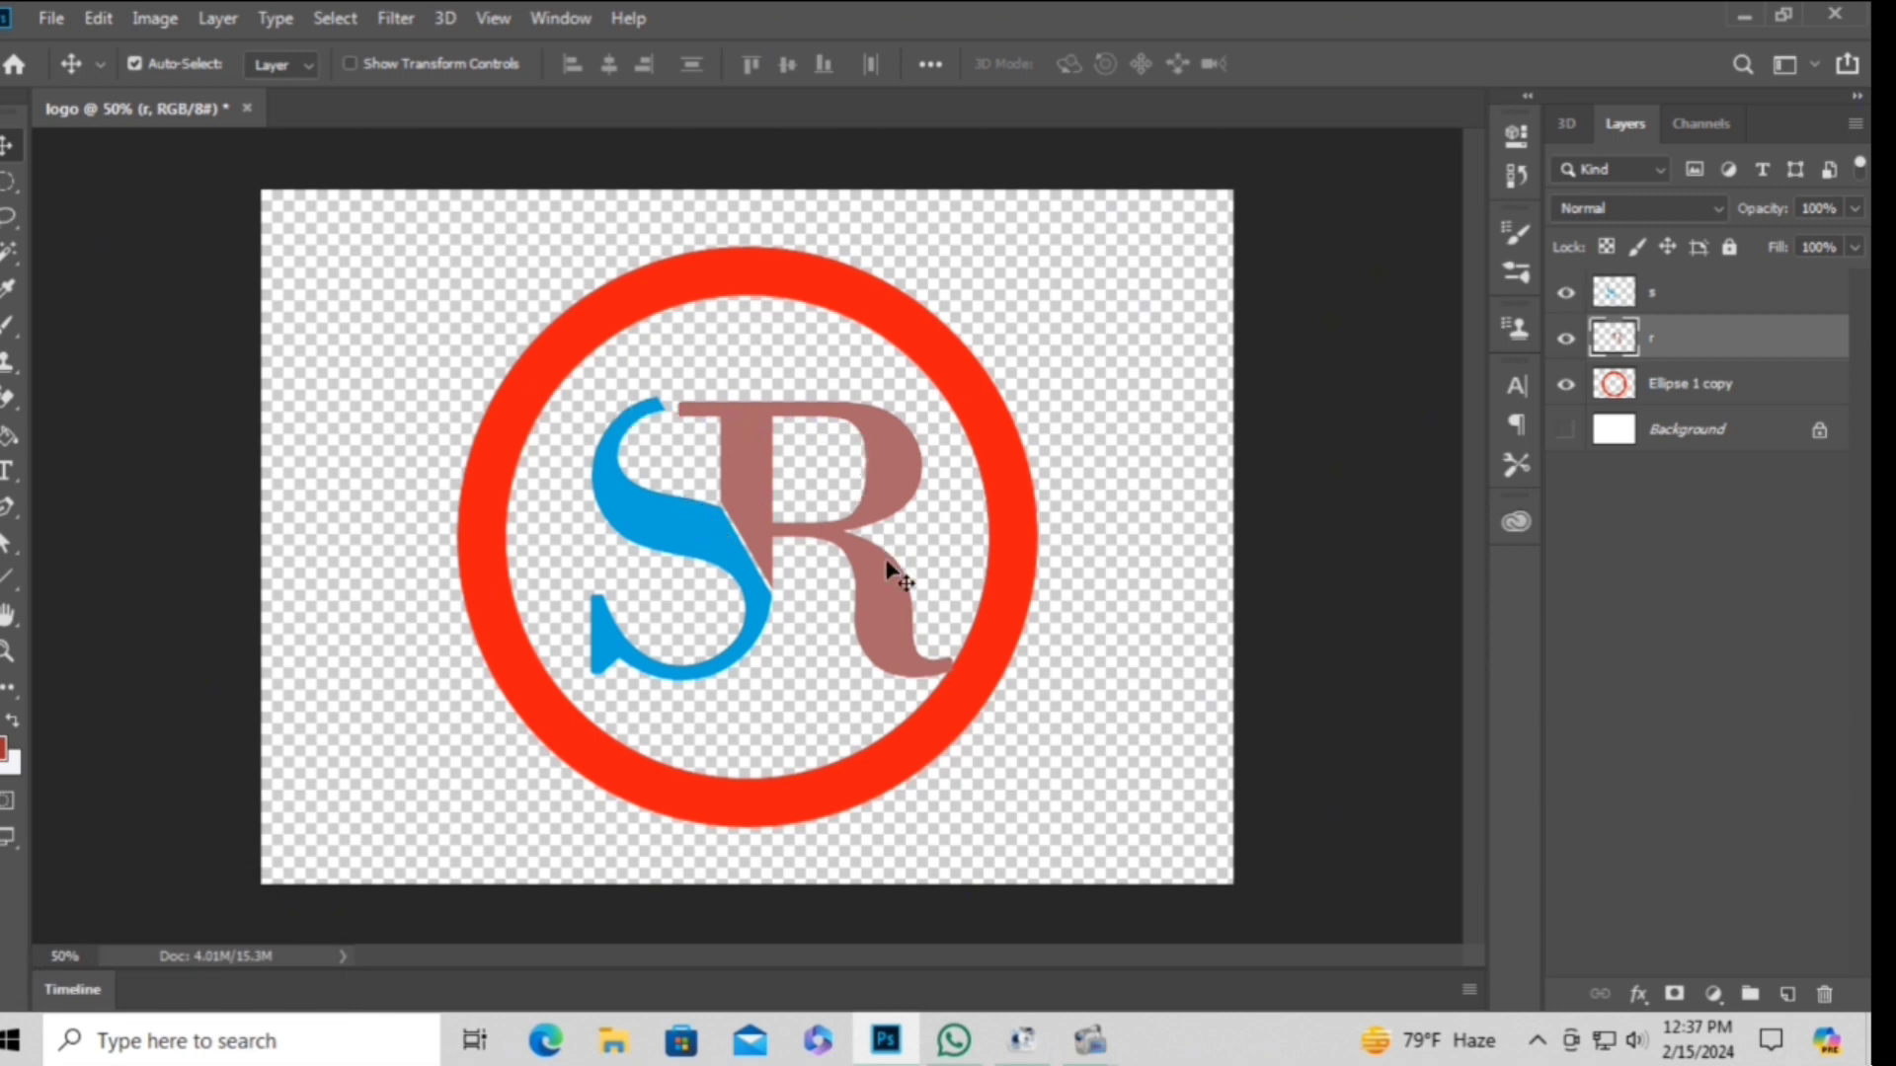
Scale the S and R layers together with Free Transform to 116.86% width and 131.30% height.
key(ctrl)
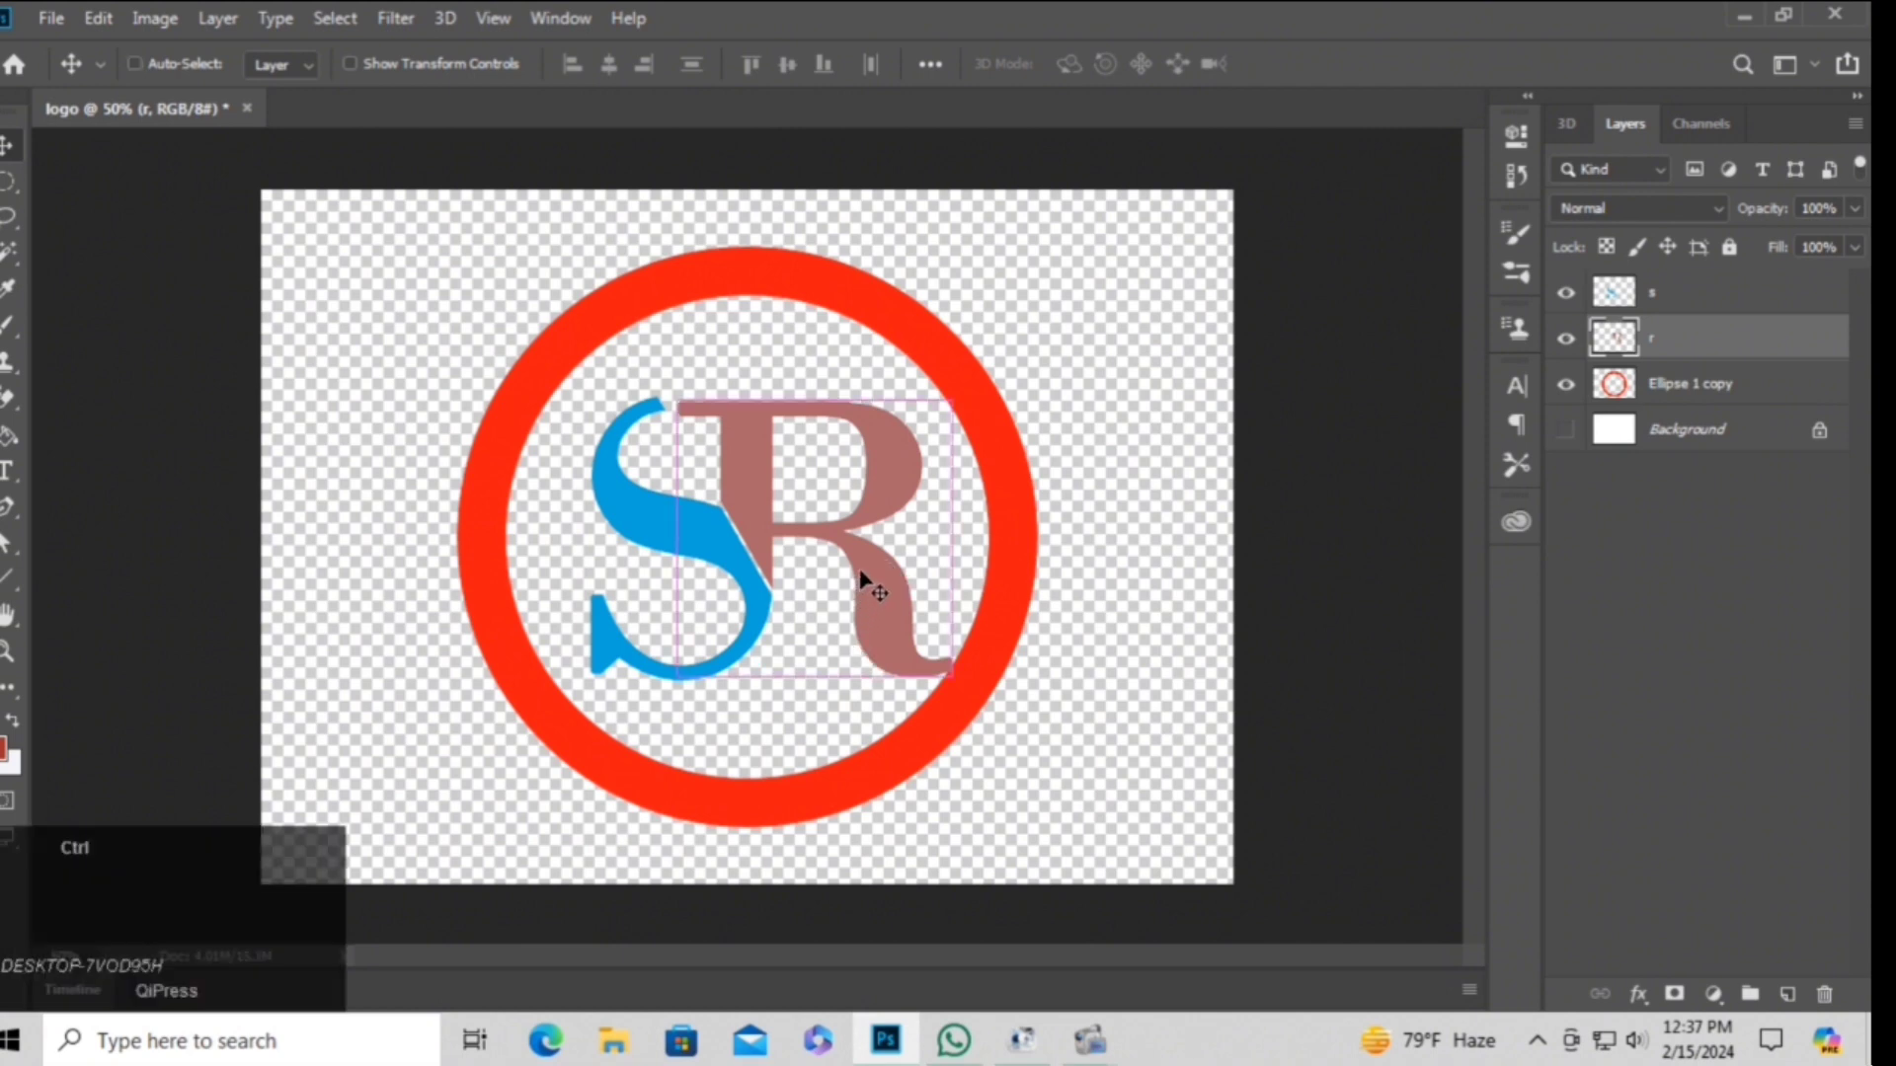
ctrl+shift+click(1714, 303)
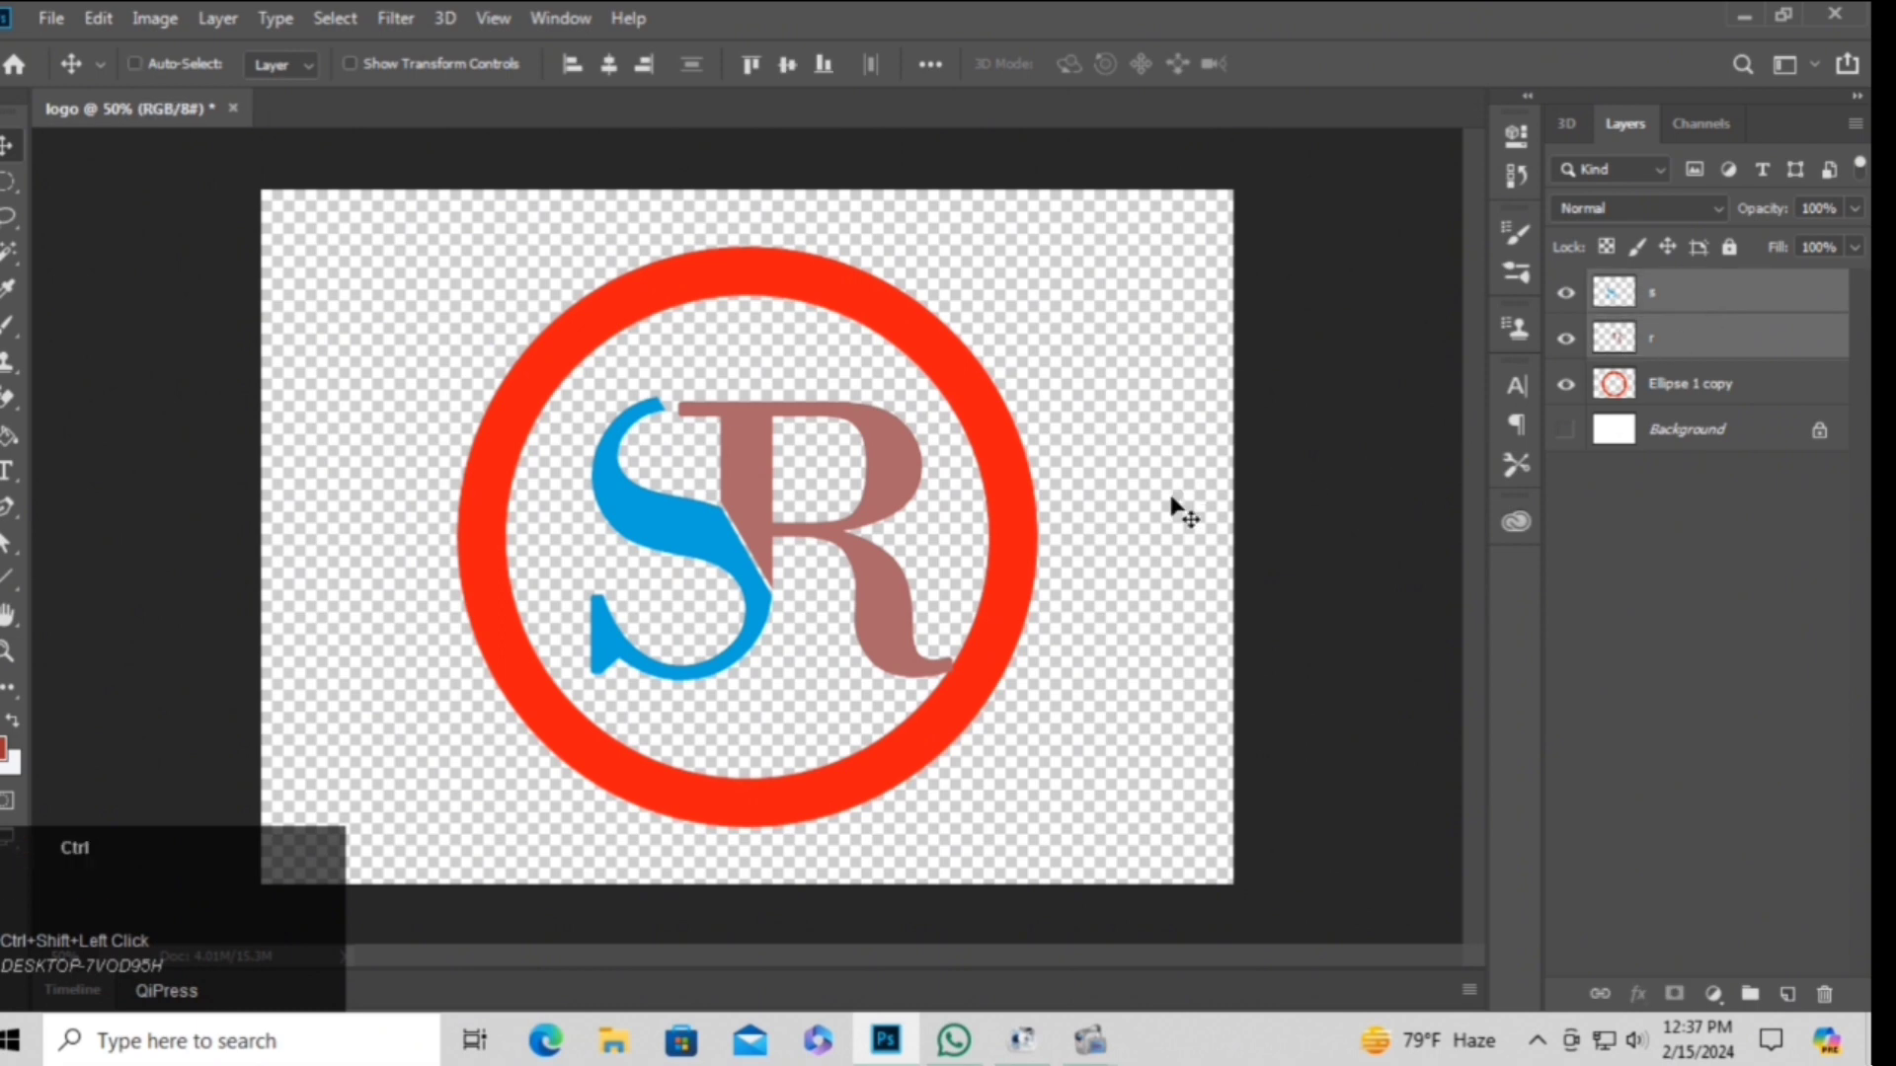
key(ctrl+t)
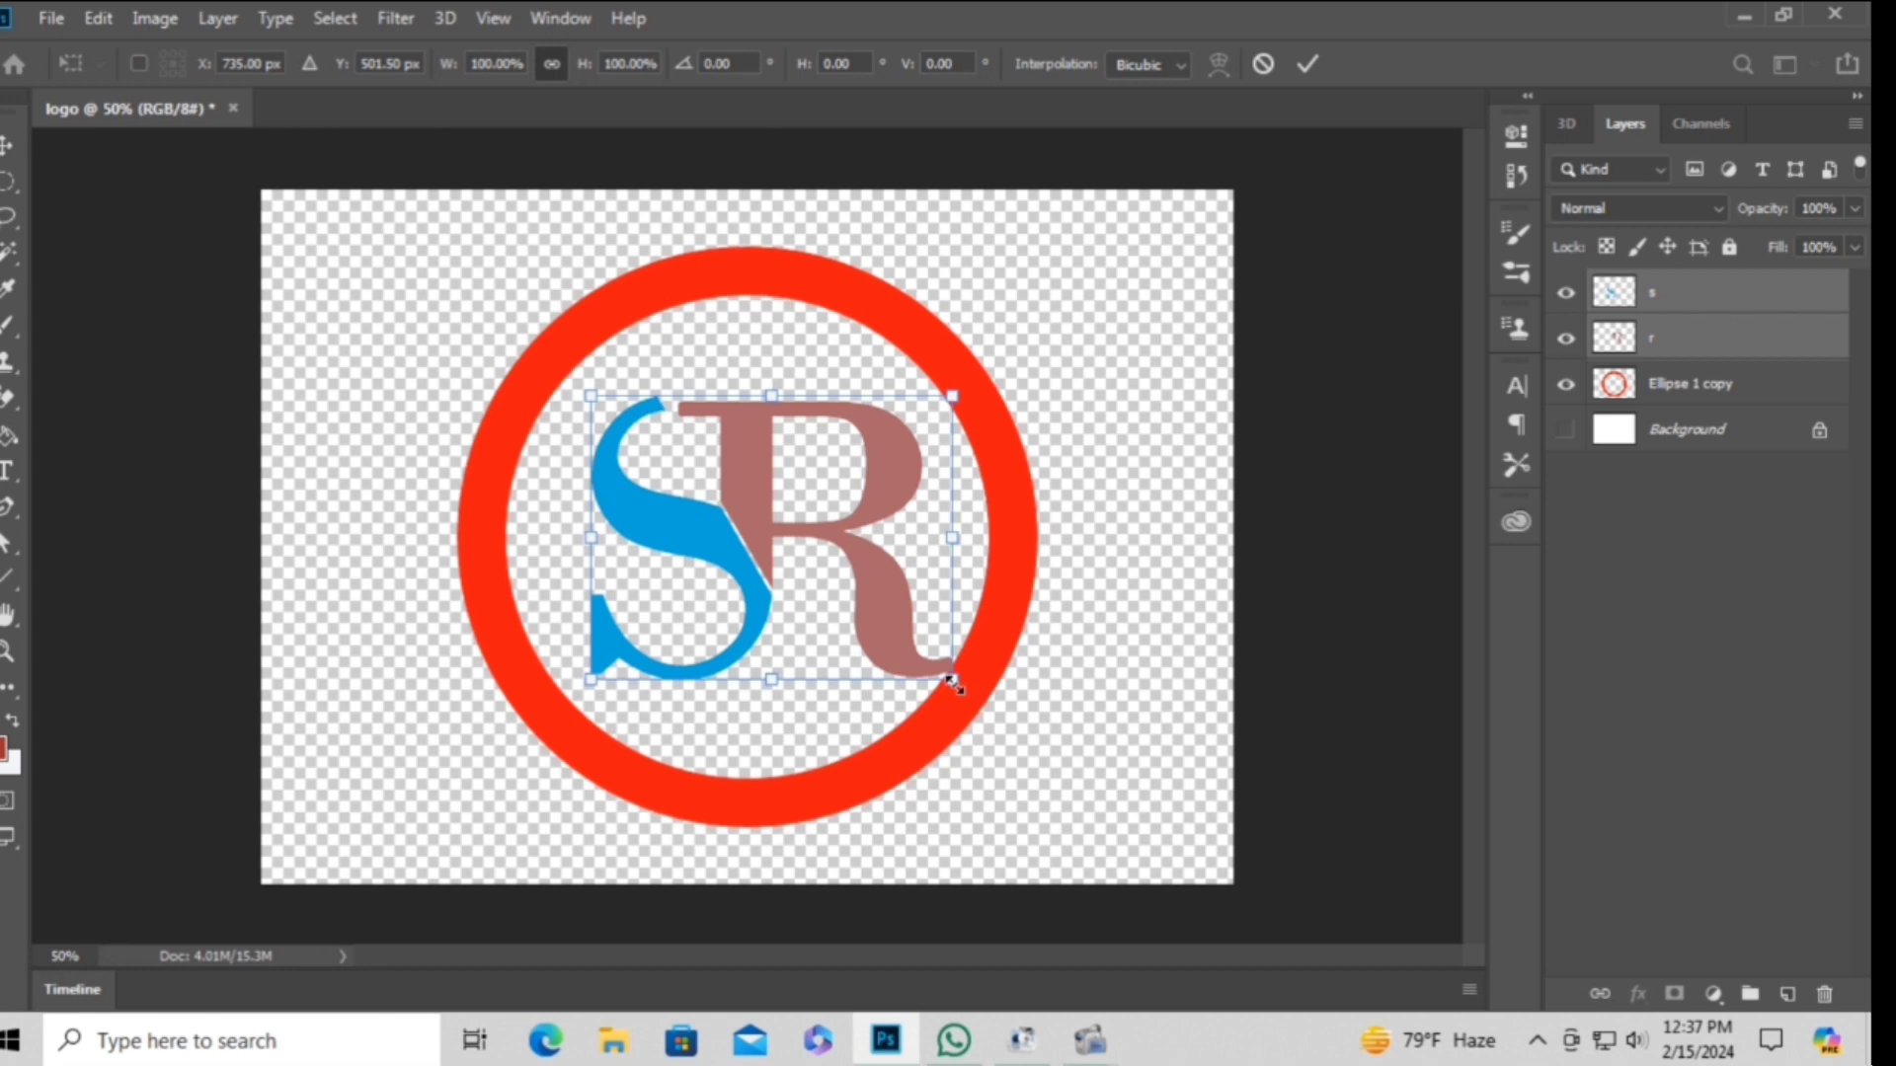
drag(952, 681, 985, 729)
Move the enlarged letters up and left to X 721 px, Y 483.50 px, apply the transform and deselect the layers.
key(Up)
key(Up)
key(Up)
key(Up)
key(Up)
key(Up)
key(Up)
key(Up)
key(Up)
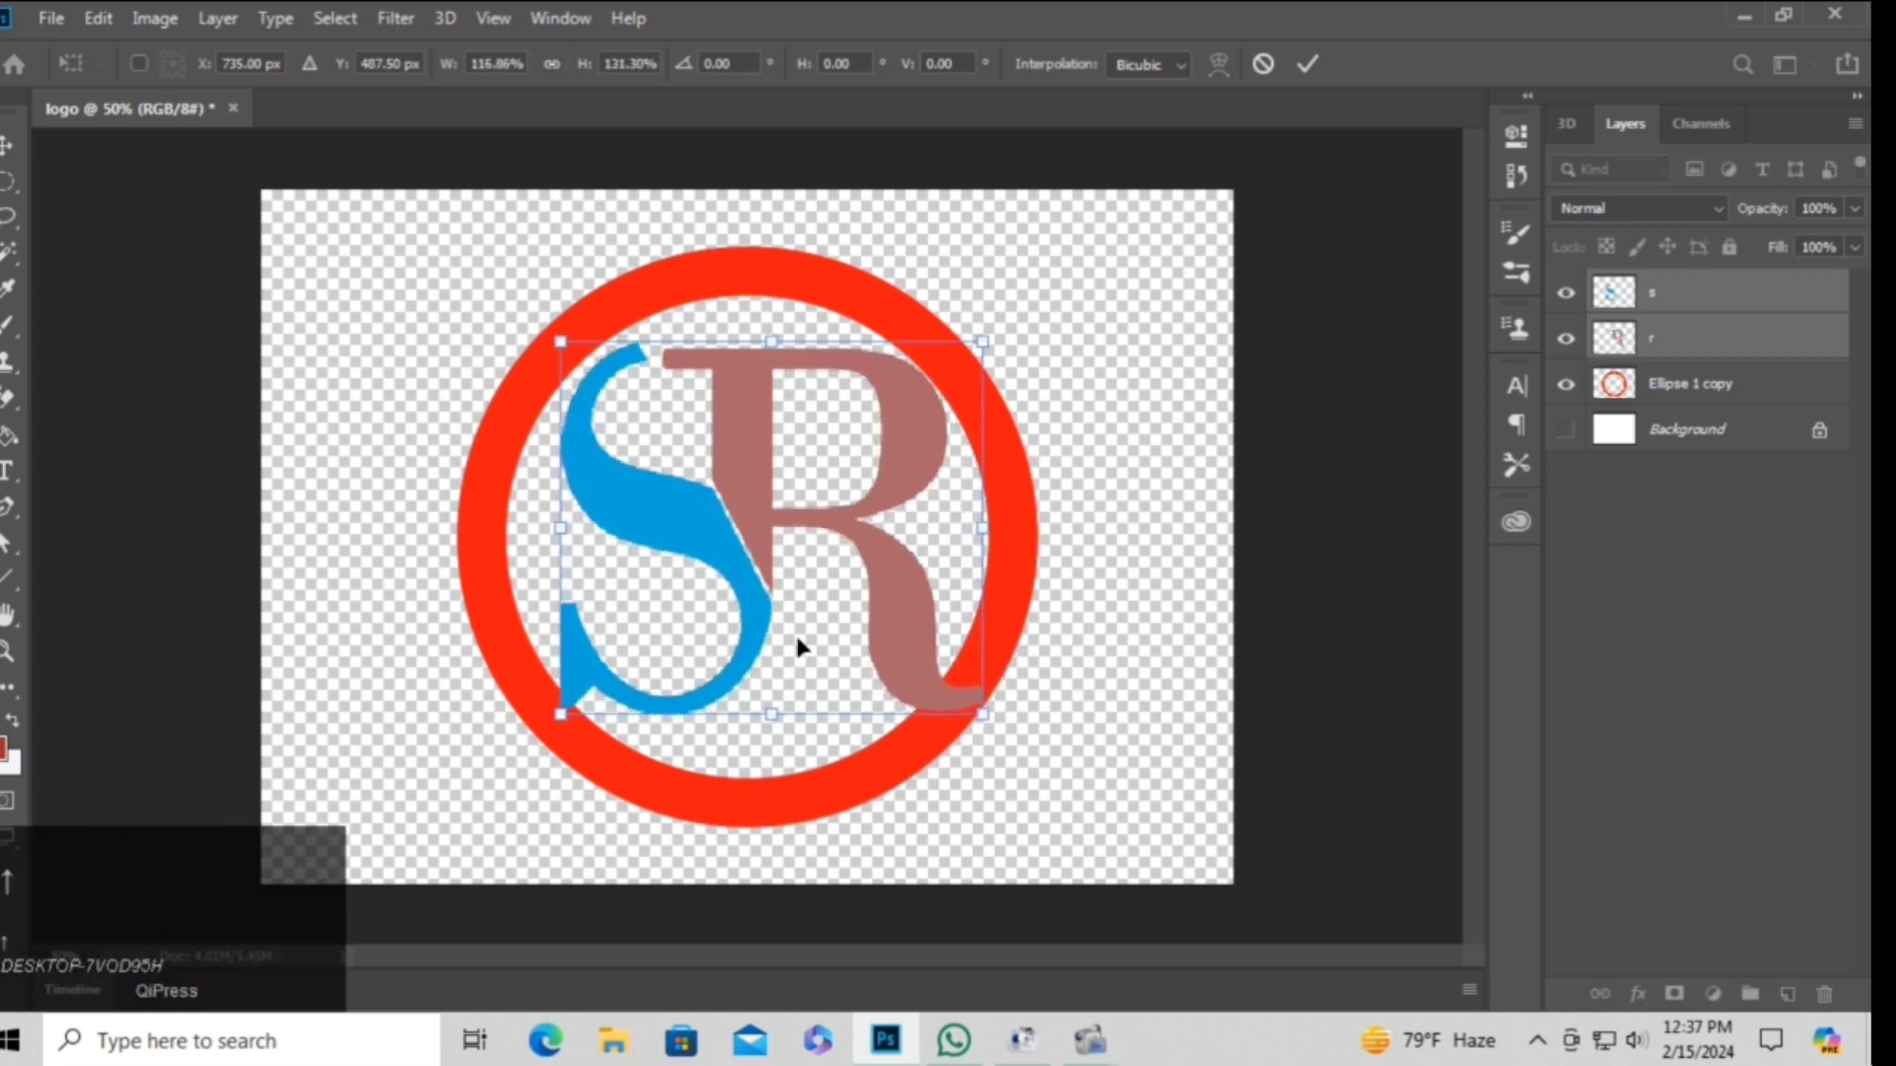
key(Left)
key(Left)
key(Left)
key(Left)
key(Left)
key(Left)
key(Left)
key(Left)
key(Left)
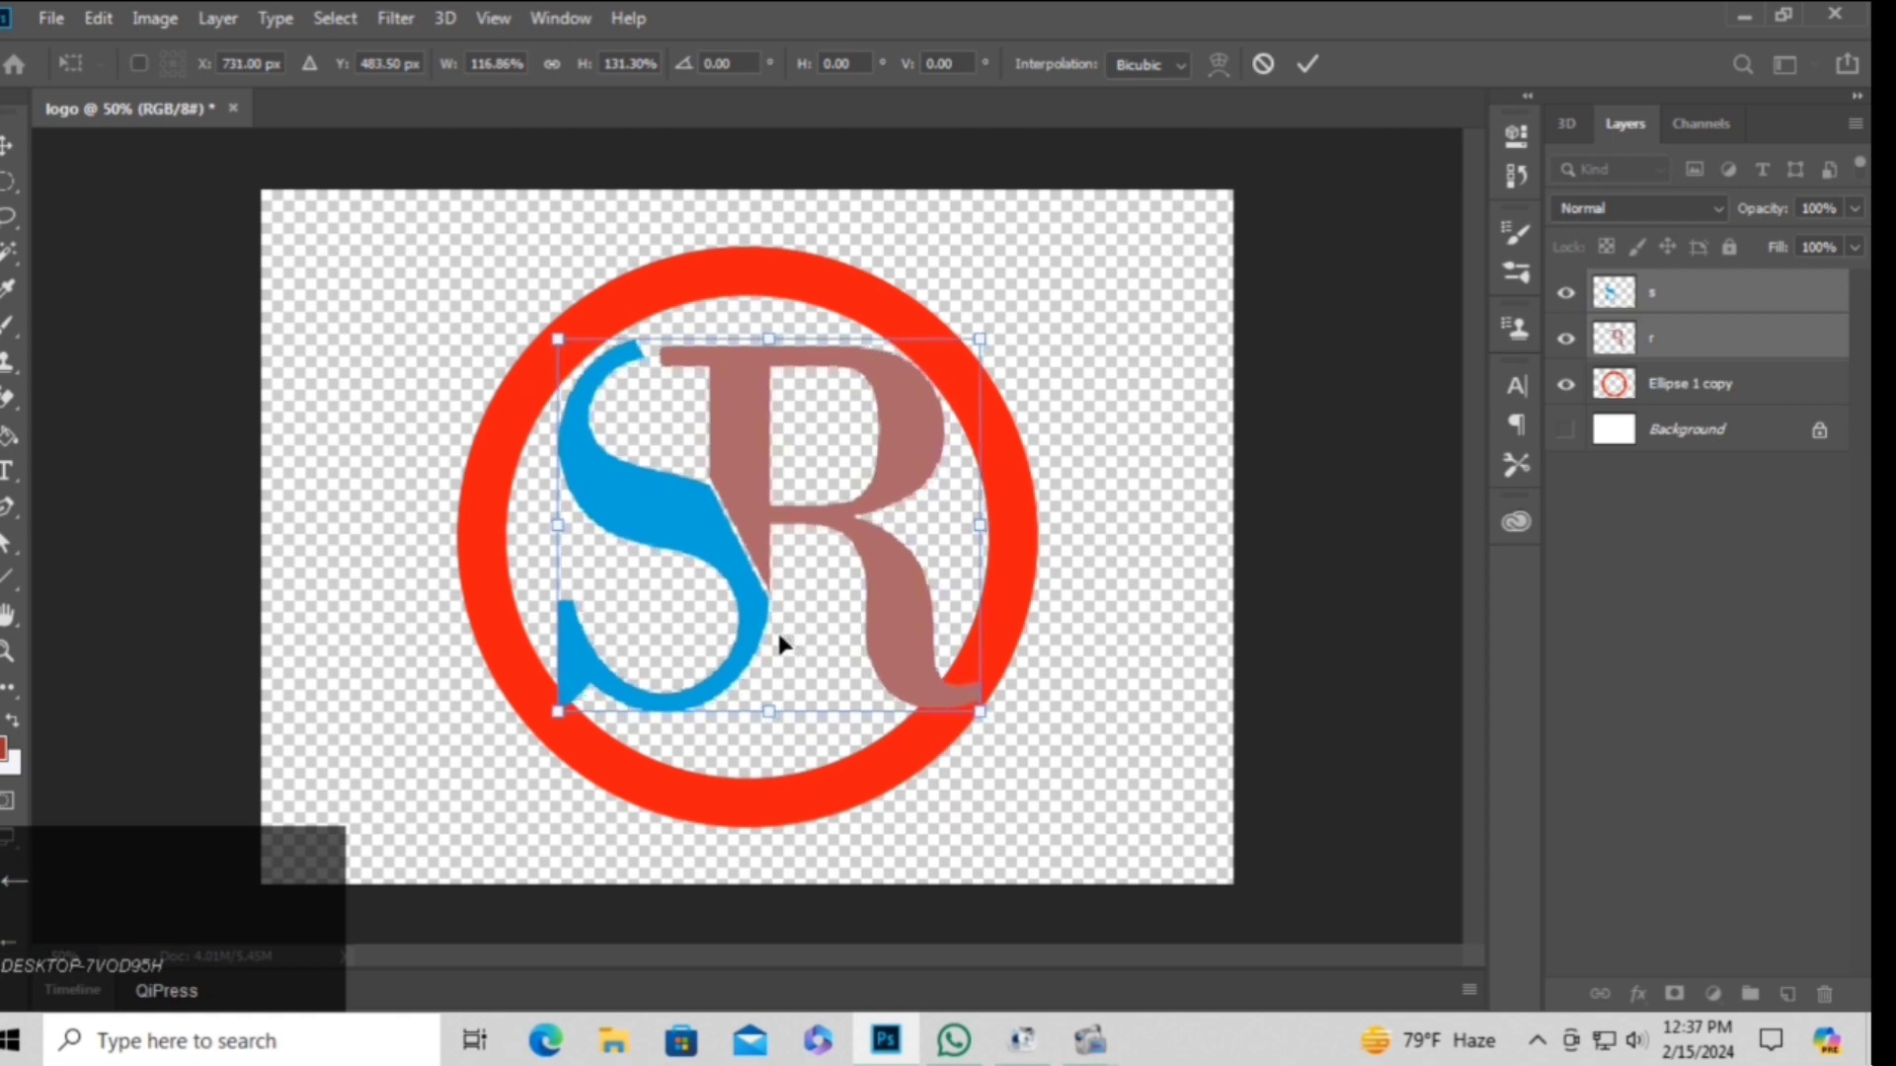
key(Left)
key(Left)
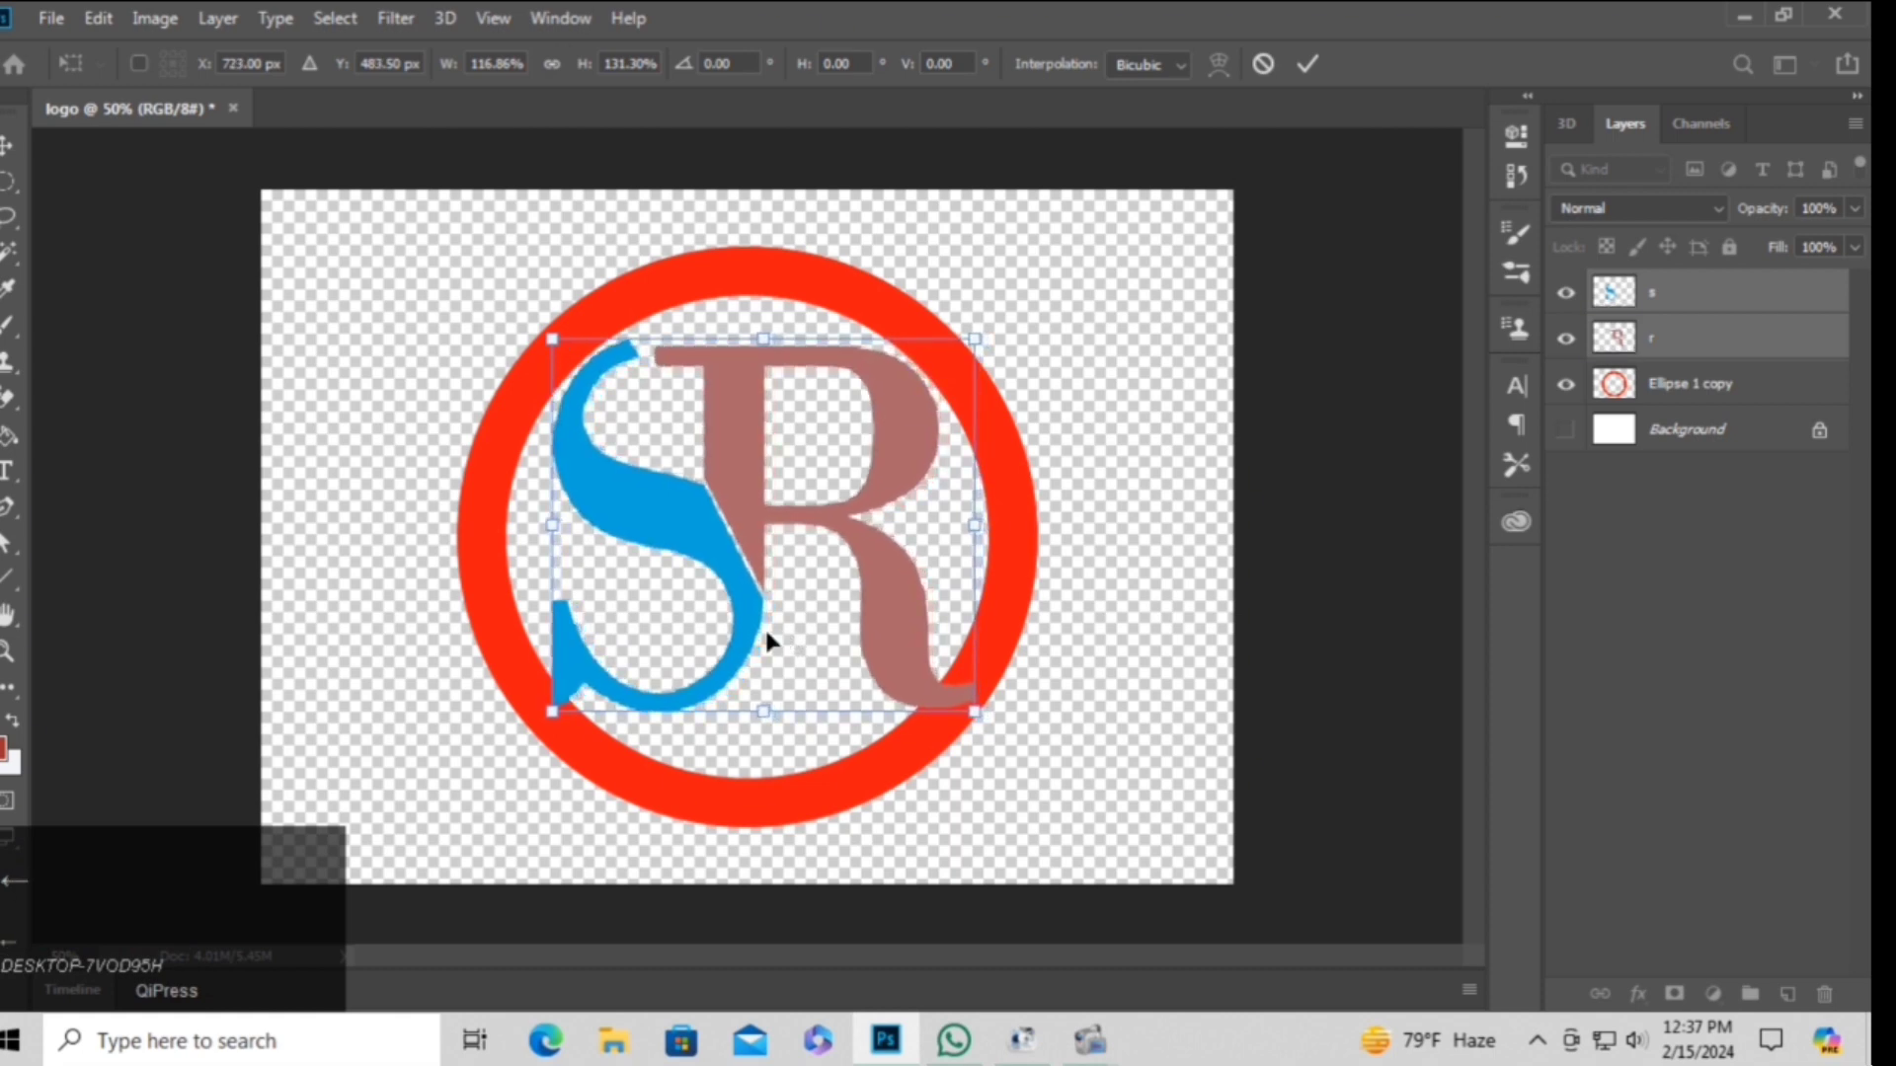
key(Left)
key(Left)
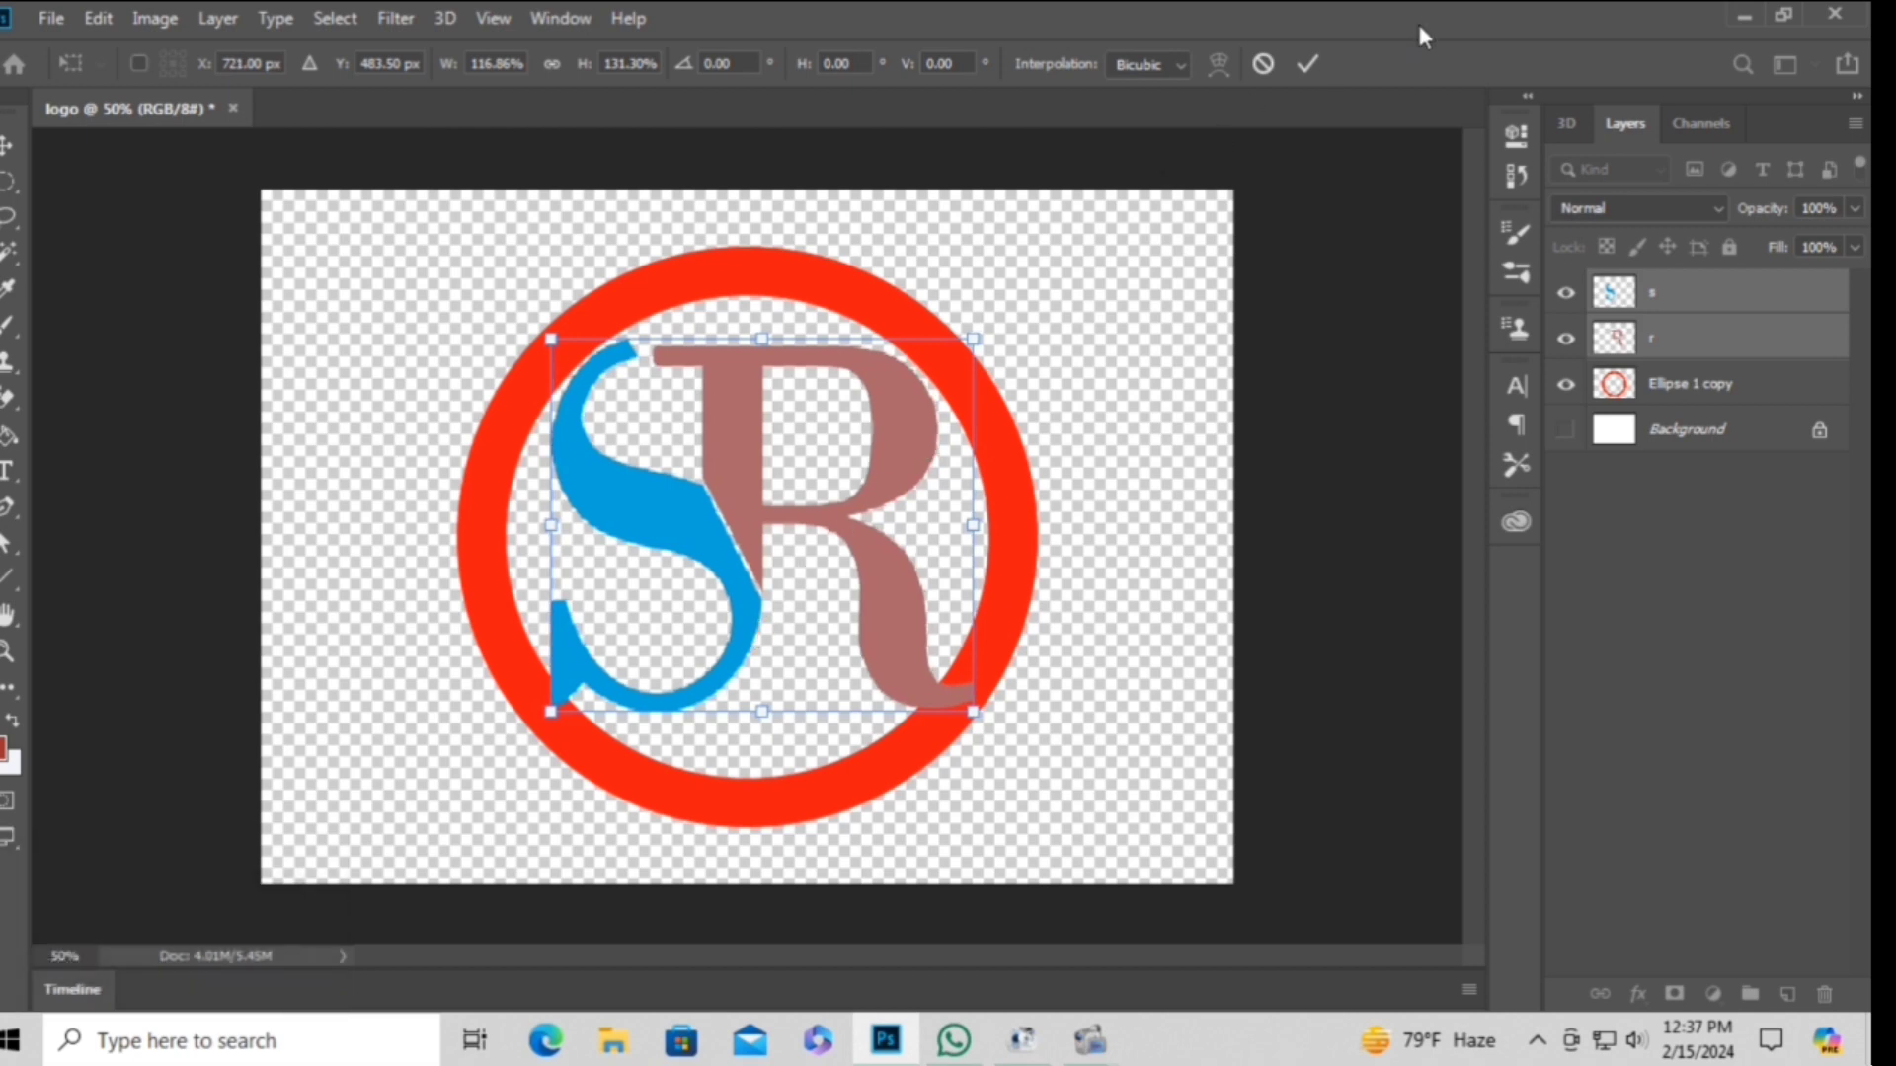
click(1308, 63)
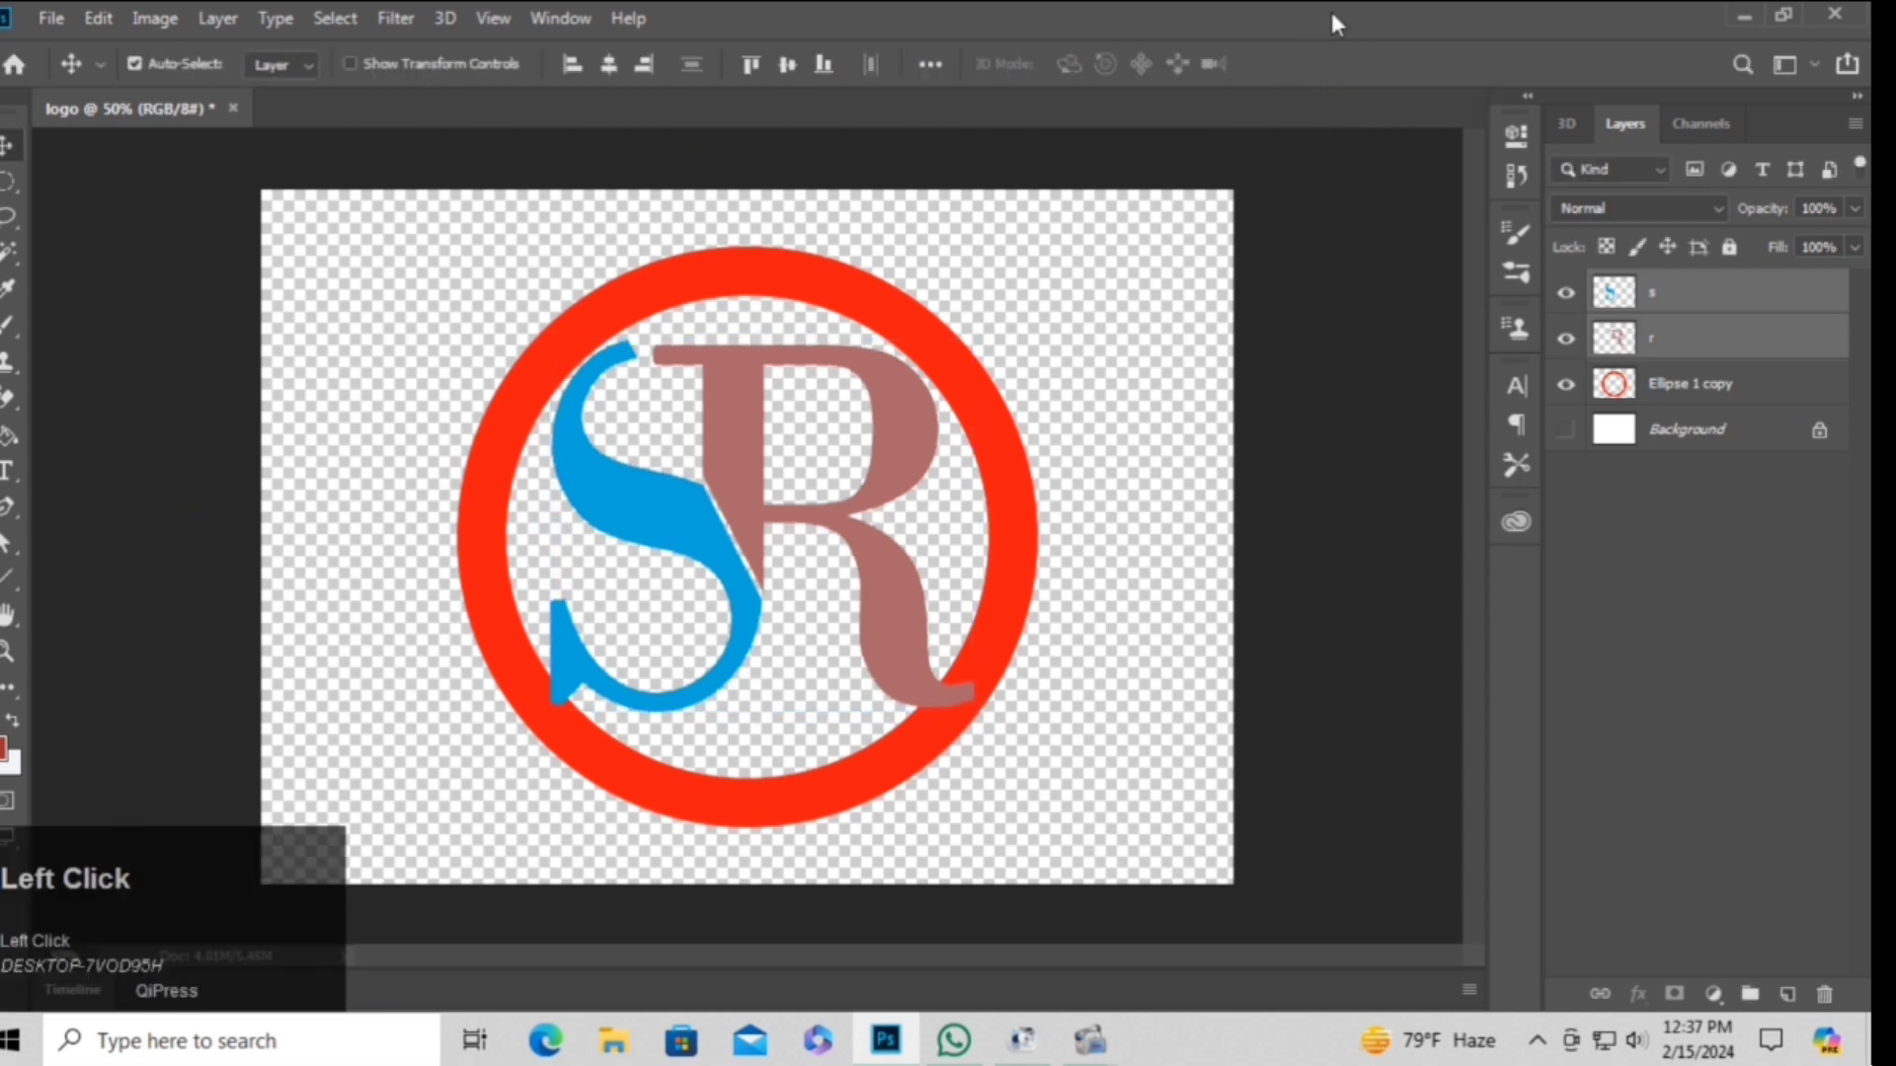
click(907, 482)
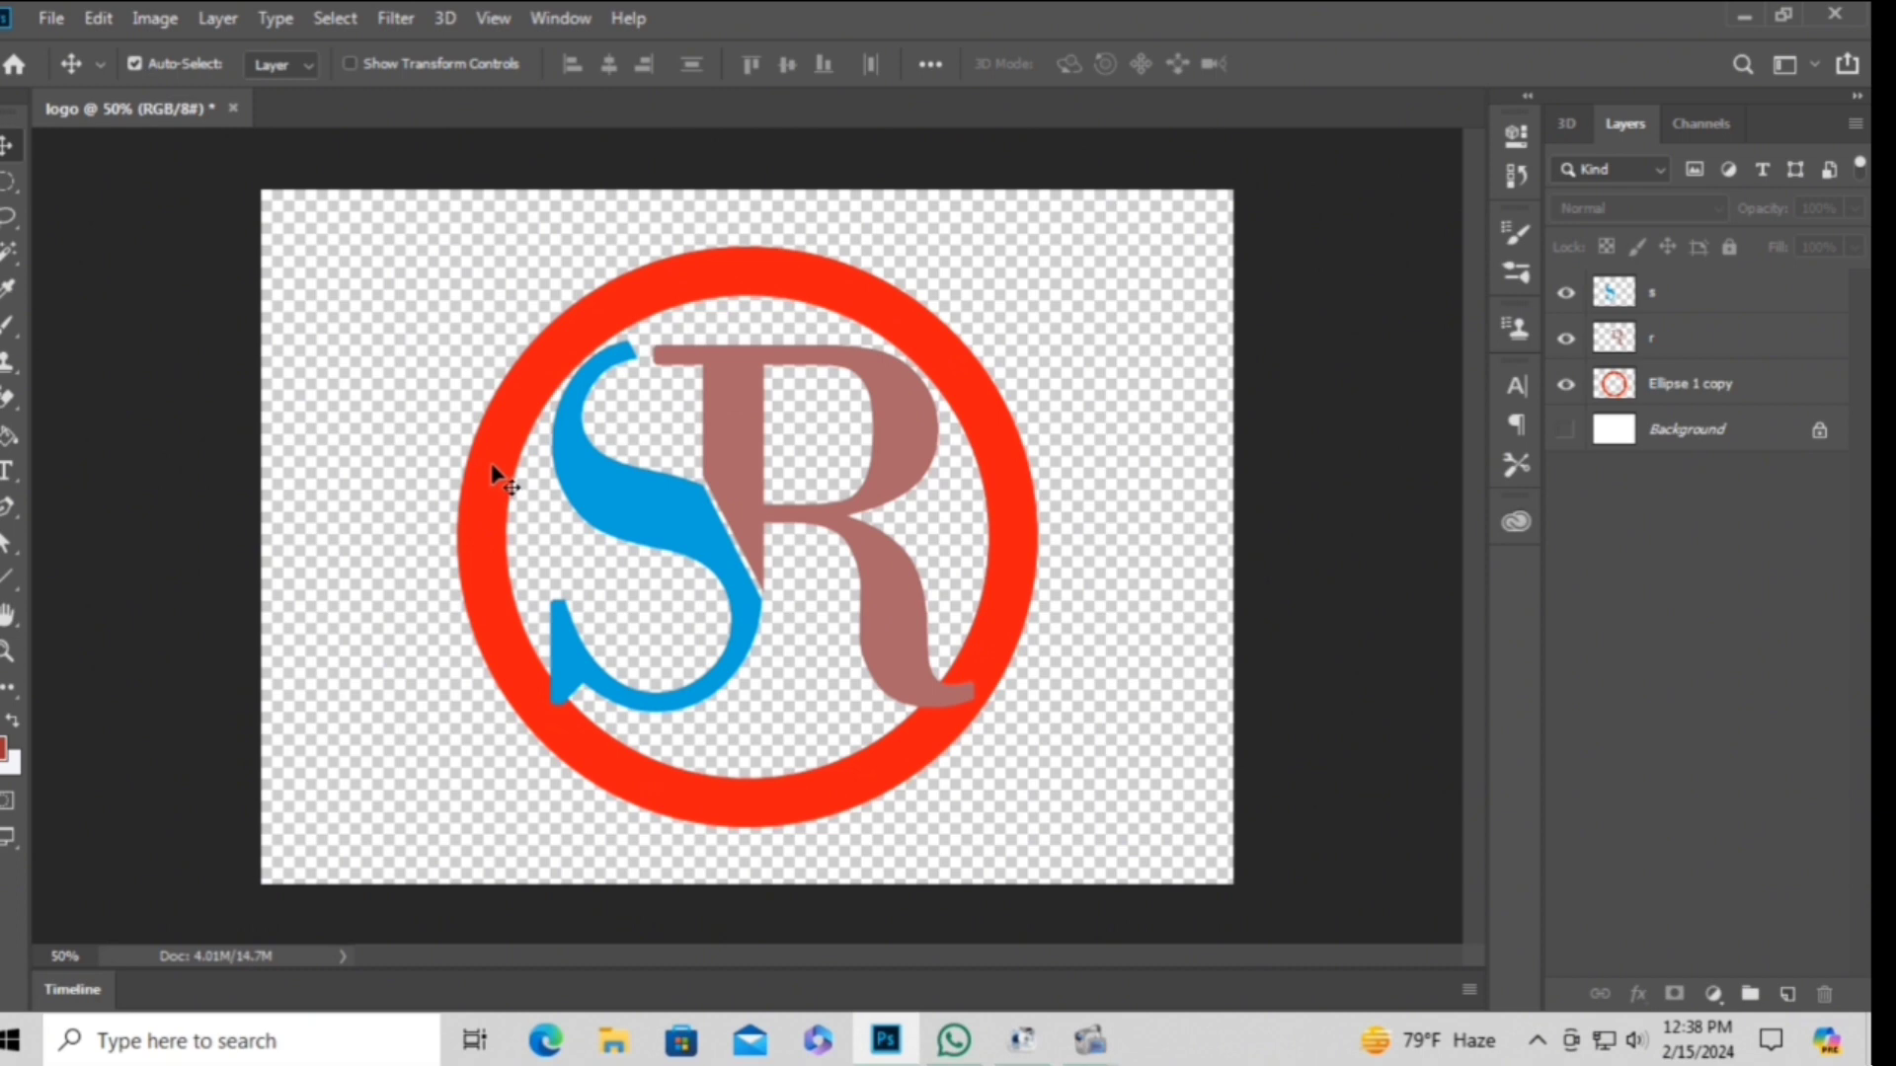
Load the outline of the s layer as a selection and expand it by 20 pixels.
click(662, 523)
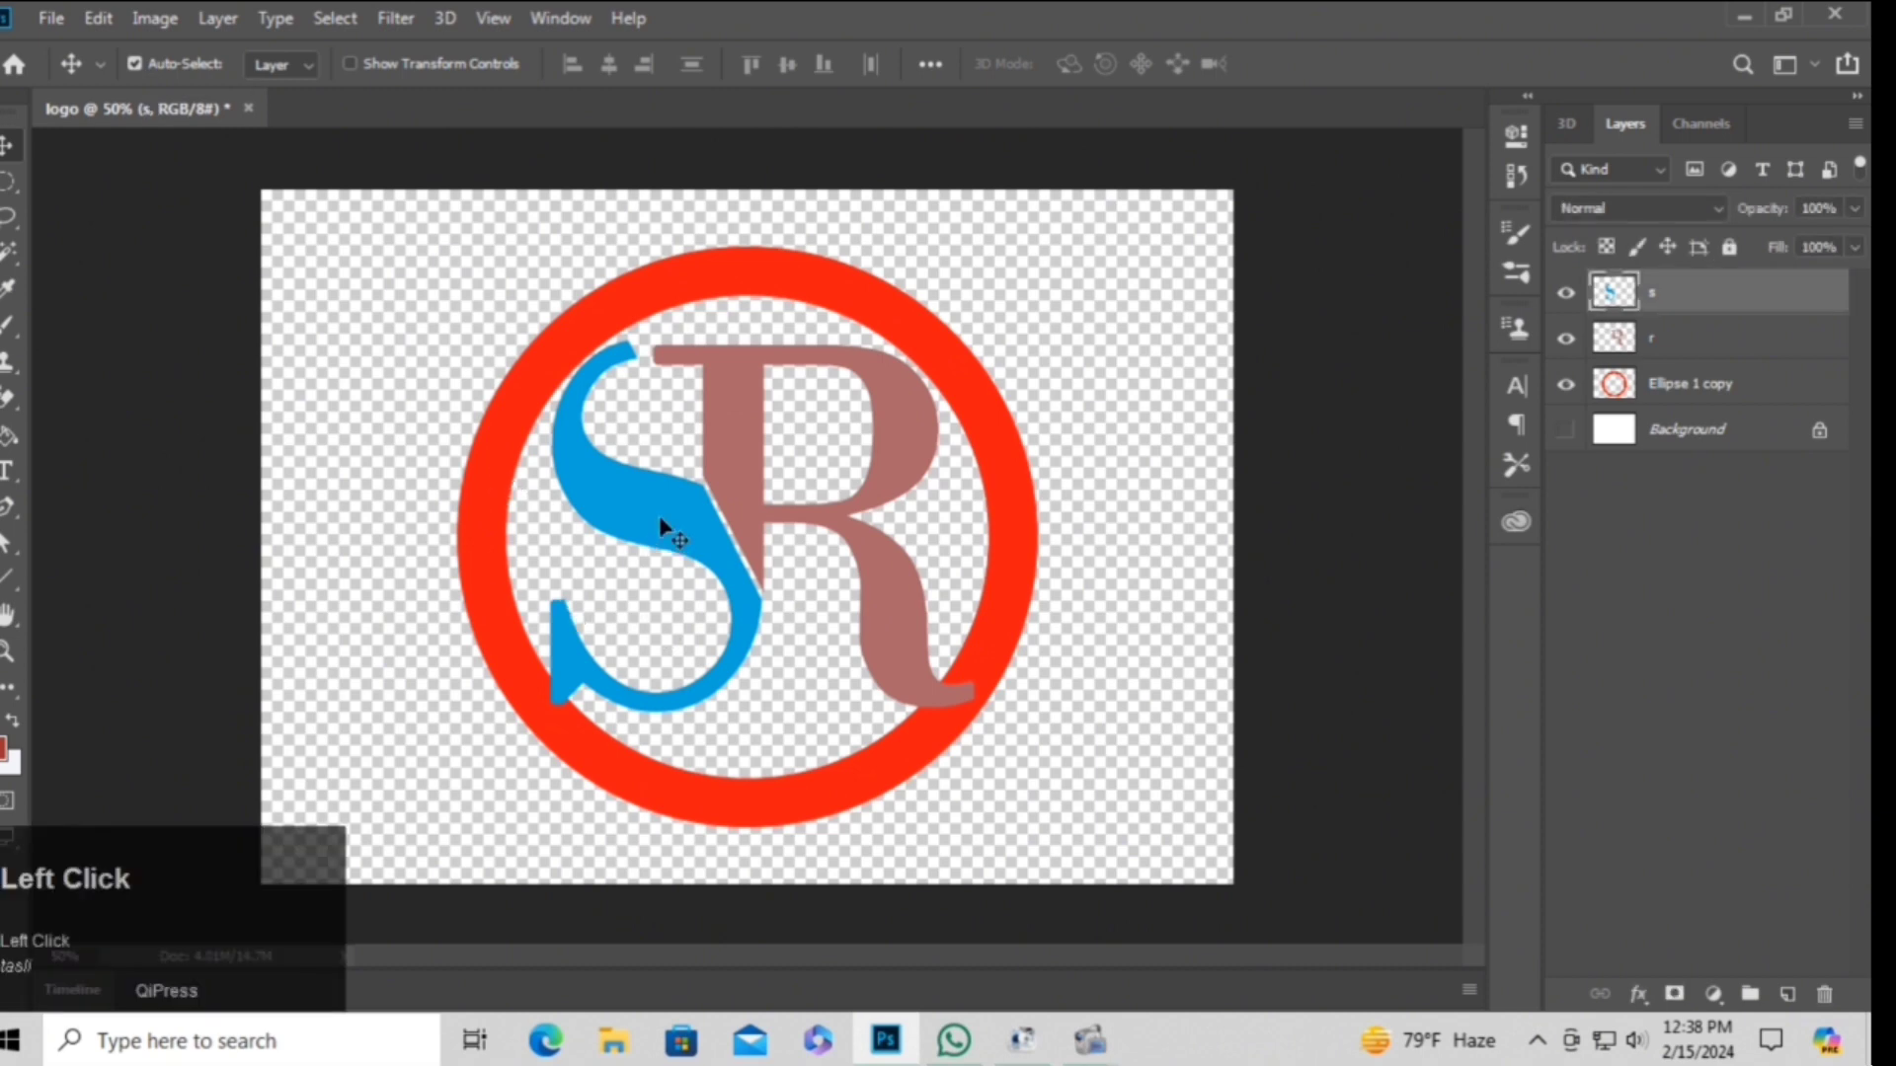
click(1763, 581)
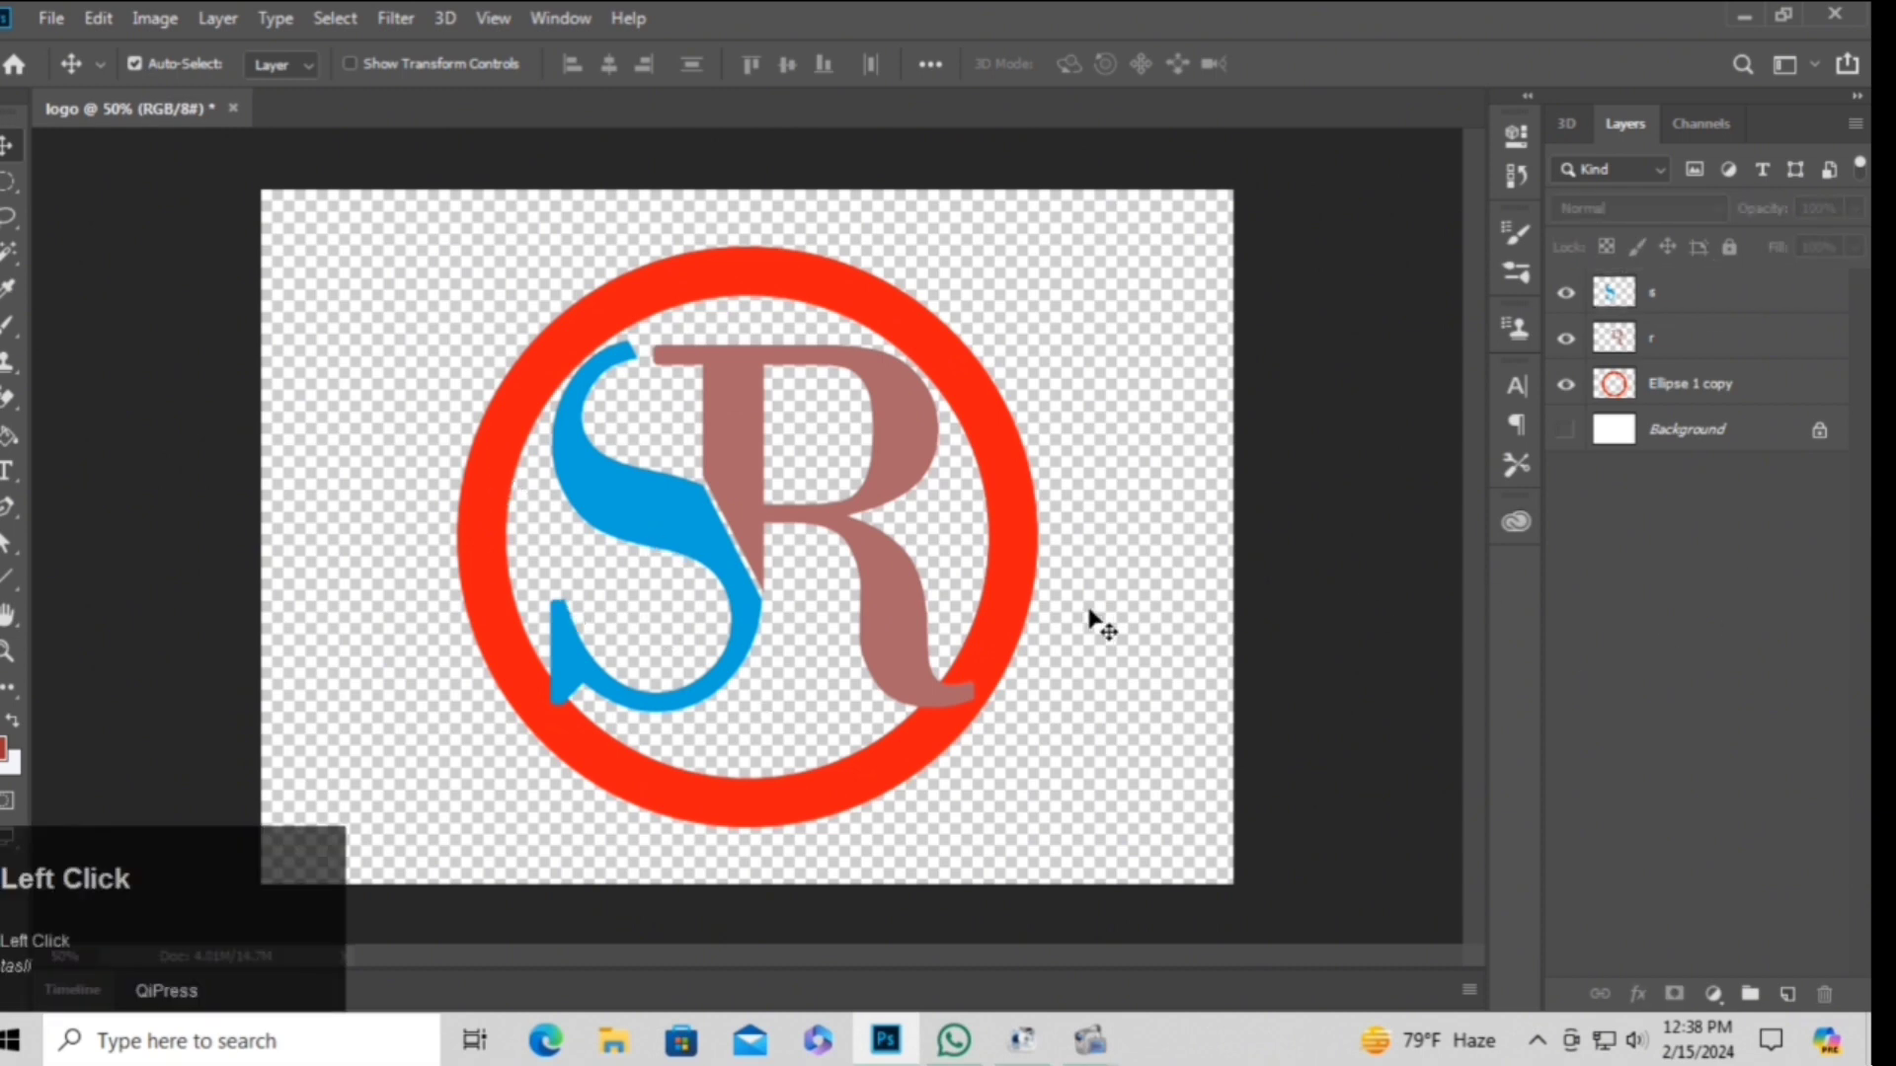
key(ctrl)
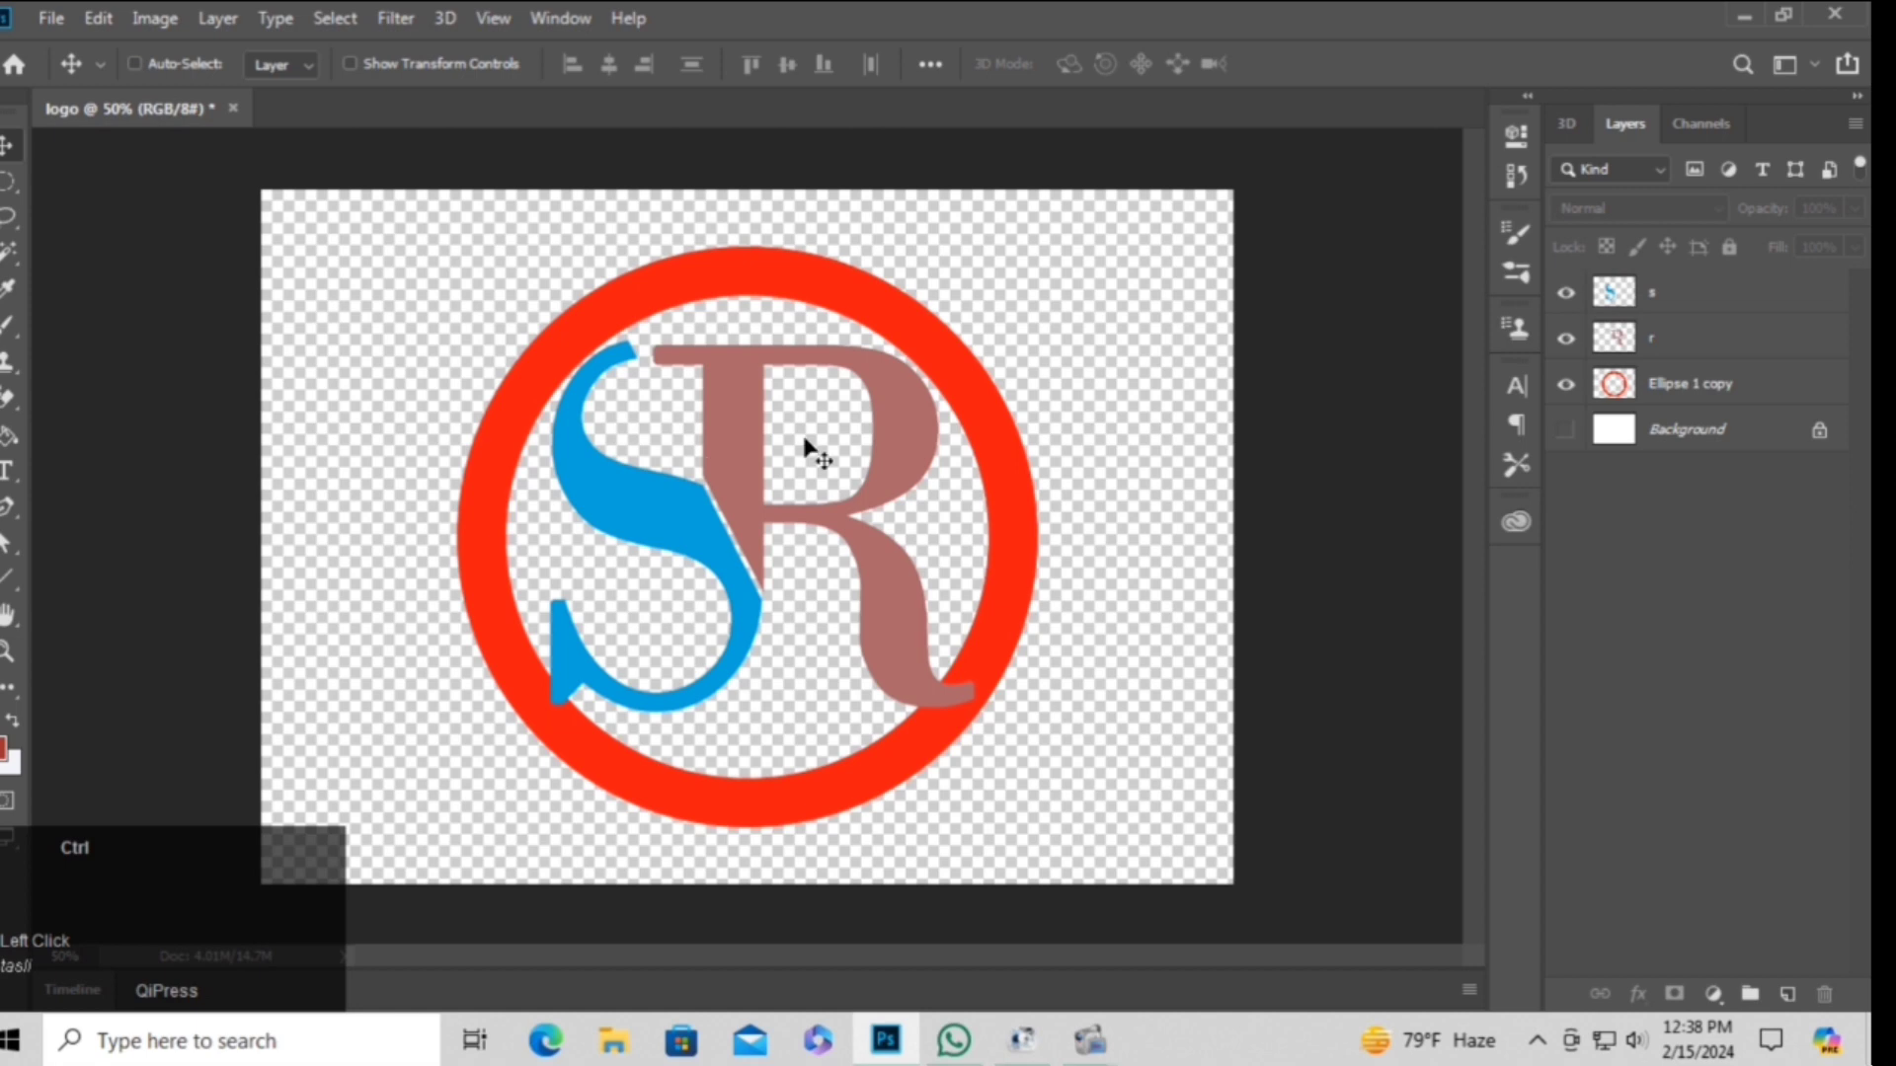
ctrl+click(1607, 292)
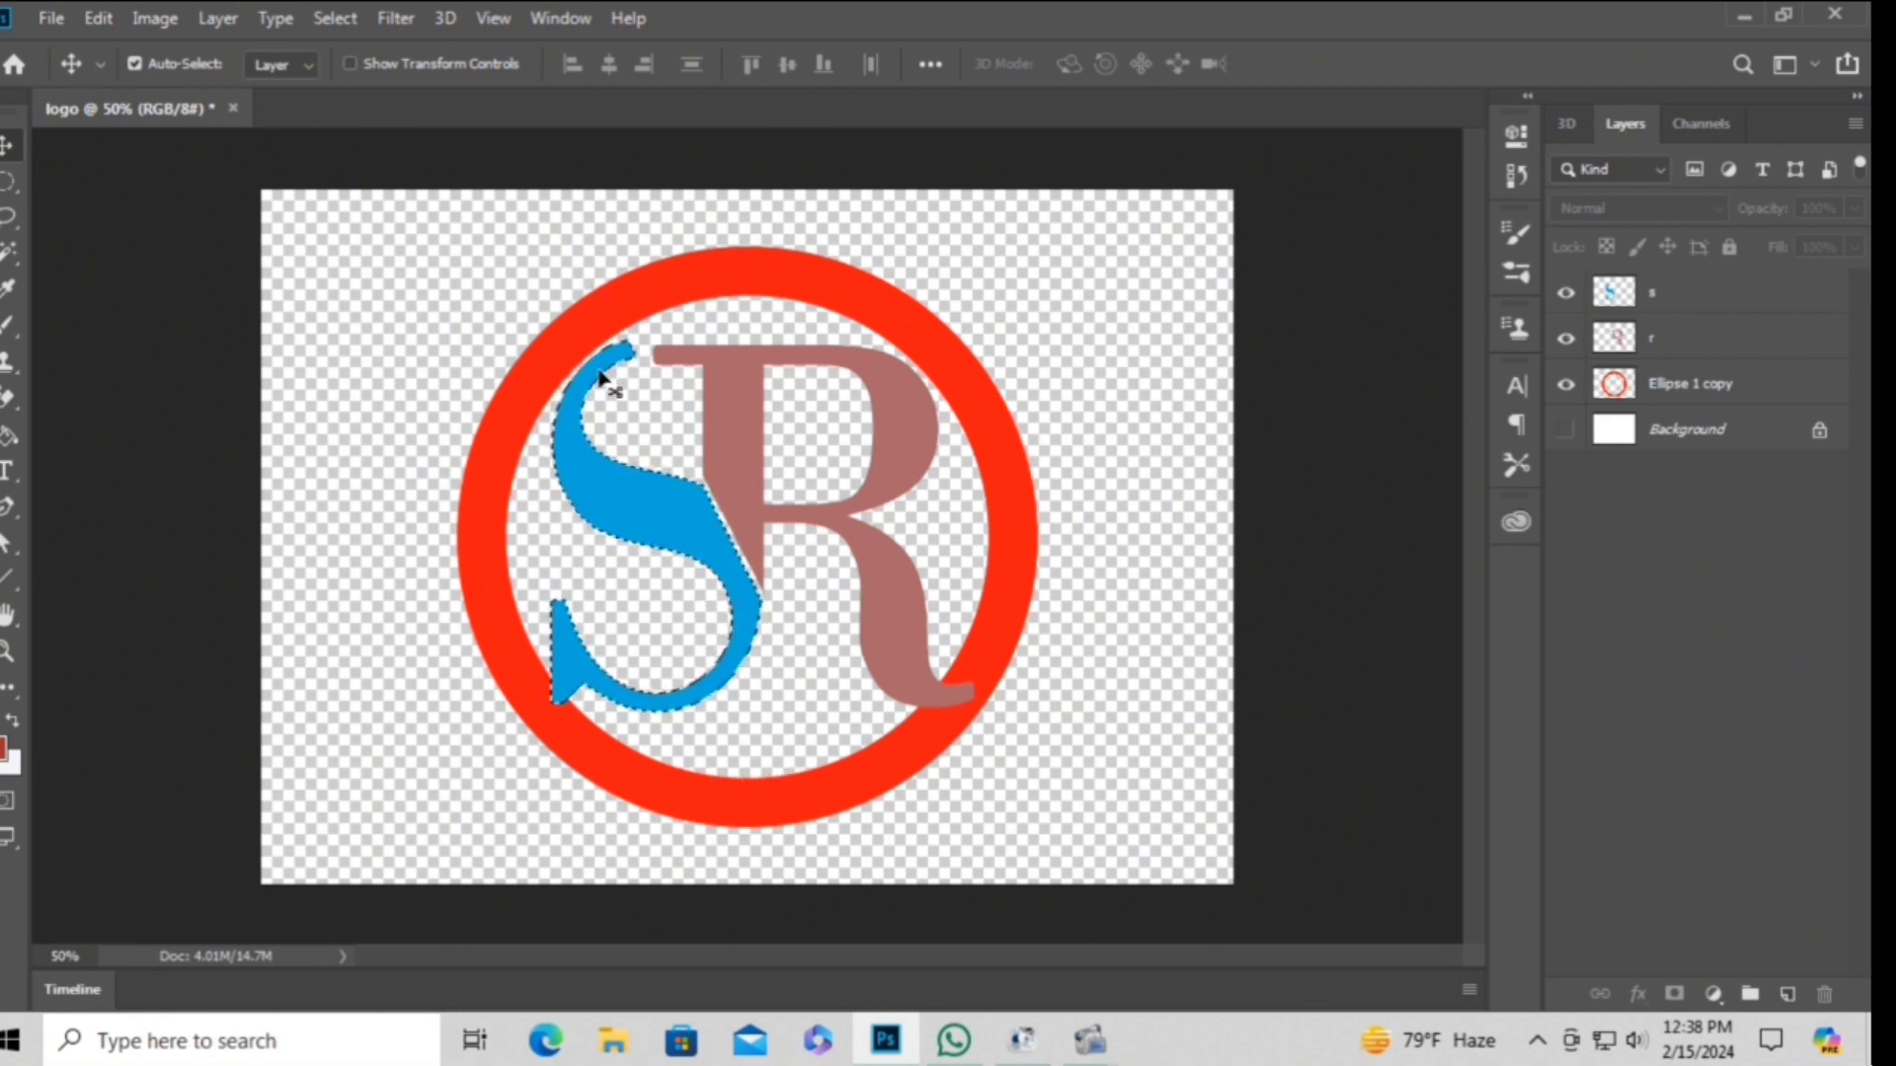
click(338, 22)
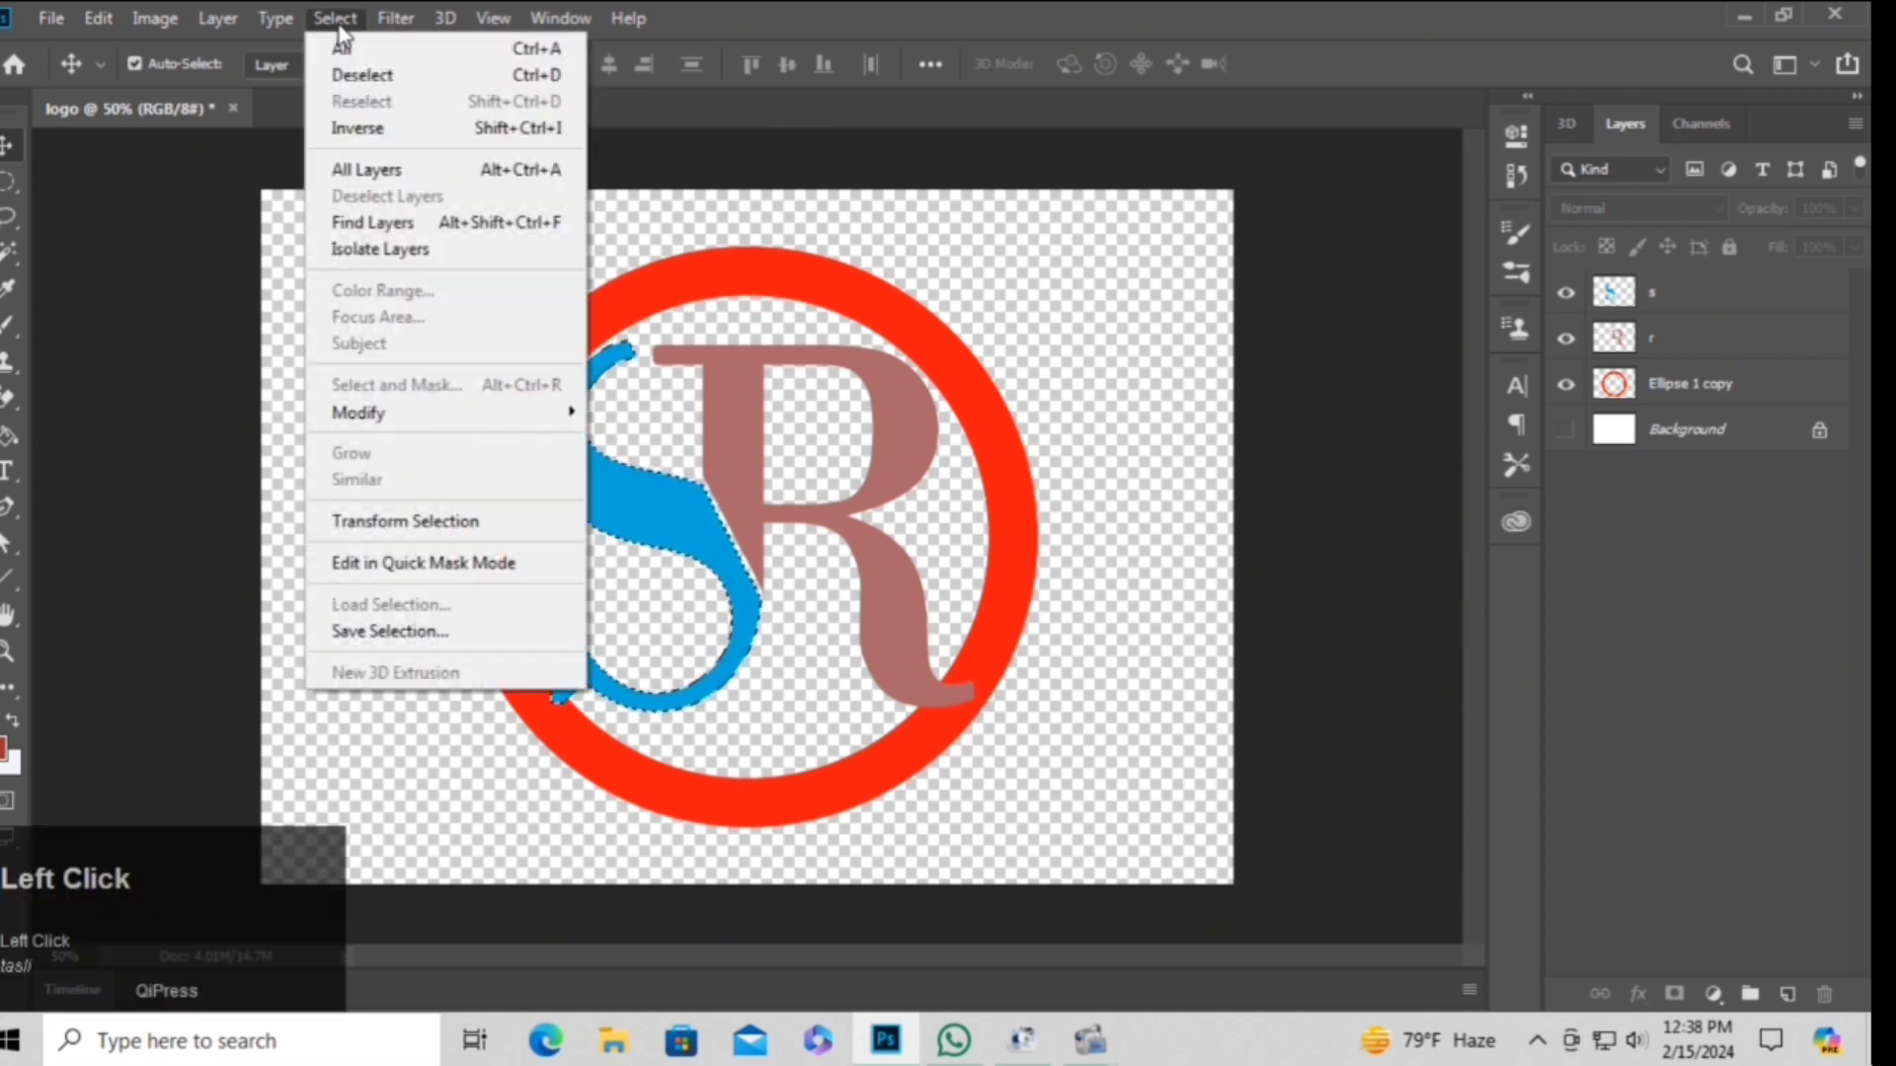
mouse_move(524, 412)
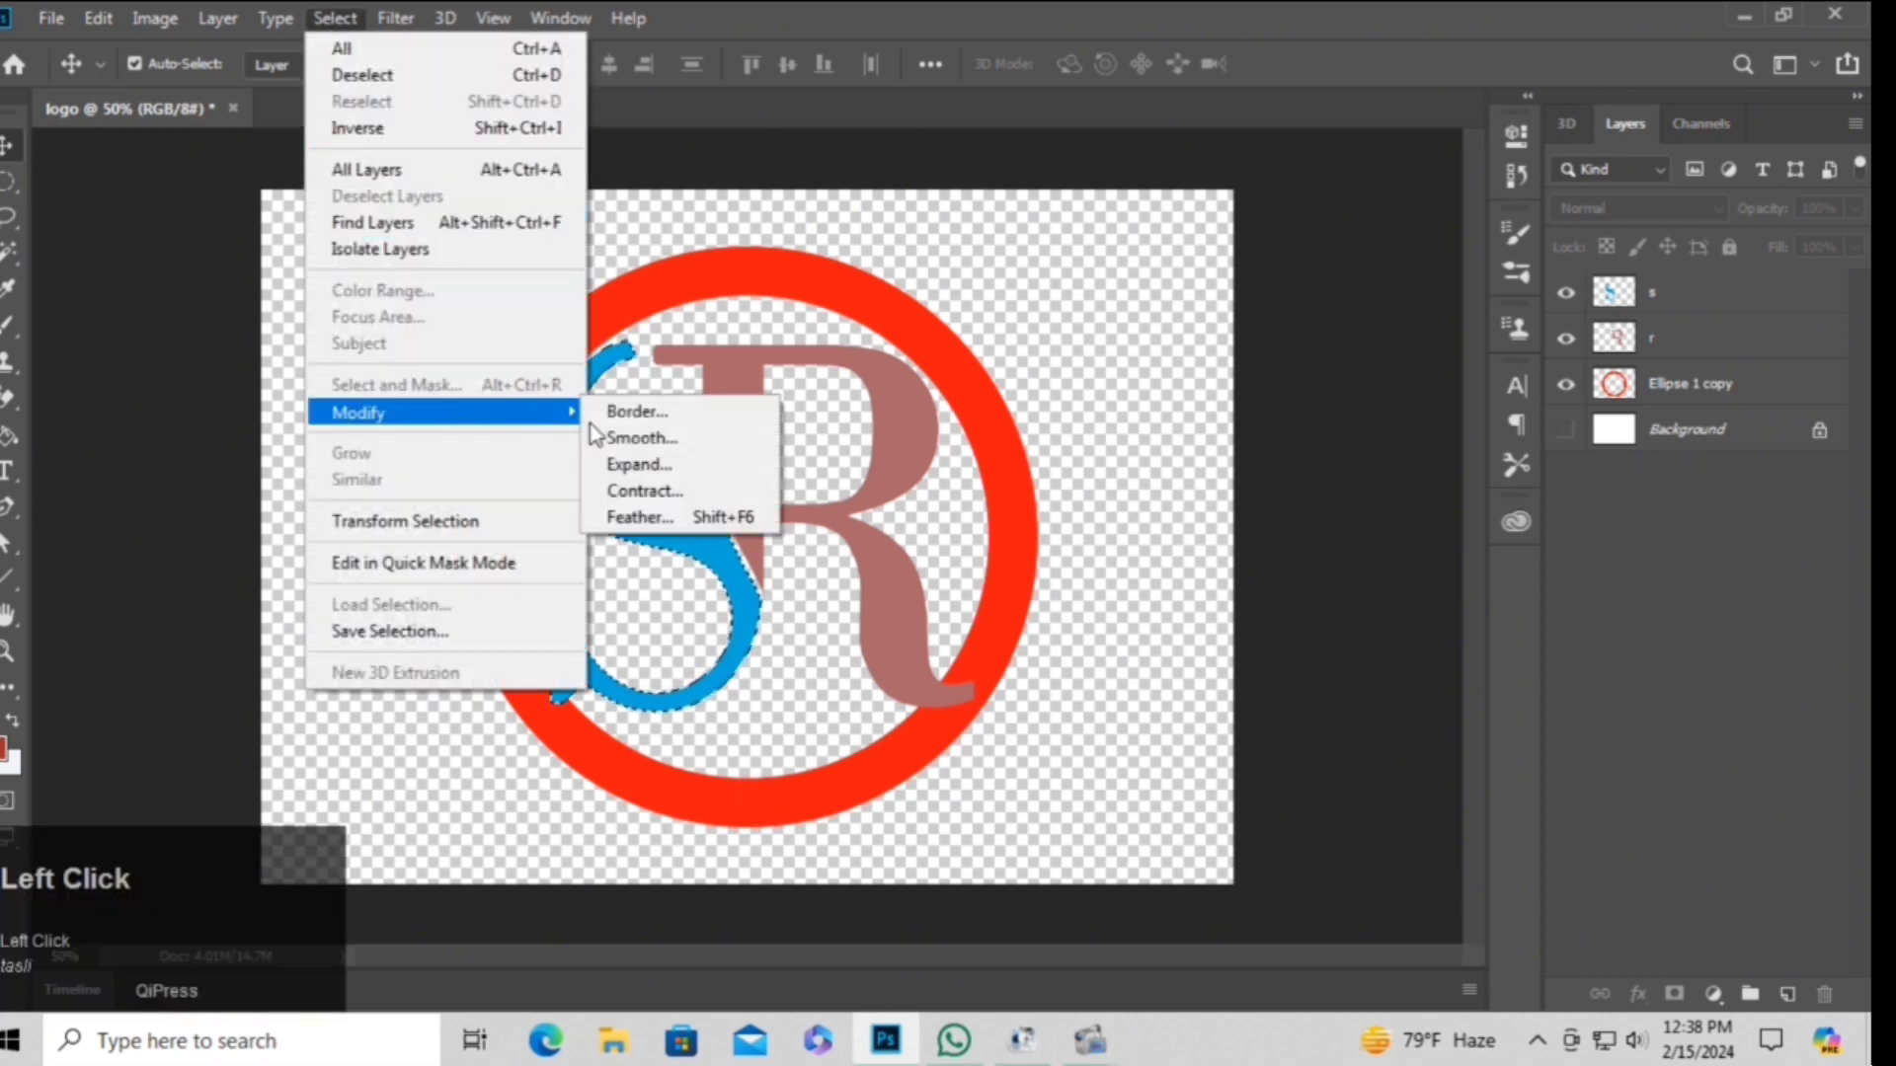
click(658, 466)
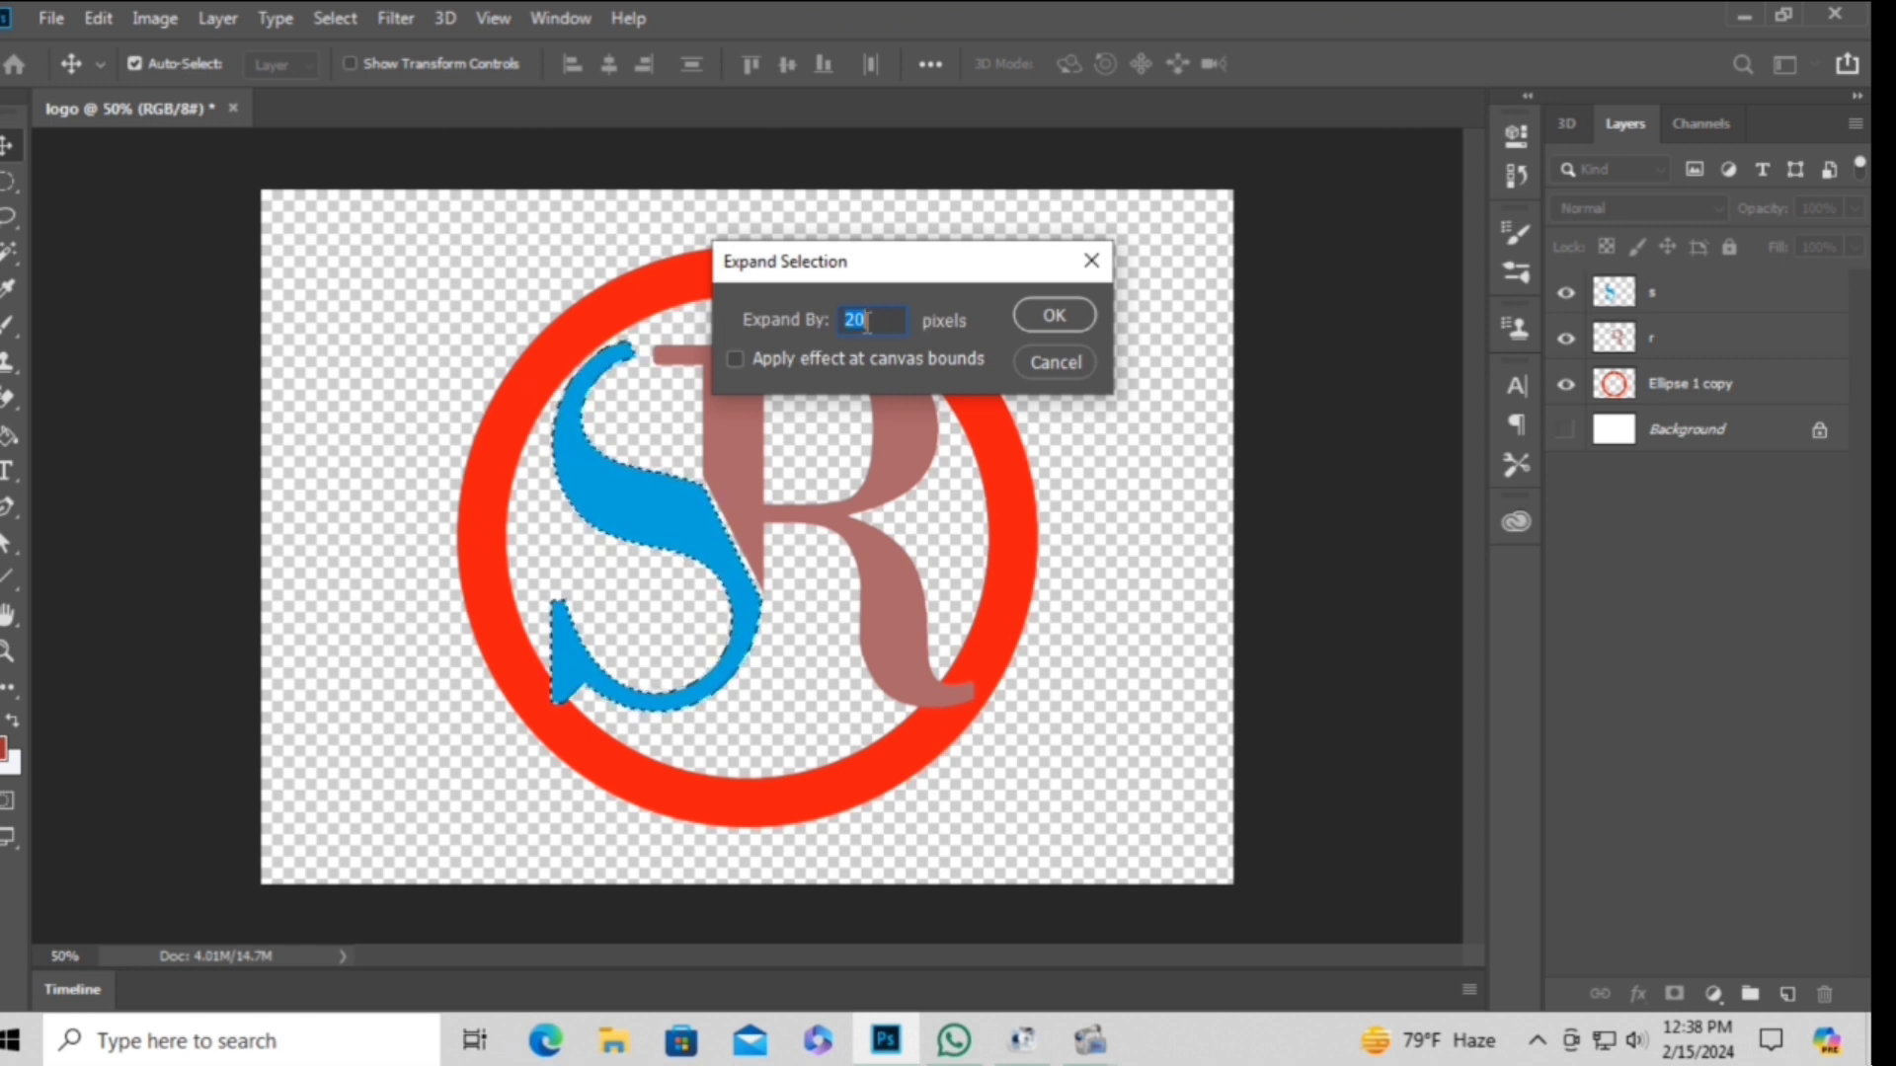
click(1045, 312)
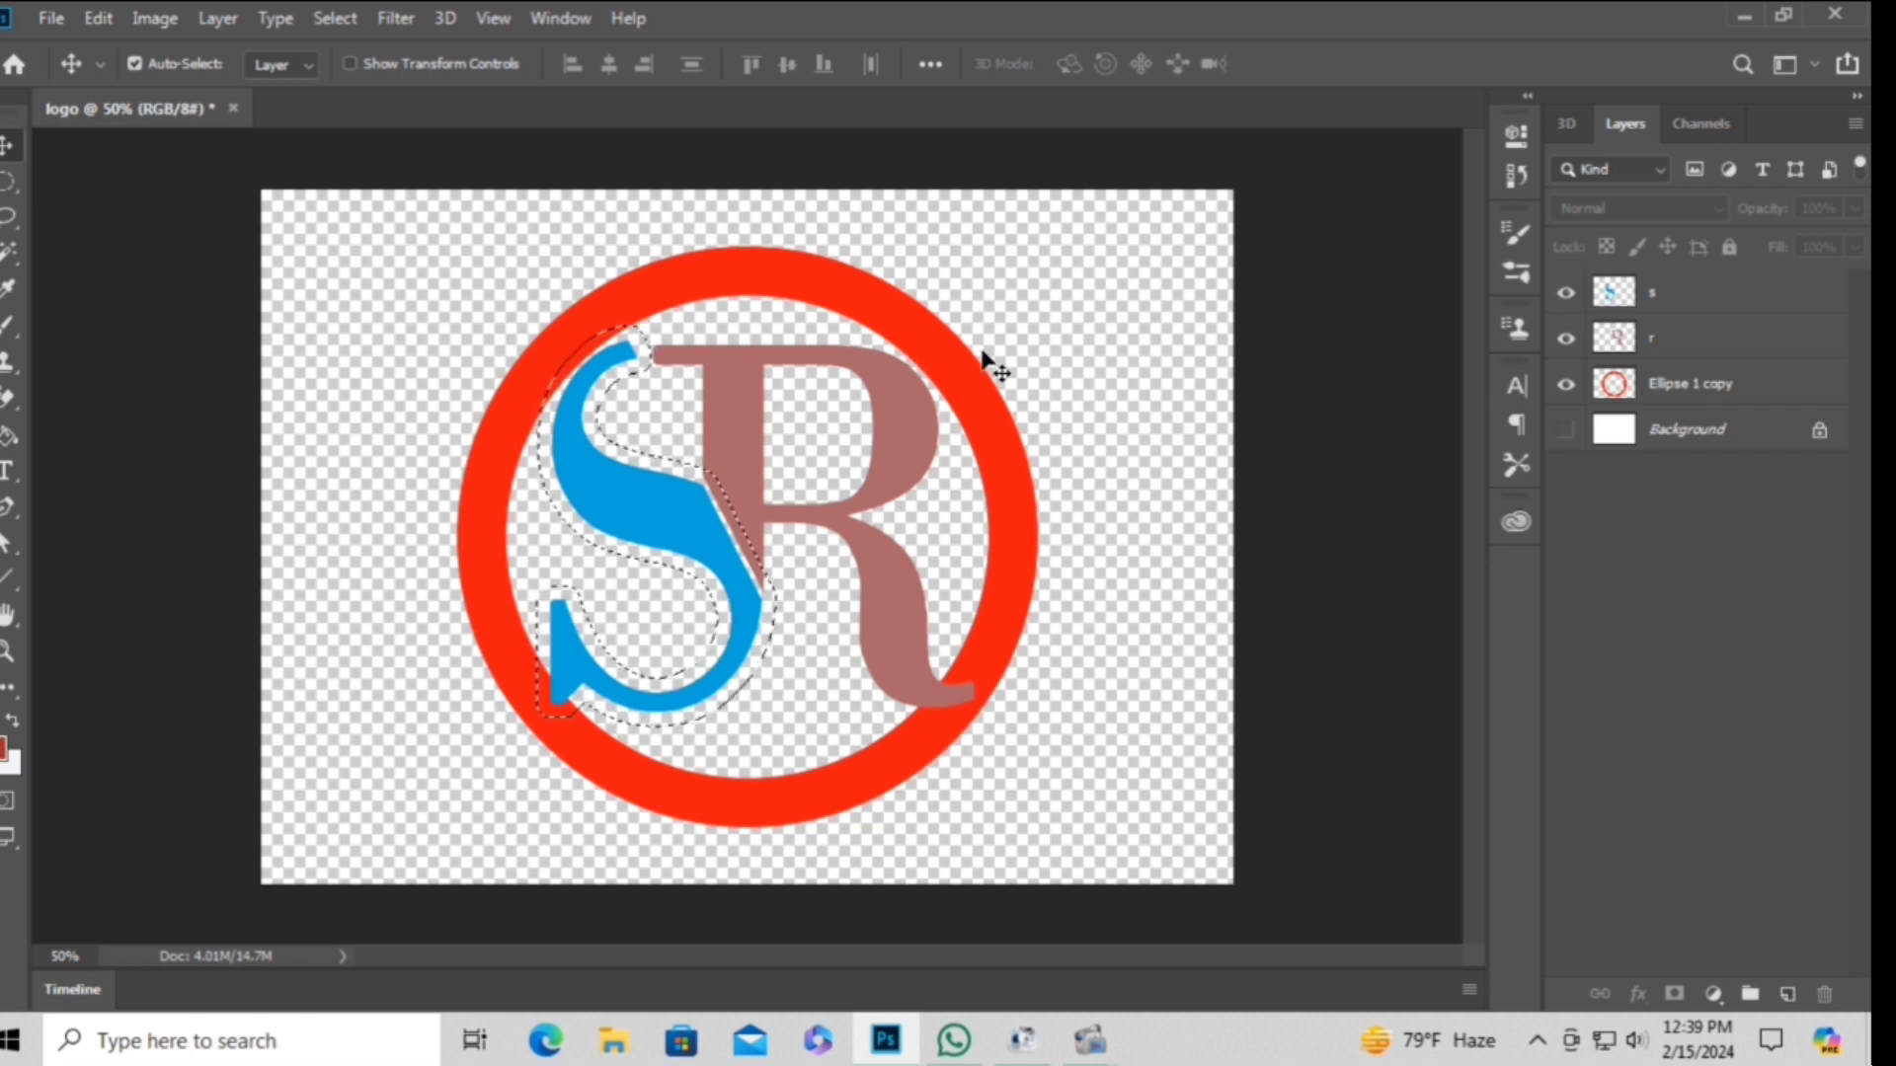
Delete the Ellipse 1 copy ring inside the expanded S selection, clear the selection, and select the r layer.
click(1680, 391)
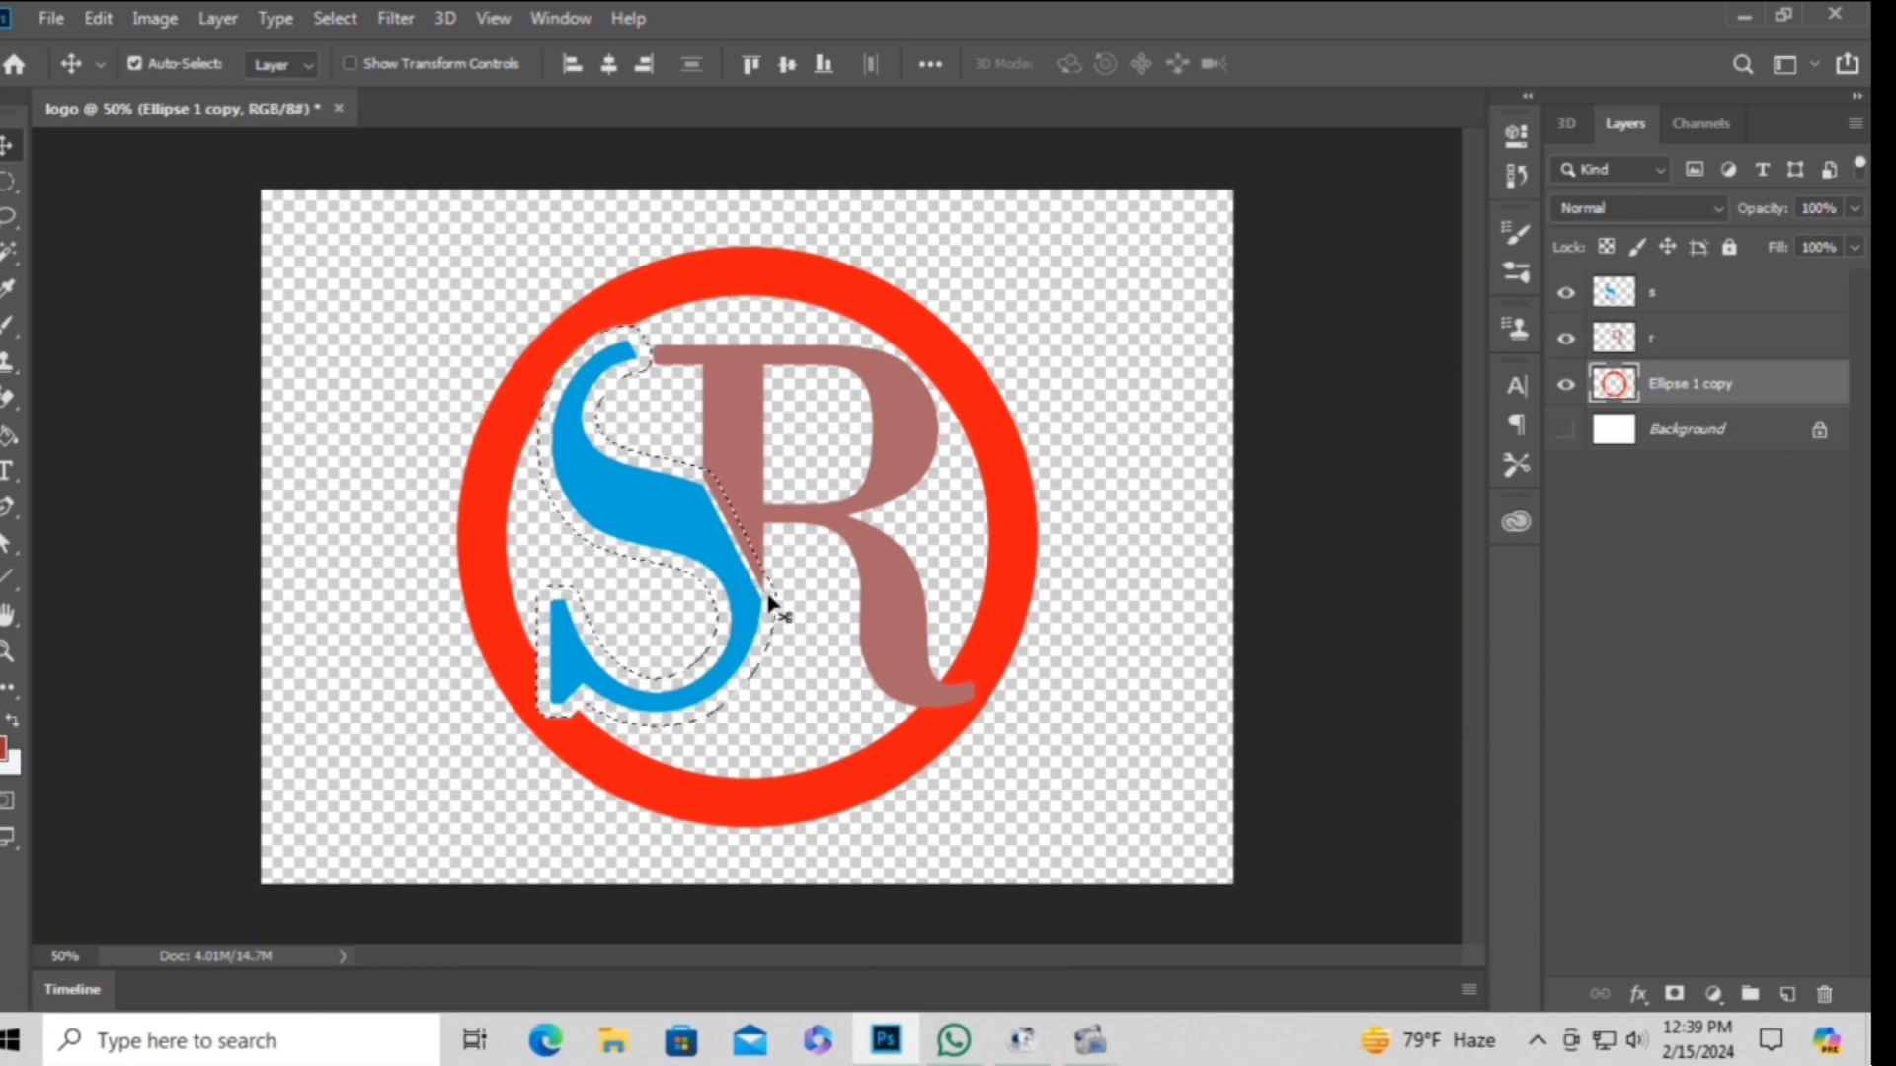
key(ctrl+d)
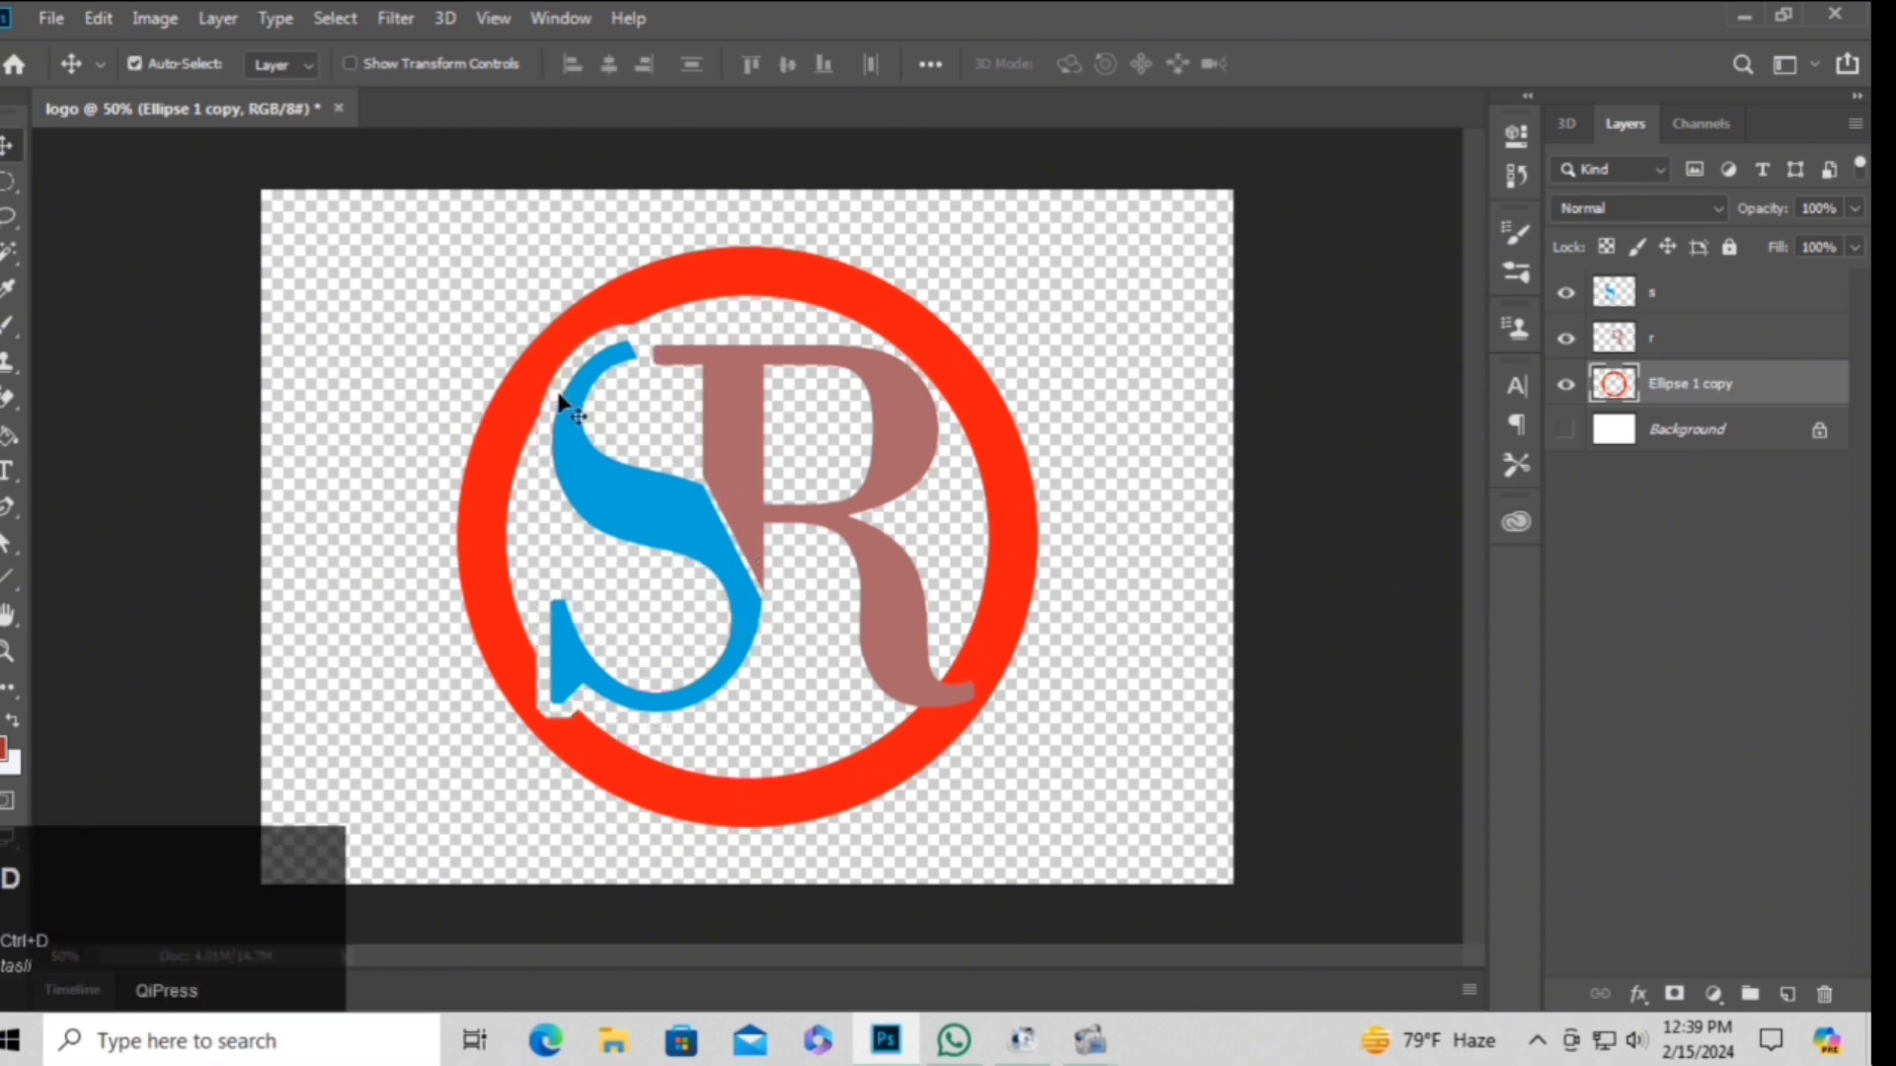
click(898, 468)
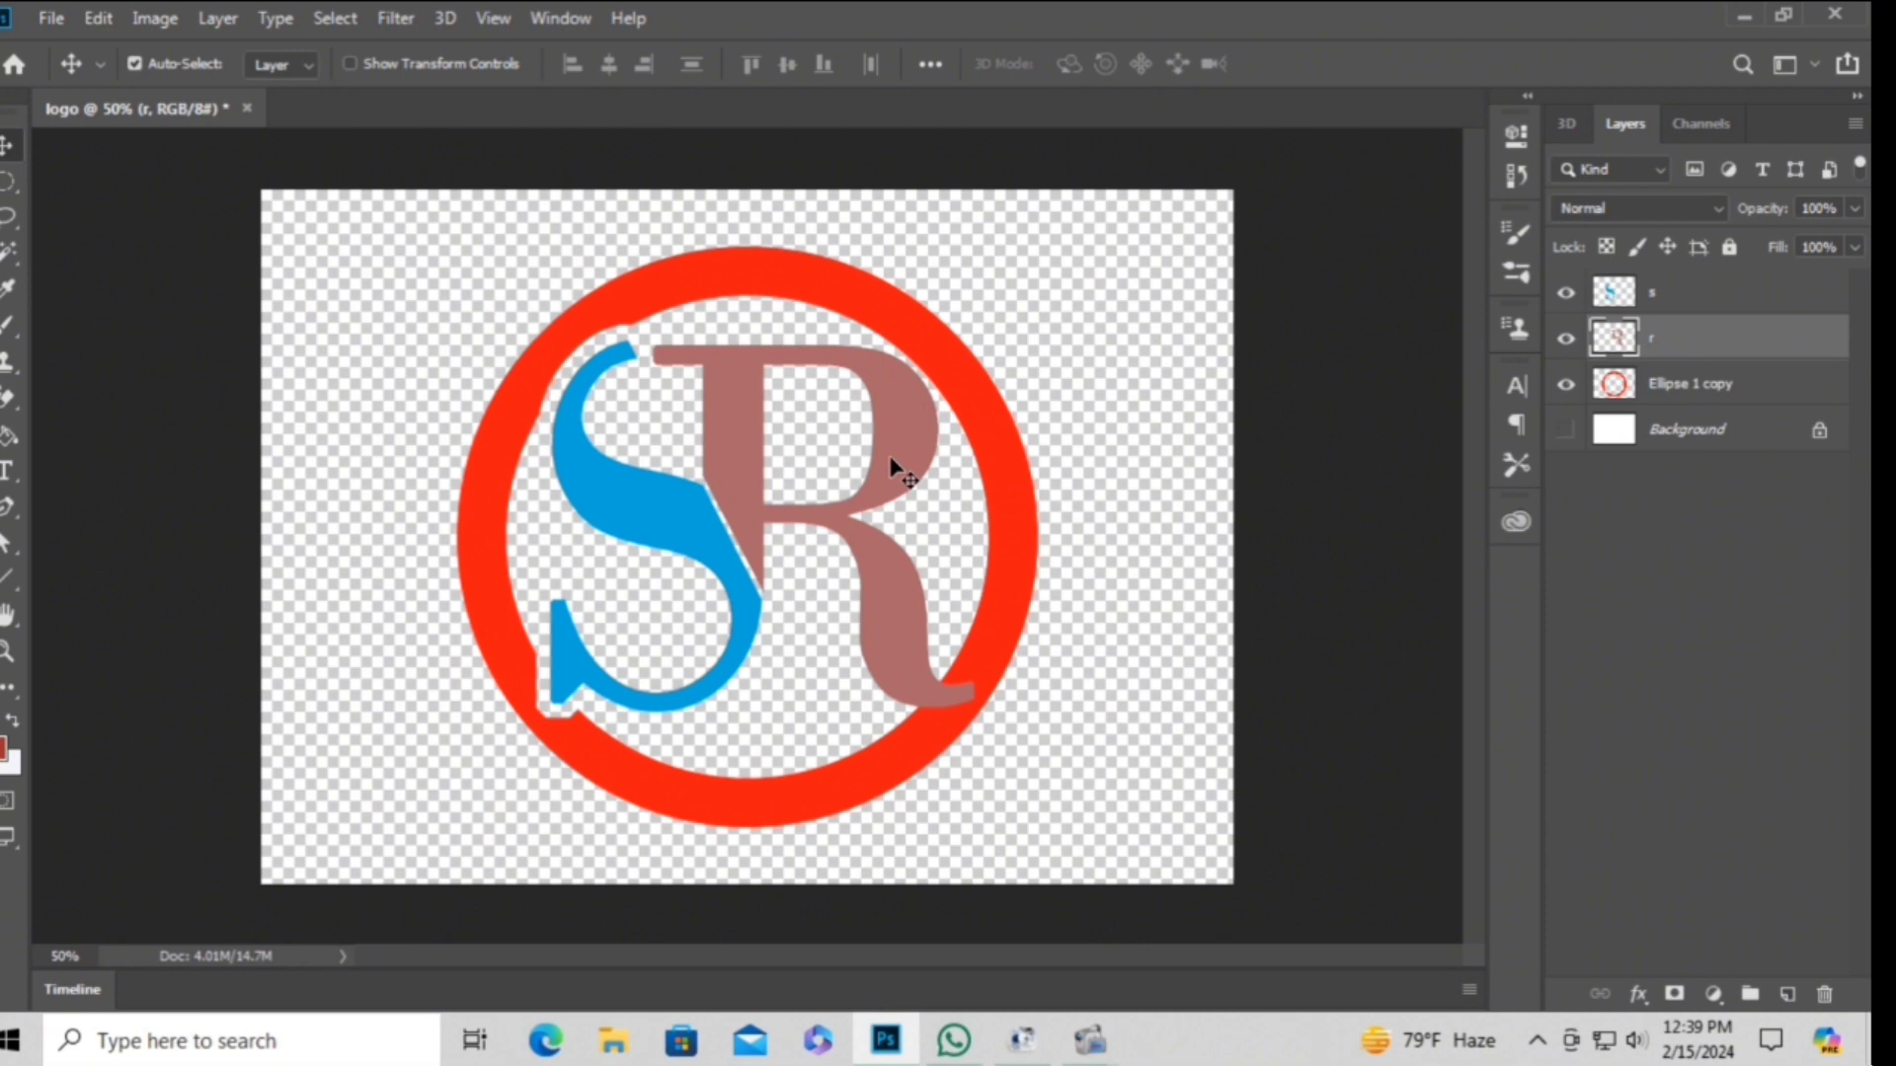
Load the outline of the r layer as a selection and expand it by 20 pixels.
ctrl+click(1617, 340)
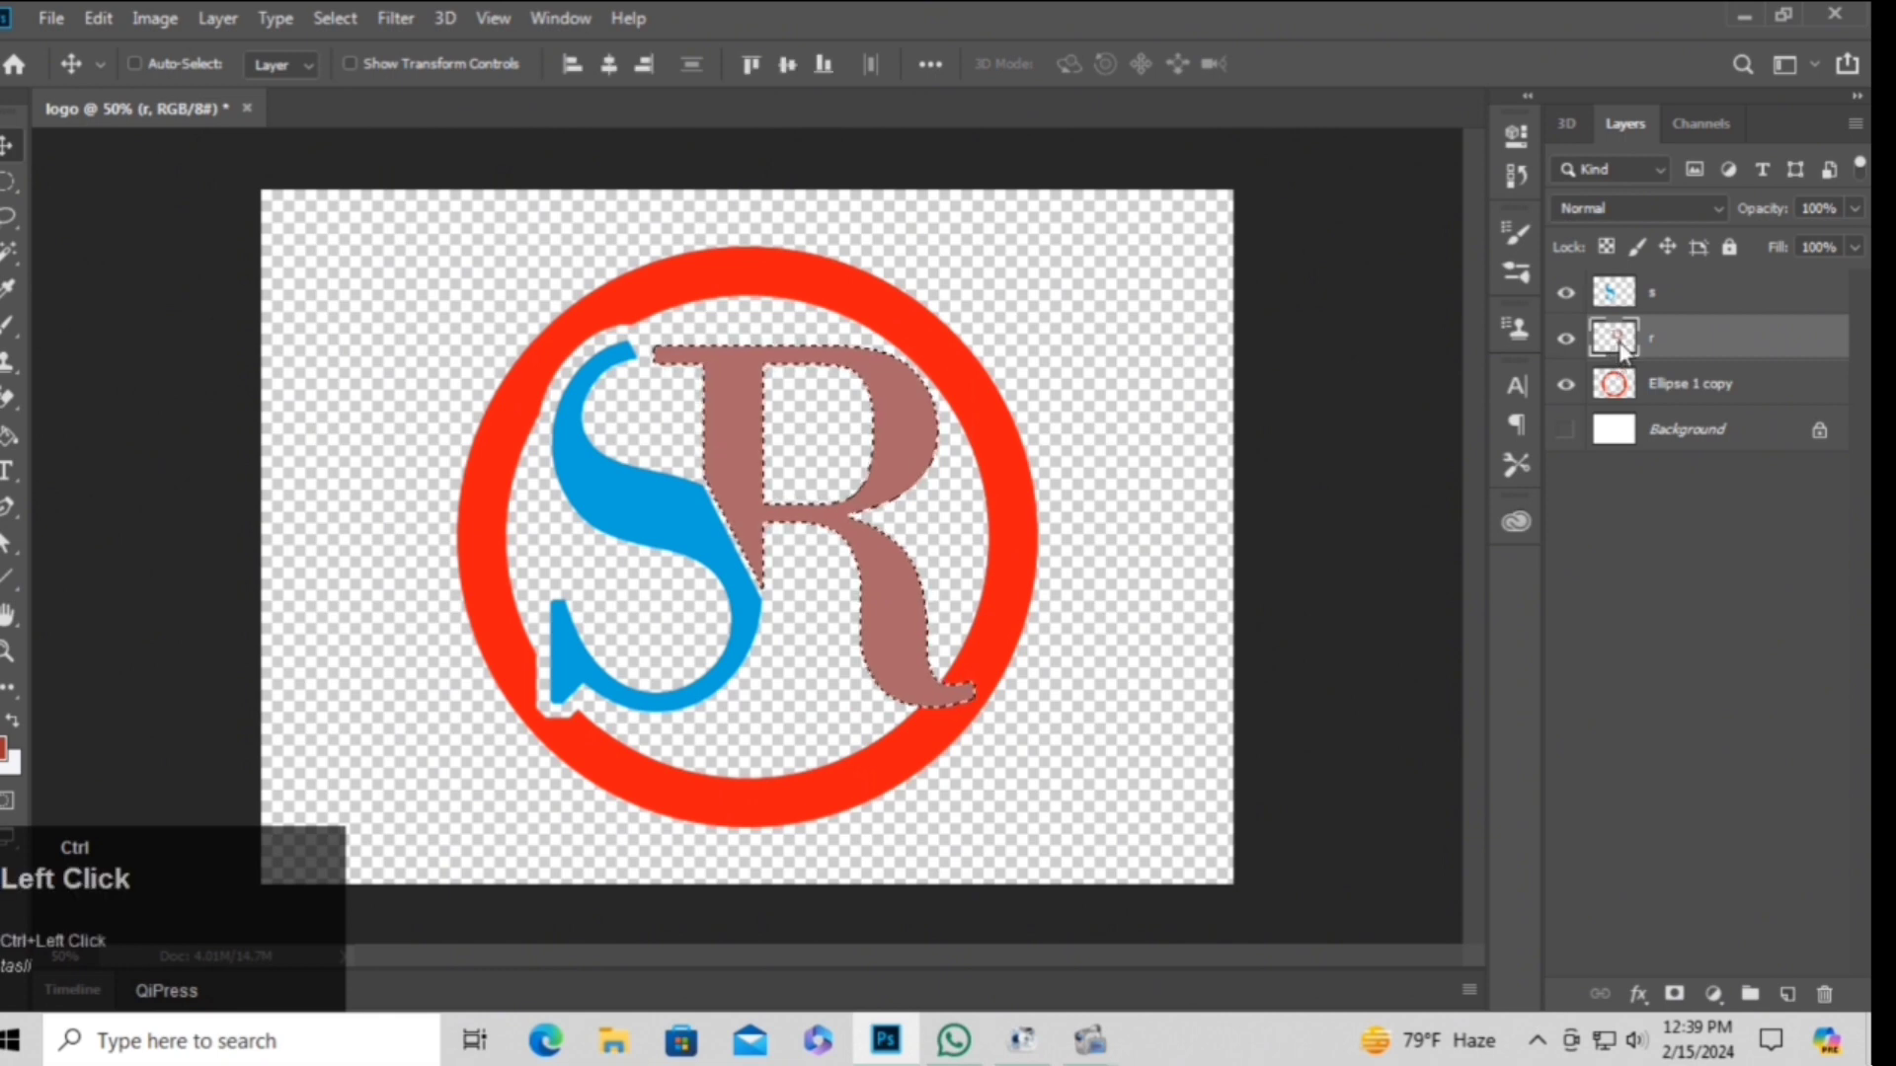
click(332, 20)
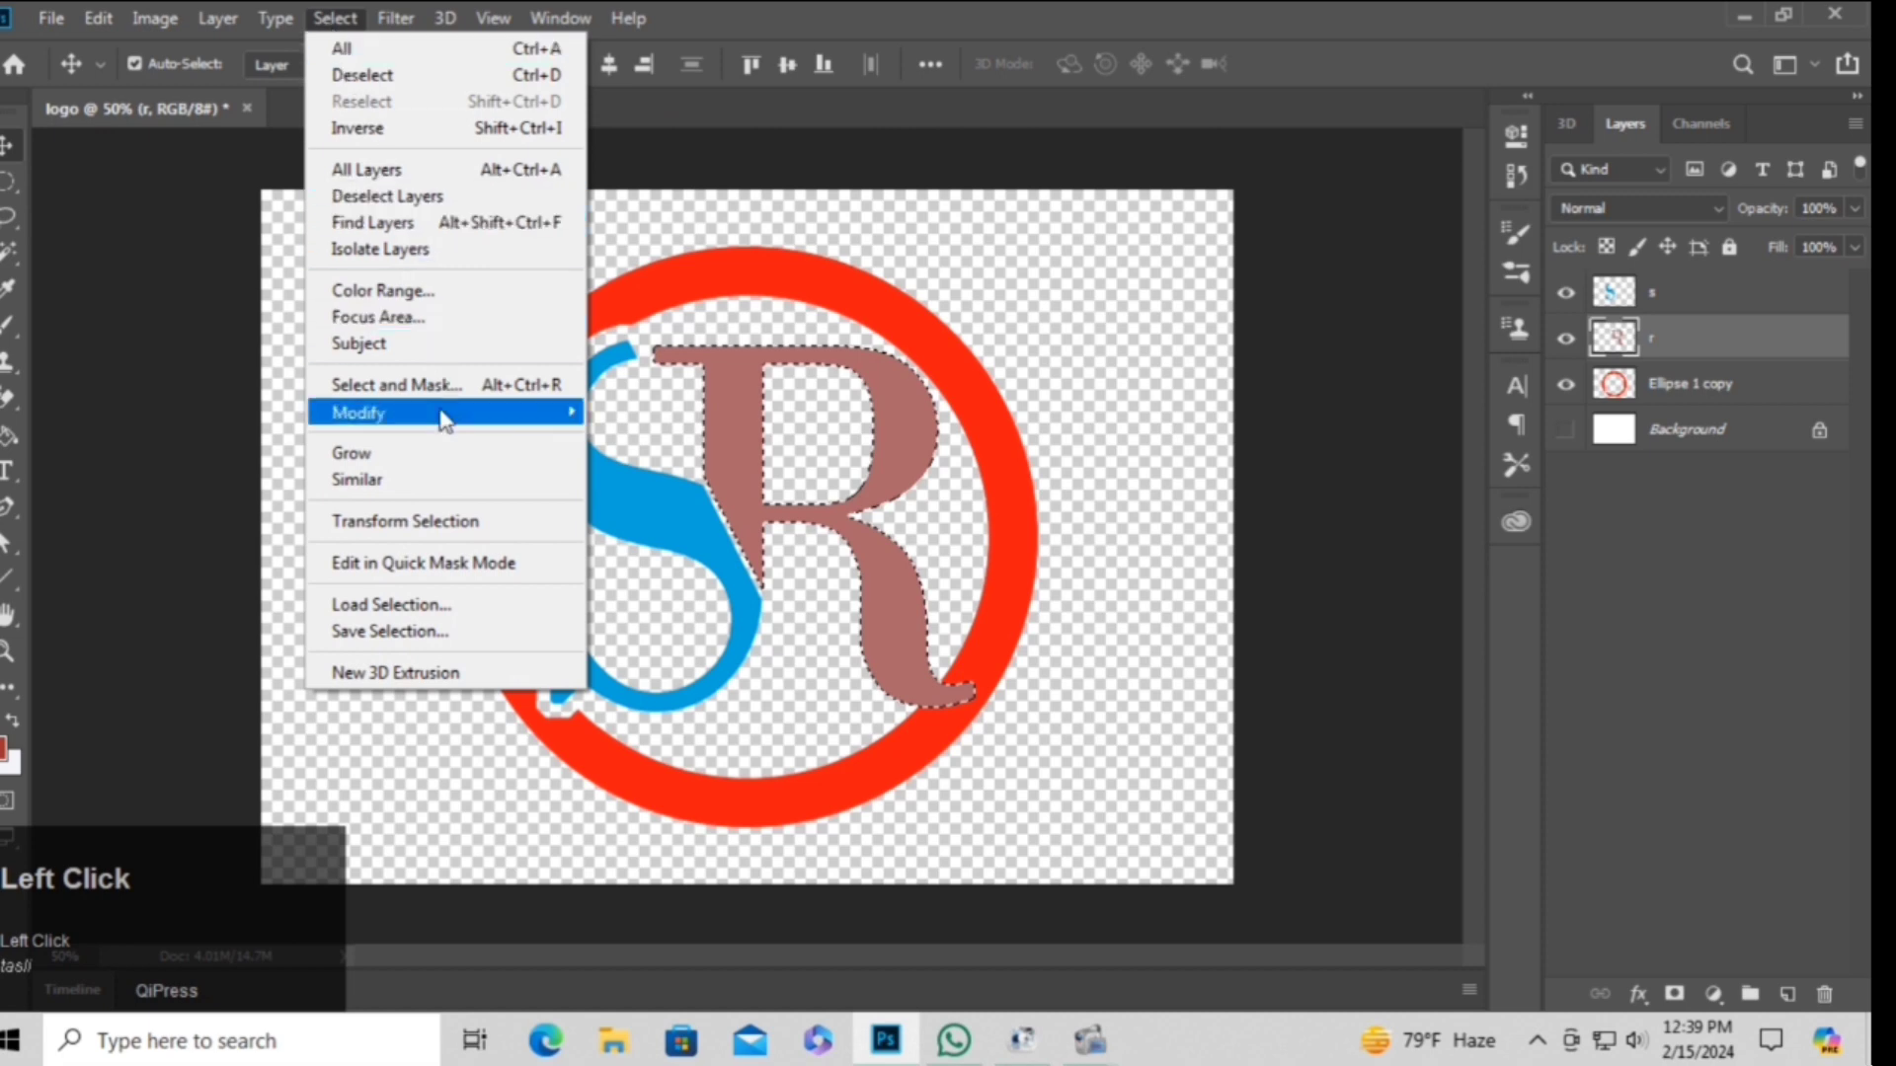
mouse_move(563, 413)
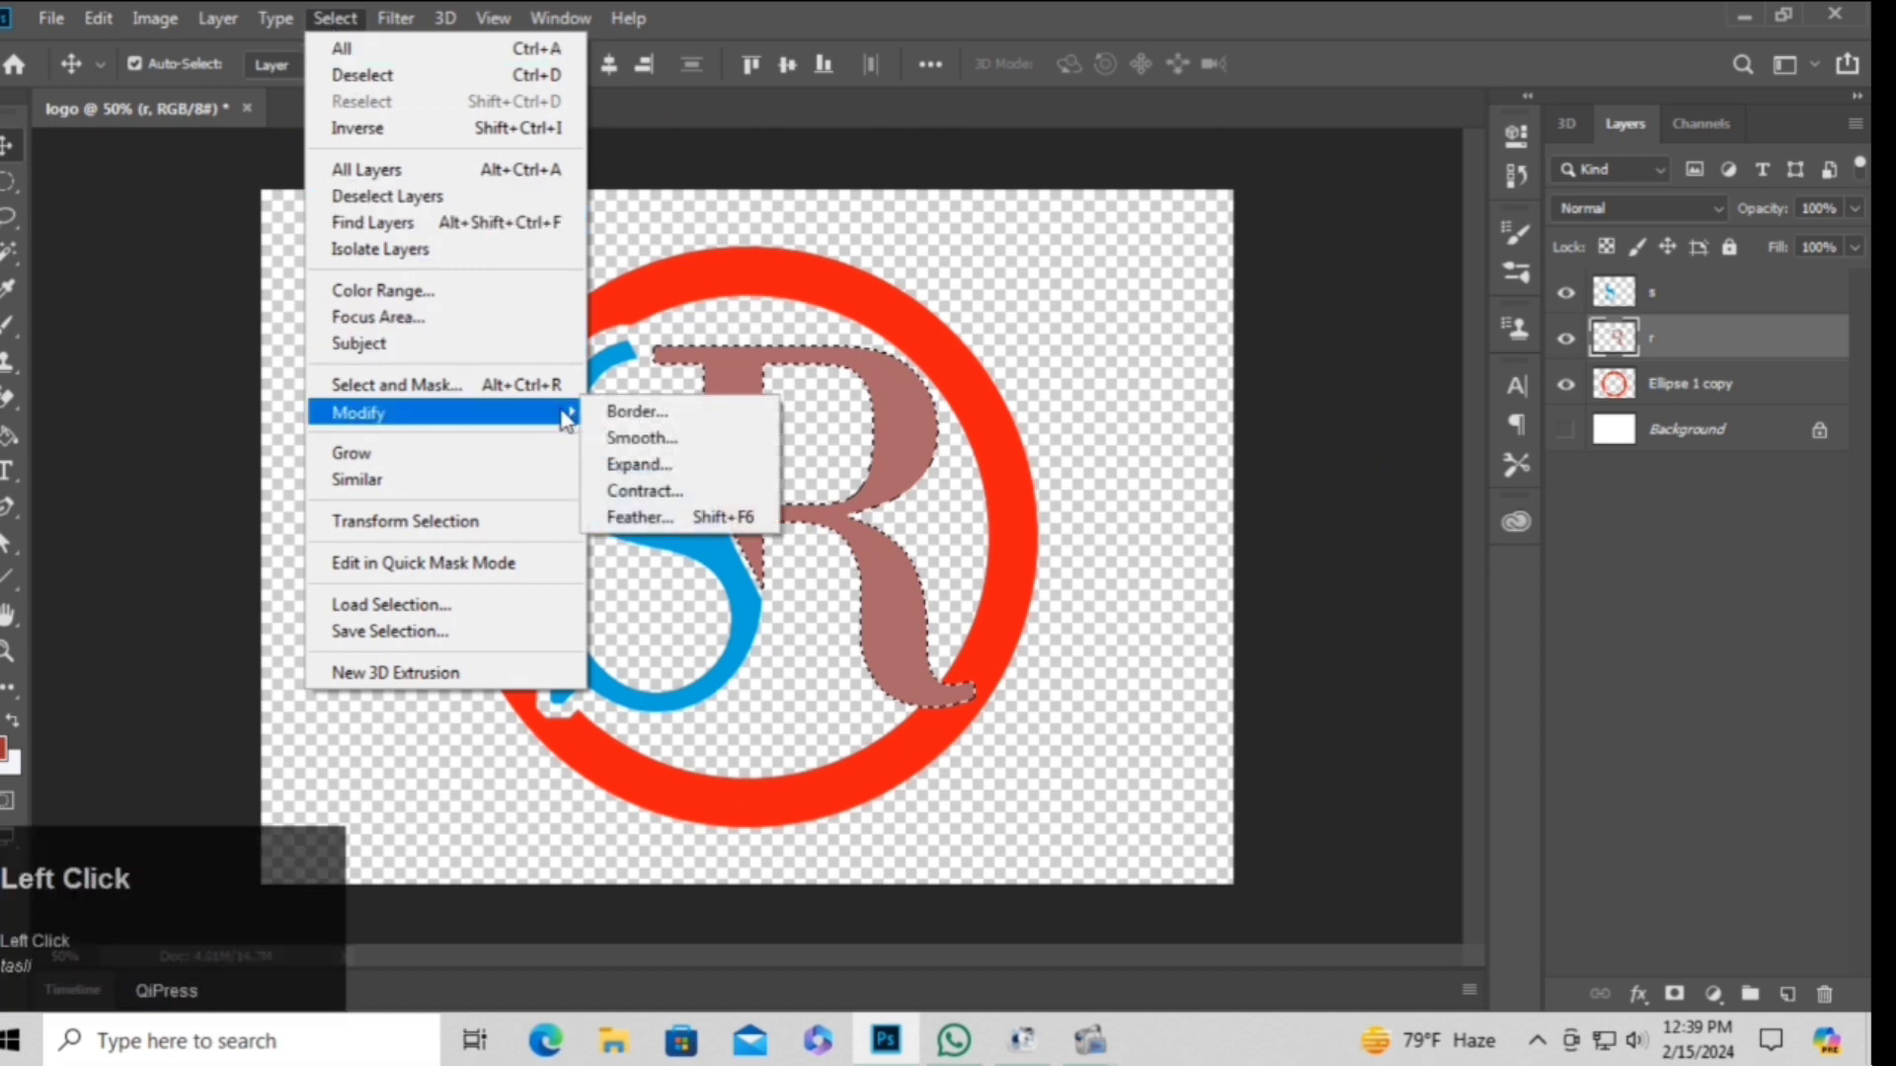
click(659, 464)
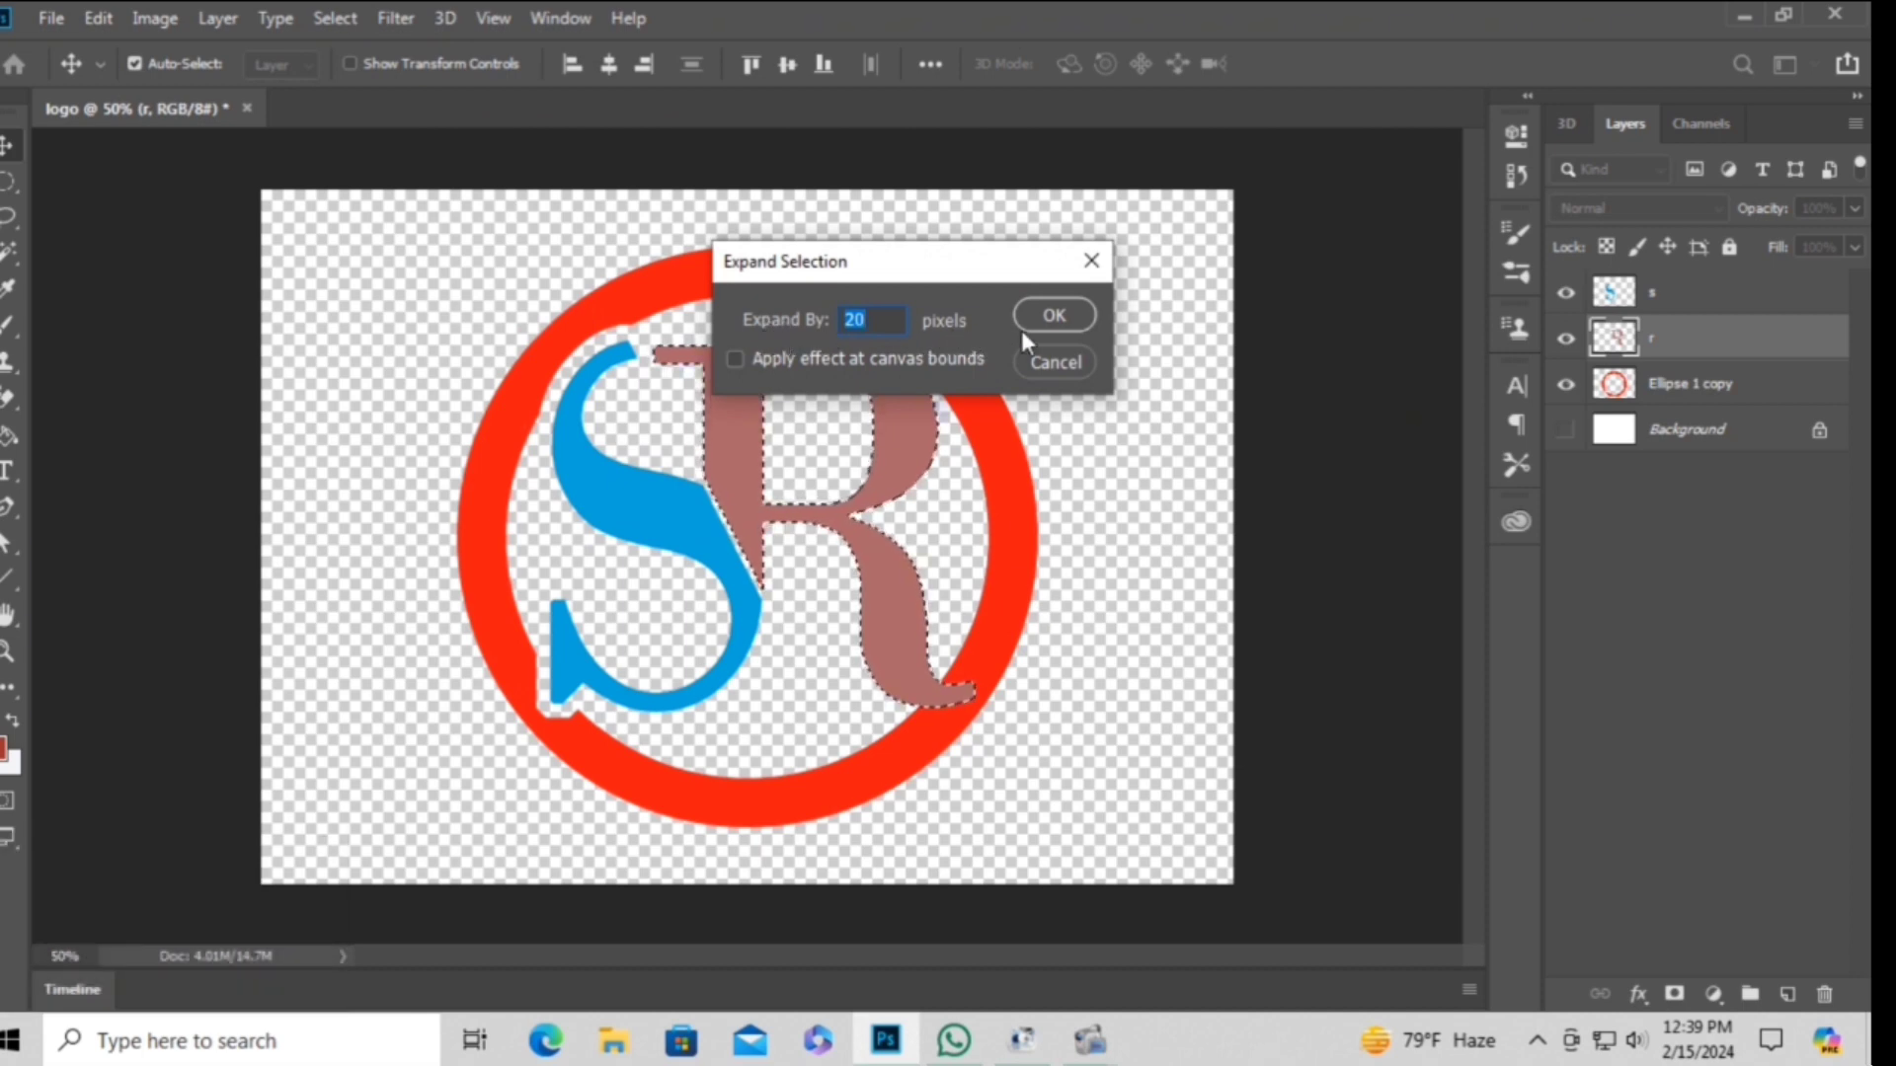
click(1056, 314)
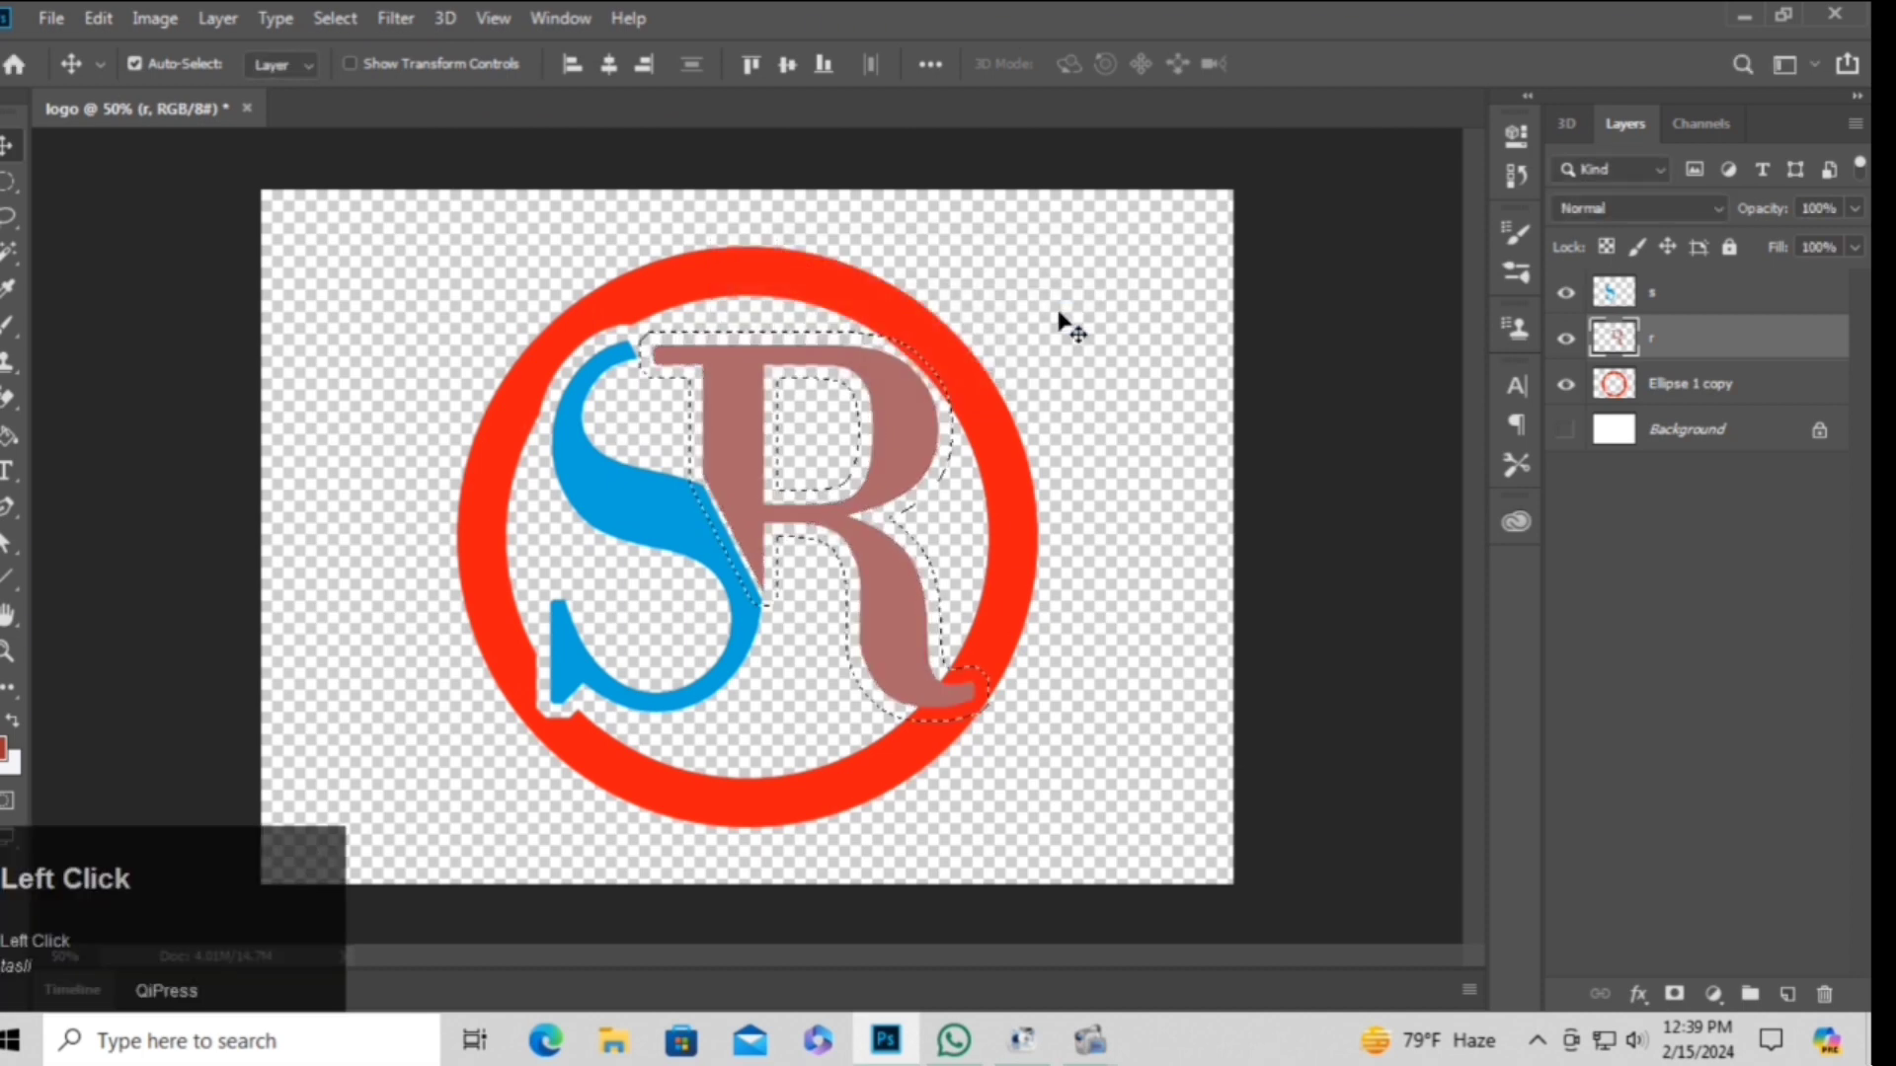
Delete the part of the Ellipse 1 copy ring inside the expanded R selection and clear the selection.
click(1692, 388)
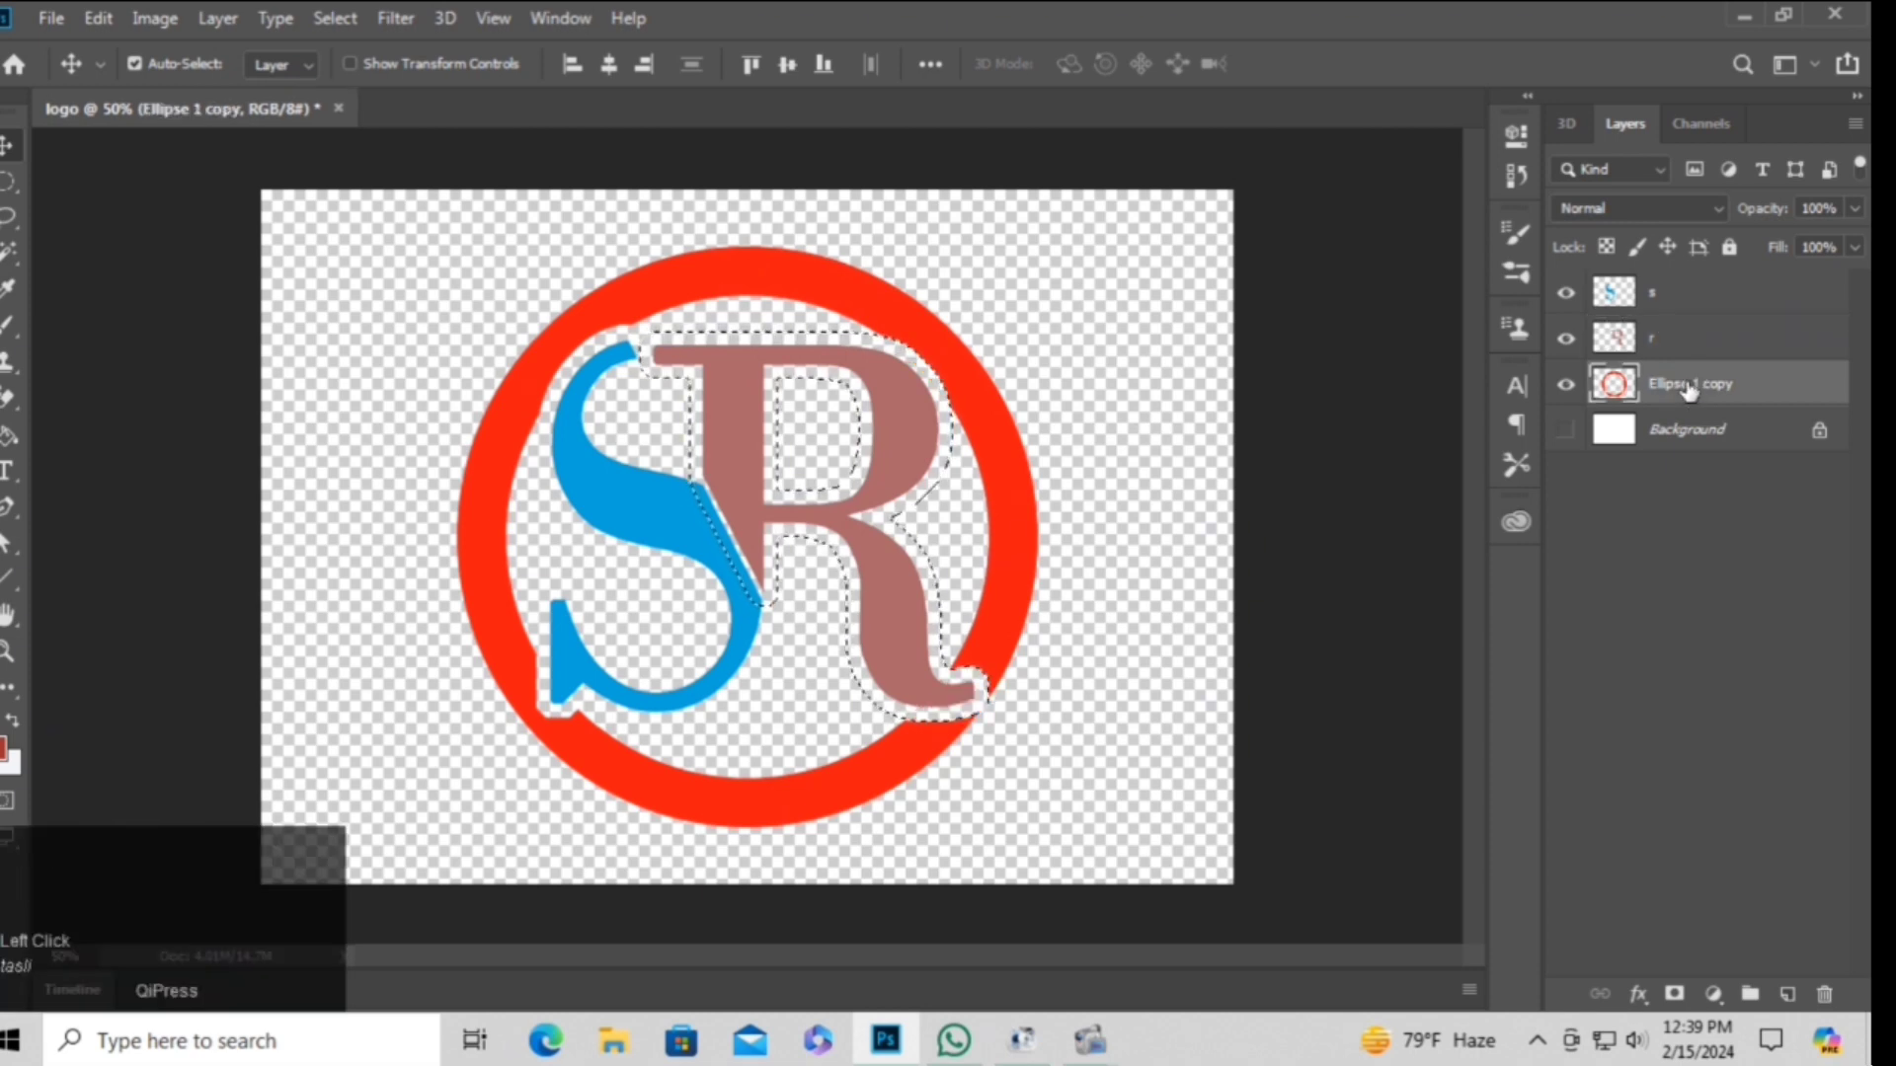
click(57, 158)
key(ctrl+d)
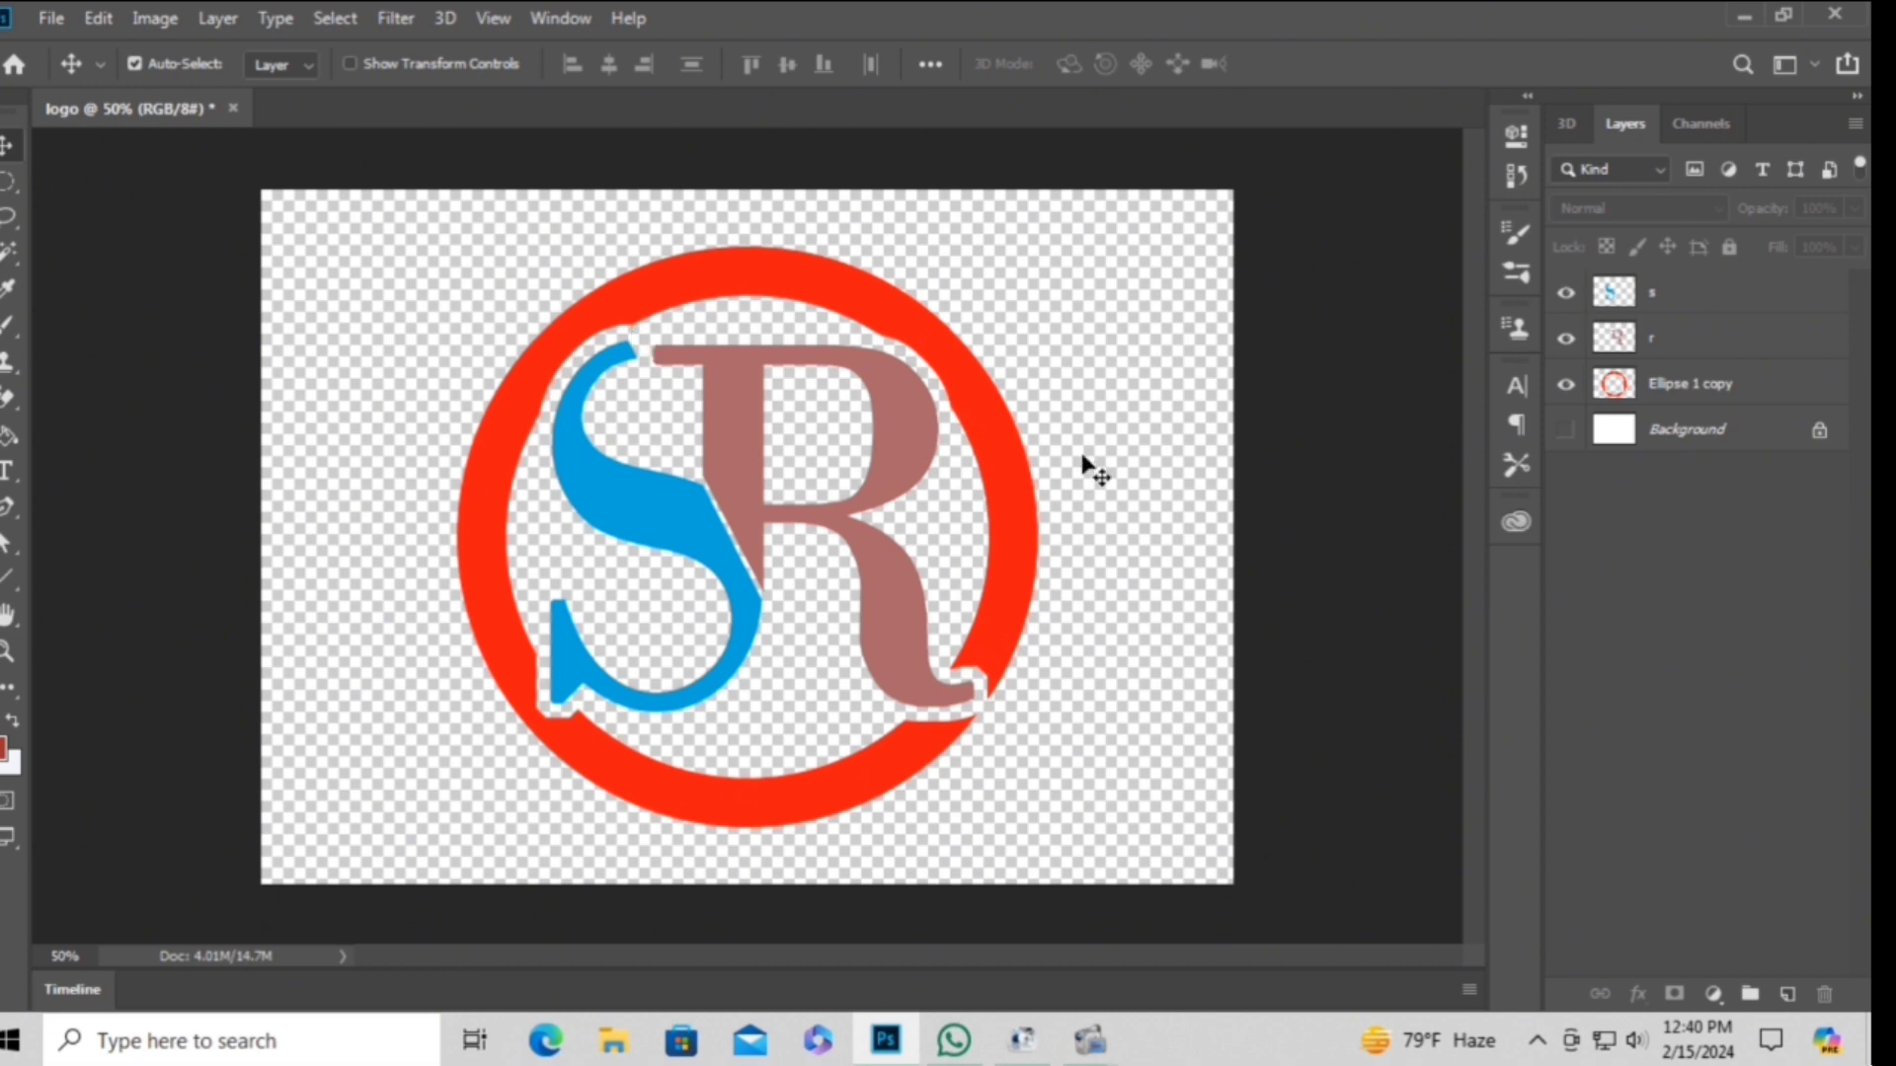
Draw a circular path about 808 px in diameter around the letters with the Ellipse Tool in Path mode, roughly following the red ring.
click(1022, 498)
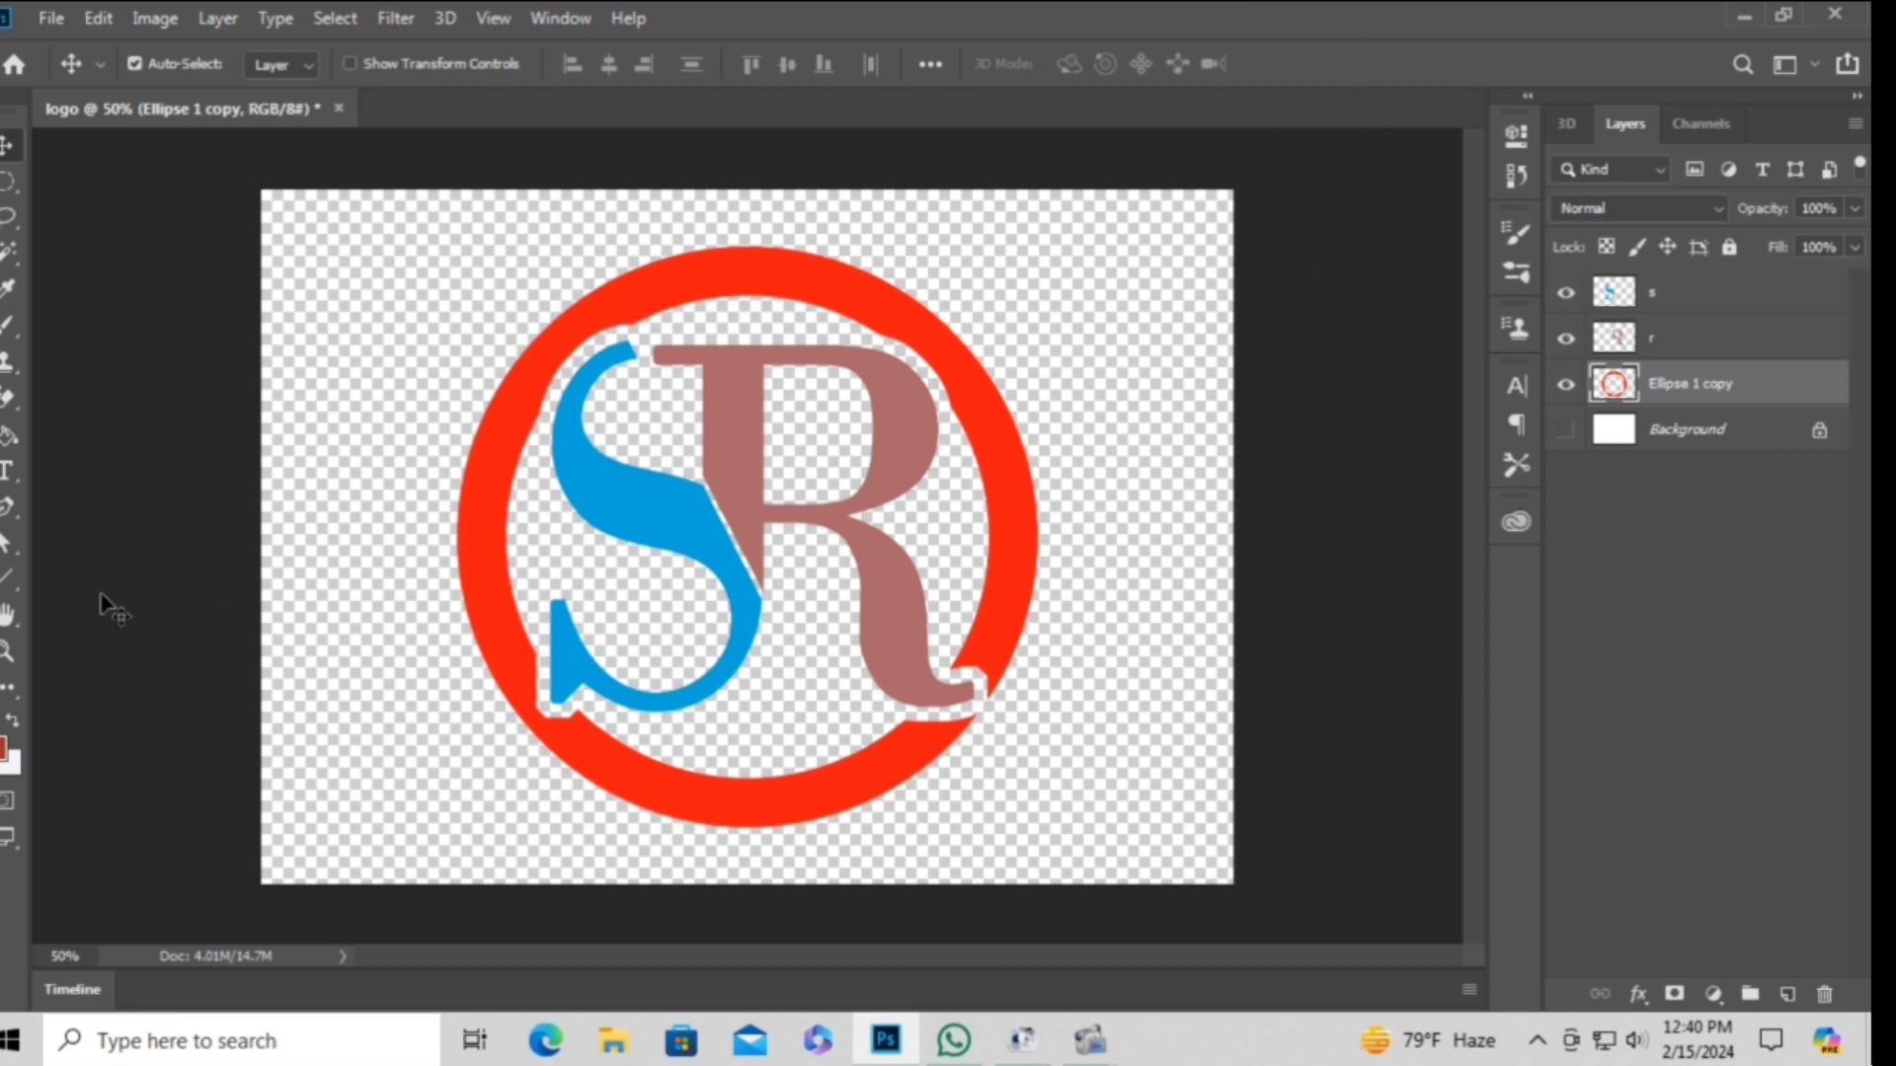
right_click(13, 575)
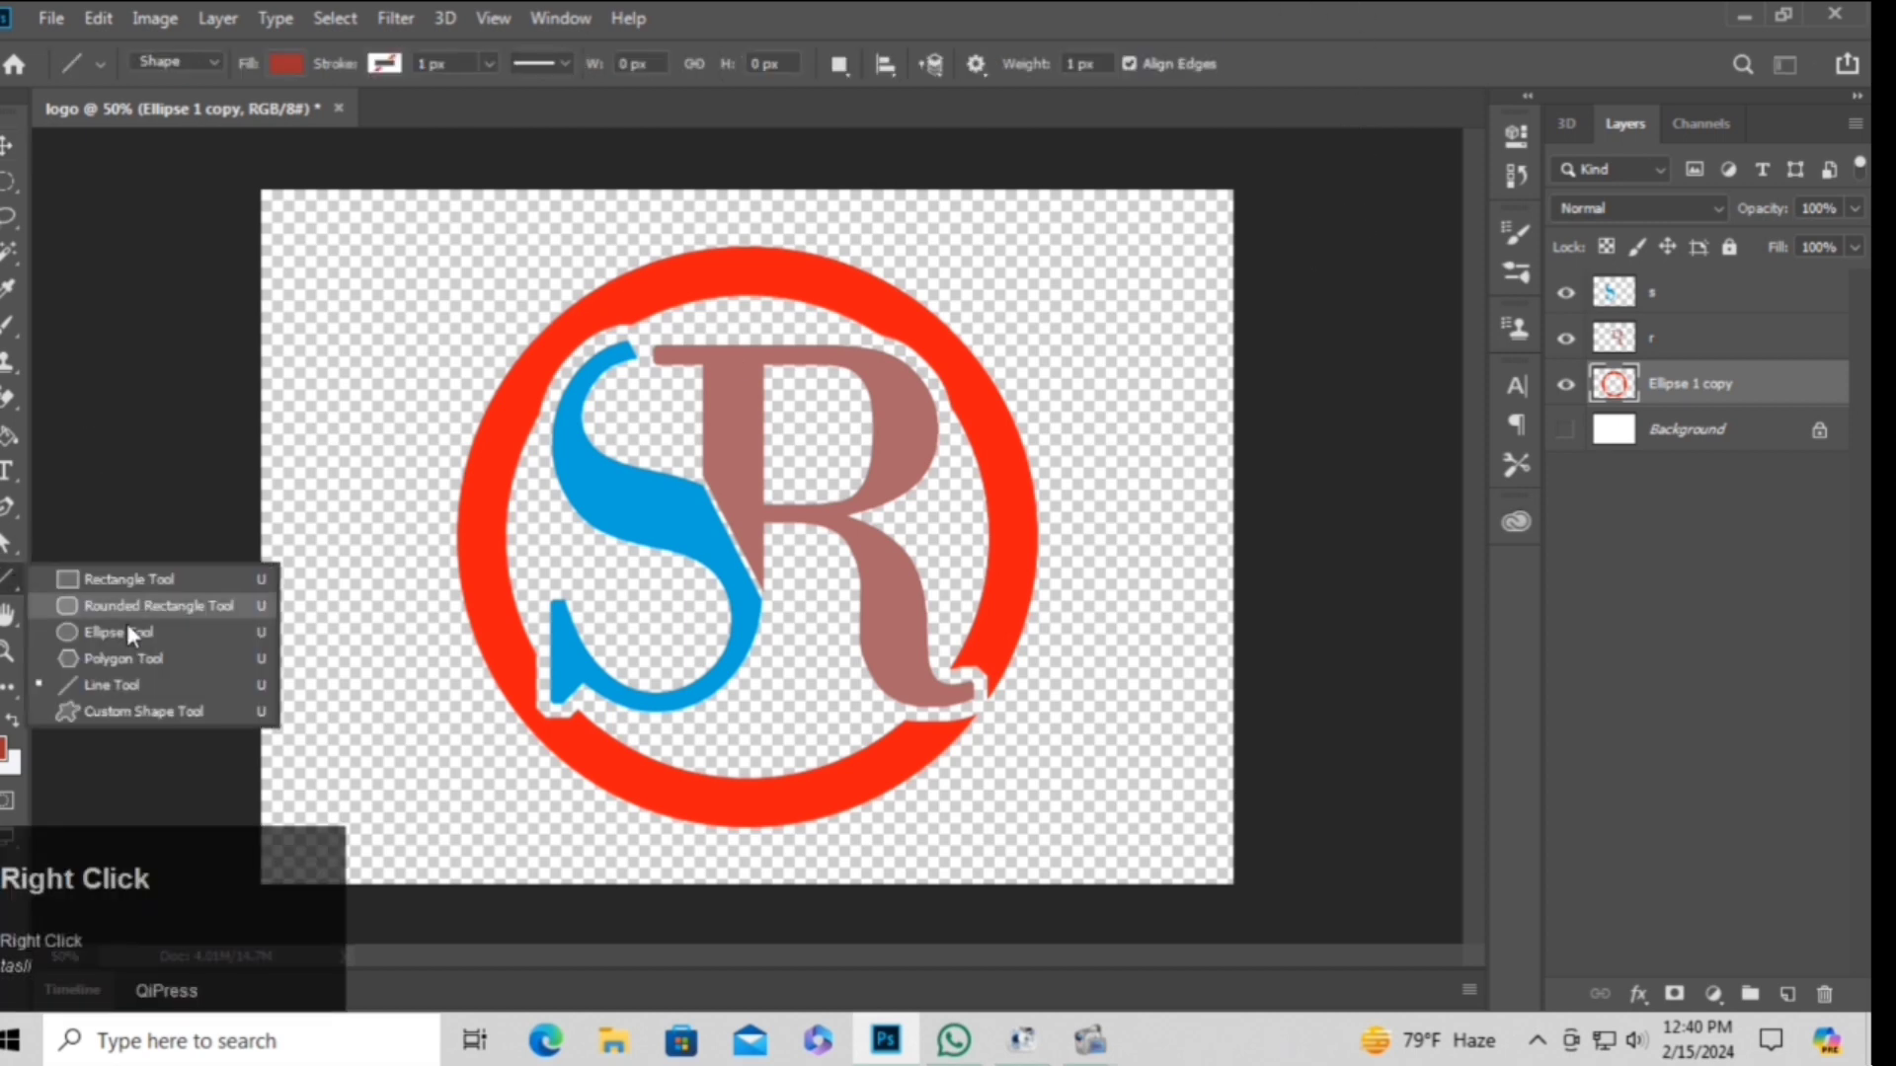
click(158, 632)
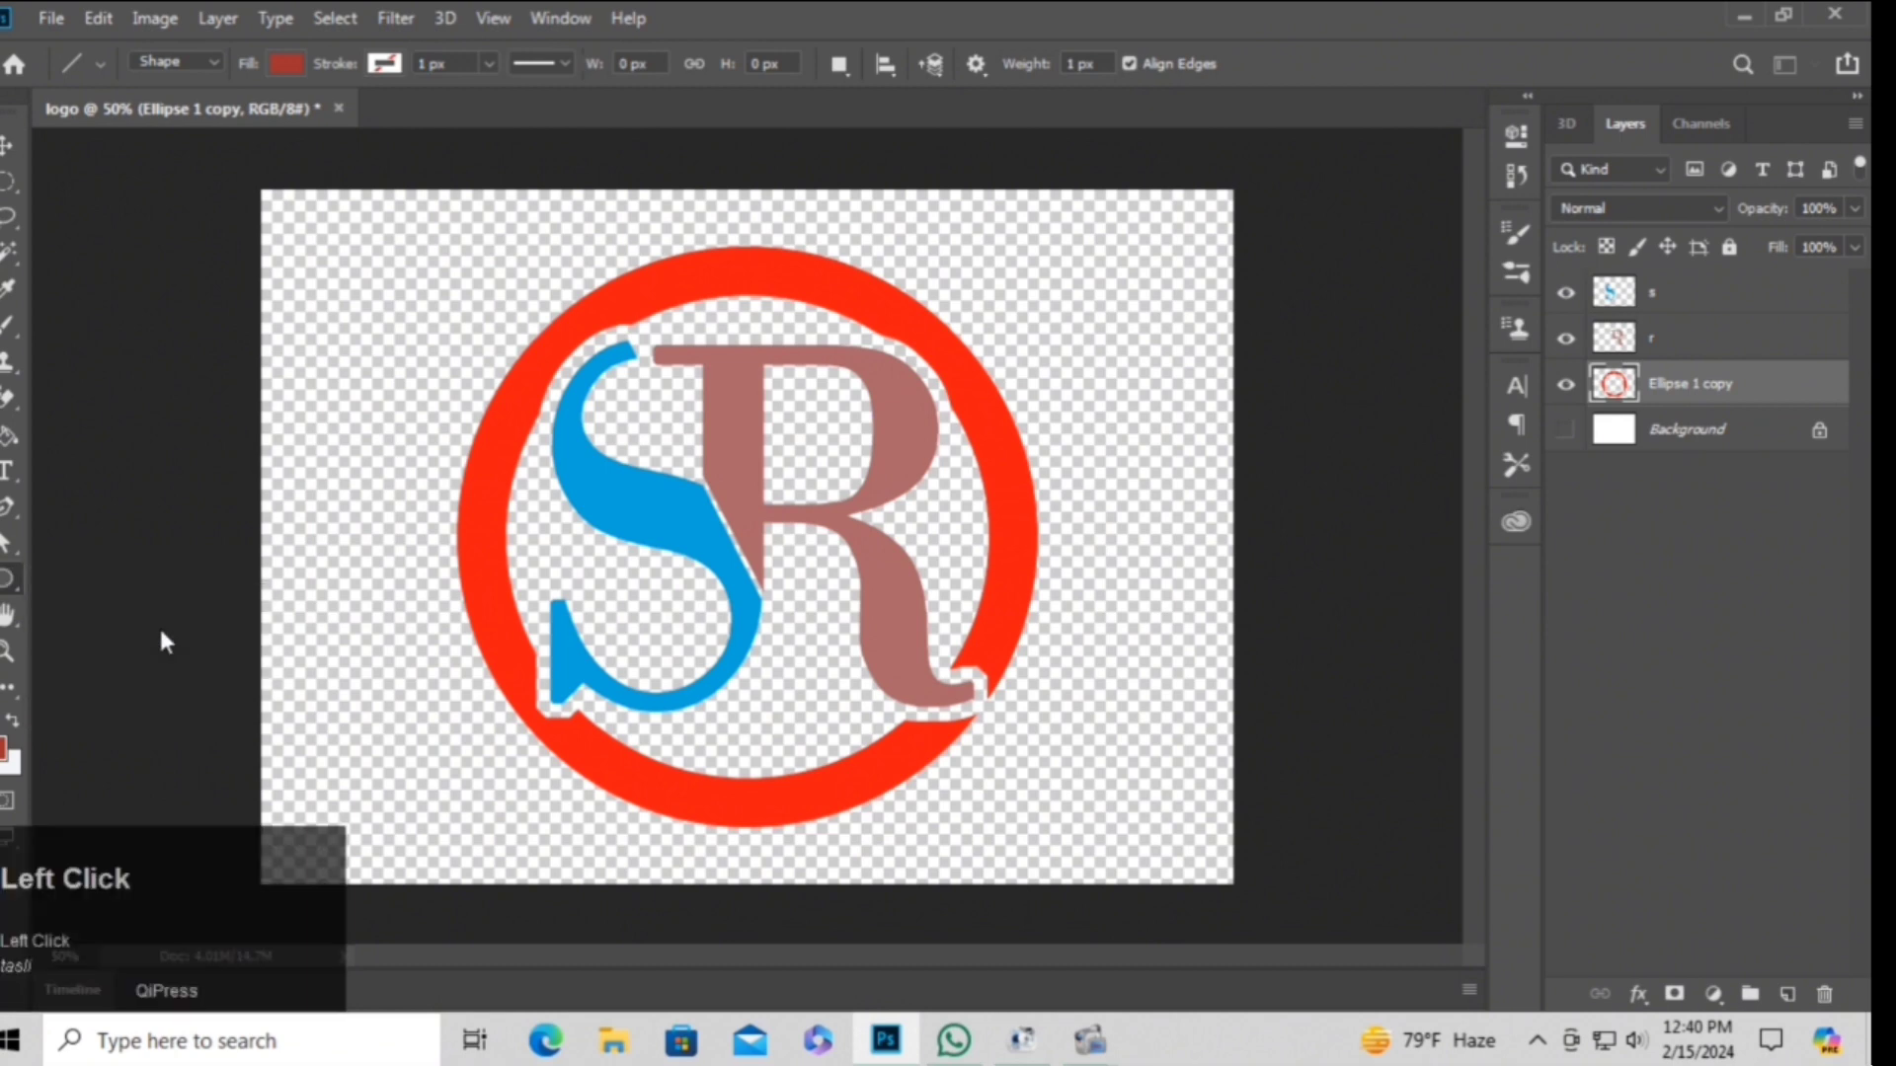
click(207, 63)
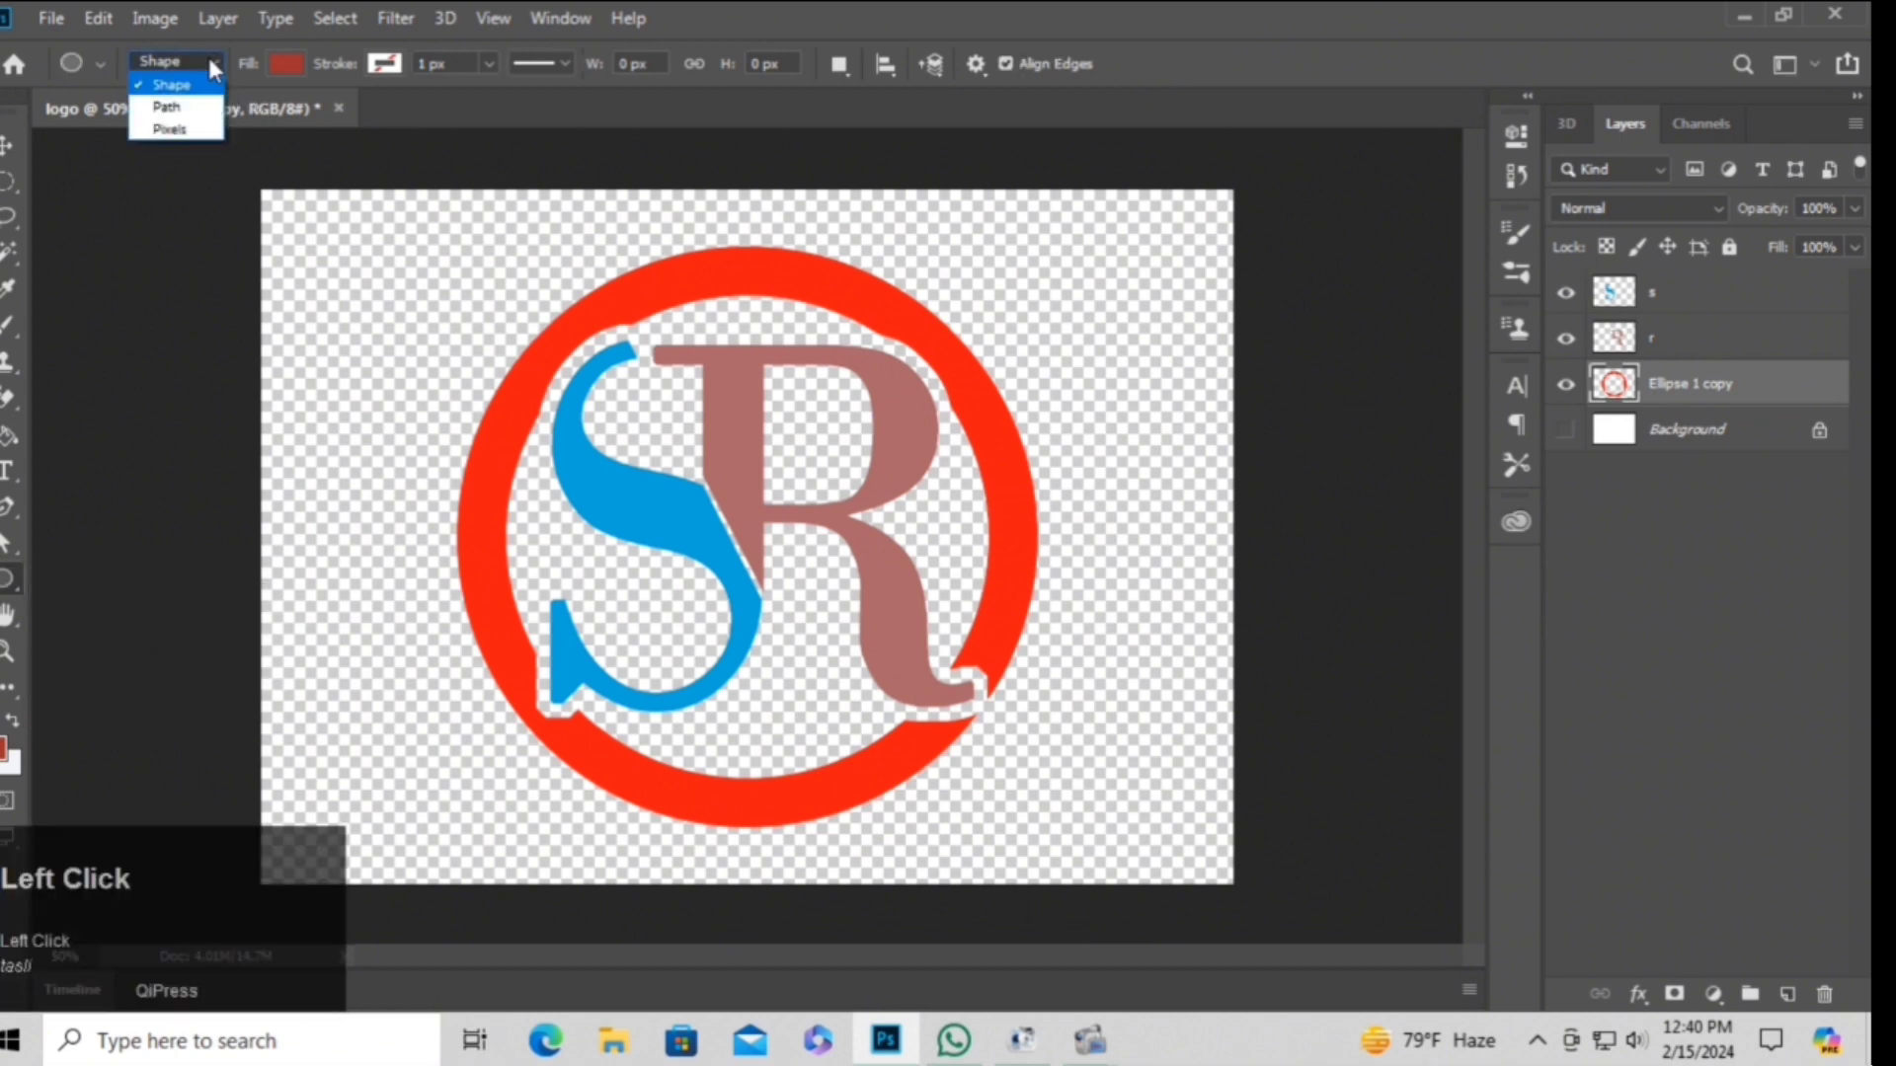
click(197, 107)
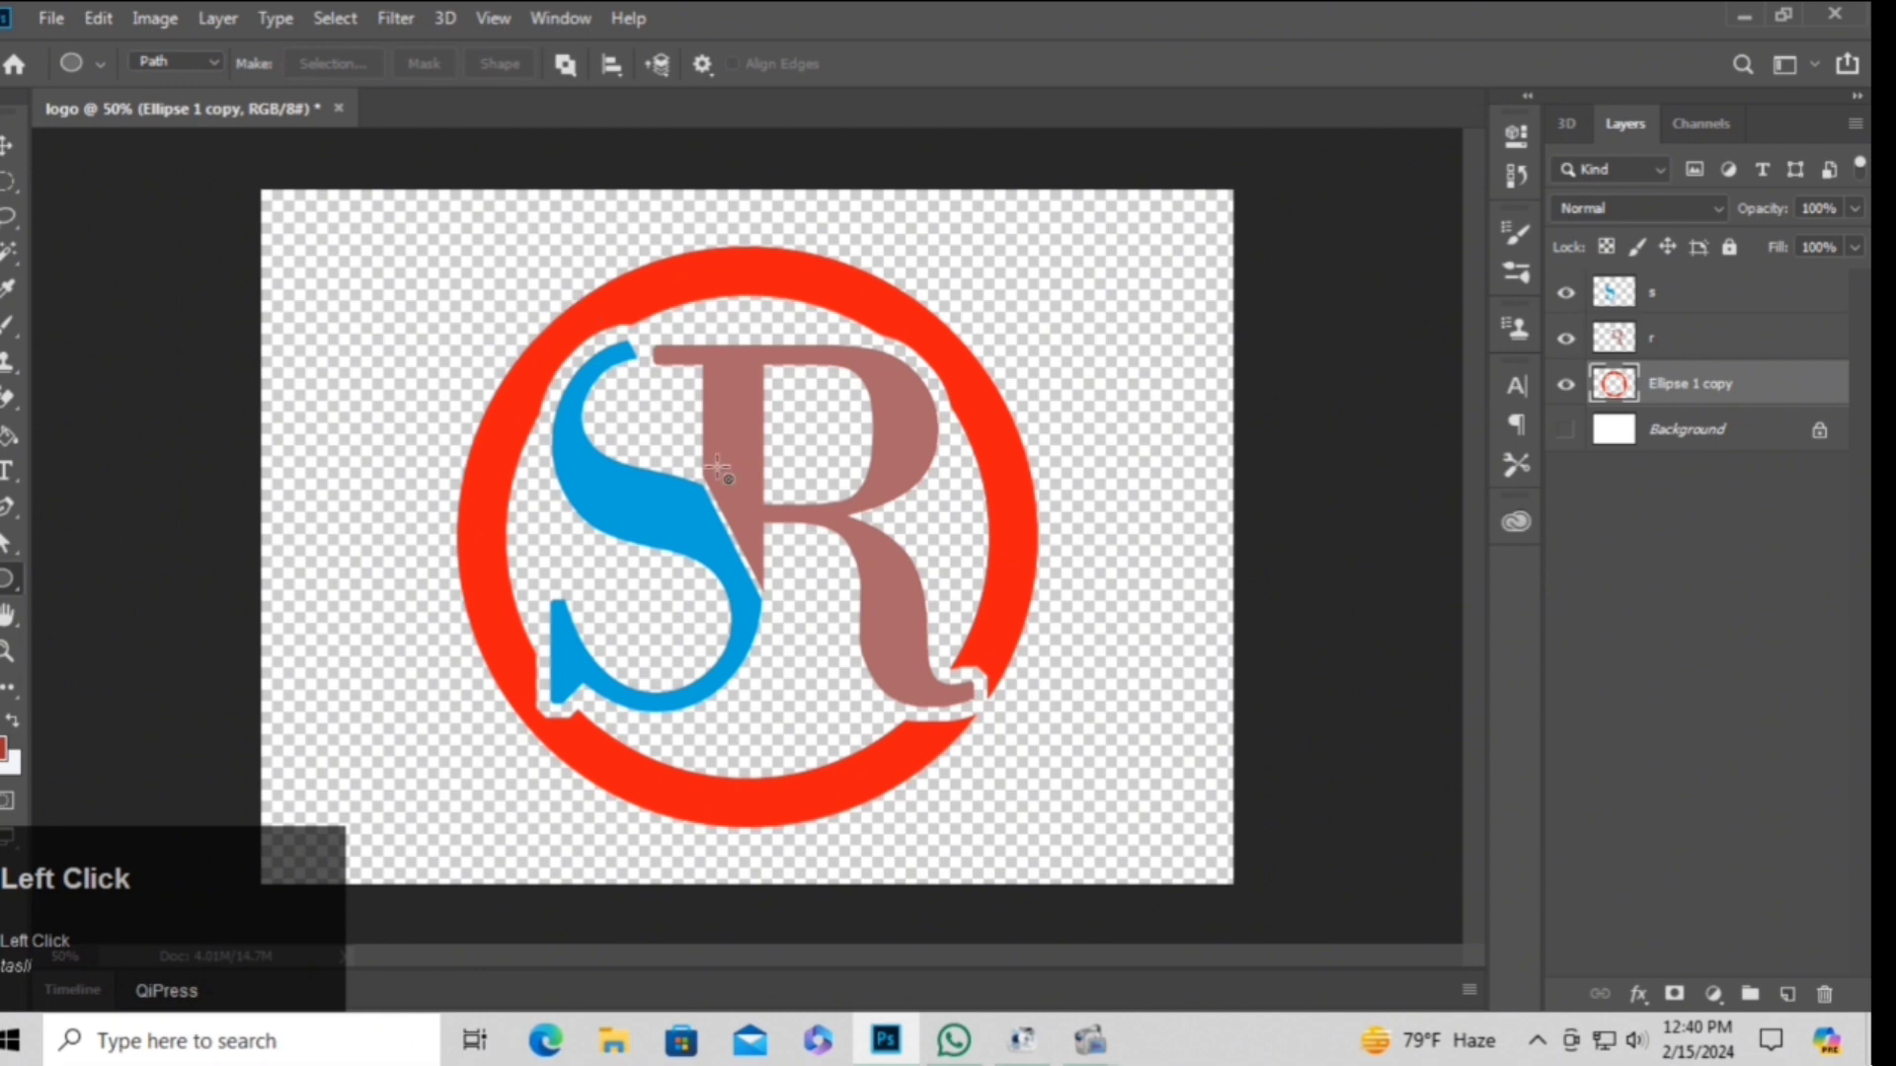
shift+click(742, 518)
drag(742, 519, 1021, 901)
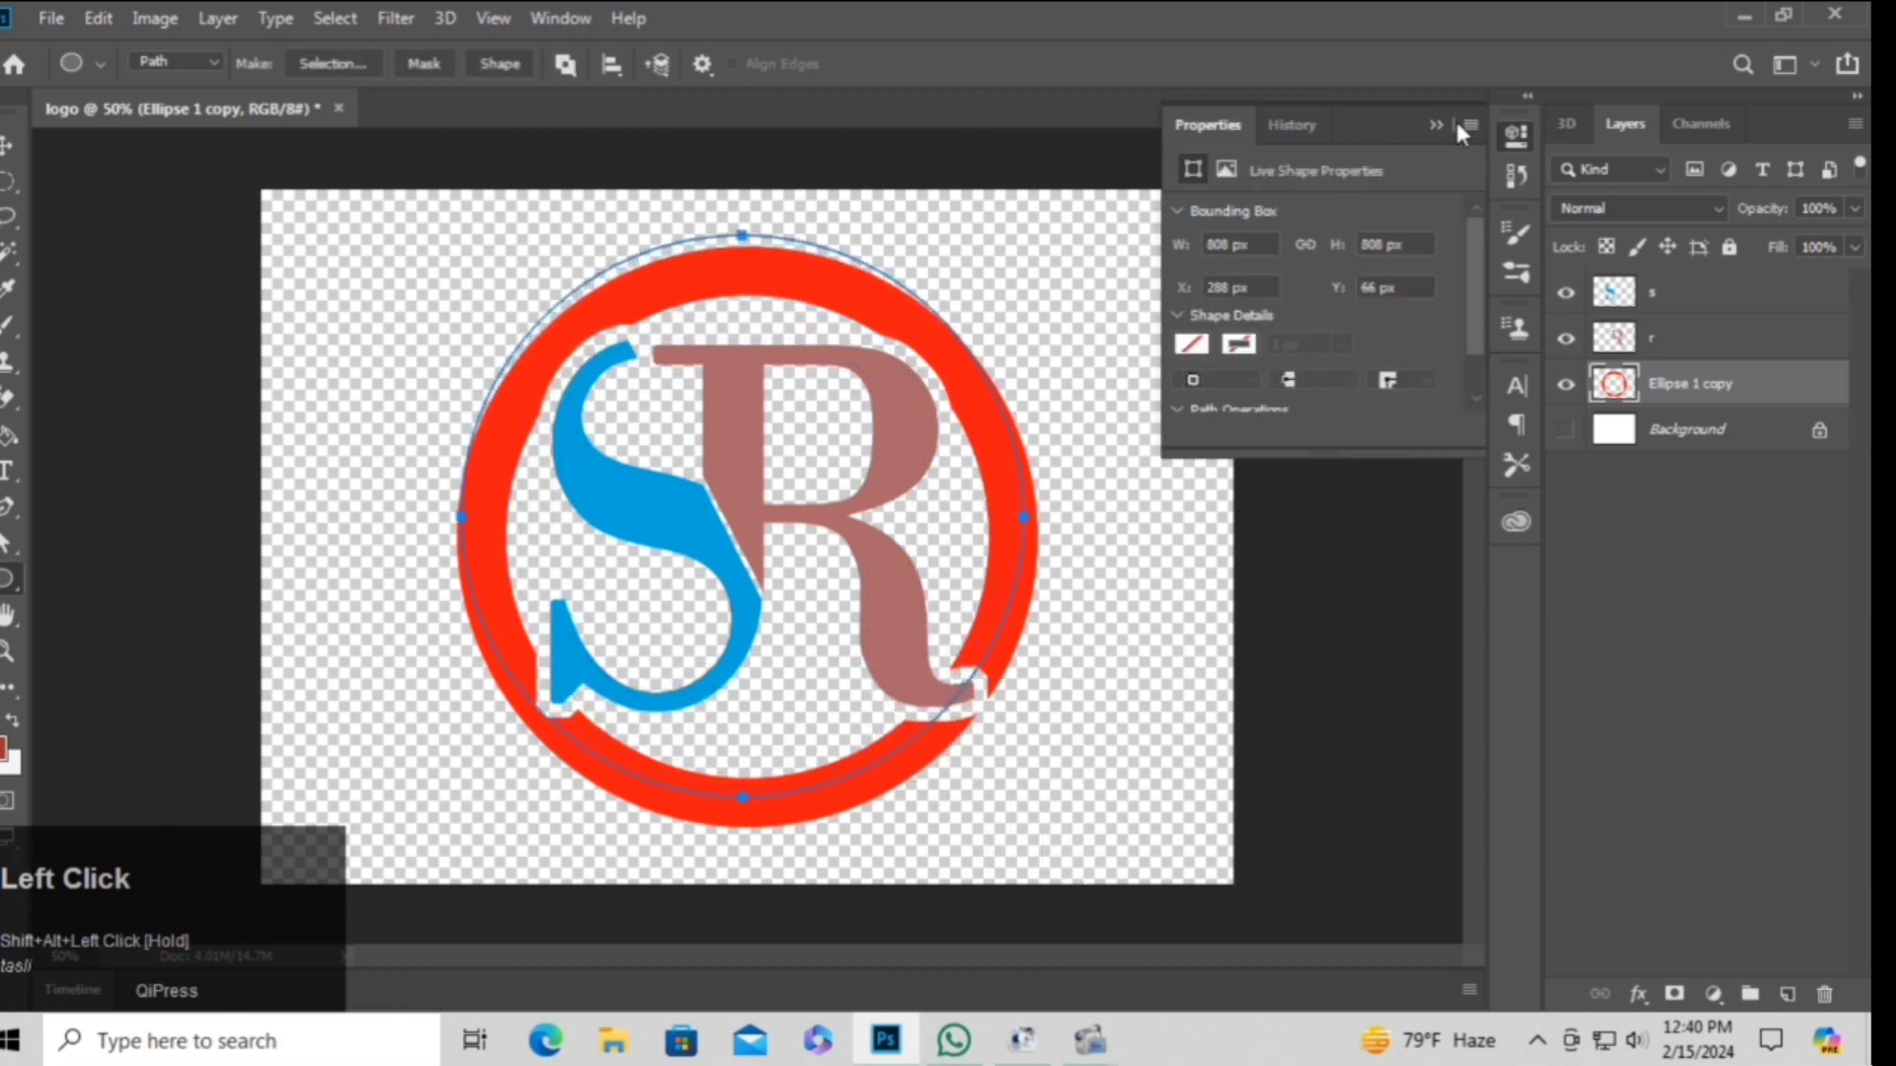
click(1436, 124)
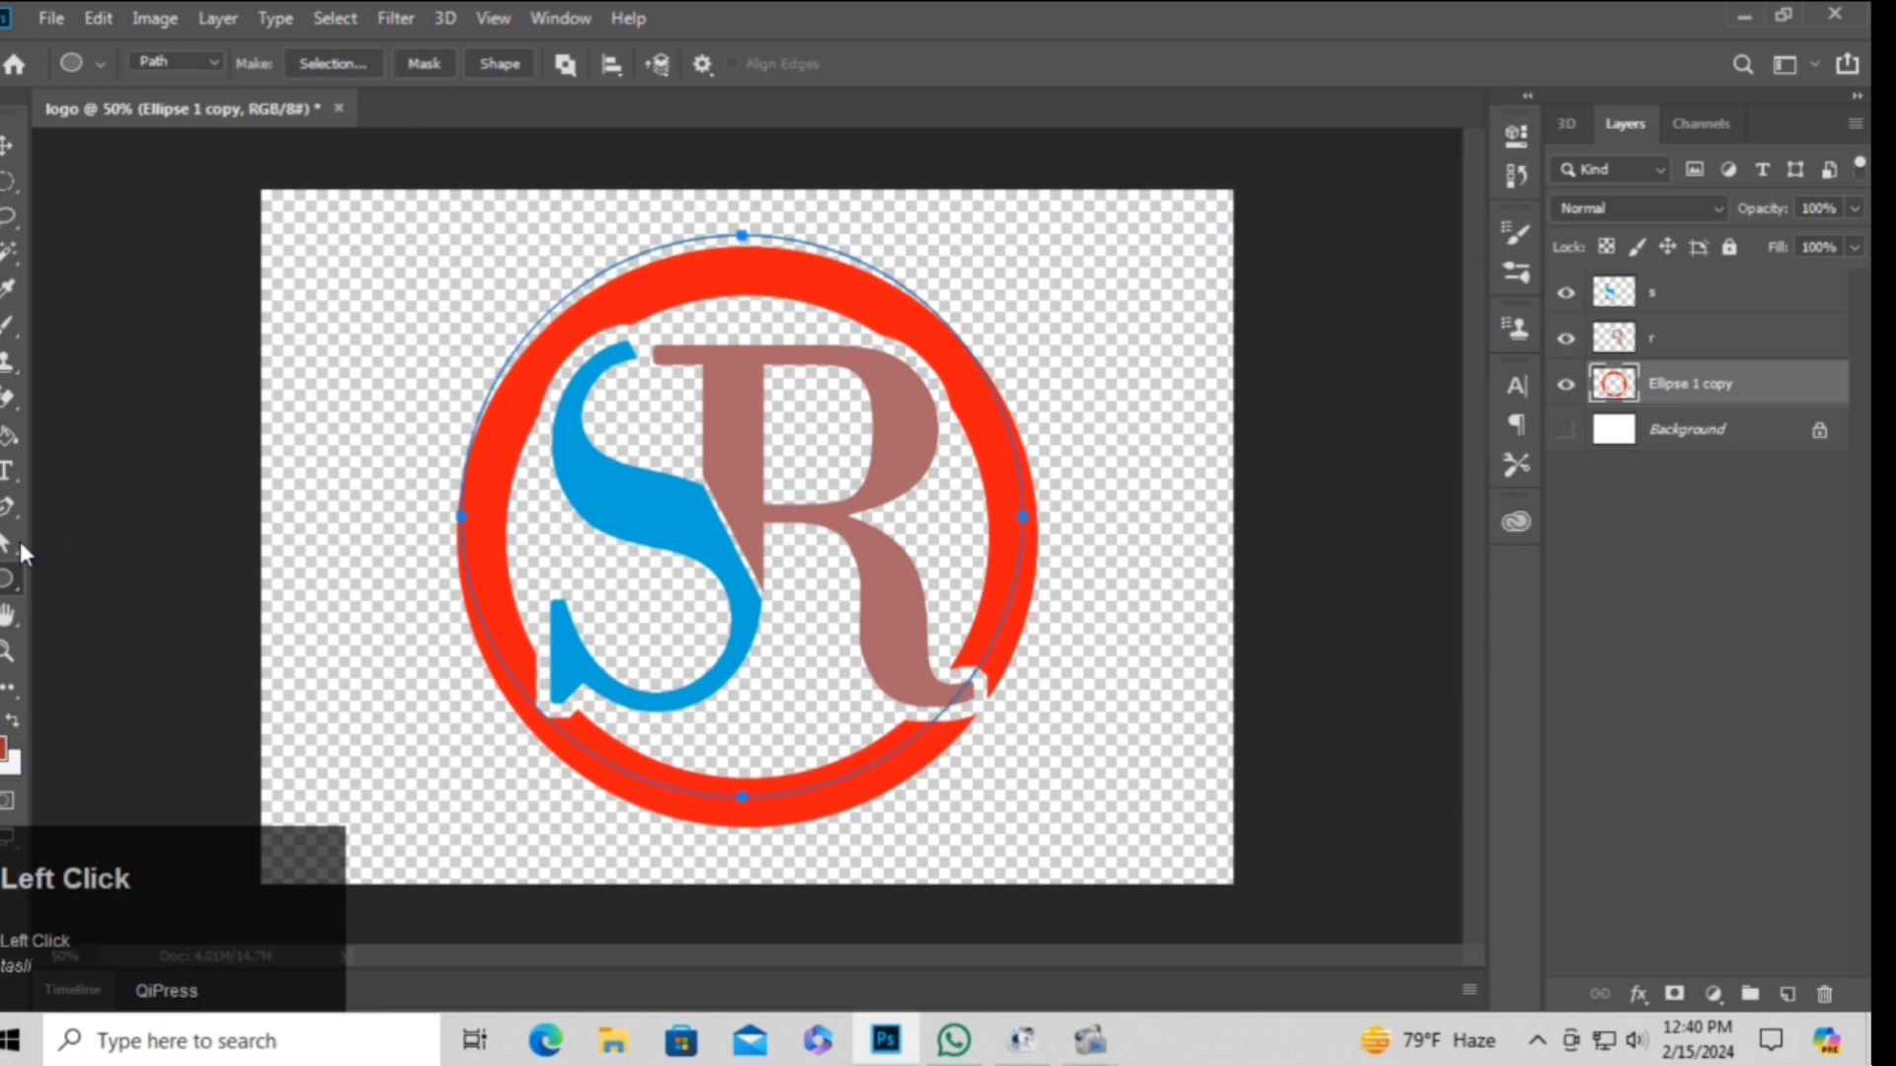
Add the text TZ CENTER along the circular path, starting at the circle's topmost point.
click(6, 472)
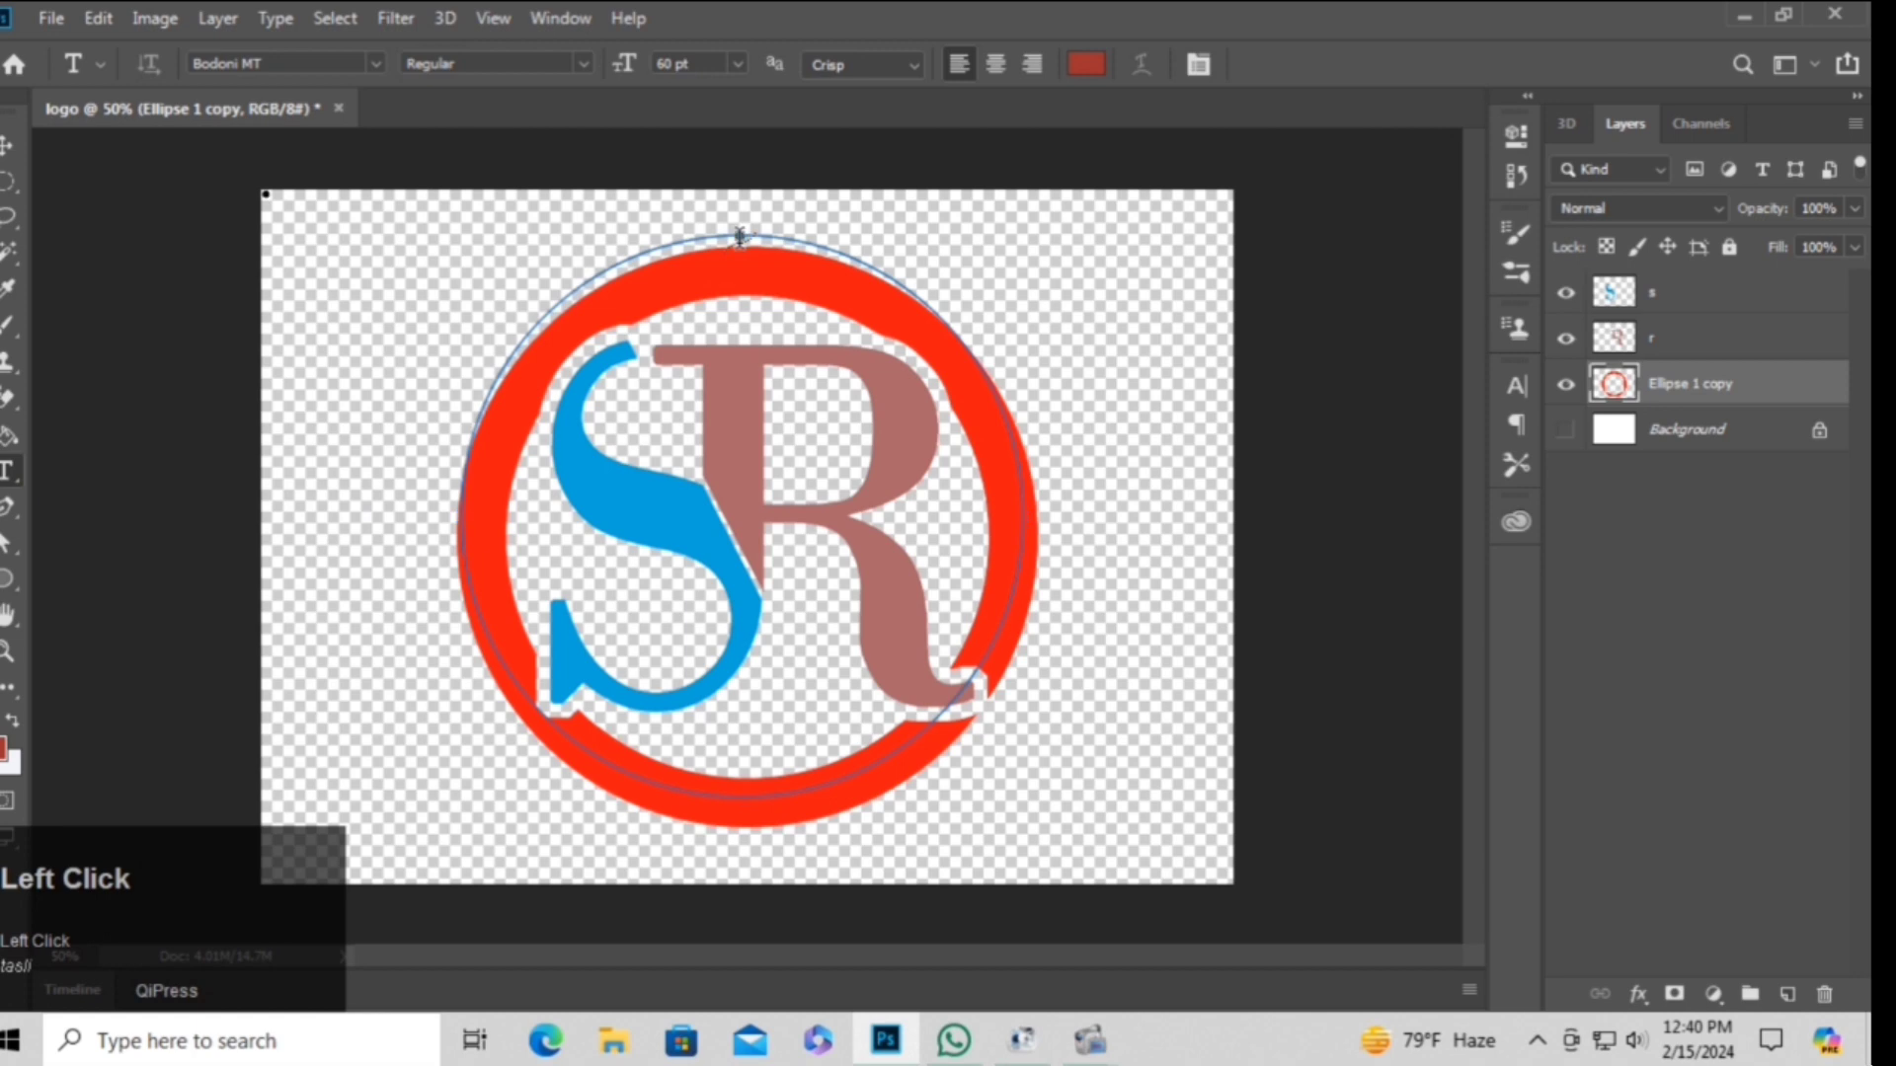
click(741, 237)
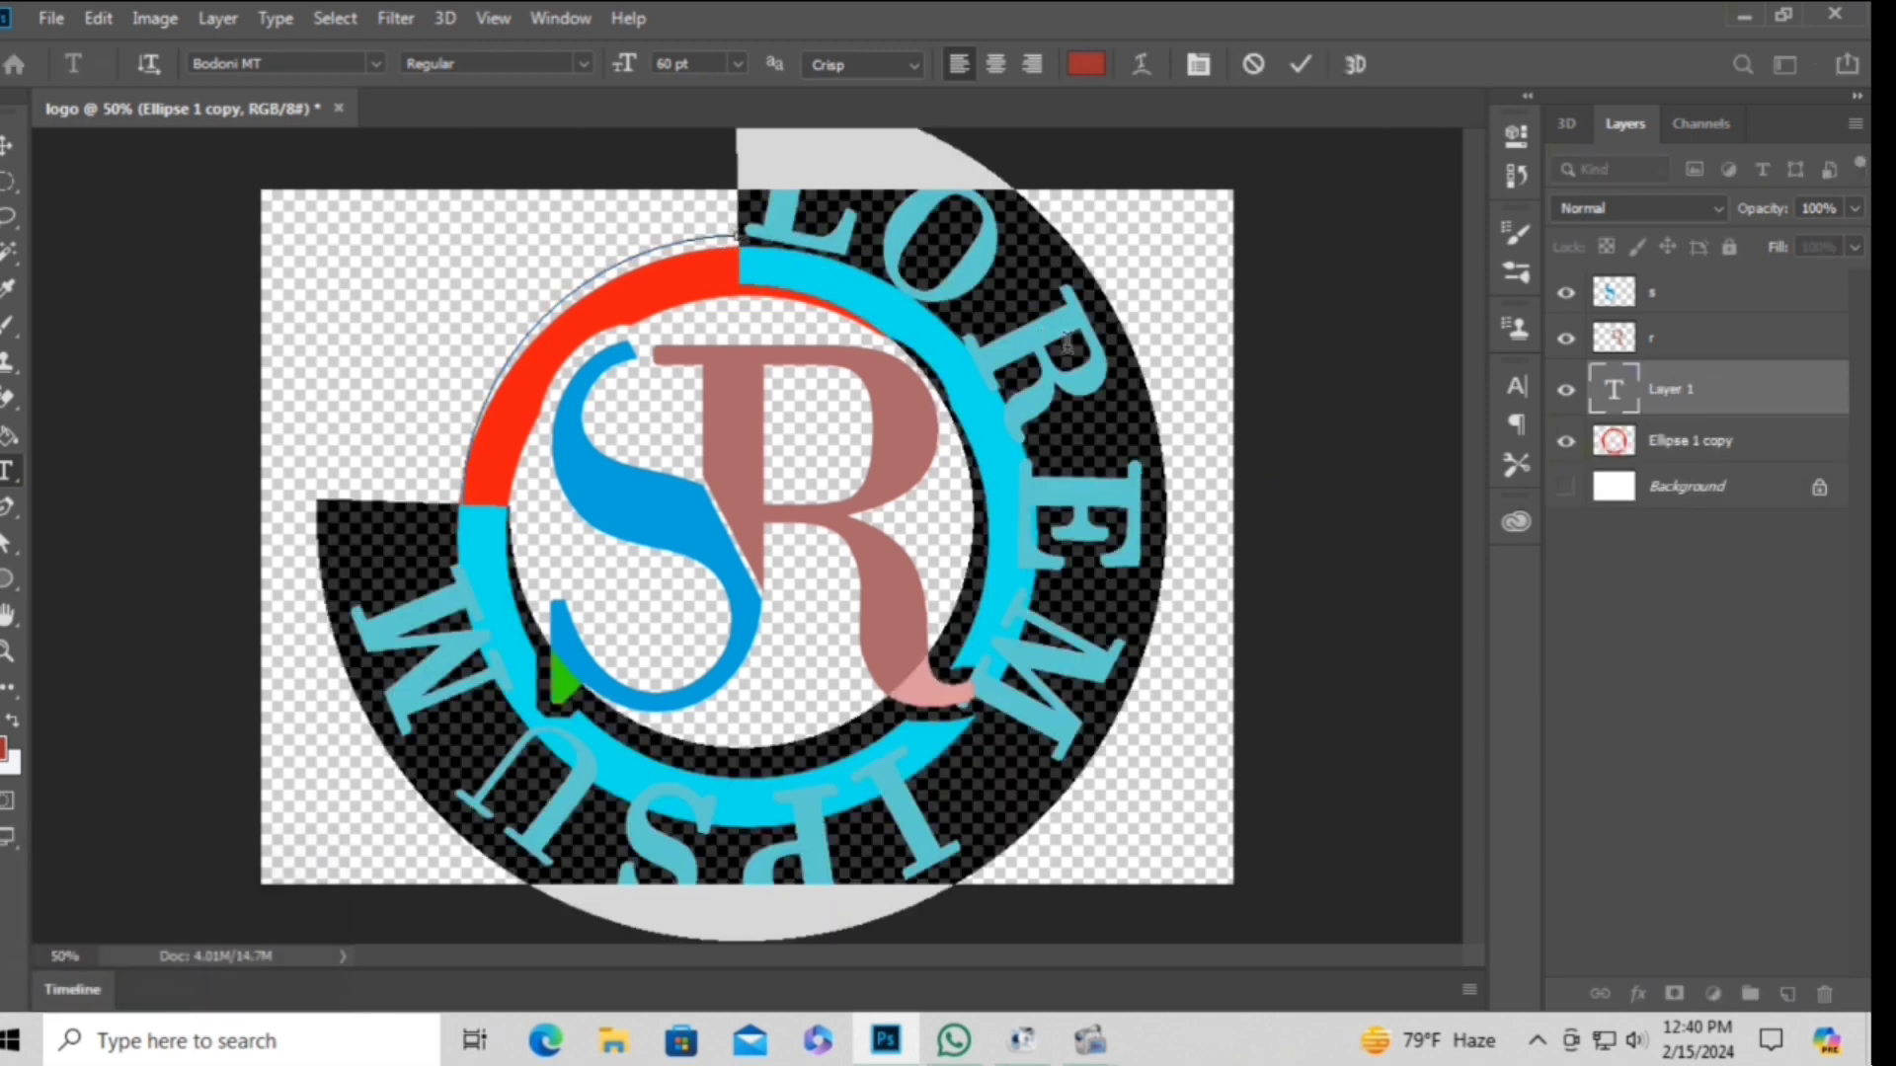
key(BackSpace)
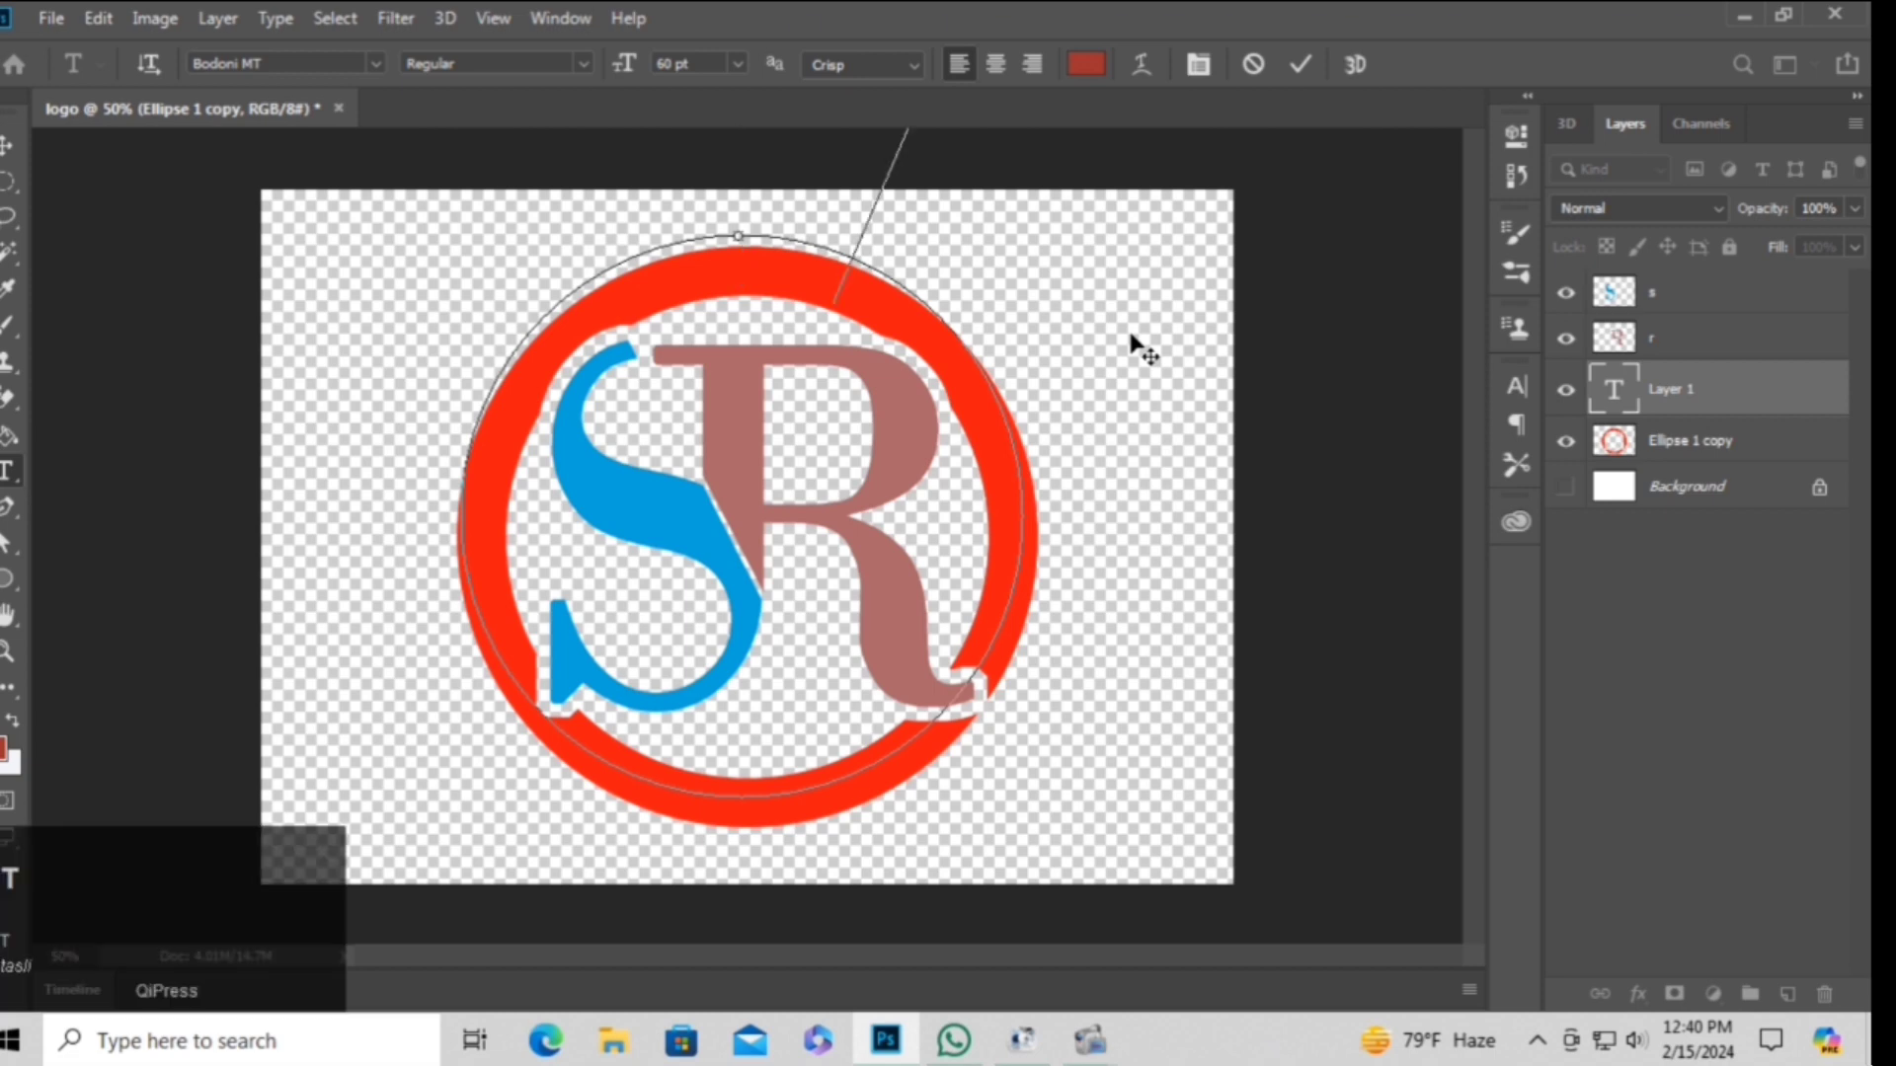
text(TZ CENTER)
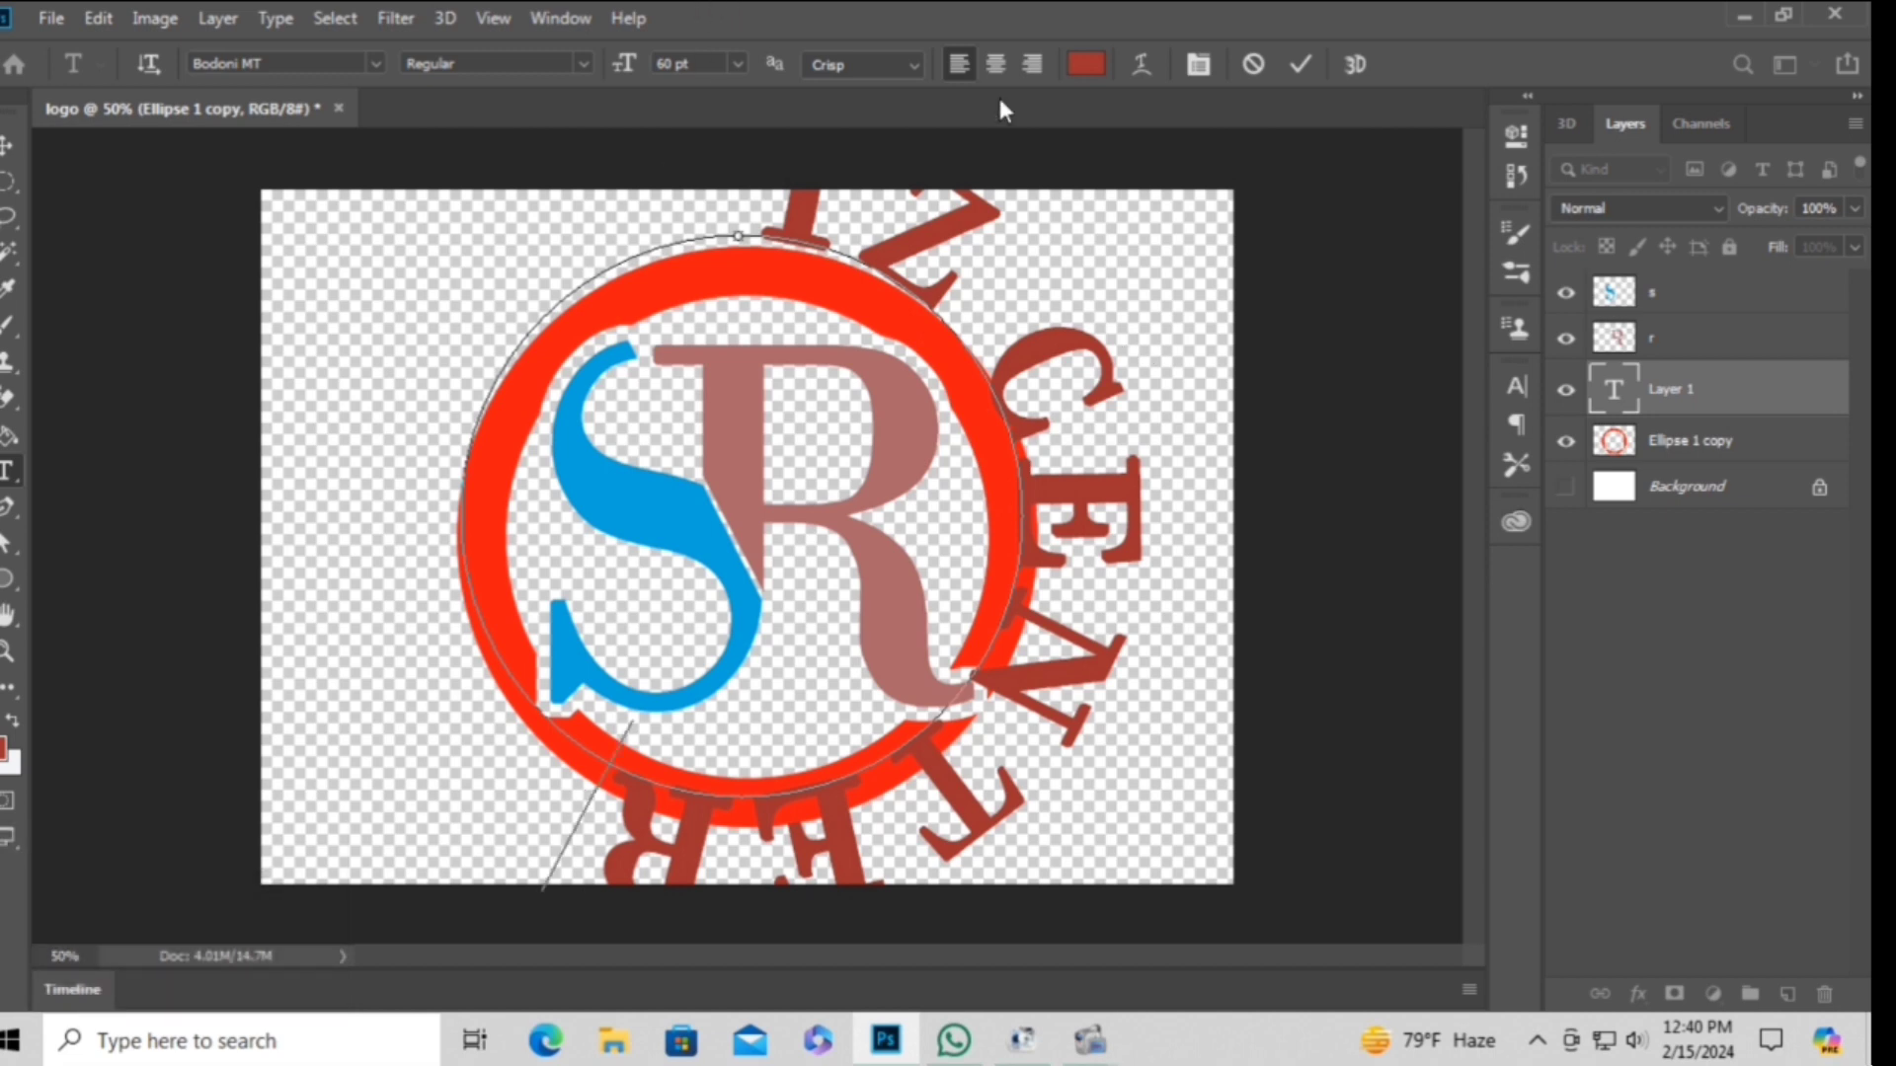
click(8, 146)
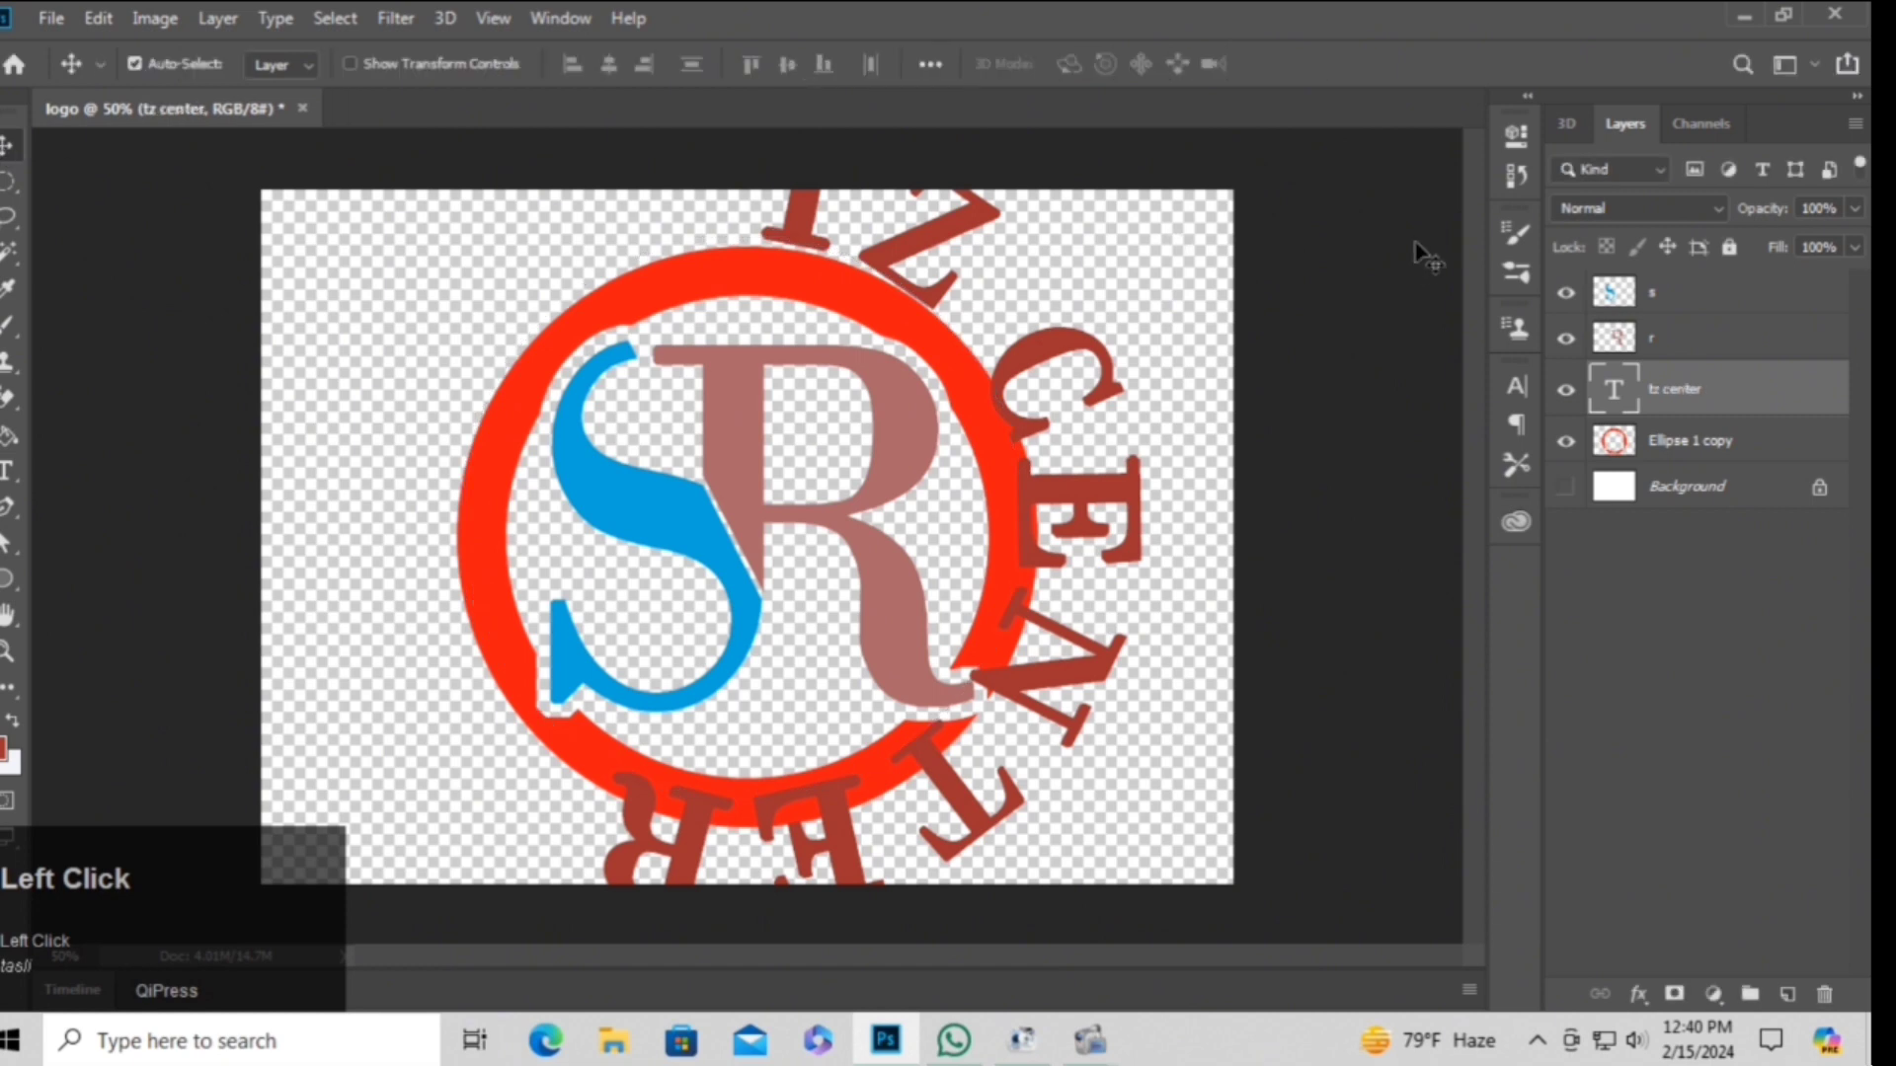
Set the curved text's font size to 18 pt and its tracking to 75.
click(1511, 388)
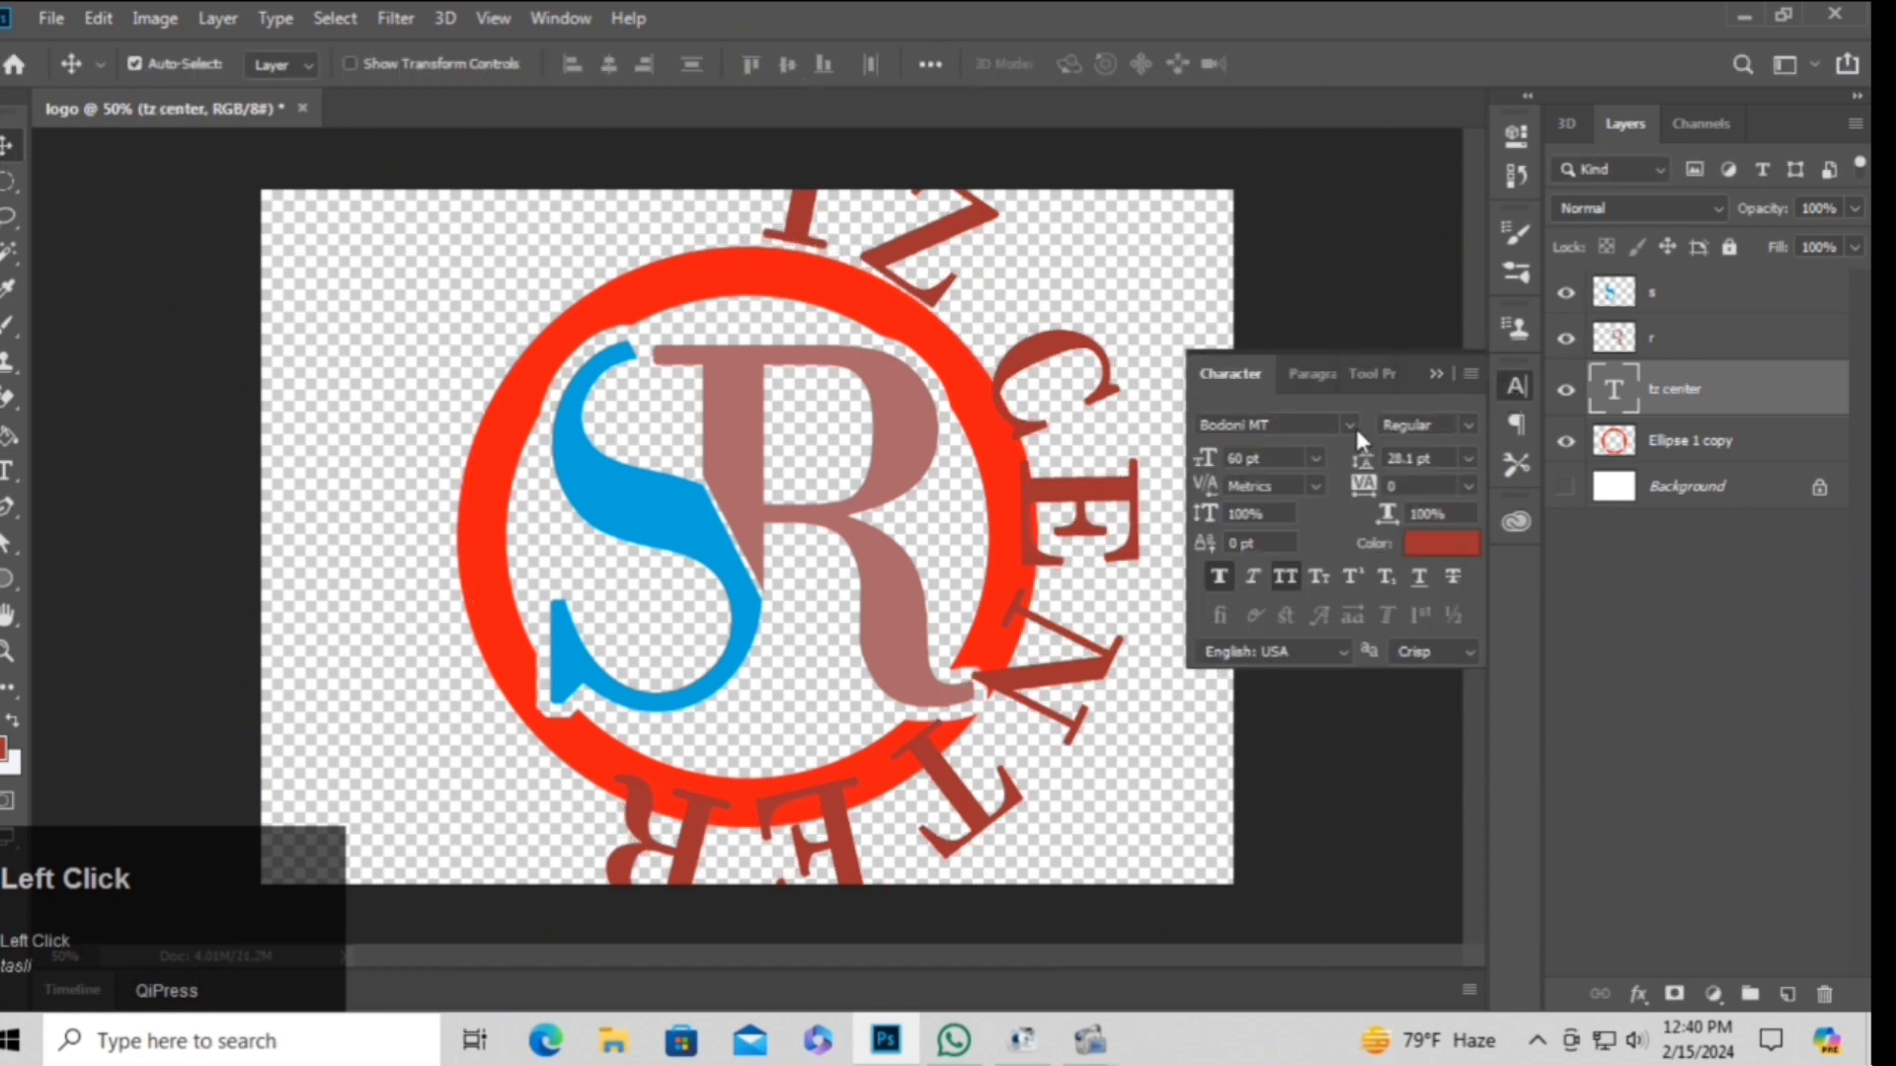
click(1315, 458)
click(1279, 644)
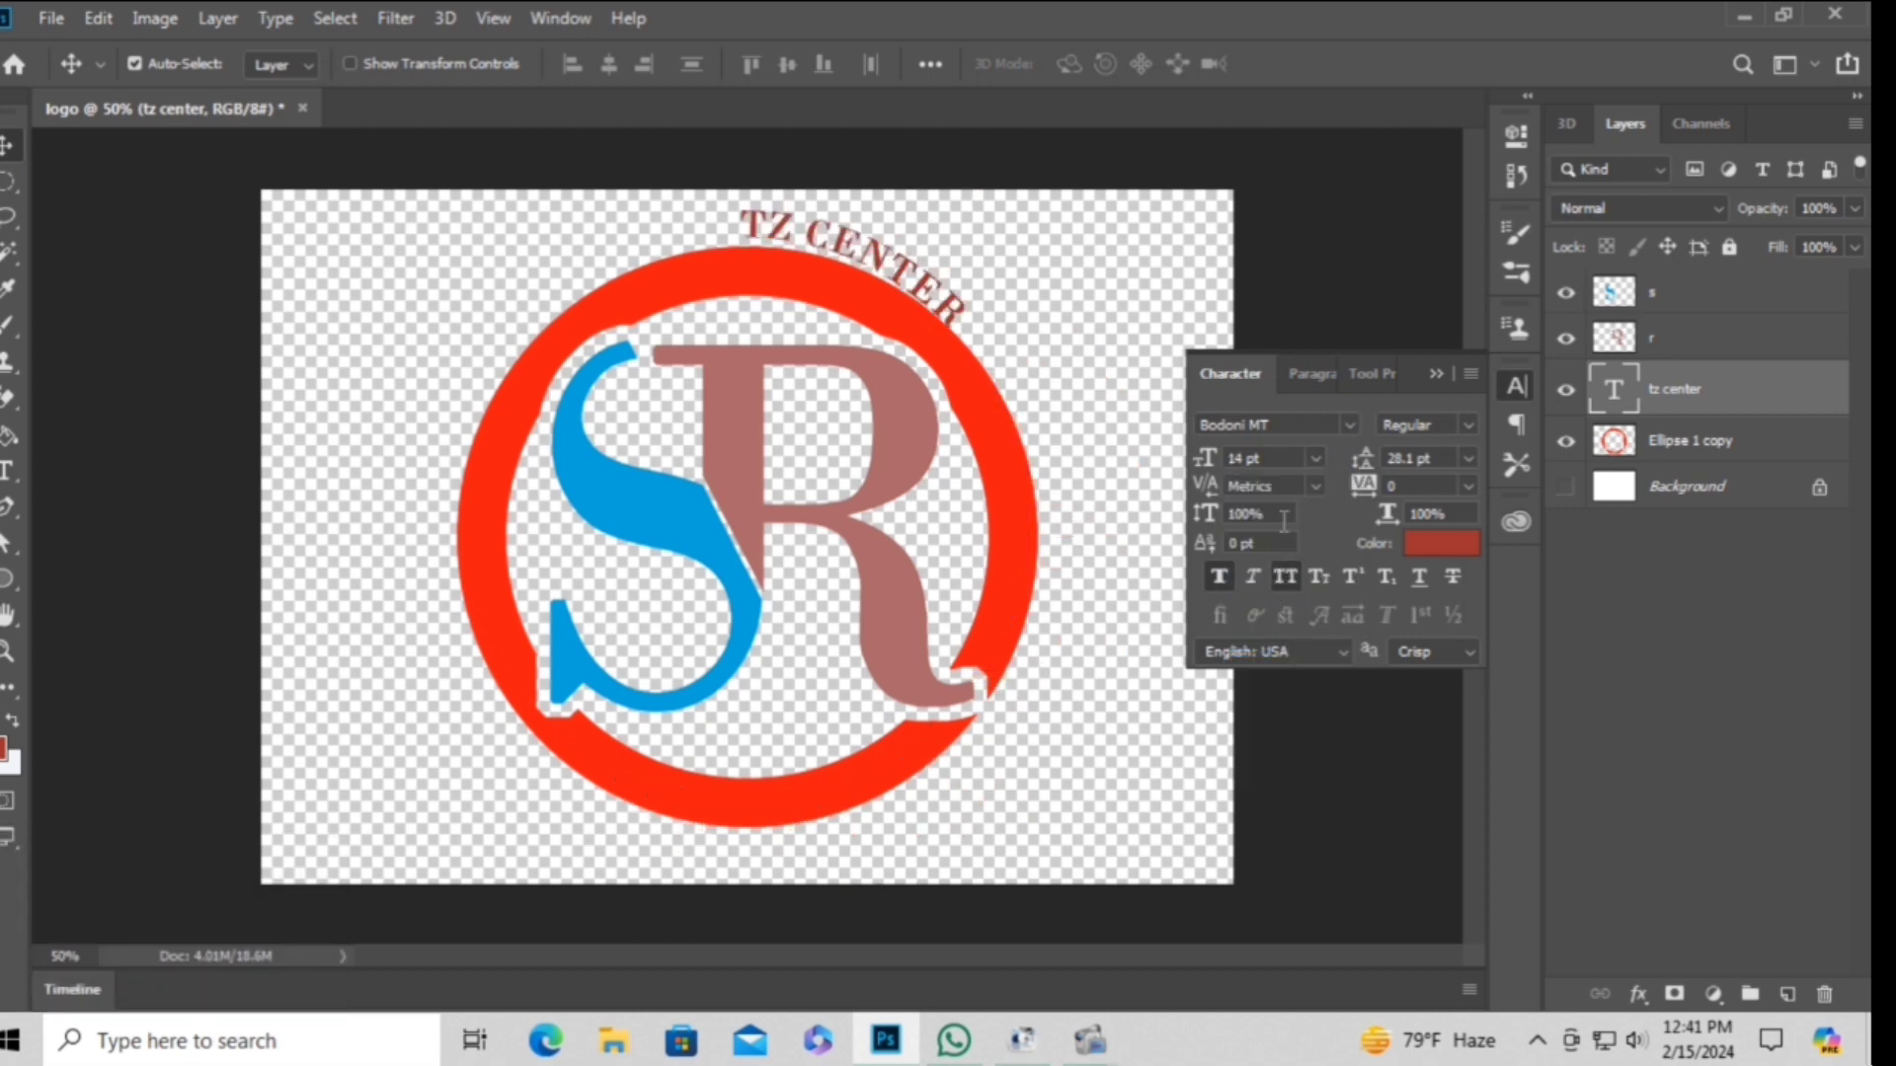
click(1317, 459)
click(1283, 686)
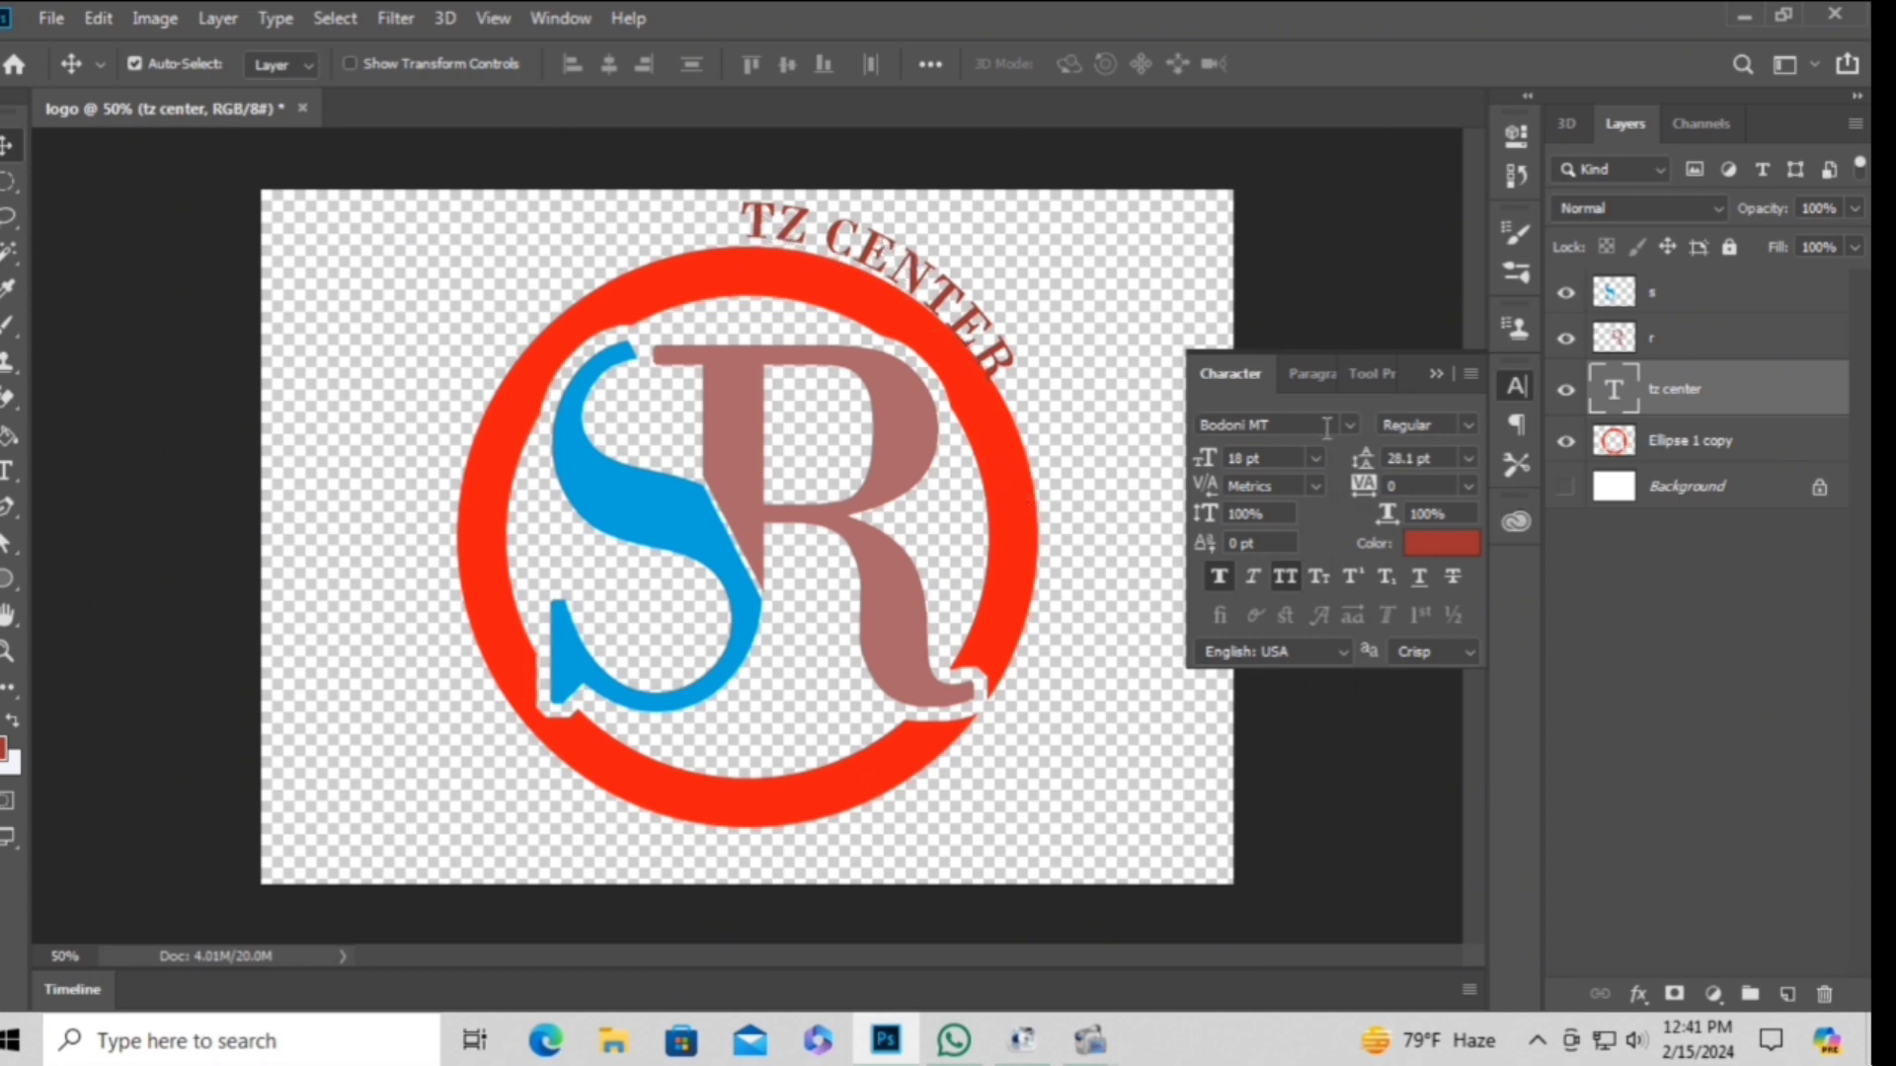
click(1469, 485)
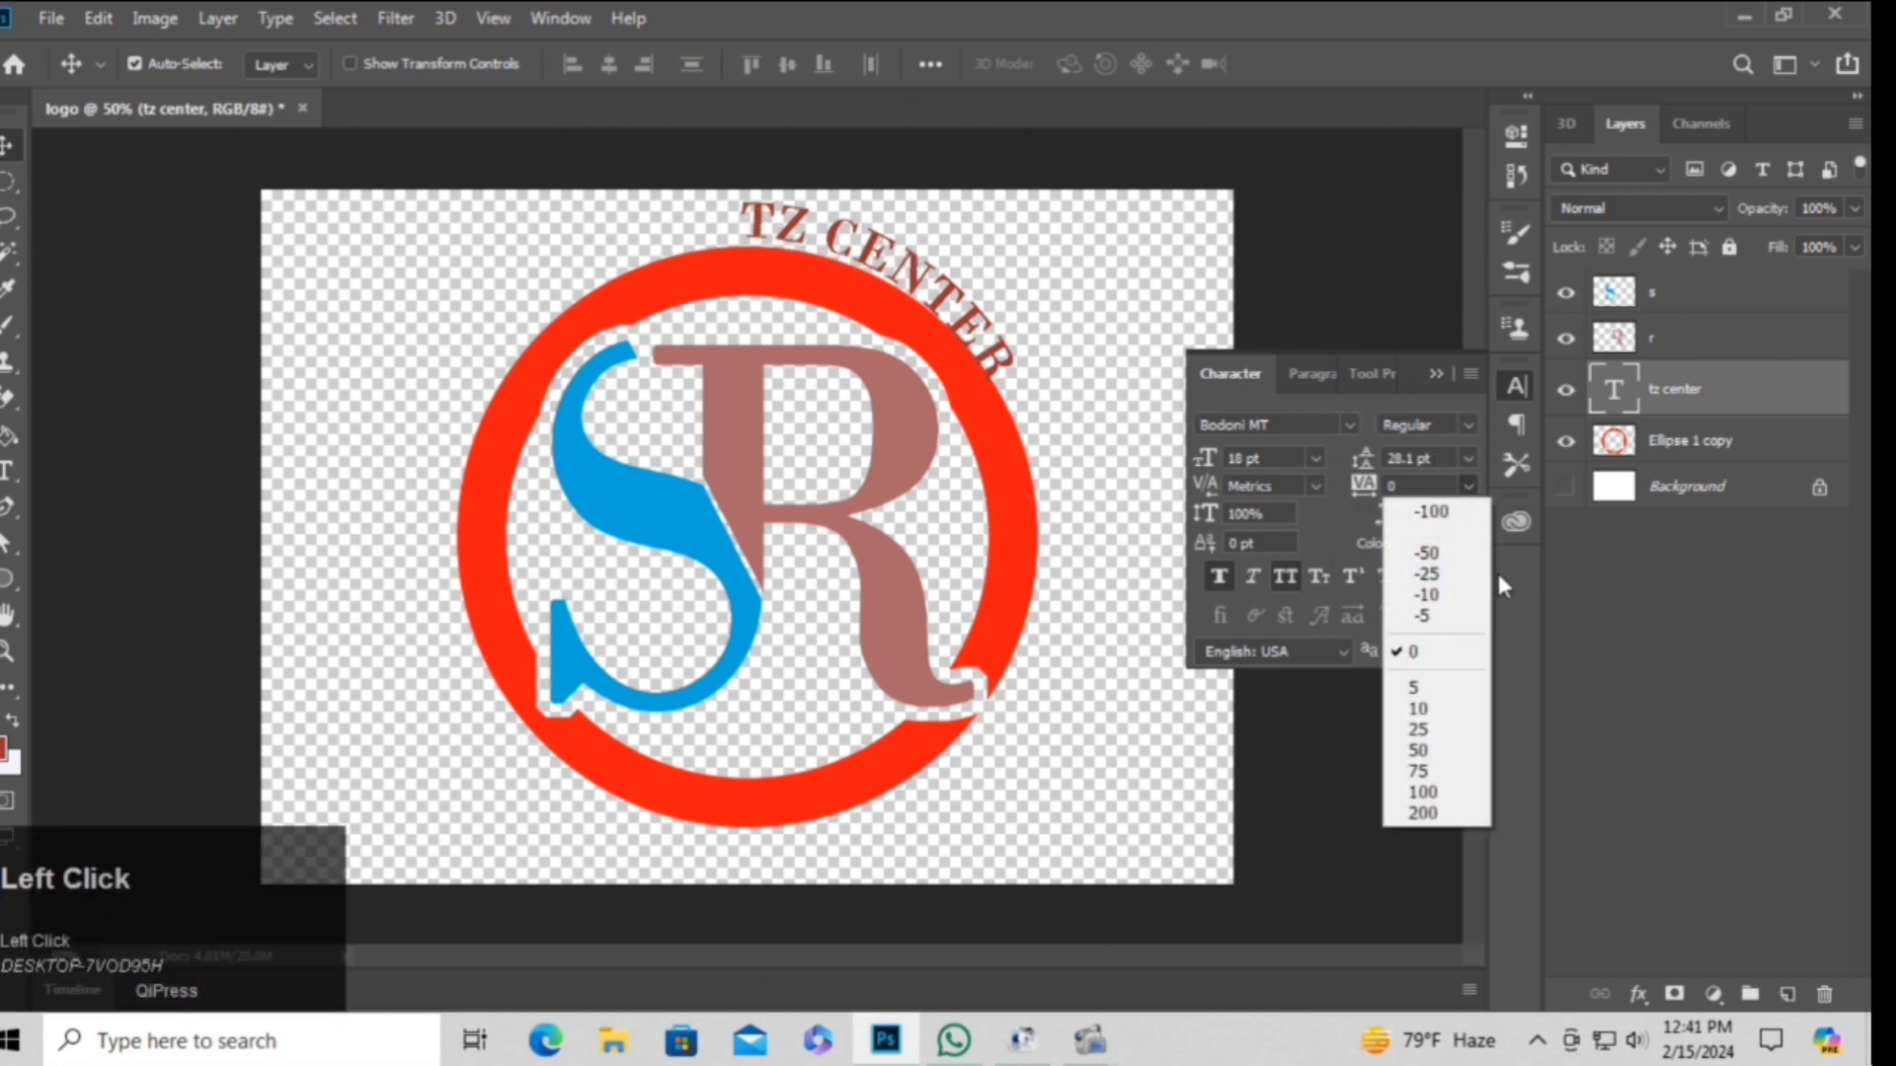
click(1418, 773)
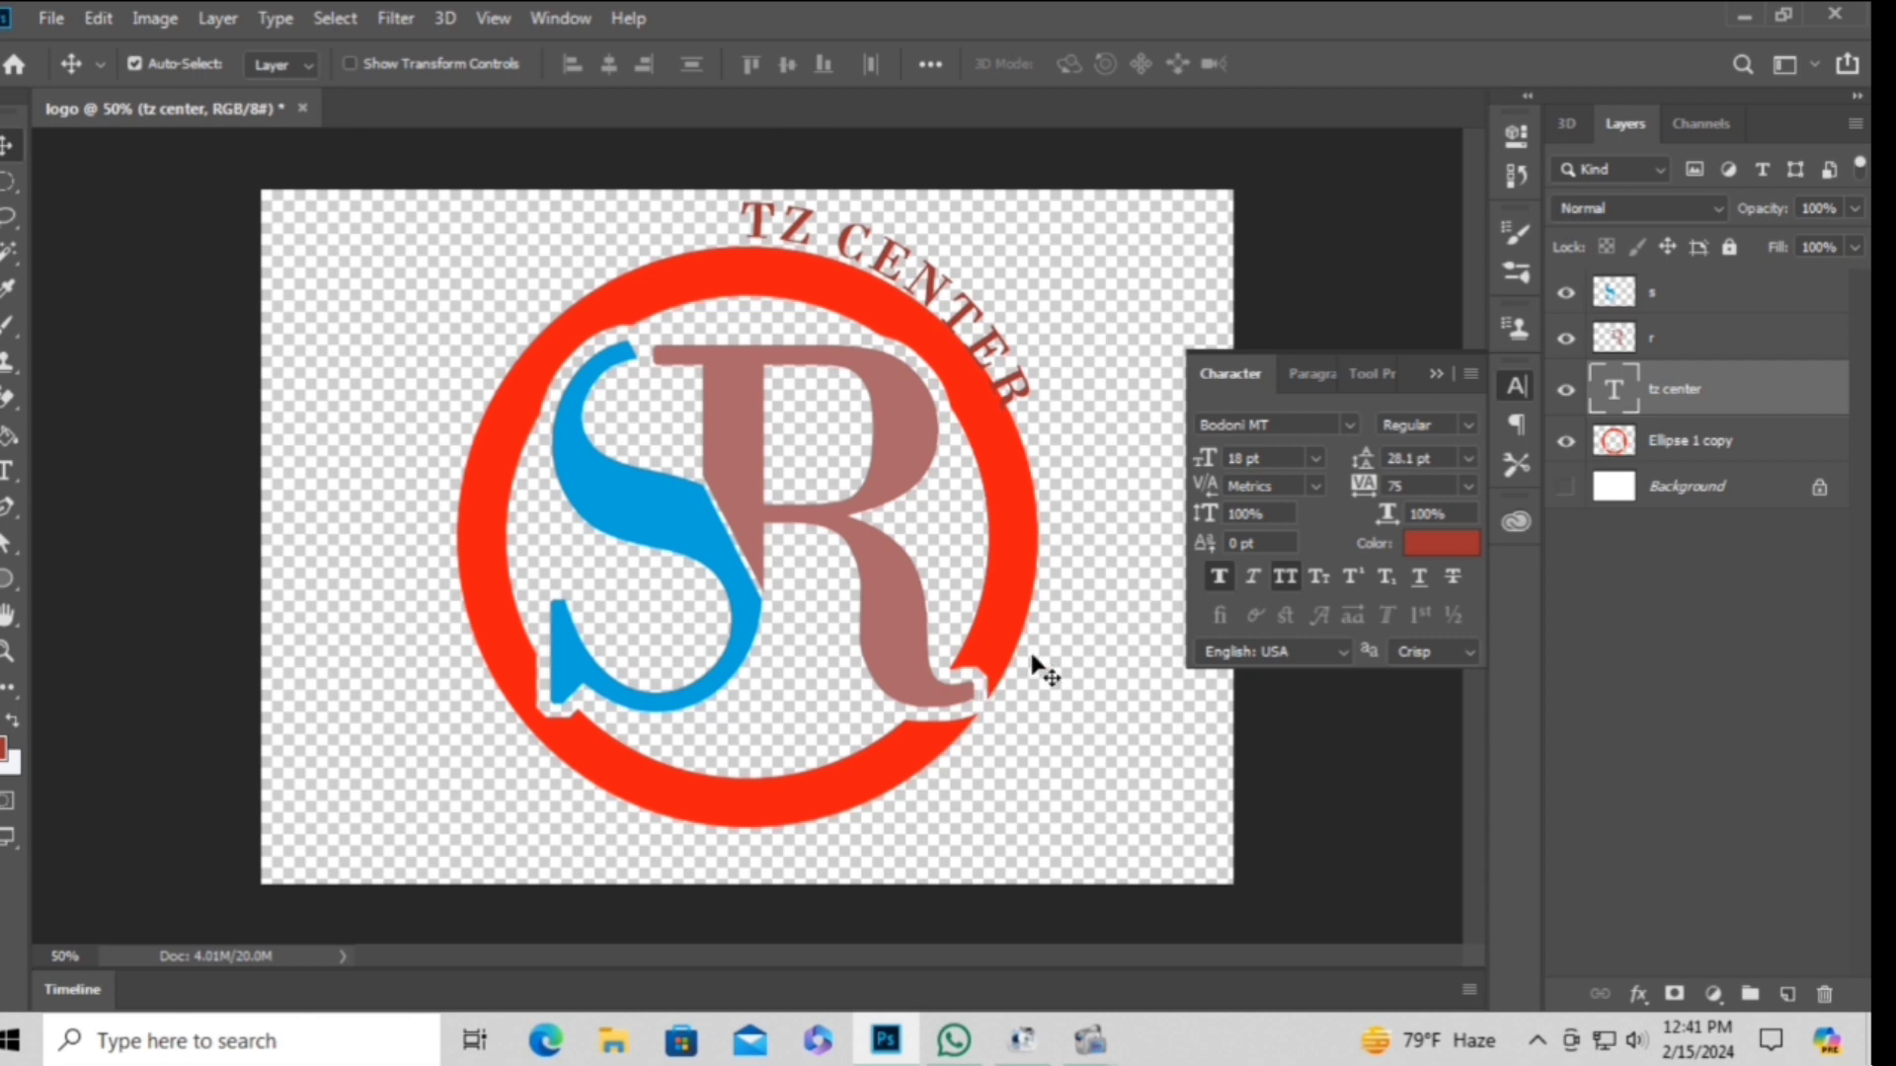
Append the person's first name after TZ CENTER in the curved text.
click(7, 471)
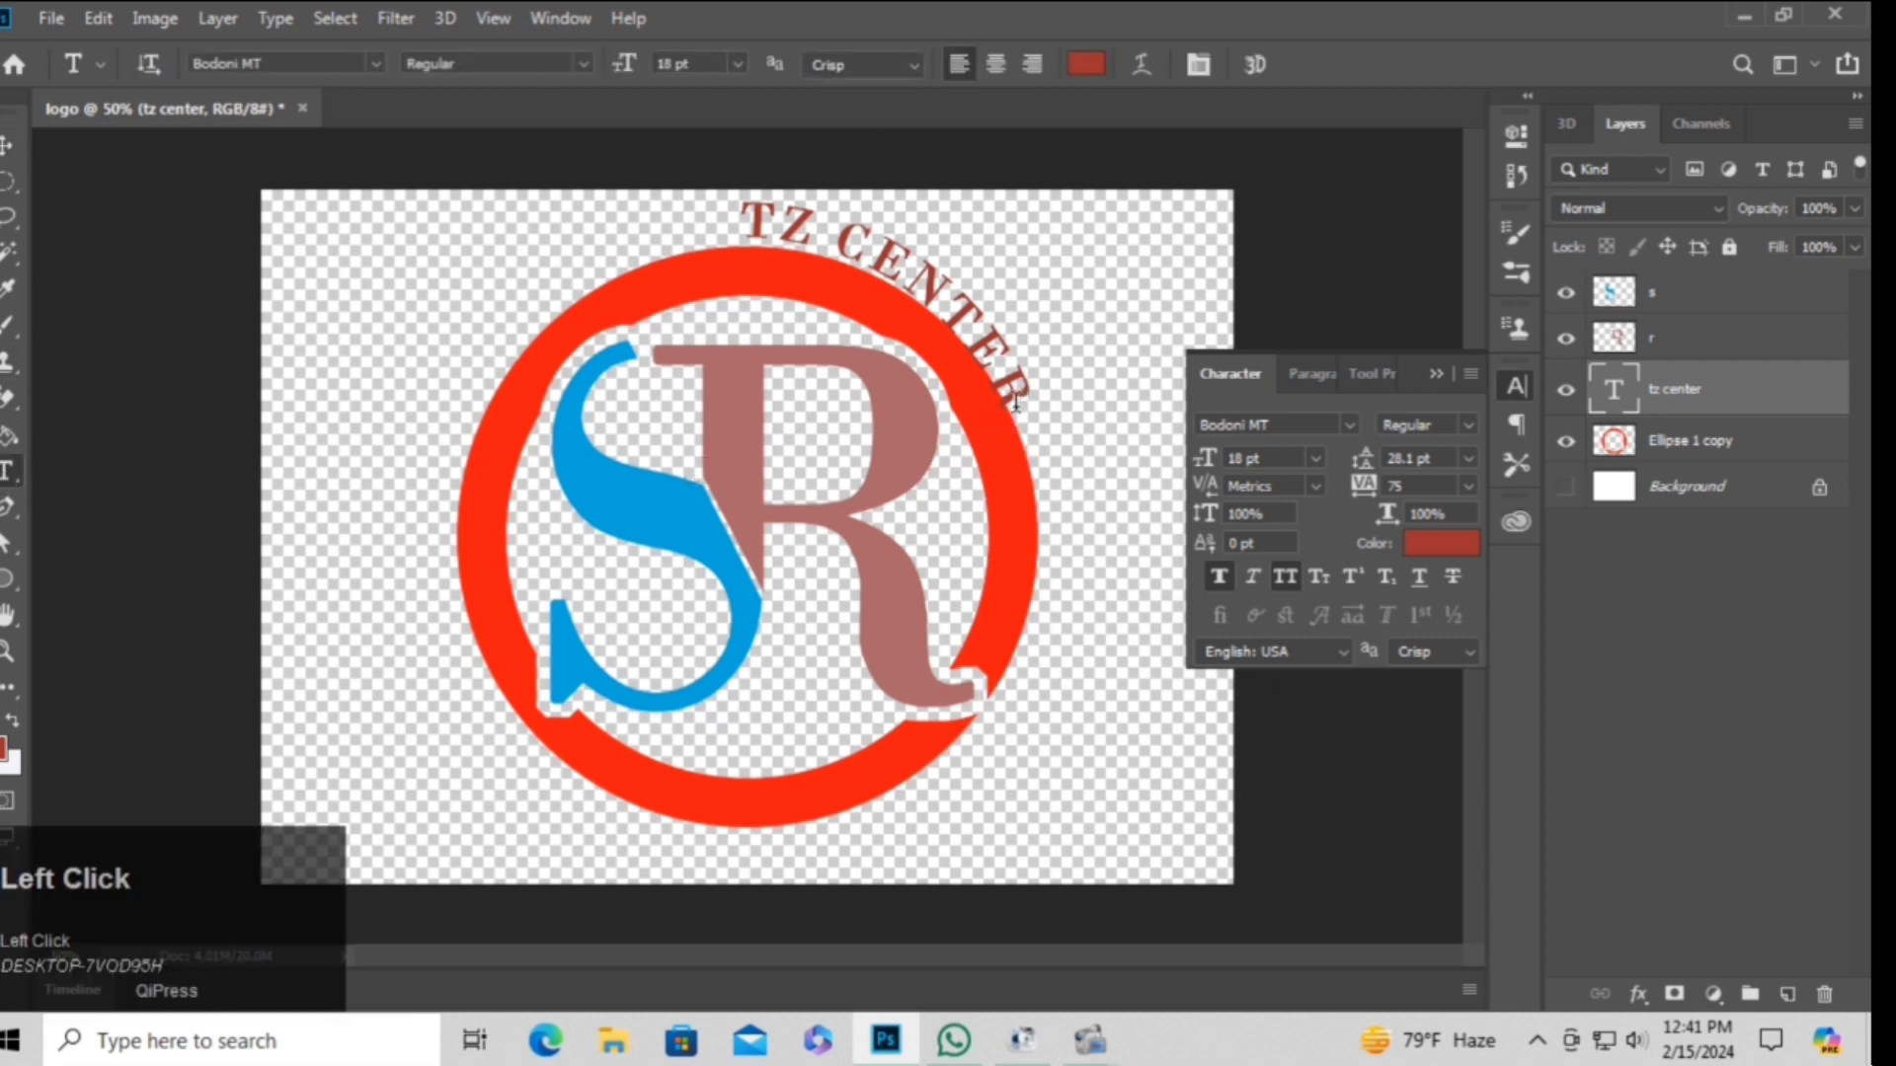
click(1004, 409)
text(SHAH)
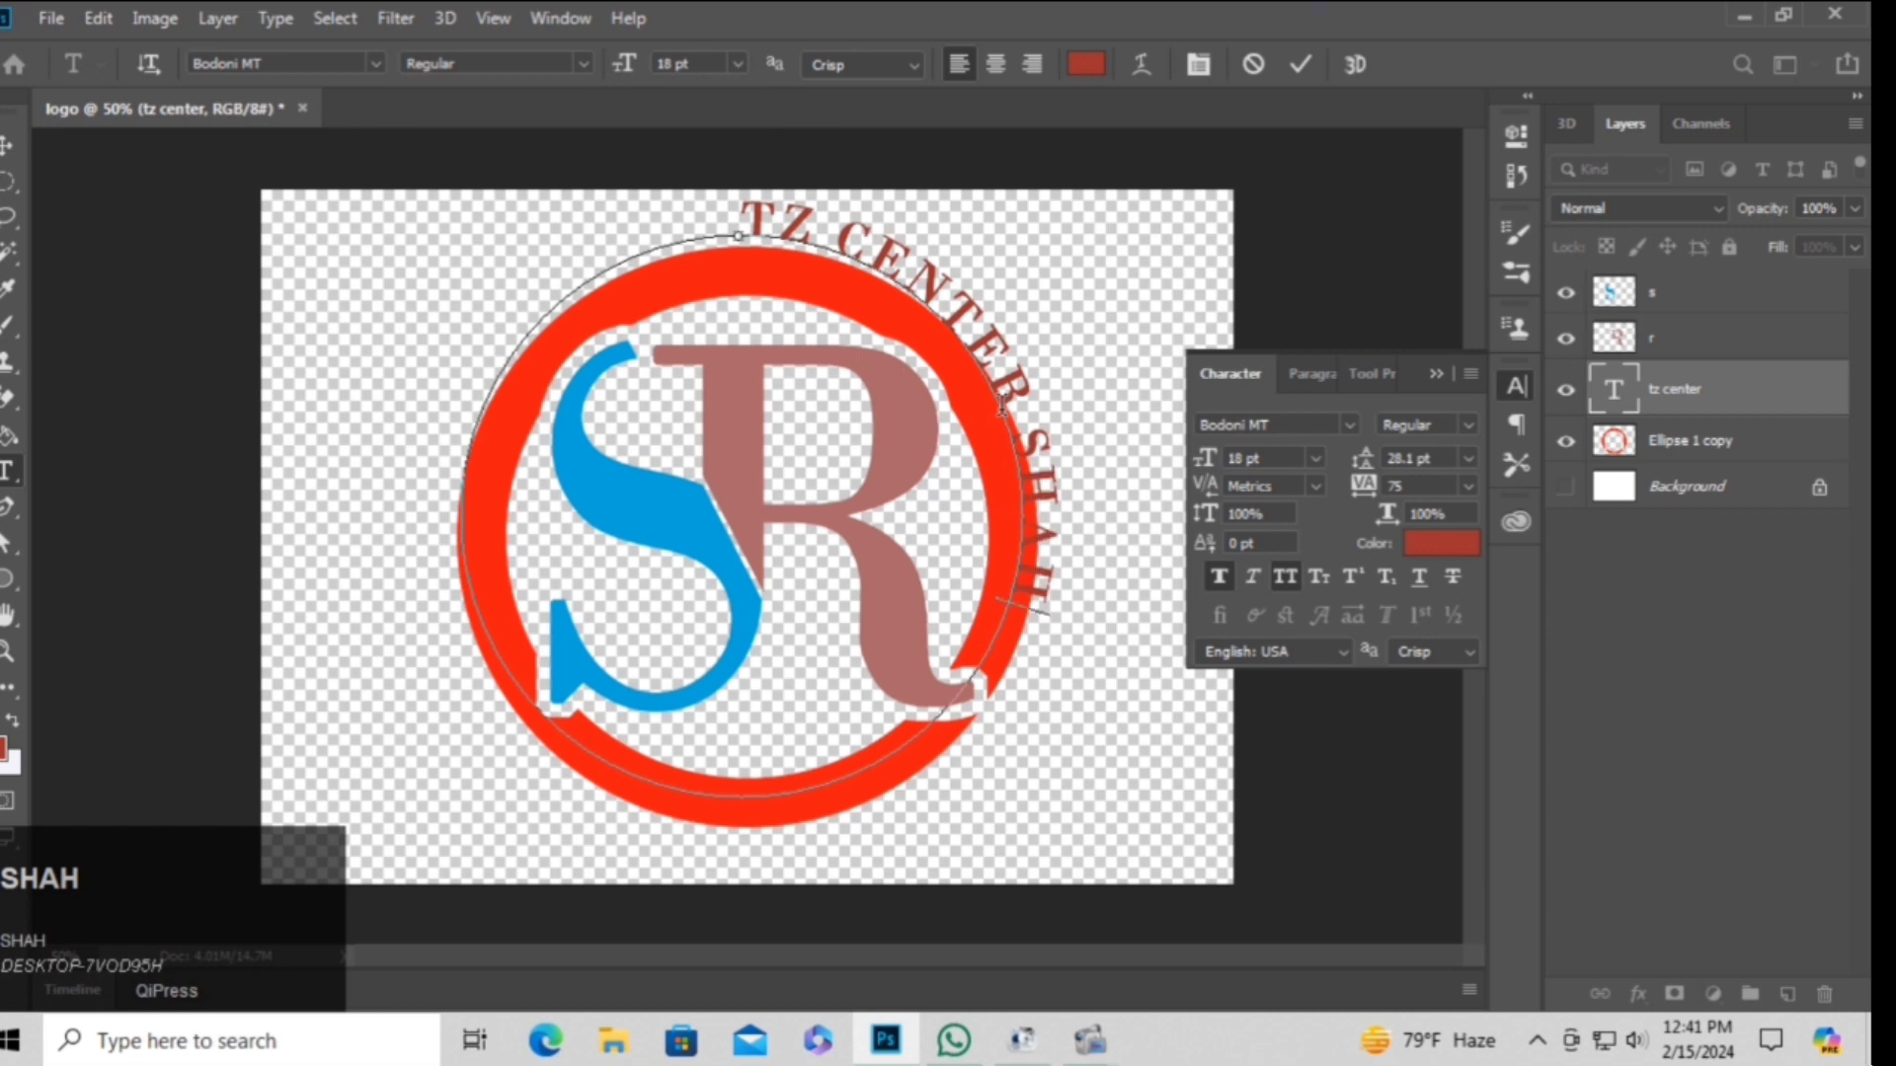
text(RIAR)
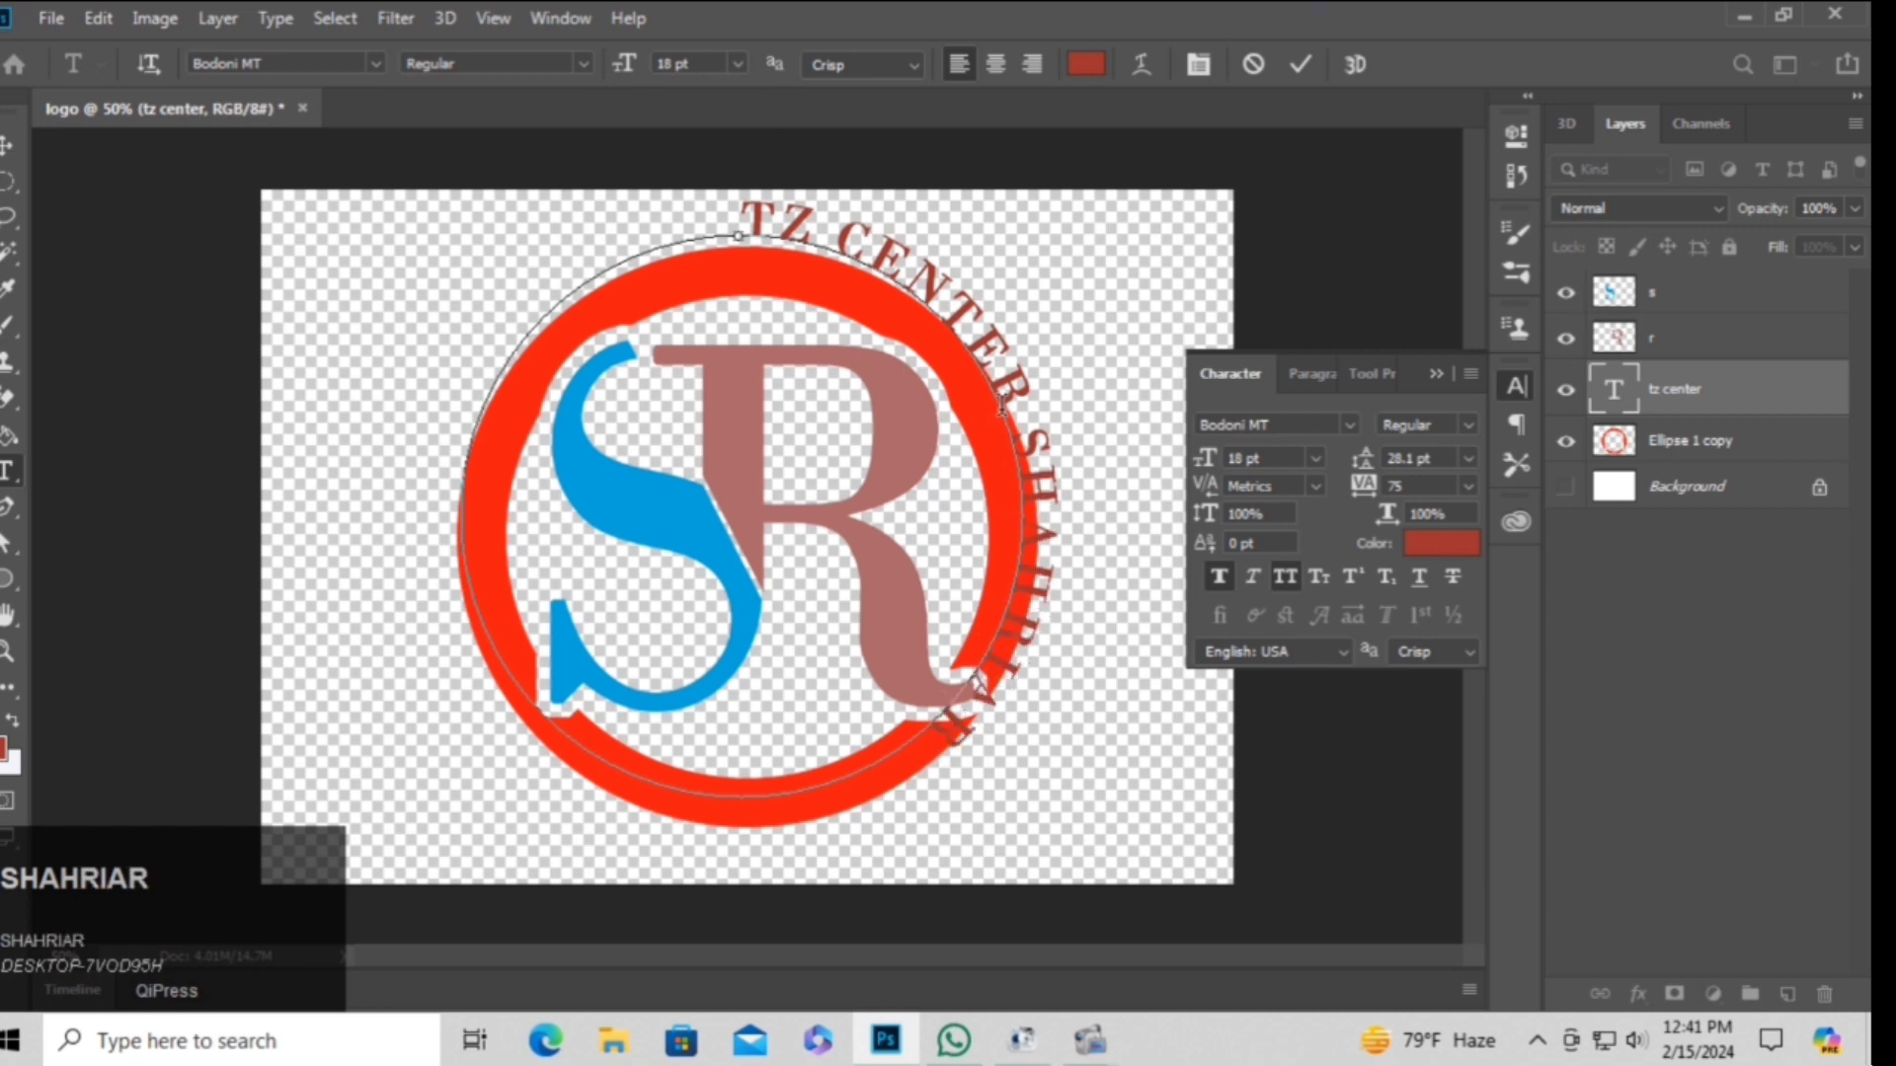
click(8, 145)
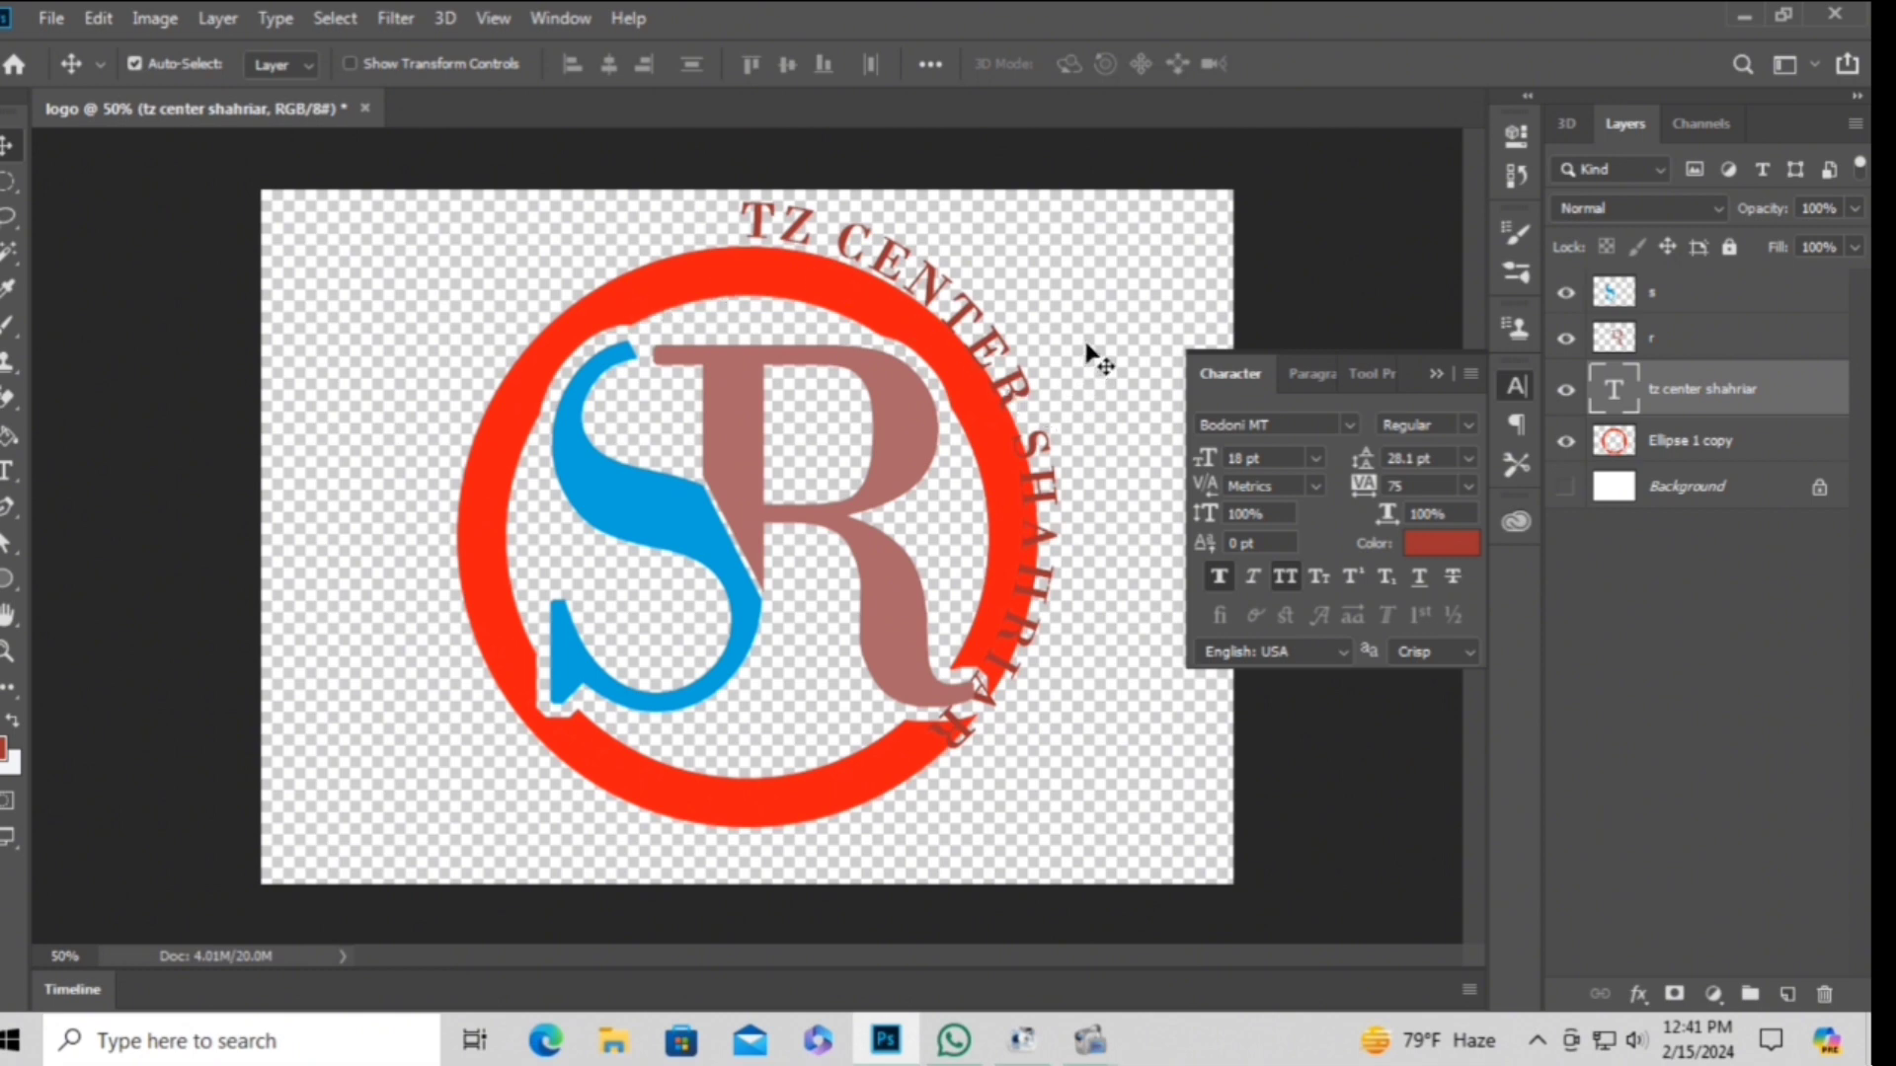
Move the curved text to X 700 px, Y 460.21 px, rotate it -22.42°, scale it to 88.95% by 89.17% onto the red ring, and deselect.
key(ctrl+t)
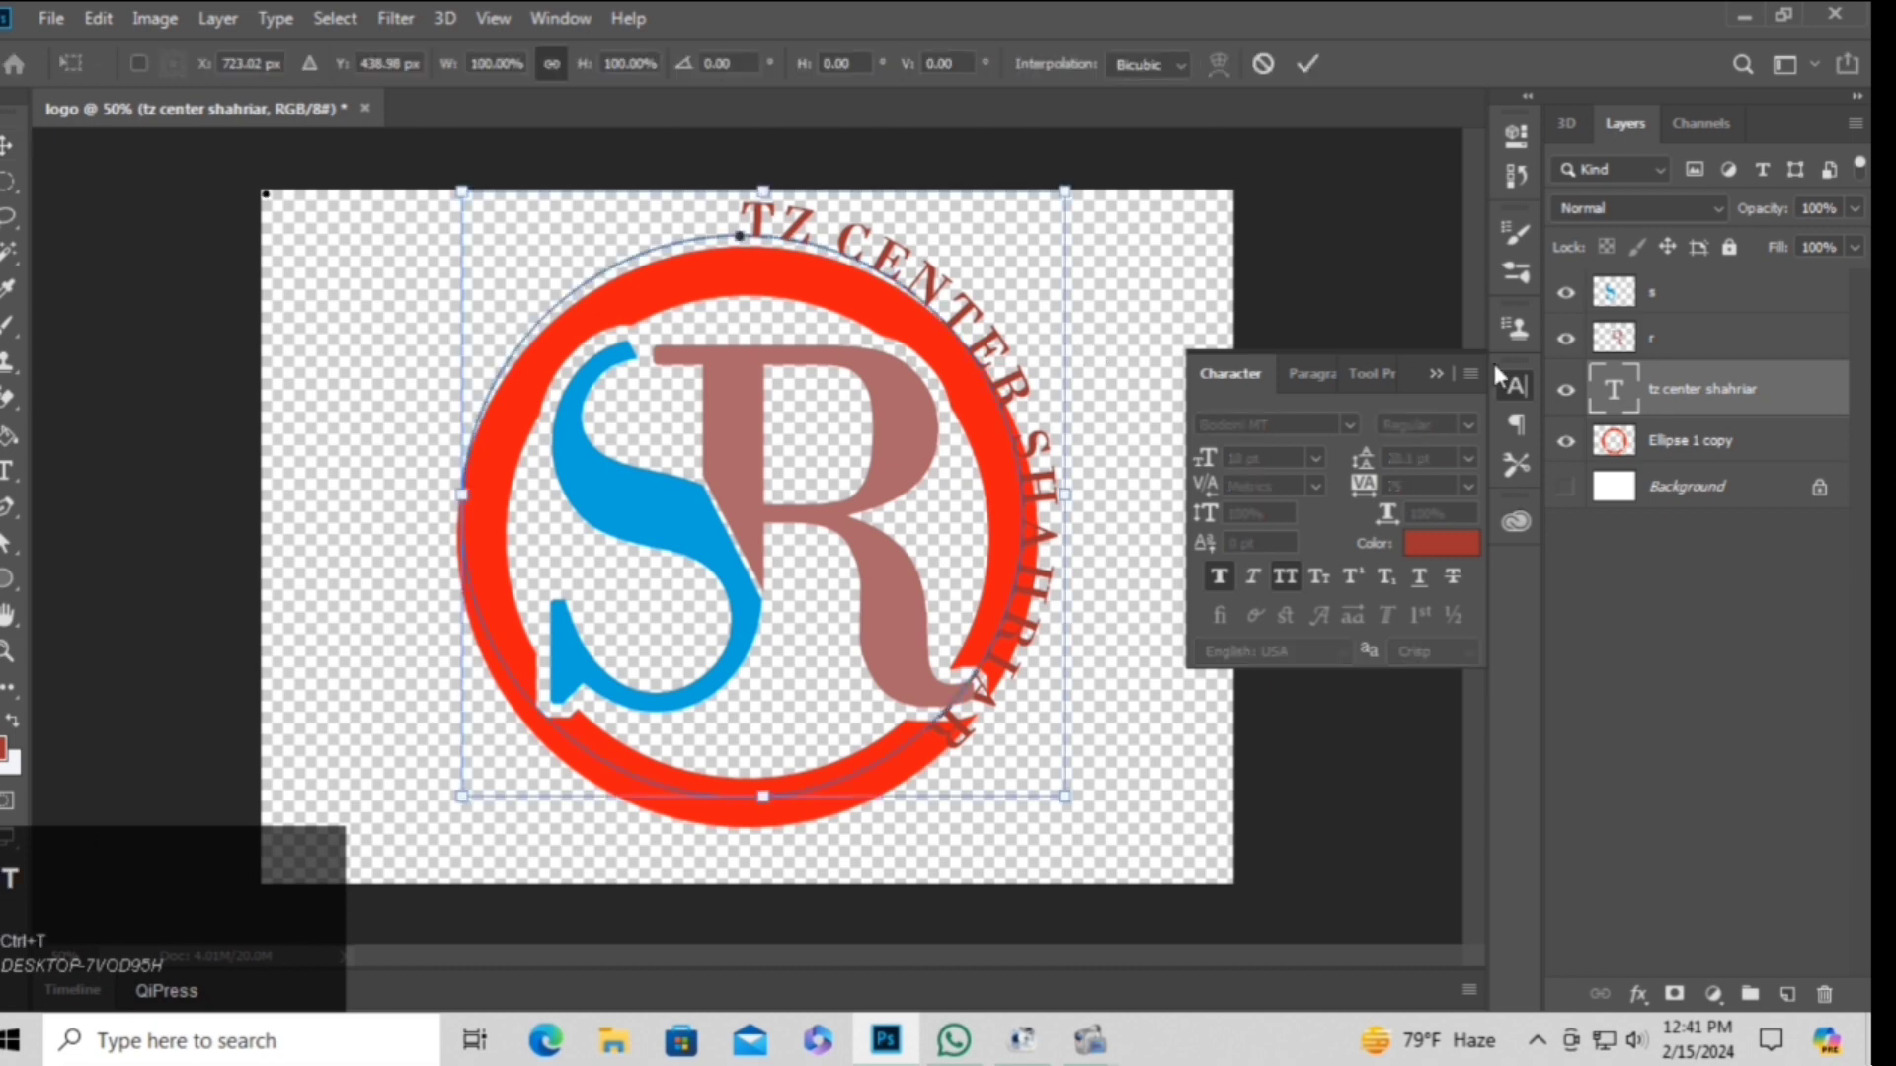
drag(1119, 260, 924, 124)
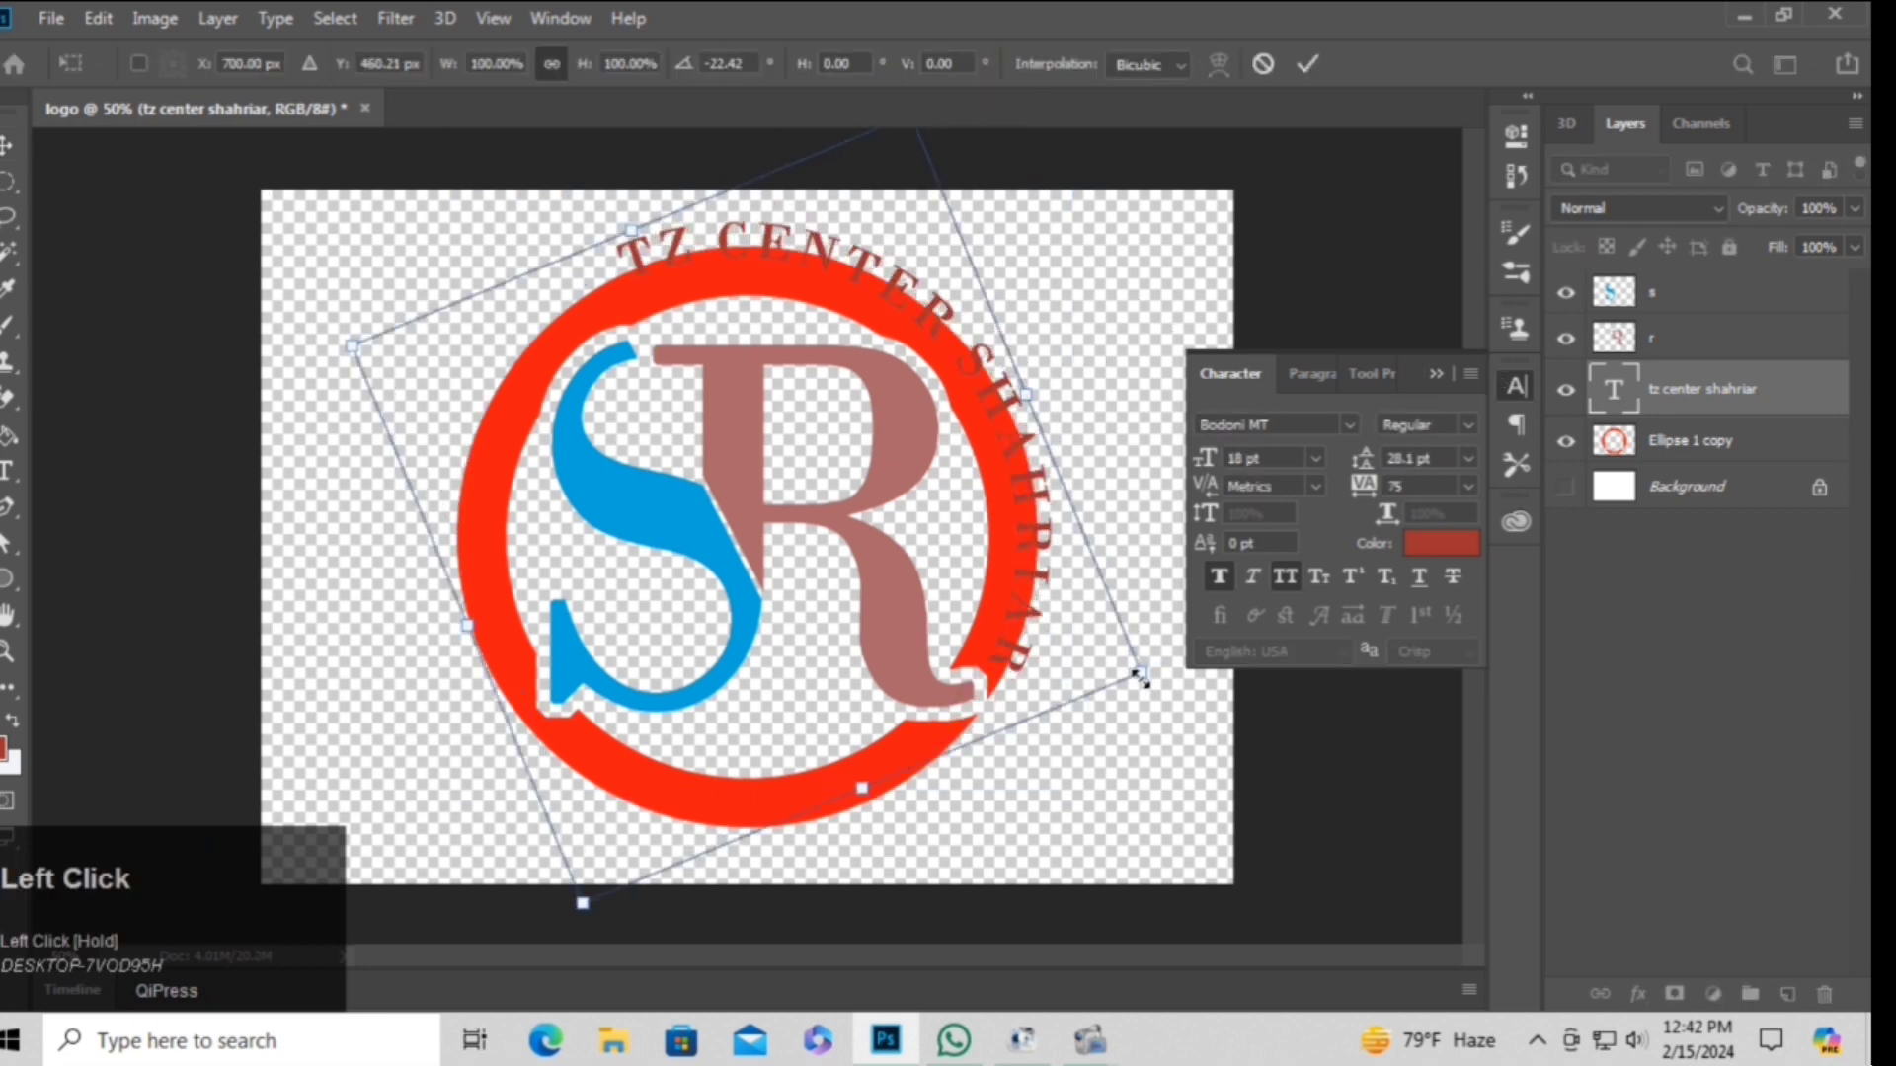
key(shift)
drag(1149, 676, 1102, 673)
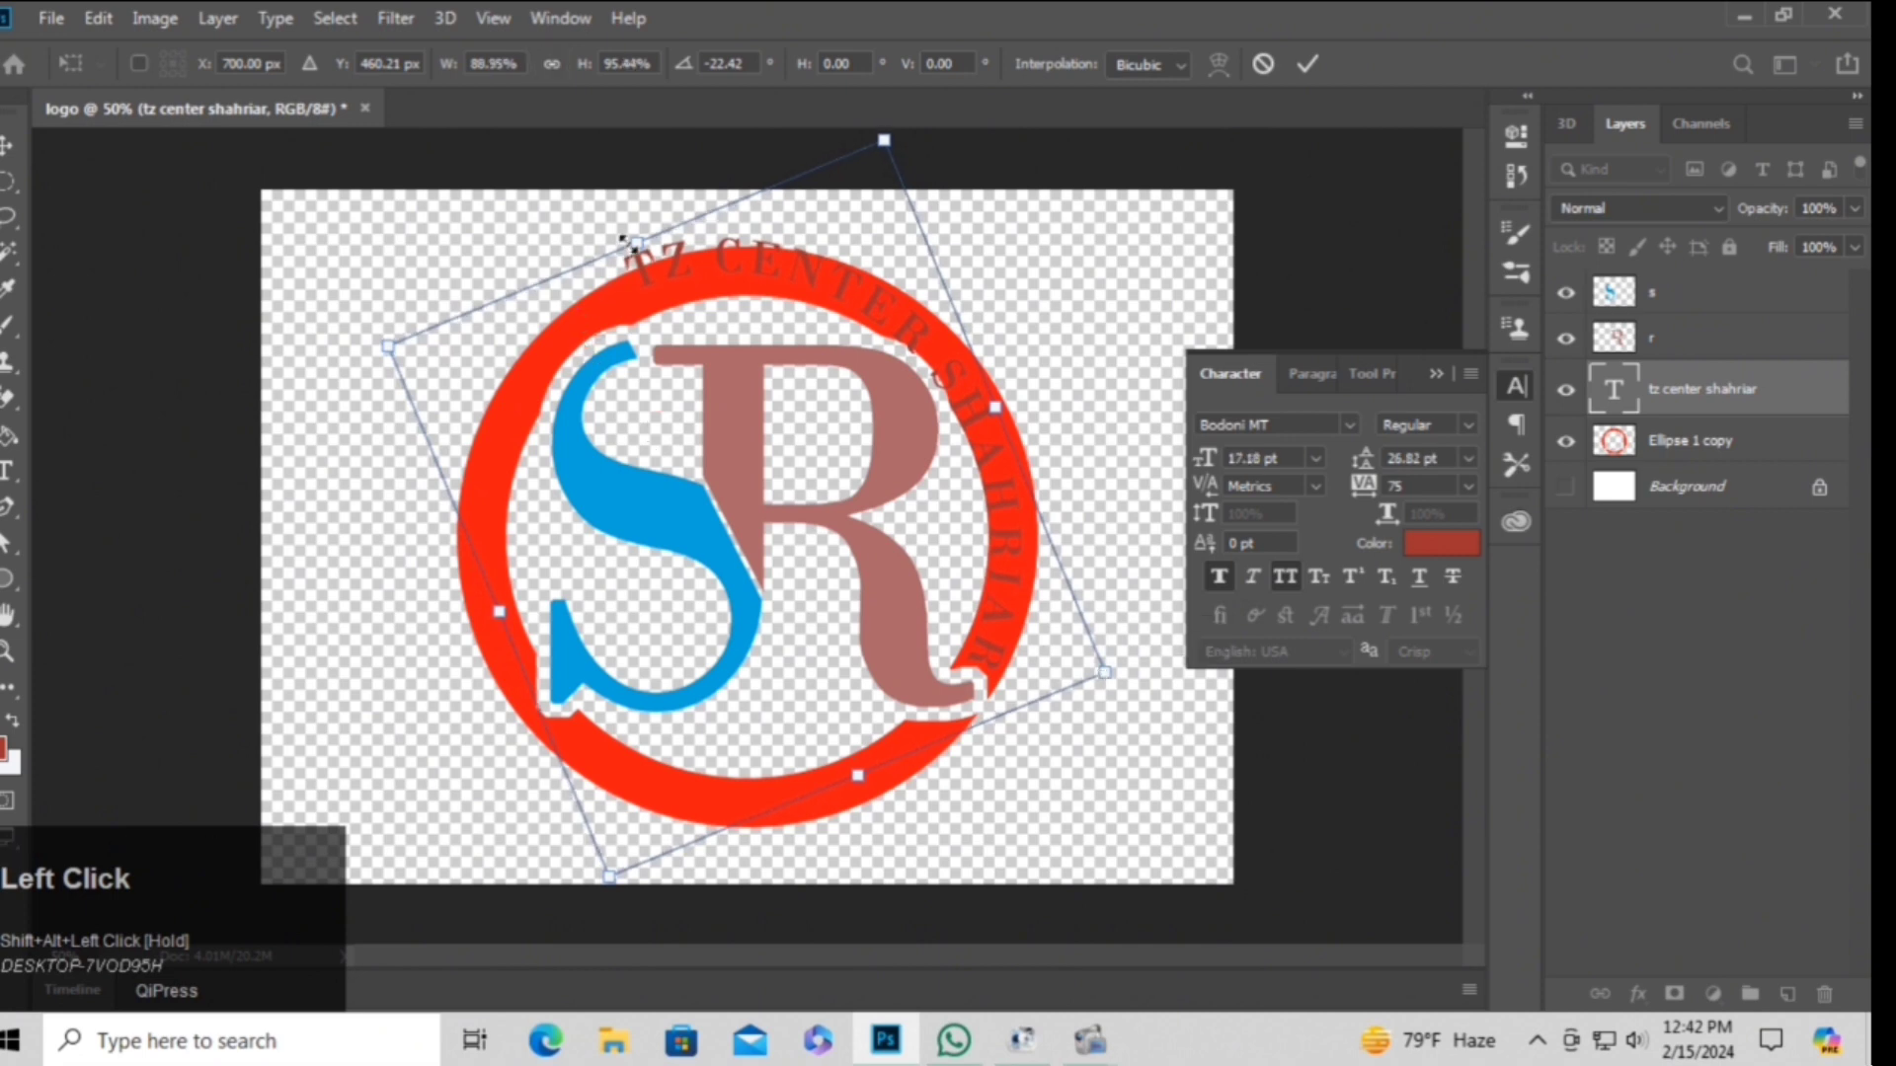
drag(628, 244, 671, 242)
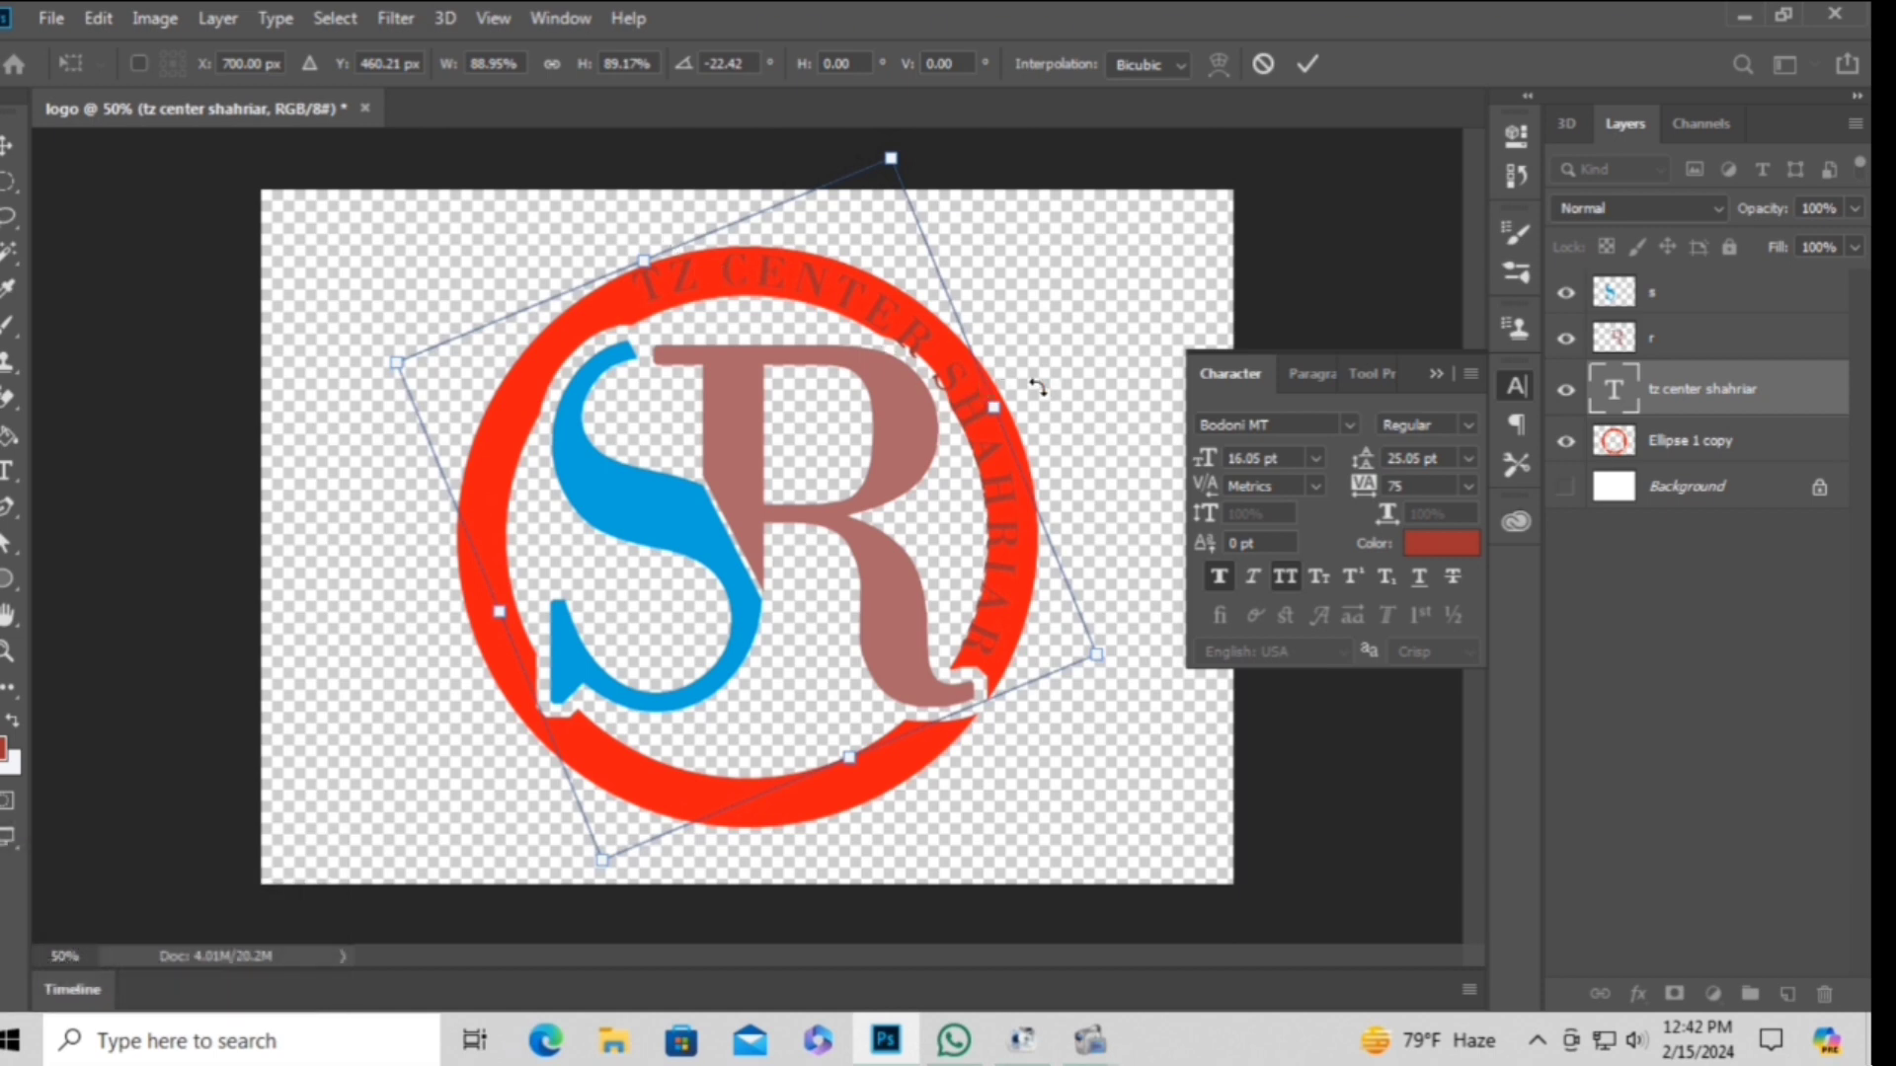
key(Return)
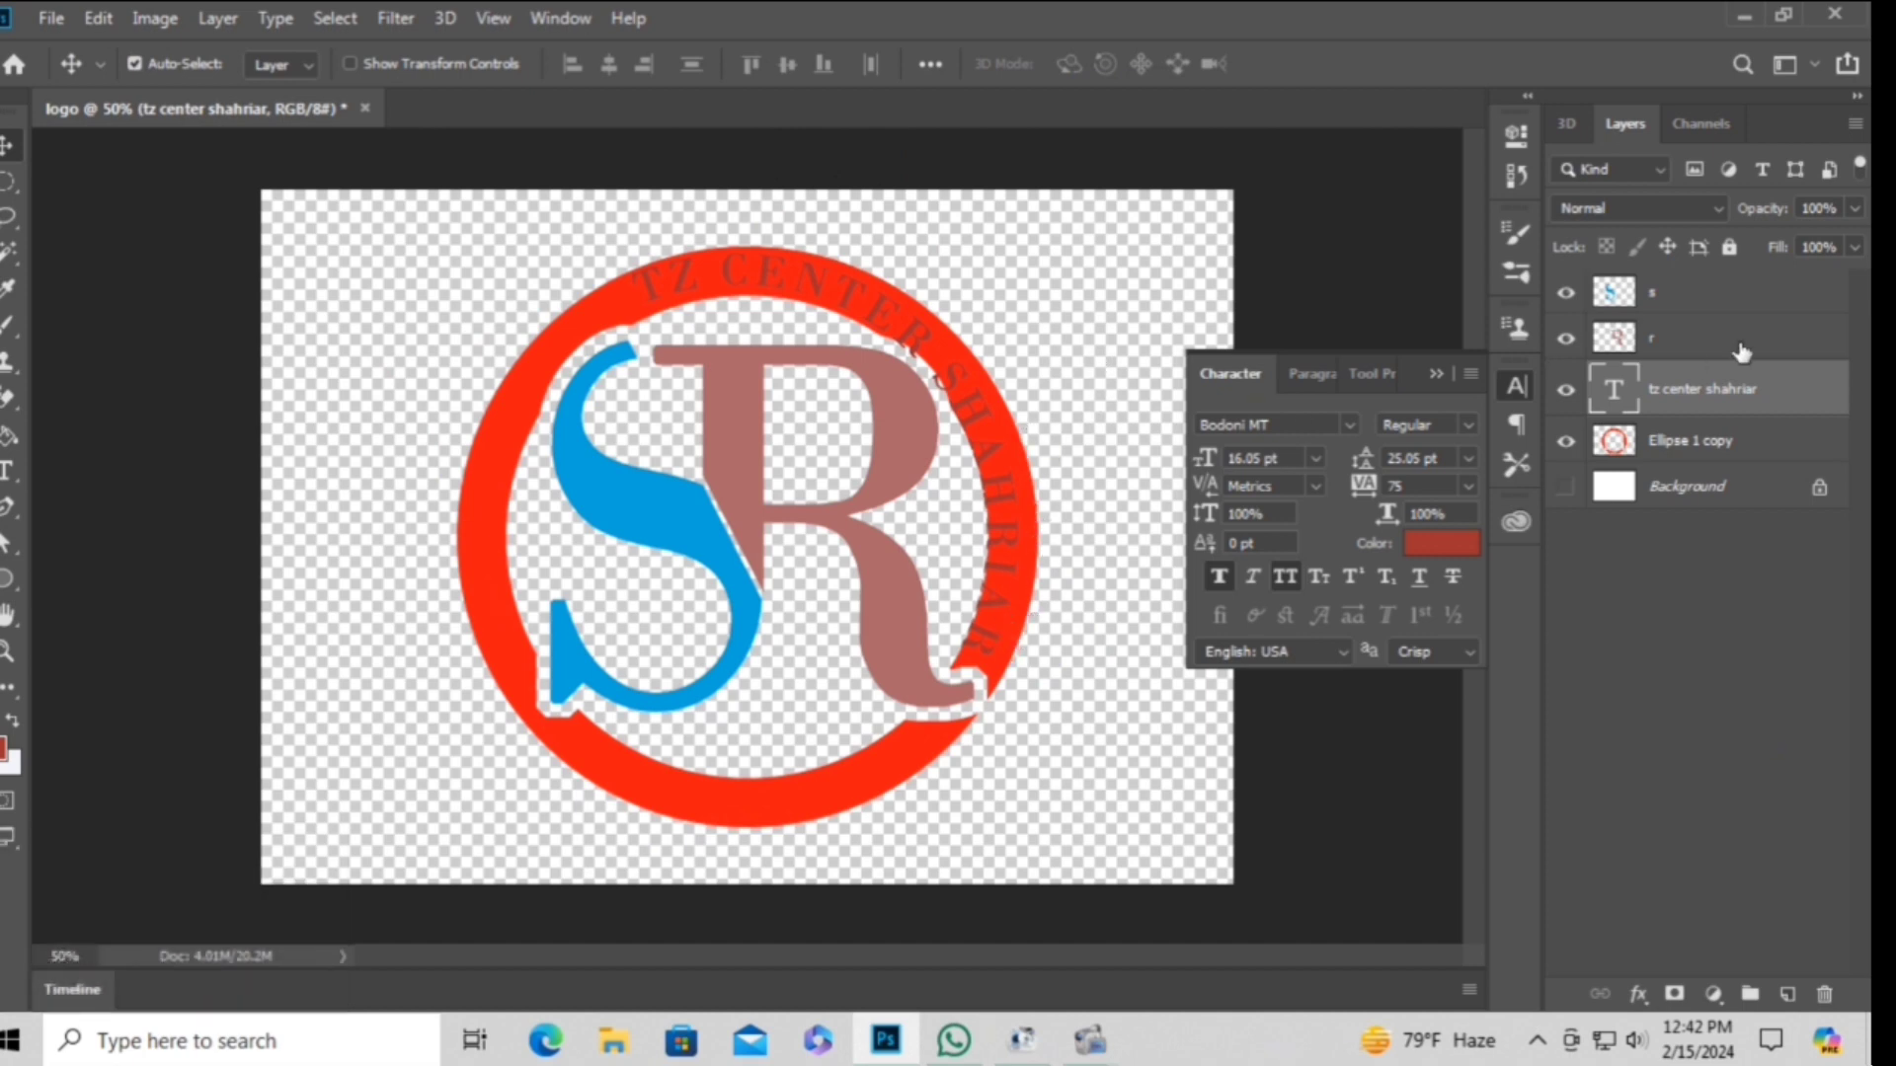
click(1667, 679)
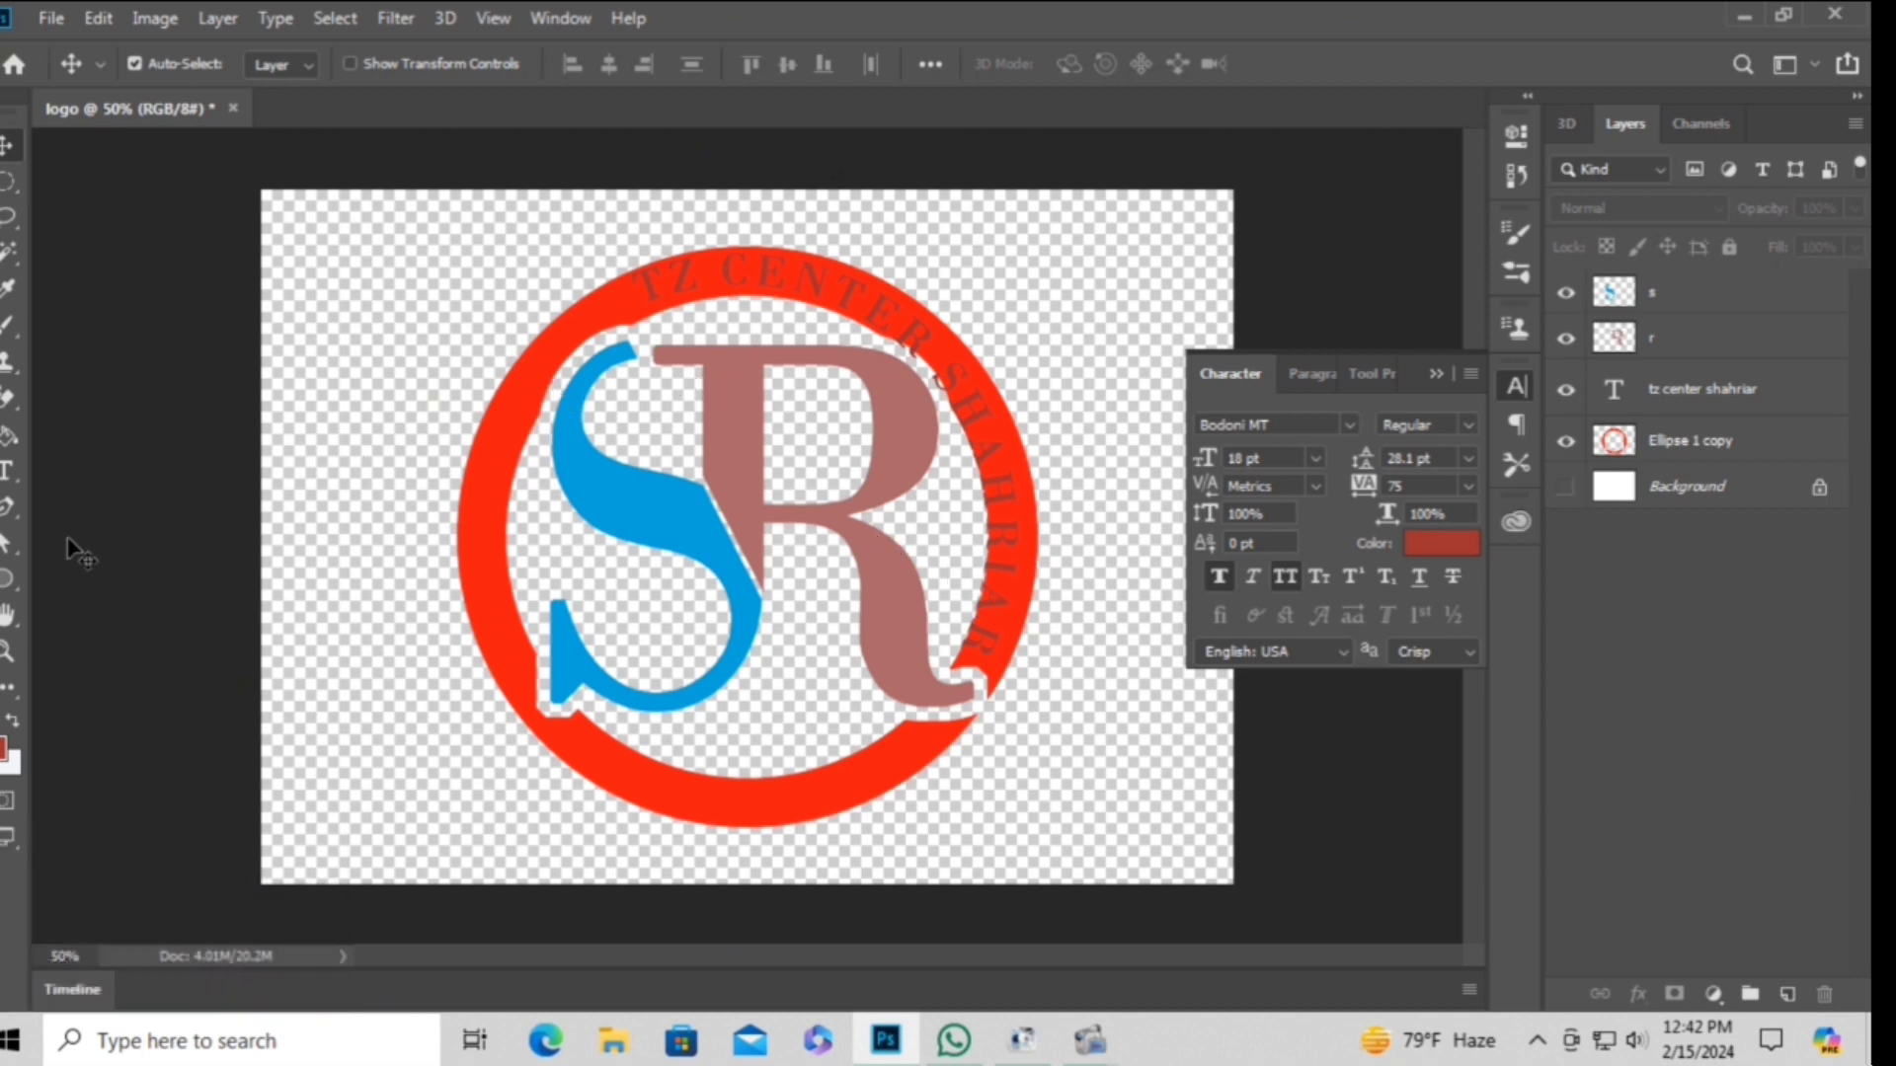
Draw a closed Pen path around the ring's upper-right arc and the curved text, from the S's top tip to the R's foot.
click(7, 508)
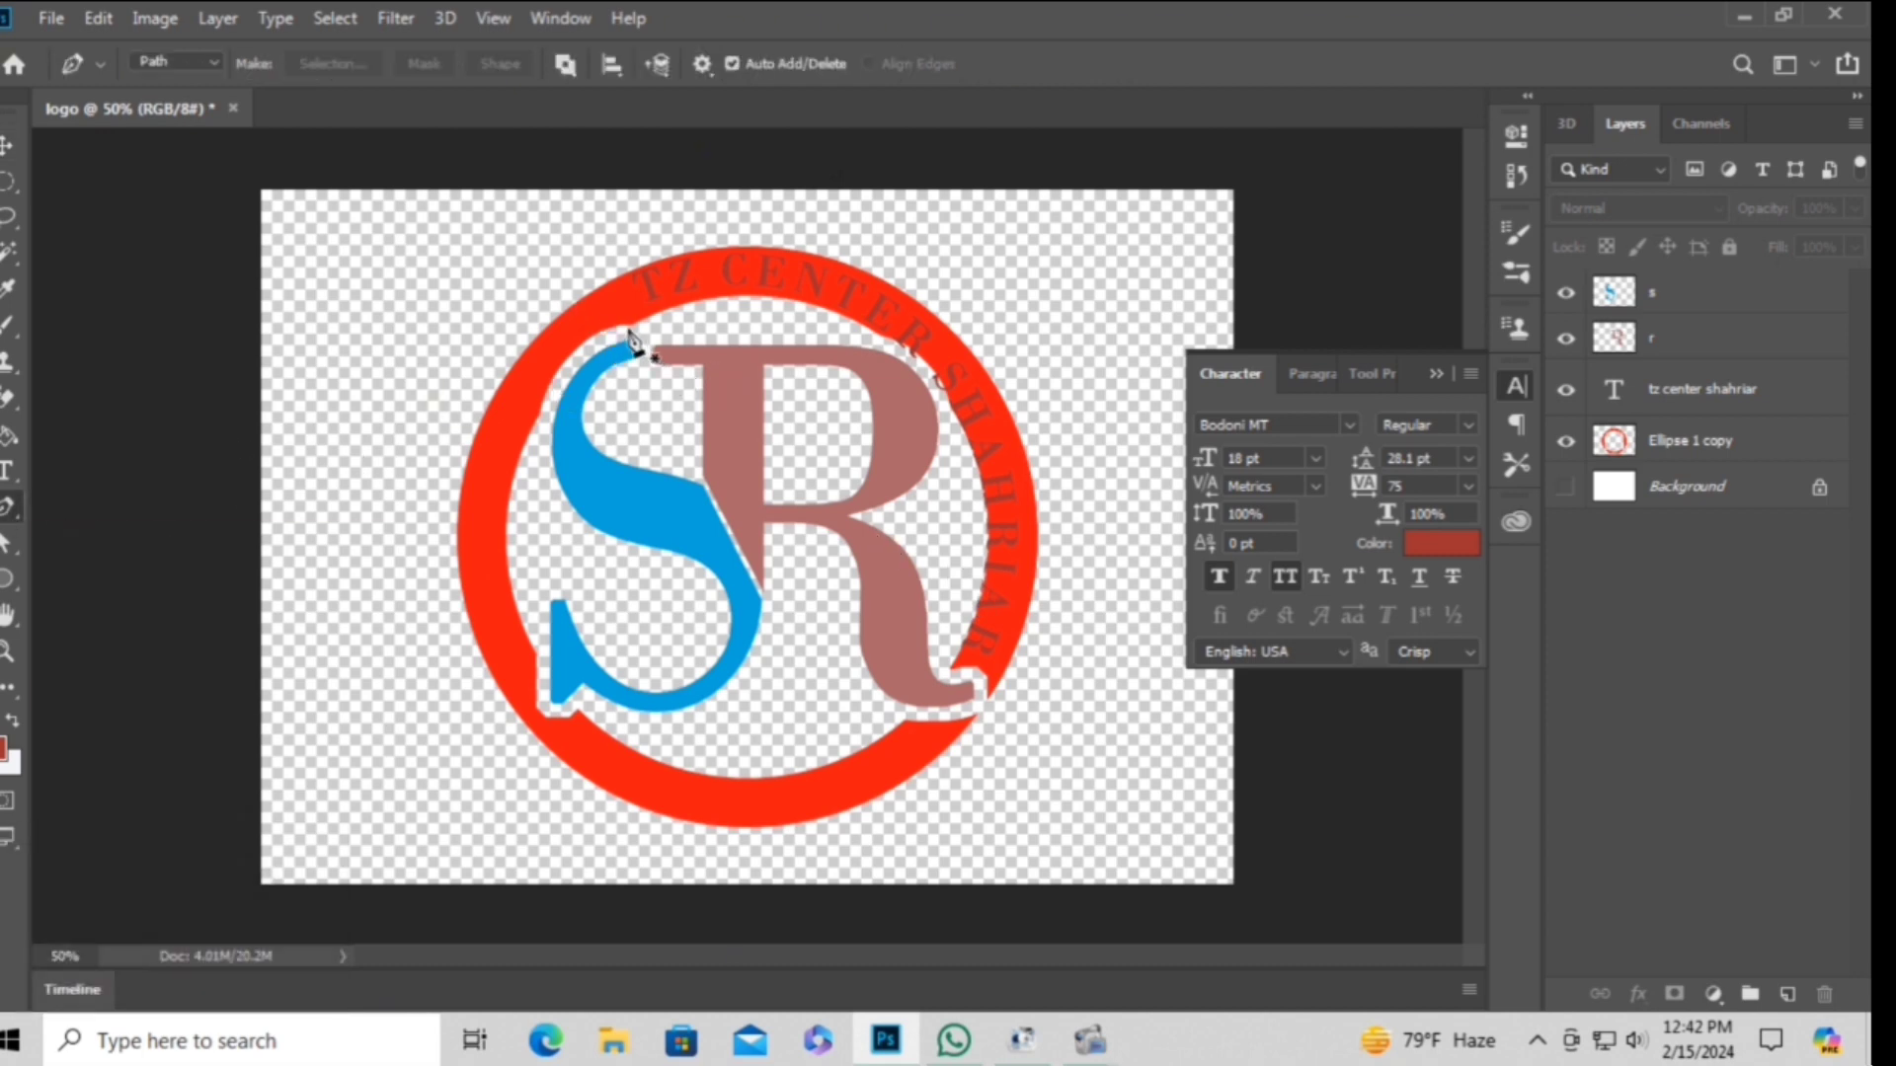
click(628, 329)
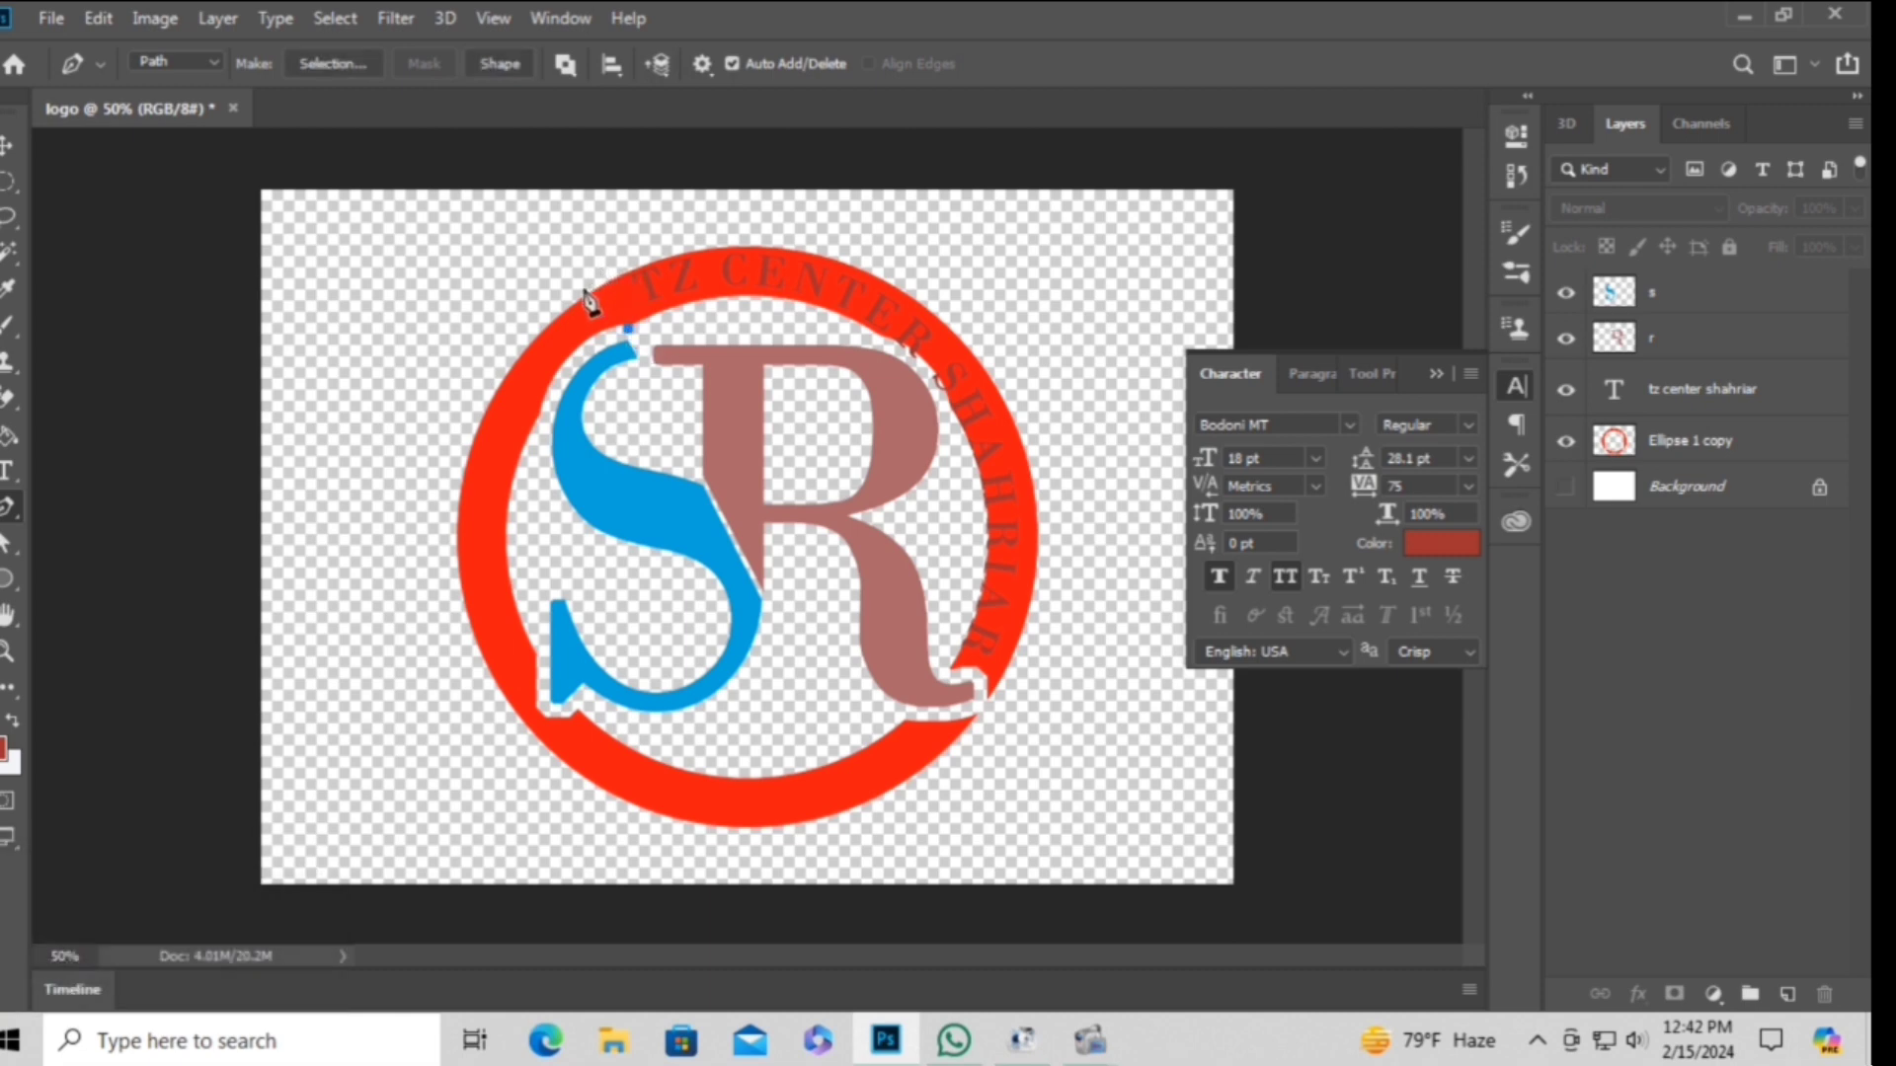
click(619, 257)
click(807, 219)
drag(1065, 314, 1065, 338)
click(1094, 589)
click(1088, 736)
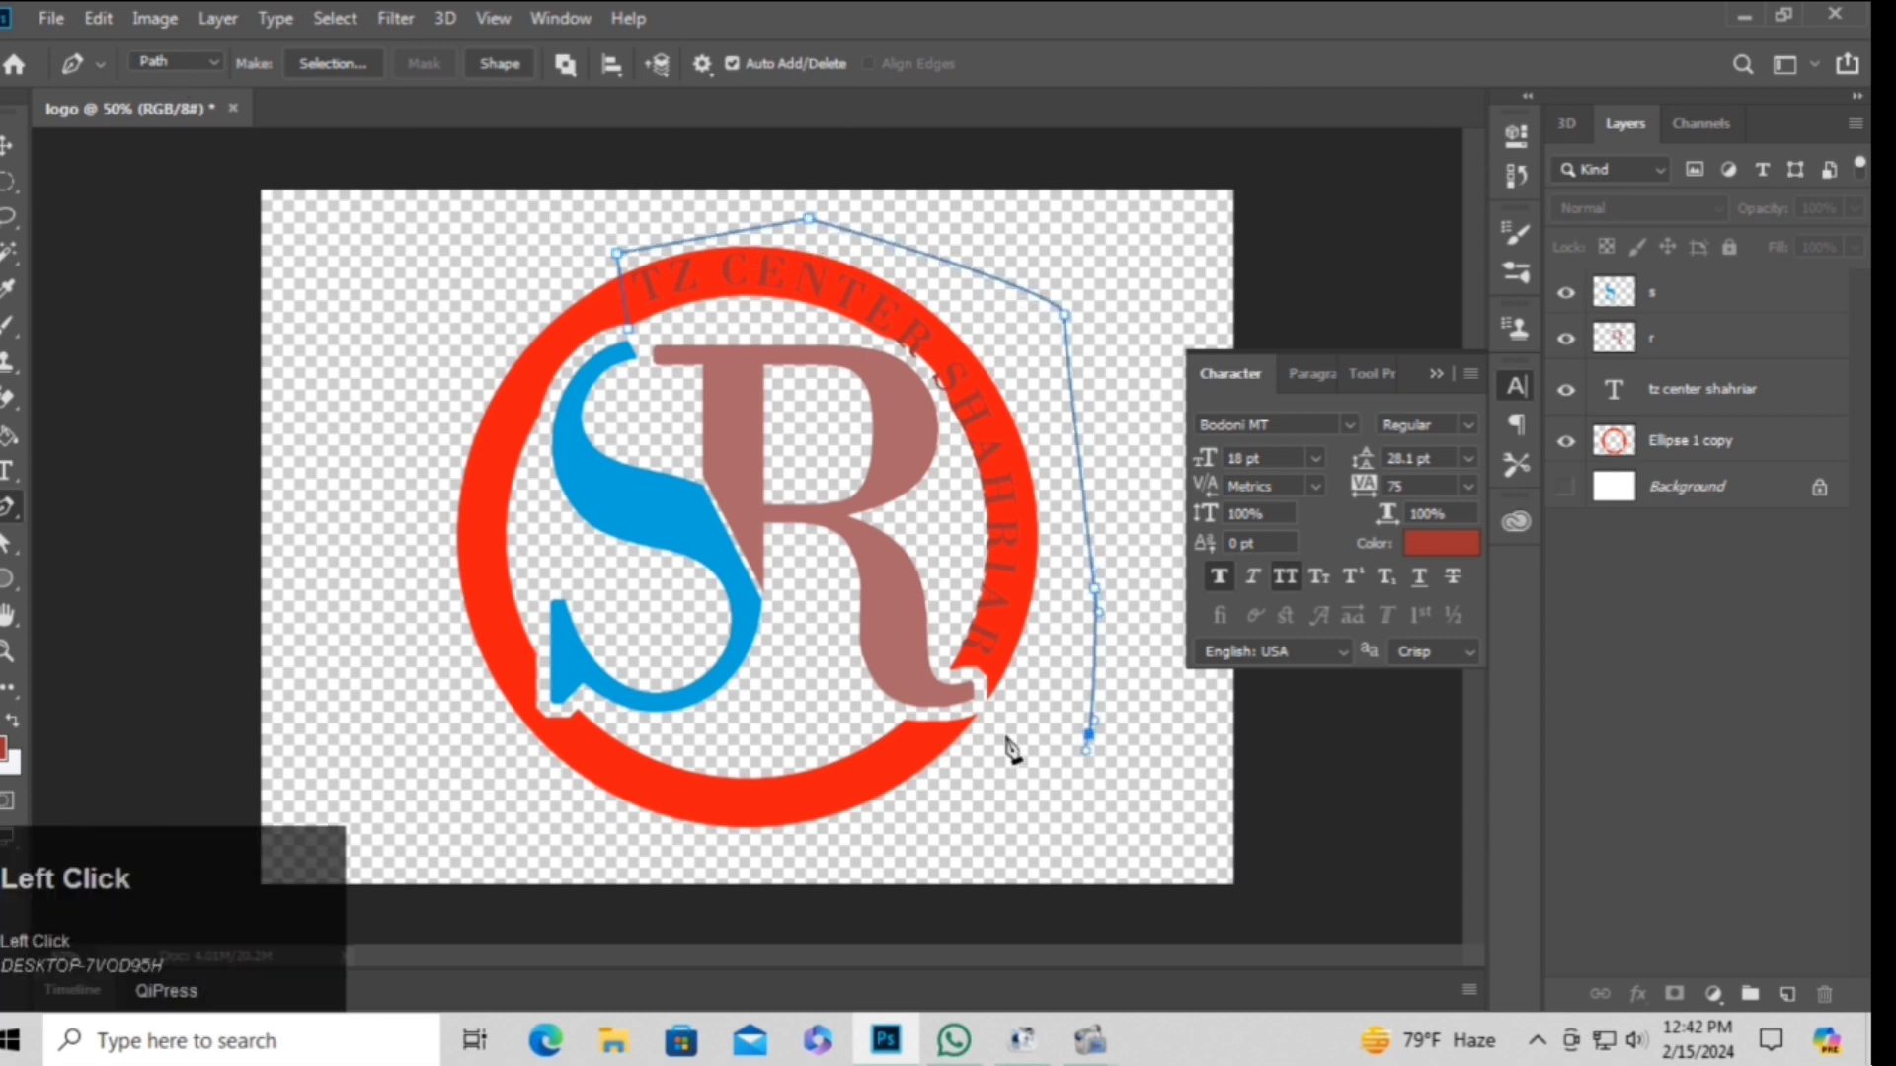
click(1000, 724)
drag(974, 700, 859, 665)
drag(820, 617, 729, 499)
drag(659, 409, 647, 383)
click(629, 330)
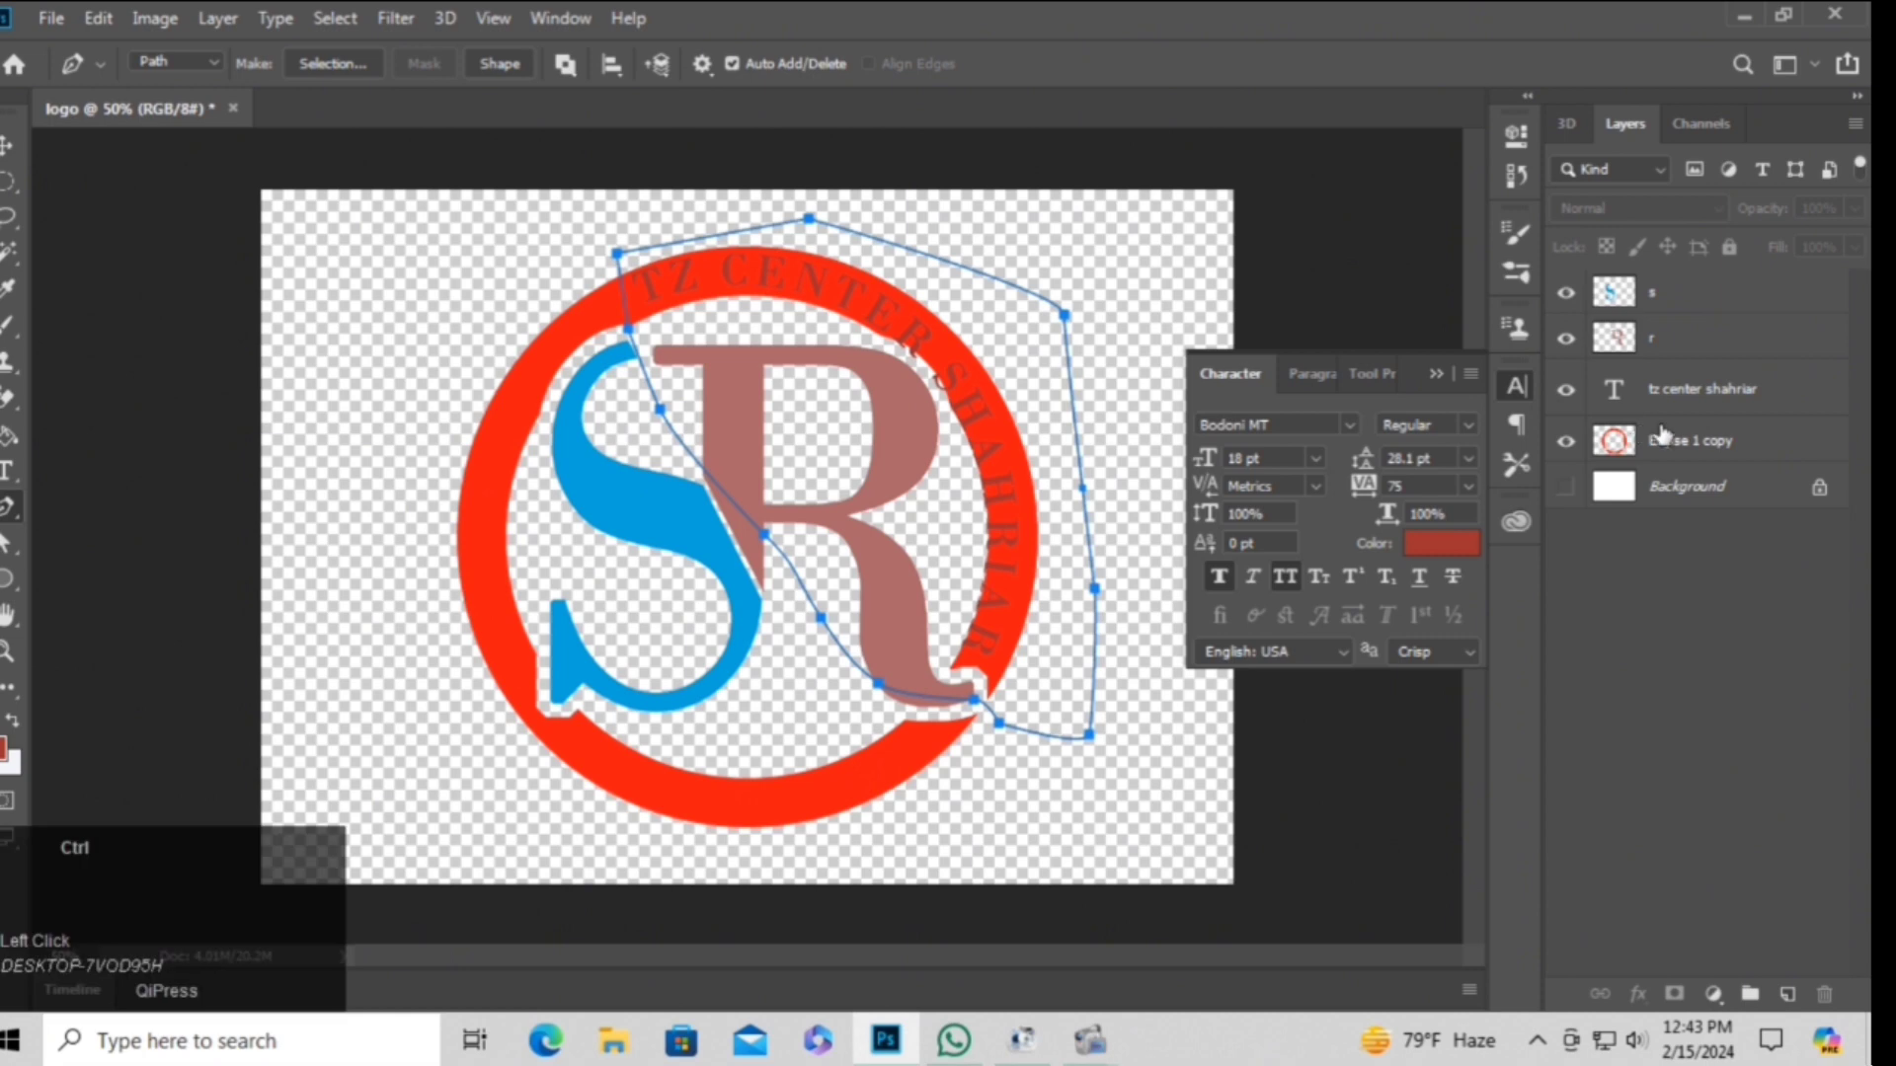
Convert the path to a selection, delete that part of the ring from the Ellipse 1 copy layer, and deselect.
key(ctrl+Return)
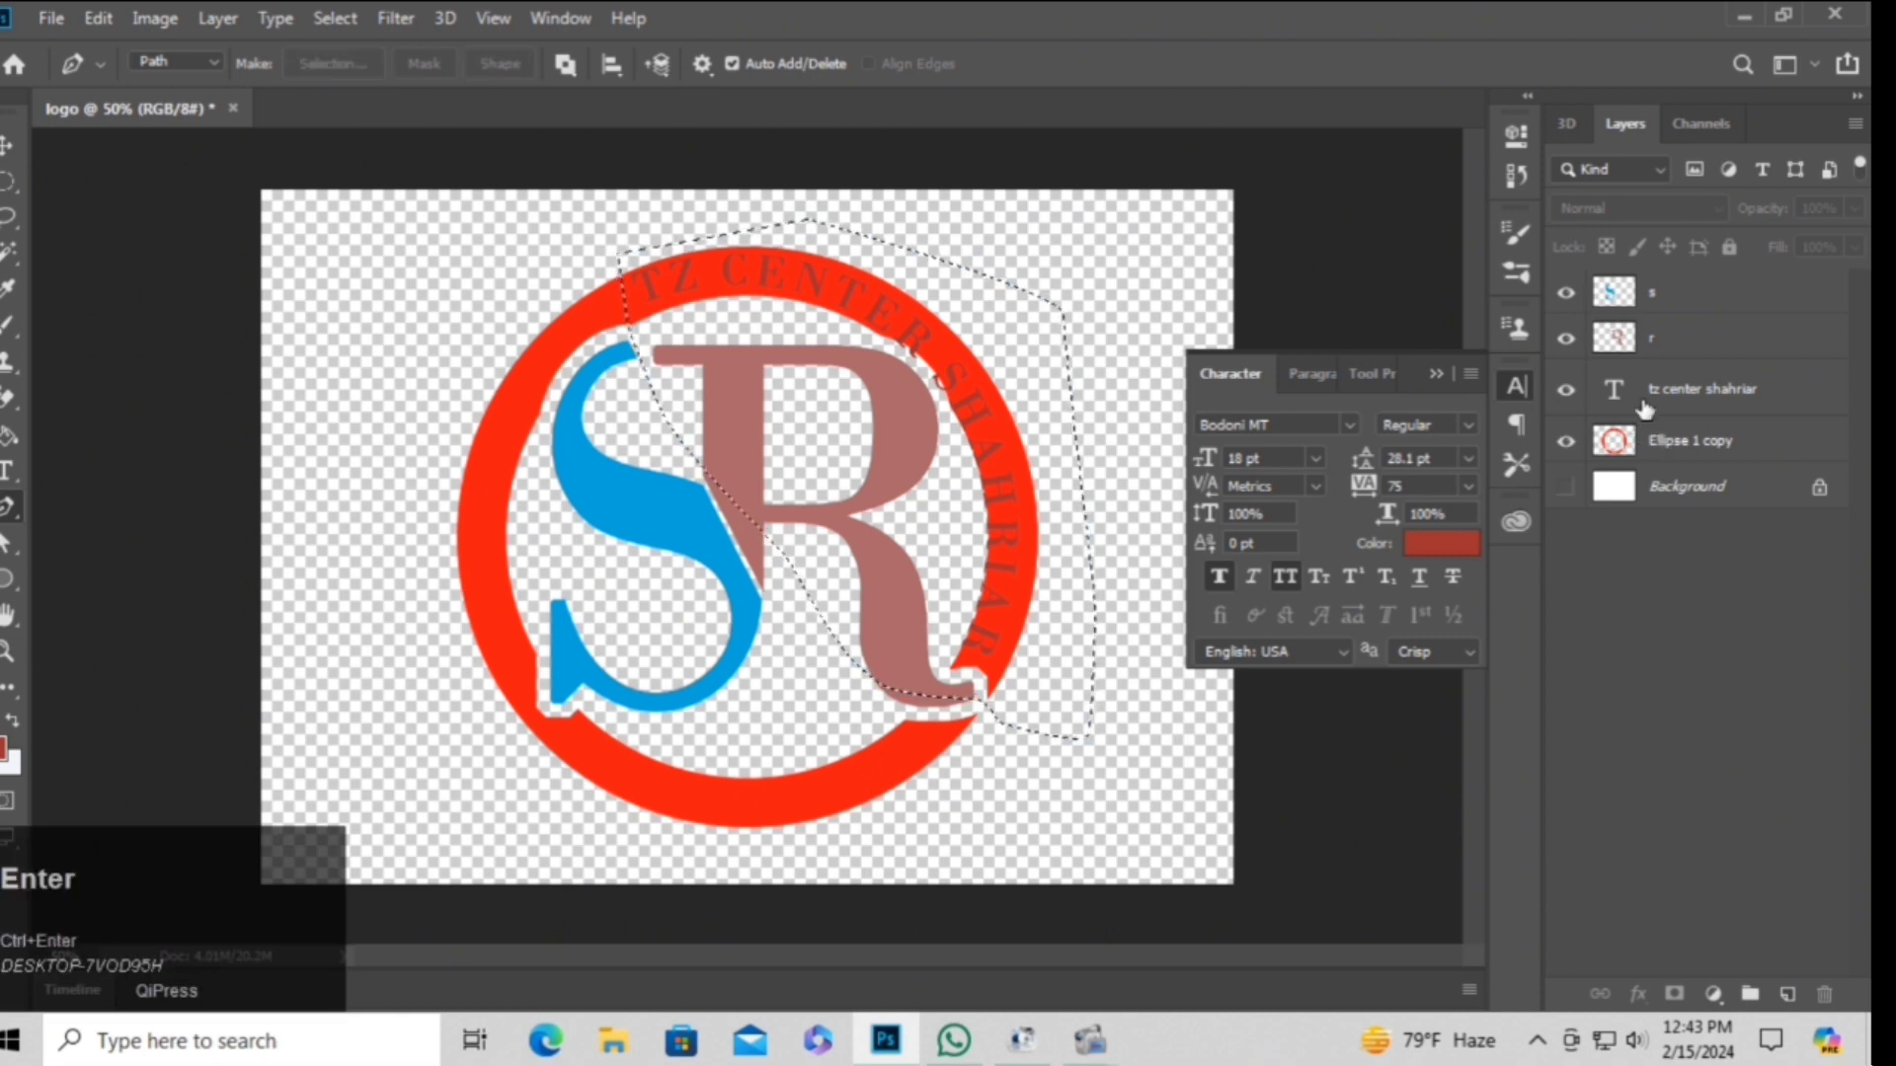
click(1680, 447)
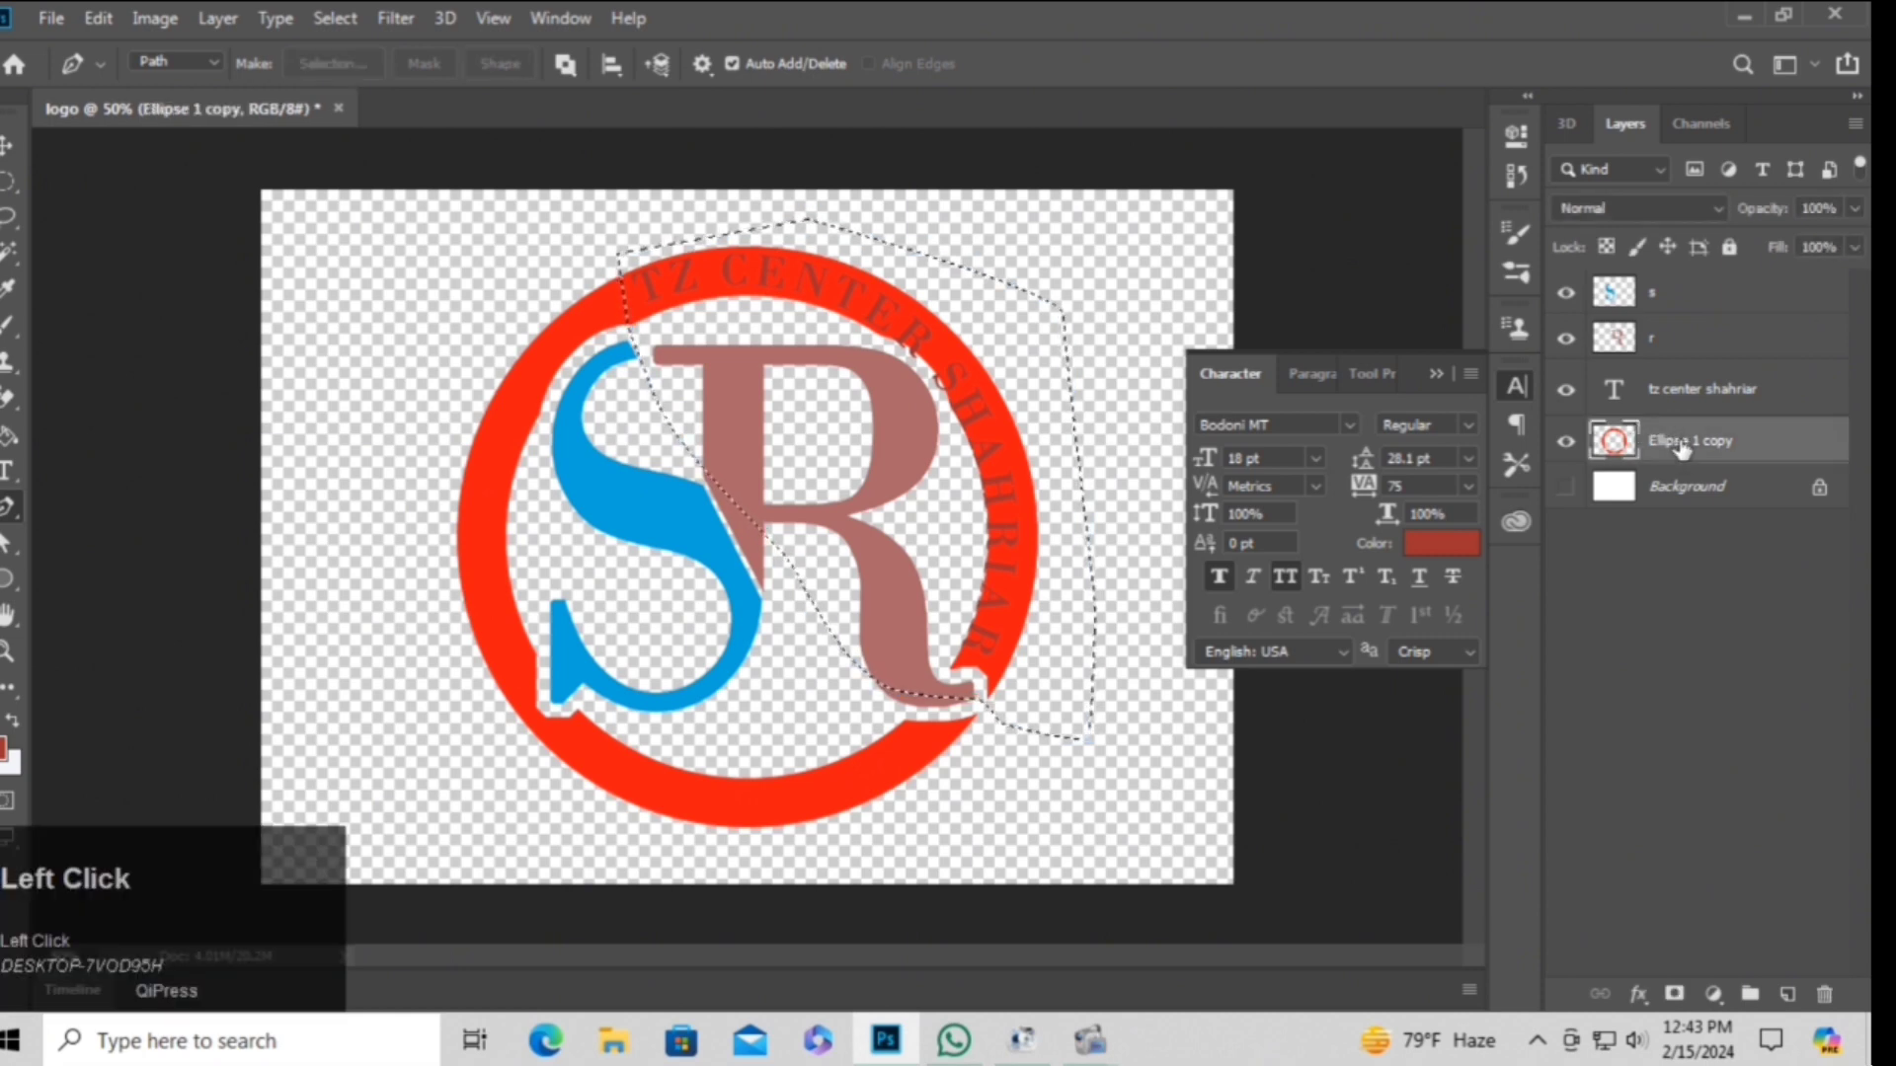
key(Delete)
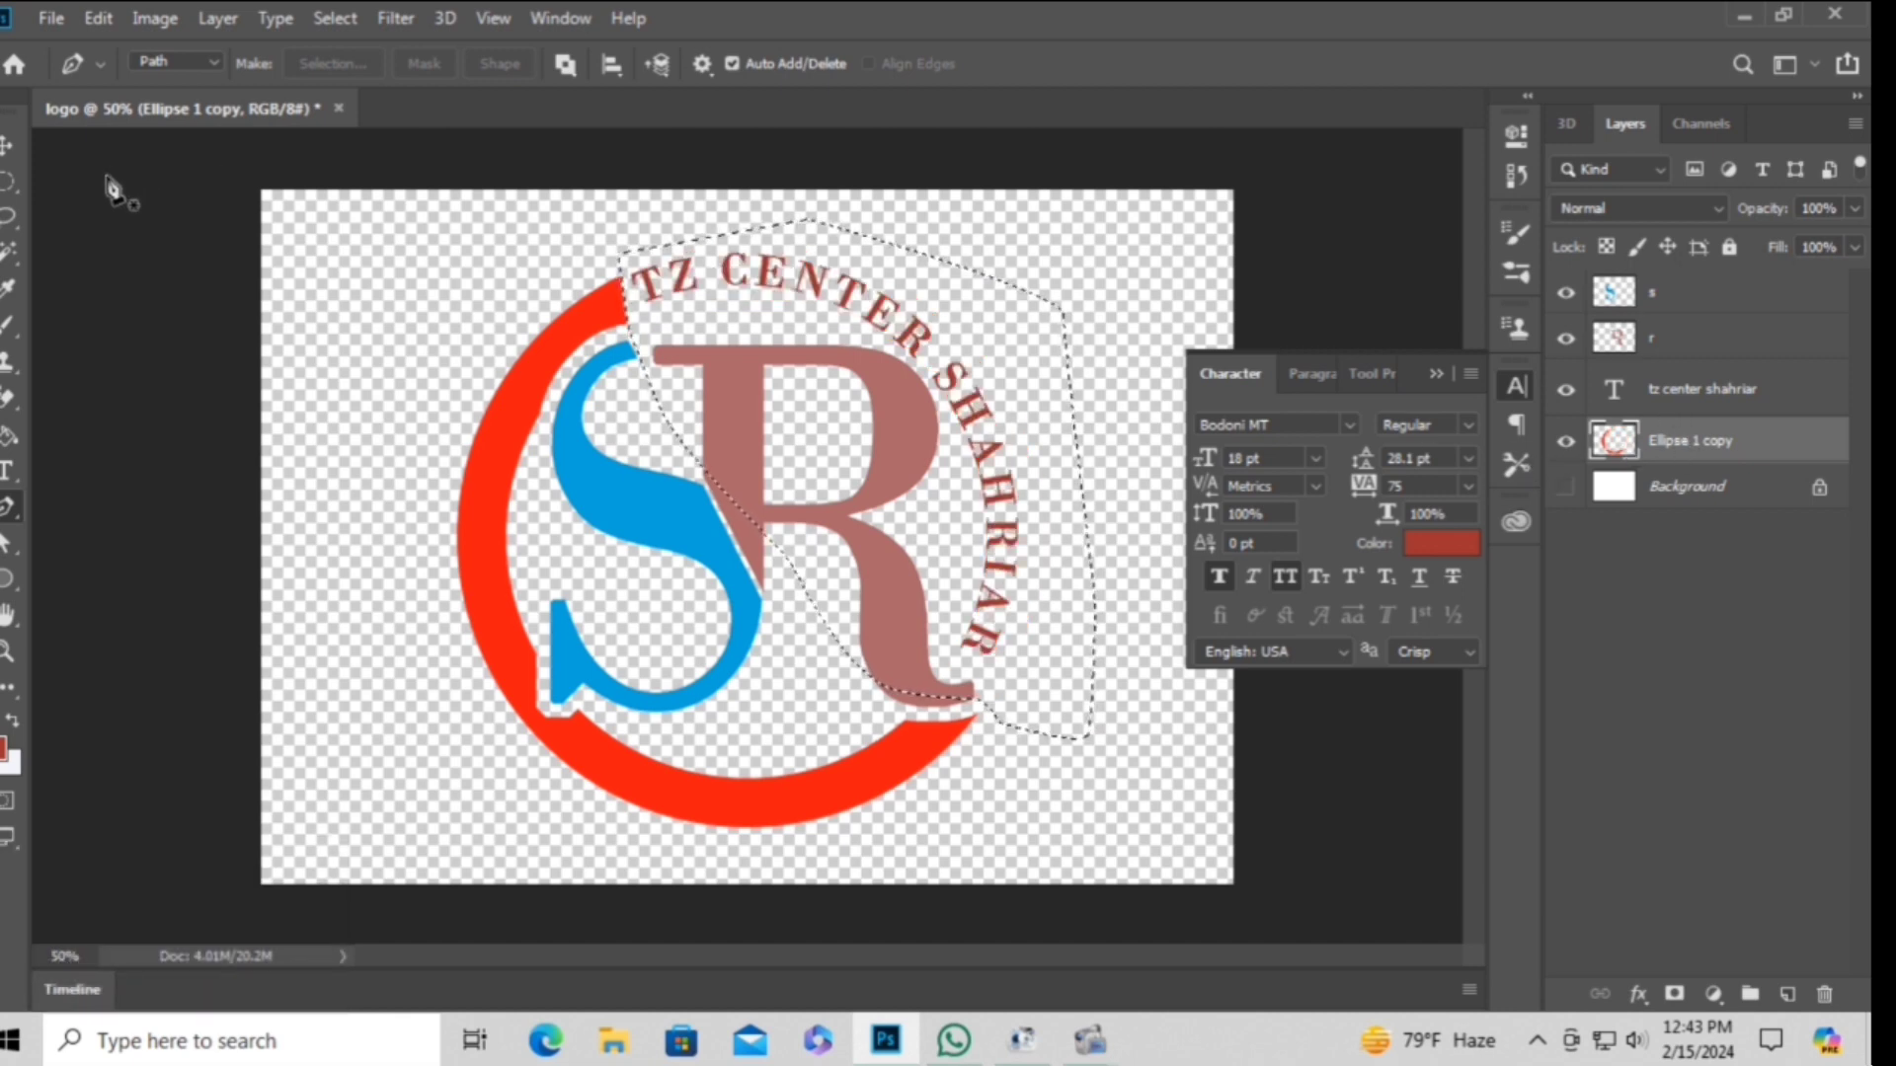
click(8, 145)
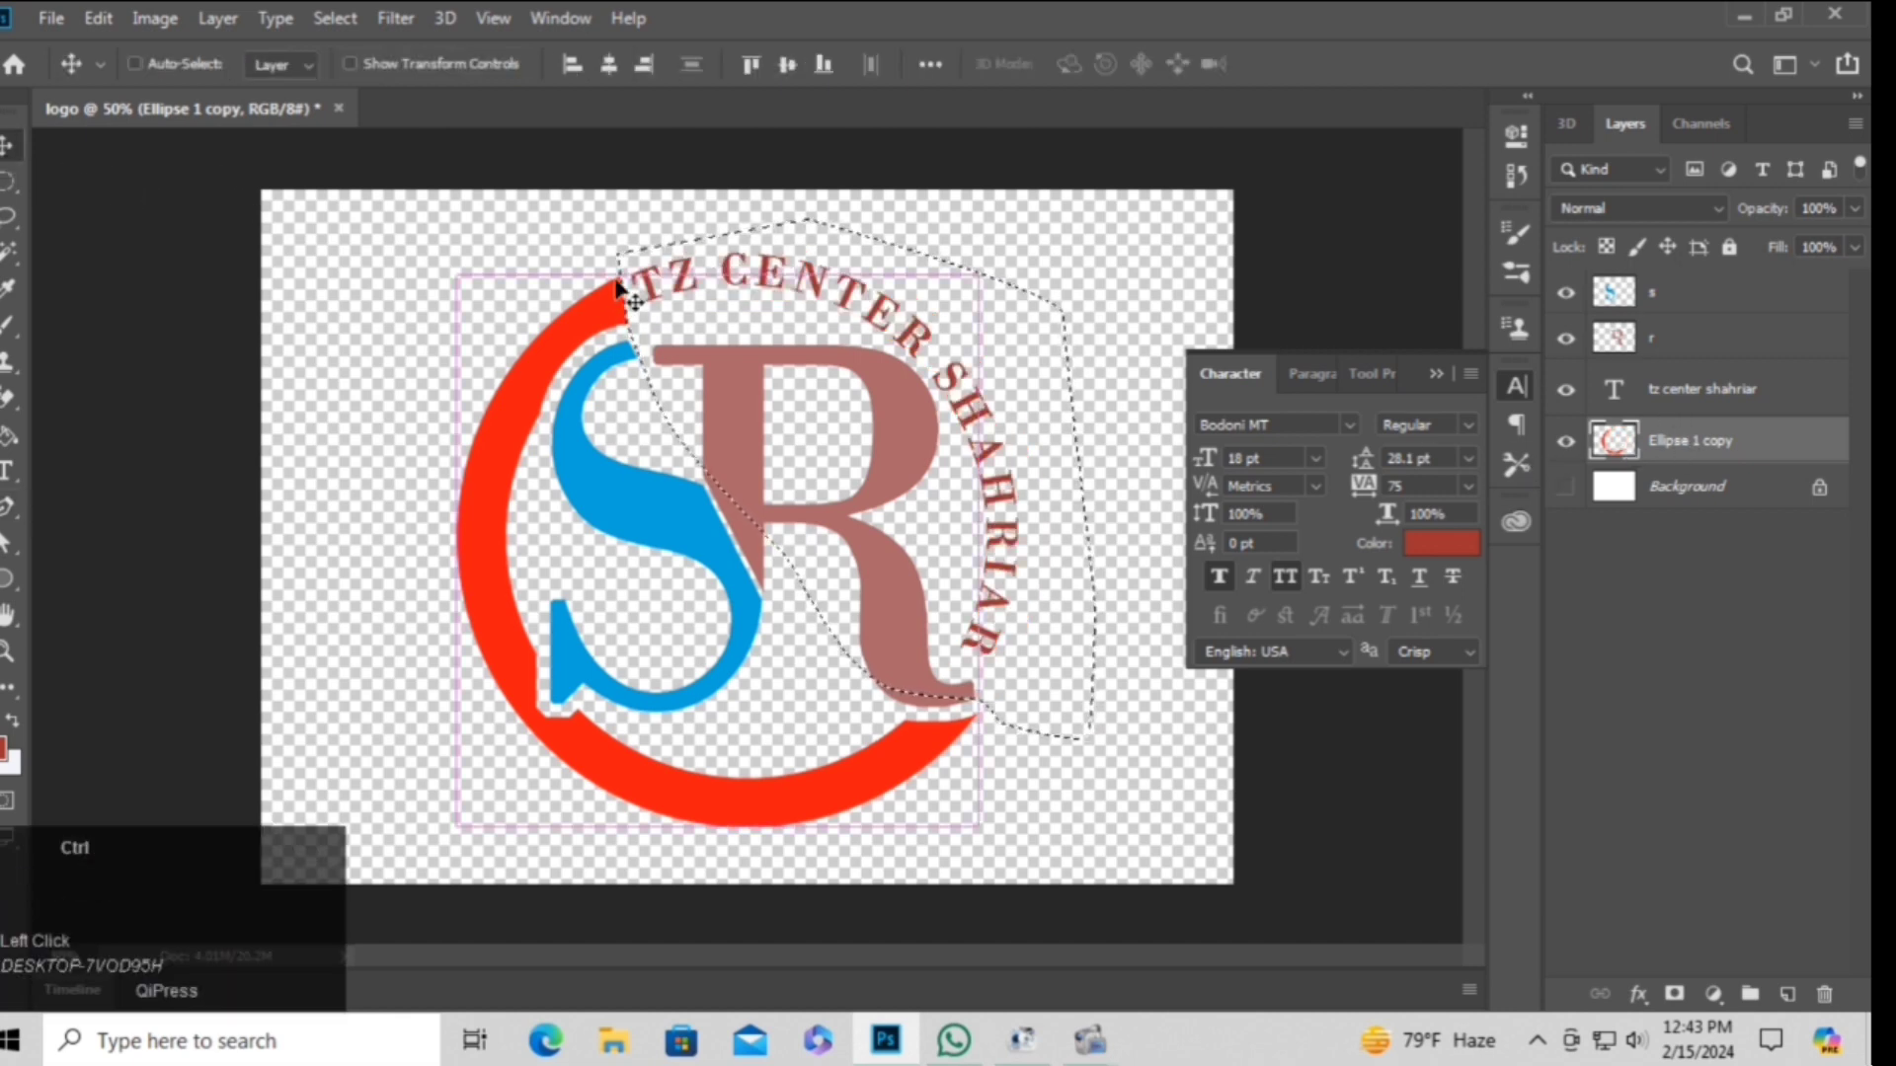
key(ctrl+d)
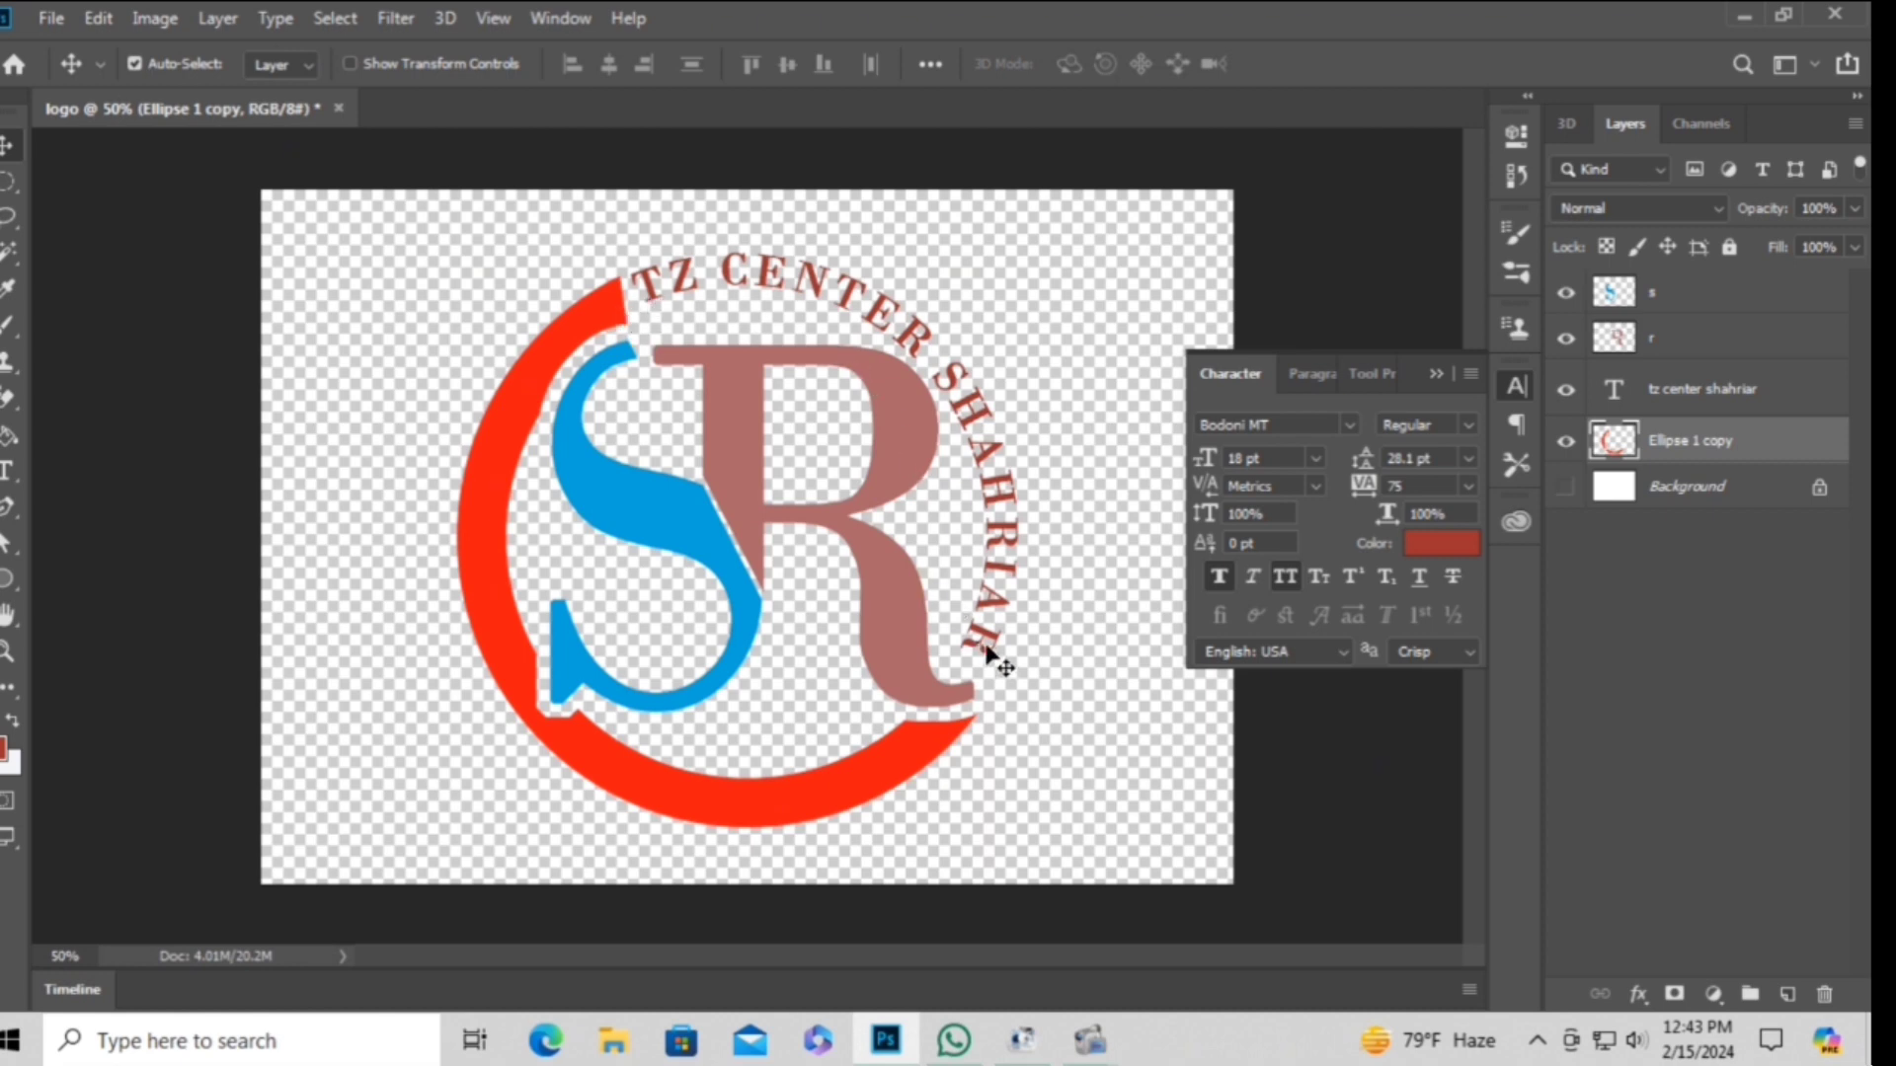
Nudge the curved text two steps right and two steps down to fit the ring's opening.
click(1003, 608)
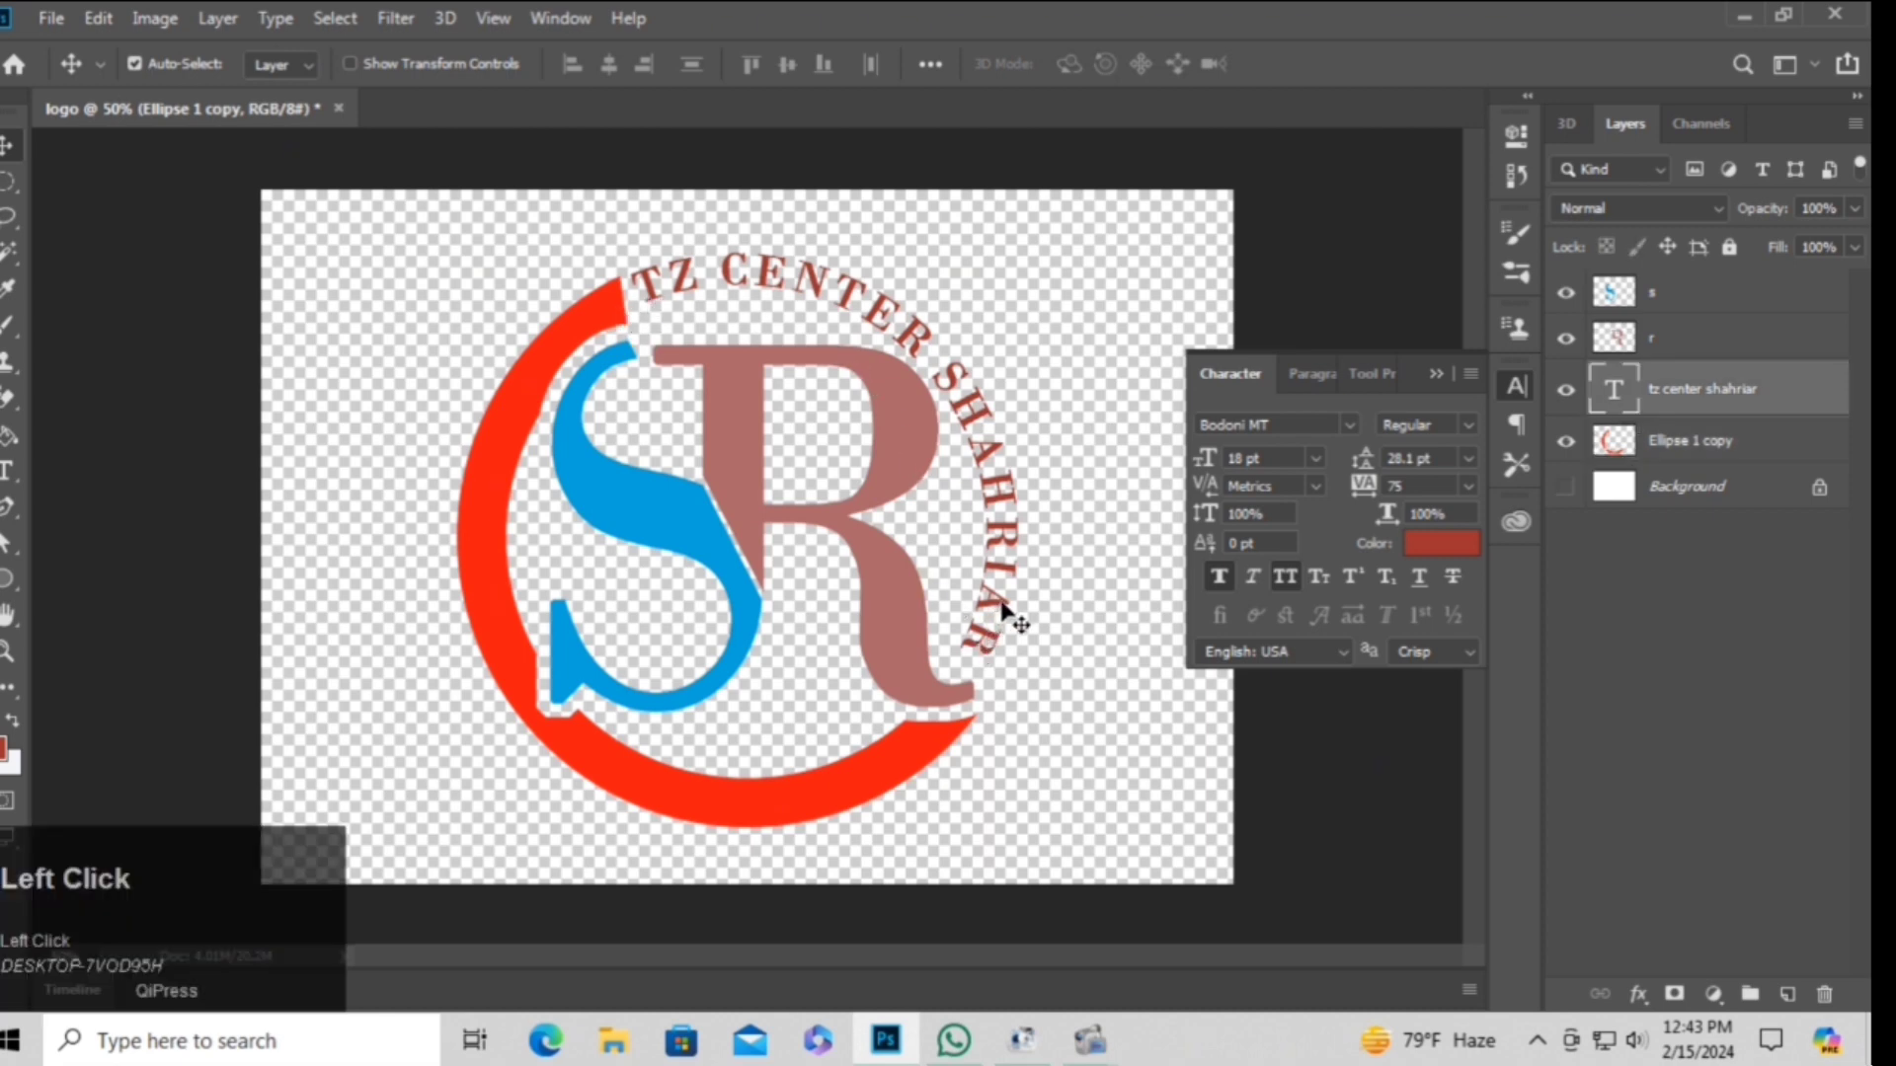
key(Right)
key(Right)
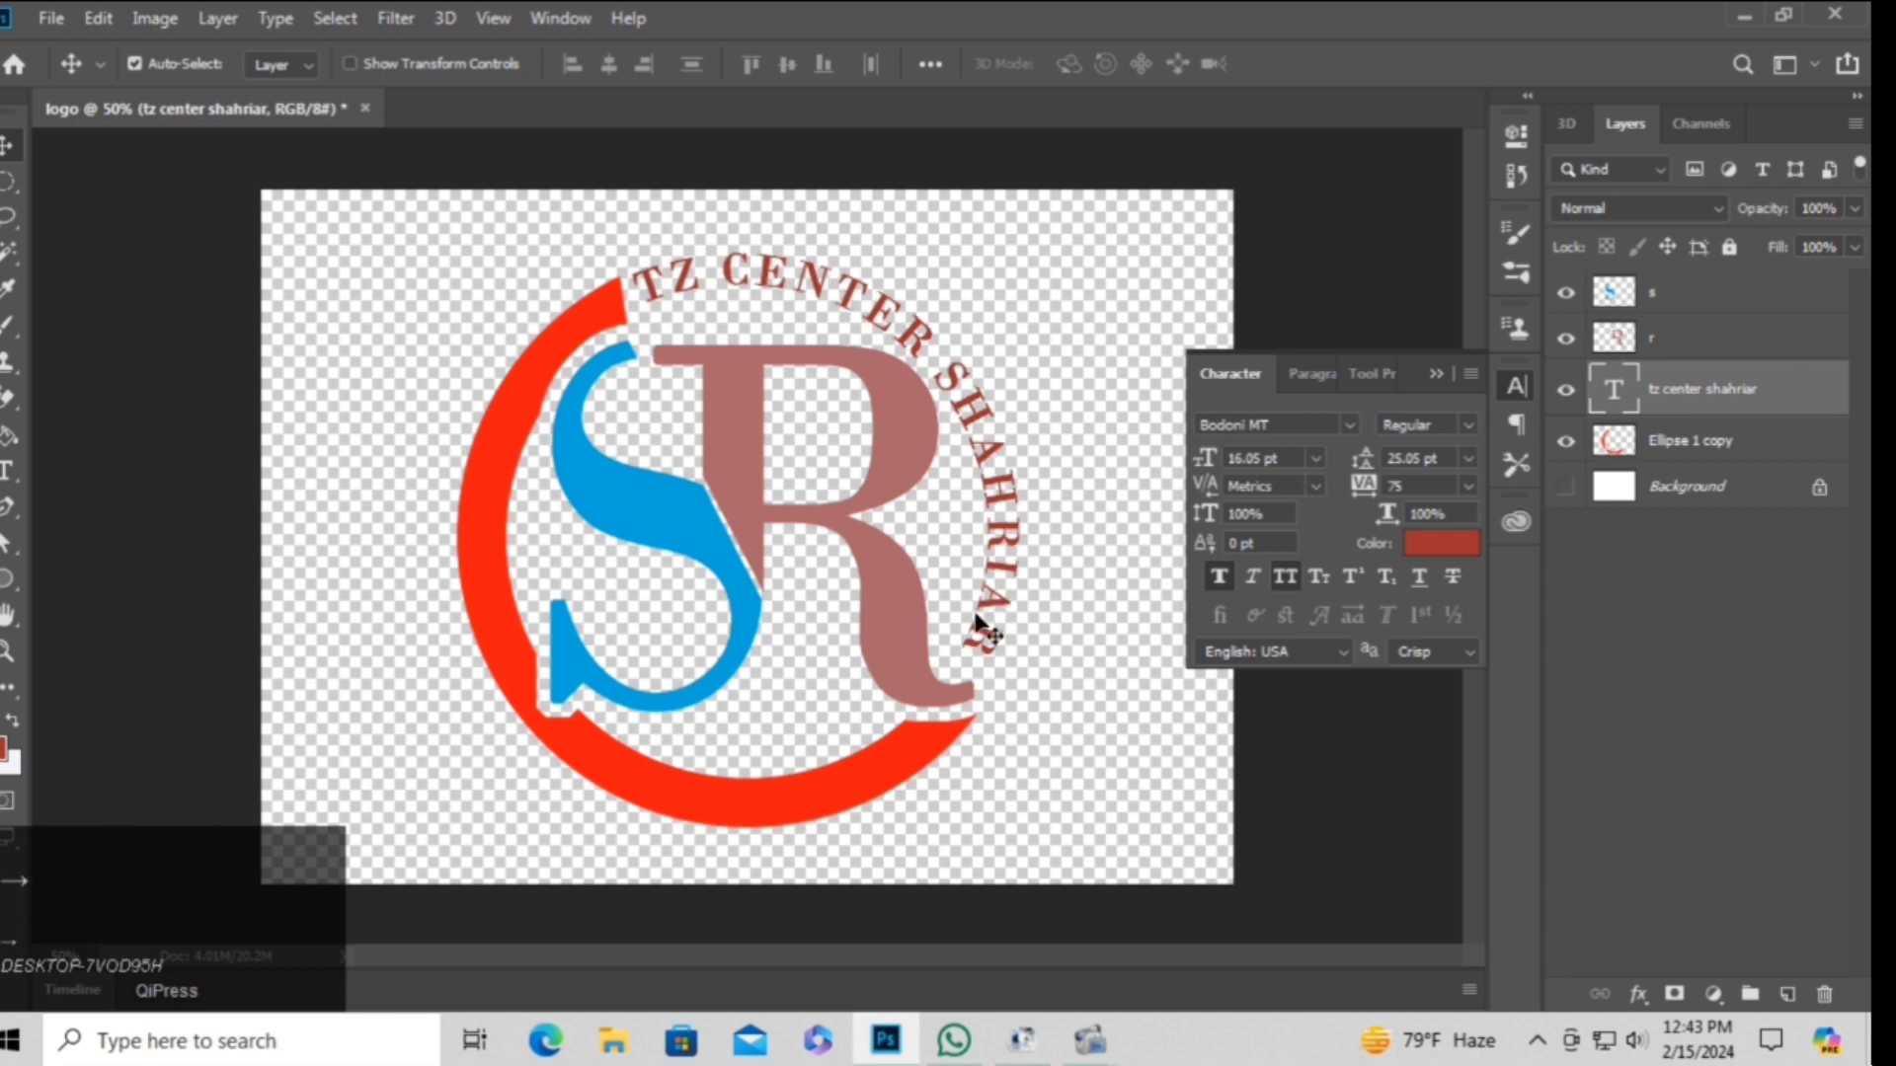
key(Down)
key(Down)
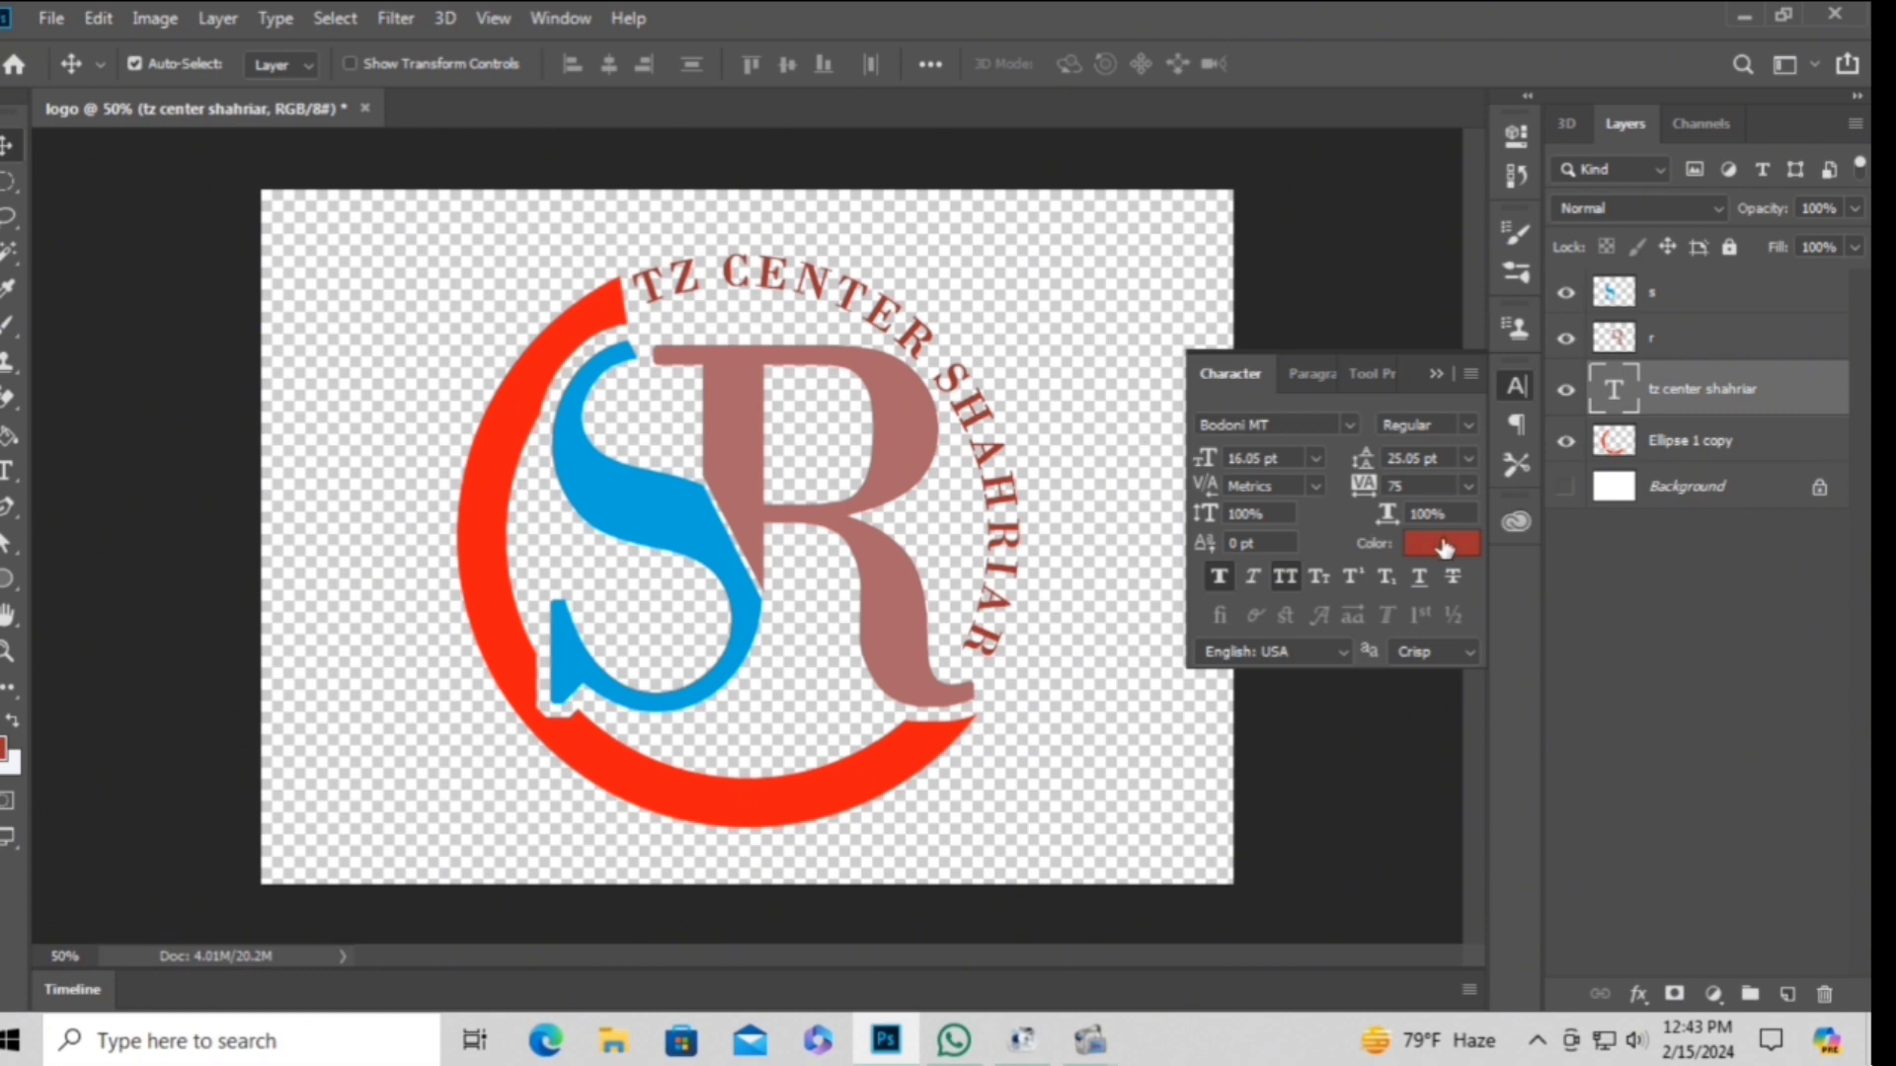
Set the curved text's color to bright red #fe0404.
click(980, 427)
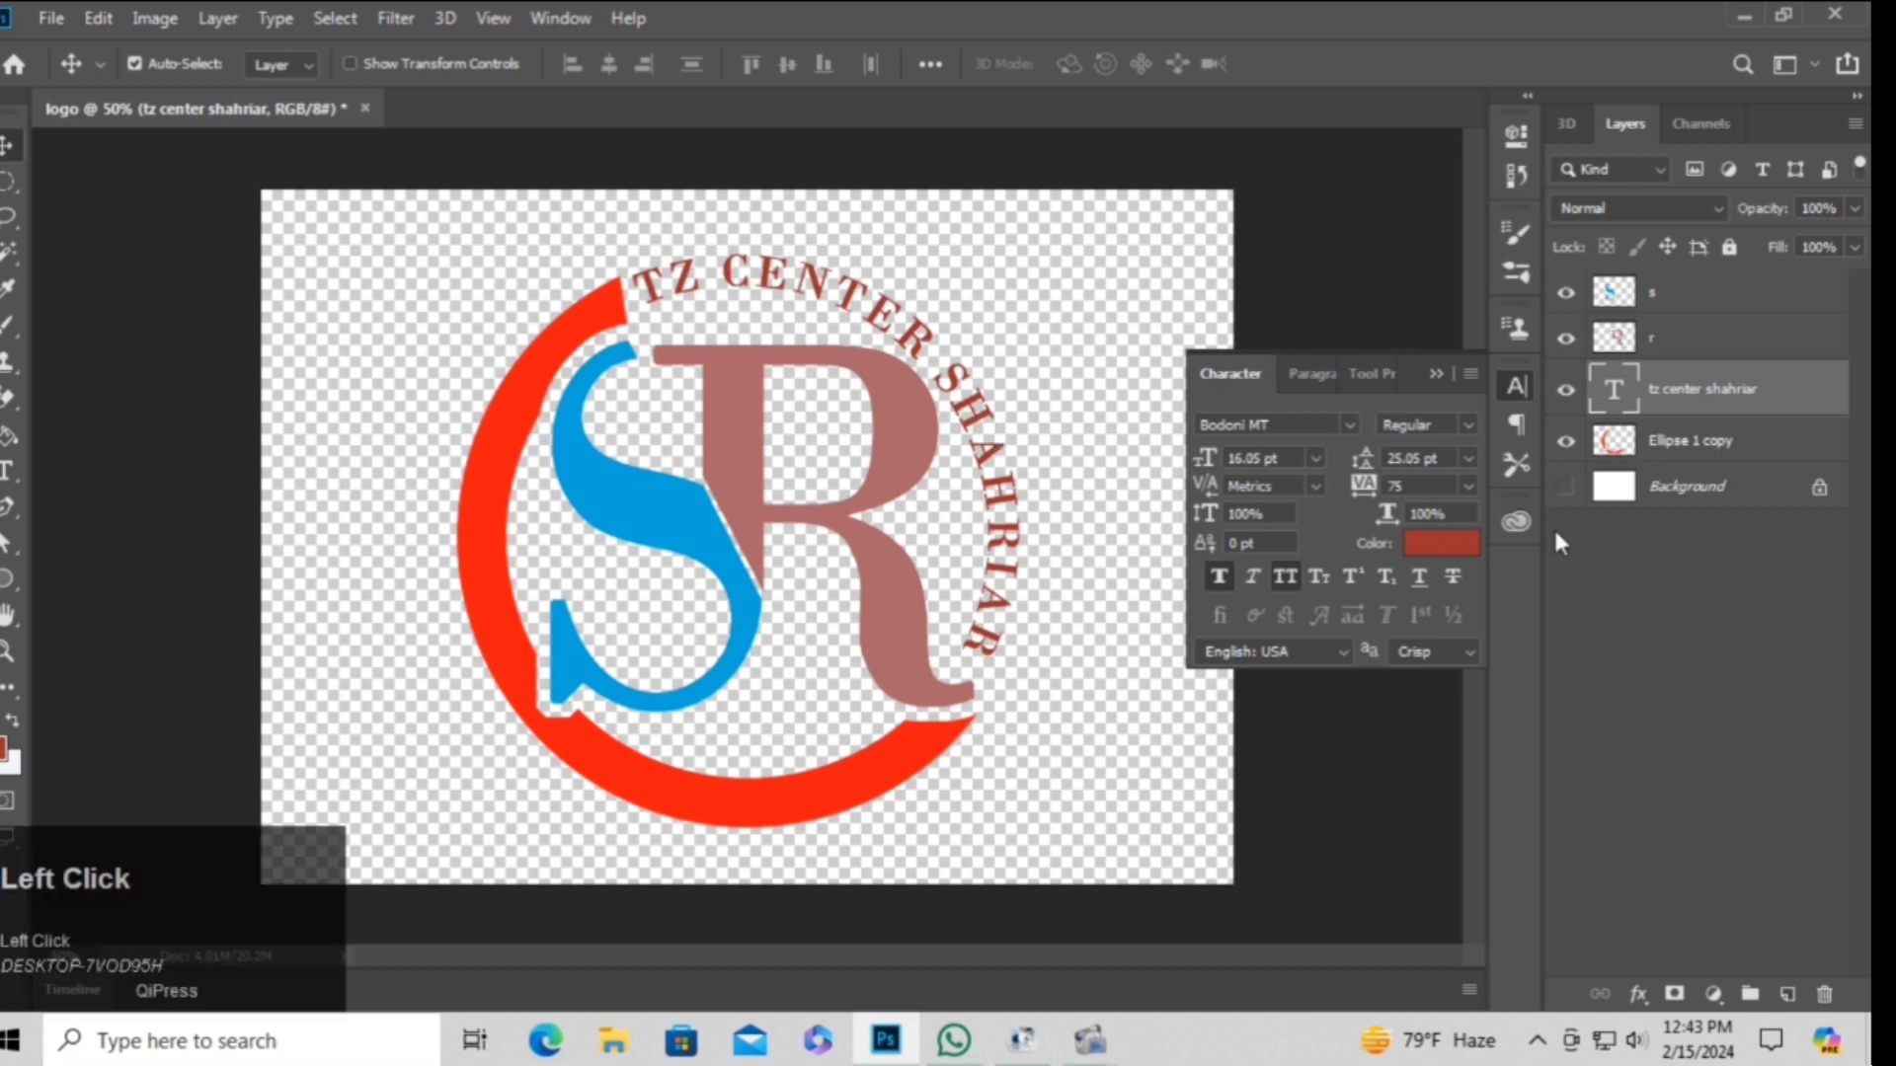
click(1442, 543)
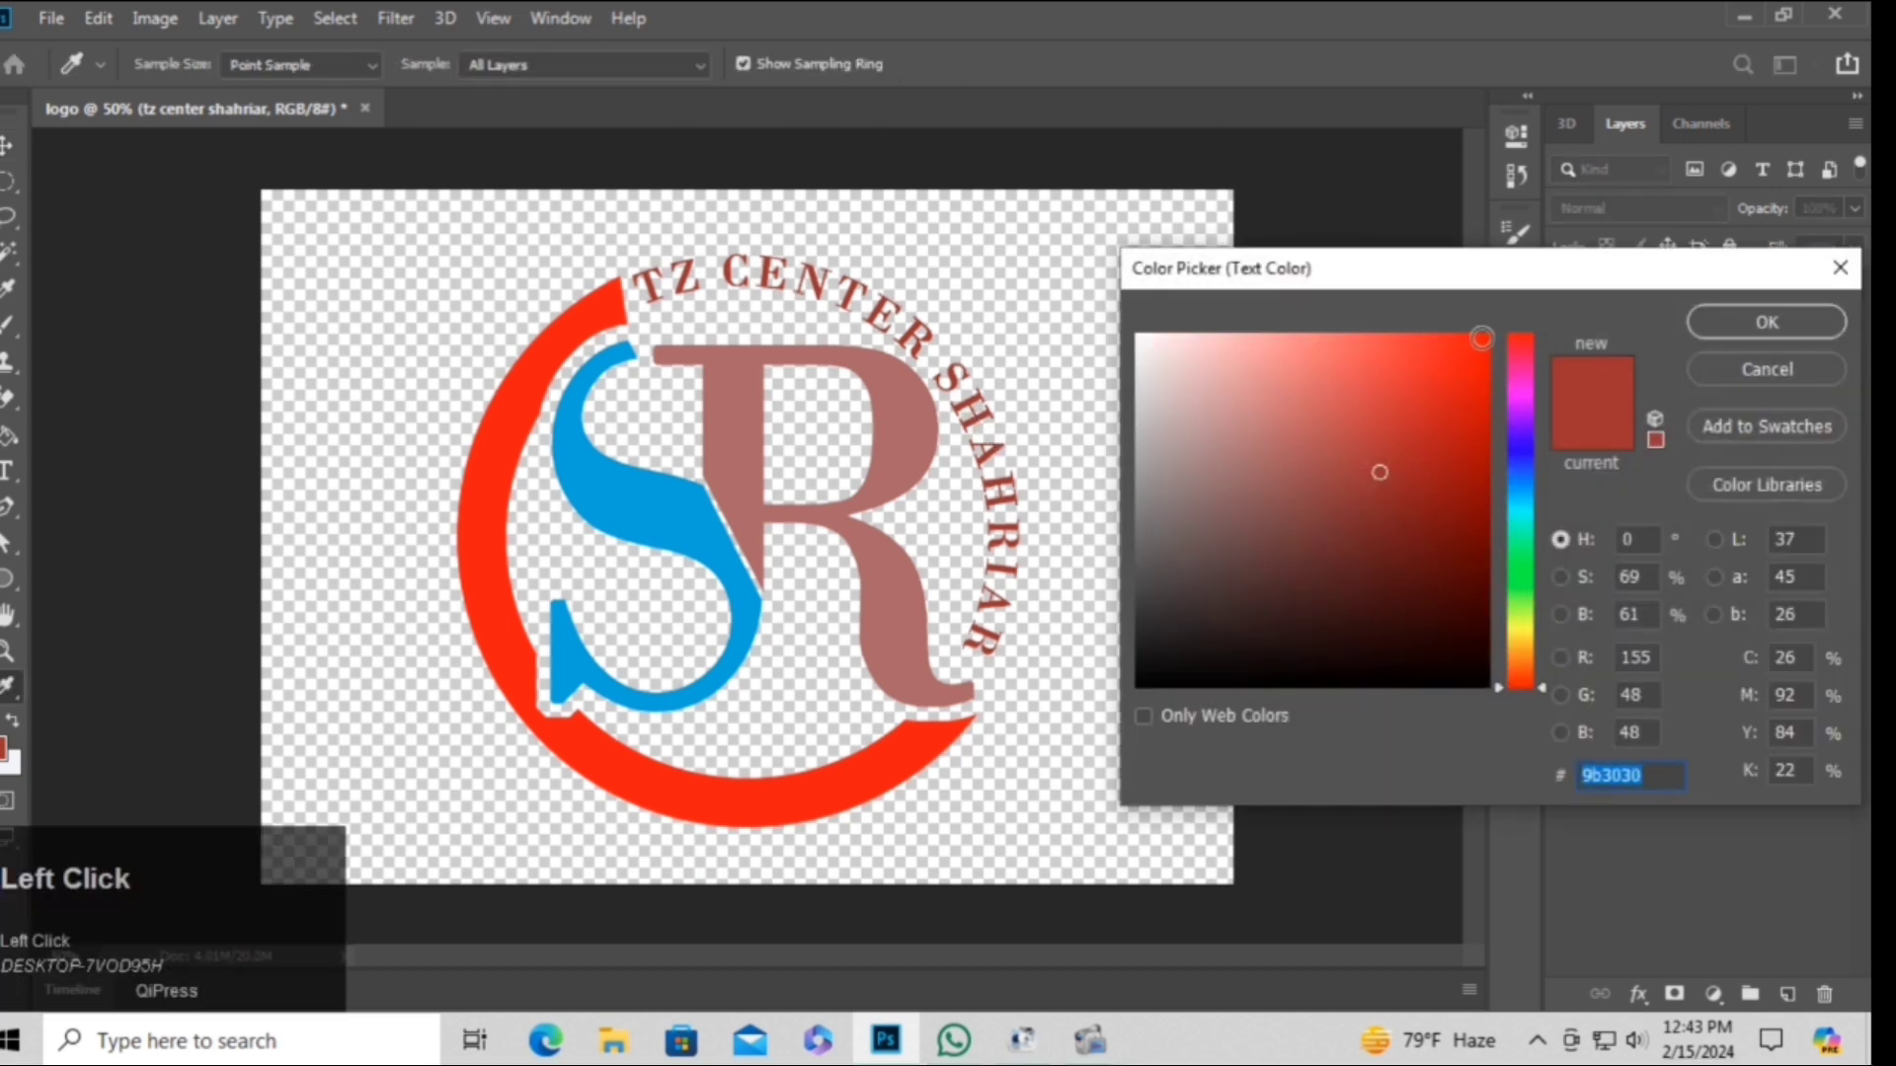
click(1483, 336)
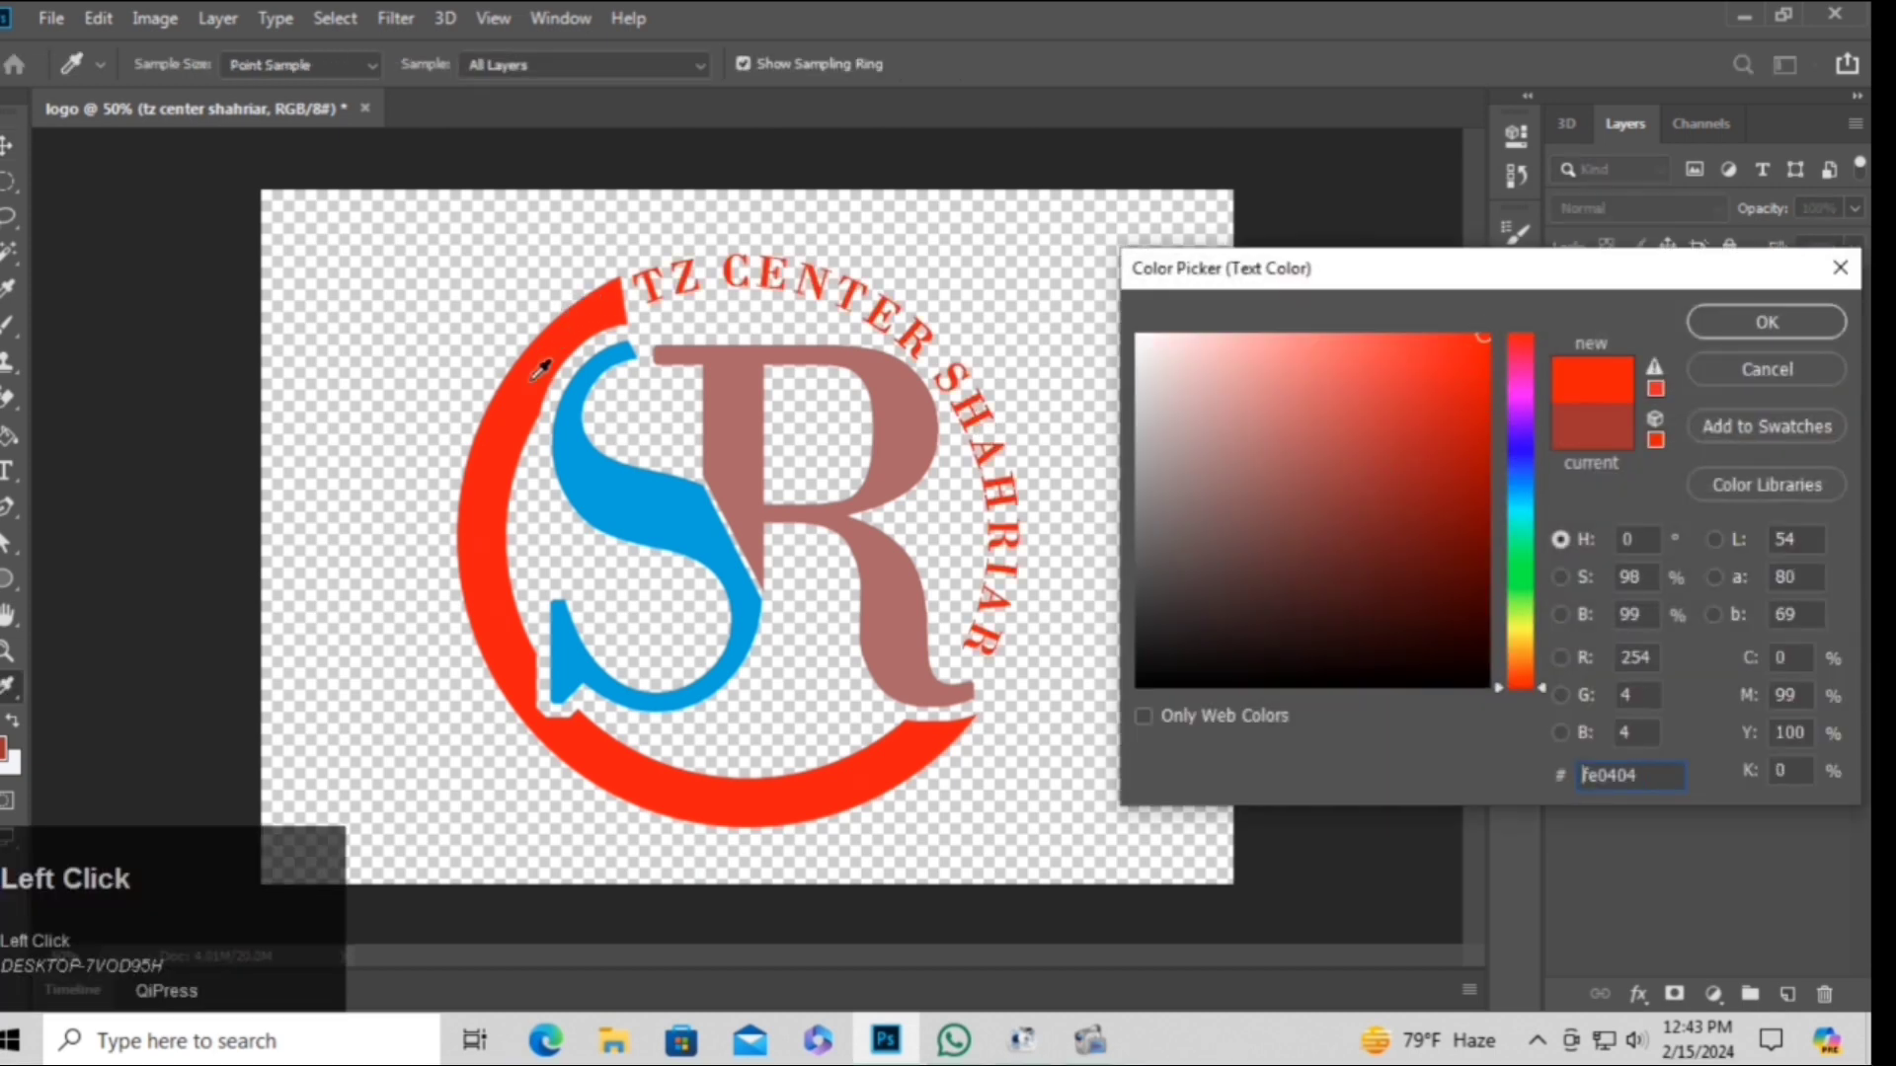
click(1767, 324)
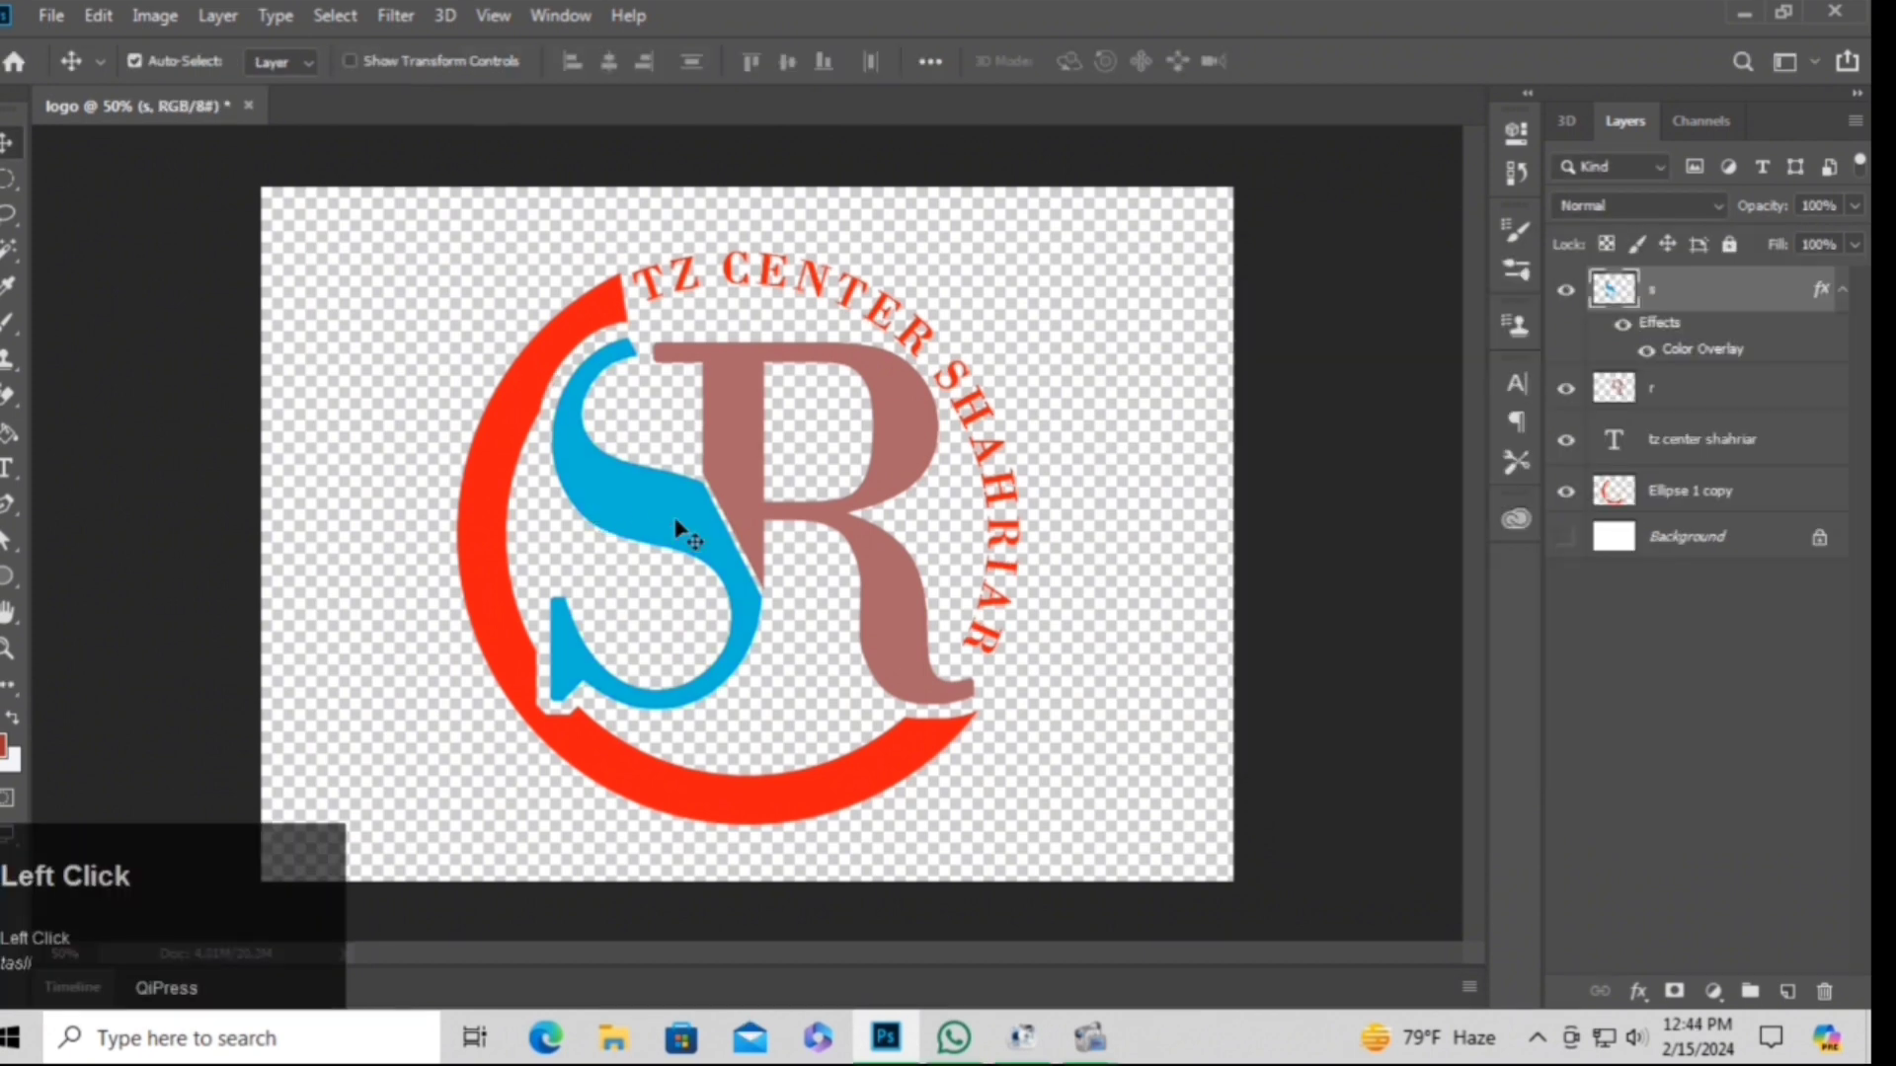
Add a Color Overlay effect to the letter R's layer.
click(910, 455)
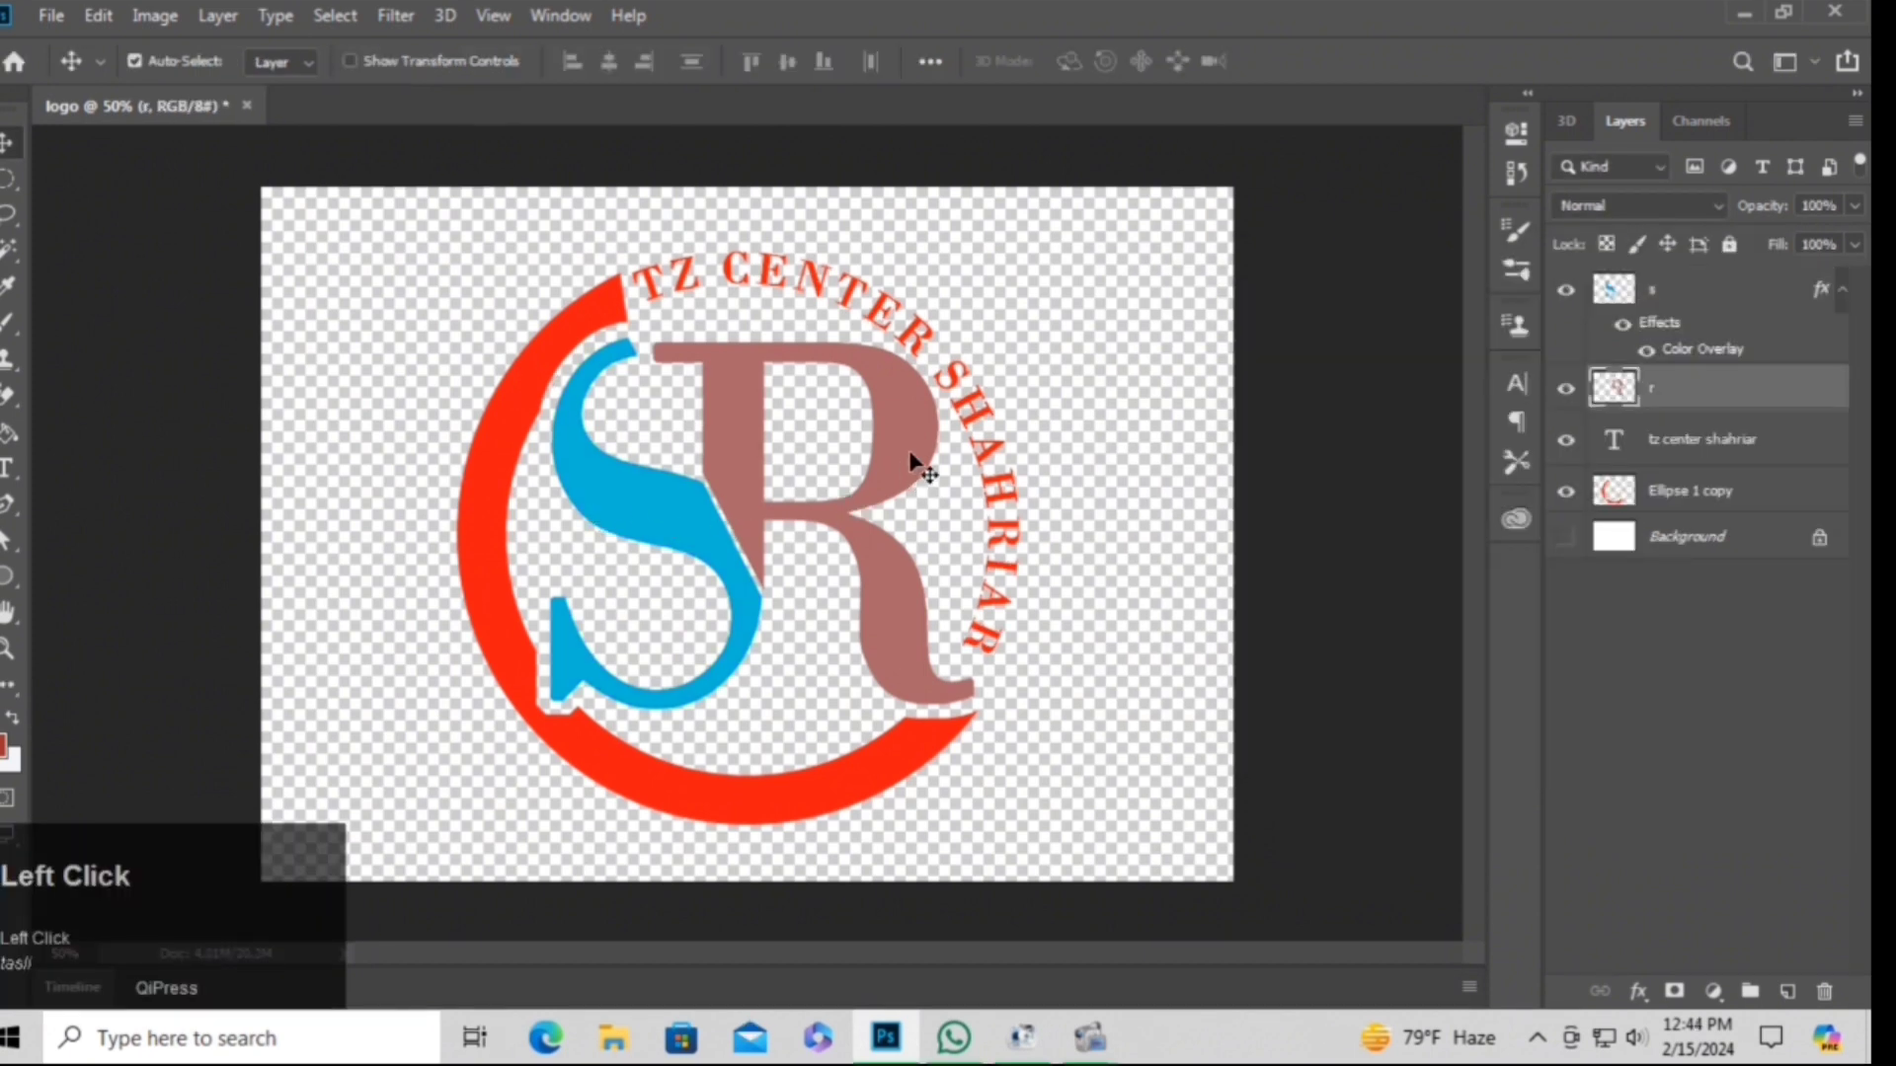
right_click(1763, 393)
click(1481, 38)
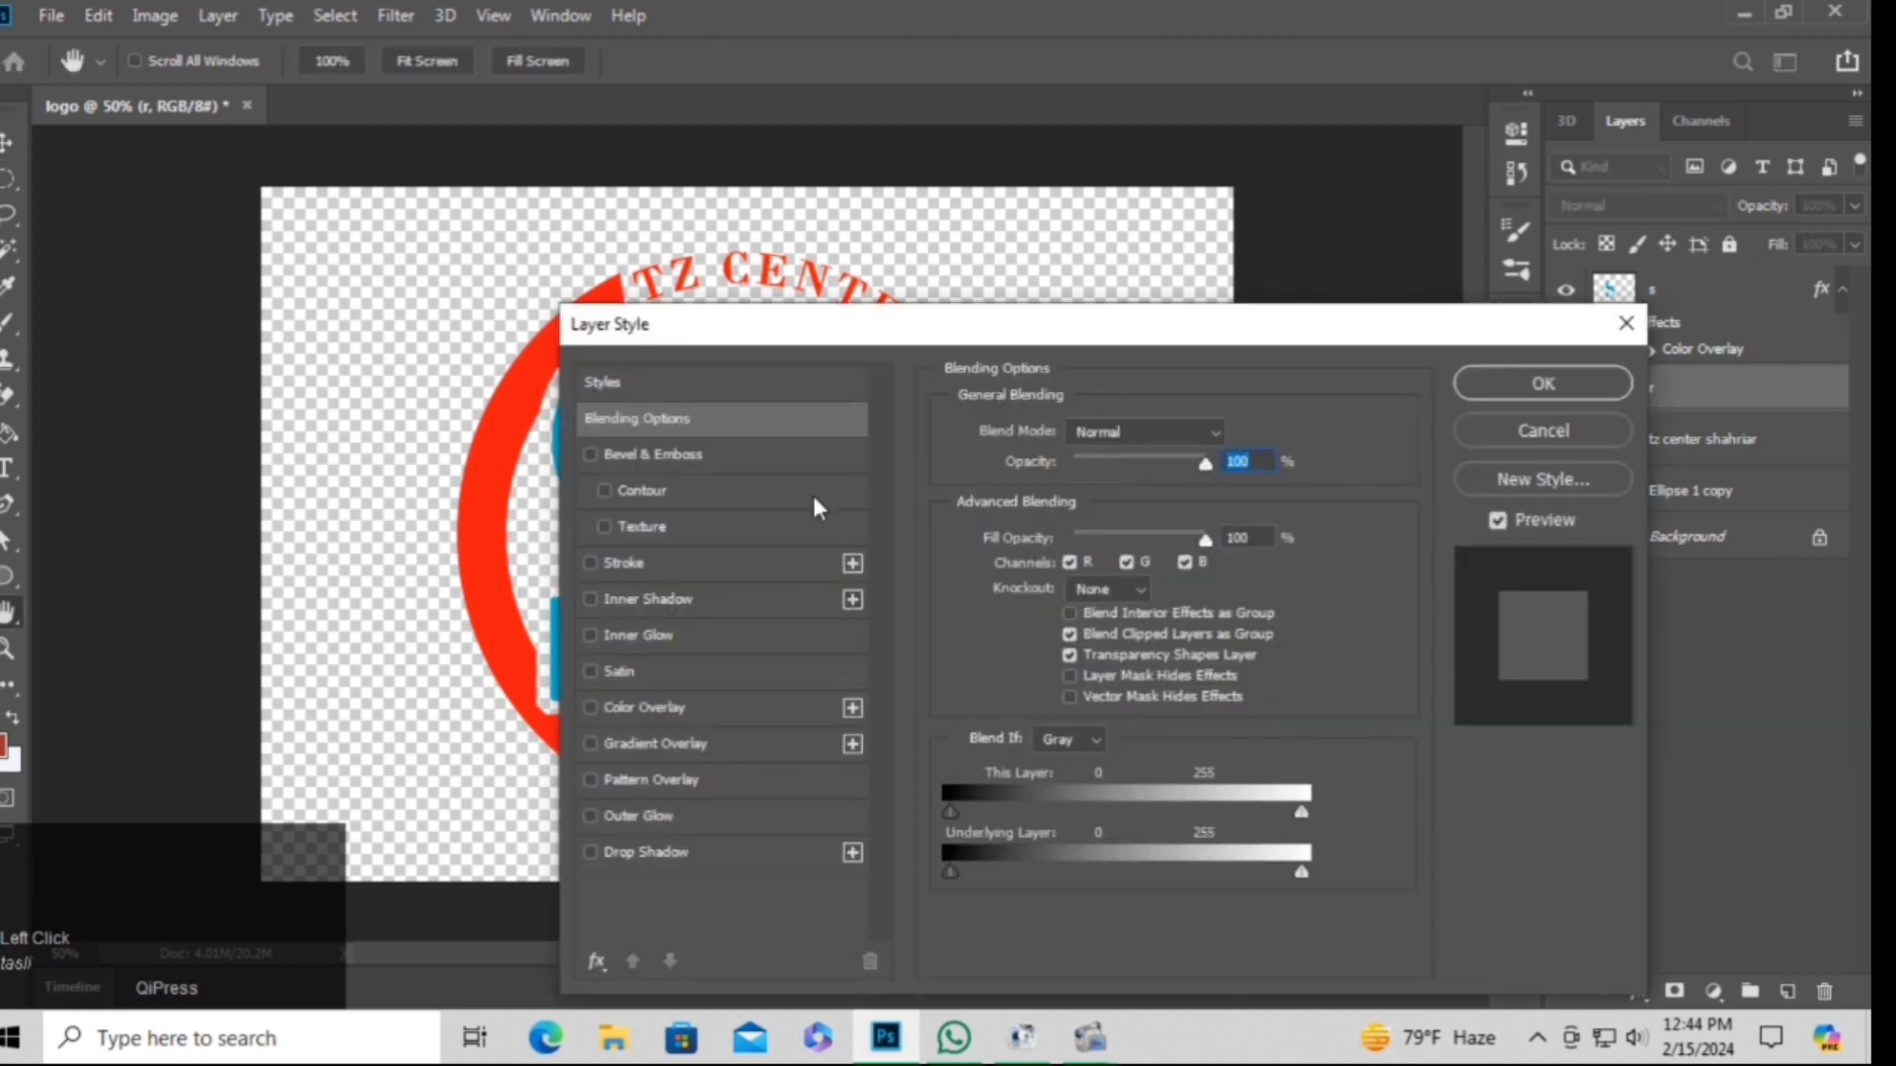
drag(998, 340, 1287, 263)
click(1355, 640)
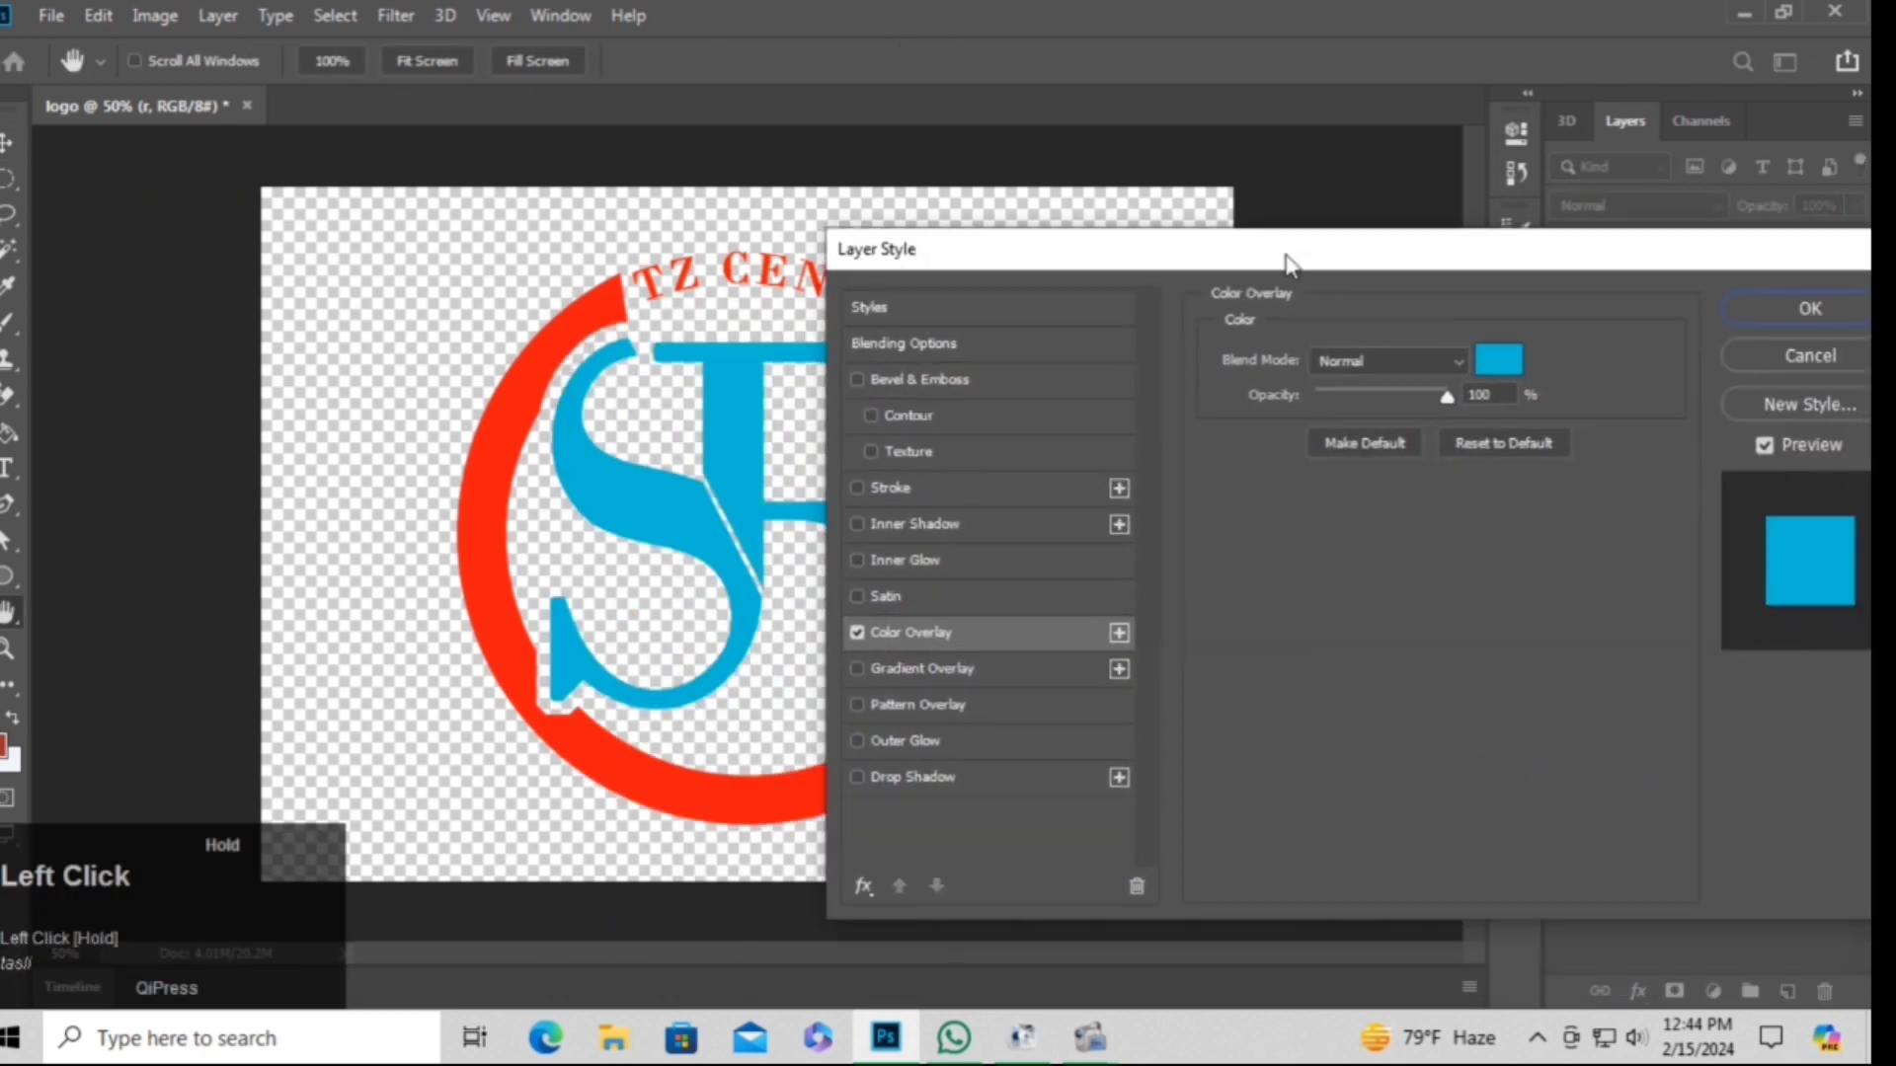
Set the R's overlay color to dark slate gray #495355 and apply the layer style.
click(1500, 364)
click(1161, 542)
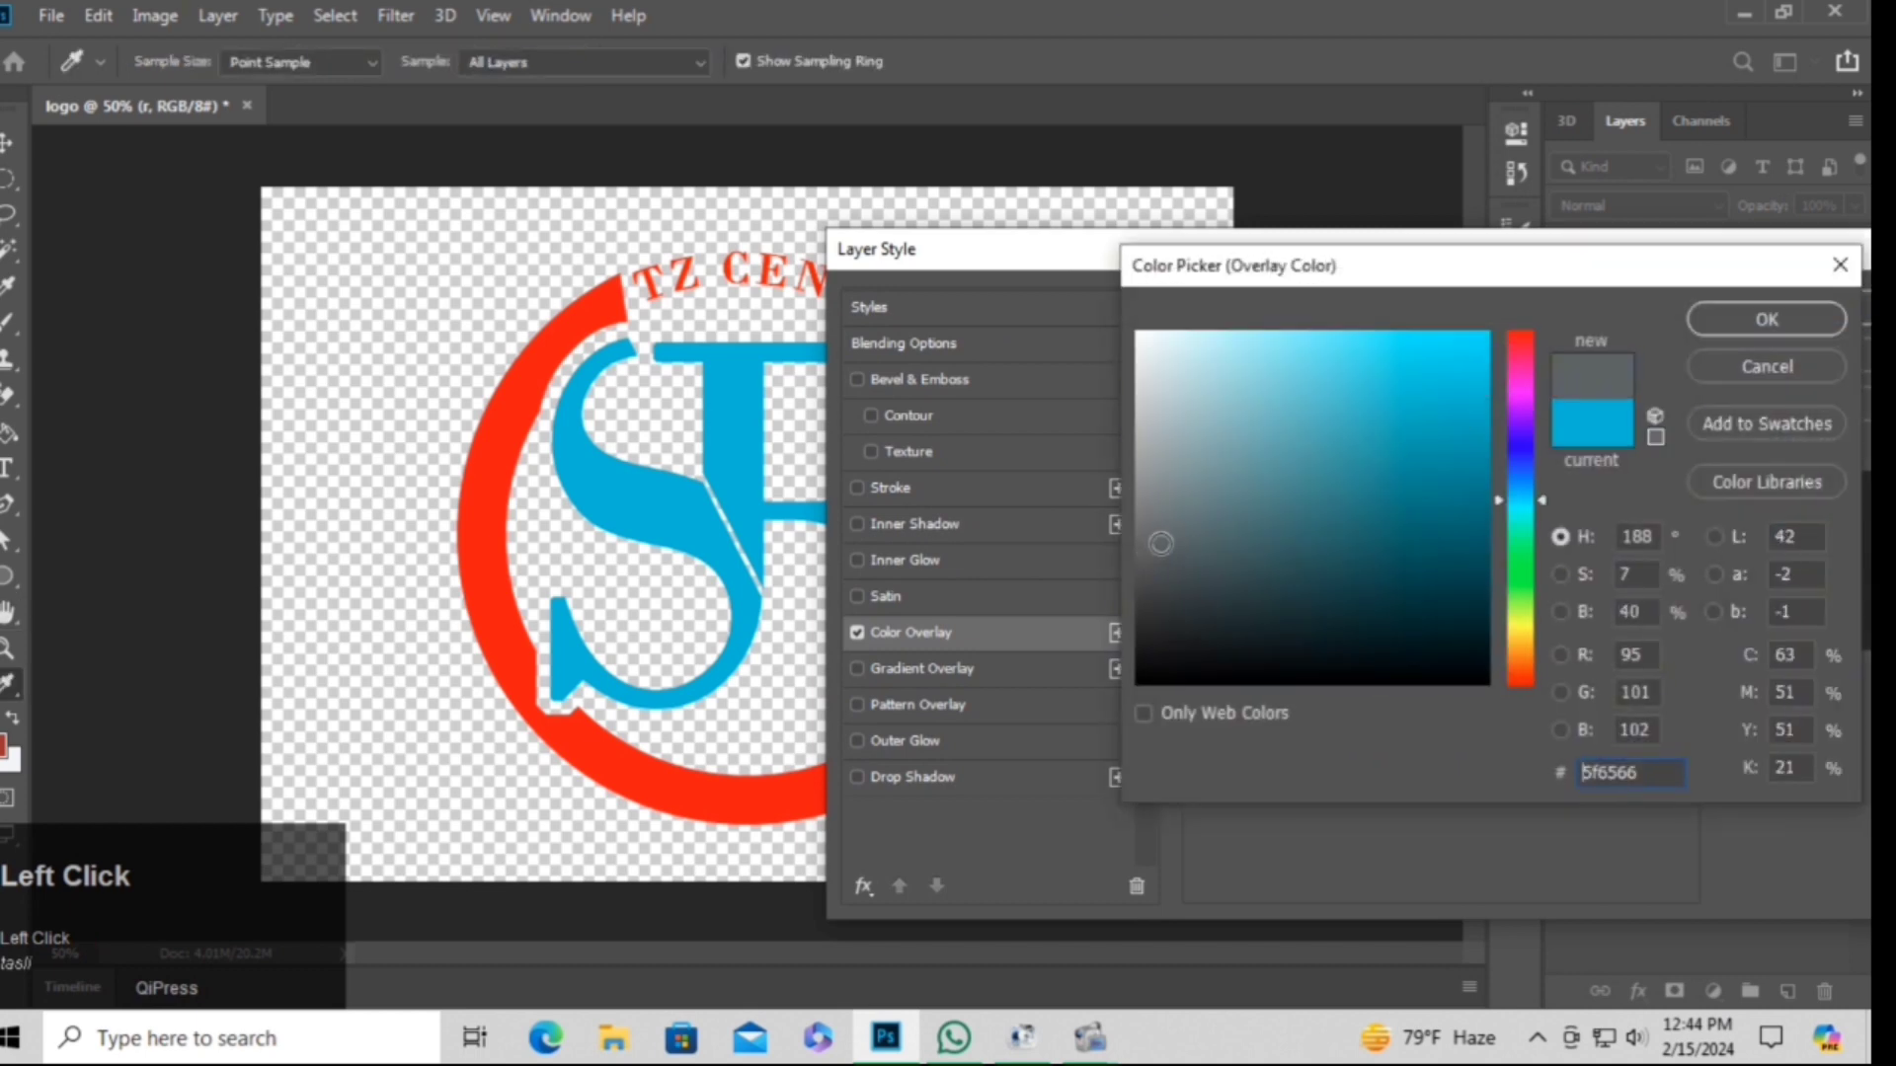
drag(1301, 273, 1421, 283)
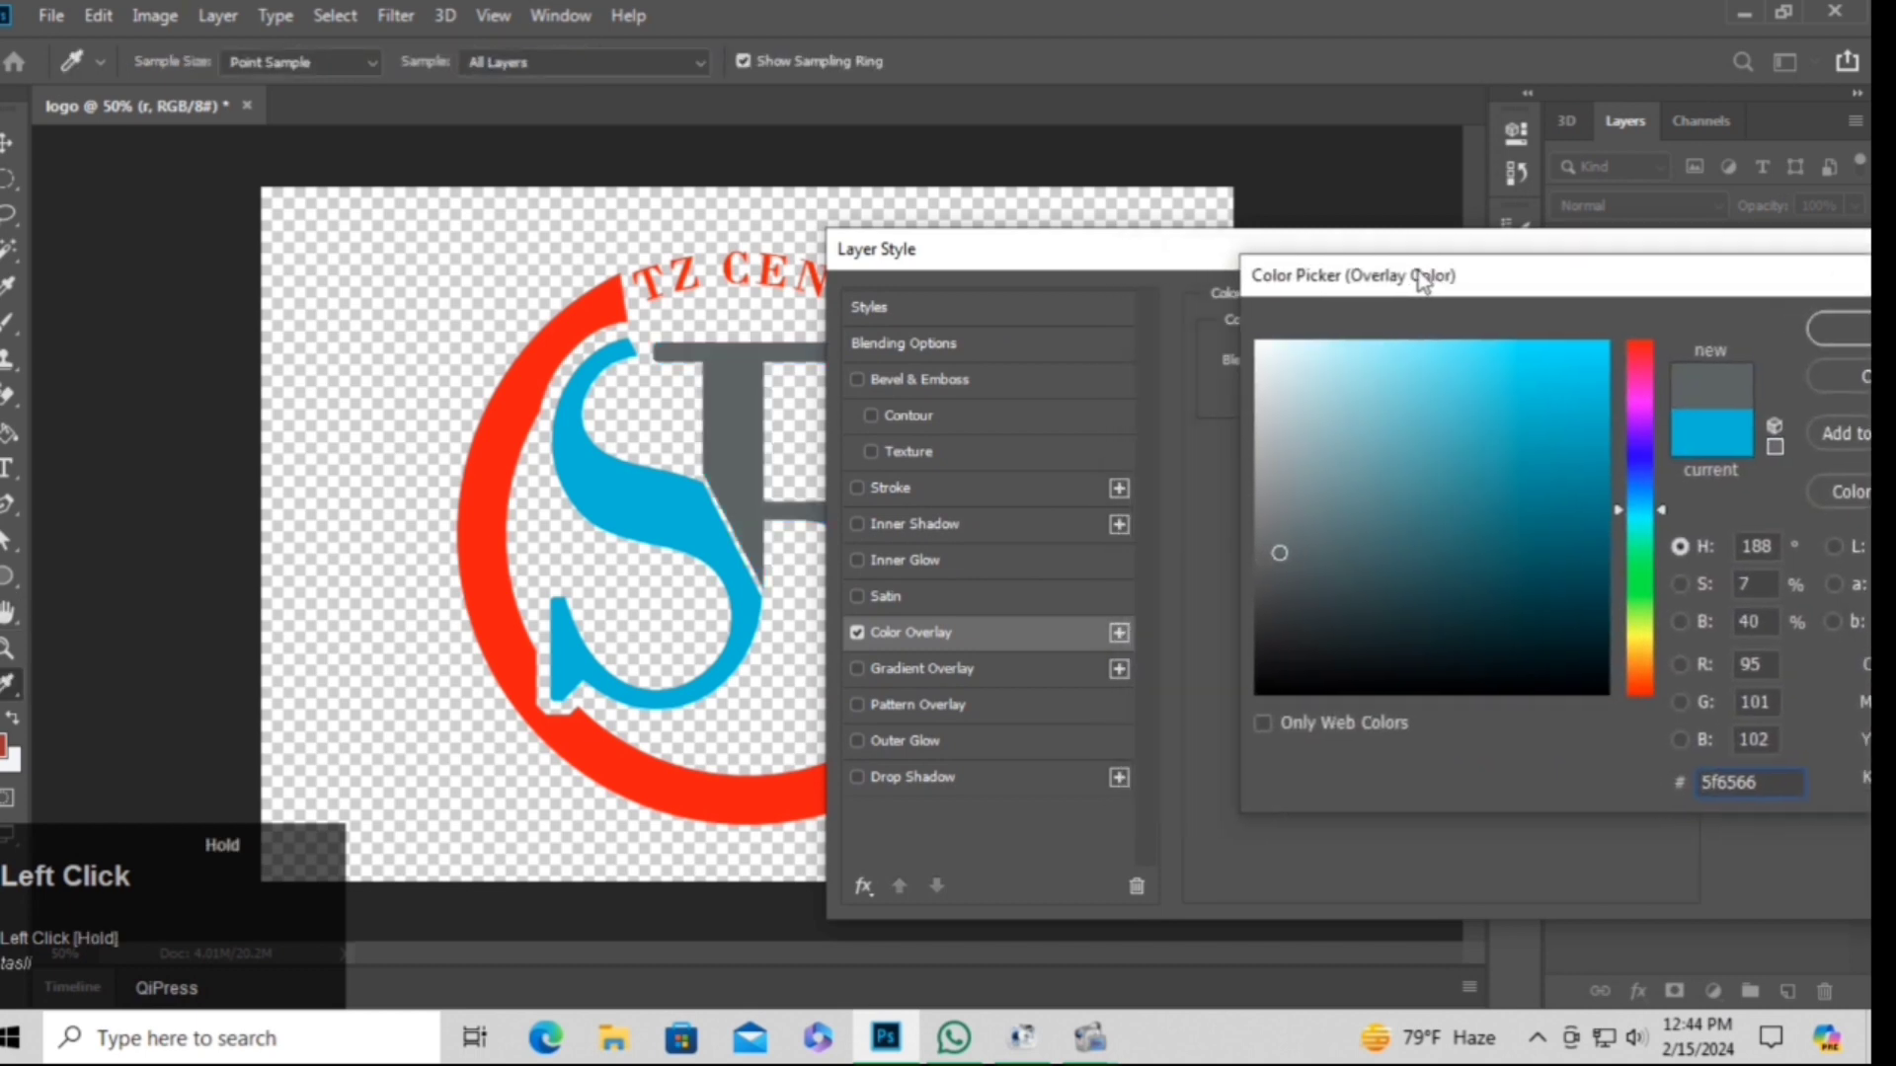
mouse_move(1286, 534)
mouse_down()
mouse_move(1315, 565)
mouse_move(1272, 568)
mouse_move(1265, 596)
mouse_up()
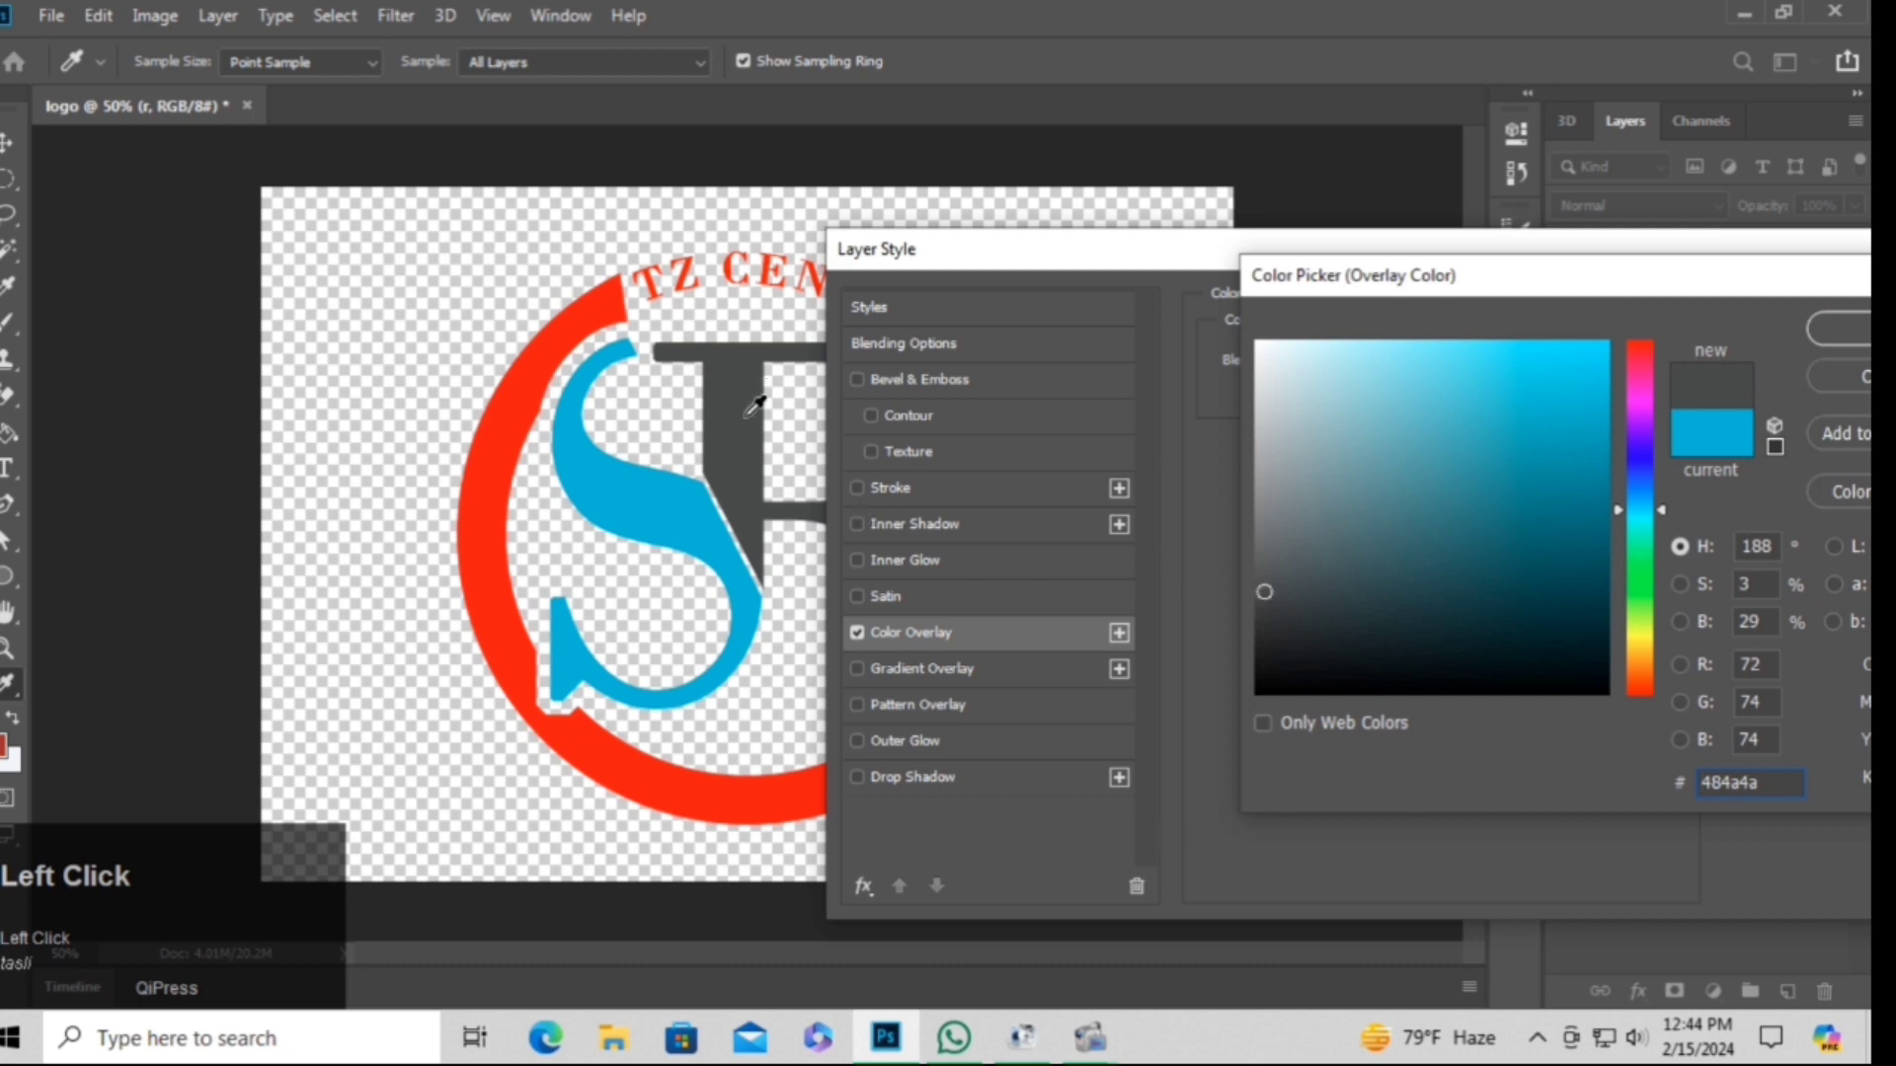
drag(1265, 597, 1304, 577)
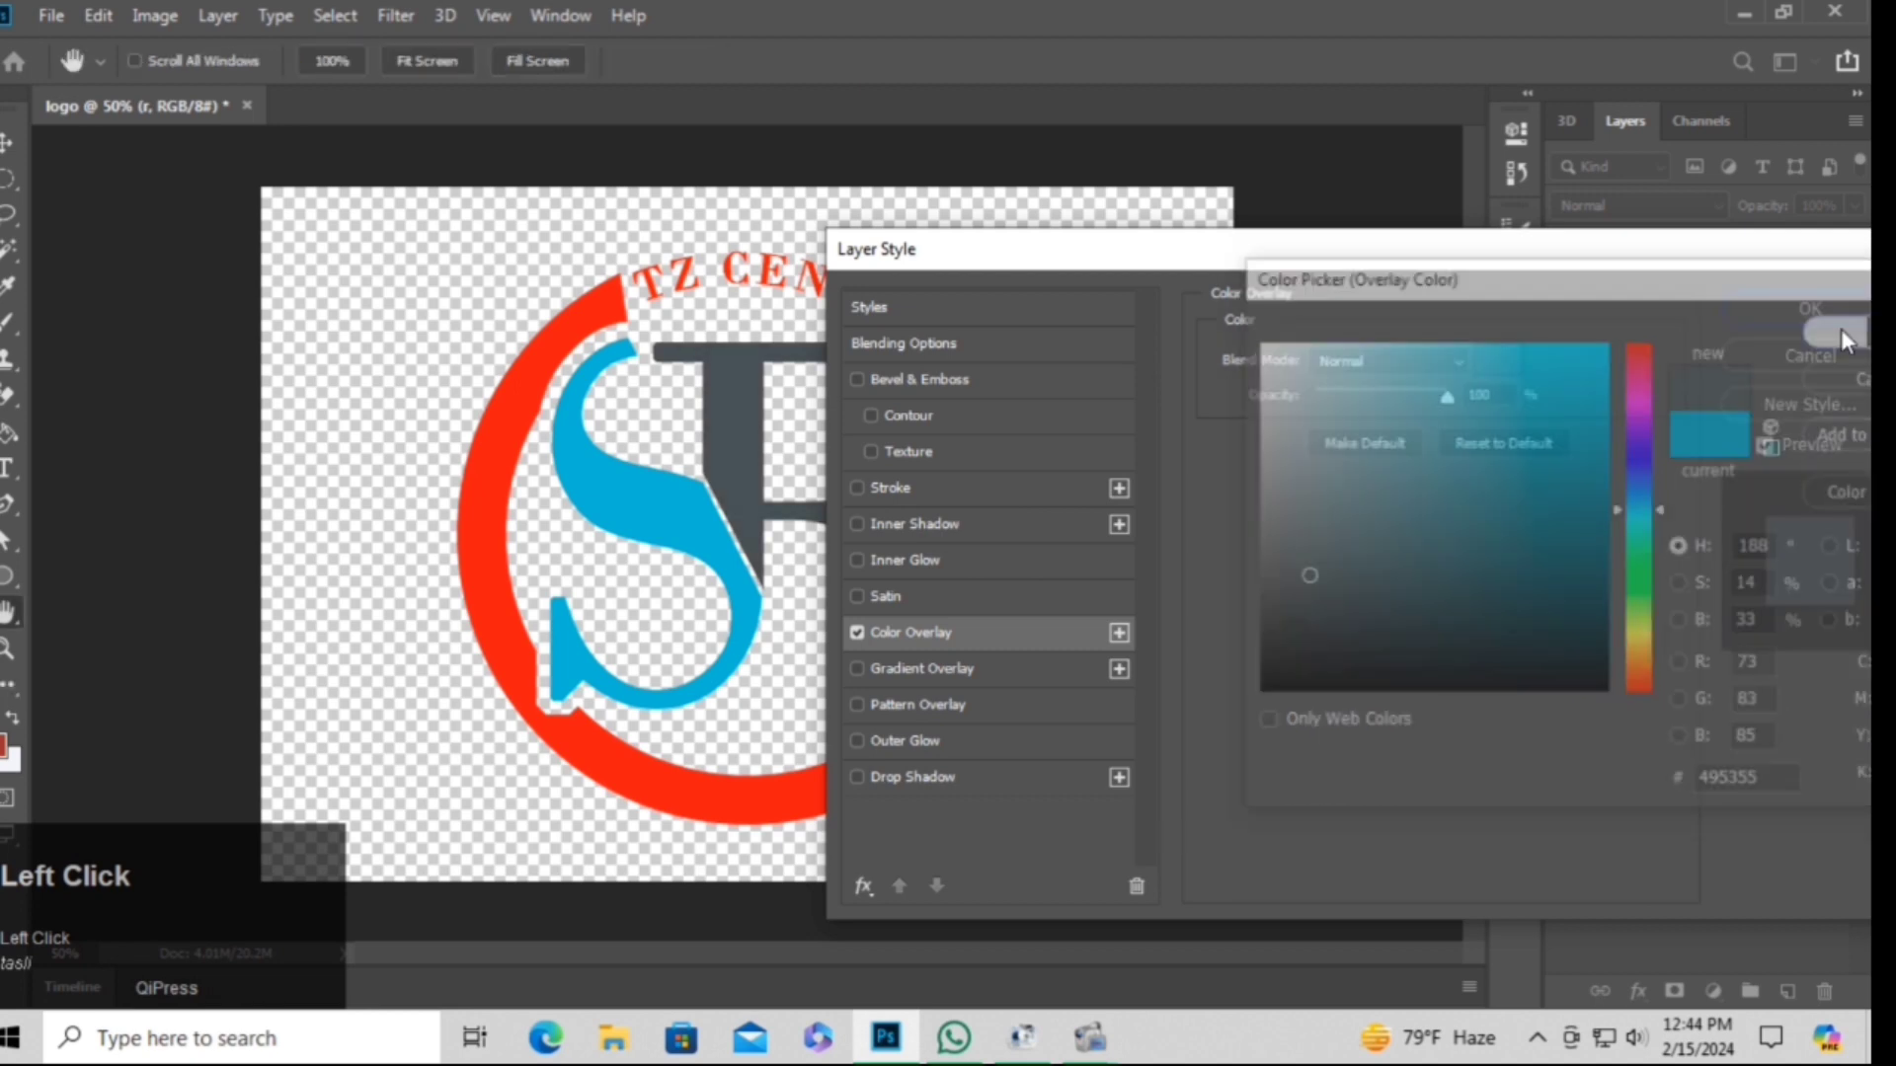
click(1841, 329)
click(1457, 329)
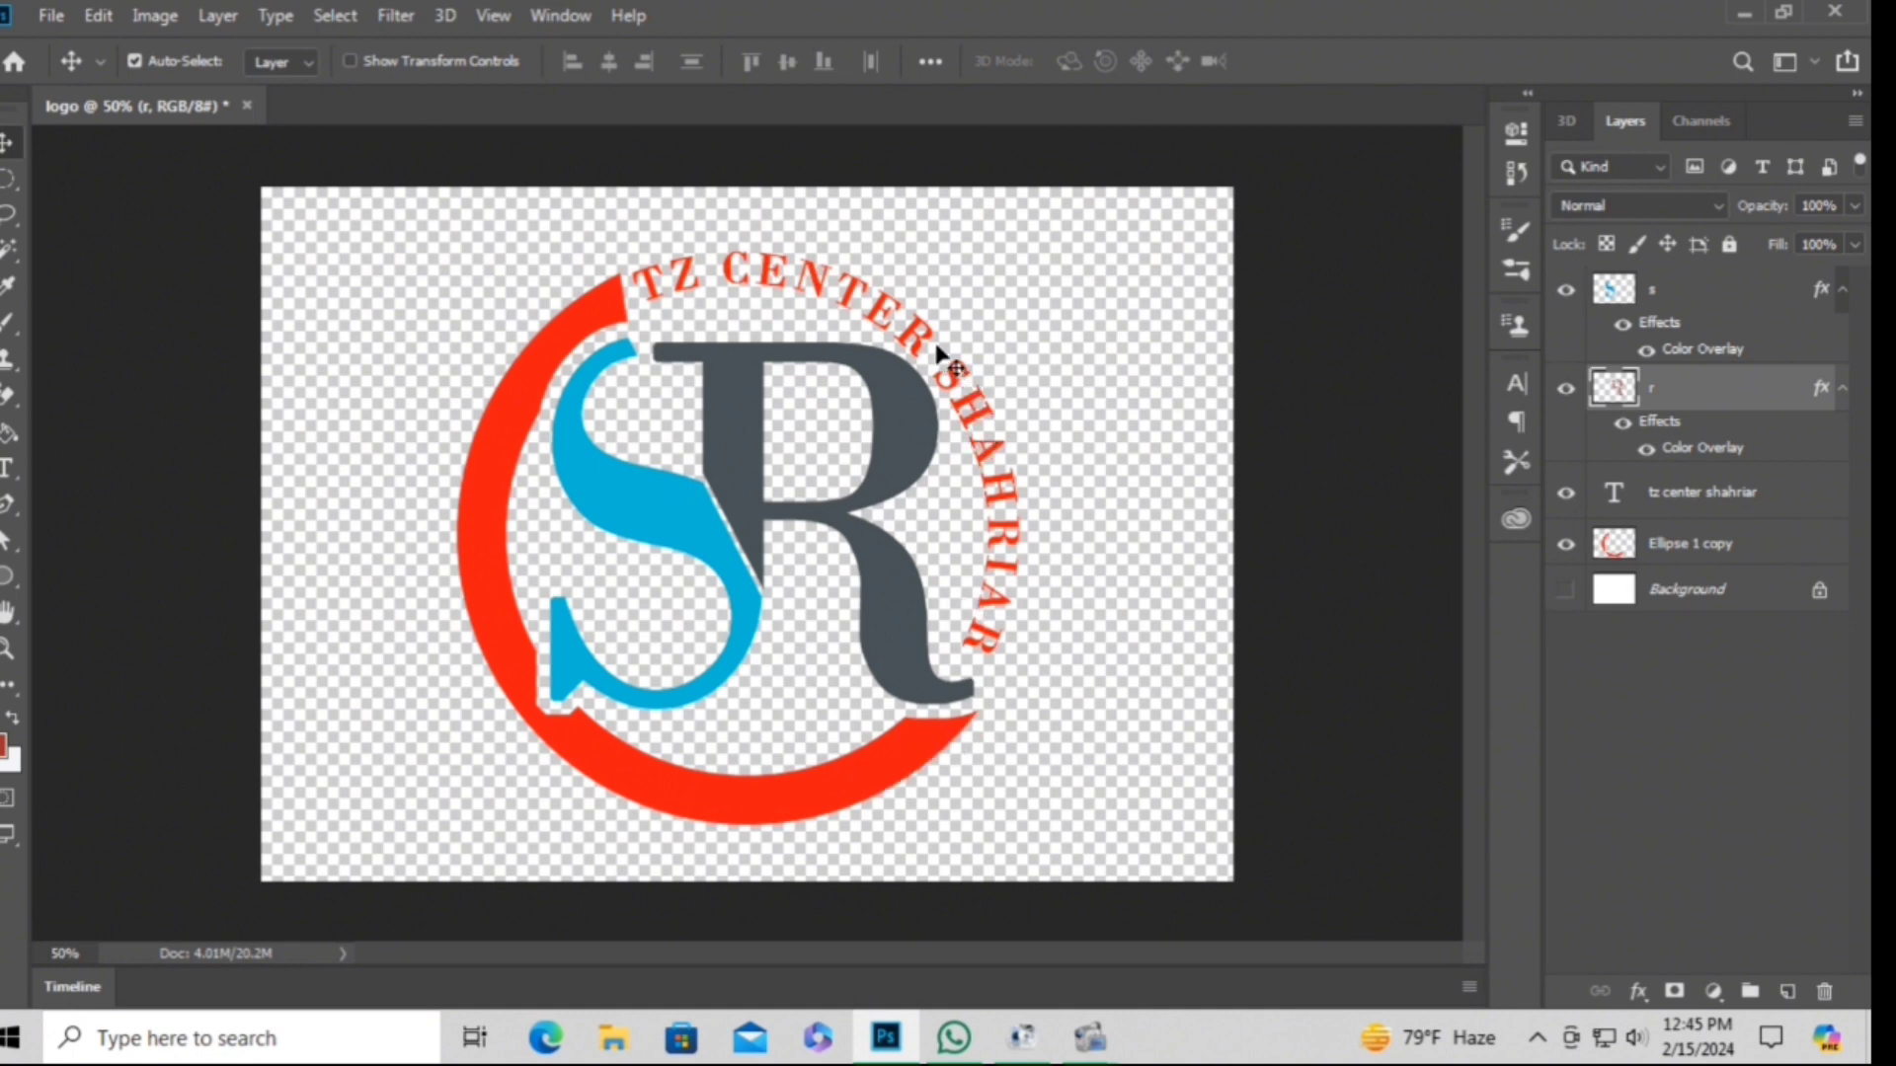
Try a drop shadow on the red ring layer with 52% opacity, 24 px distance, 60% spread and 92 px size.
click(1702, 563)
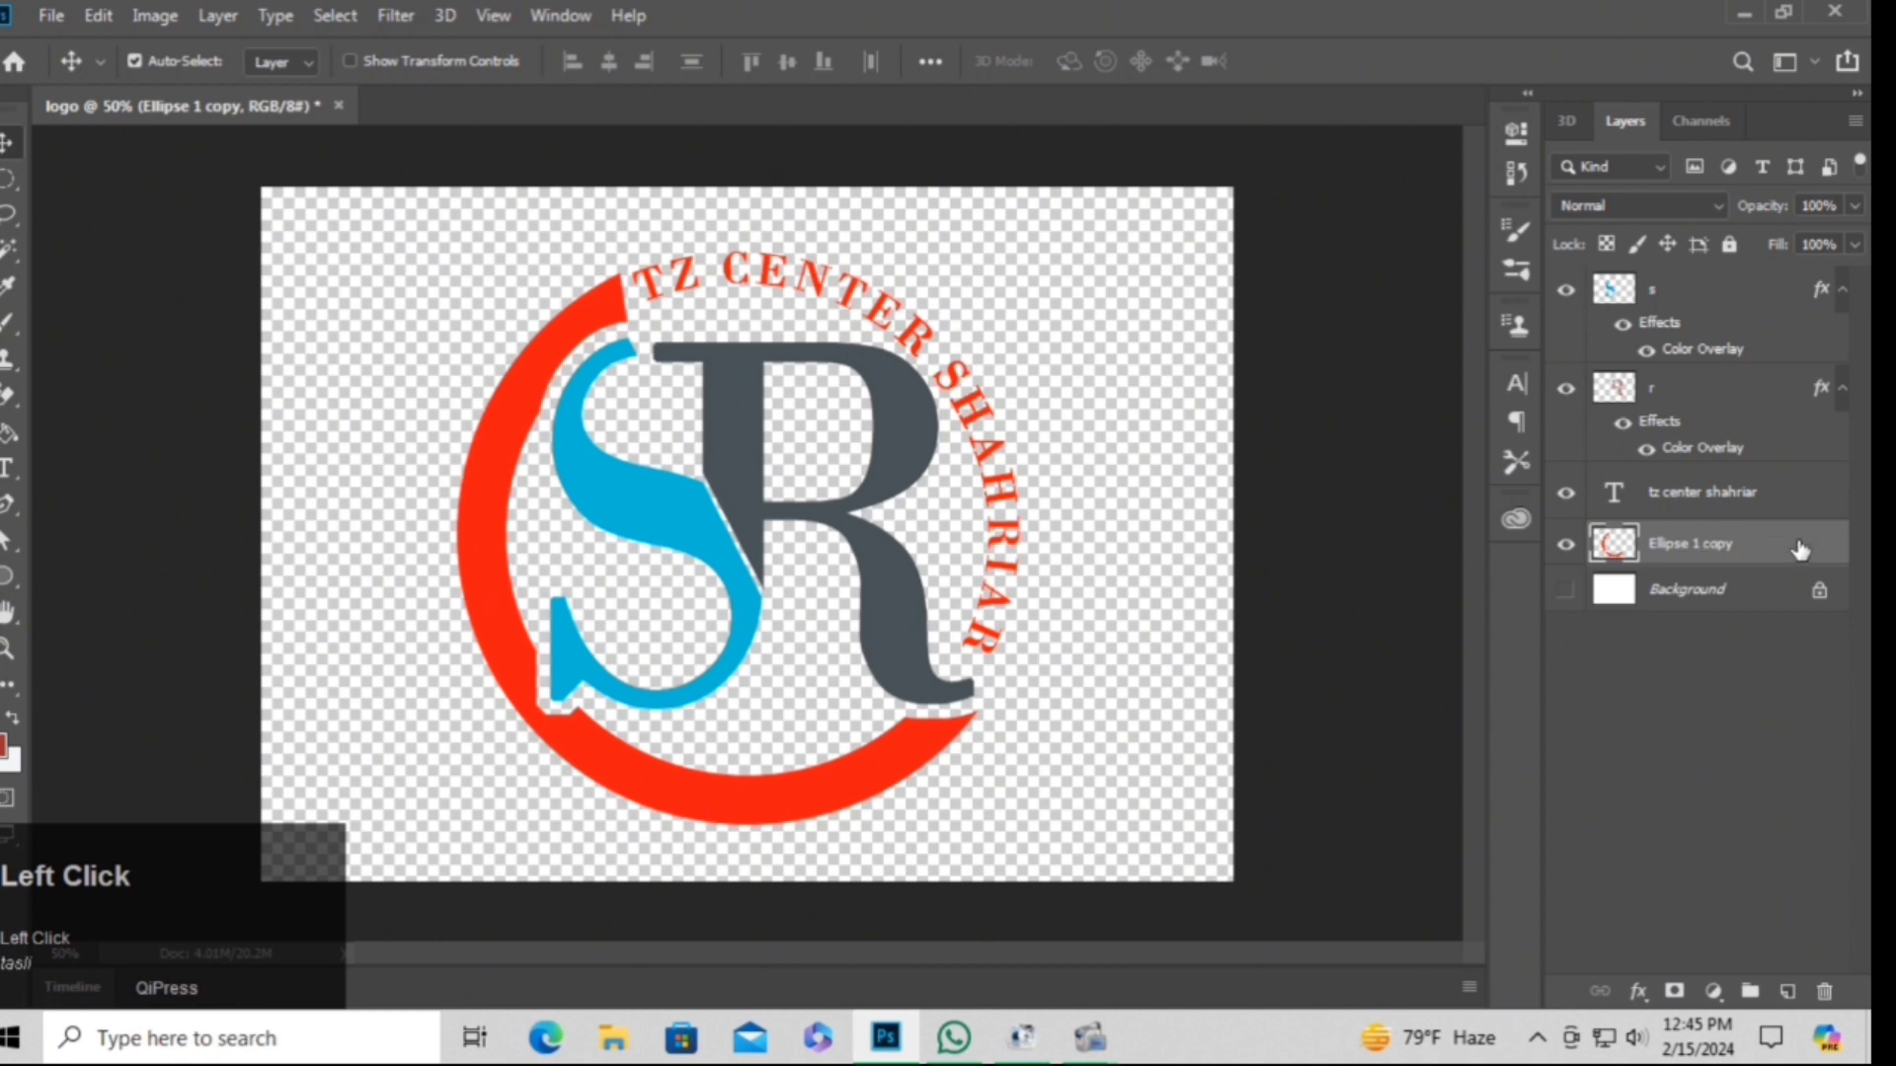
right_click(1717, 558)
click(1501, 28)
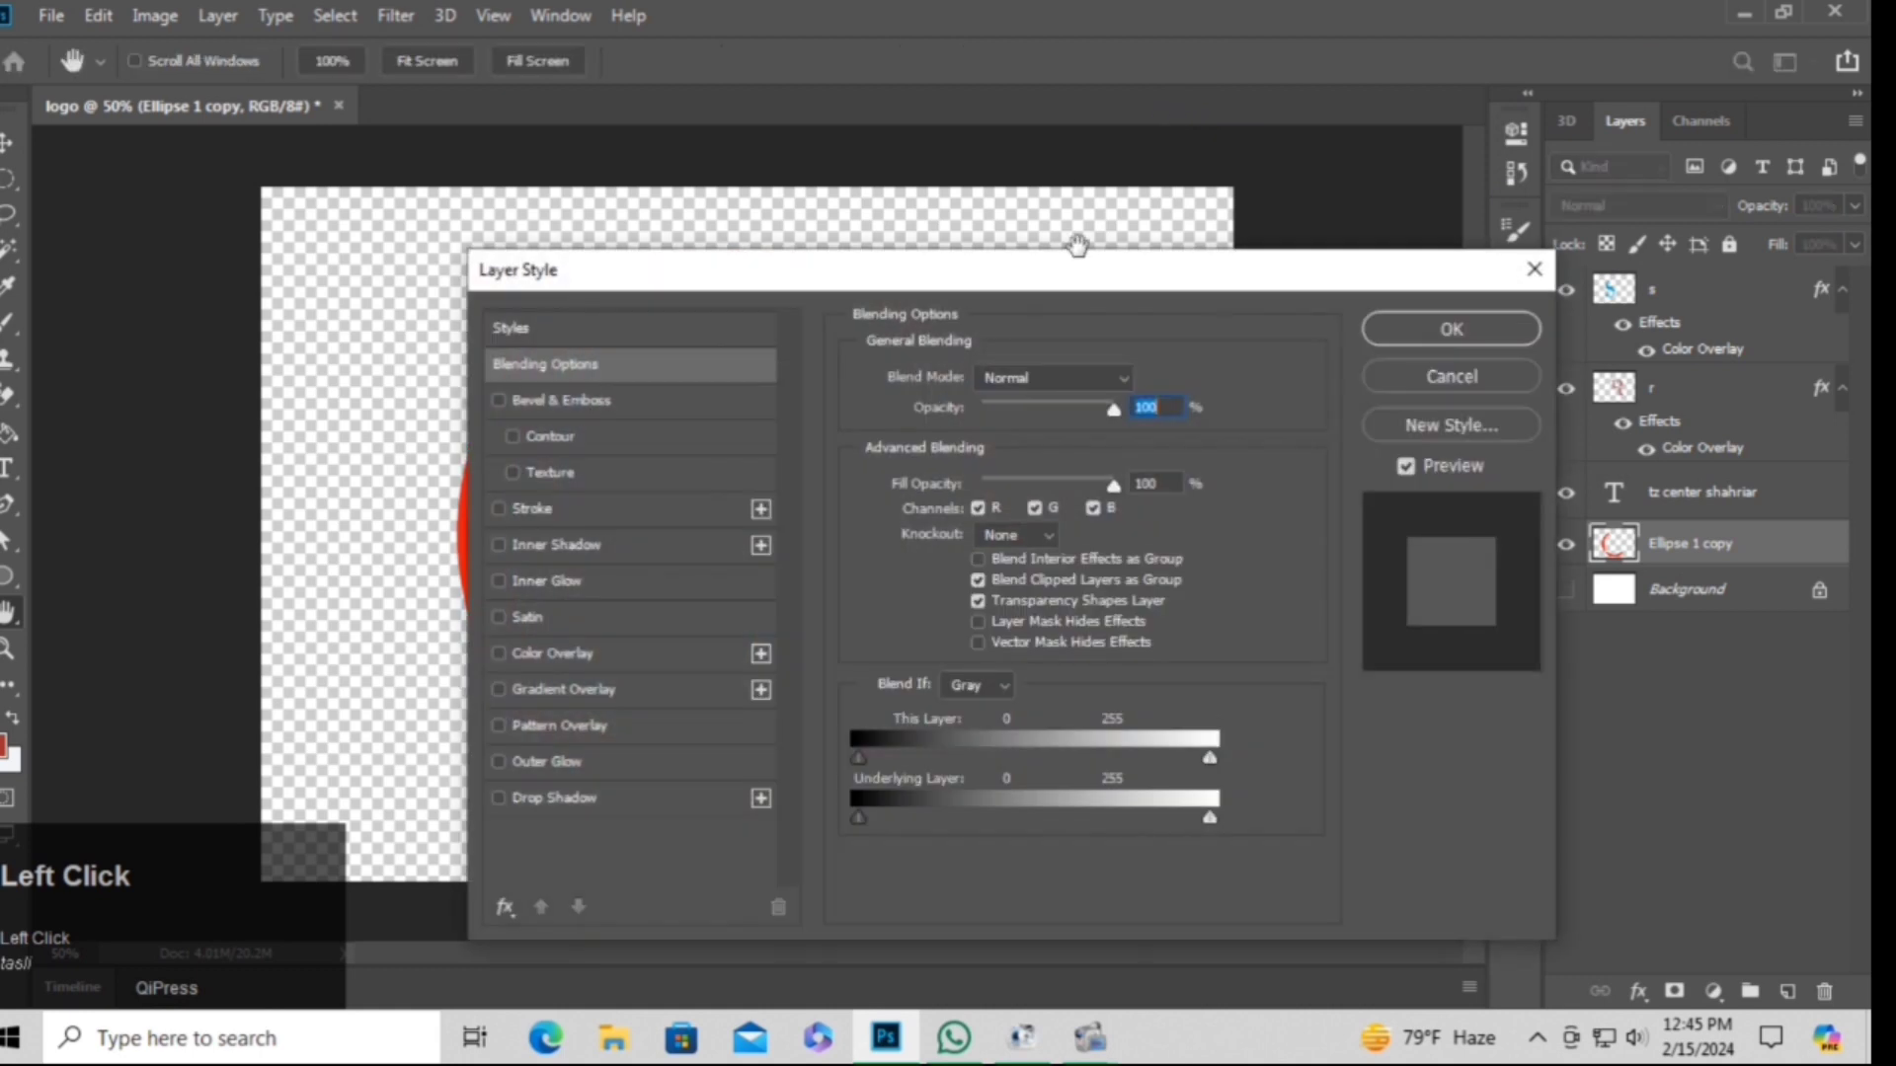
drag(1073, 261, 1876, 162)
click(1353, 698)
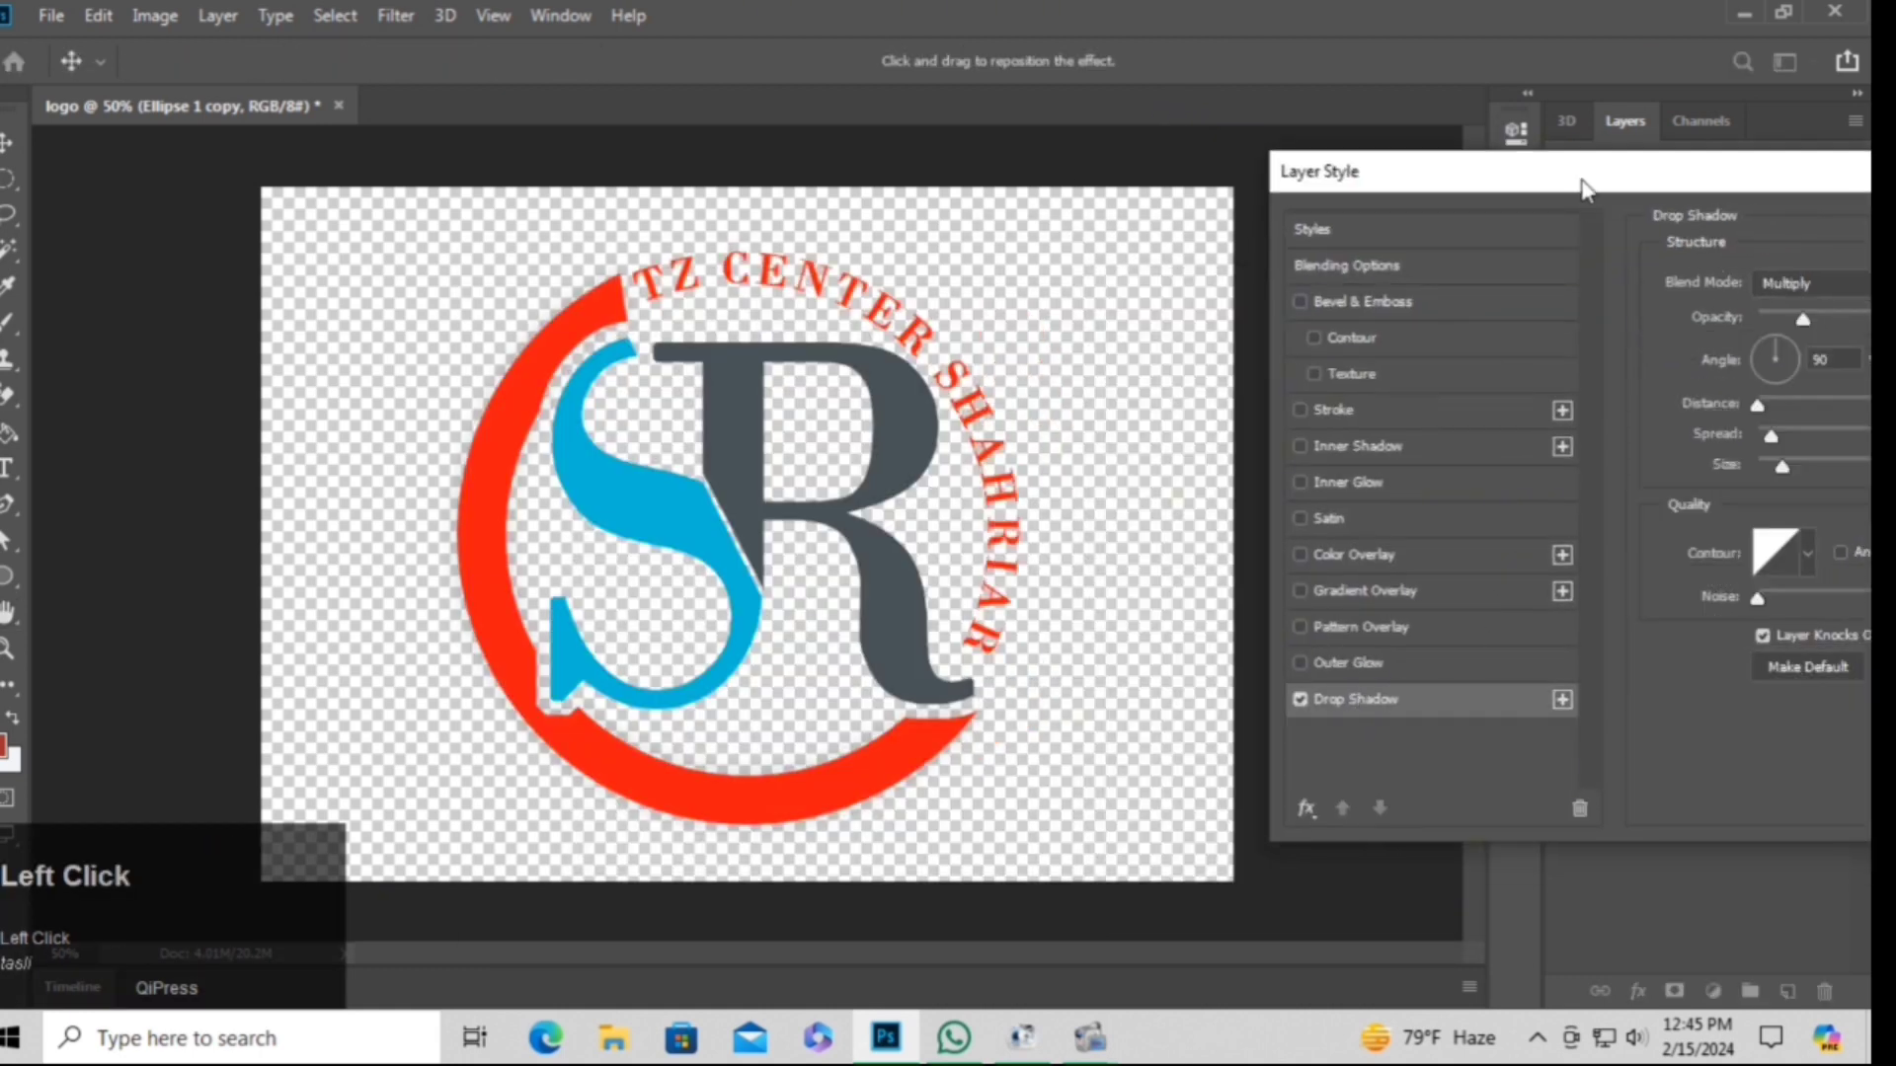
drag(1592, 186, 1348, 193)
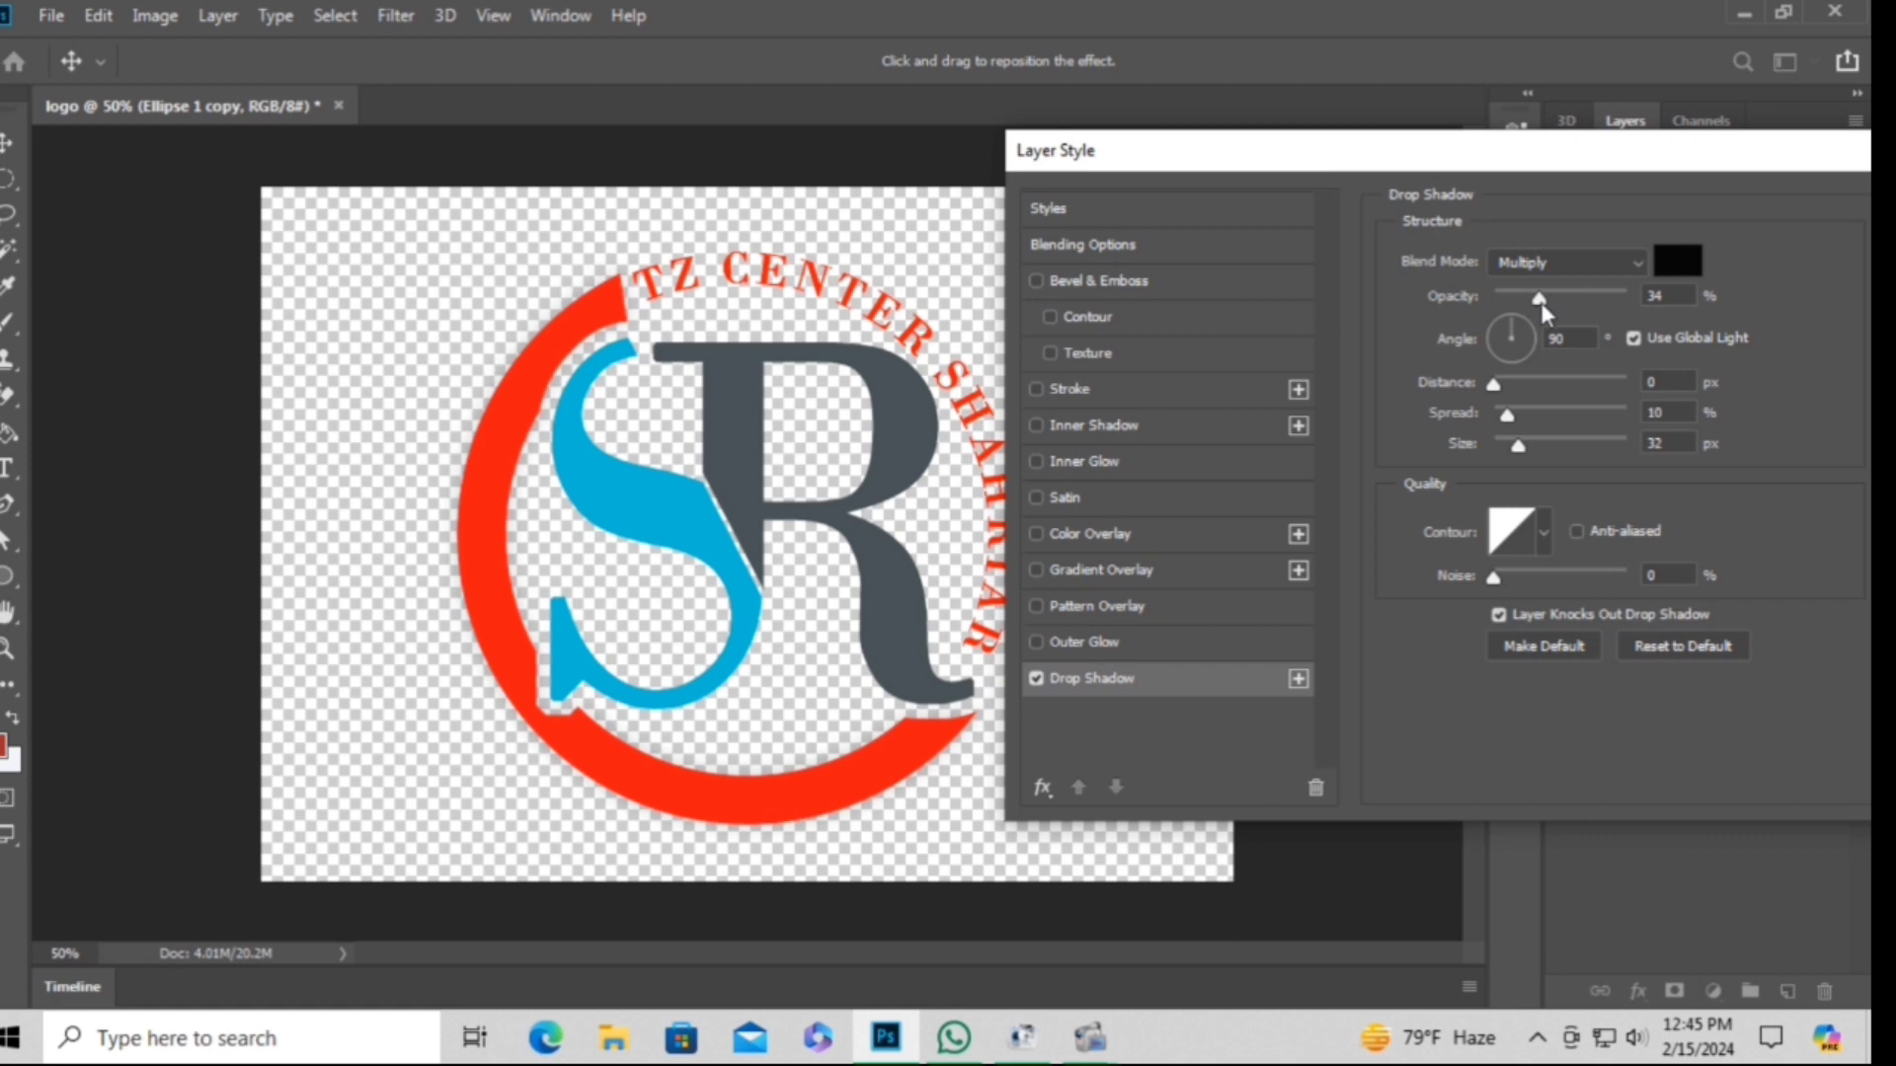
mouse_move(1540, 302)
mouse_down()
mouse_move(1597, 306)
mouse_move(1563, 308)
mouse_up()
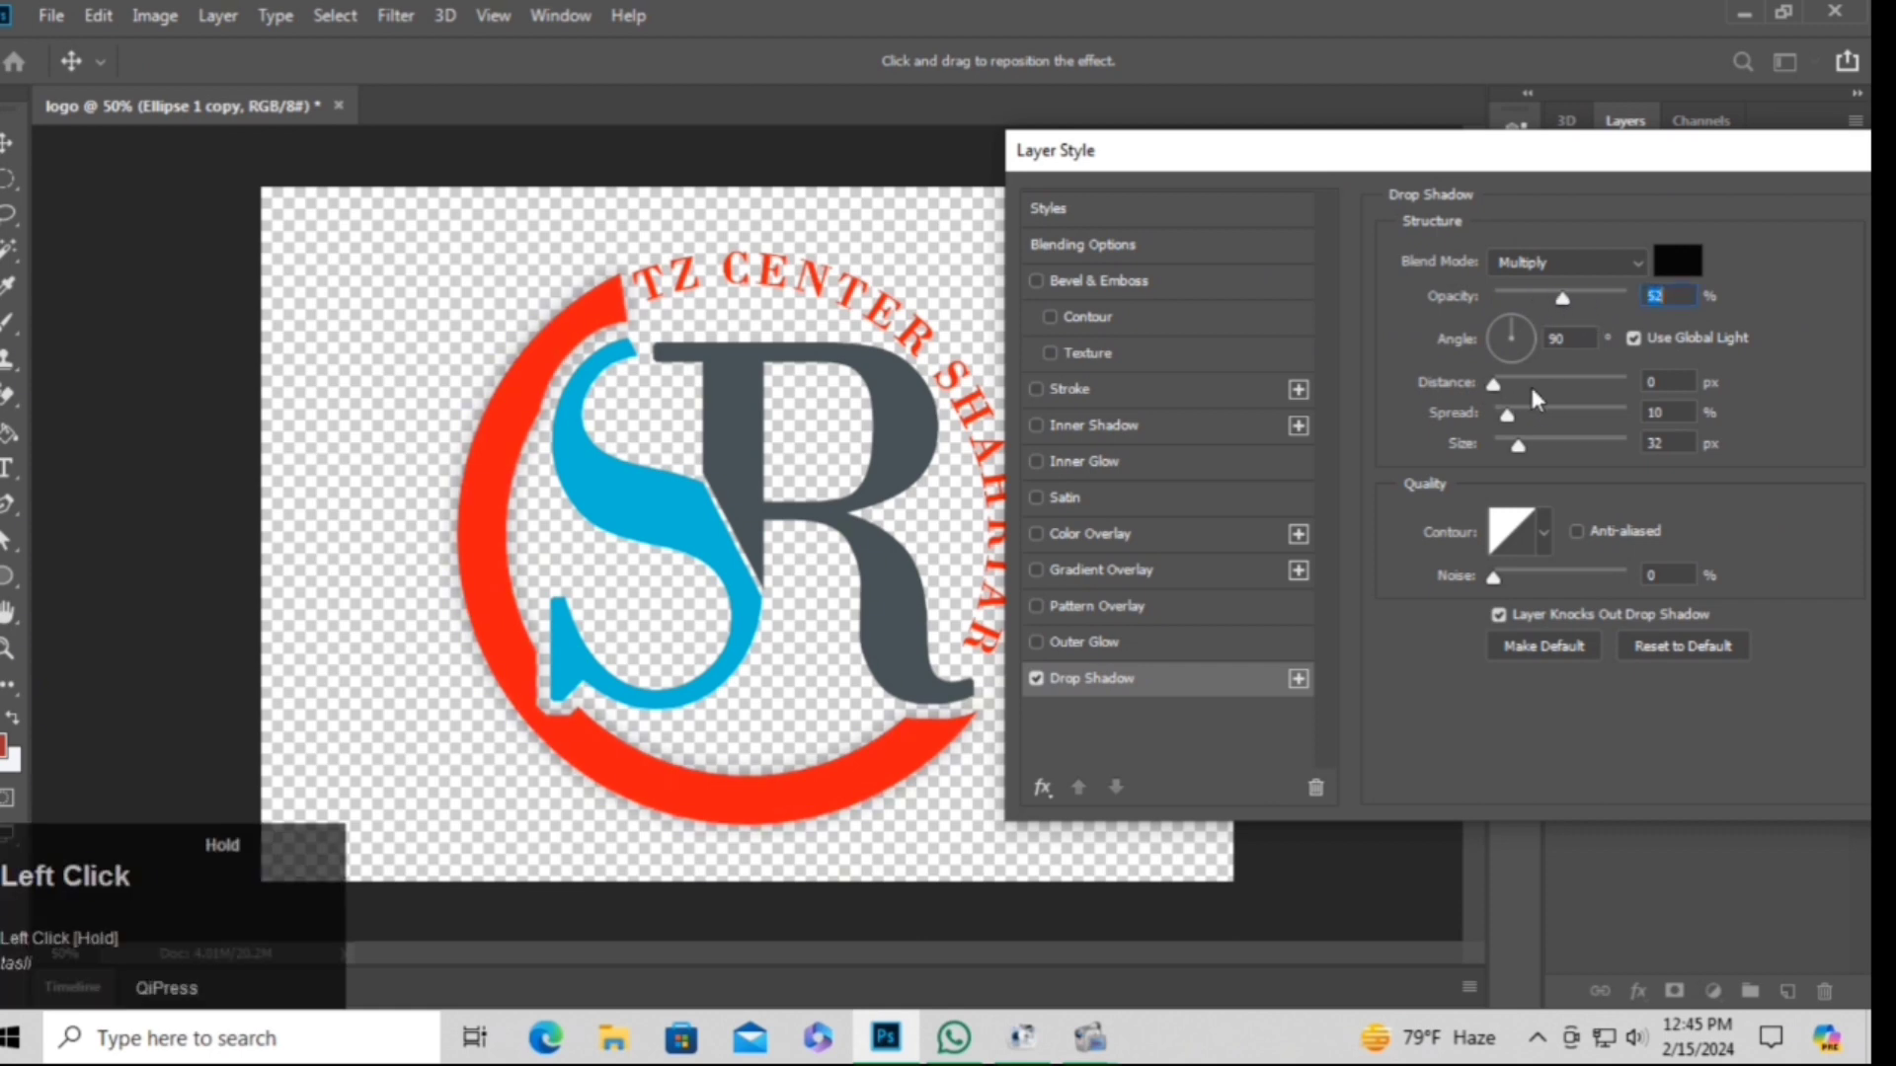
drag(1495, 385, 1581, 418)
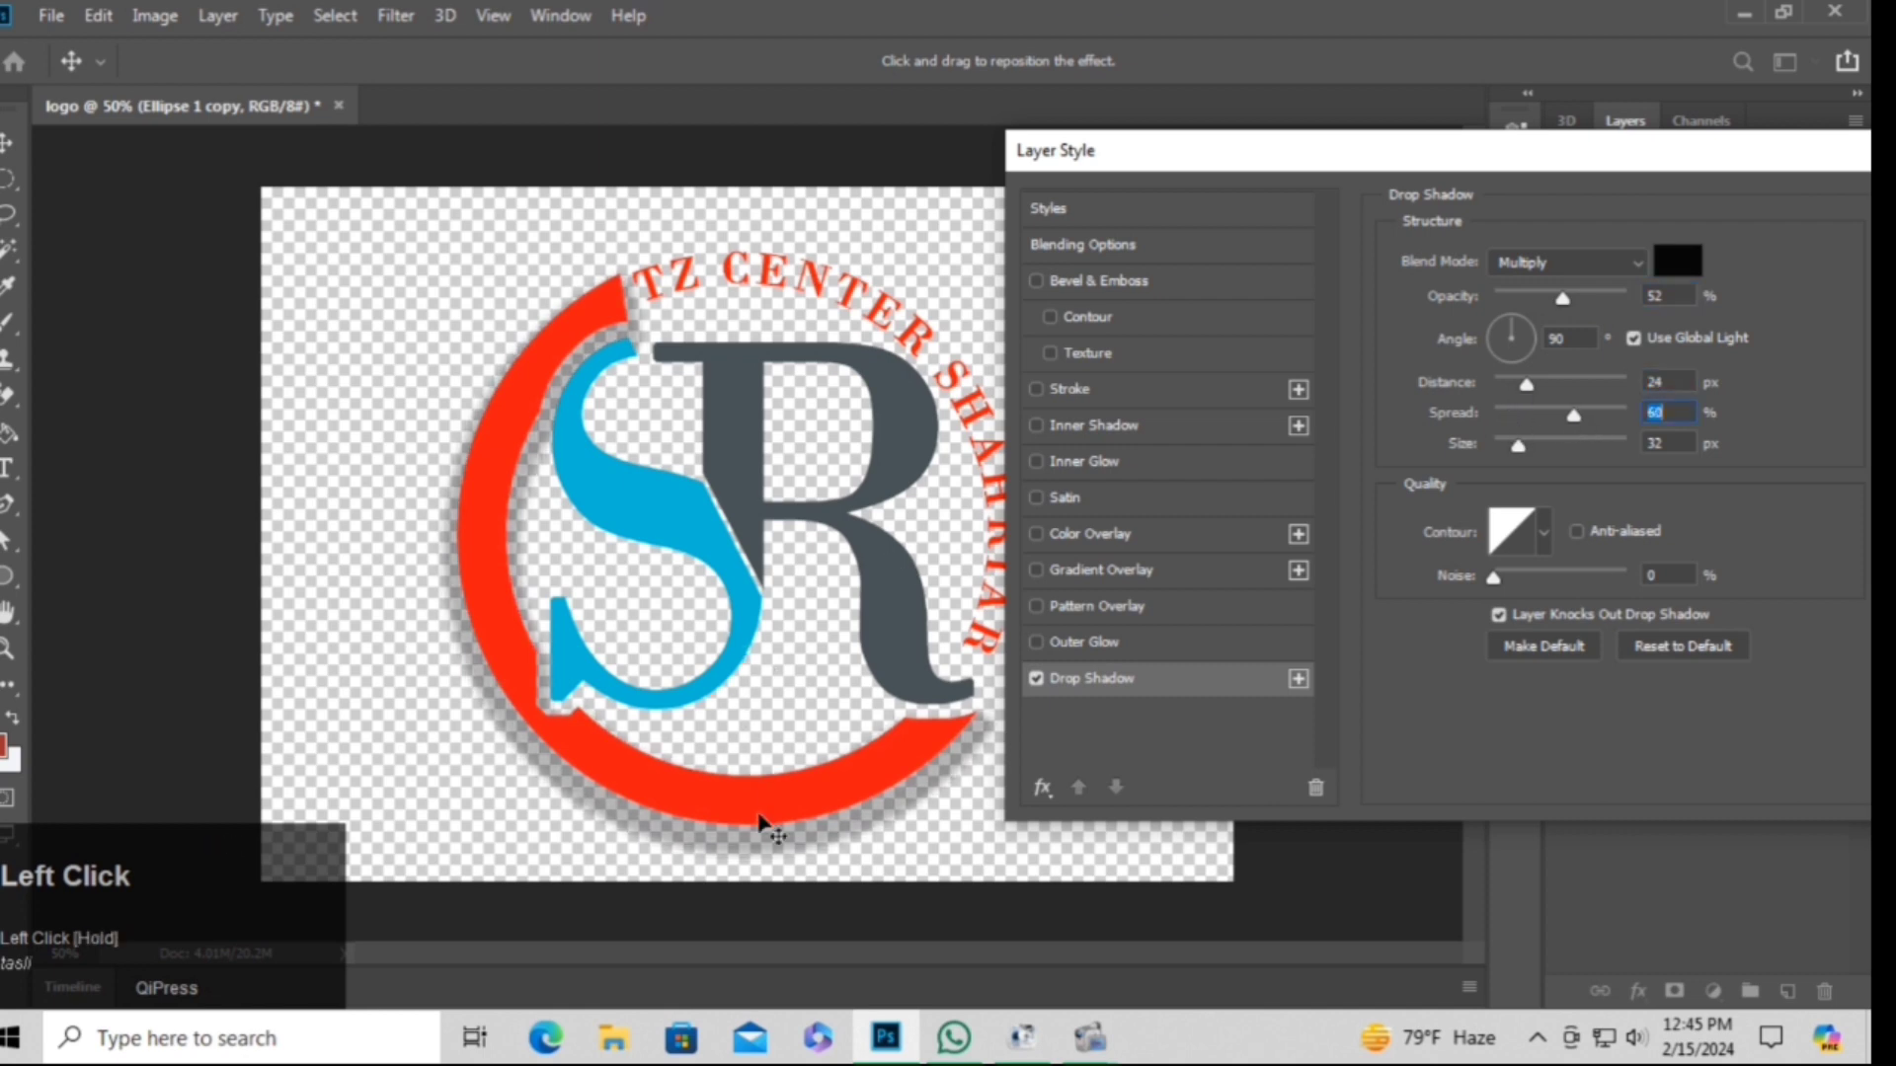
mouse_move(1521, 447)
mouse_down()
mouse_move(1580, 450)
mouse_move(1548, 446)
mouse_up()
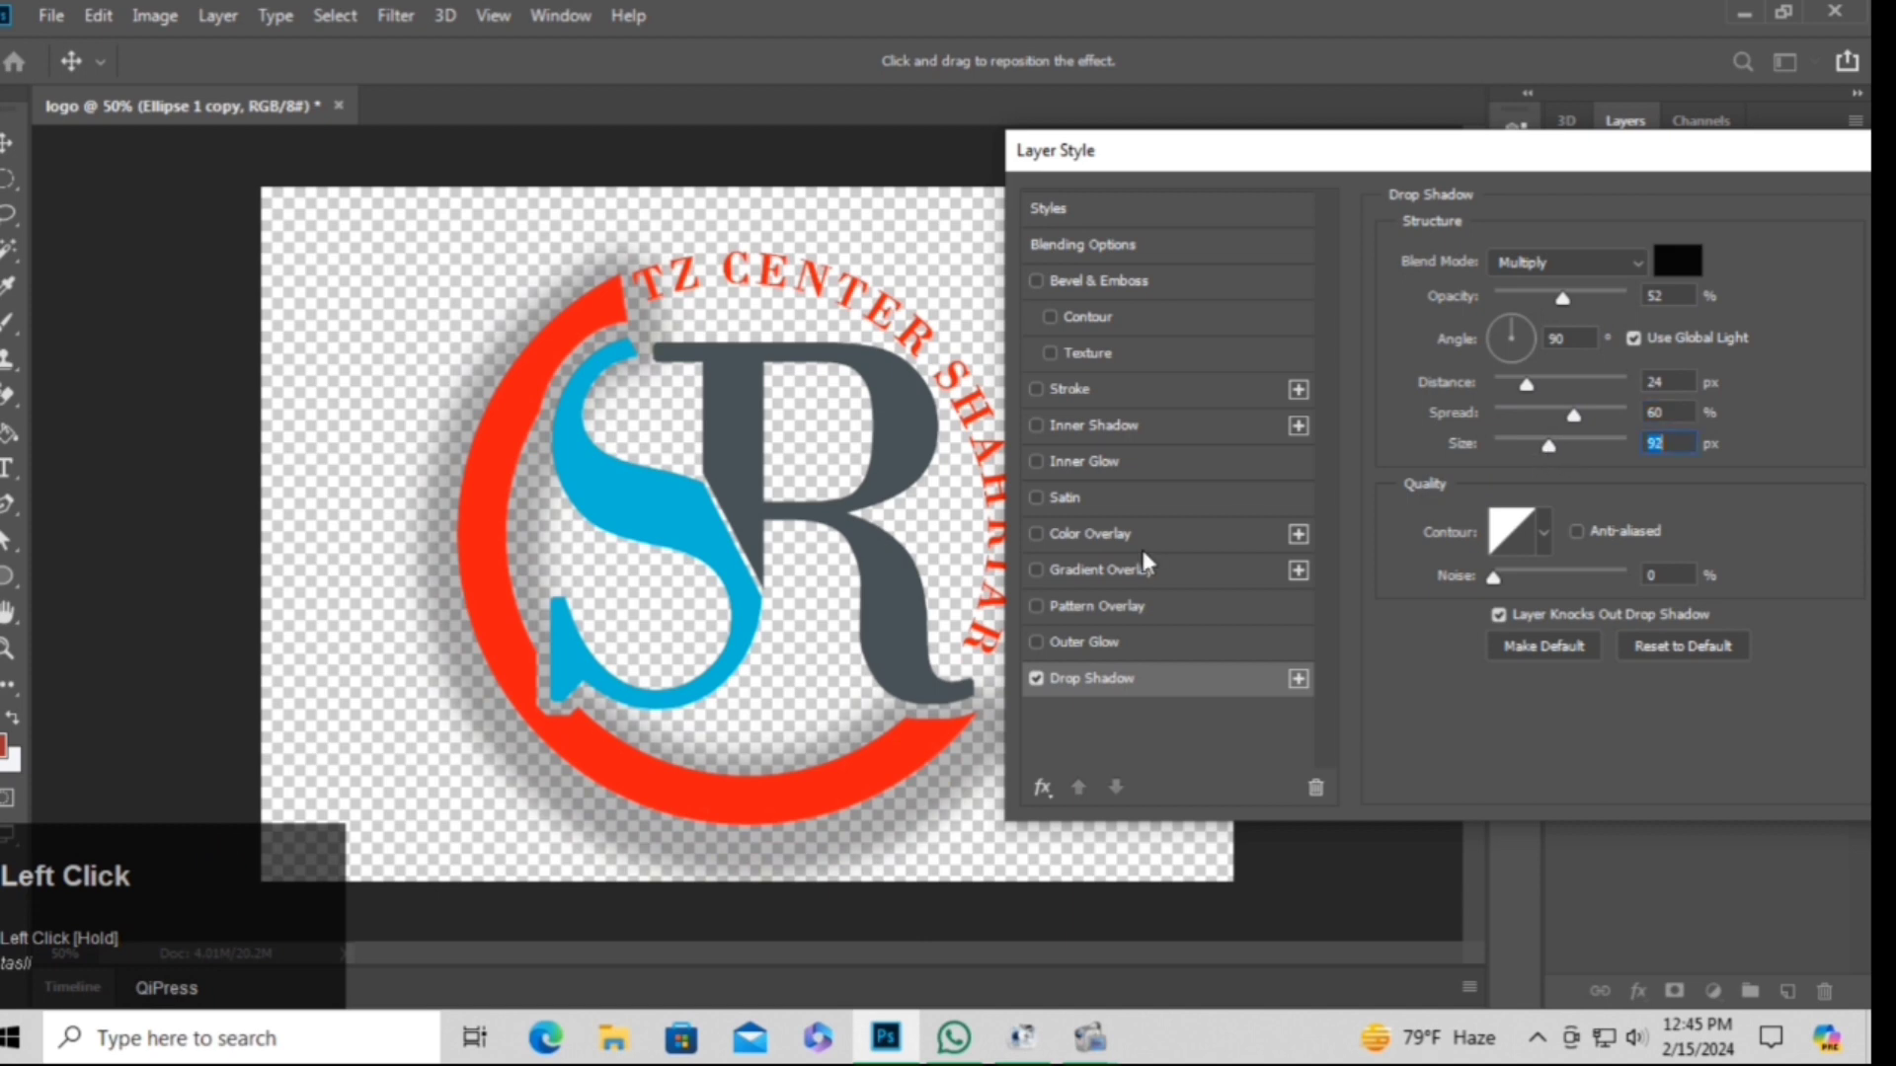
Turn off the ring's drop shadow and close its layer style settings.
click(1034, 680)
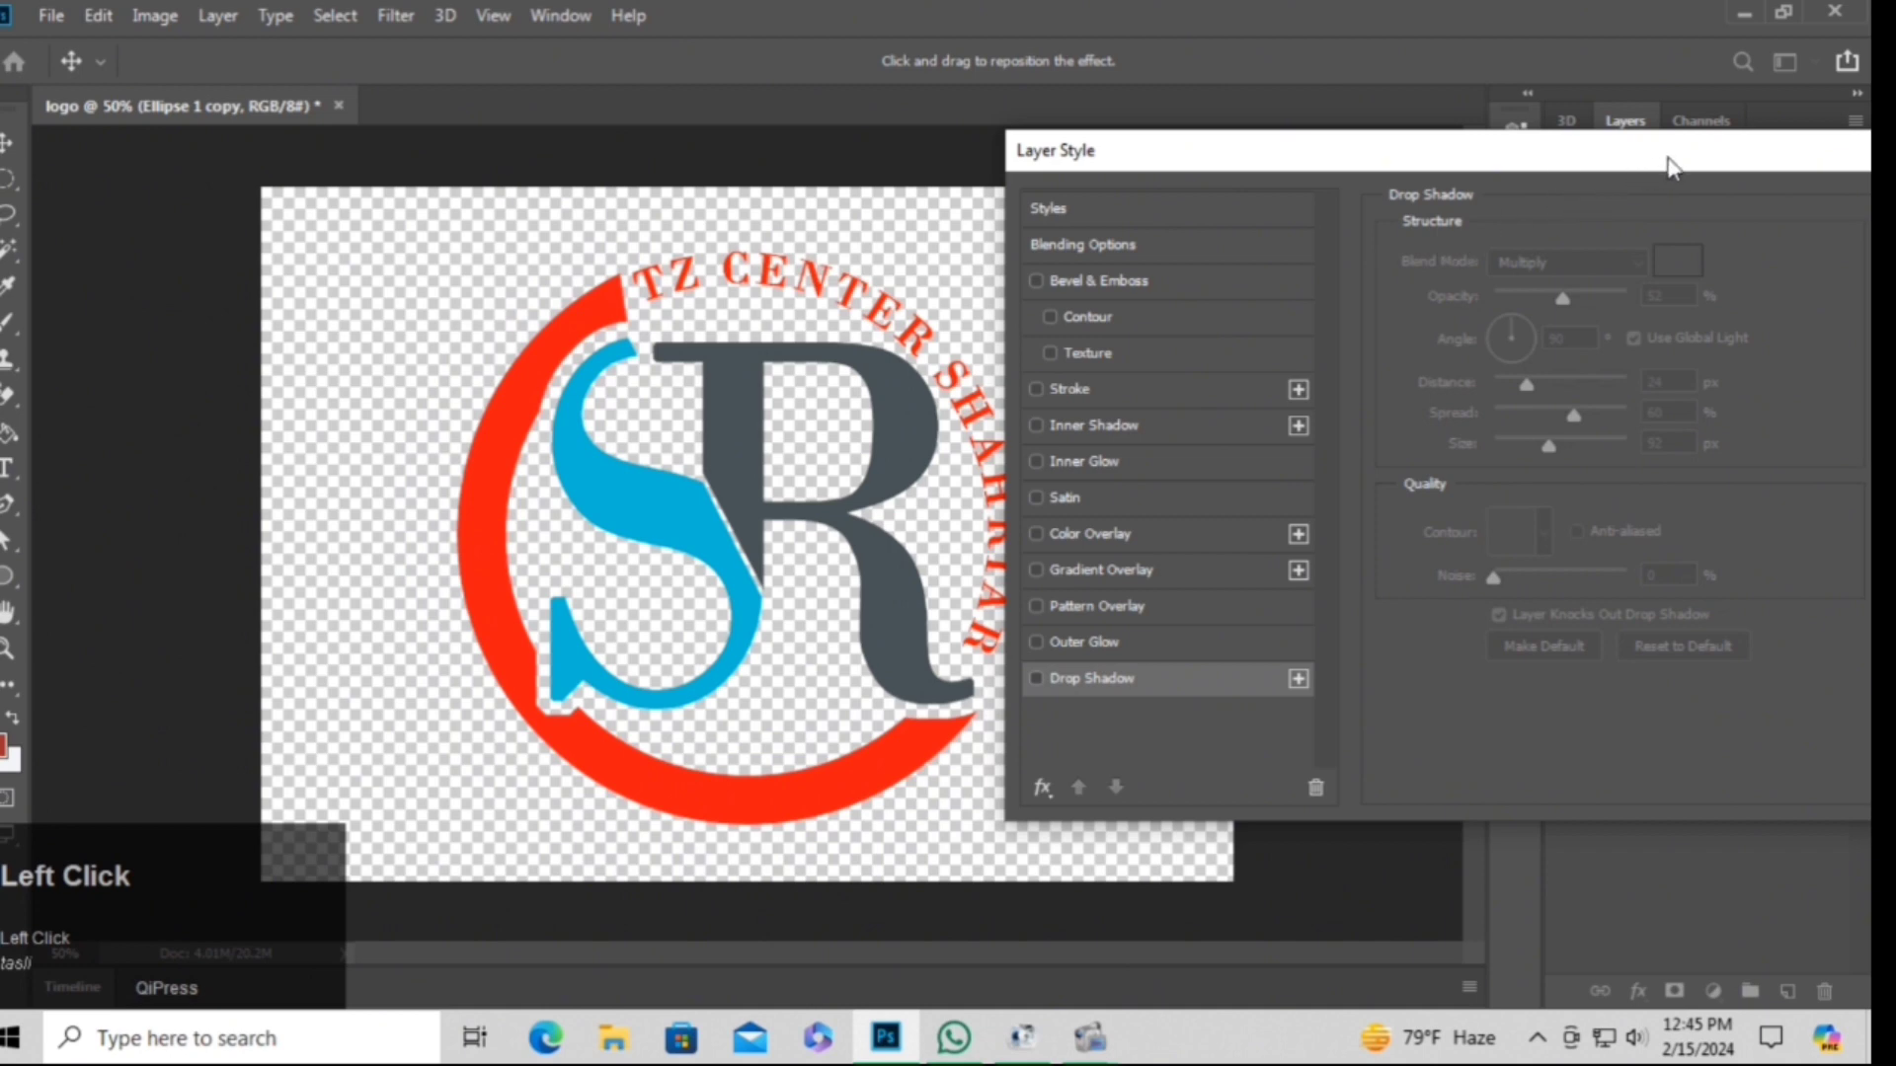
drag(1669, 166, 1240, 178)
click(1648, 164)
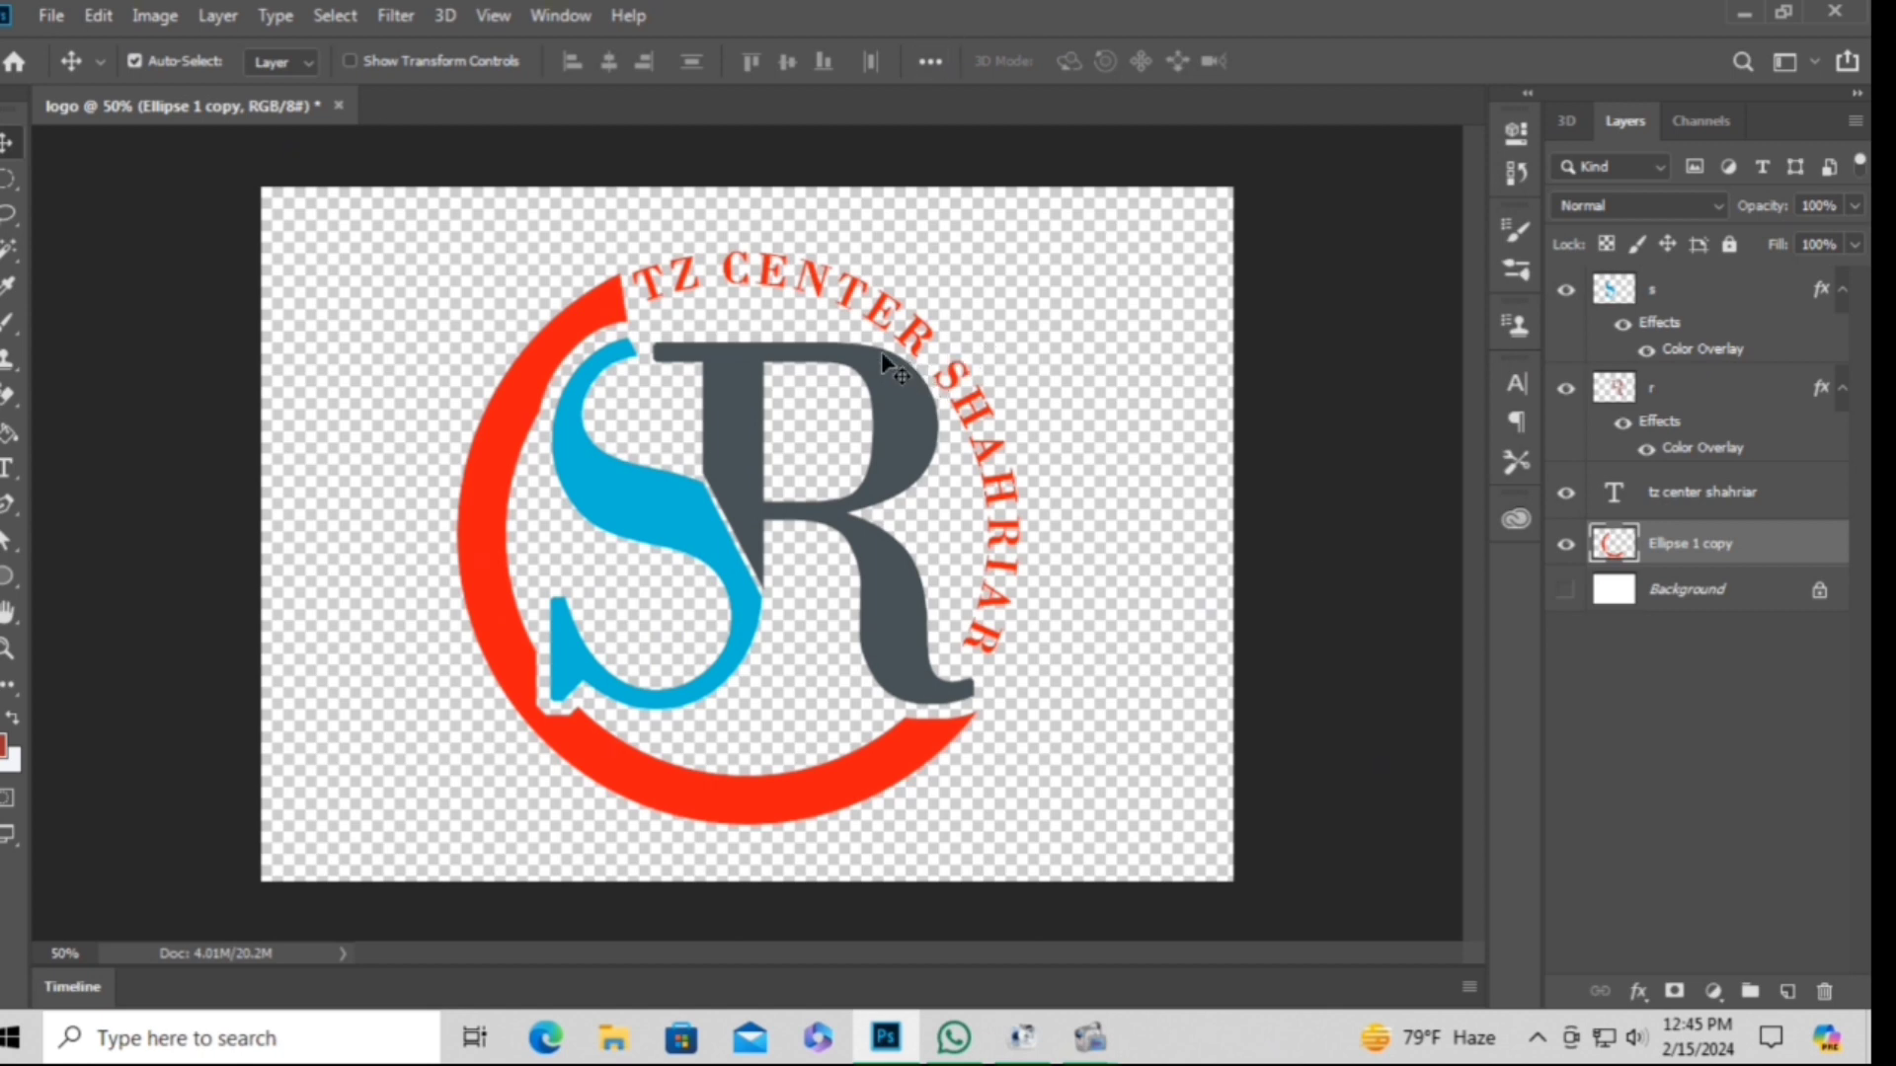
Save a copy of the logo to the Desktop in PNG format under the file name logo.
click(1000, 326)
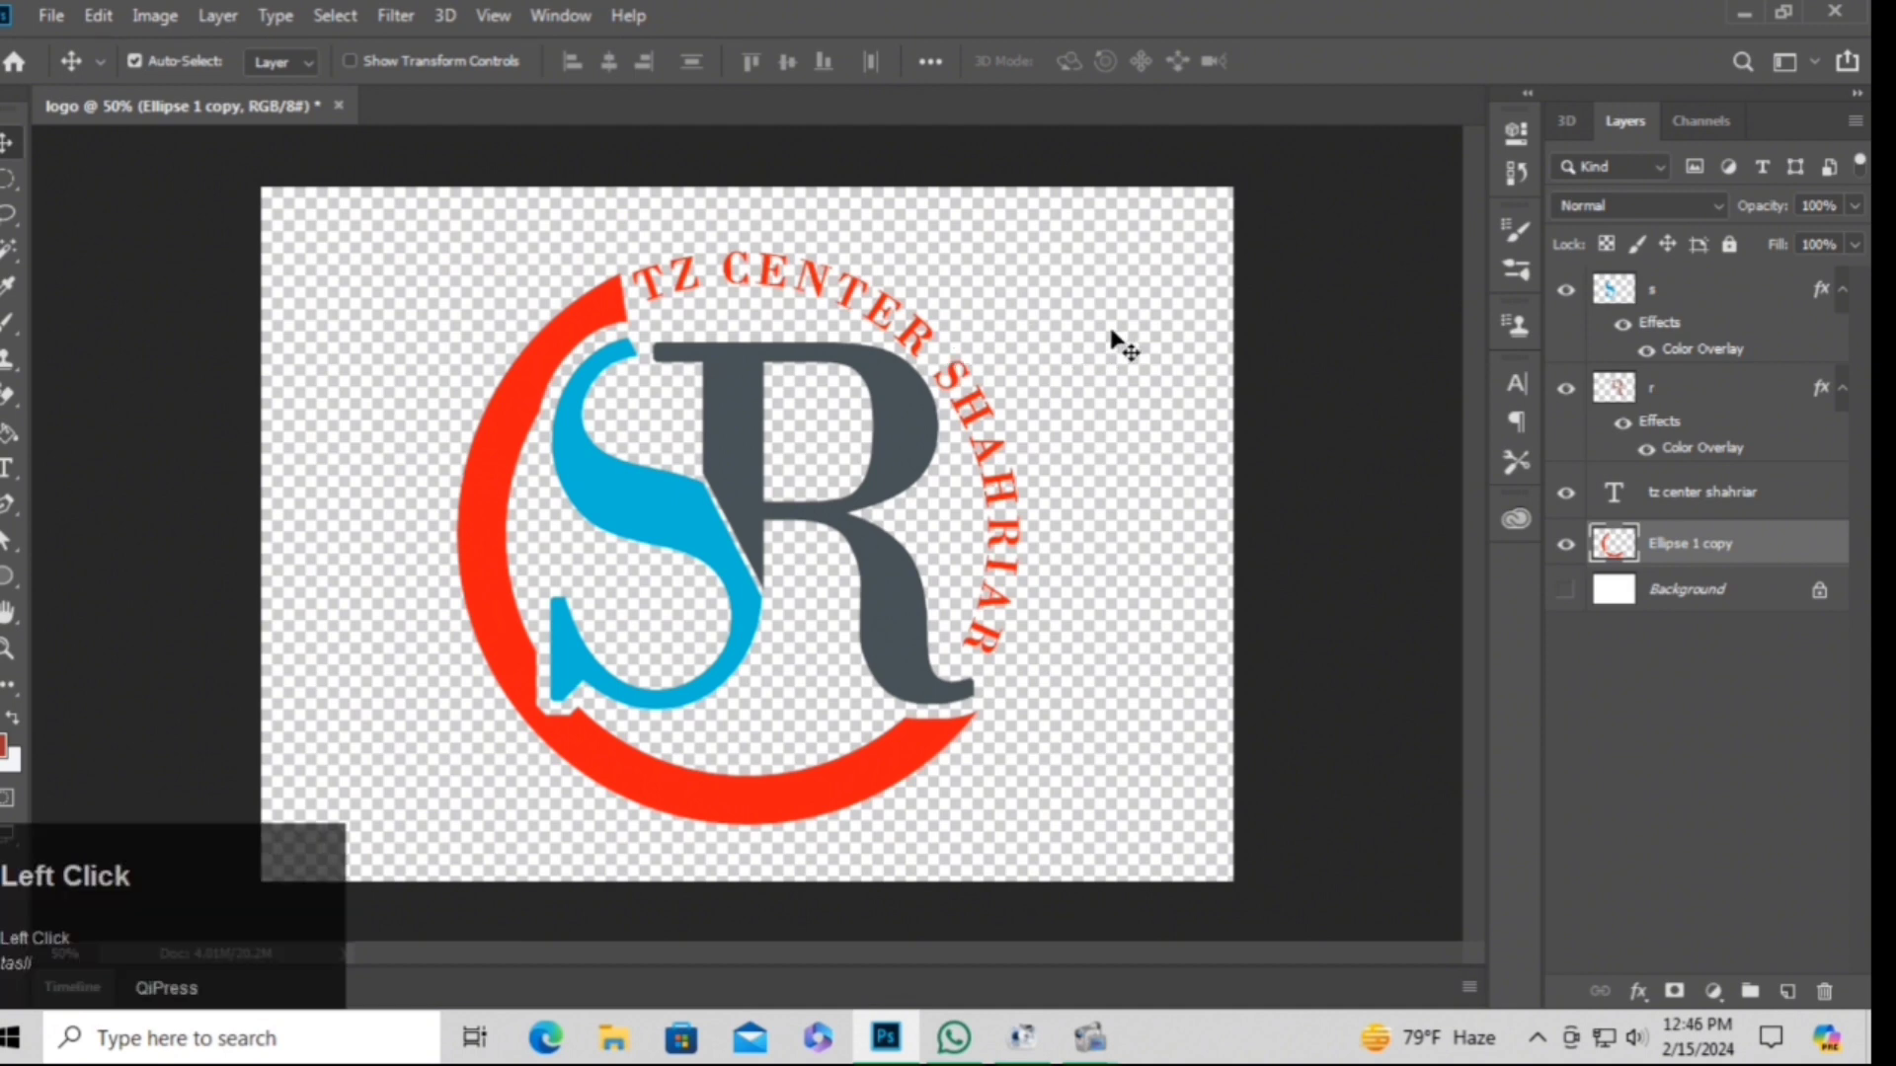
click(51, 18)
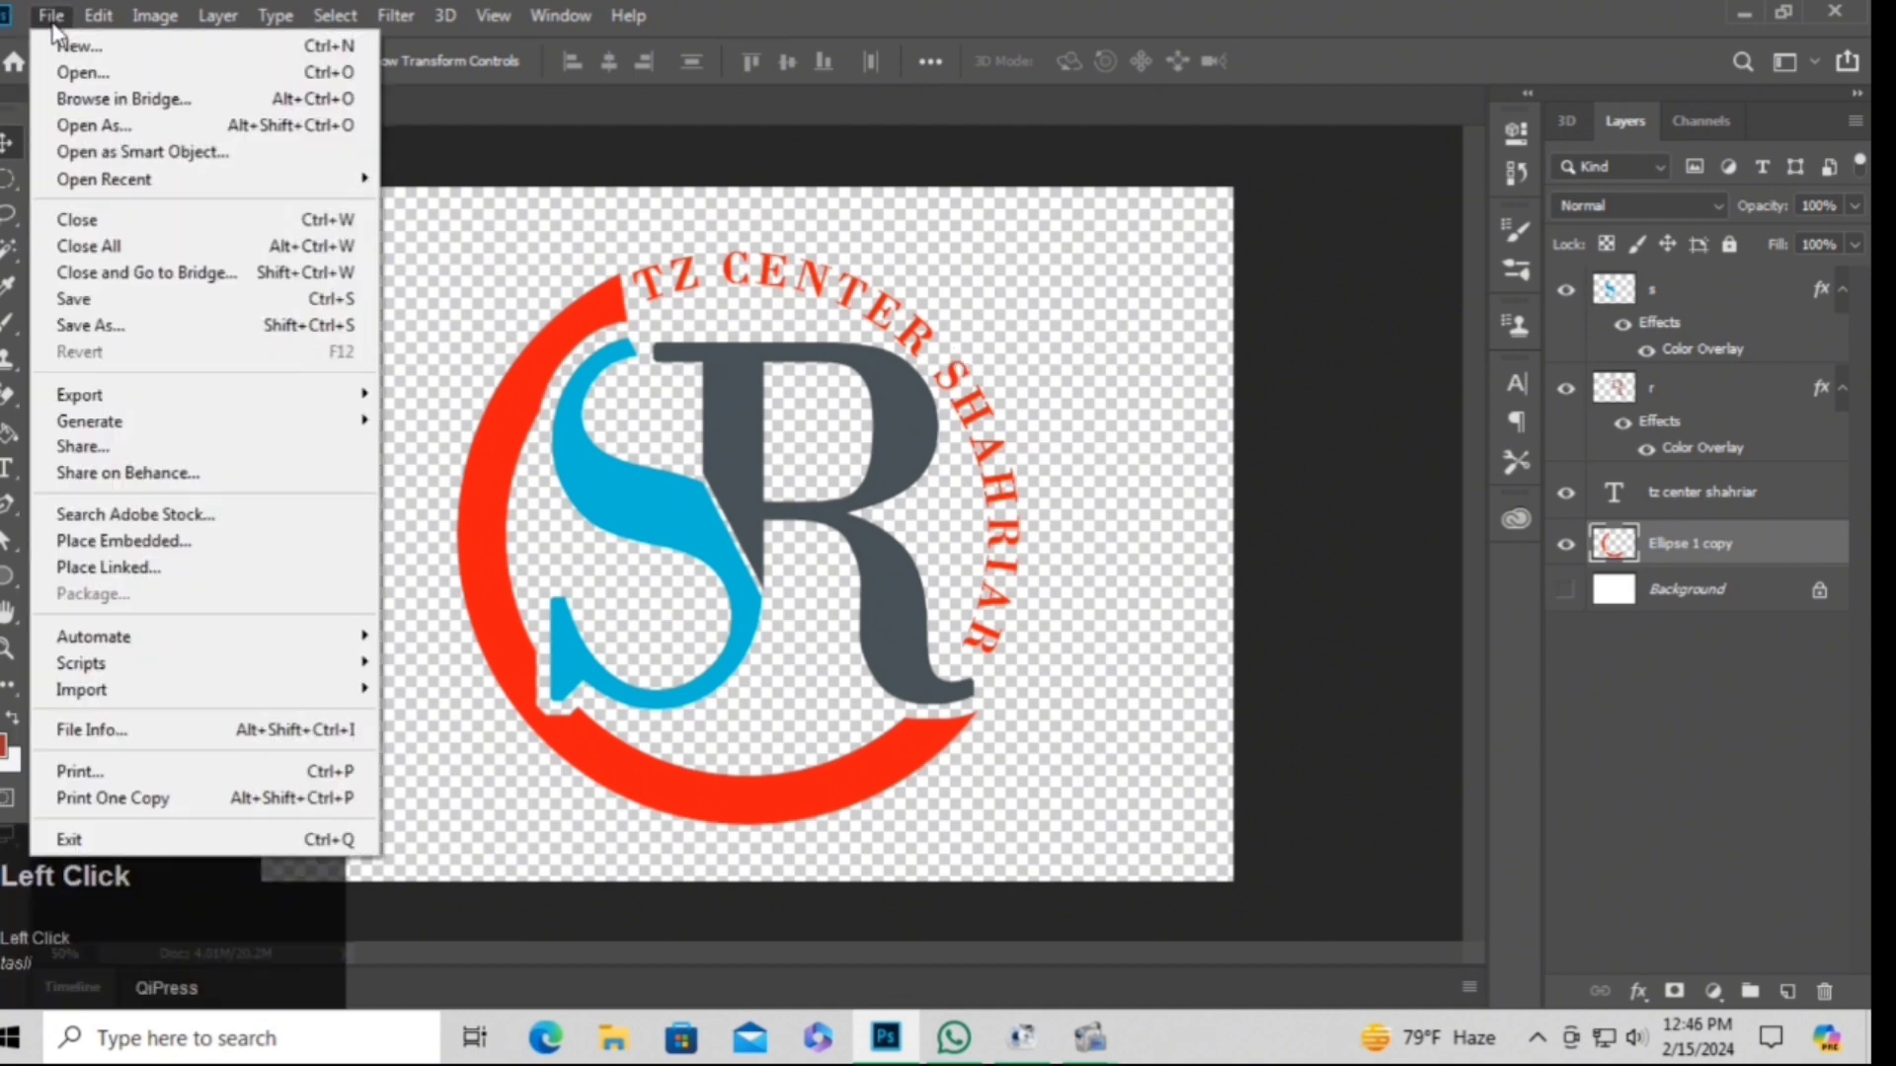
click(194, 326)
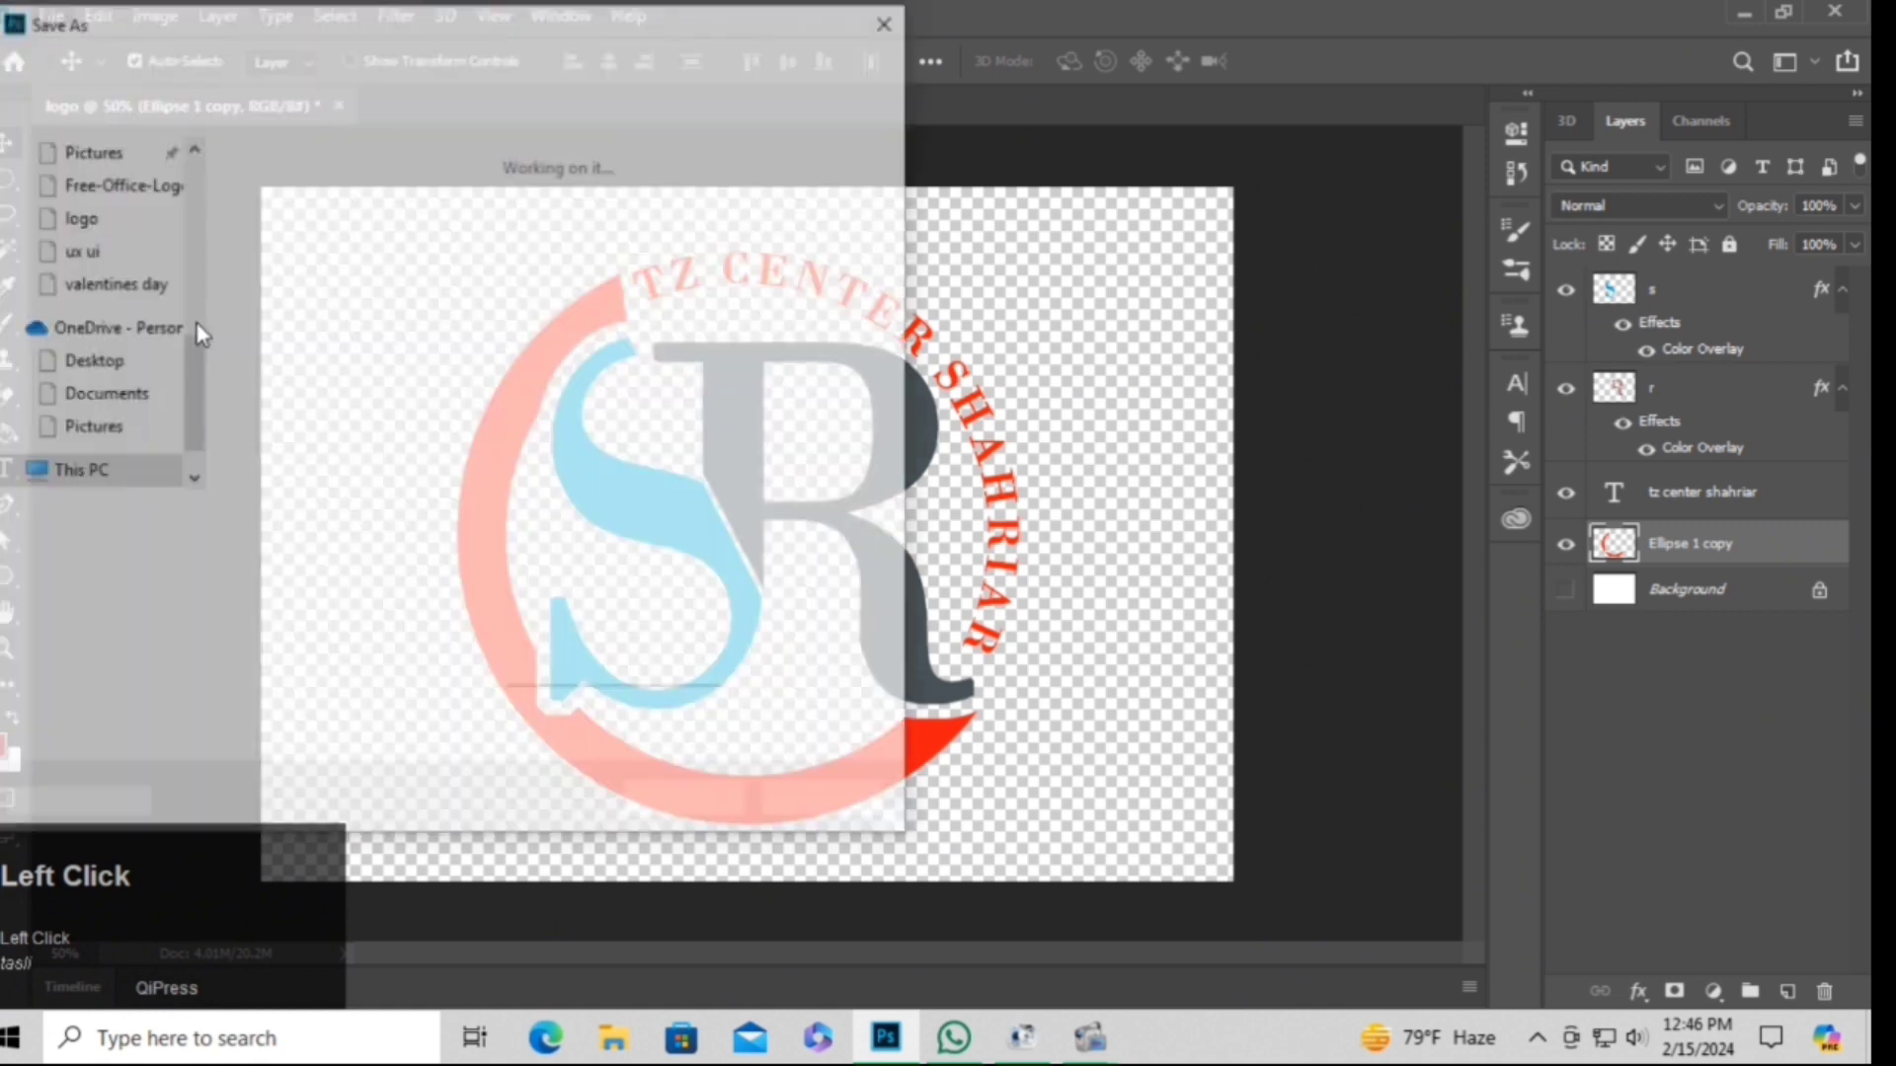
click(691, 559)
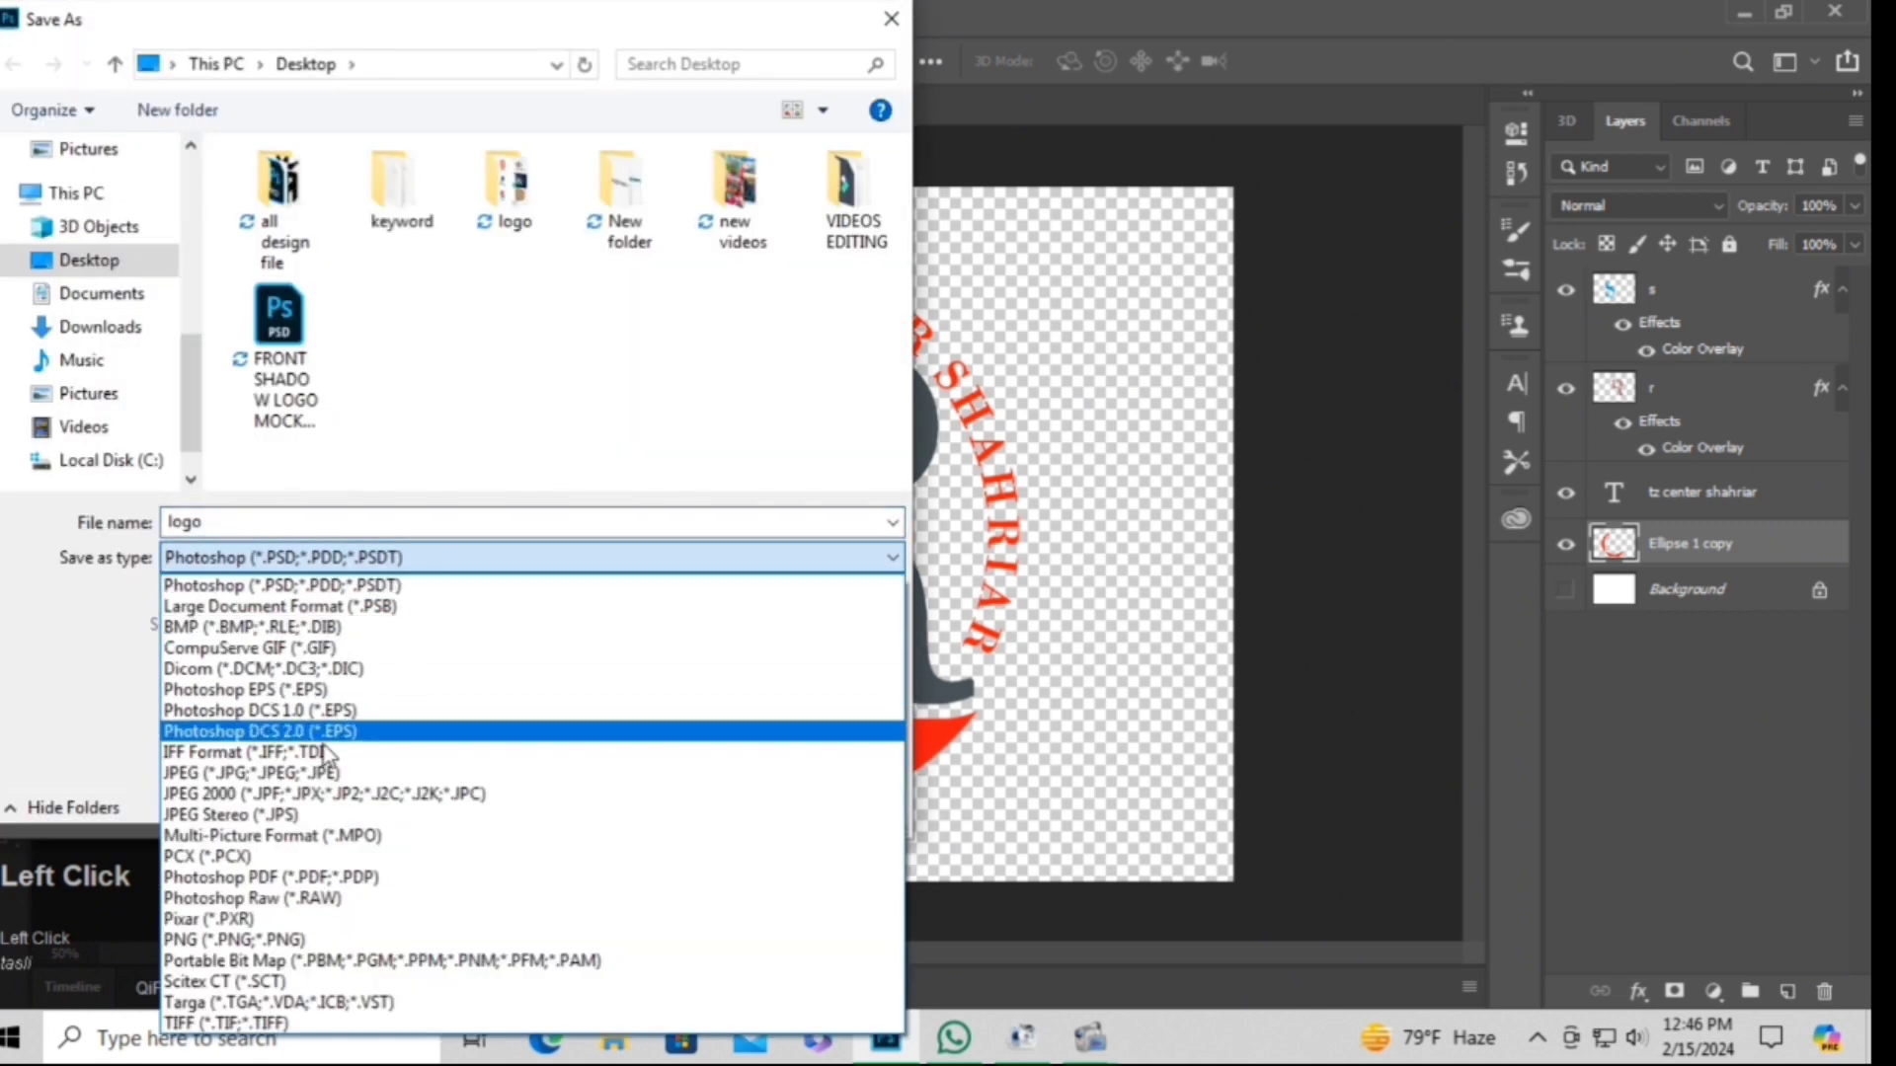
click(334, 941)
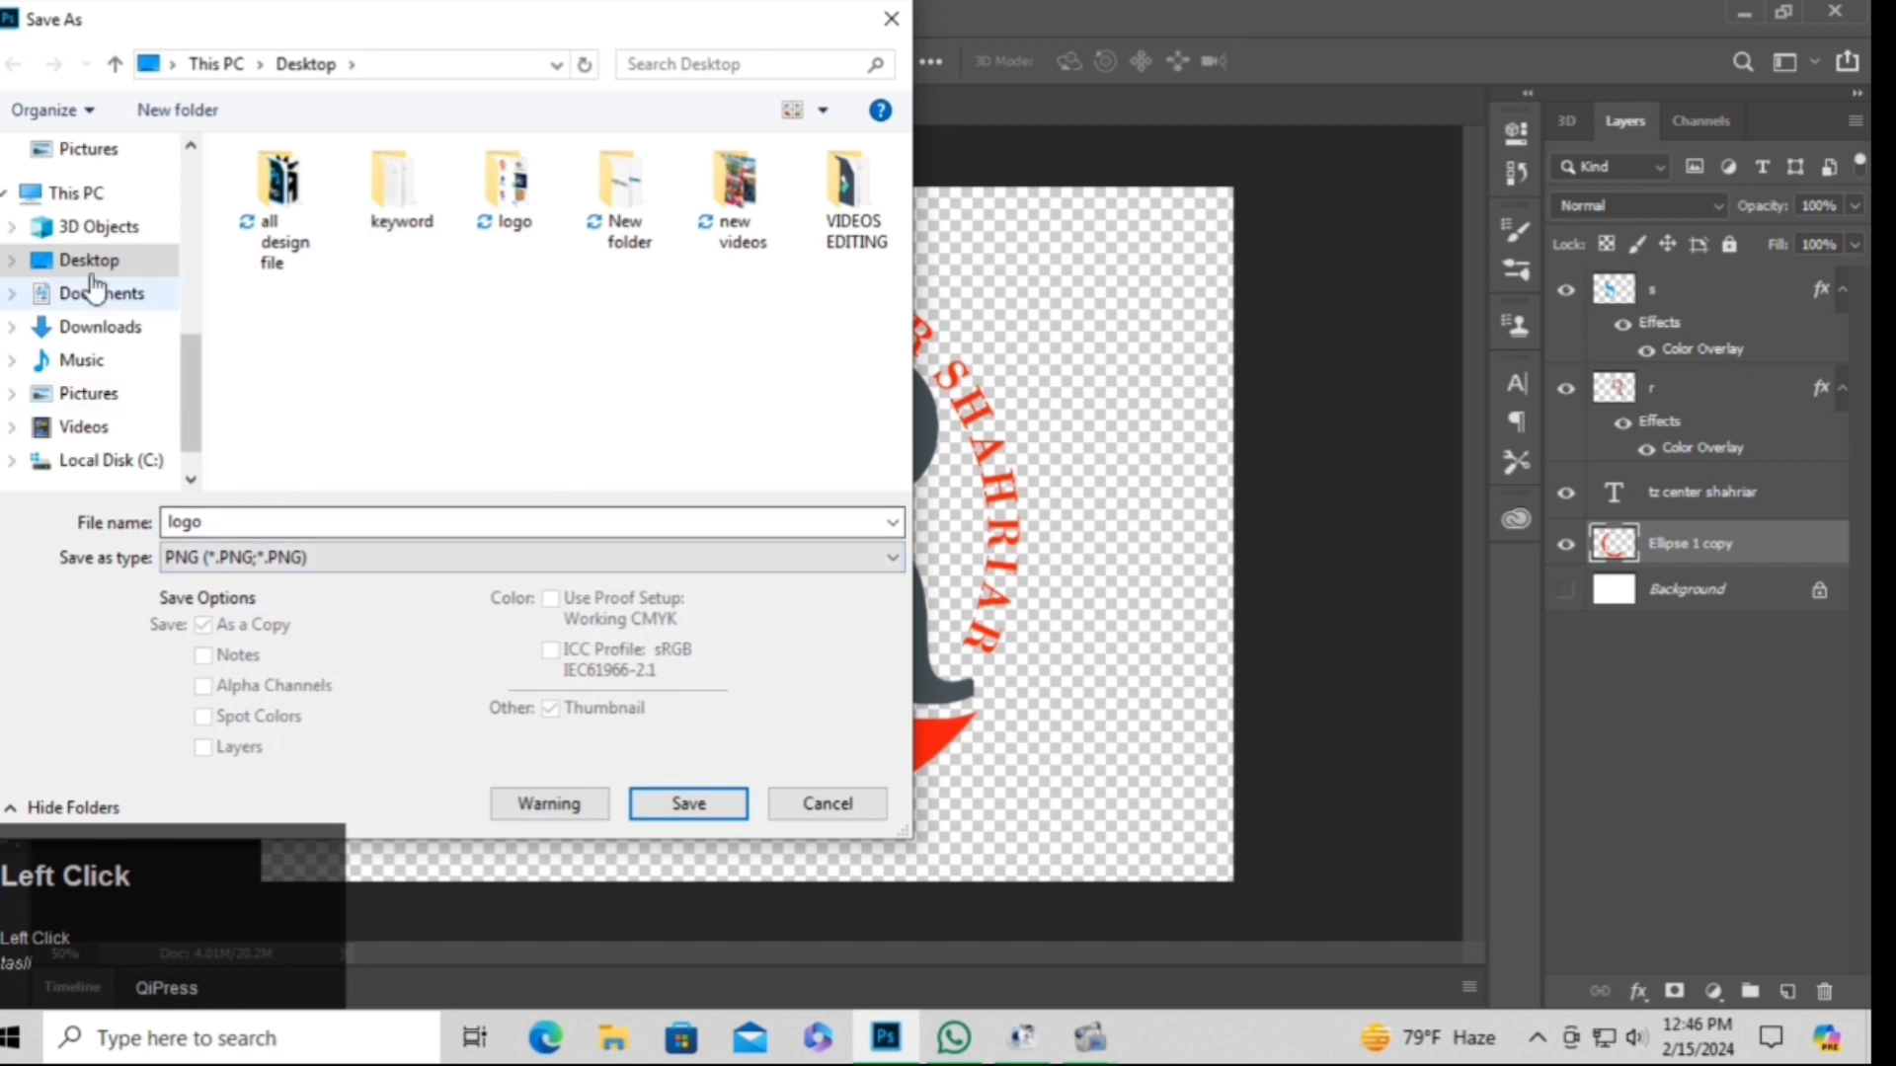
click(262, 520)
click(262, 520)
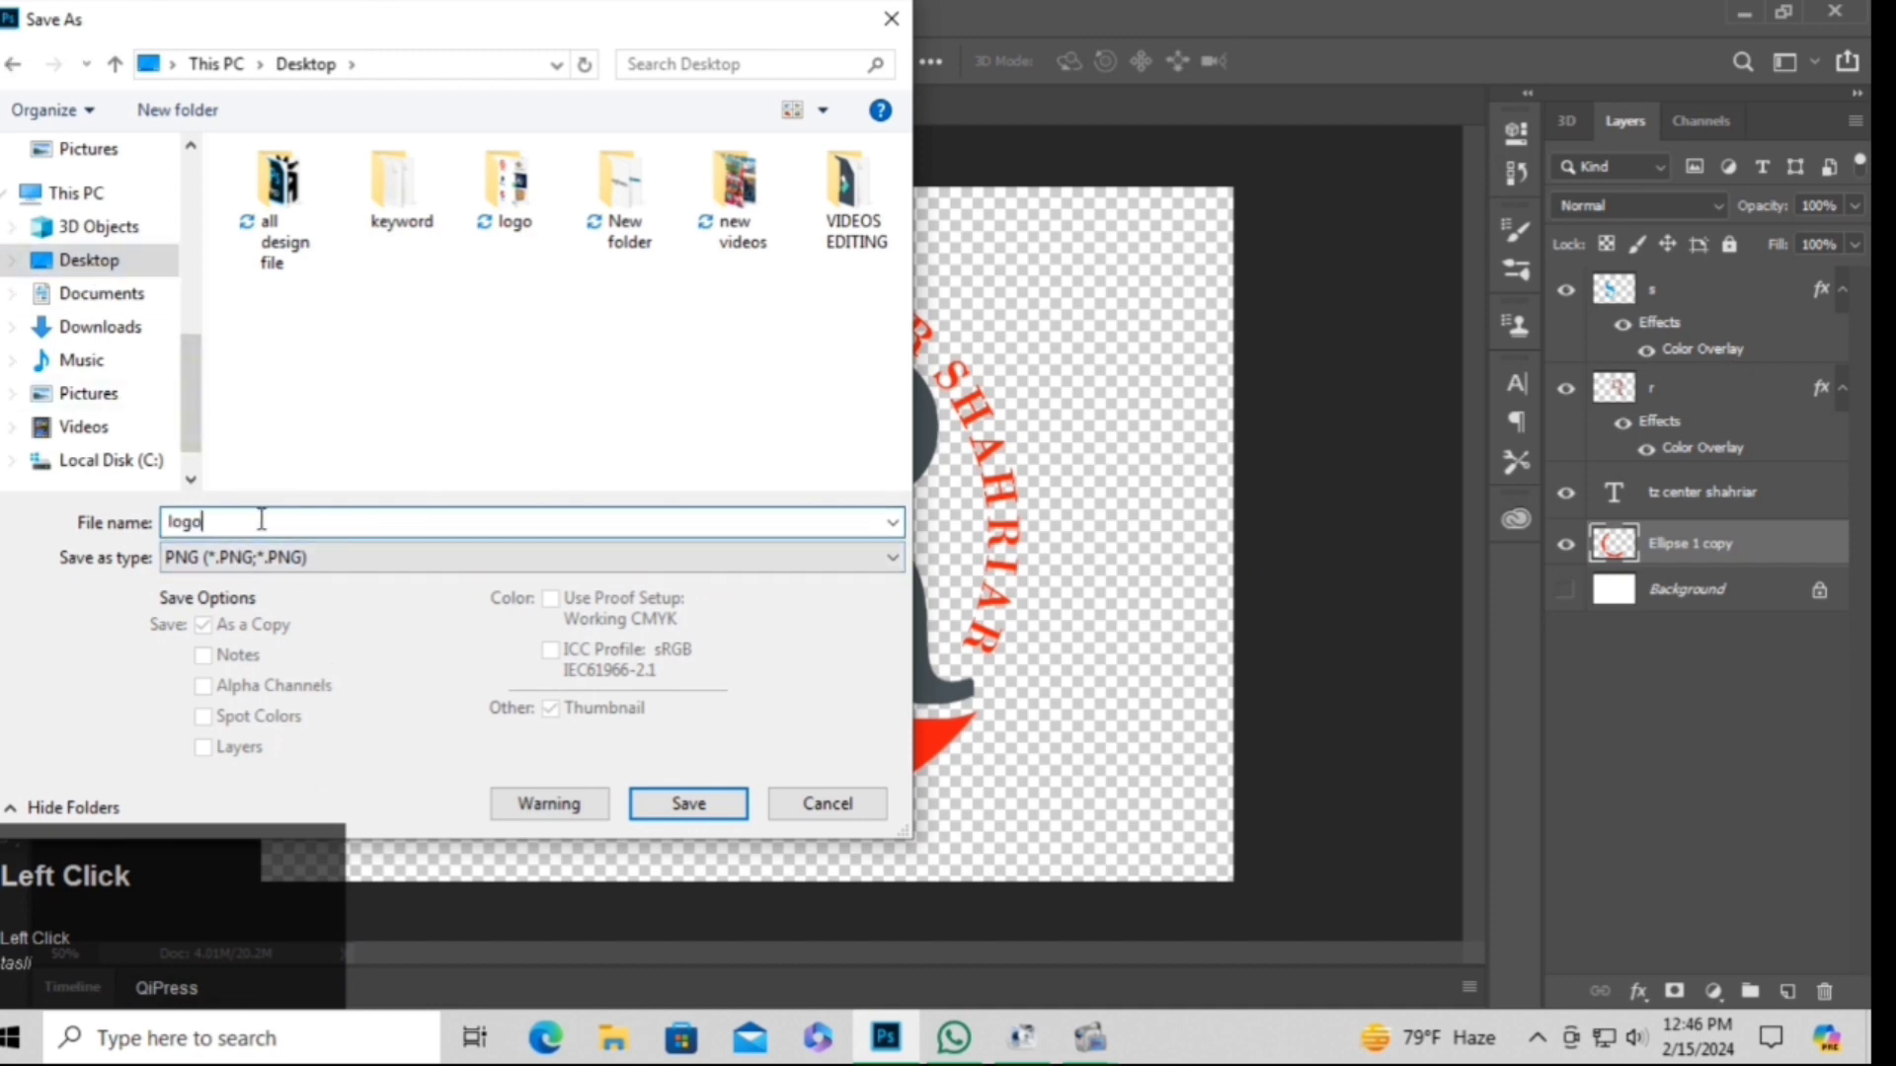
click(664, 805)
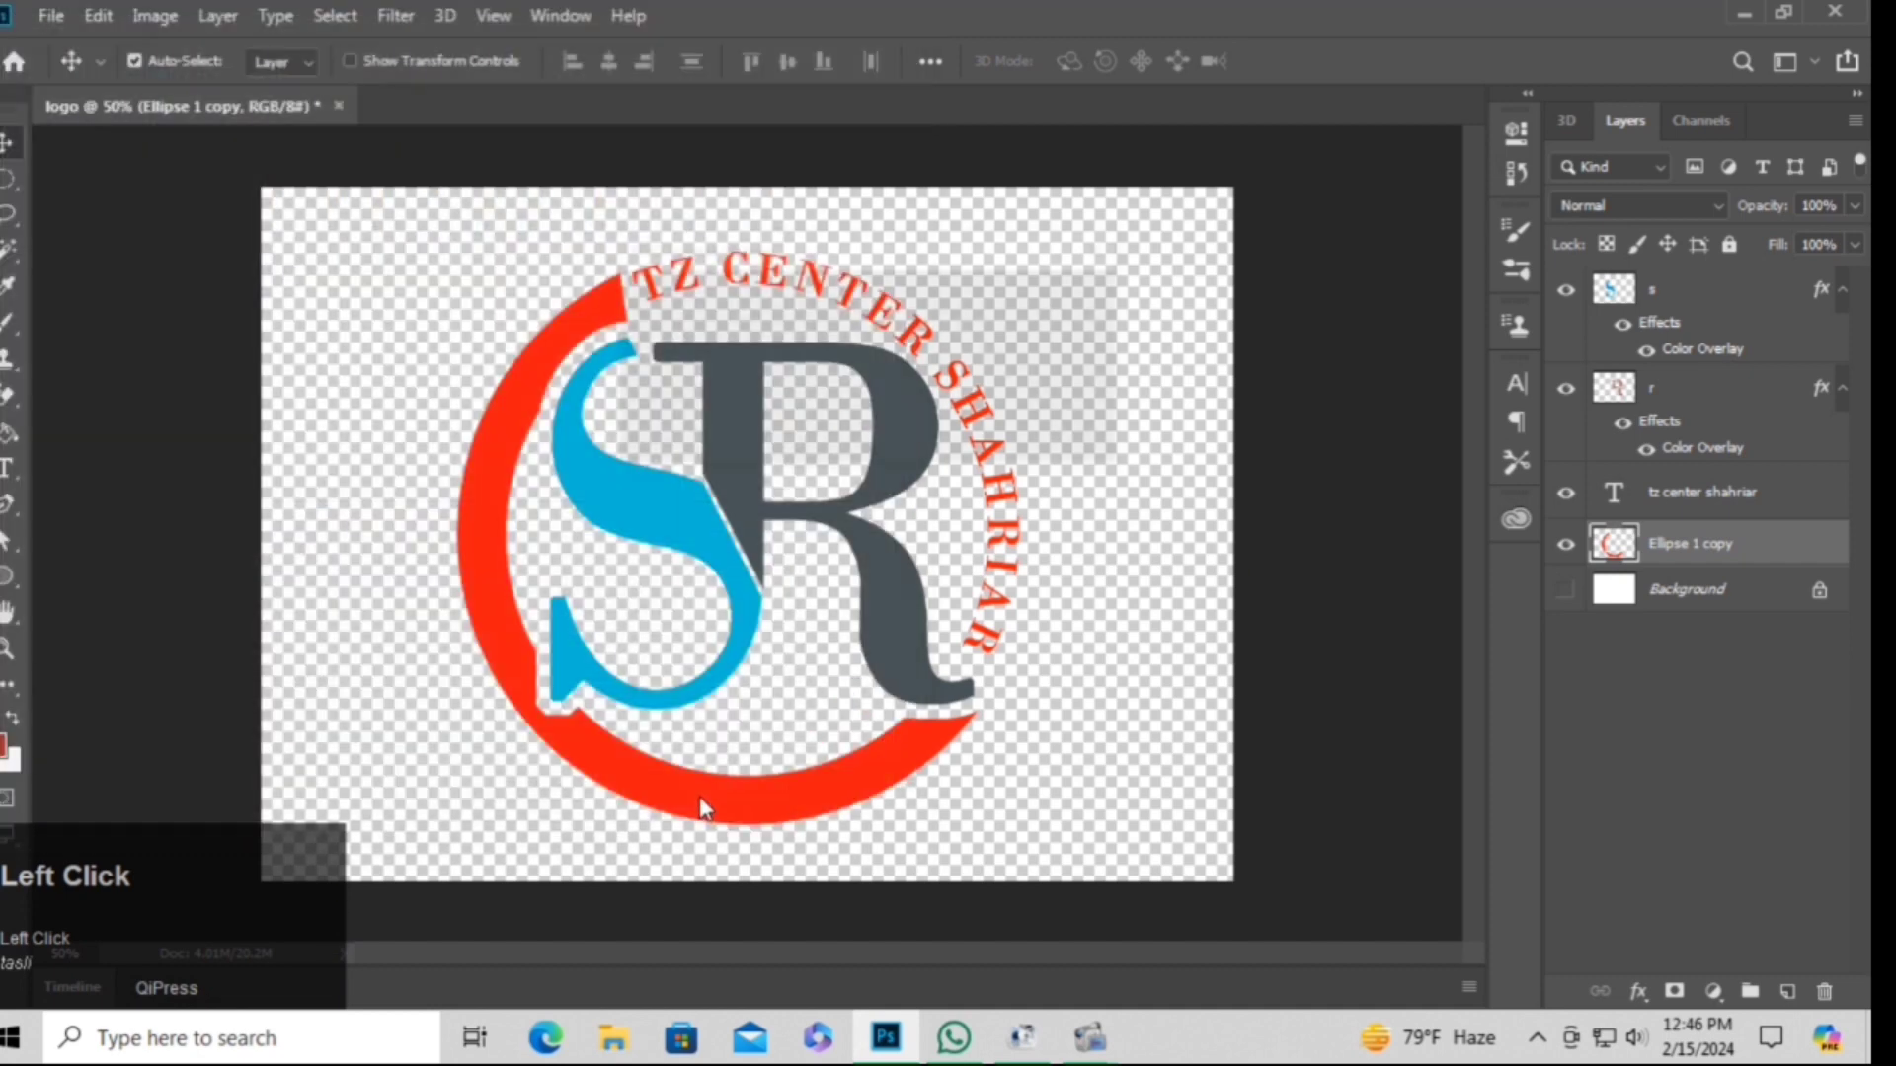
click(1052, 311)
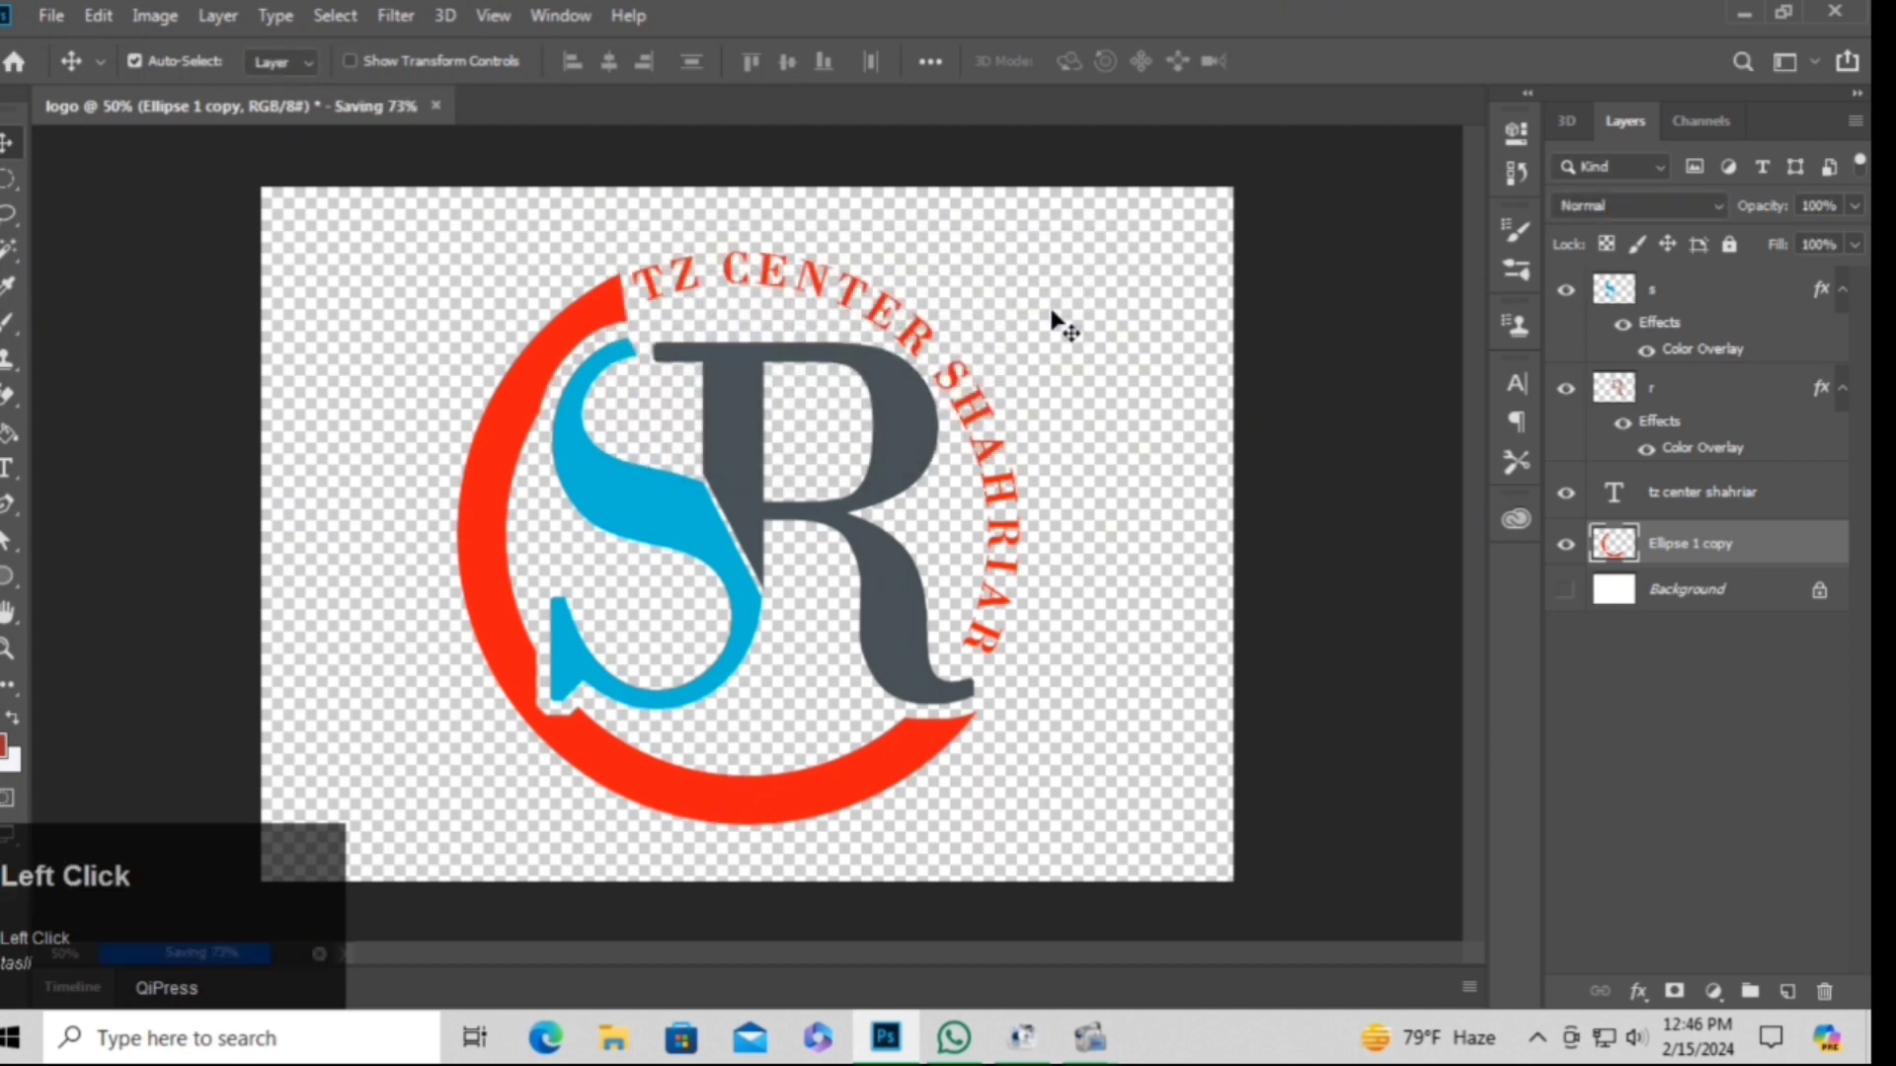
Open the exported logo.png from the desktop to check it on its transparent background, and close the viewer.
click(1745, 12)
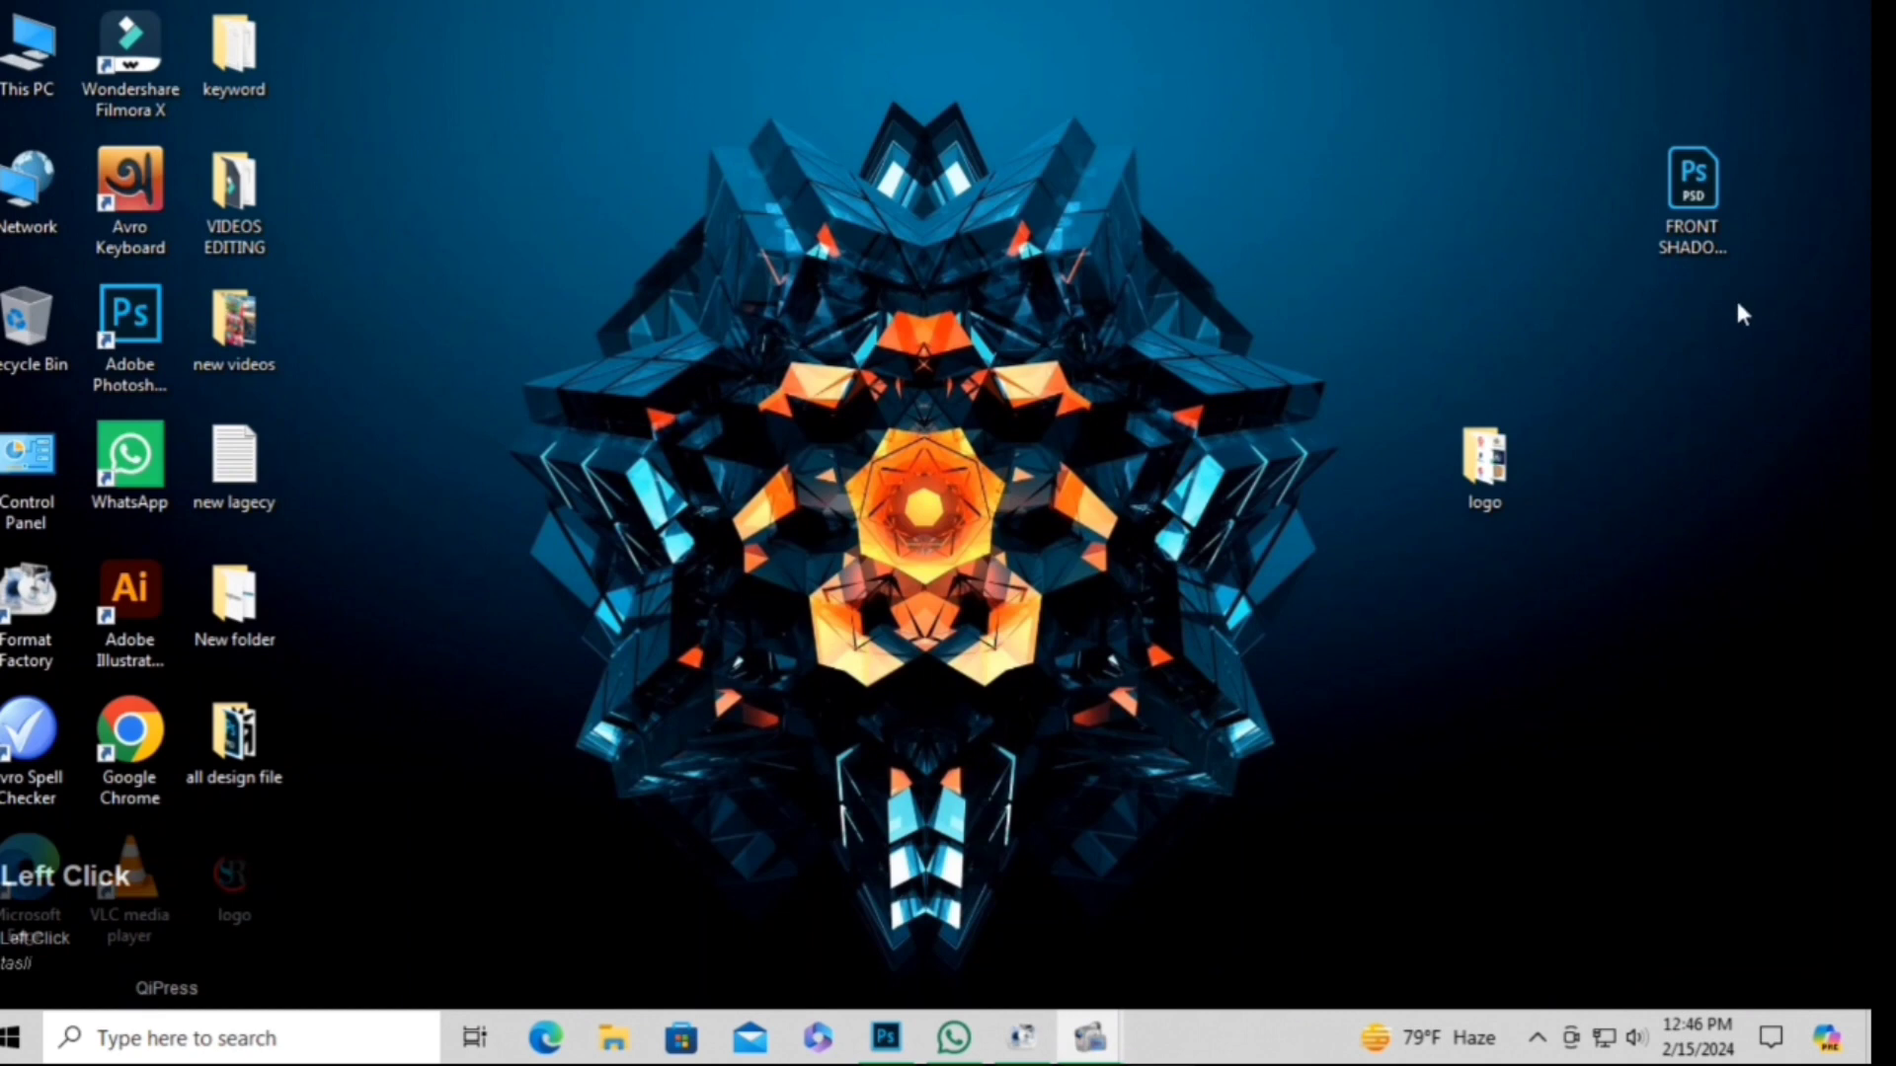
double_click(234, 863)
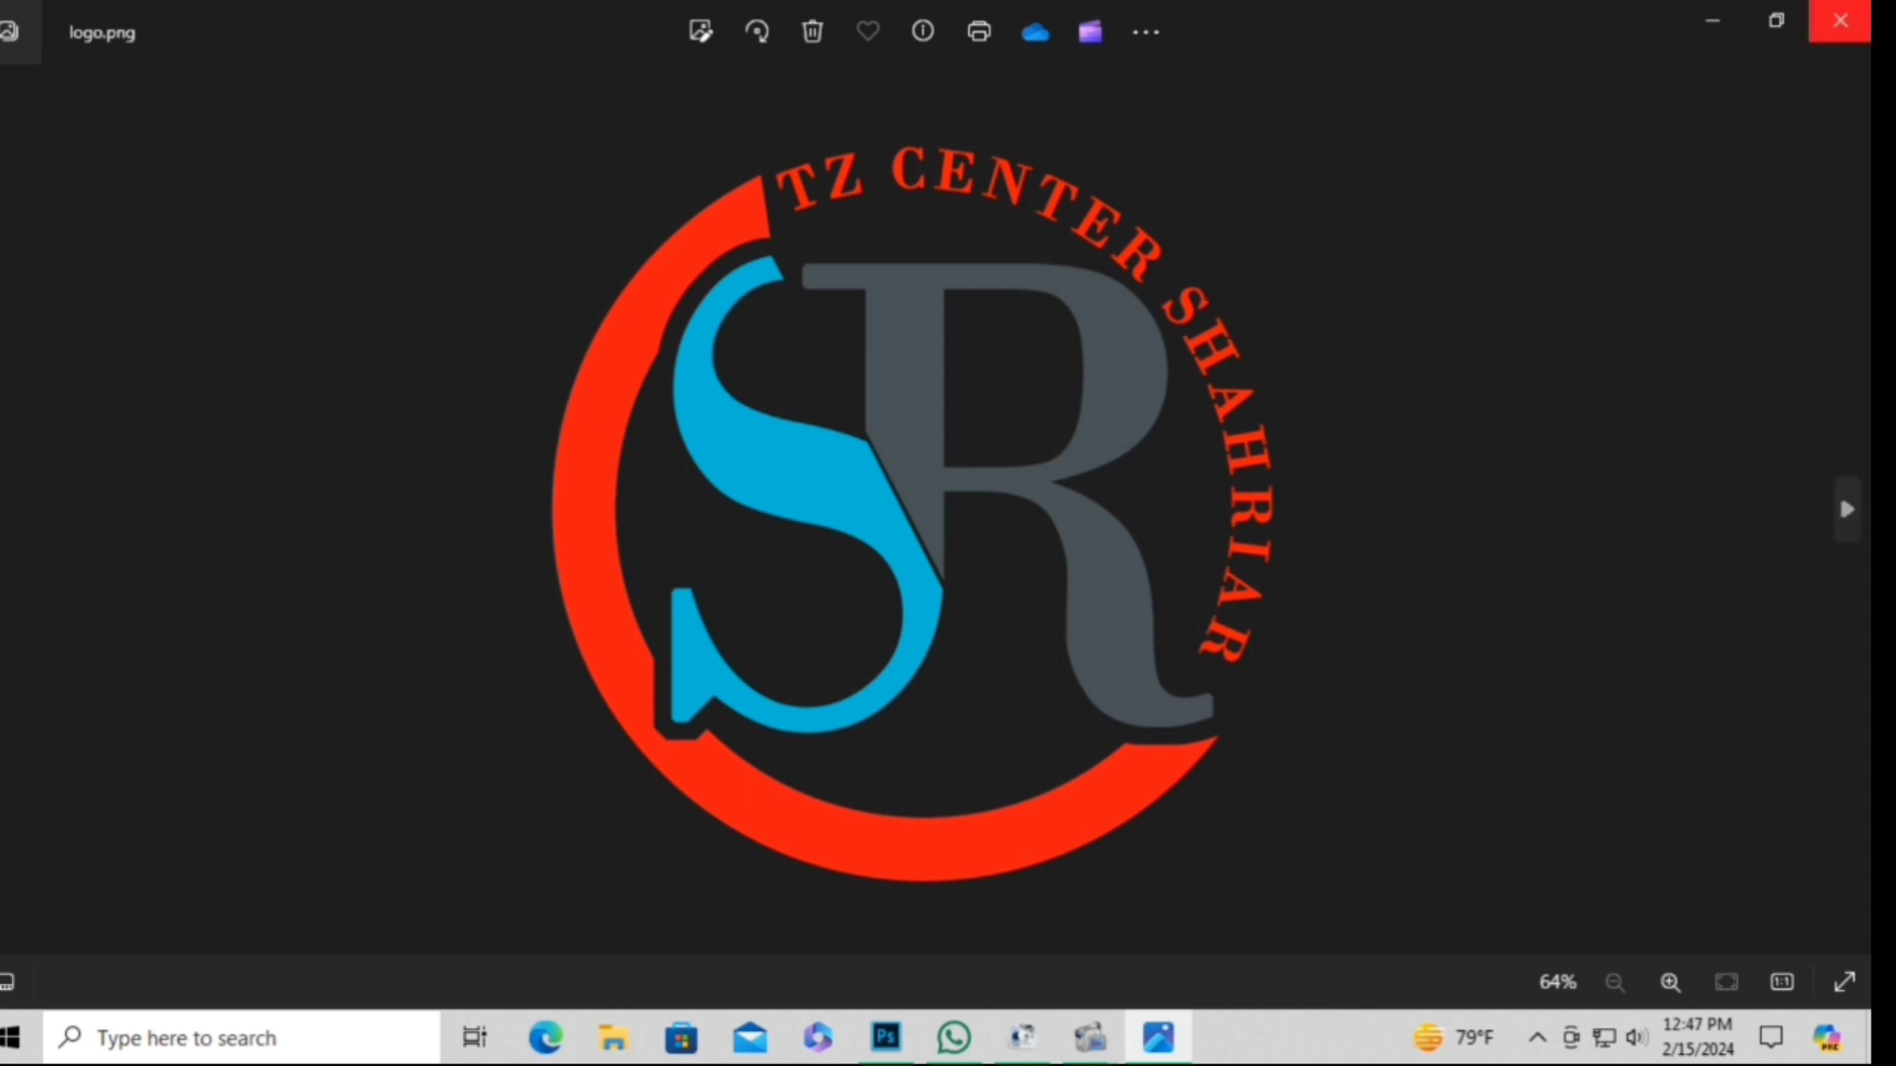
click(1840, 20)
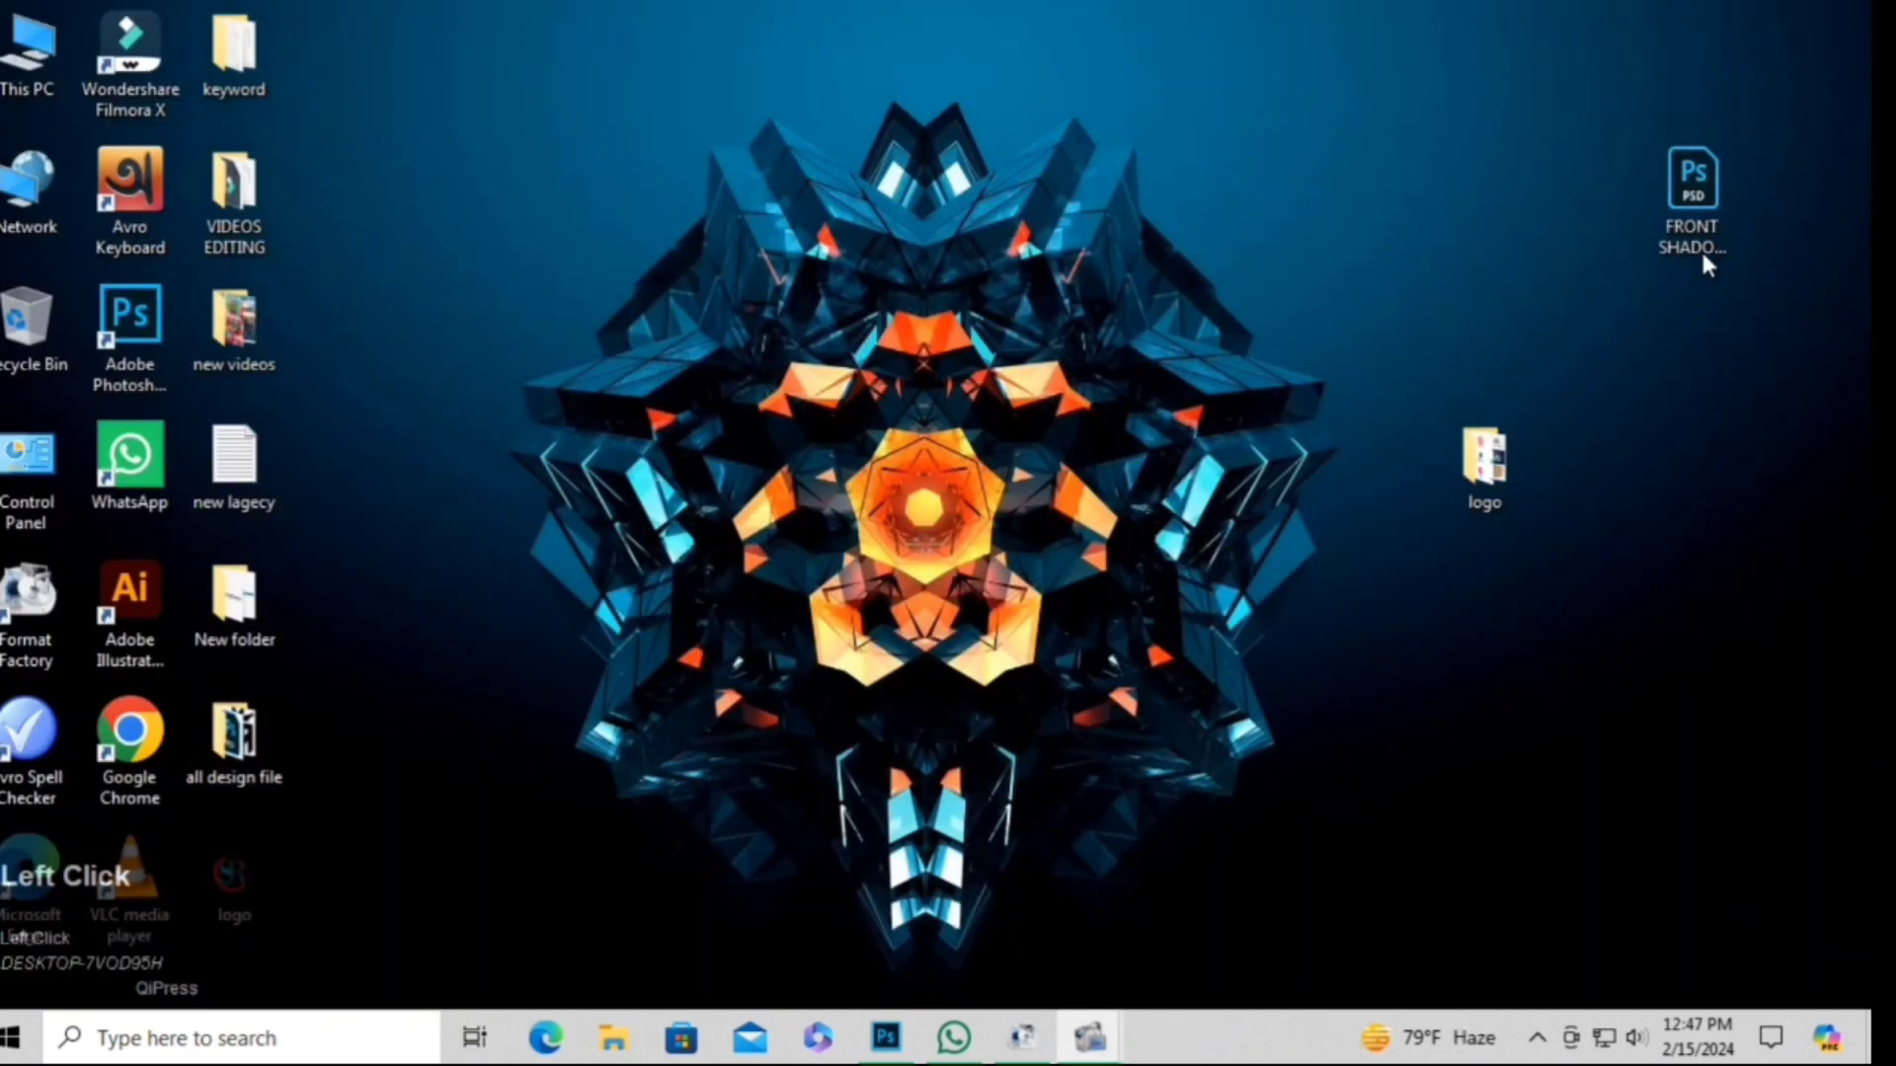
Open FRONT SHADOW LOGO MOCKUP.psd from the desktop and hide the three text layers inside its TZ CENTER smart object.
double_click(1700, 187)
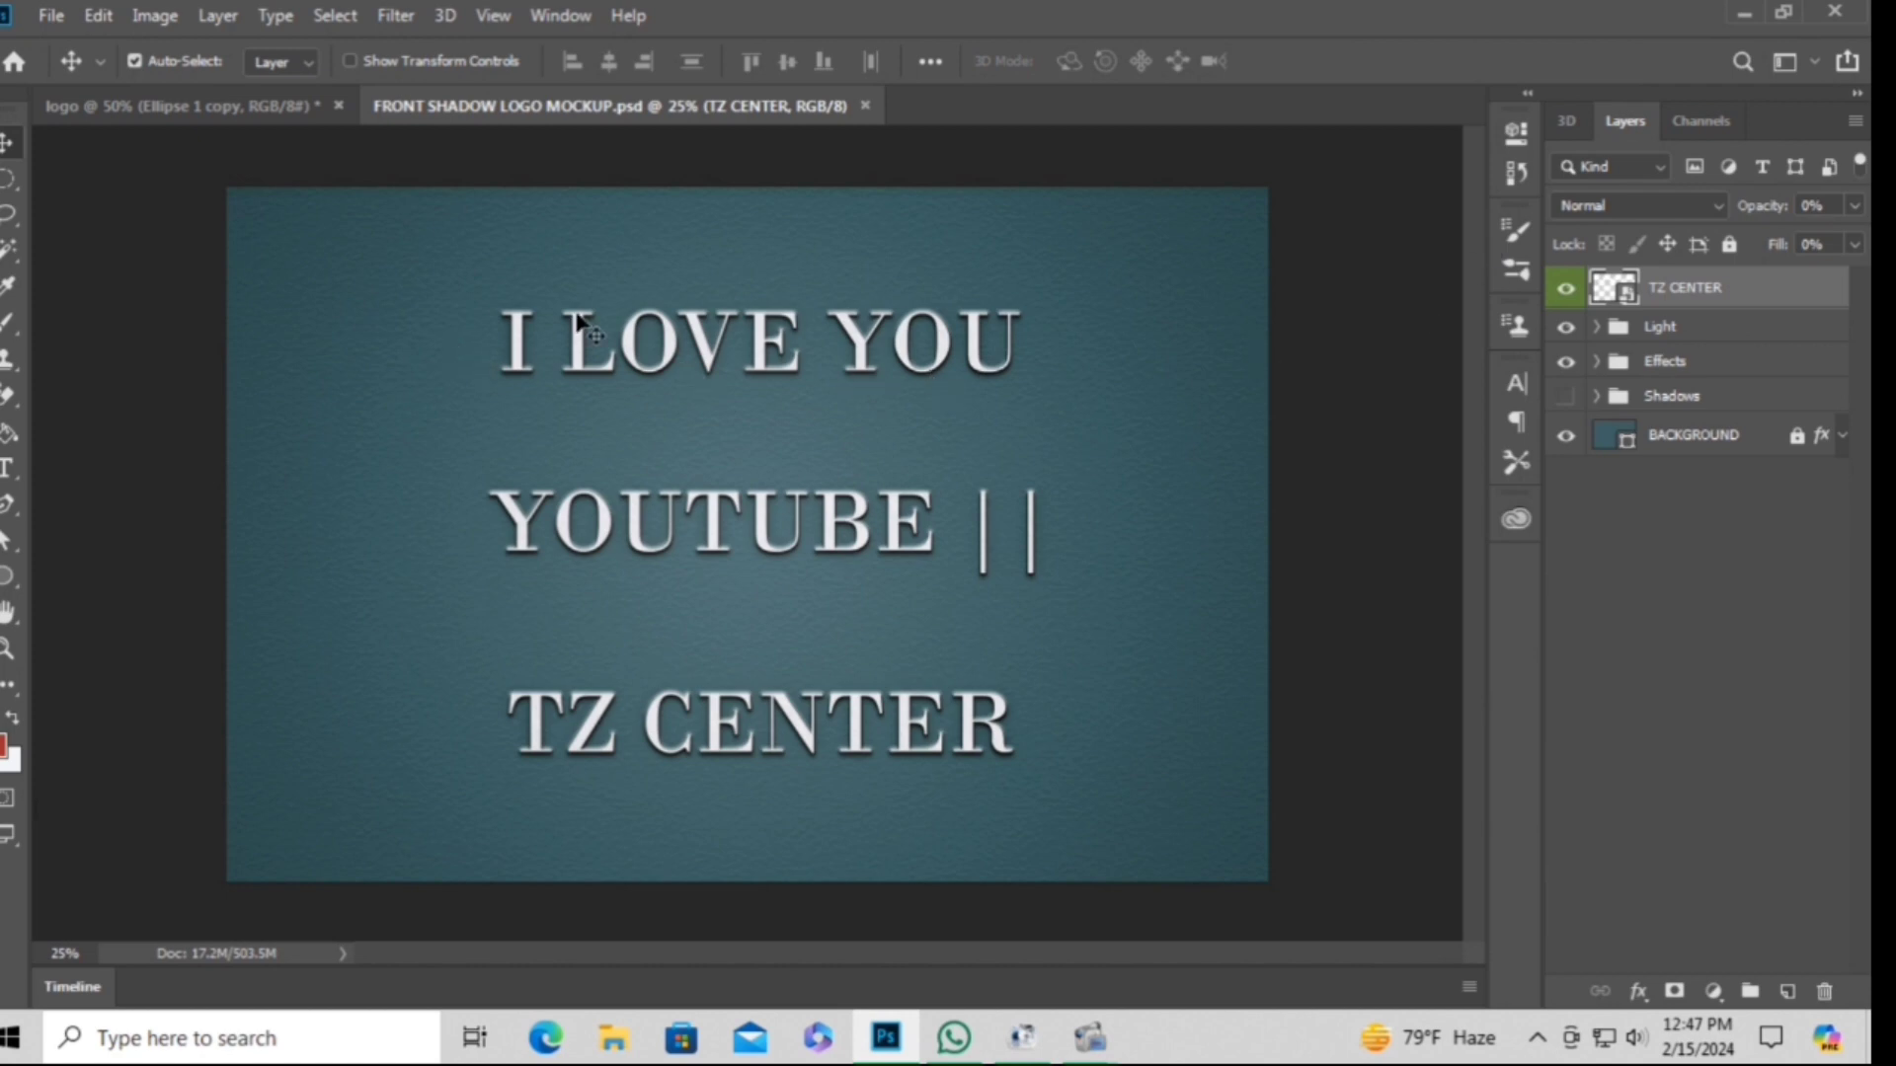
double_click(1629, 296)
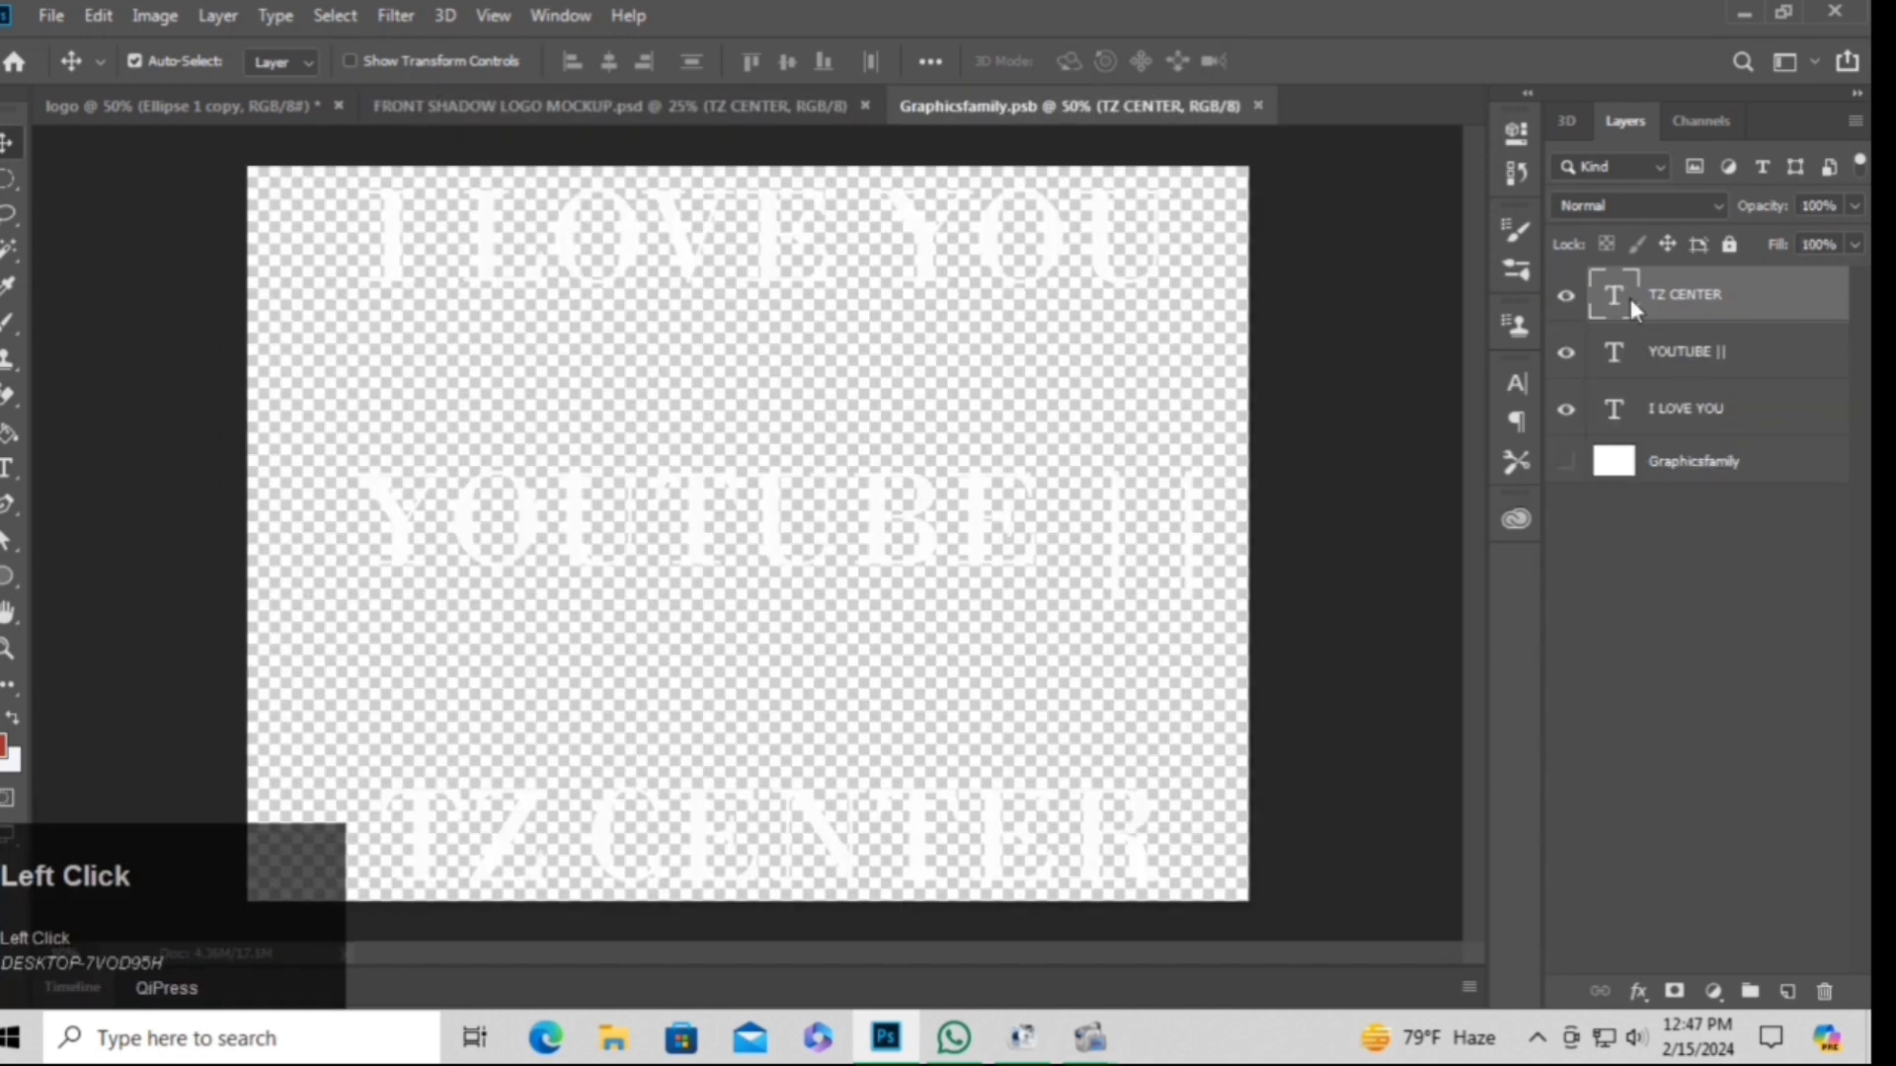
click(1566, 296)
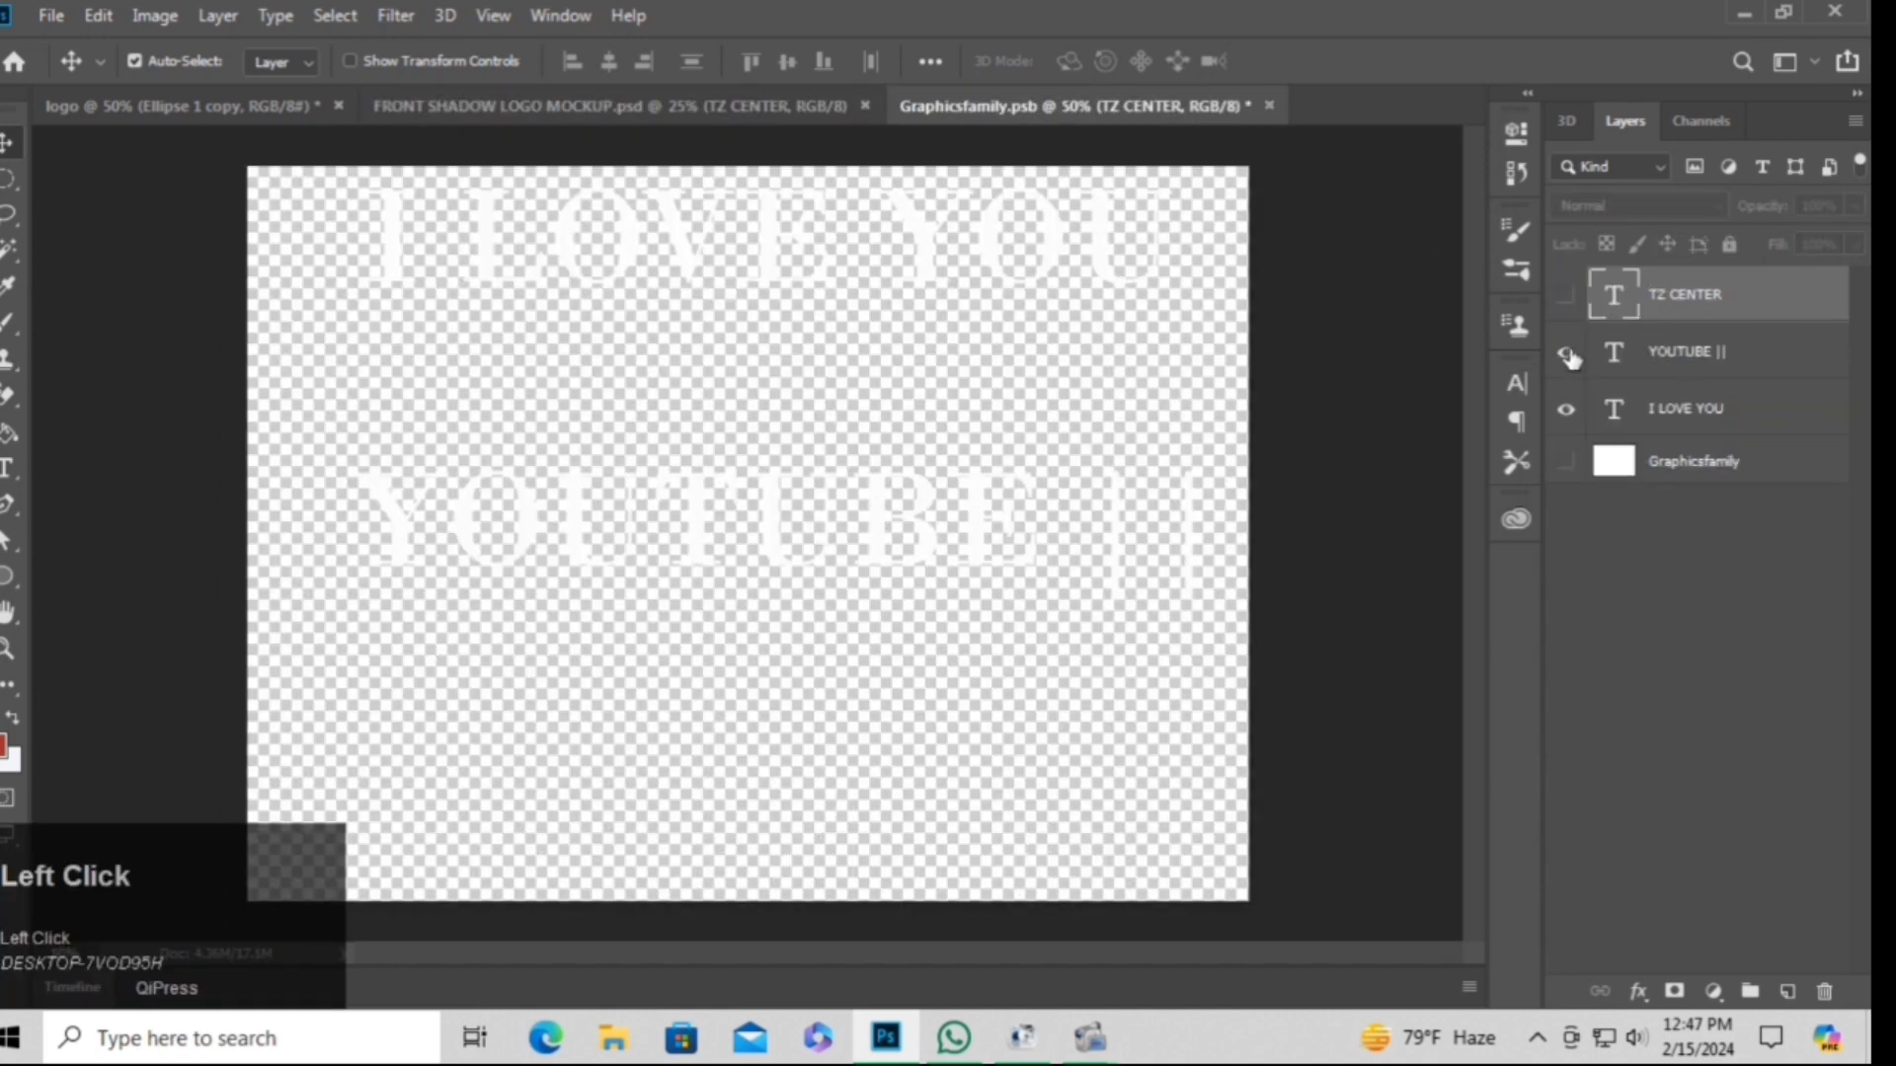
drag(1569, 356, 1572, 422)
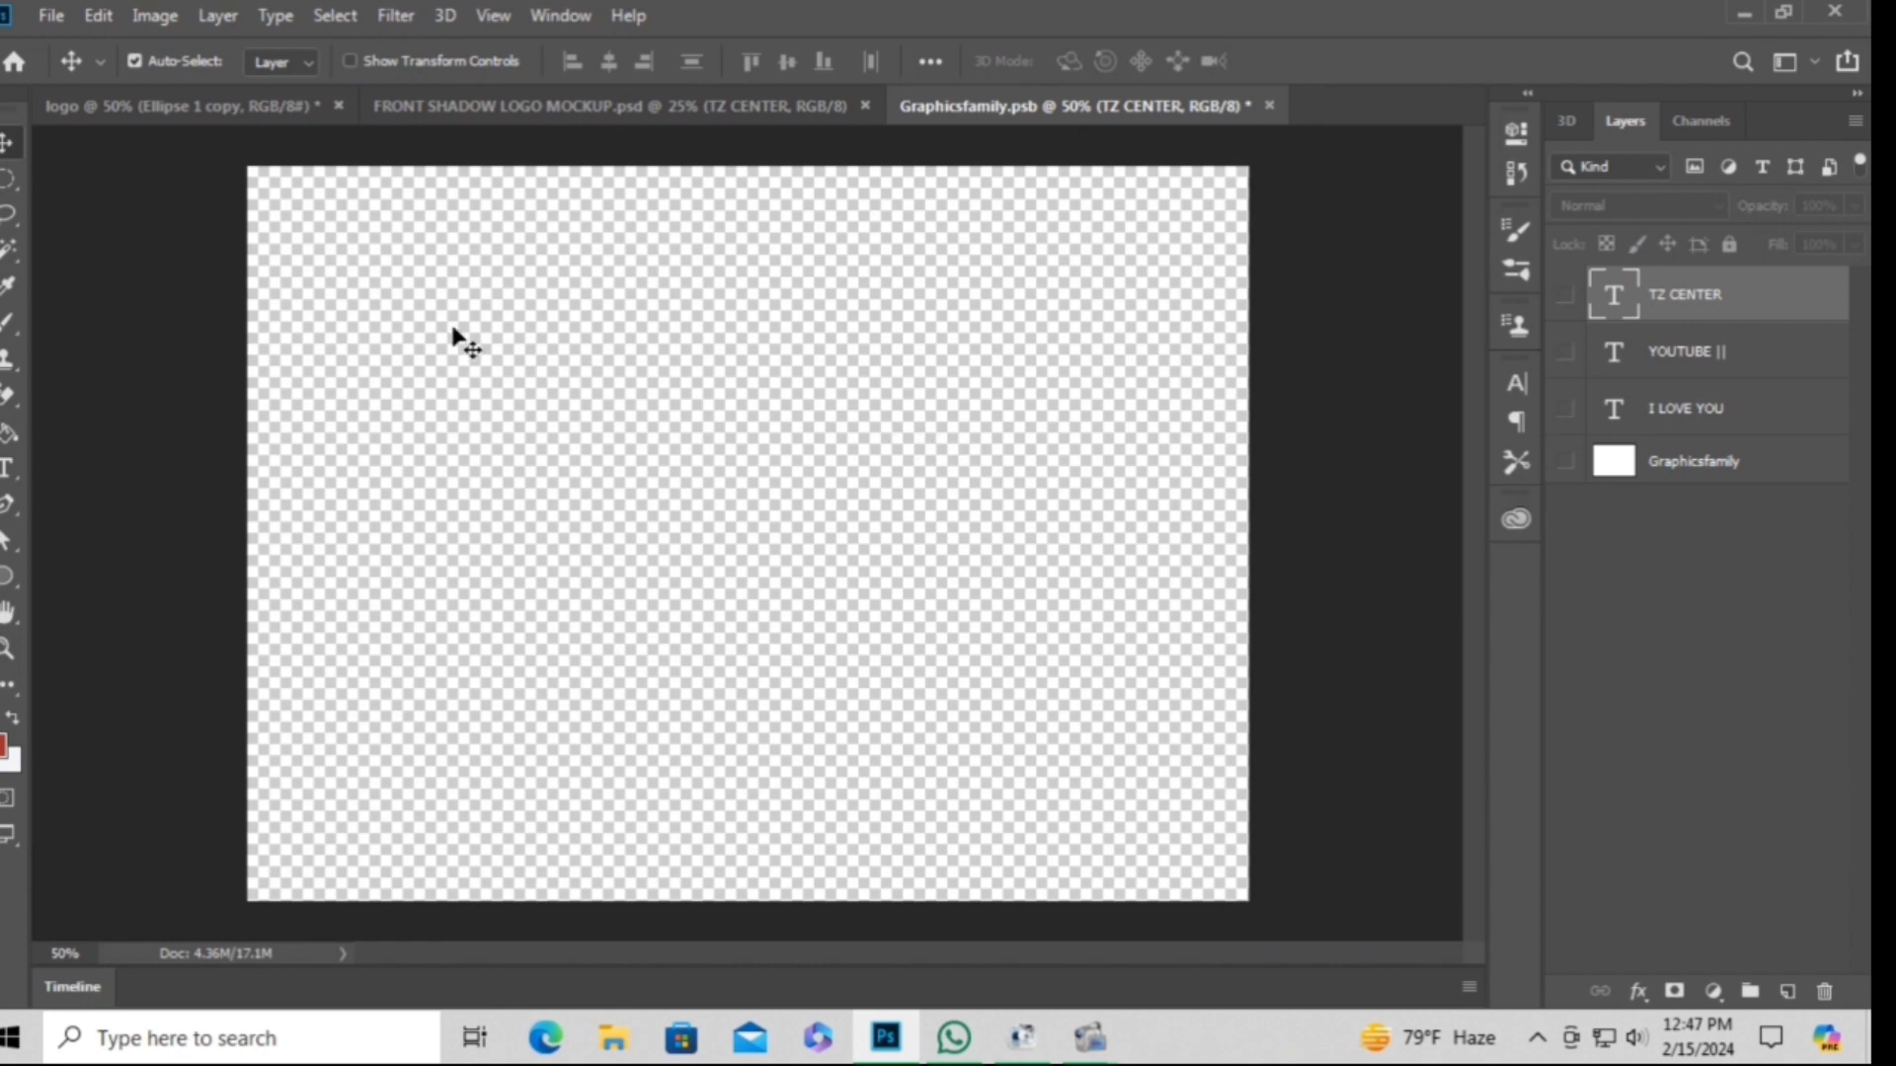
Place the Desktop logo PNG as an embedded image in the smart object, enlarged to about 106% to fill the canvas.
click(51, 15)
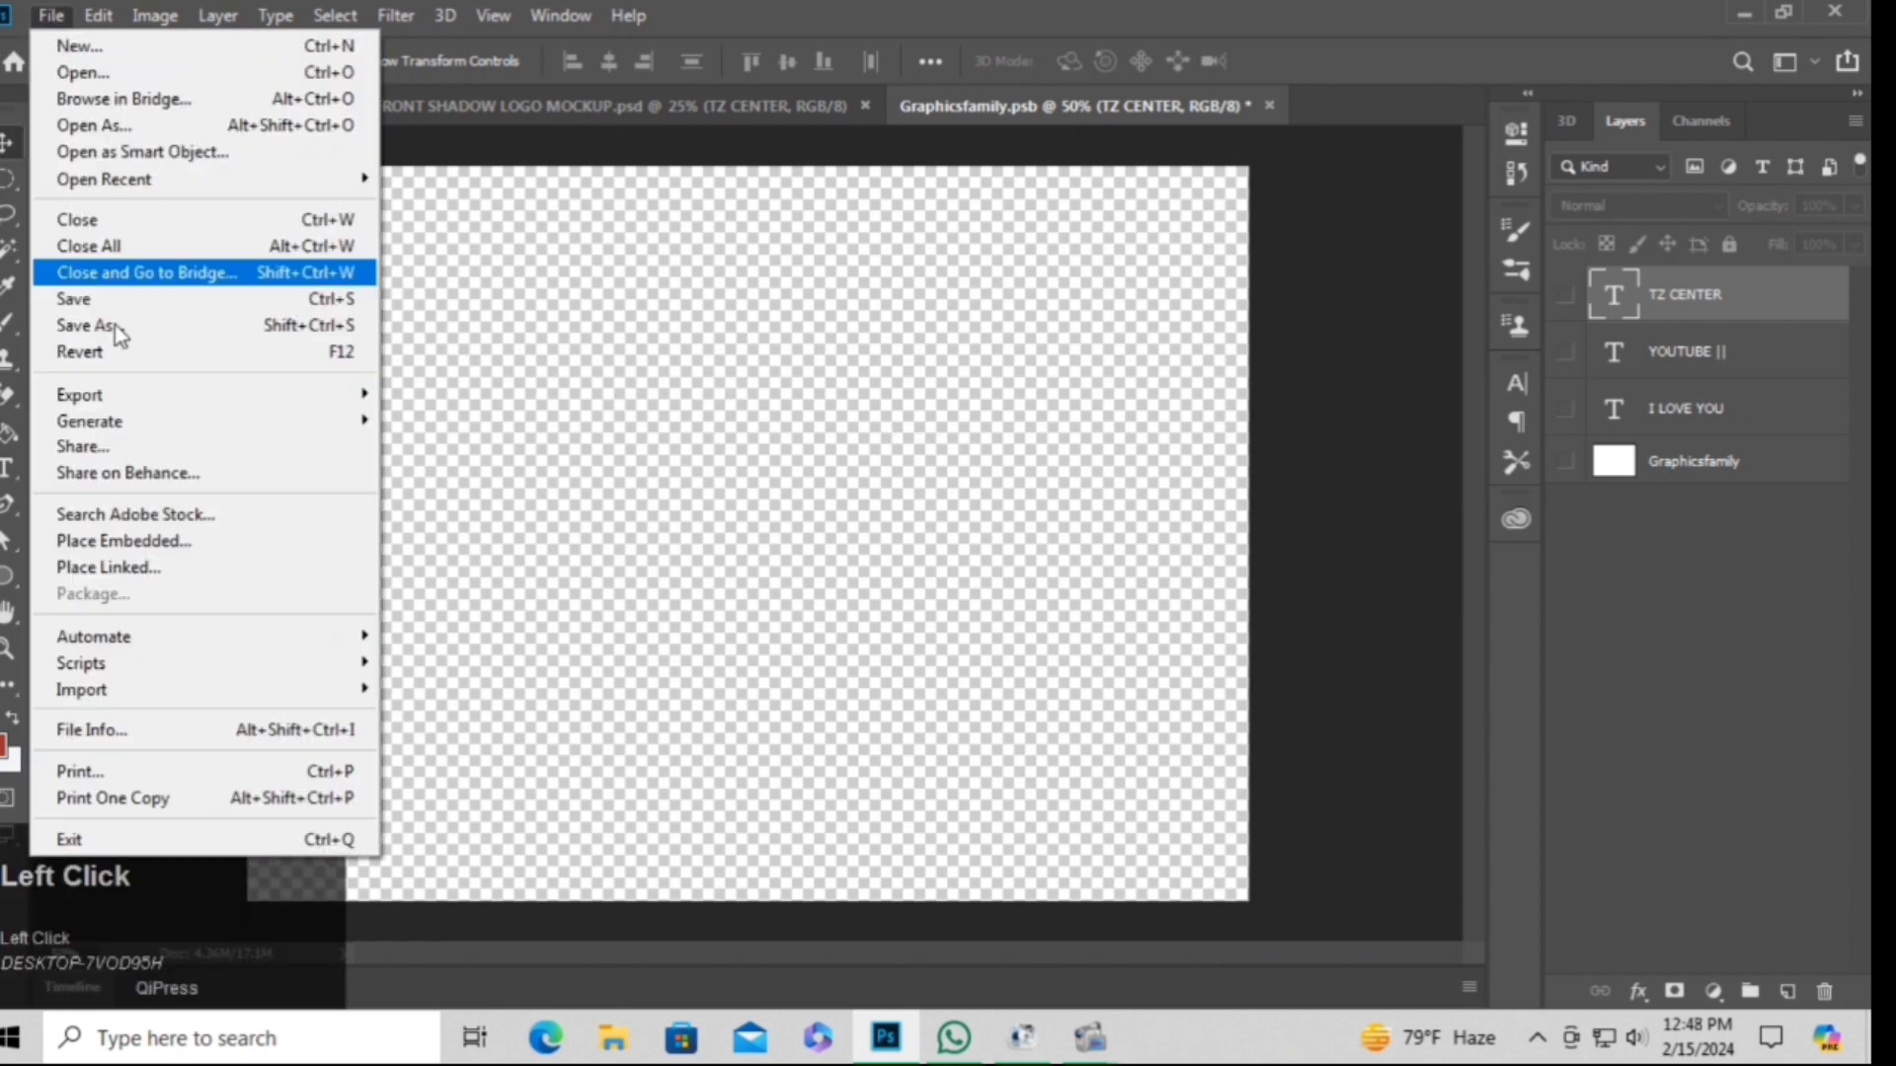
click(193, 549)
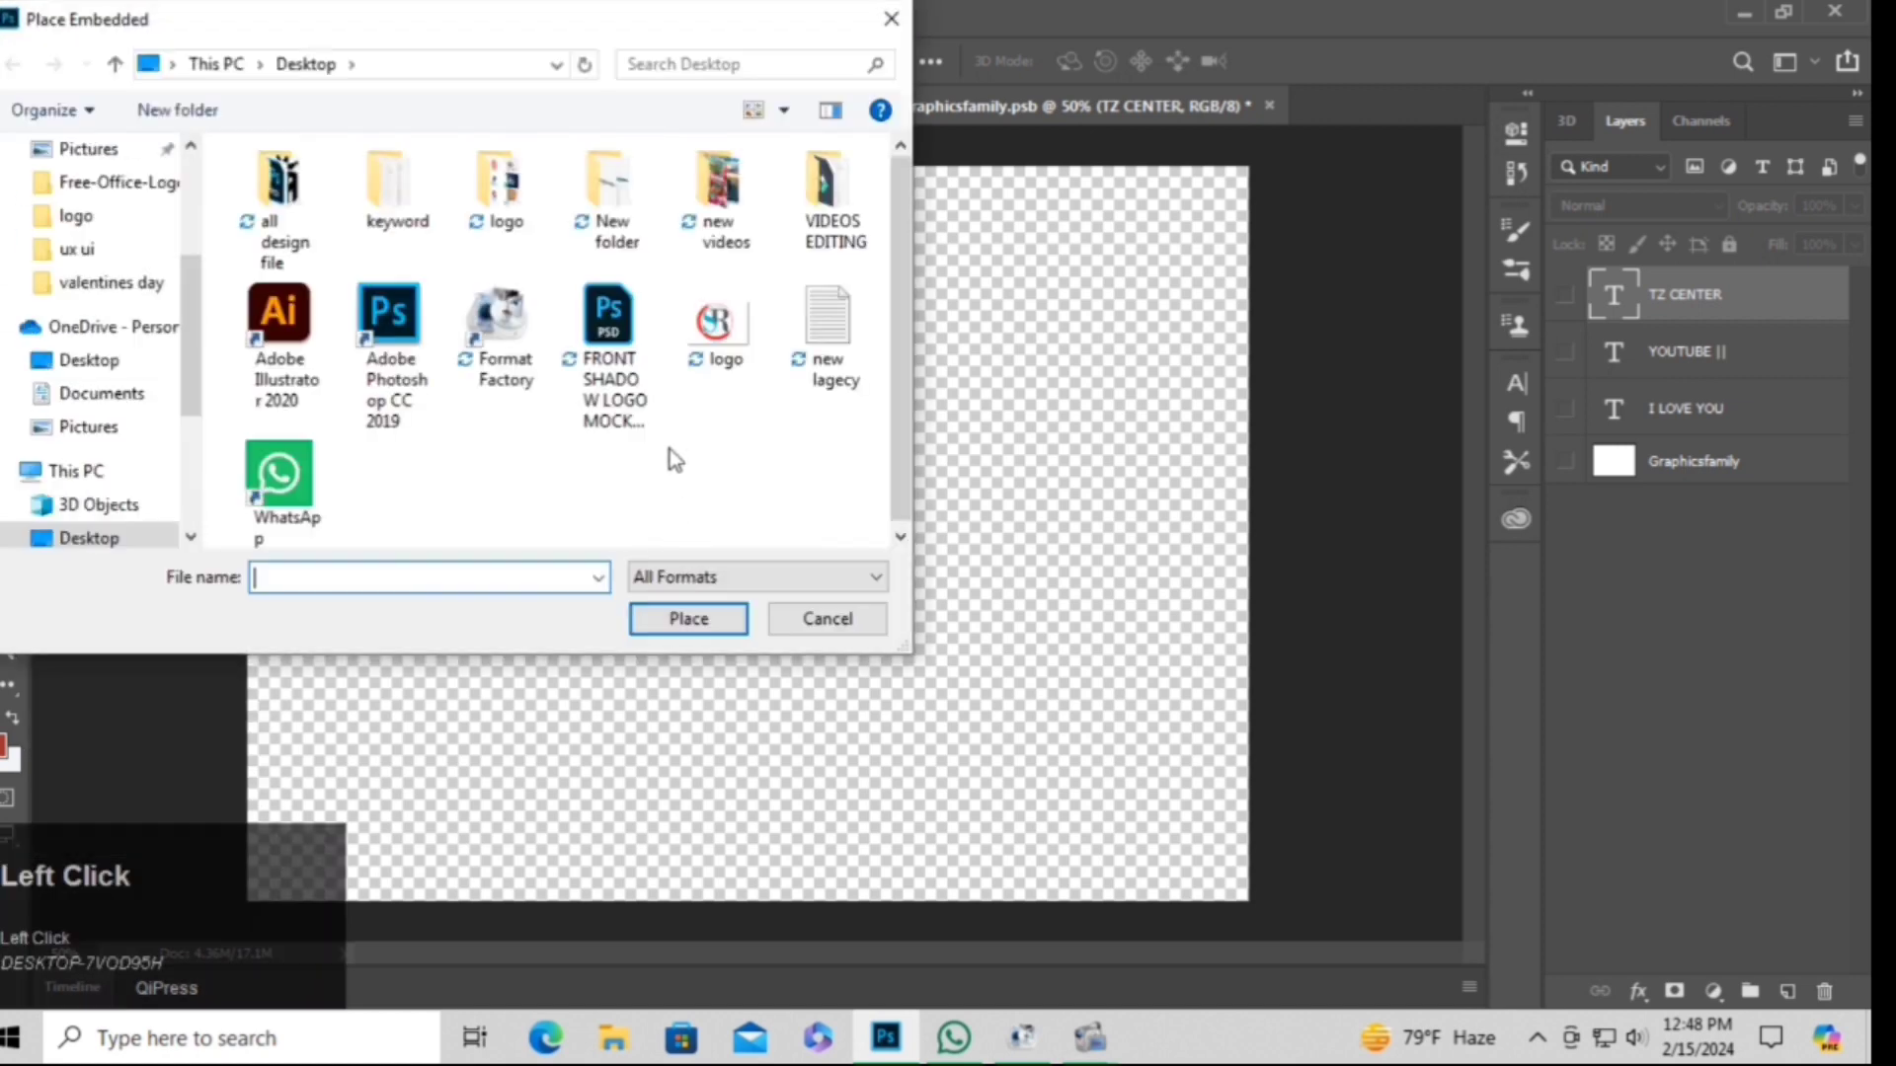
click(711, 358)
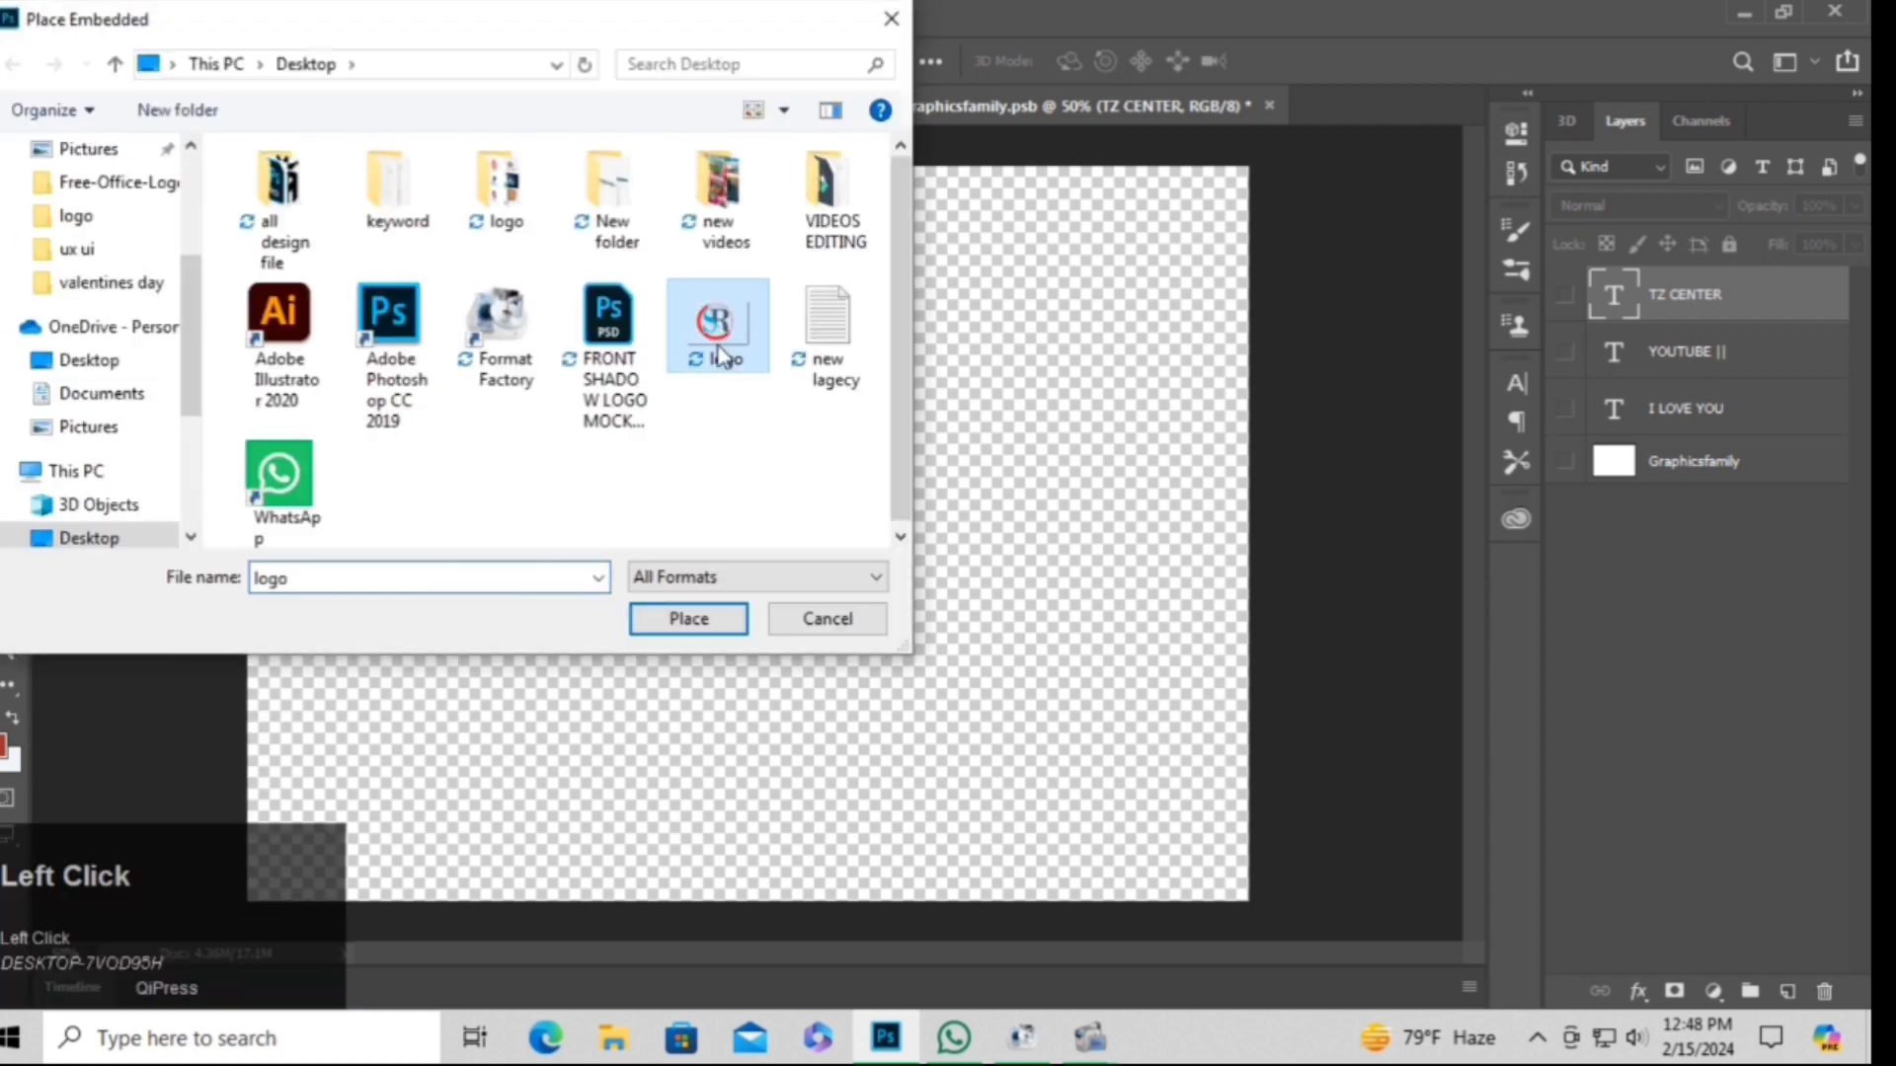
click(689, 620)
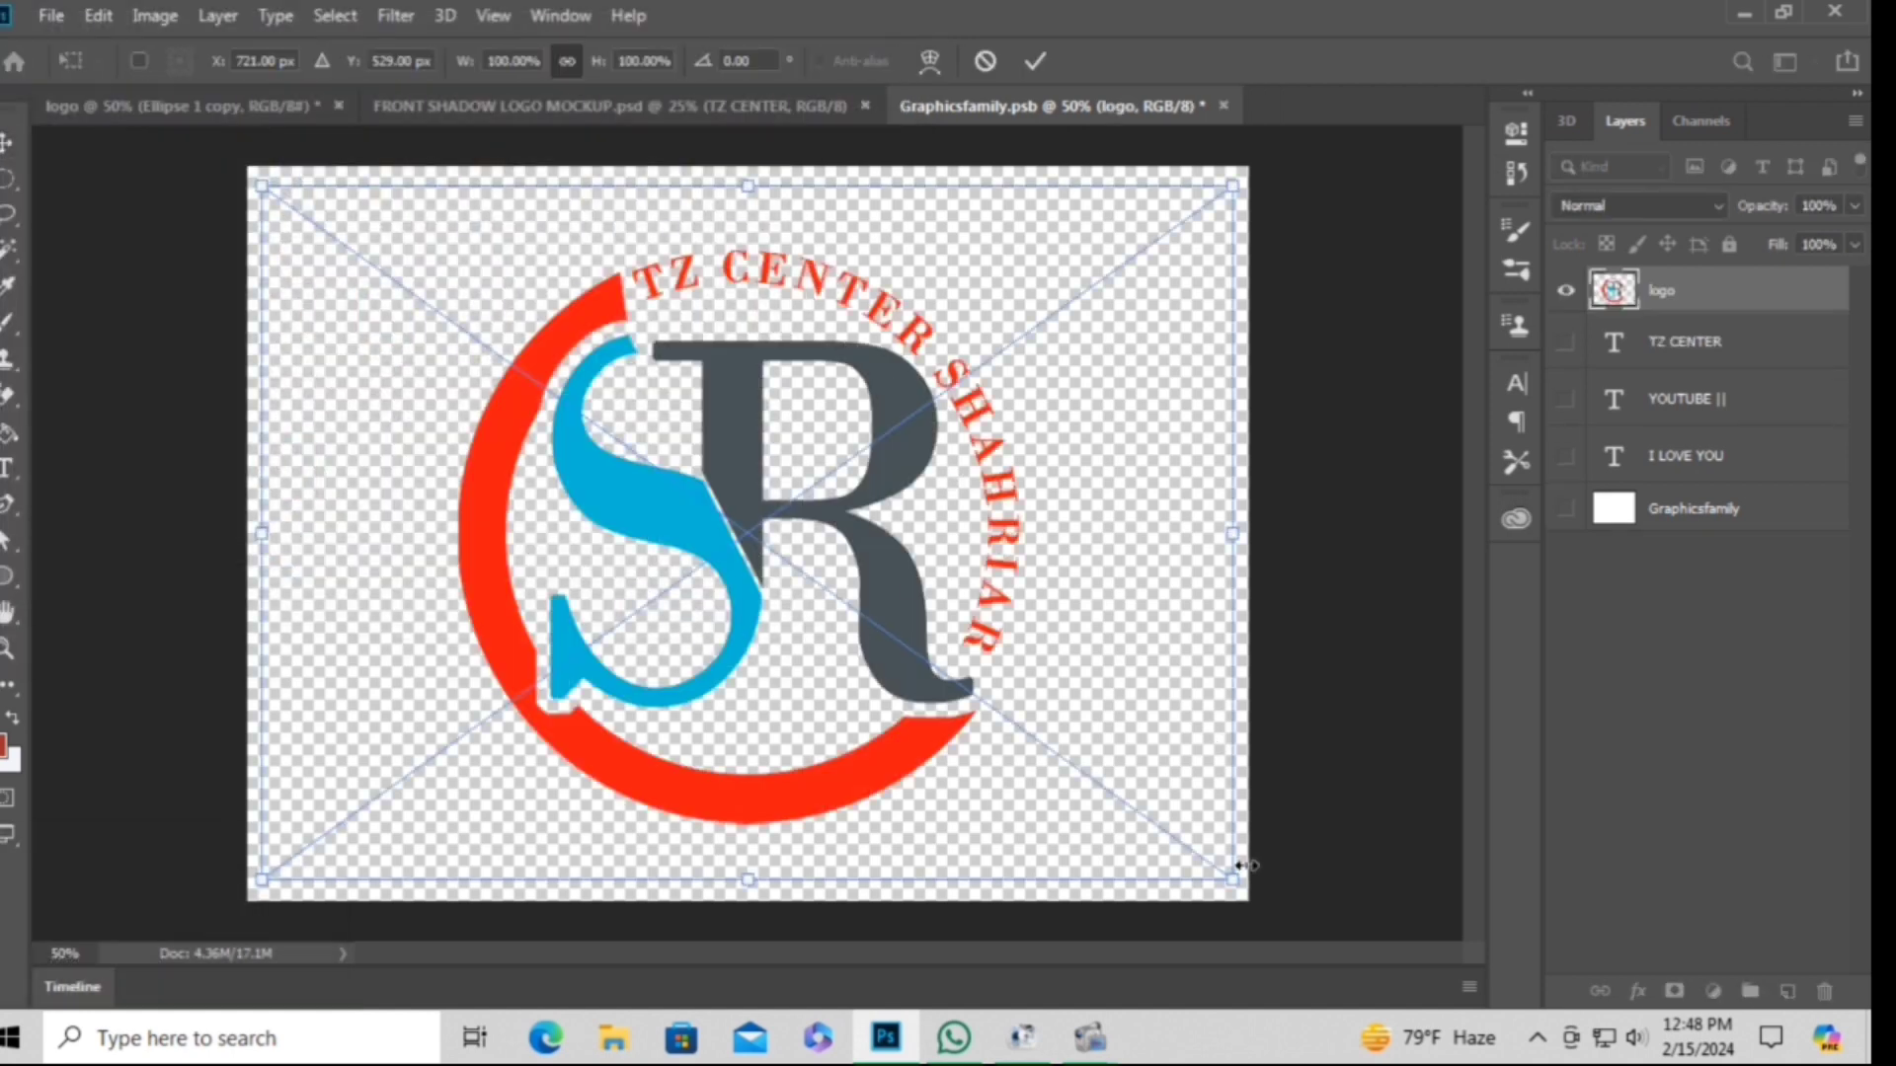
drag(1232, 879, 1262, 897)
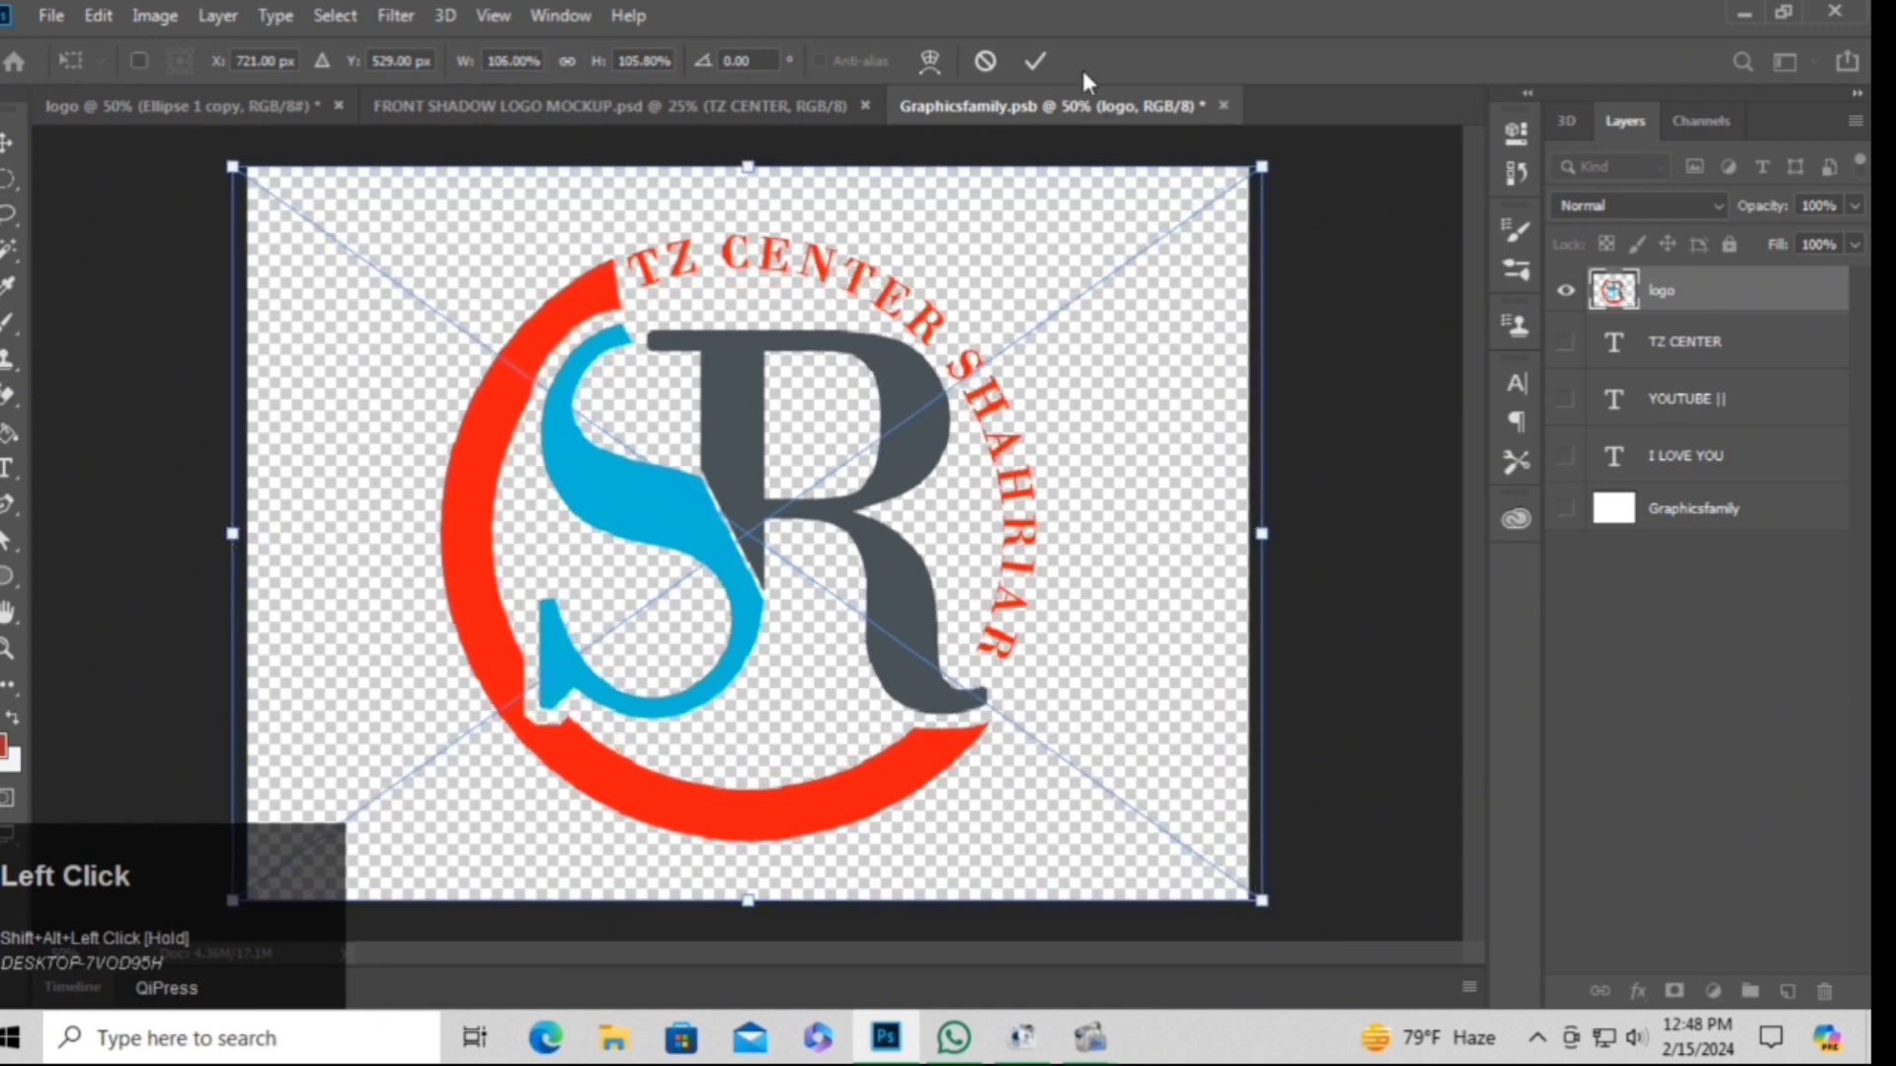
click(1033, 61)
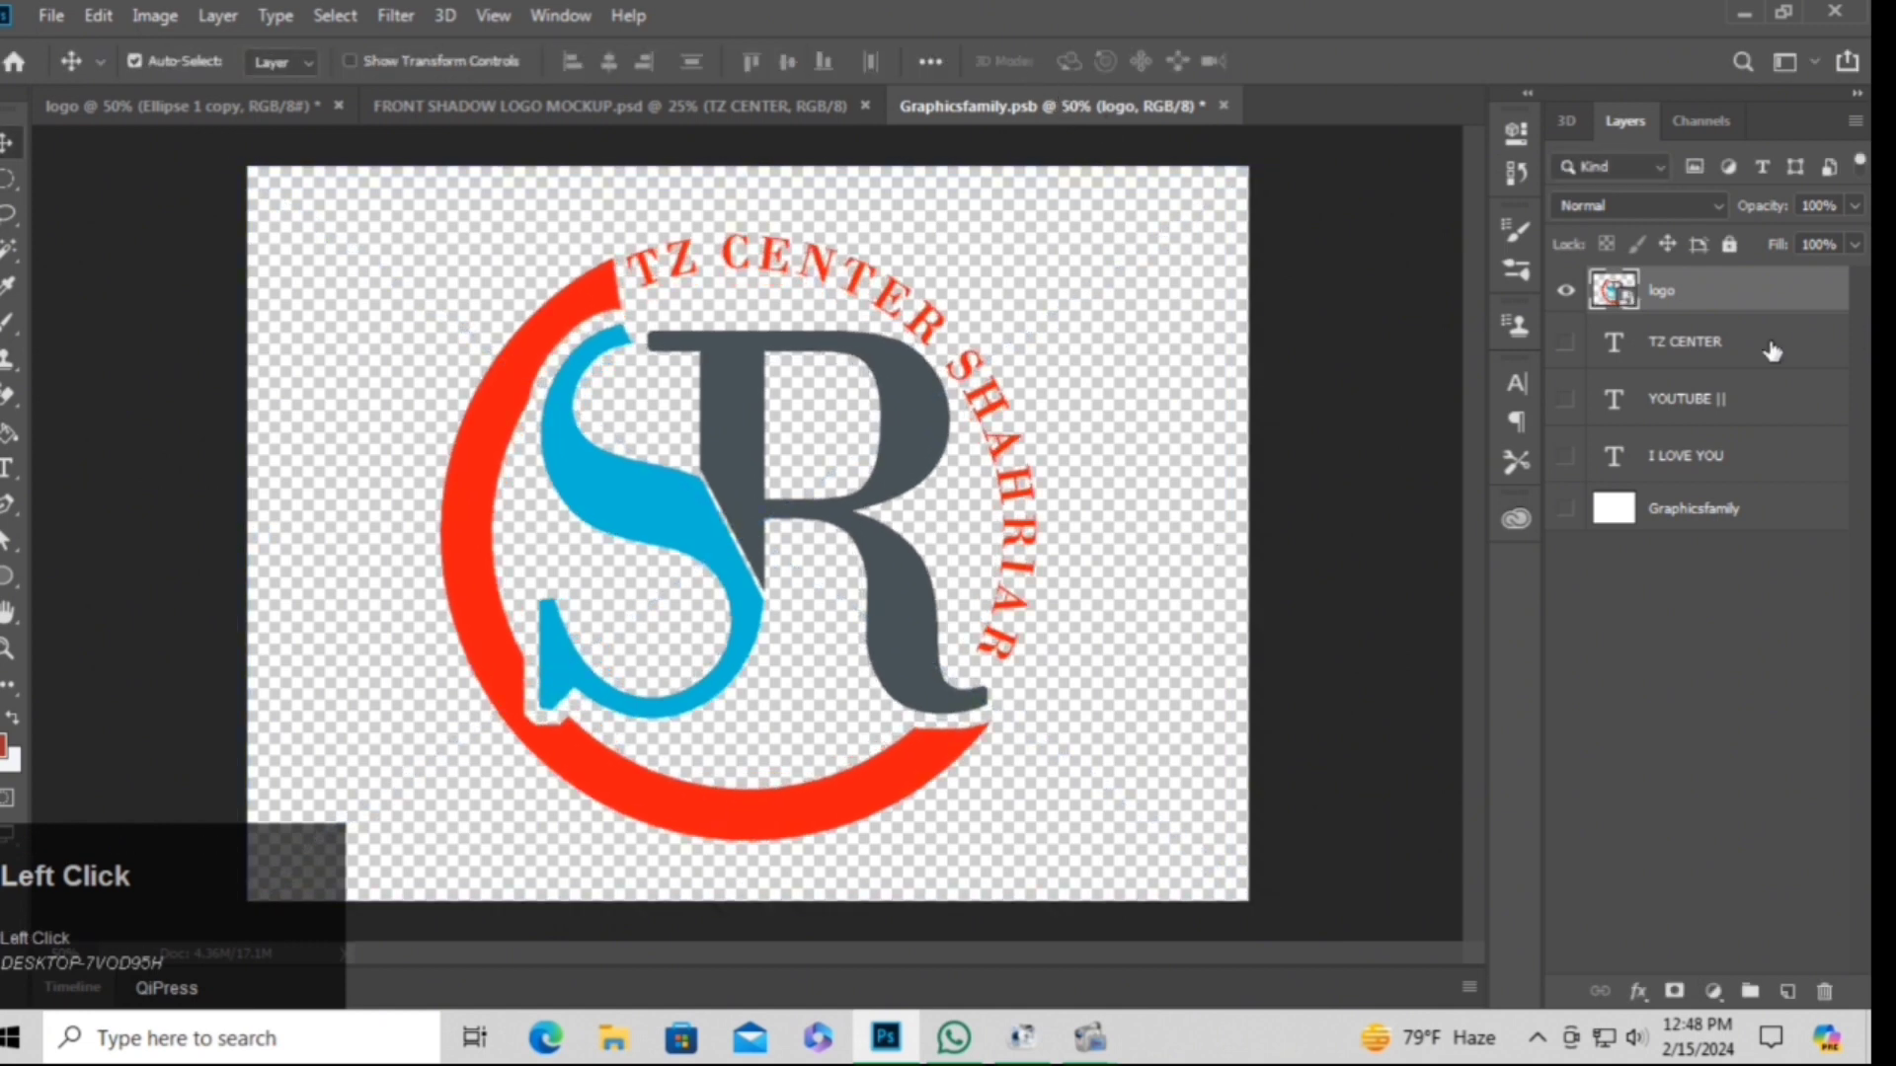
Save and close the smart object's contents to update the mockup, and view the result at 33.3%.
click(1224, 106)
click(826, 405)
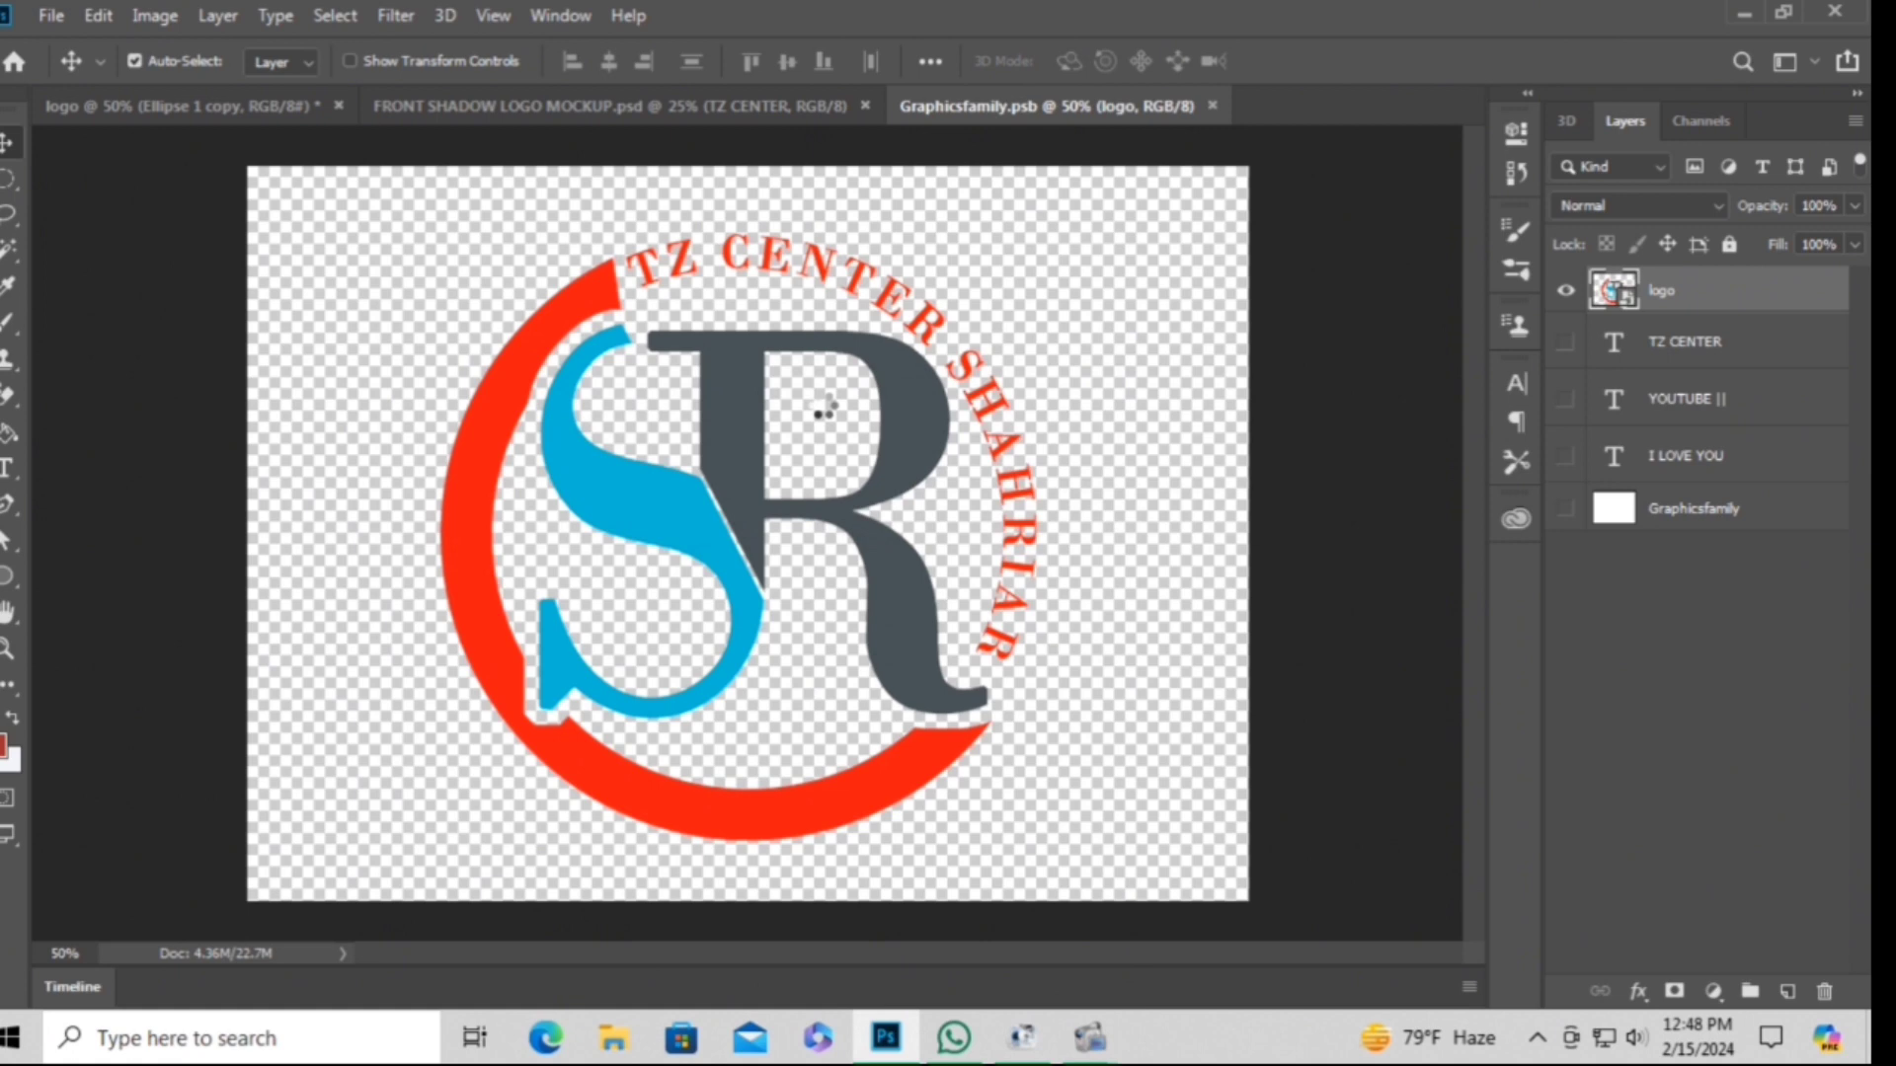
key(ctrl+w)
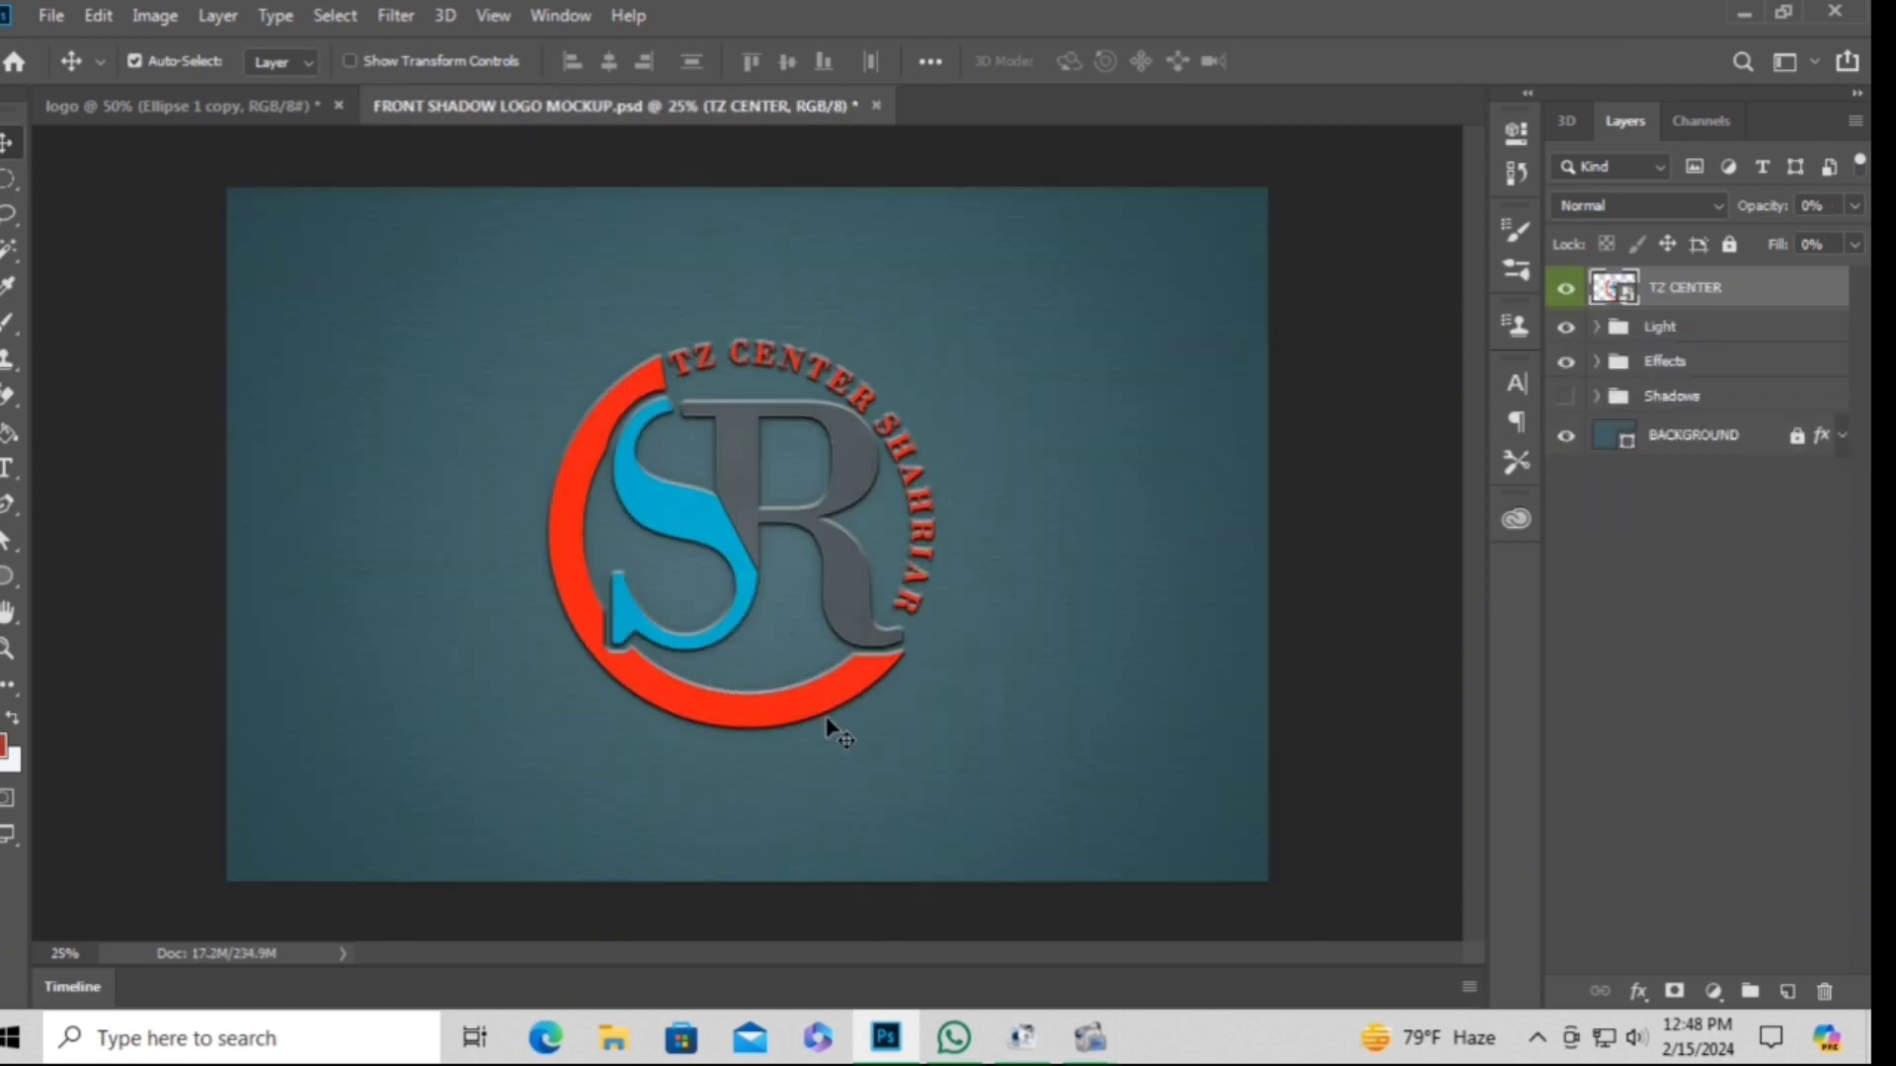
key(ctrl+equal)
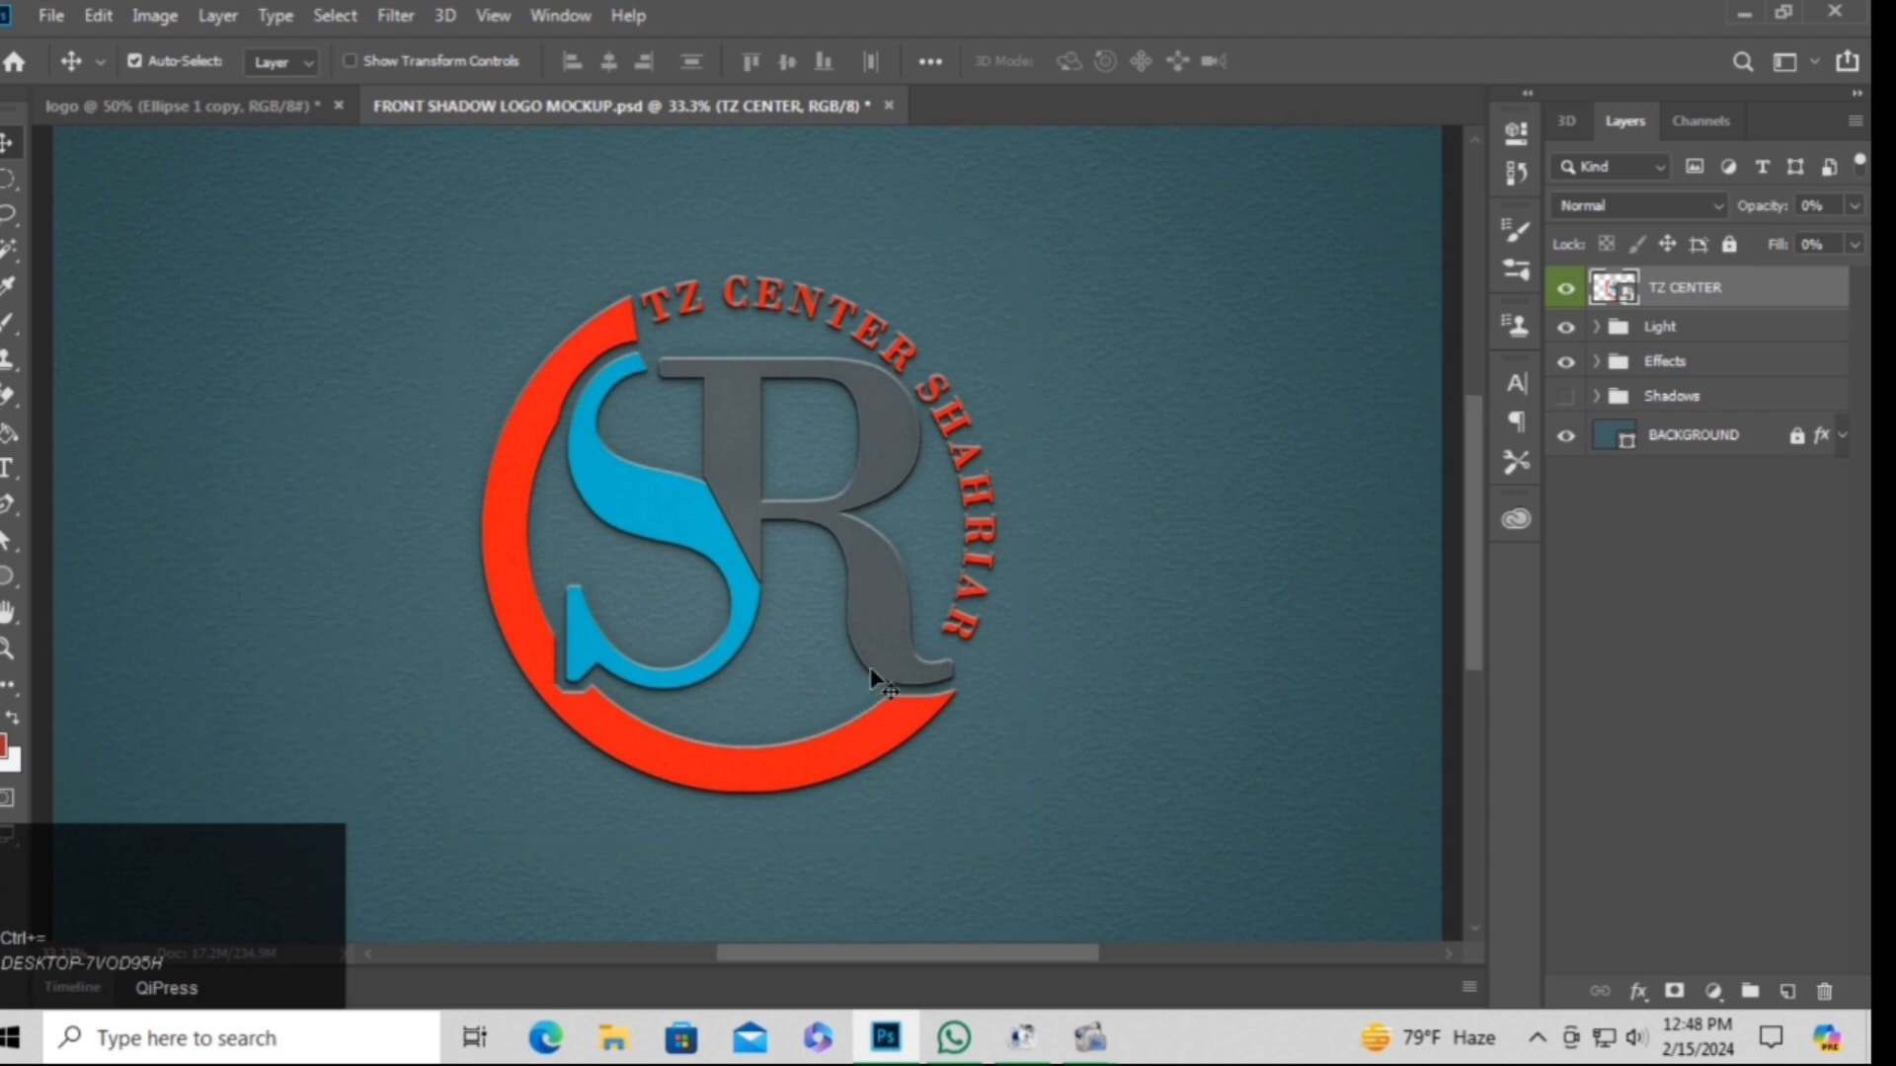